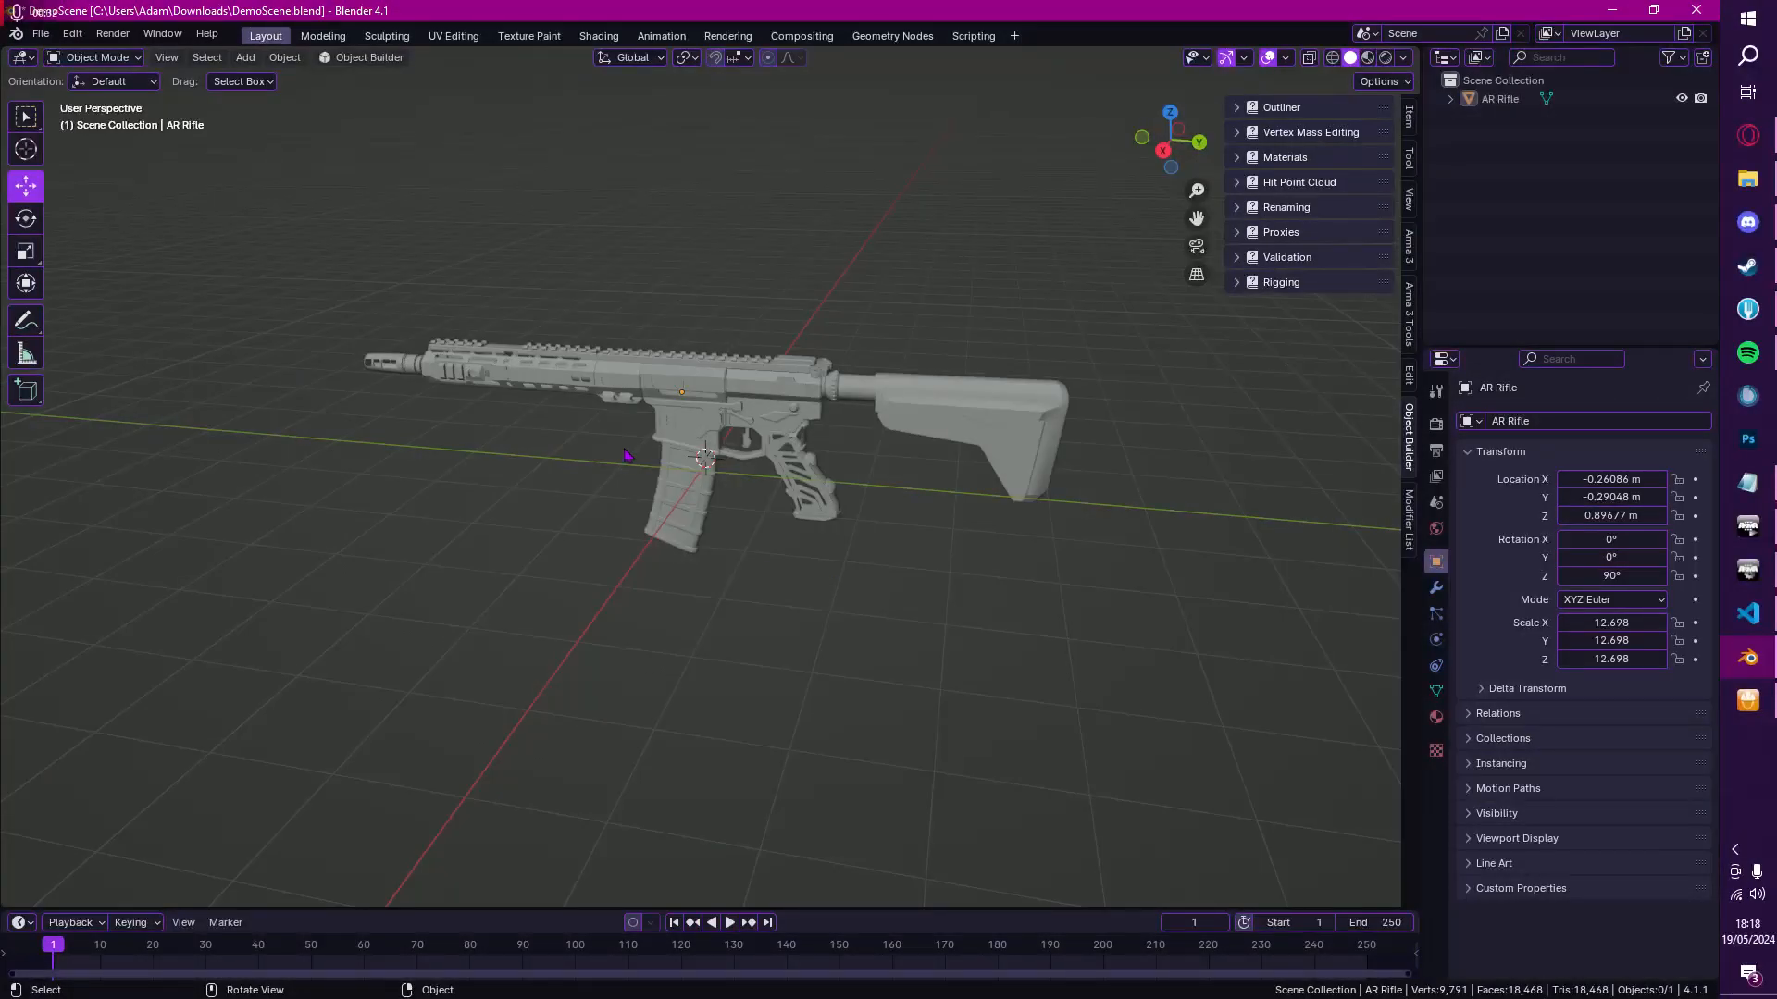
Step: Examine the AR15 + Modules & LODs model on Sketchfab in the browser and inspect the selected AR Rifle in Blender
click(679, 396)
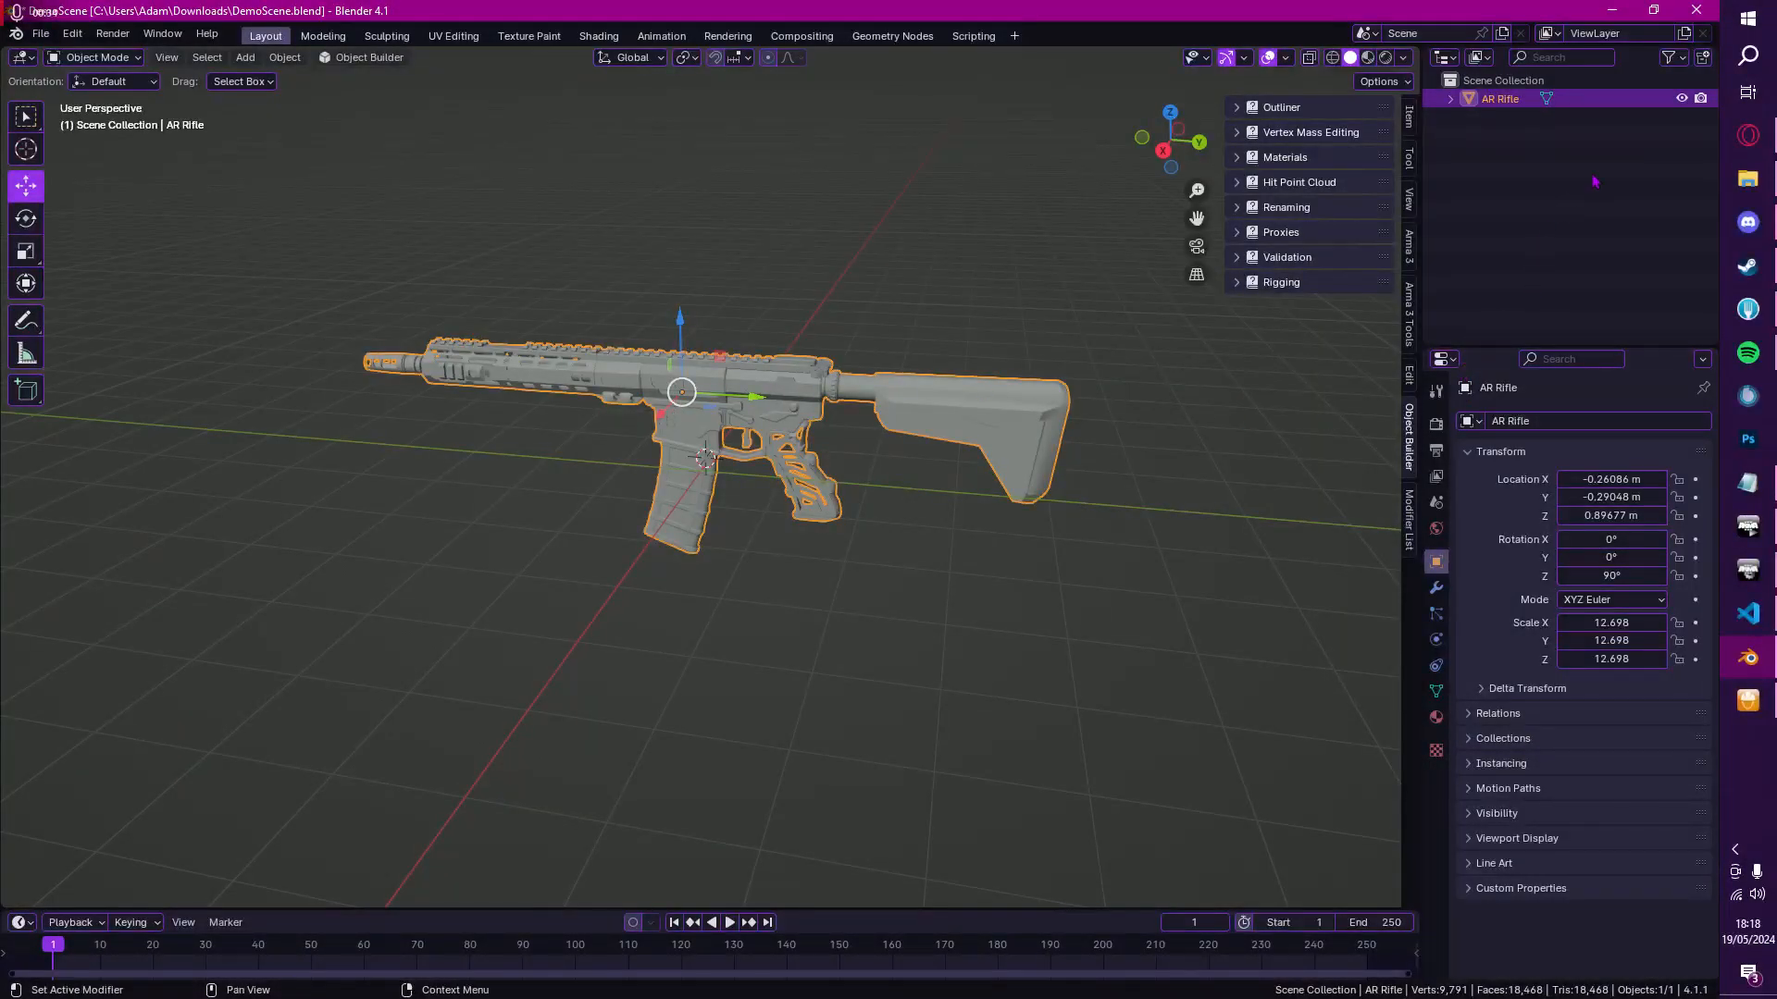
click(1747, 135)
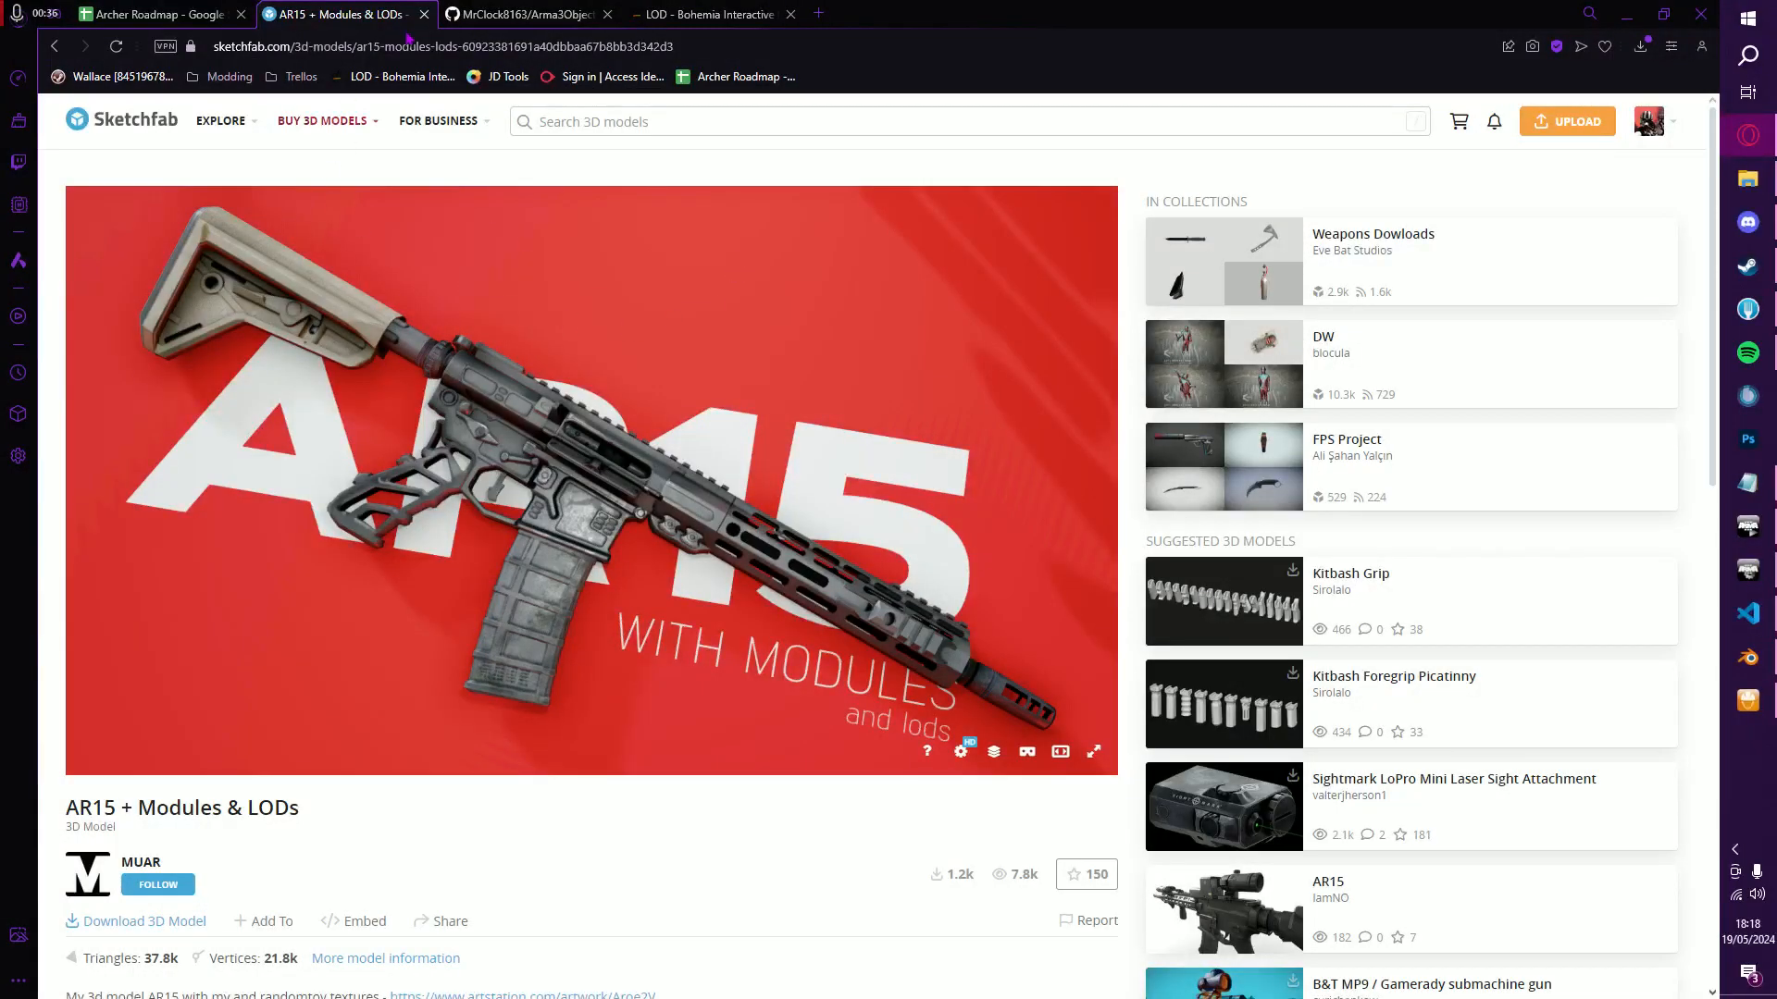
scroll(598, 543, down, 4)
drag(602, 543, 398, 410)
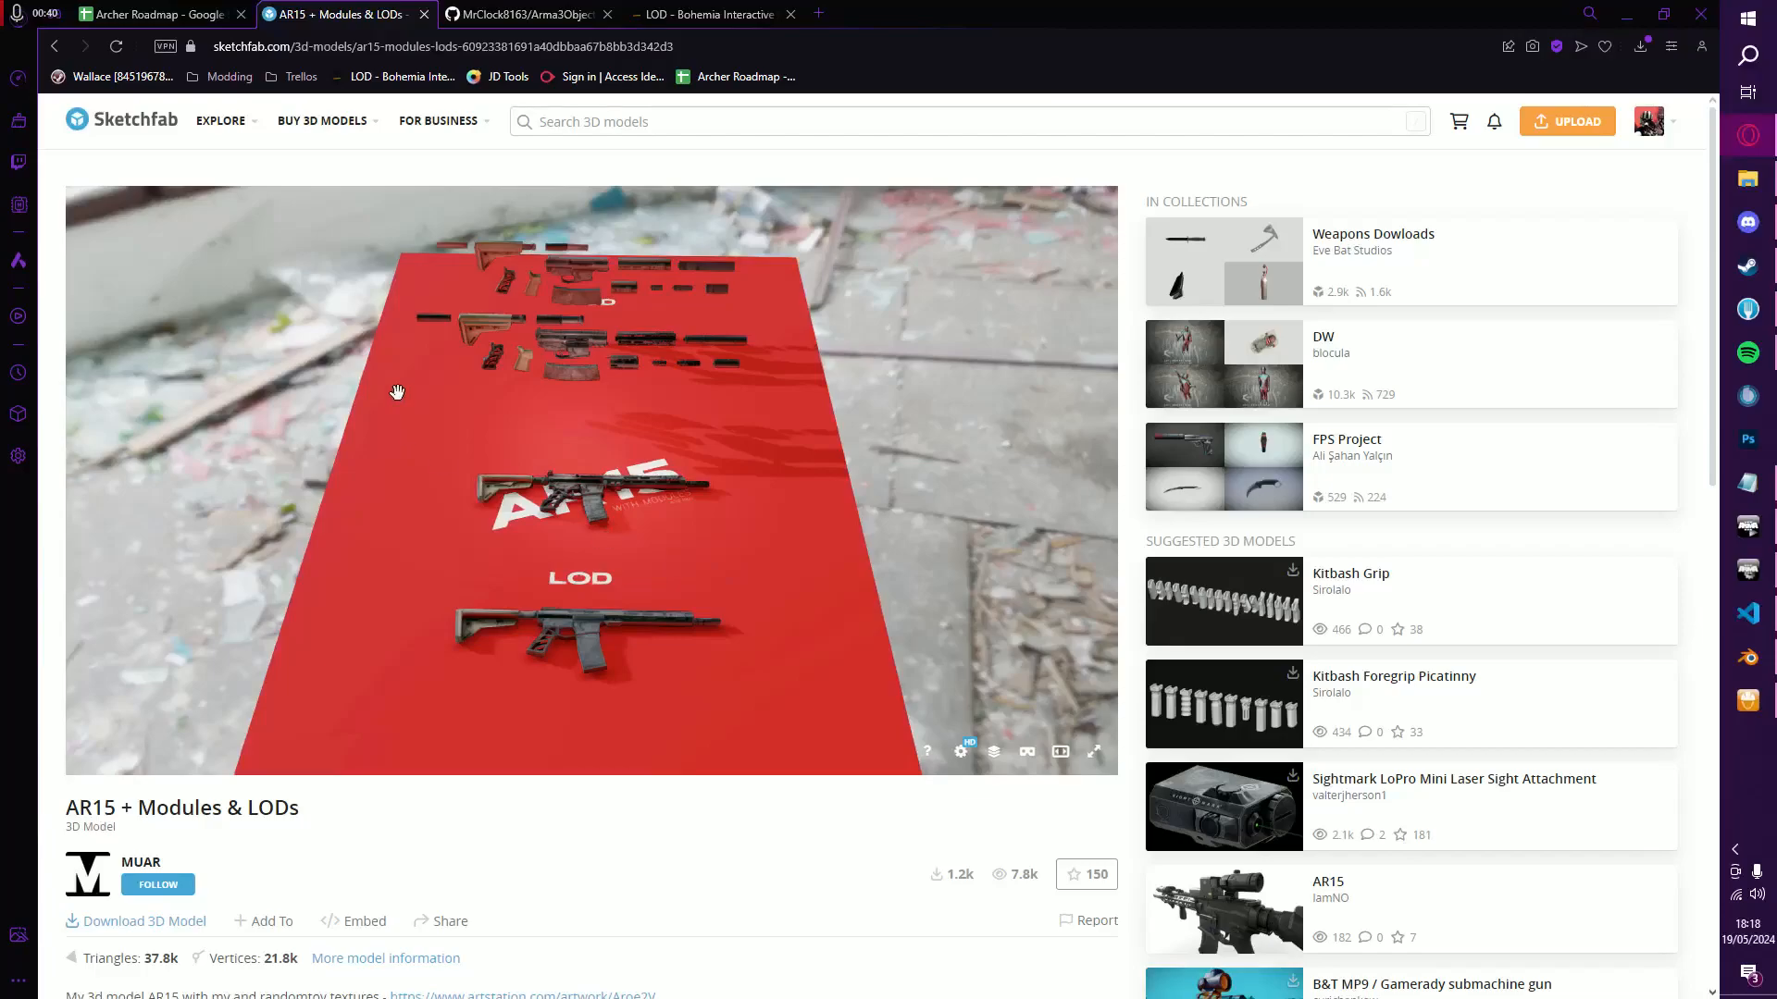
drag(696, 422, 677, 454)
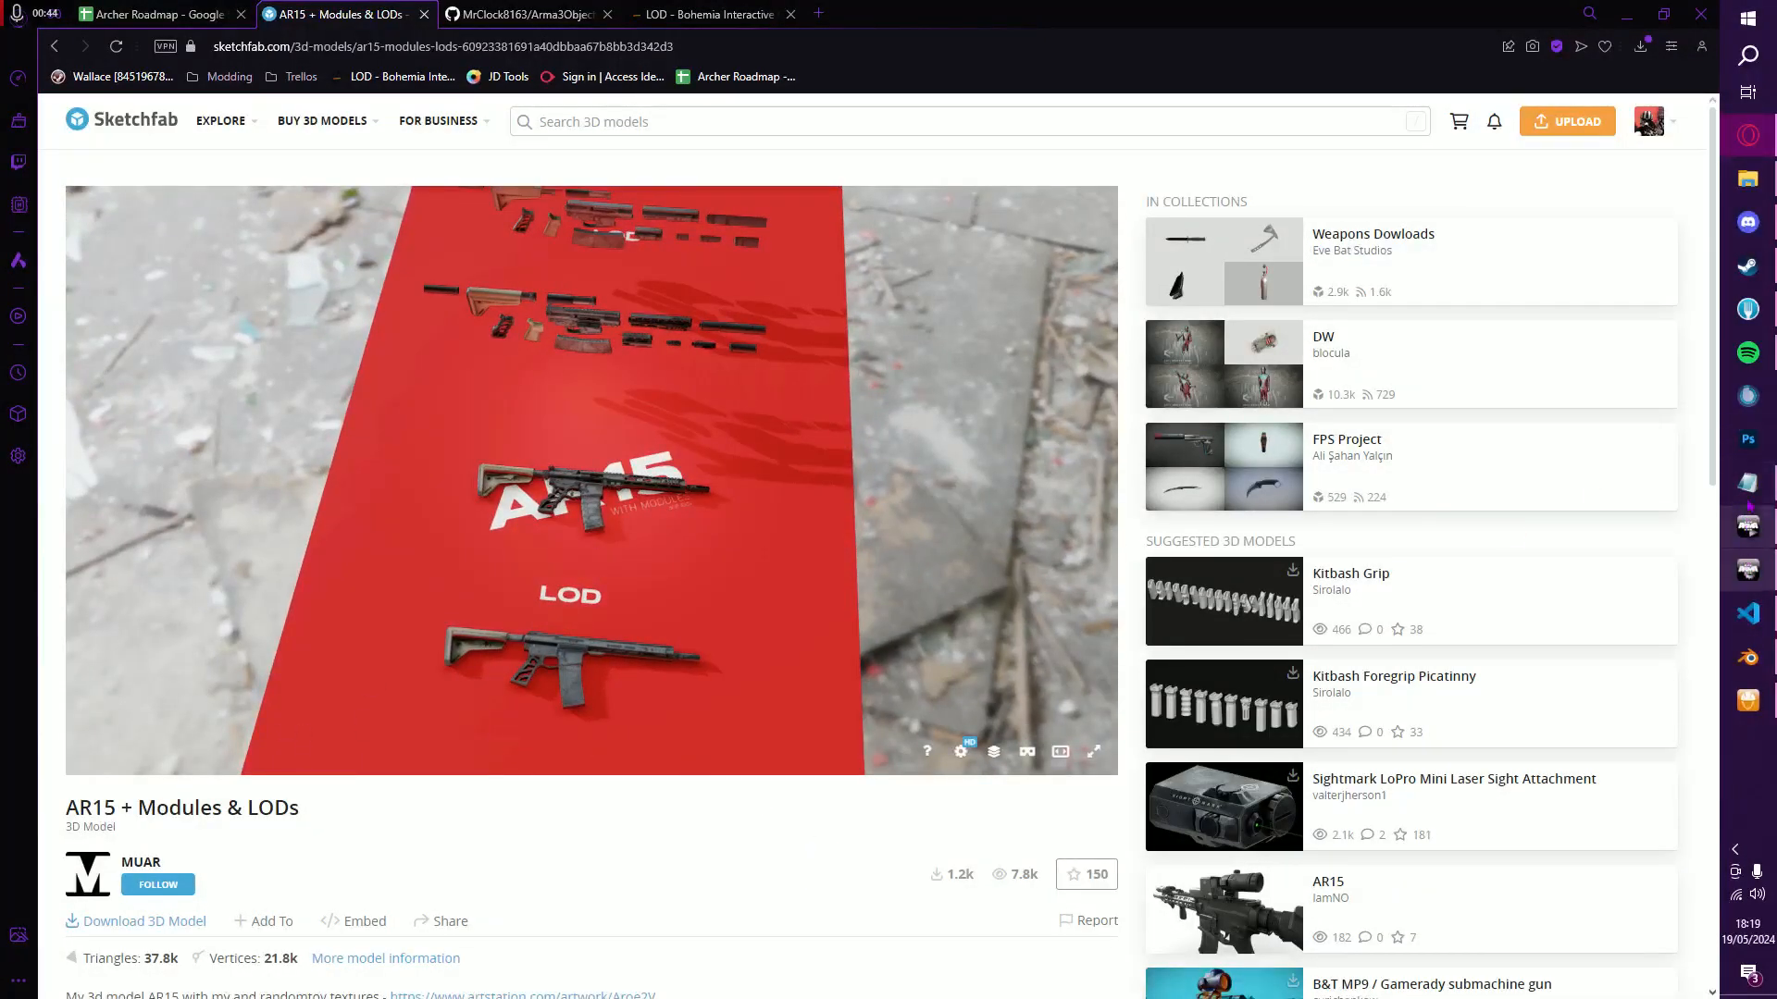
click(1747, 657)
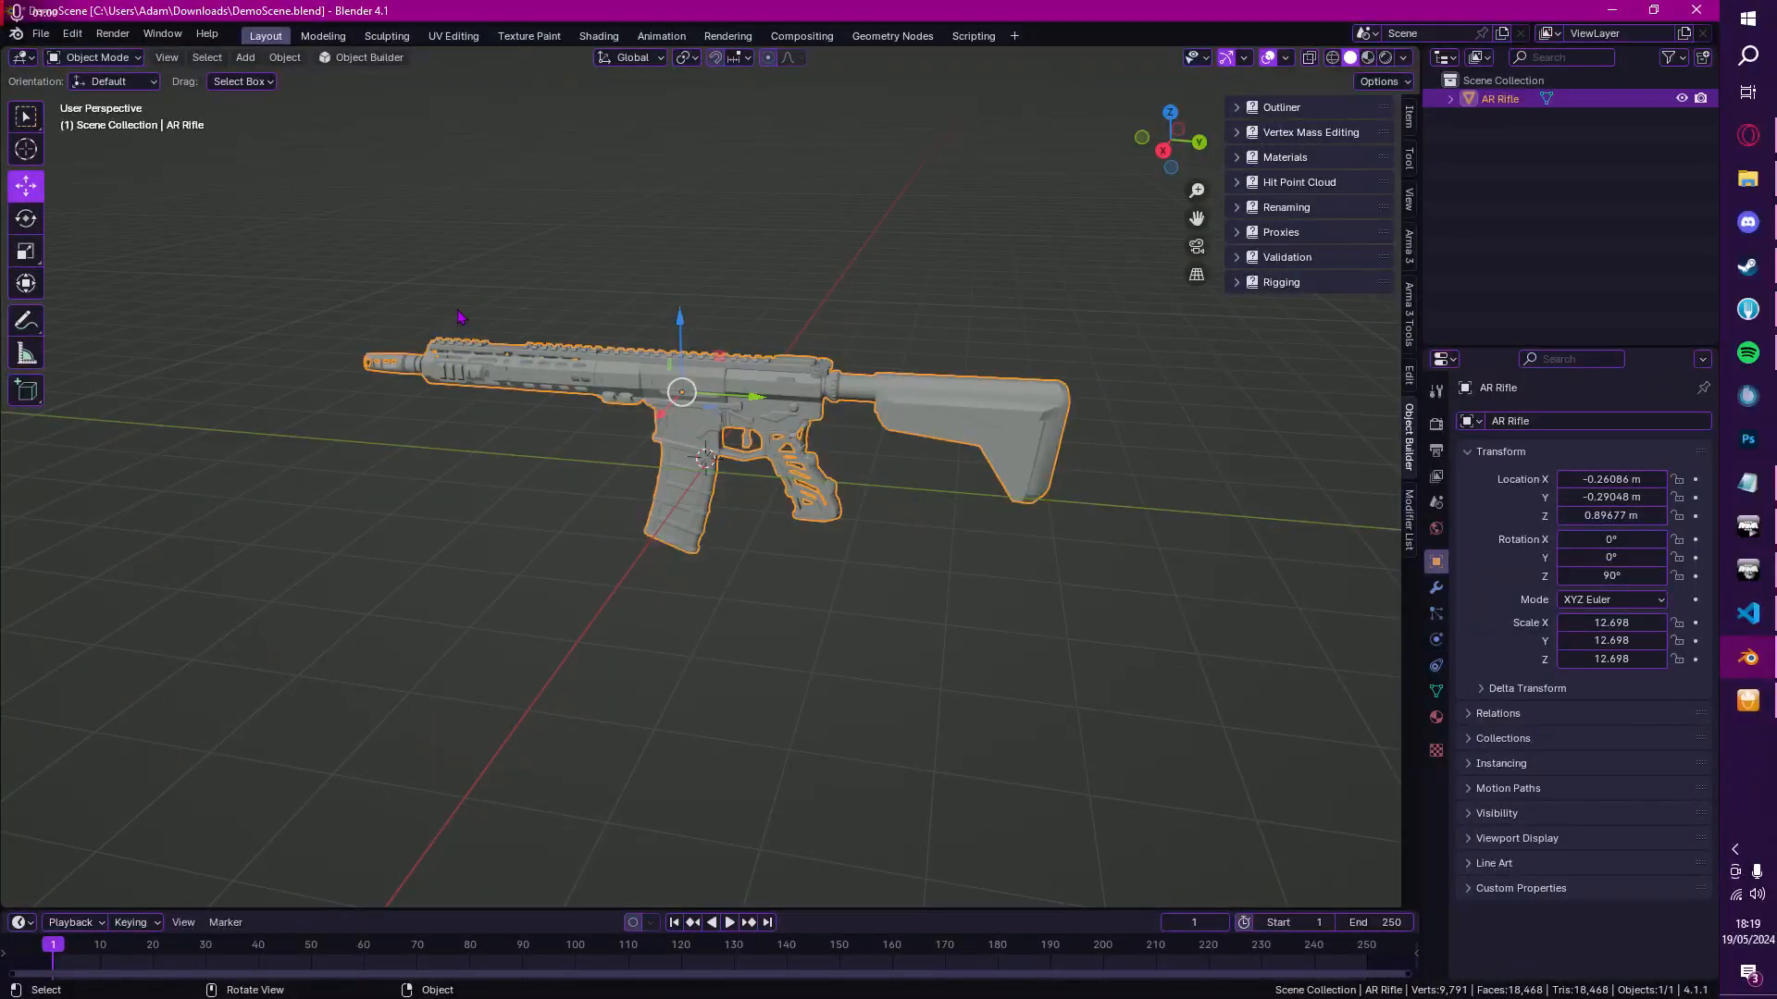
middle_drag(823, 306, 791, 442)
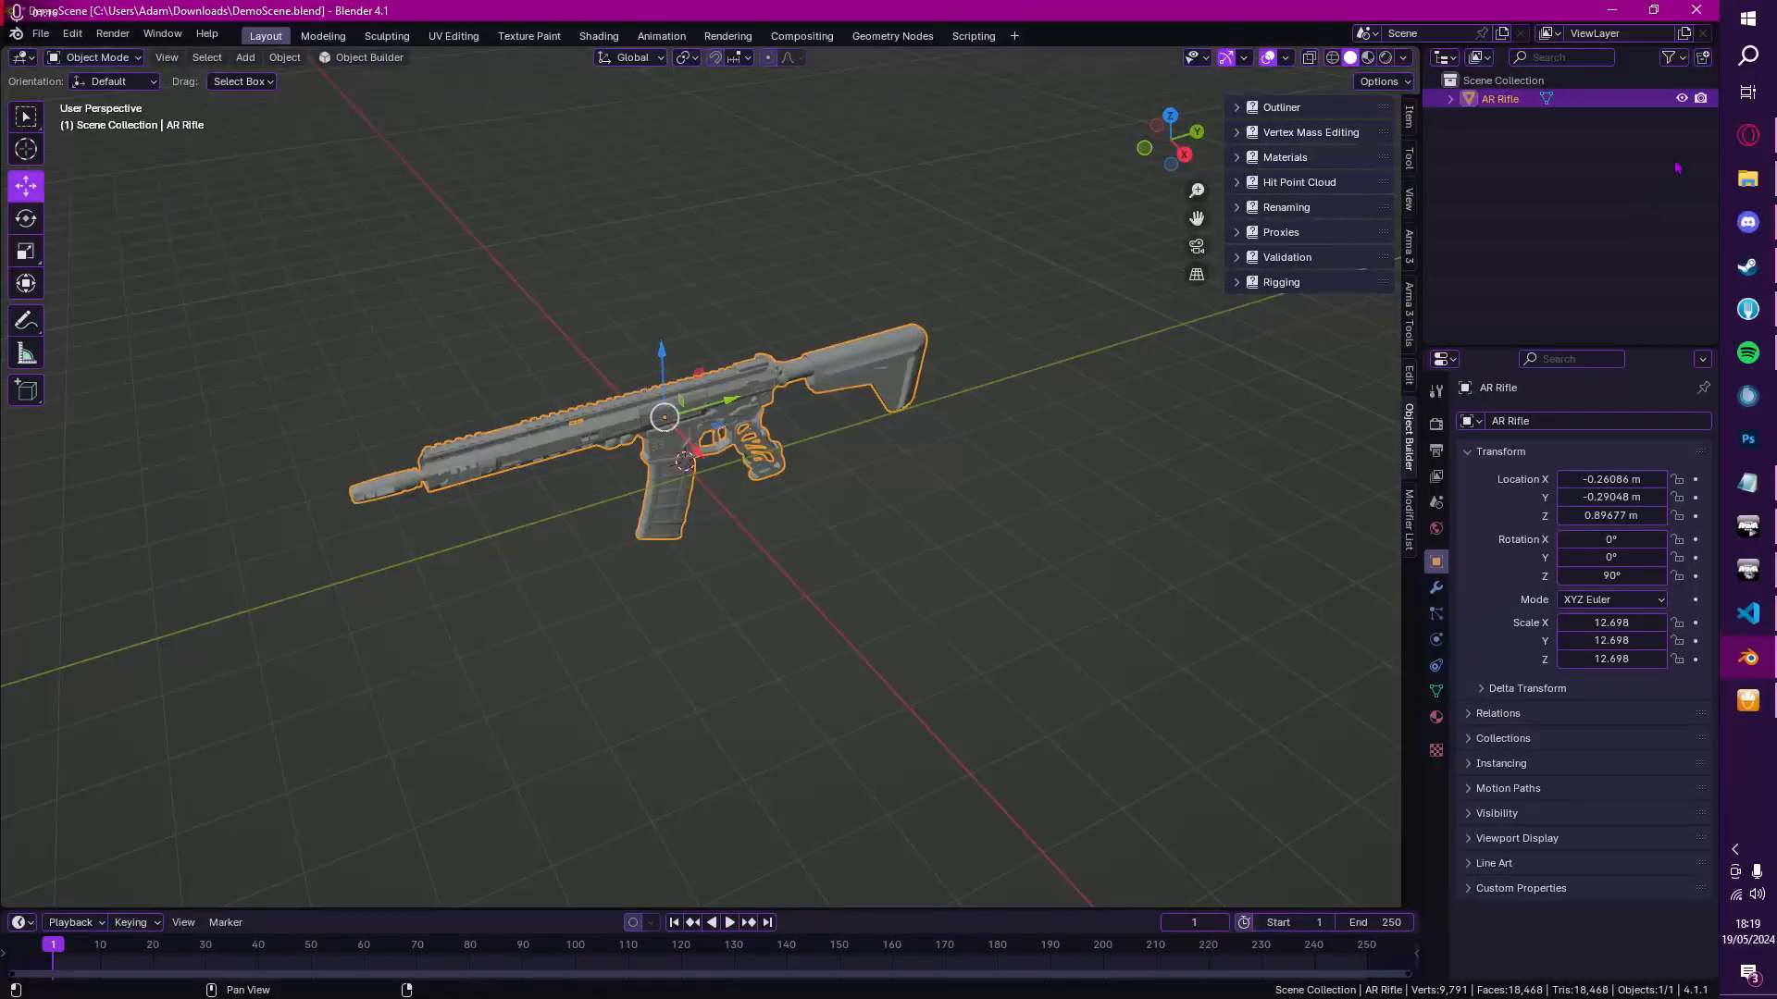
Step: Switch to the browser and read the README of the Arma3ObjectBuilder repository on GitHub
click(1747, 136)
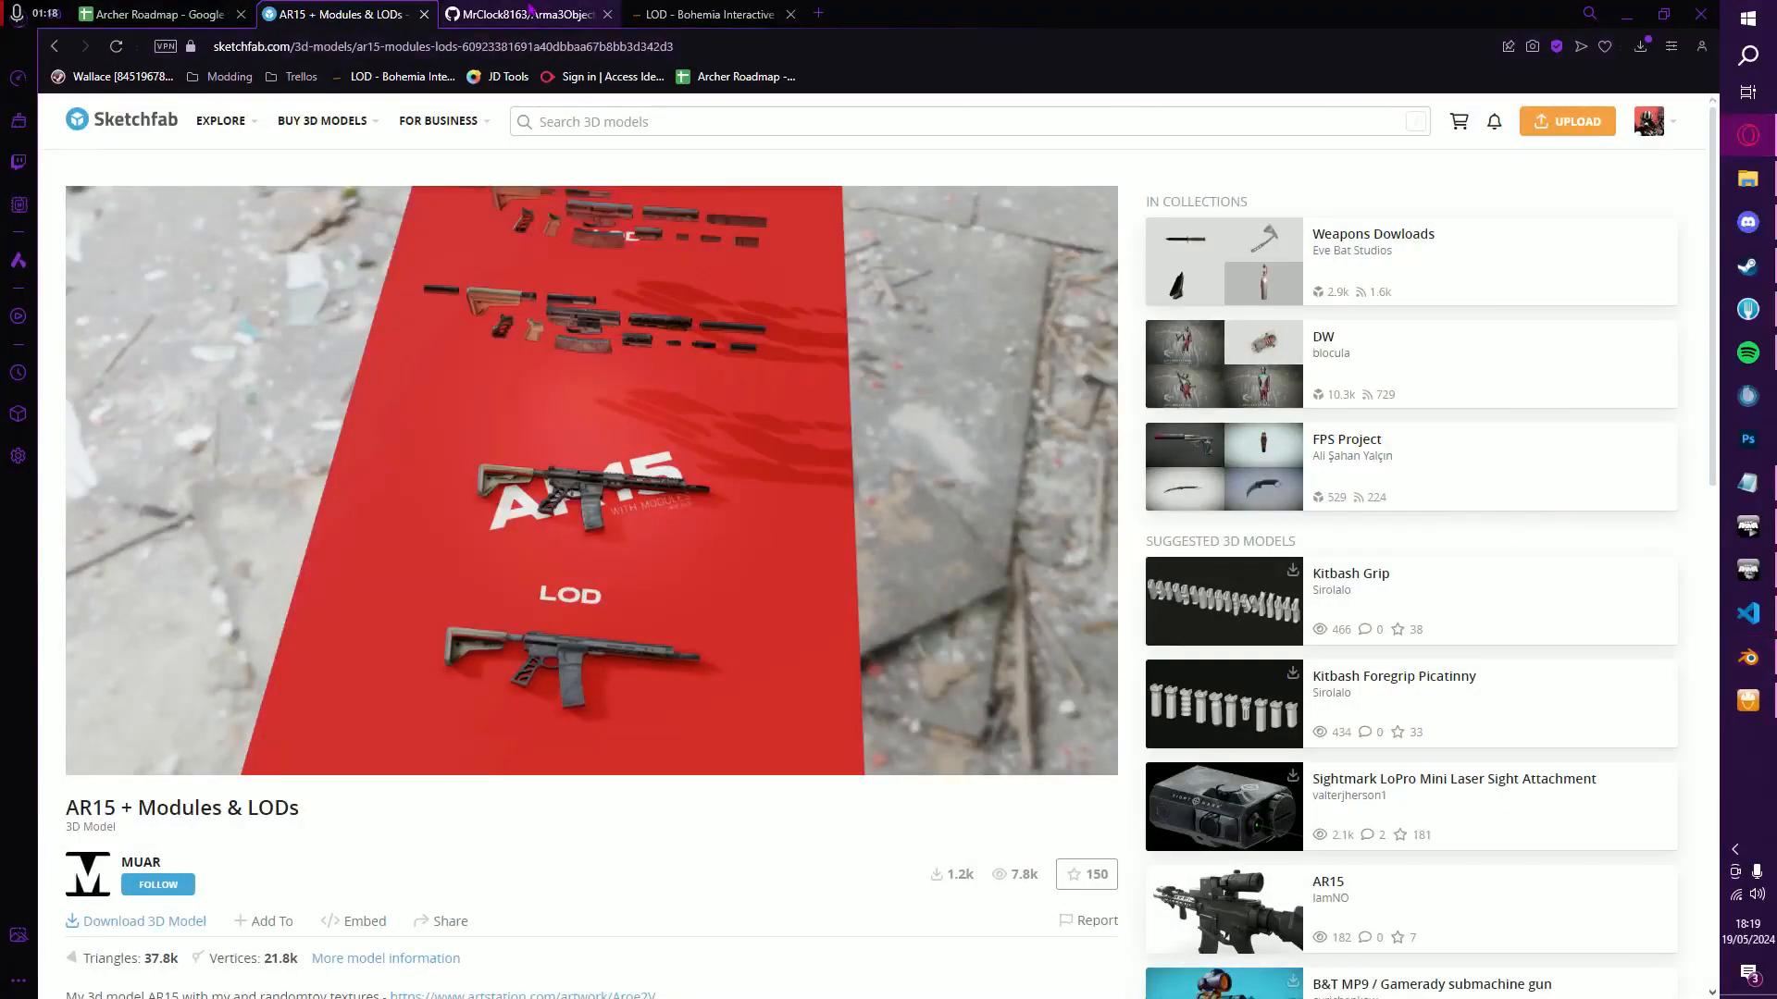
click(530, 11)
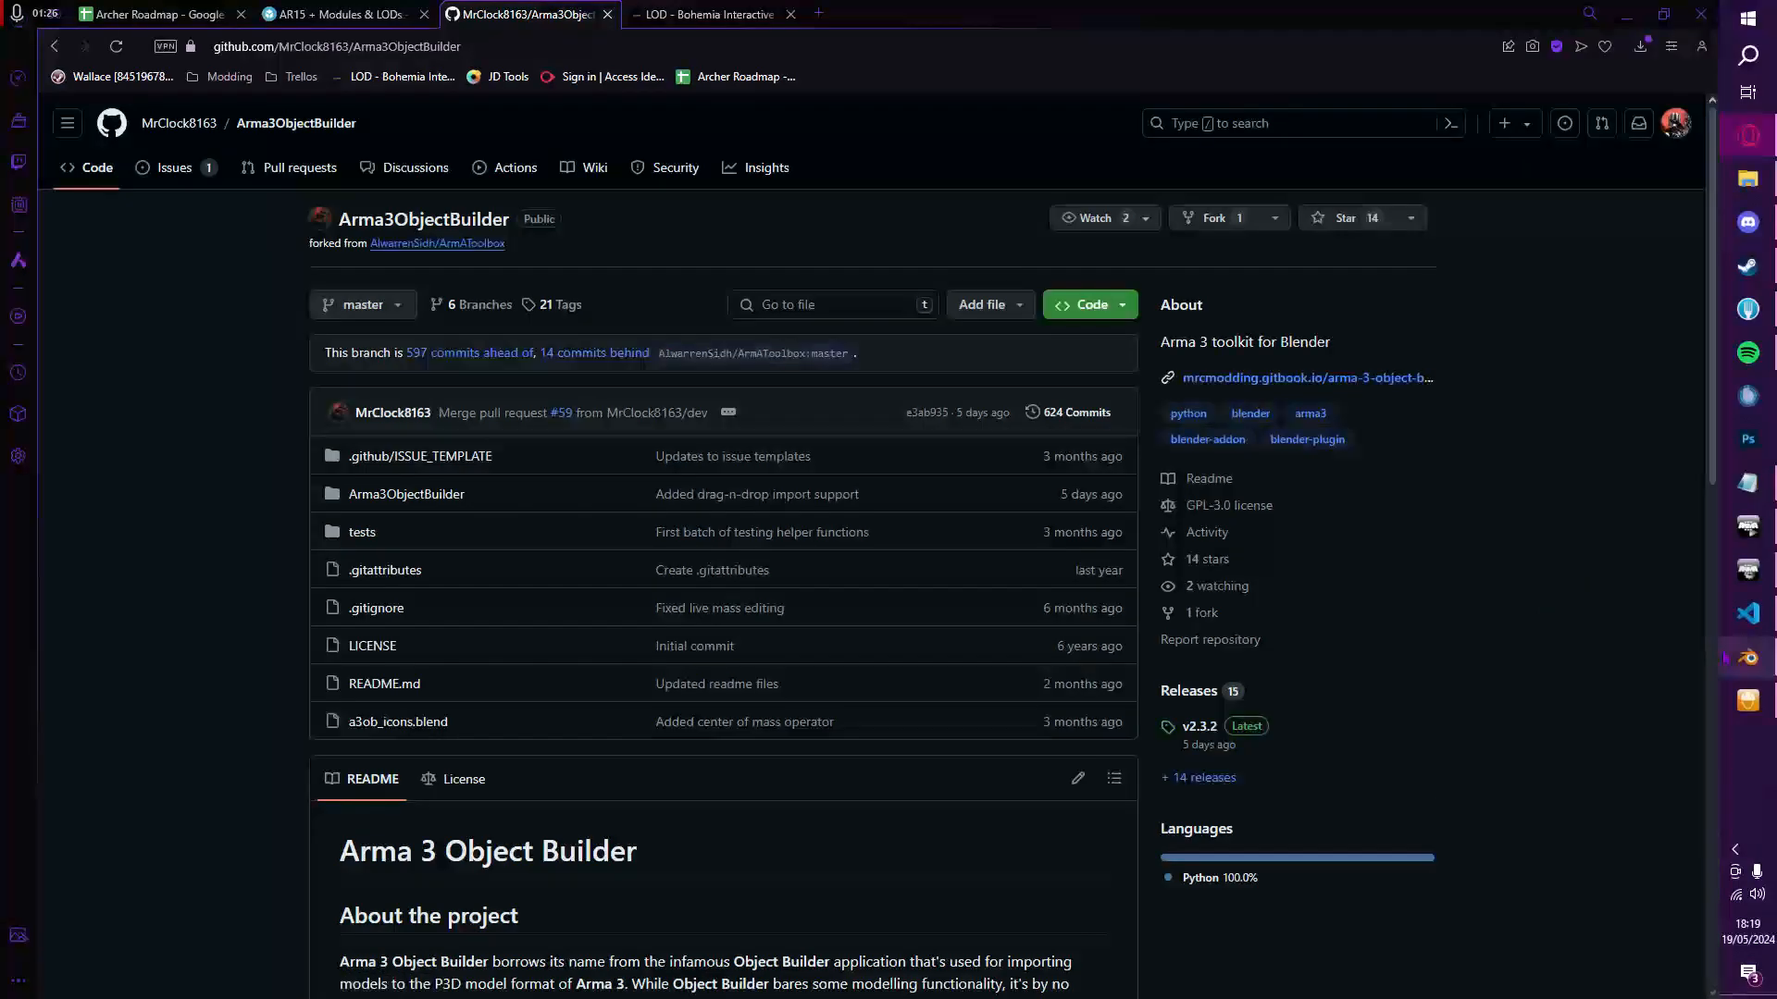
scroll(708, 590, down, 1)
scroll(708, 590, down, 10)
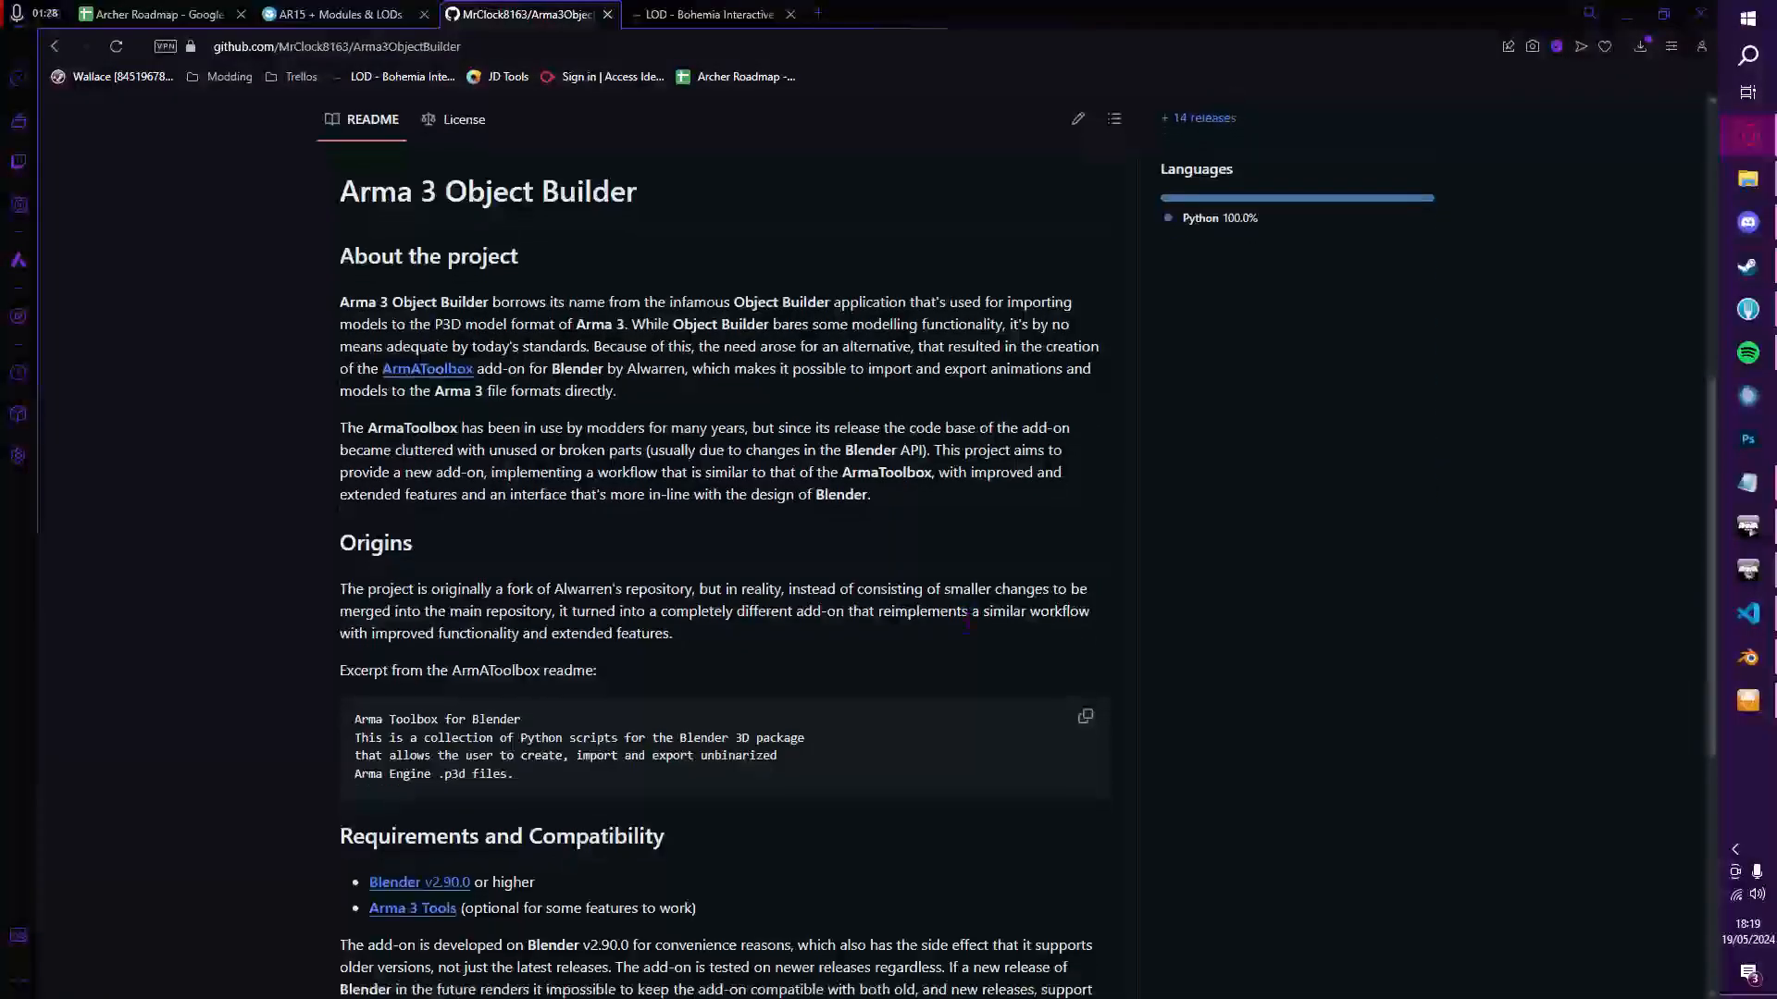
Step: Switch to Blender and review the Arma 3 Object Builder add-on's path preferences, closing the preferences window when done
key(alt+Tab)
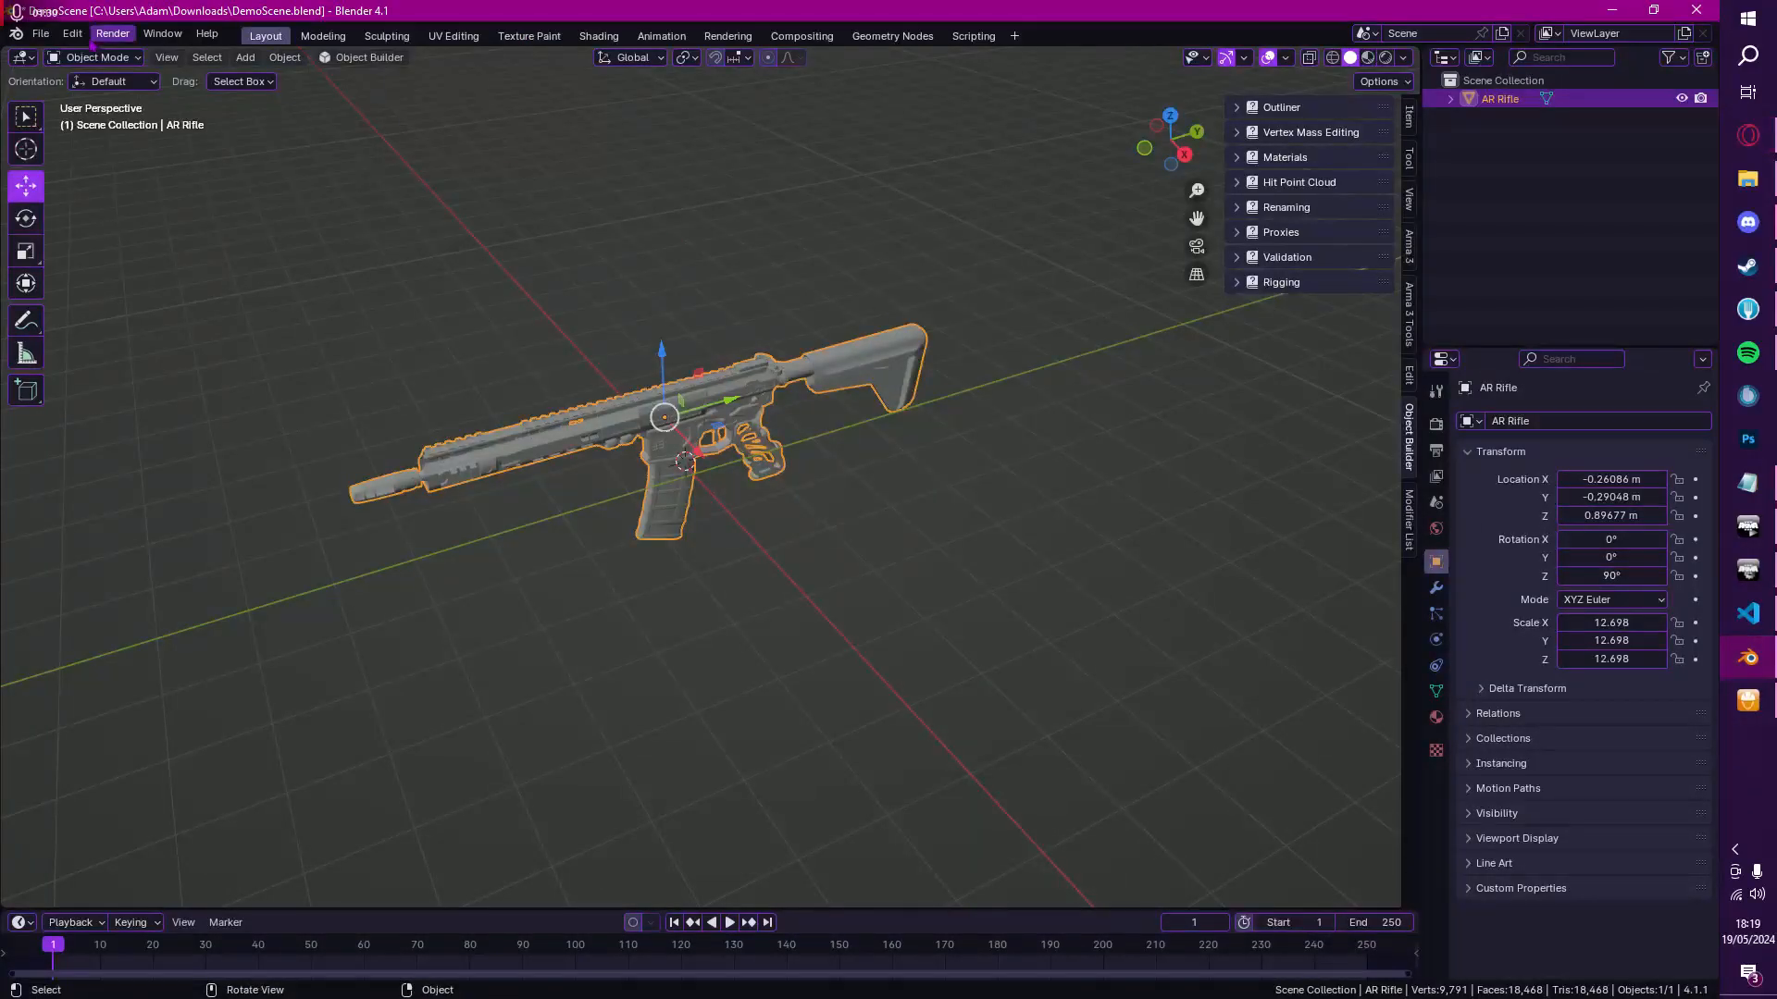
click(72, 33)
click(121, 272)
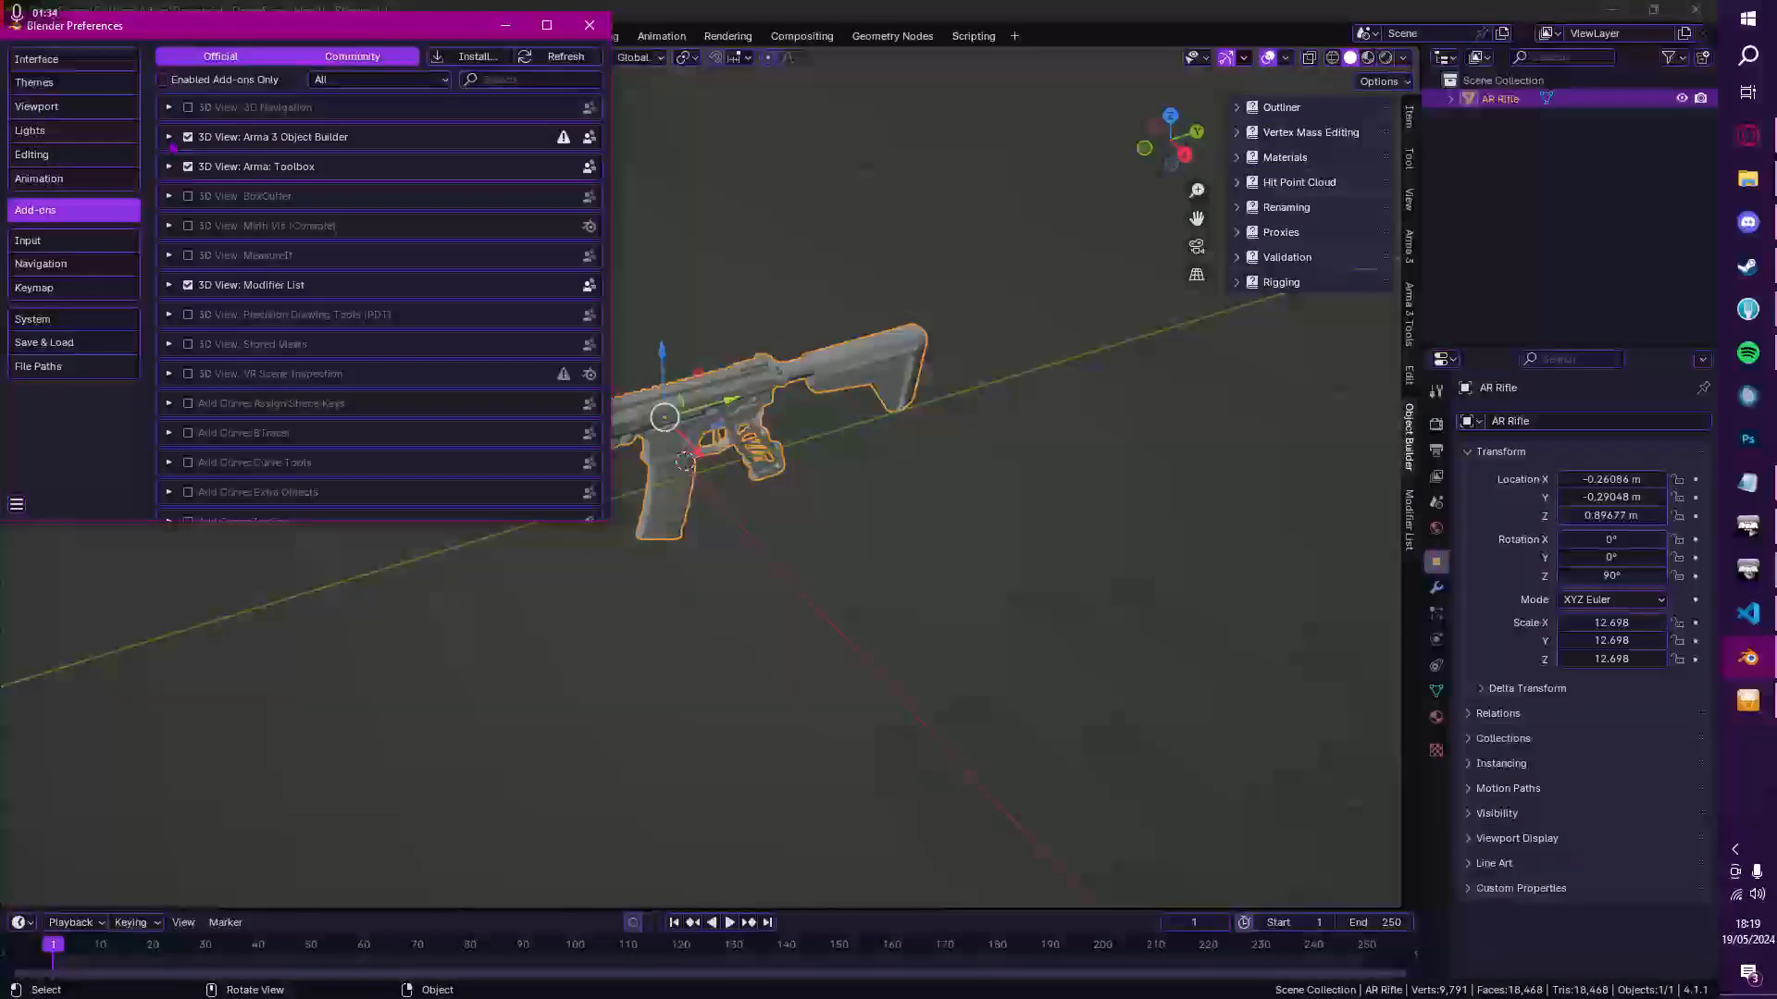
click(168, 137)
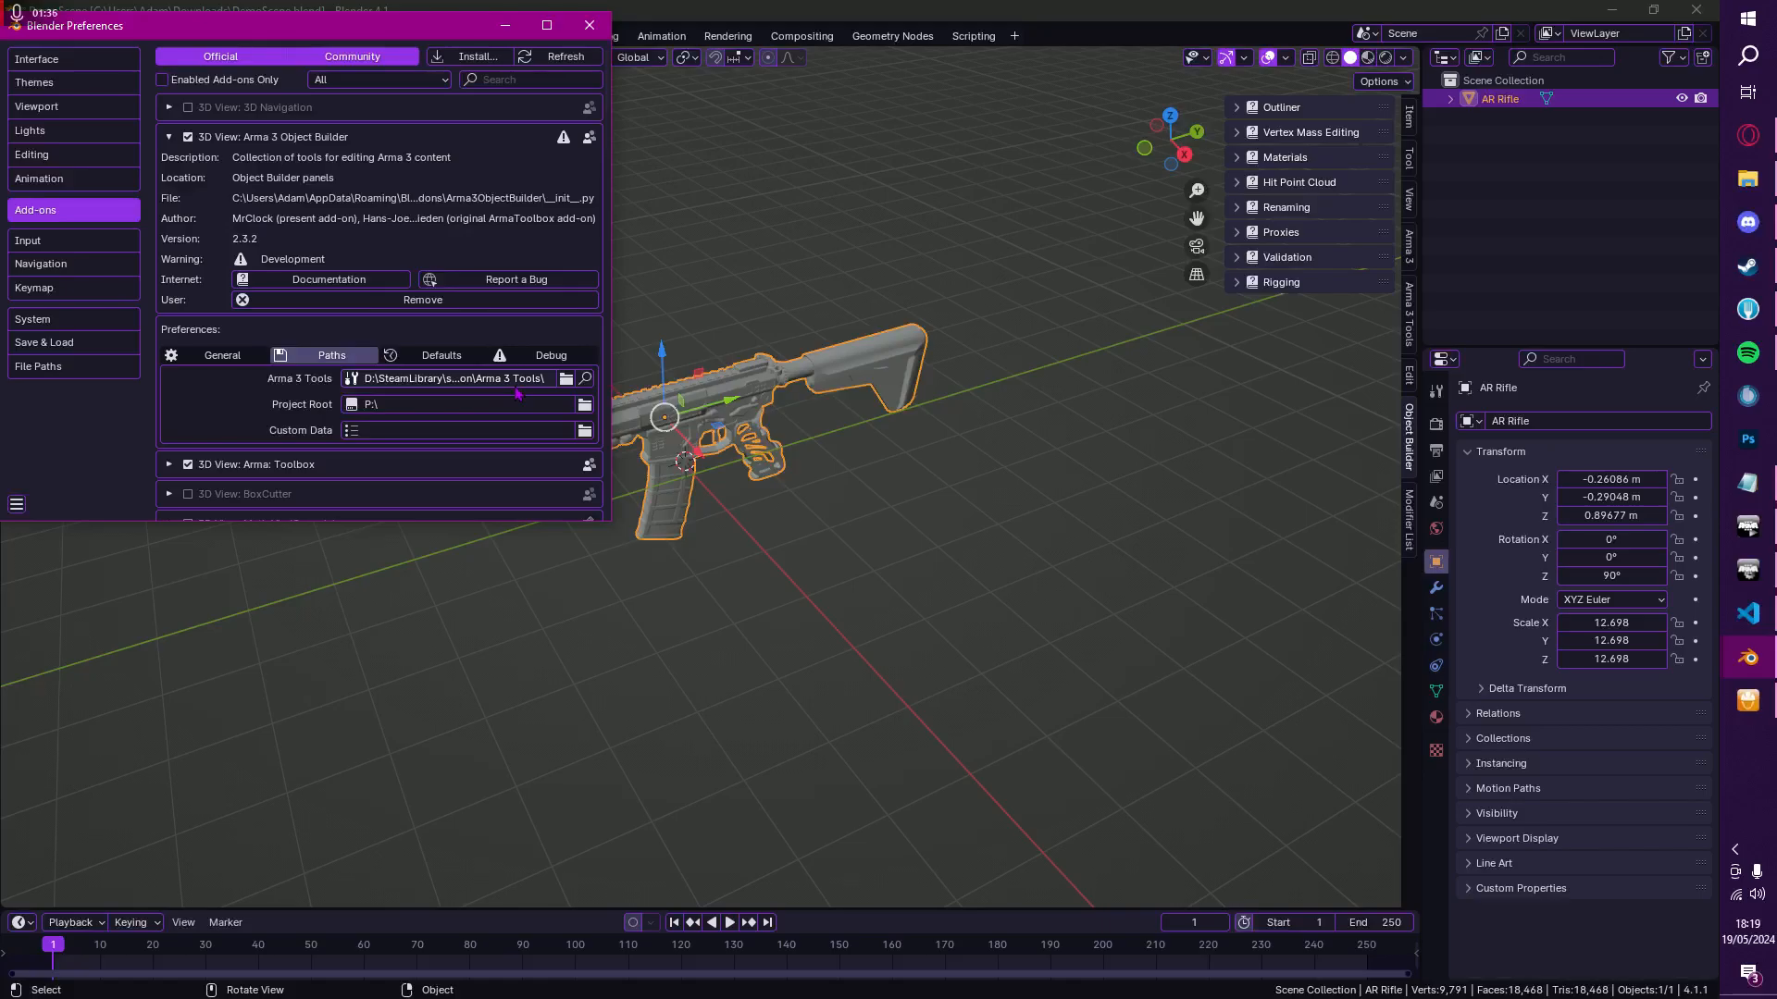
click(168, 137)
click(588, 25)
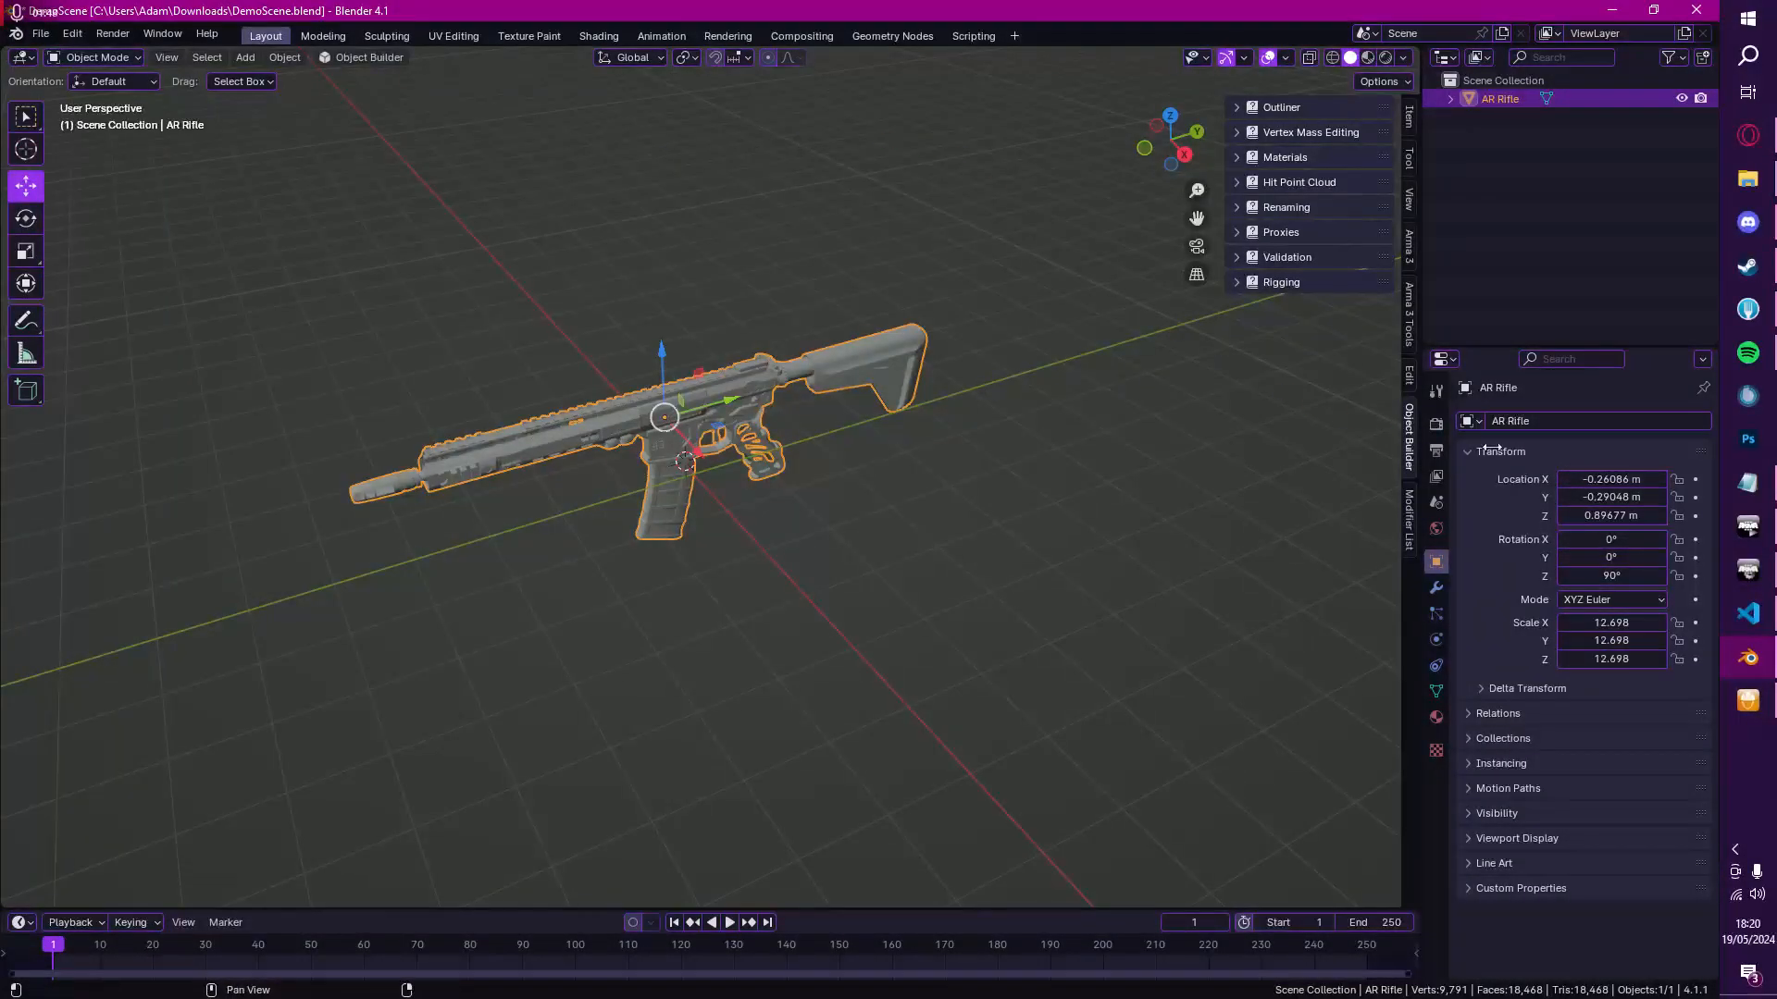
Step: Switch to Steam and open Arma 3 Tools [development] from the library
click(1747, 525)
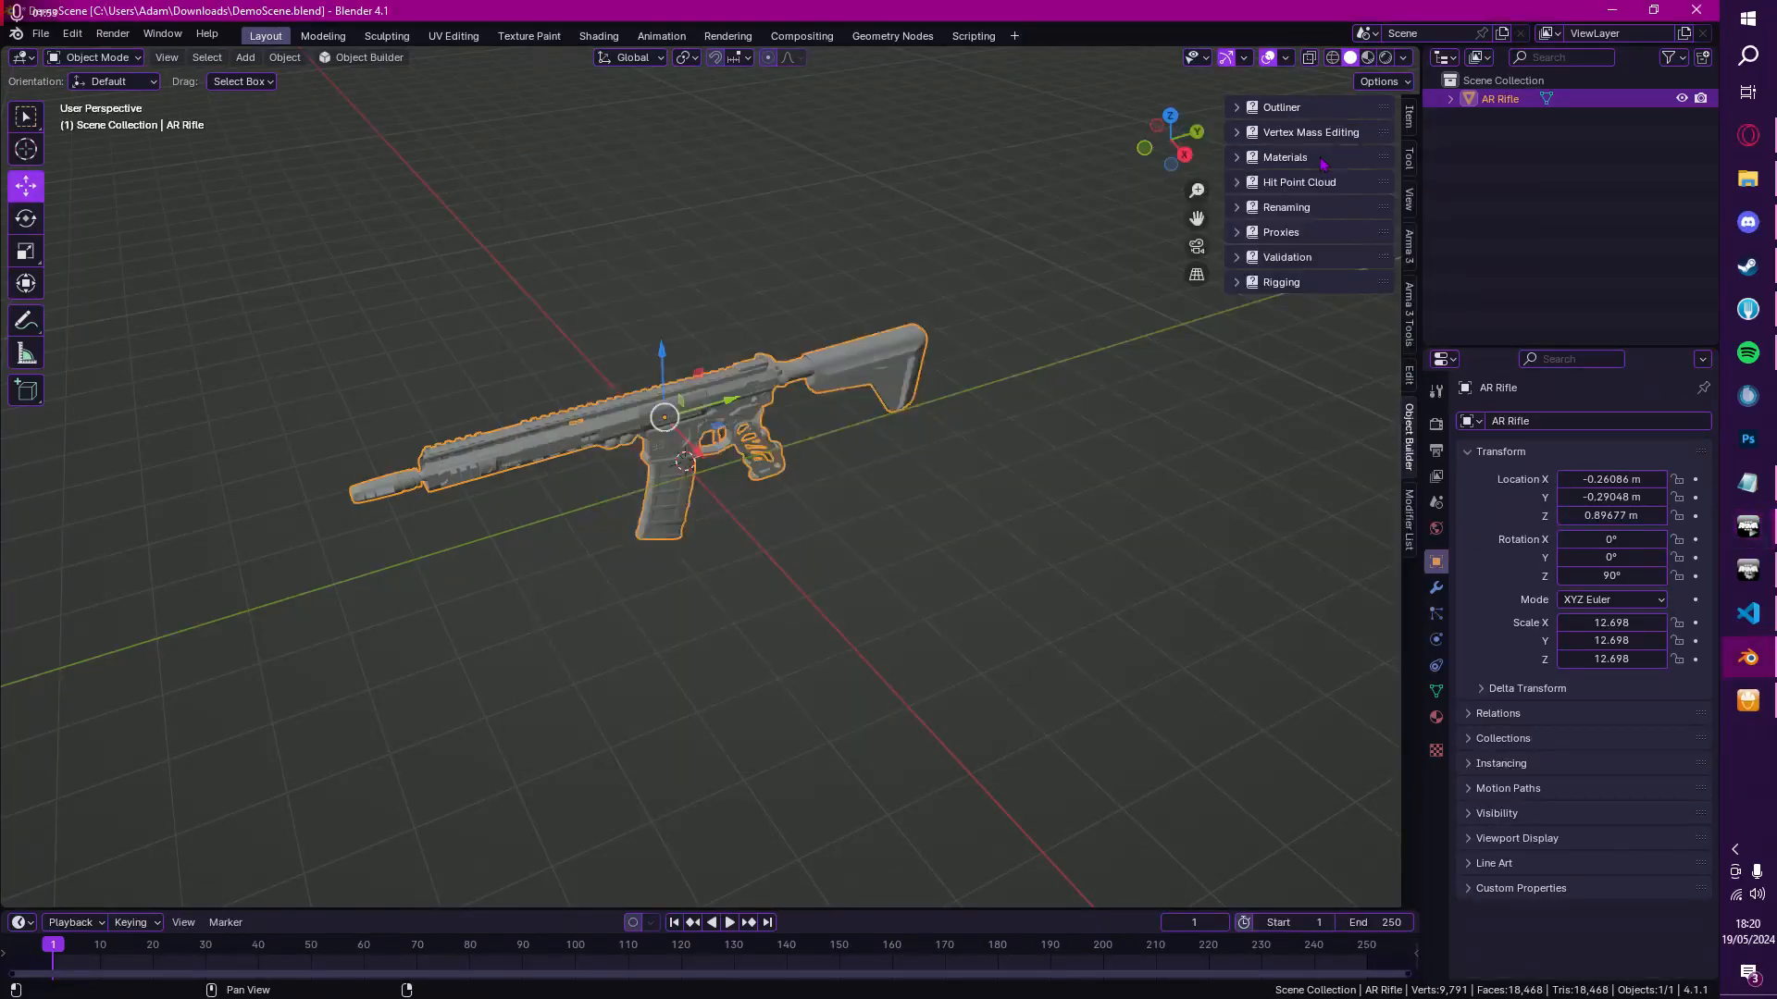
click(1615, 389)
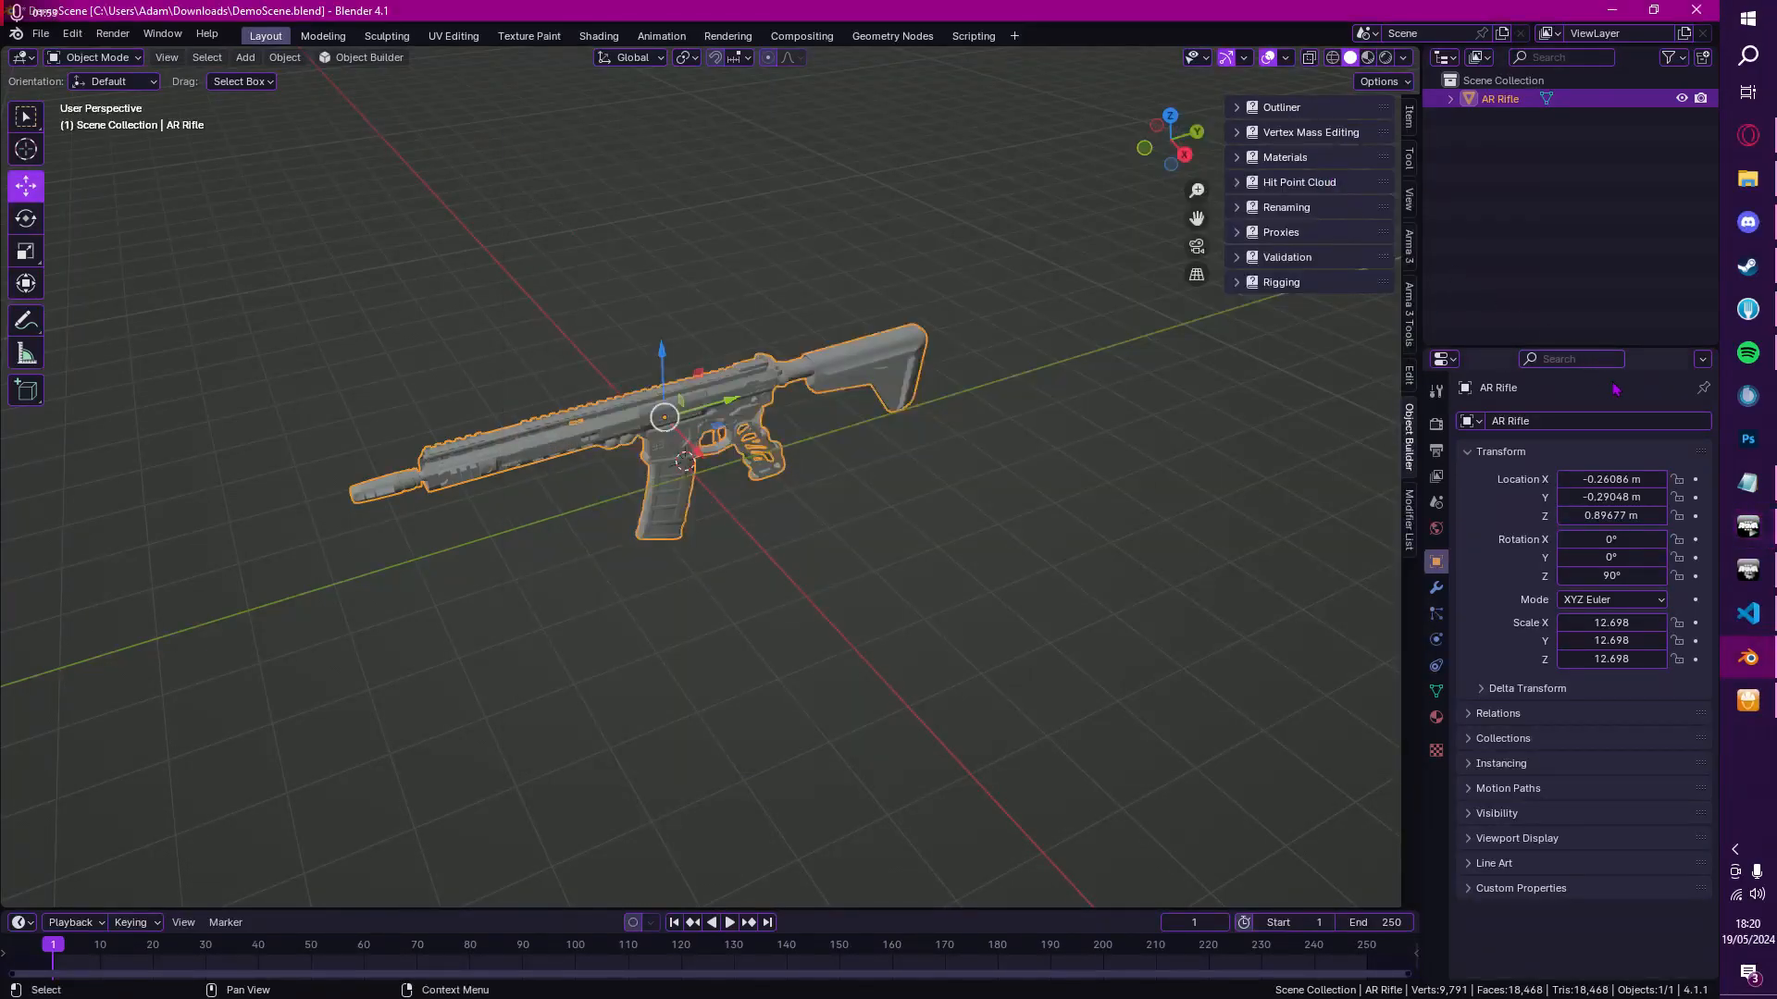
click(1747, 266)
click(430, 348)
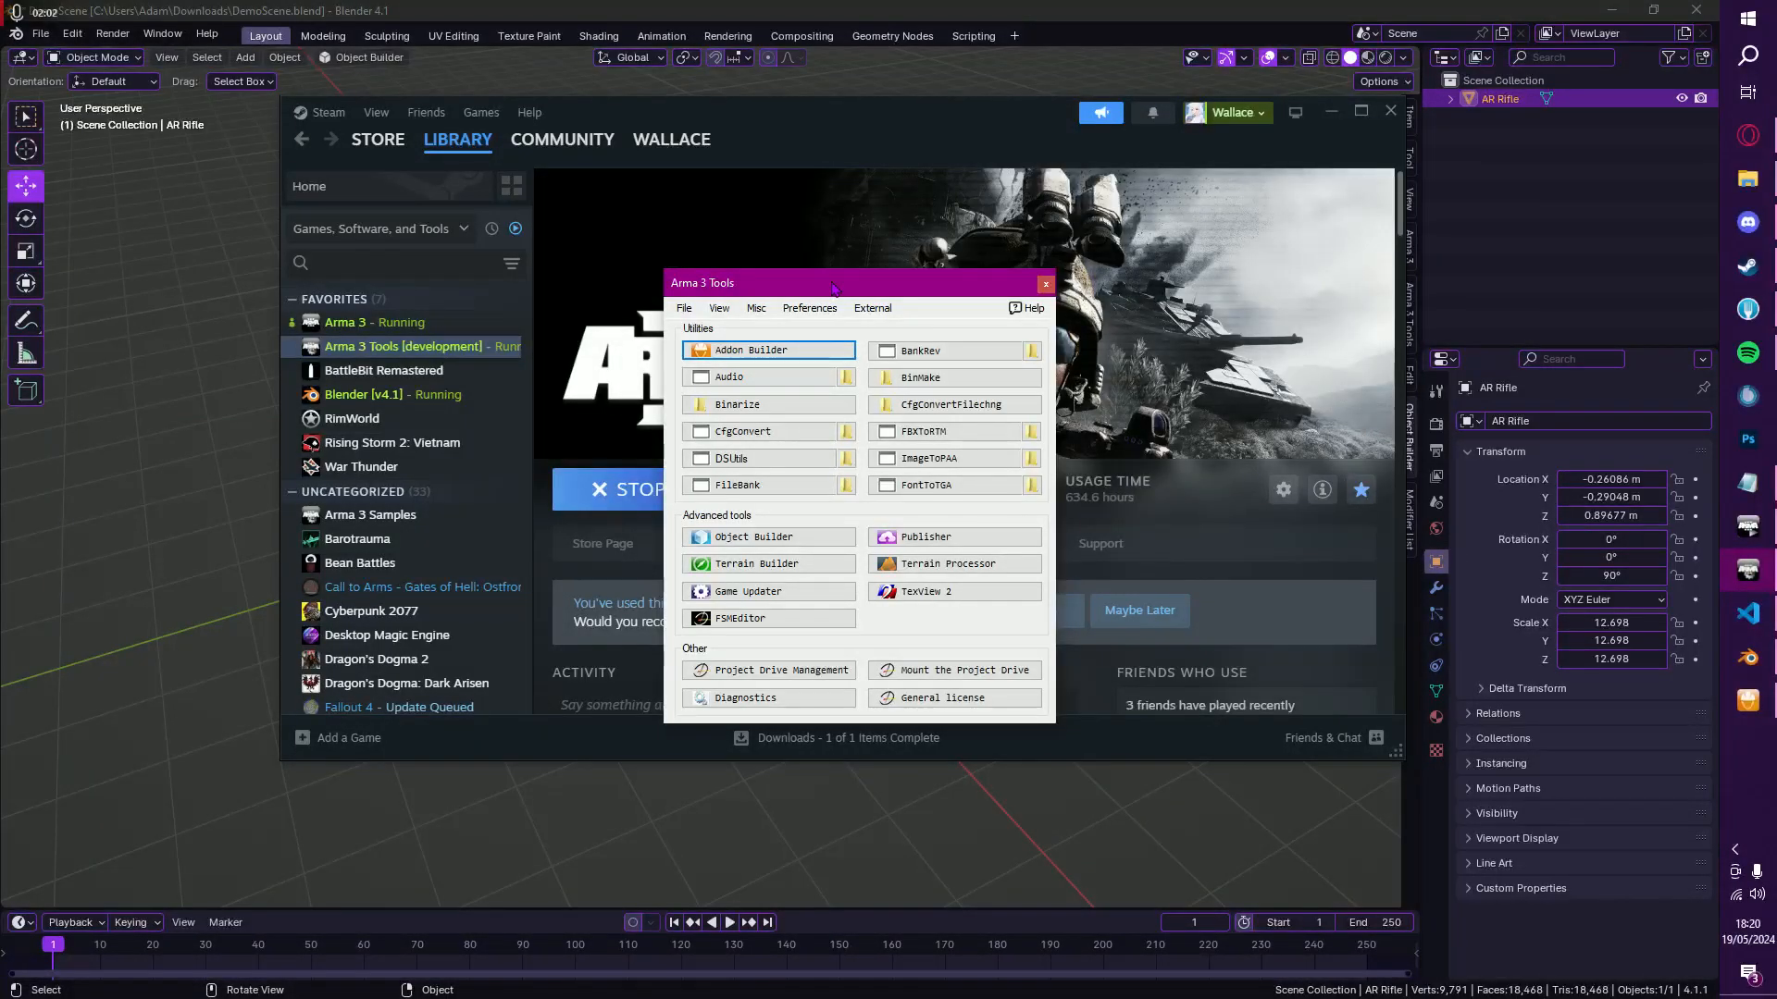
Step: Review the Arma 3 directory and P drive paths in the Arma 3 Tools options and close the dialog
click(788, 307)
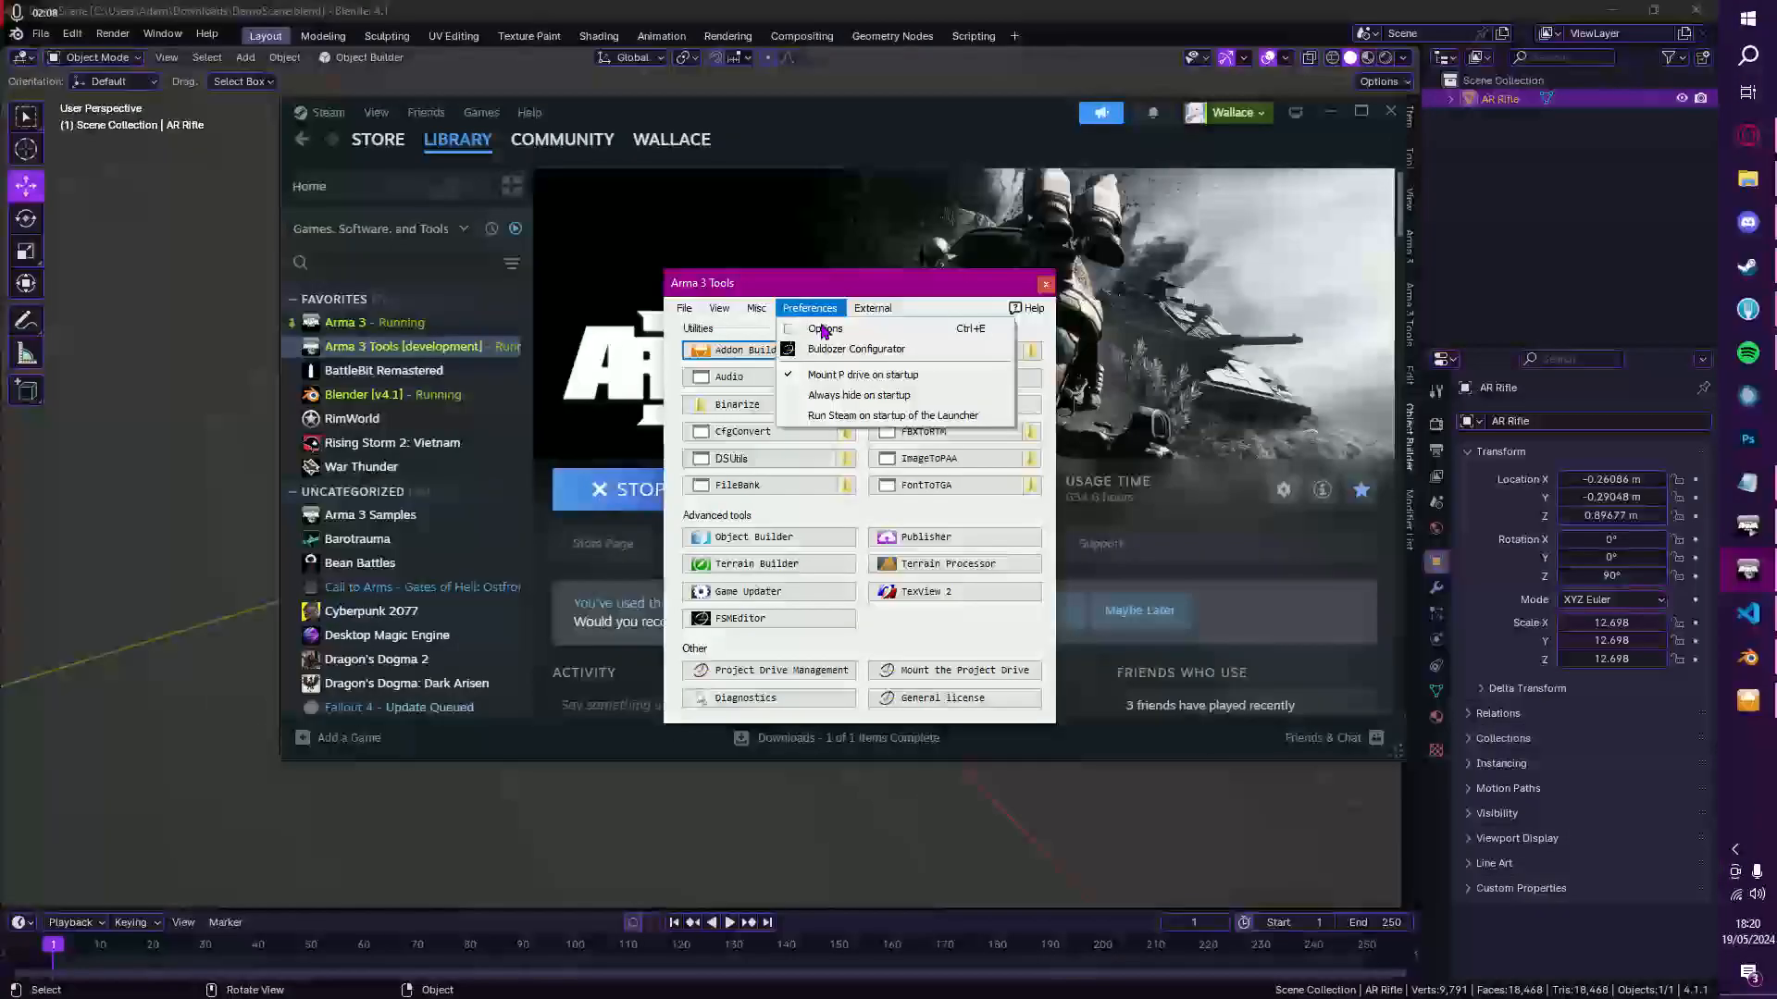
click(822, 328)
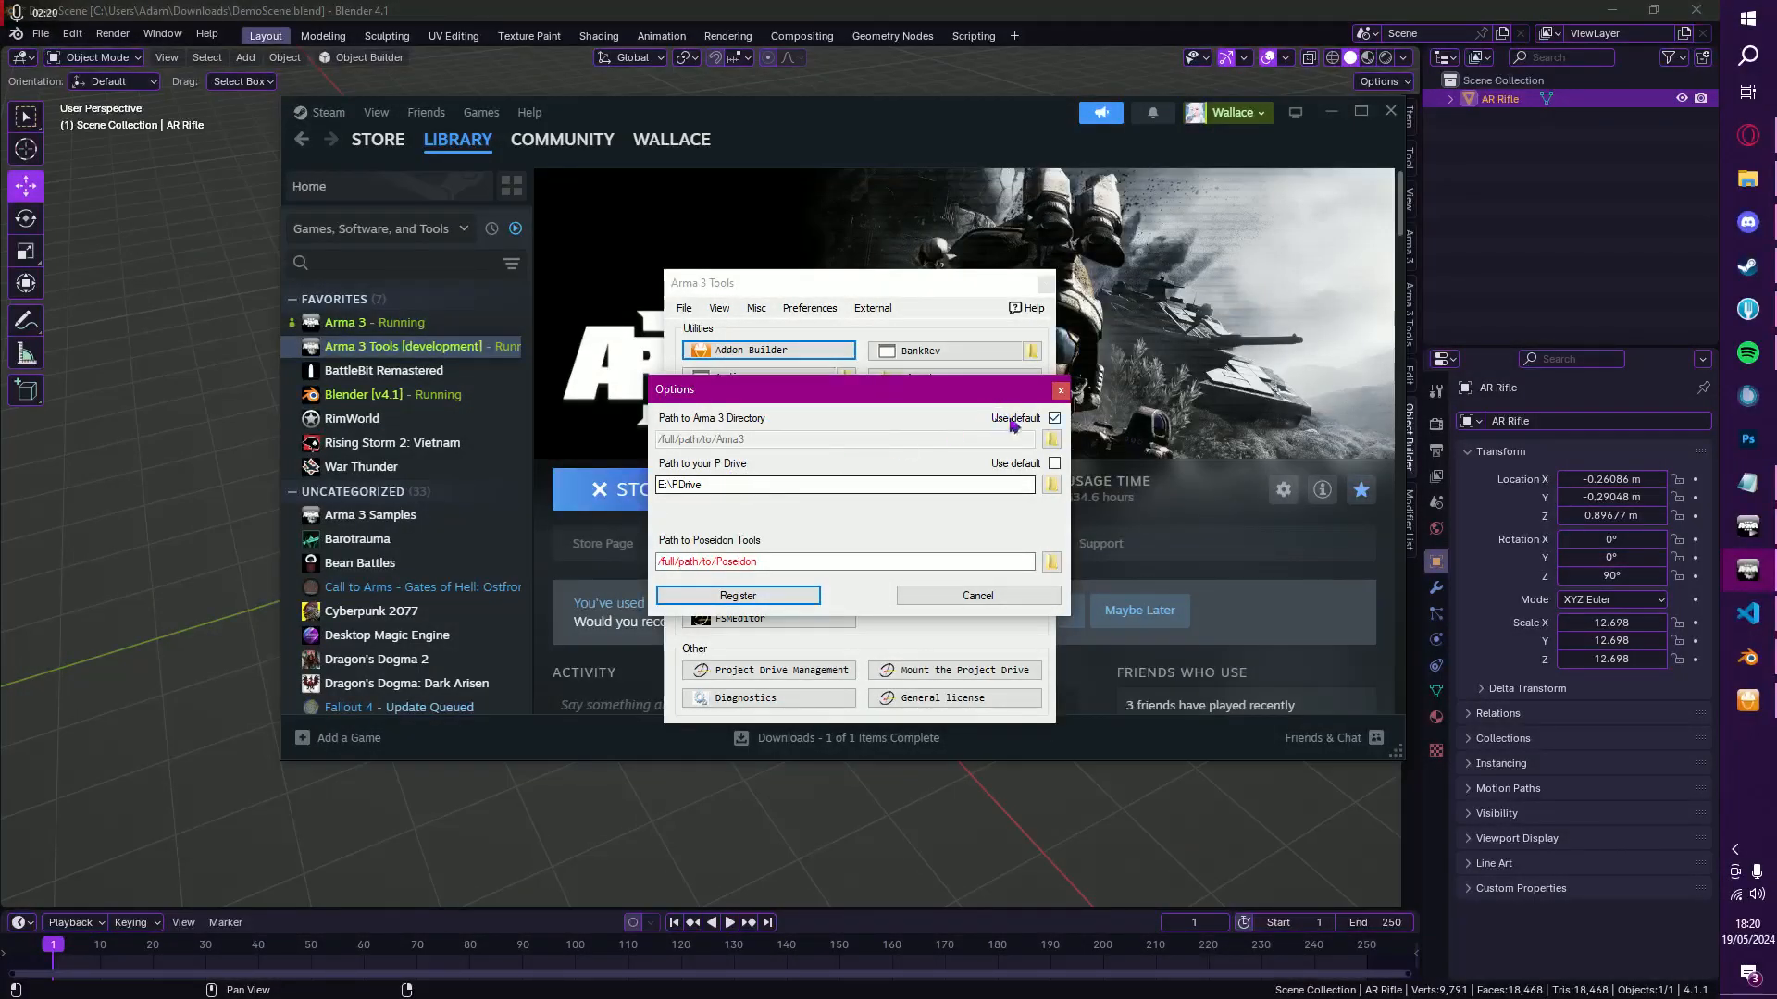
click(1061, 391)
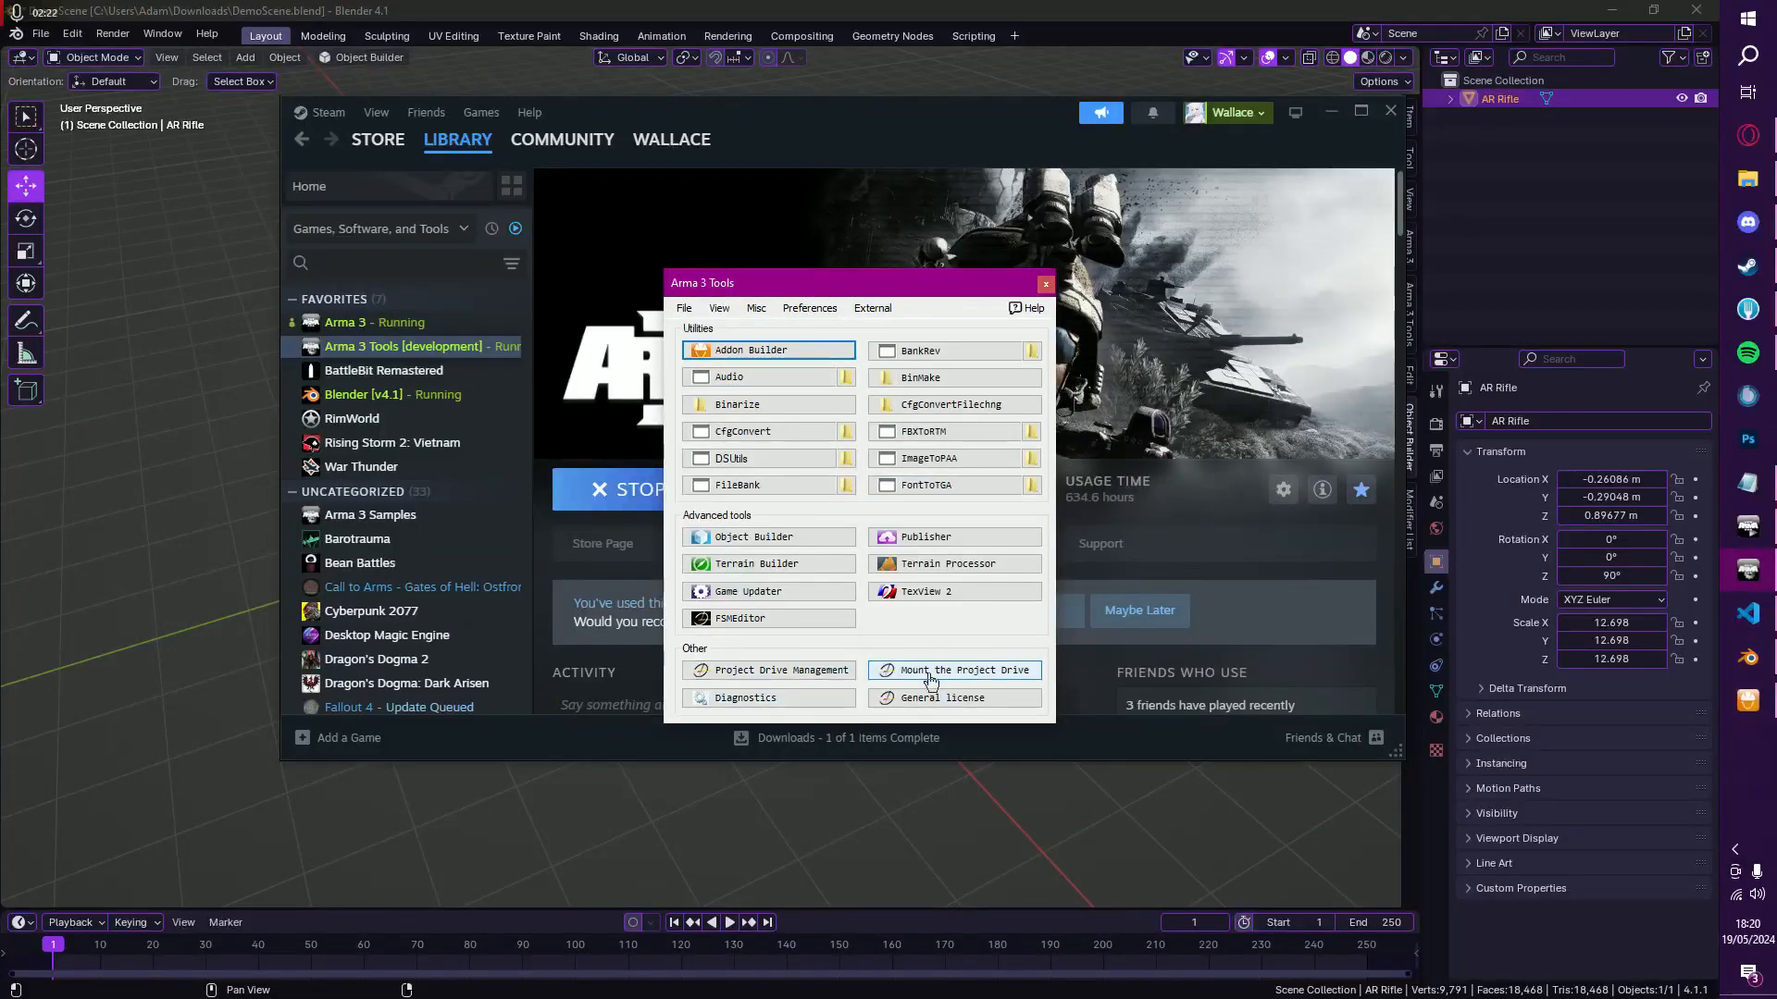
Step: Switch to File Explorer, look through the folders on the mounted P: drive and minimize the window
click(1748, 178)
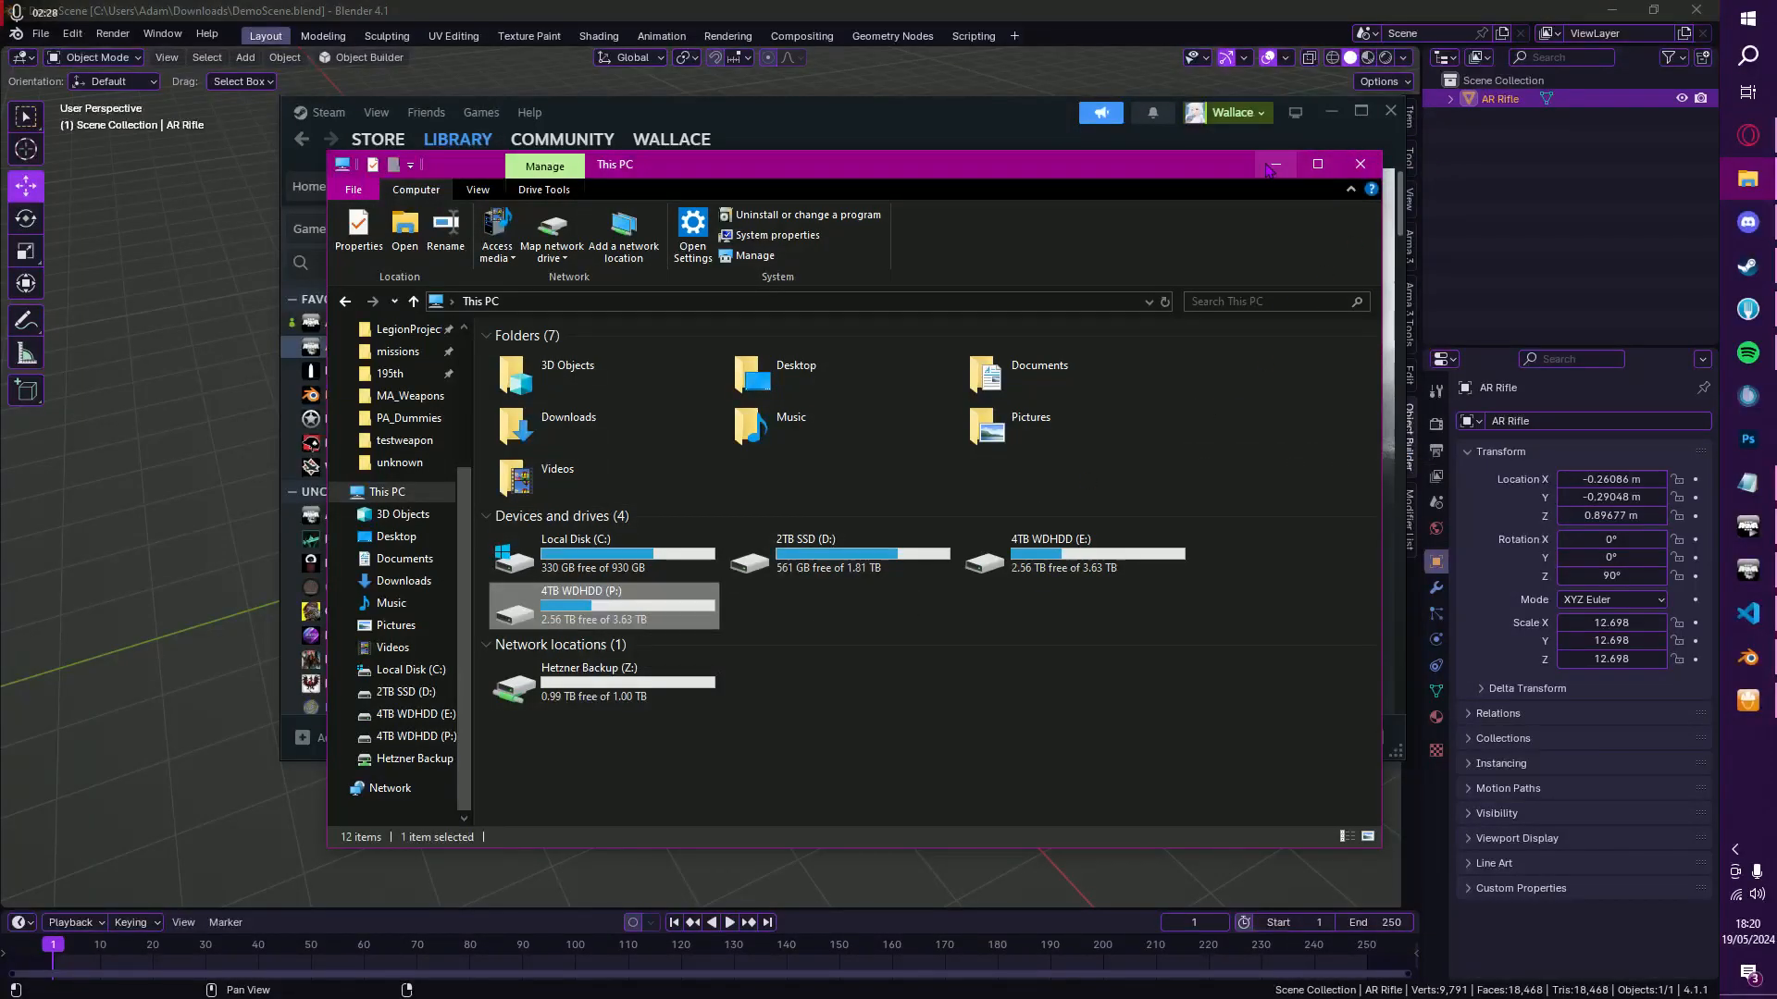
double_click(629, 609)
scroll(735, 581, down, 4)
scroll(736, 581, up, 4)
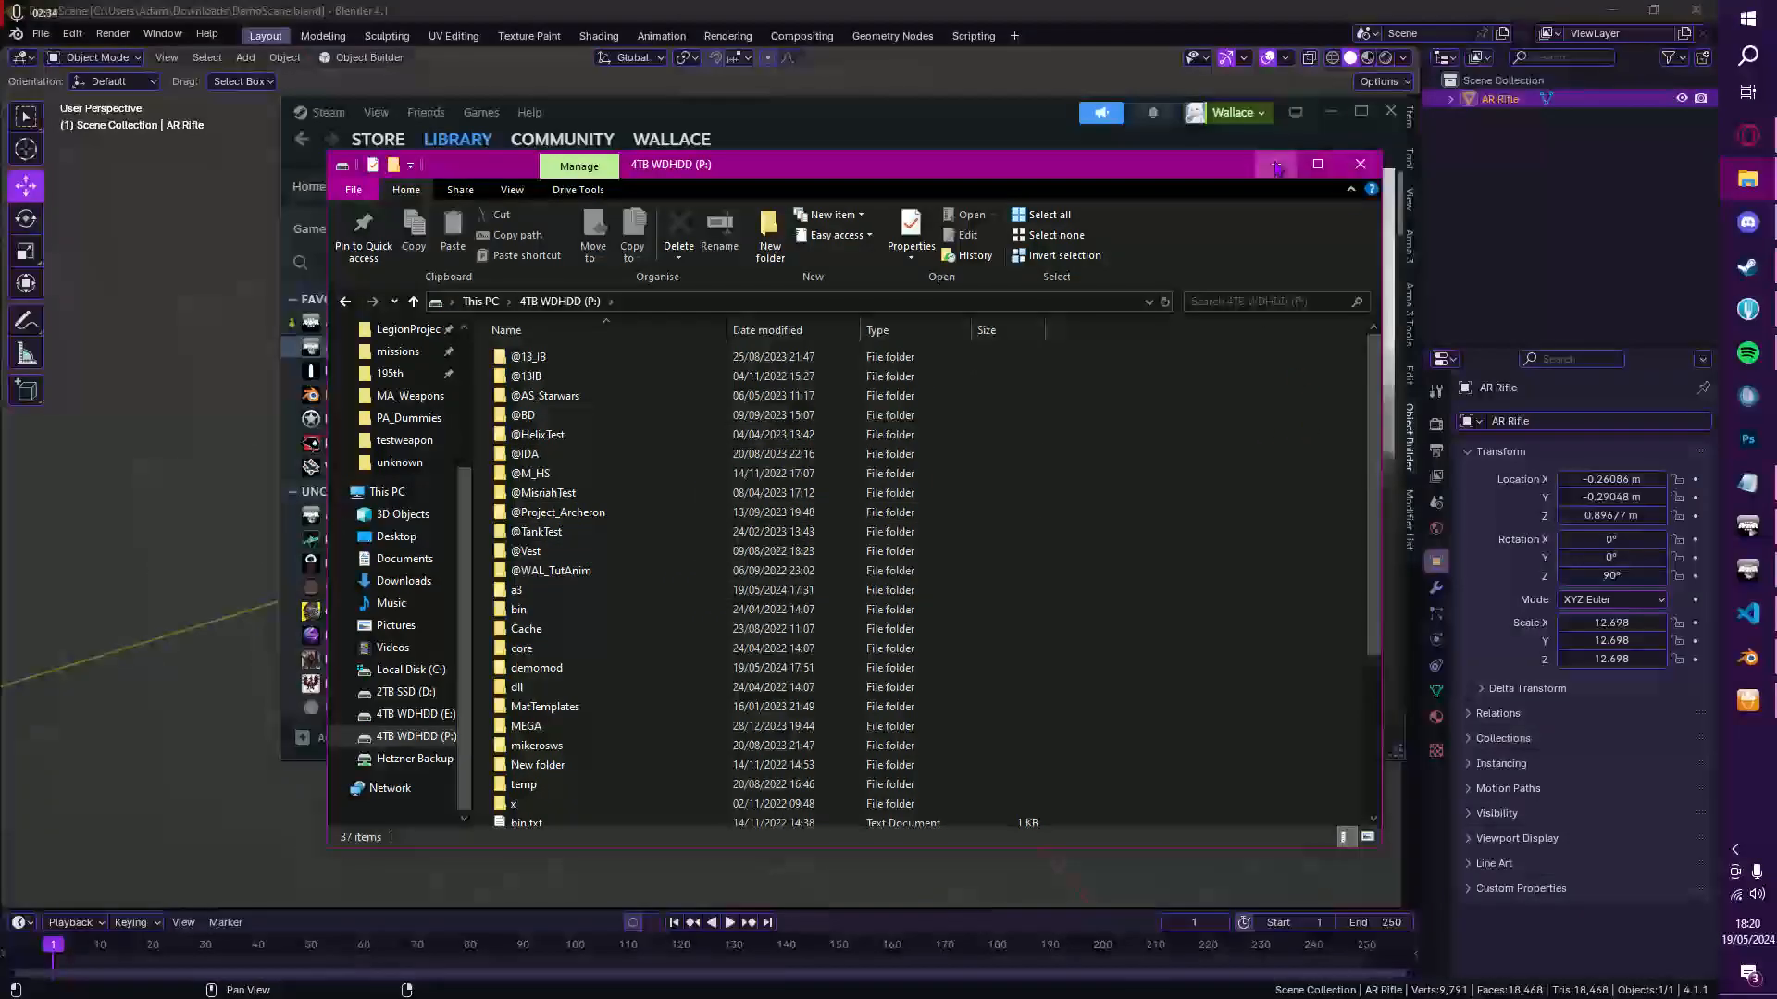
click(1276, 167)
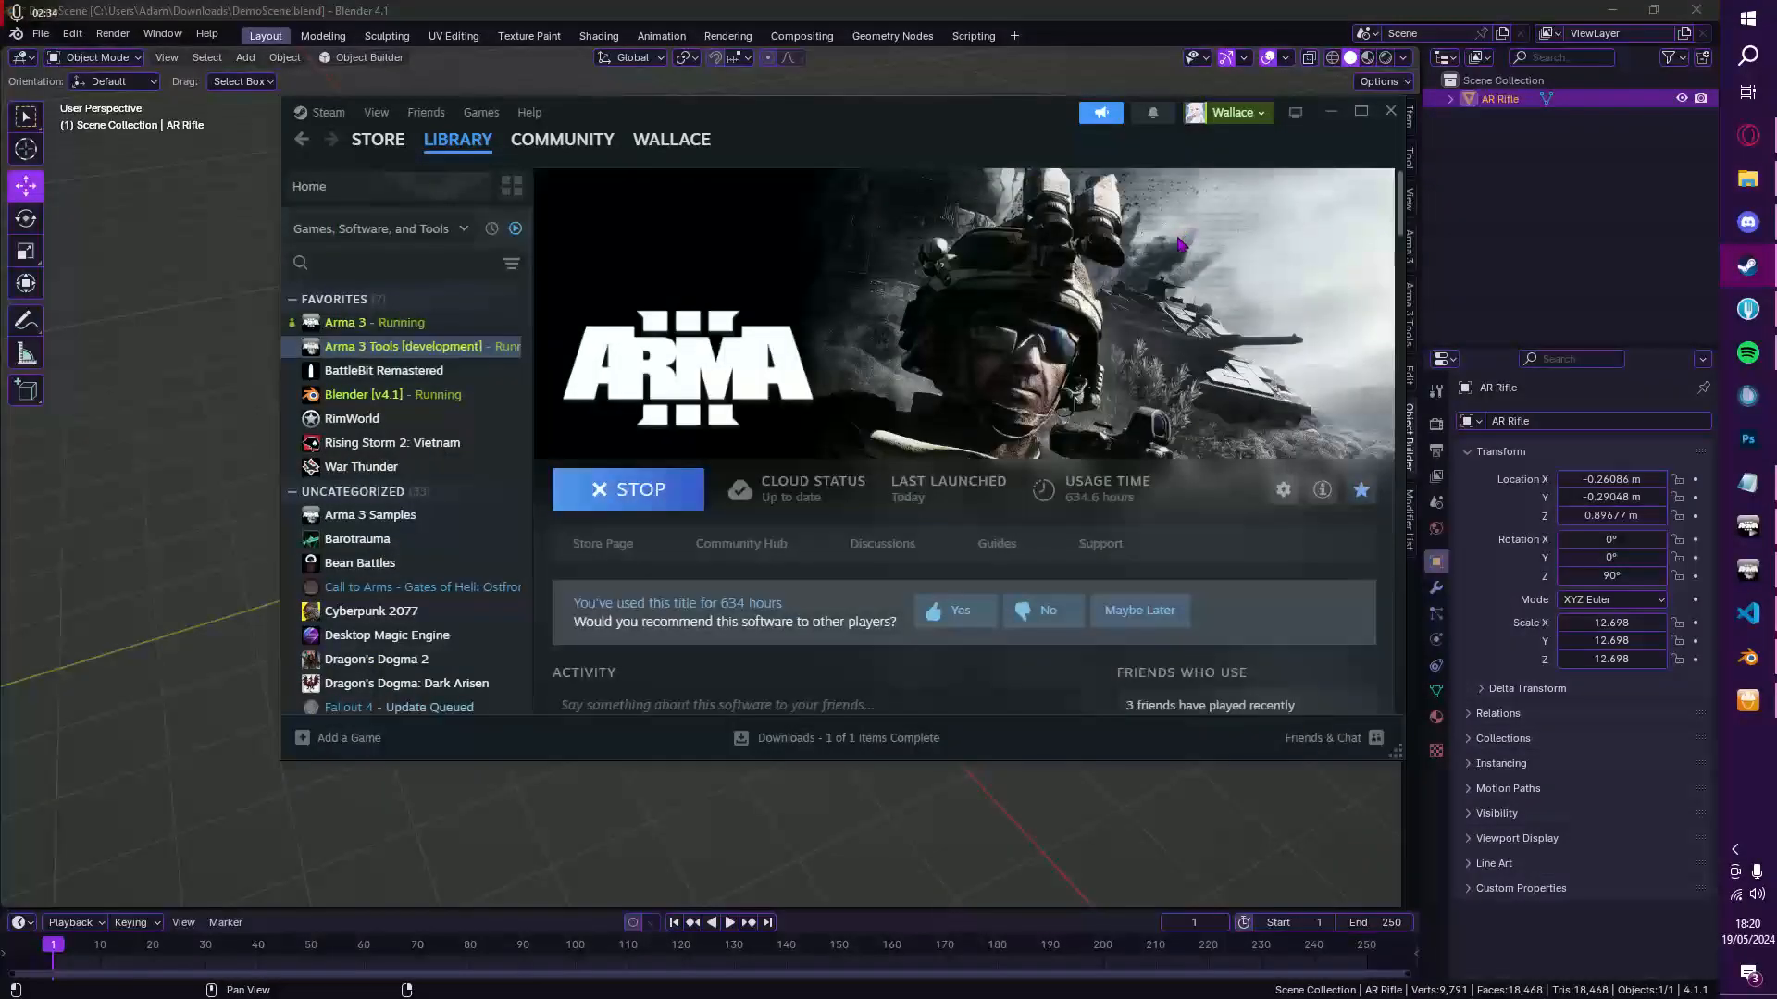
Step: Show the Extract Game Data mode in the Arma 3 Tools Project Drive Management and close the dialog without running it
click(1748, 570)
click(768, 669)
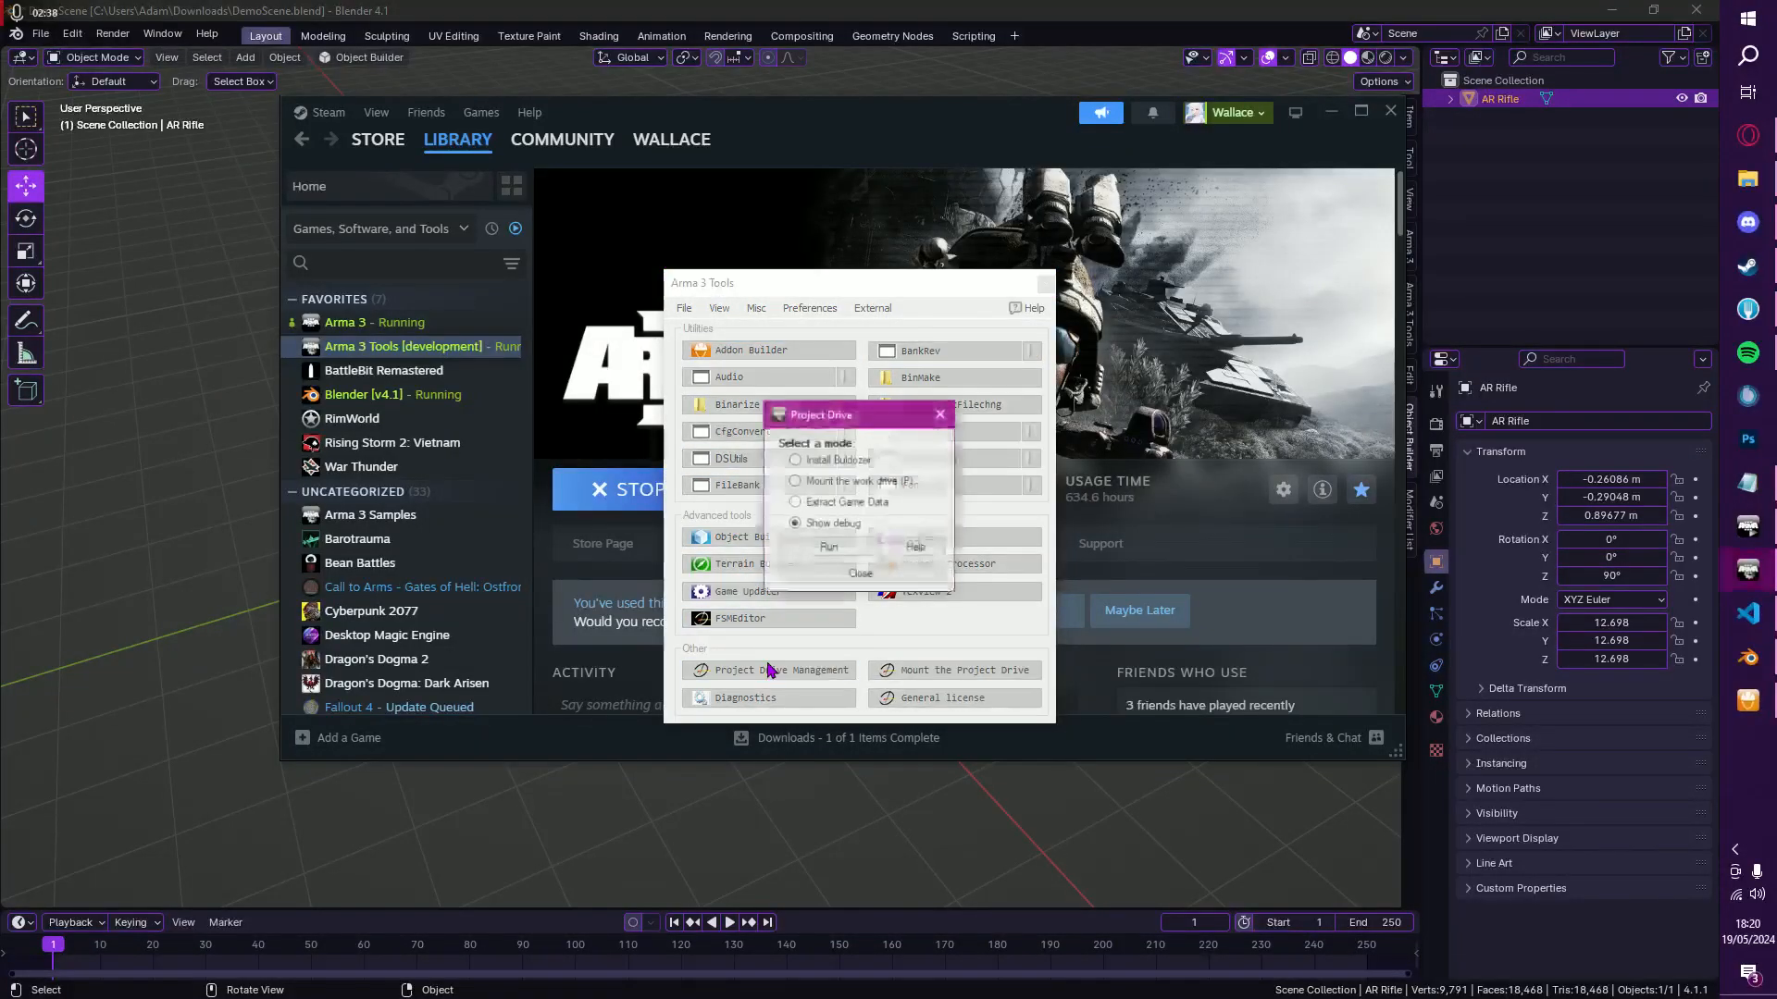
click(798, 502)
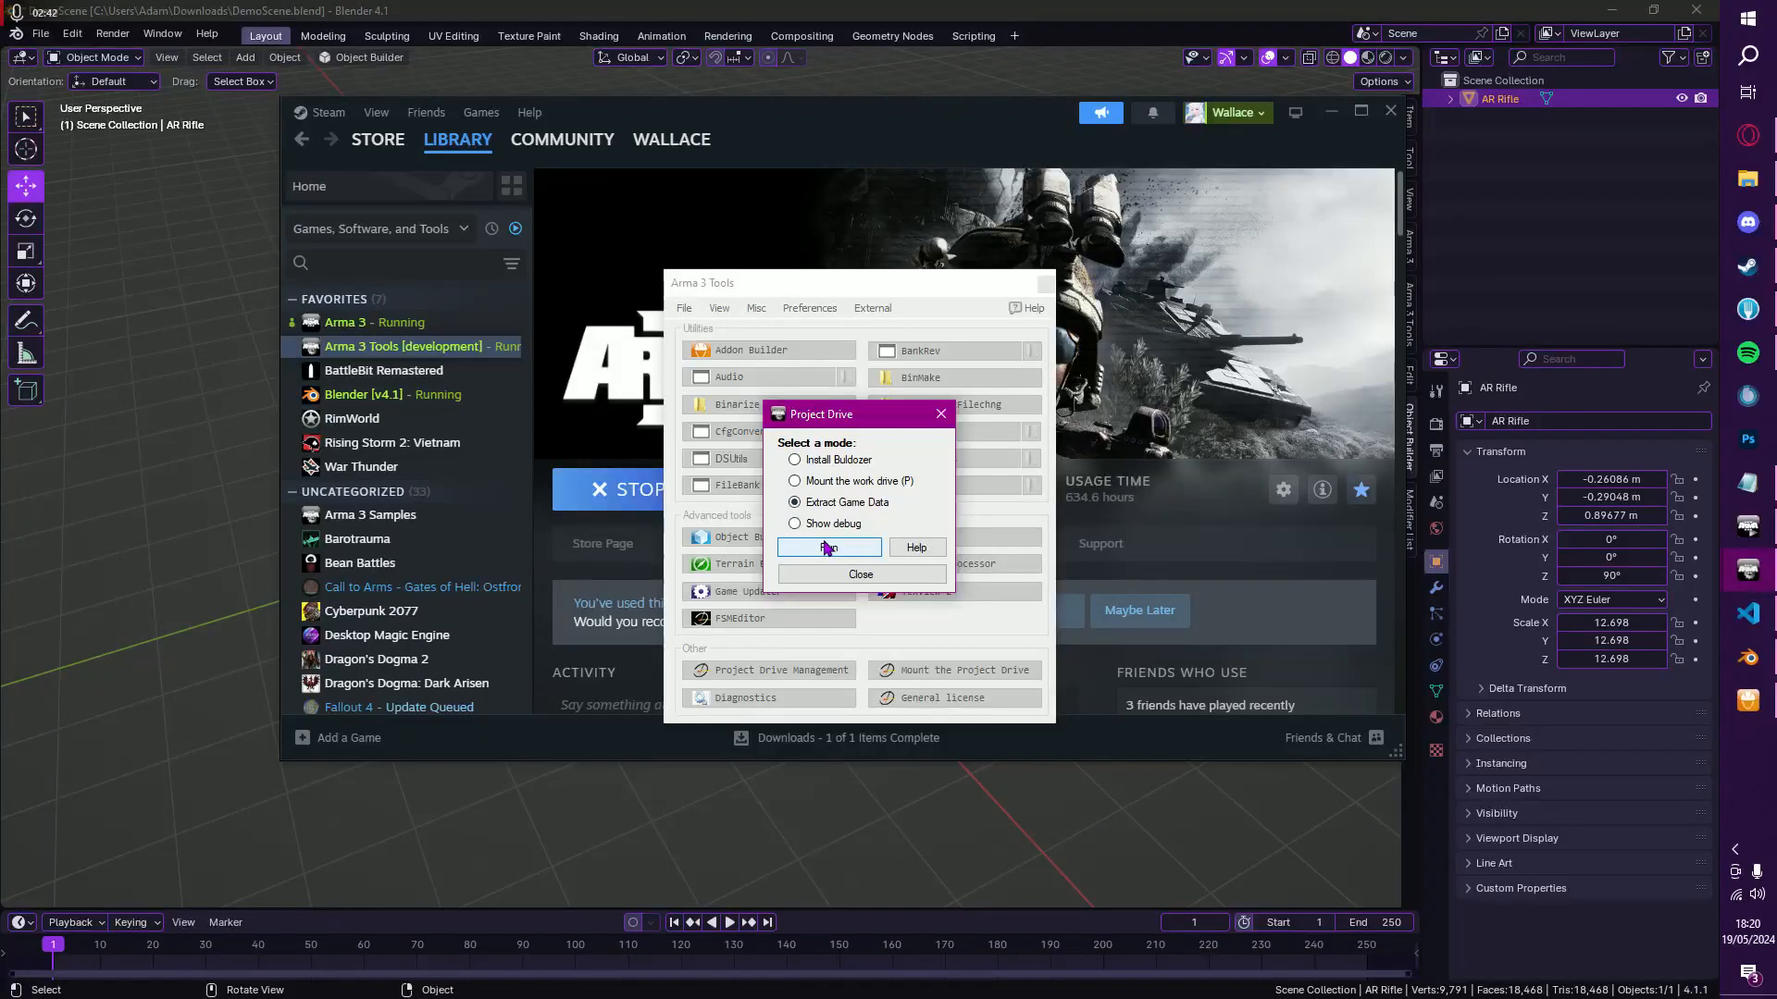
click(860, 574)
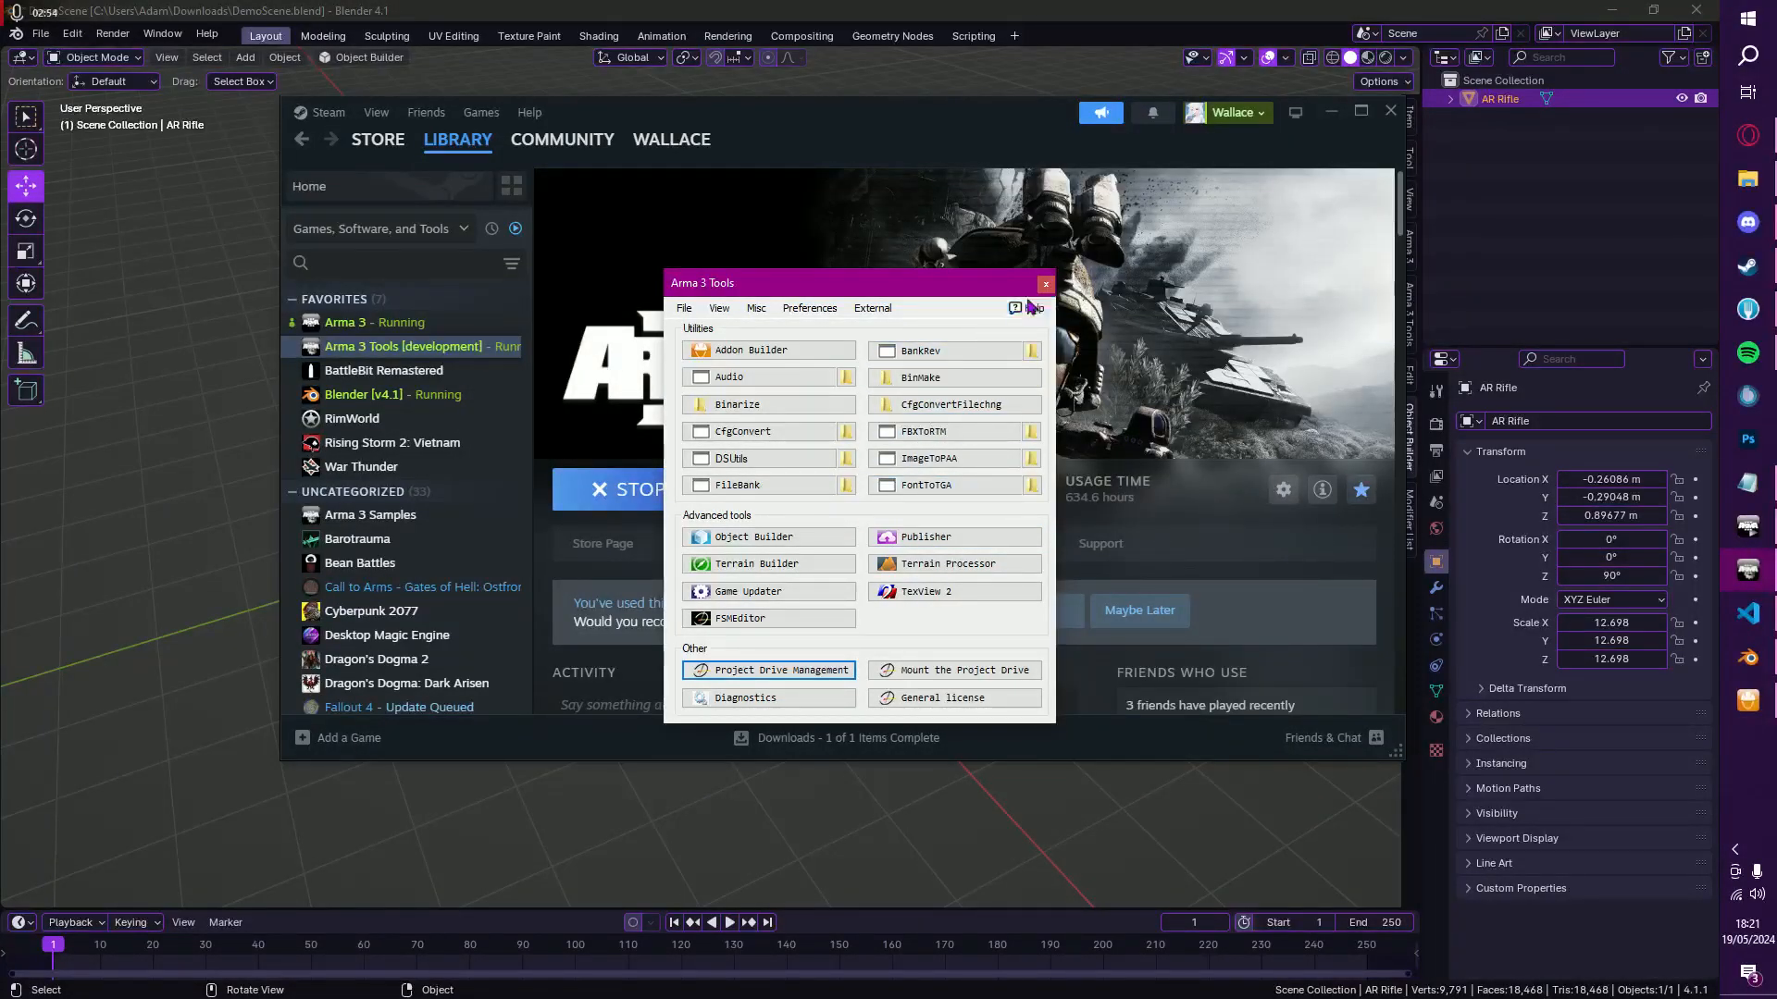
Step: Launch Addon Builder from Arma 3 Tools
click(815, 351)
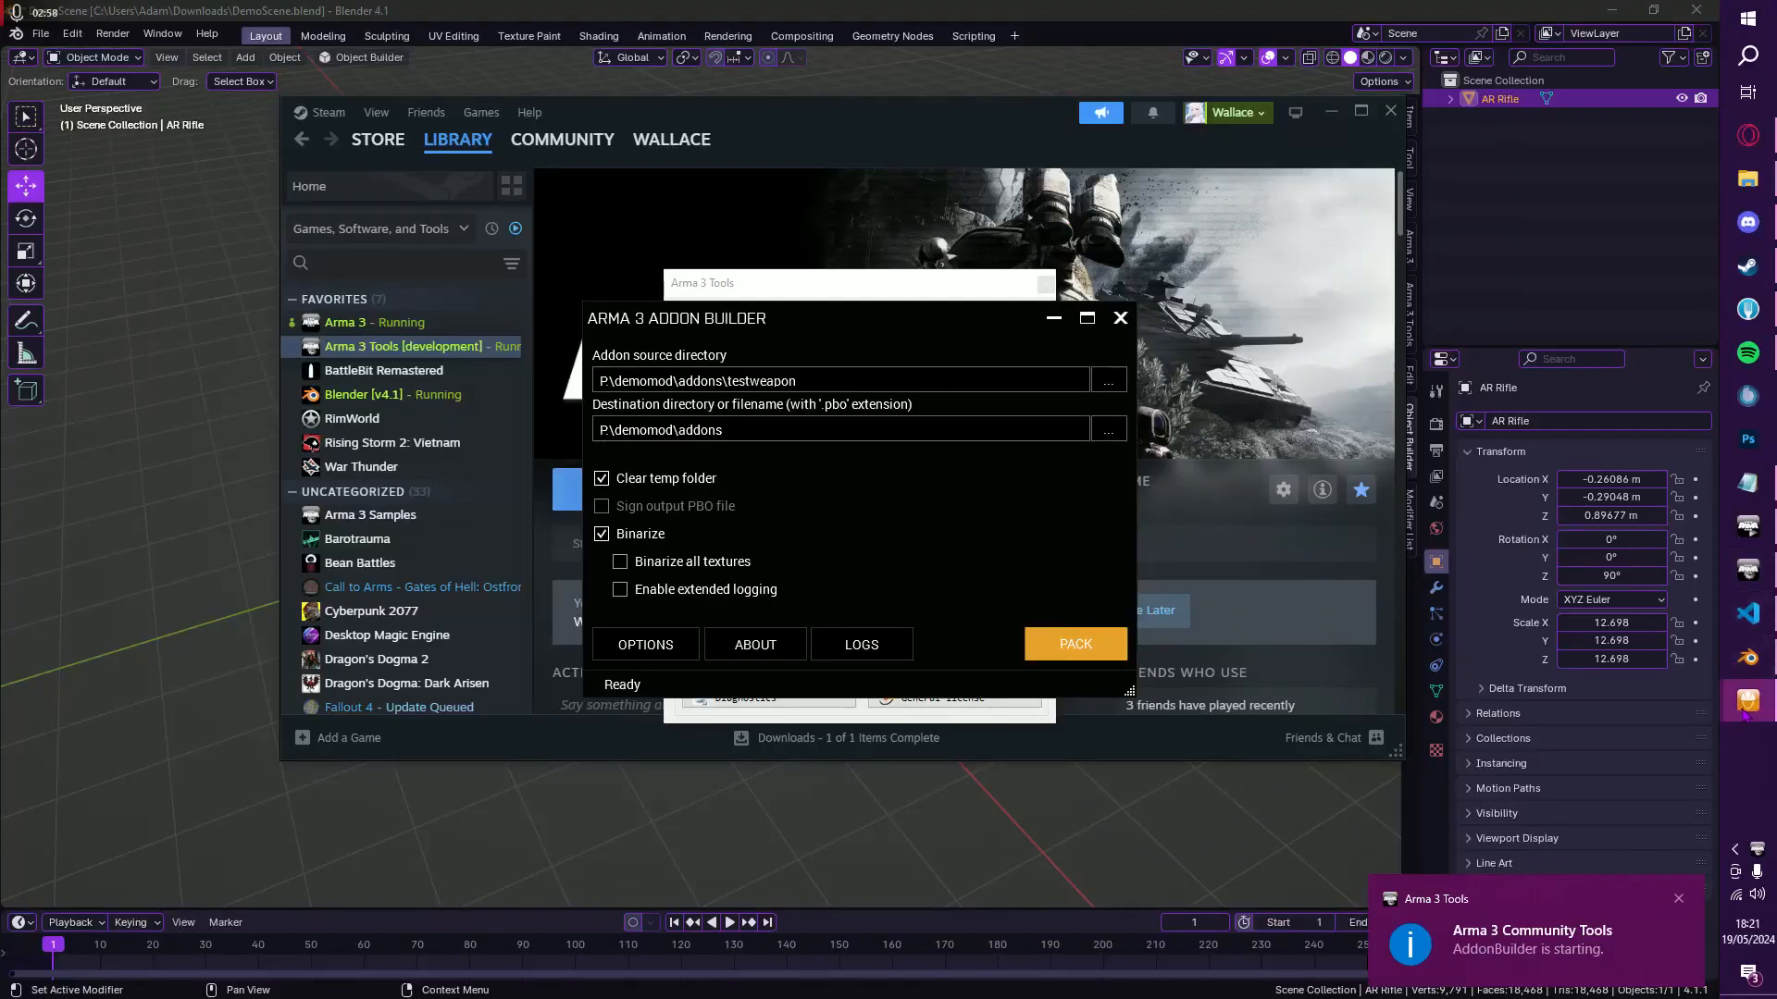
click(1705, 714)
click(1619, 740)
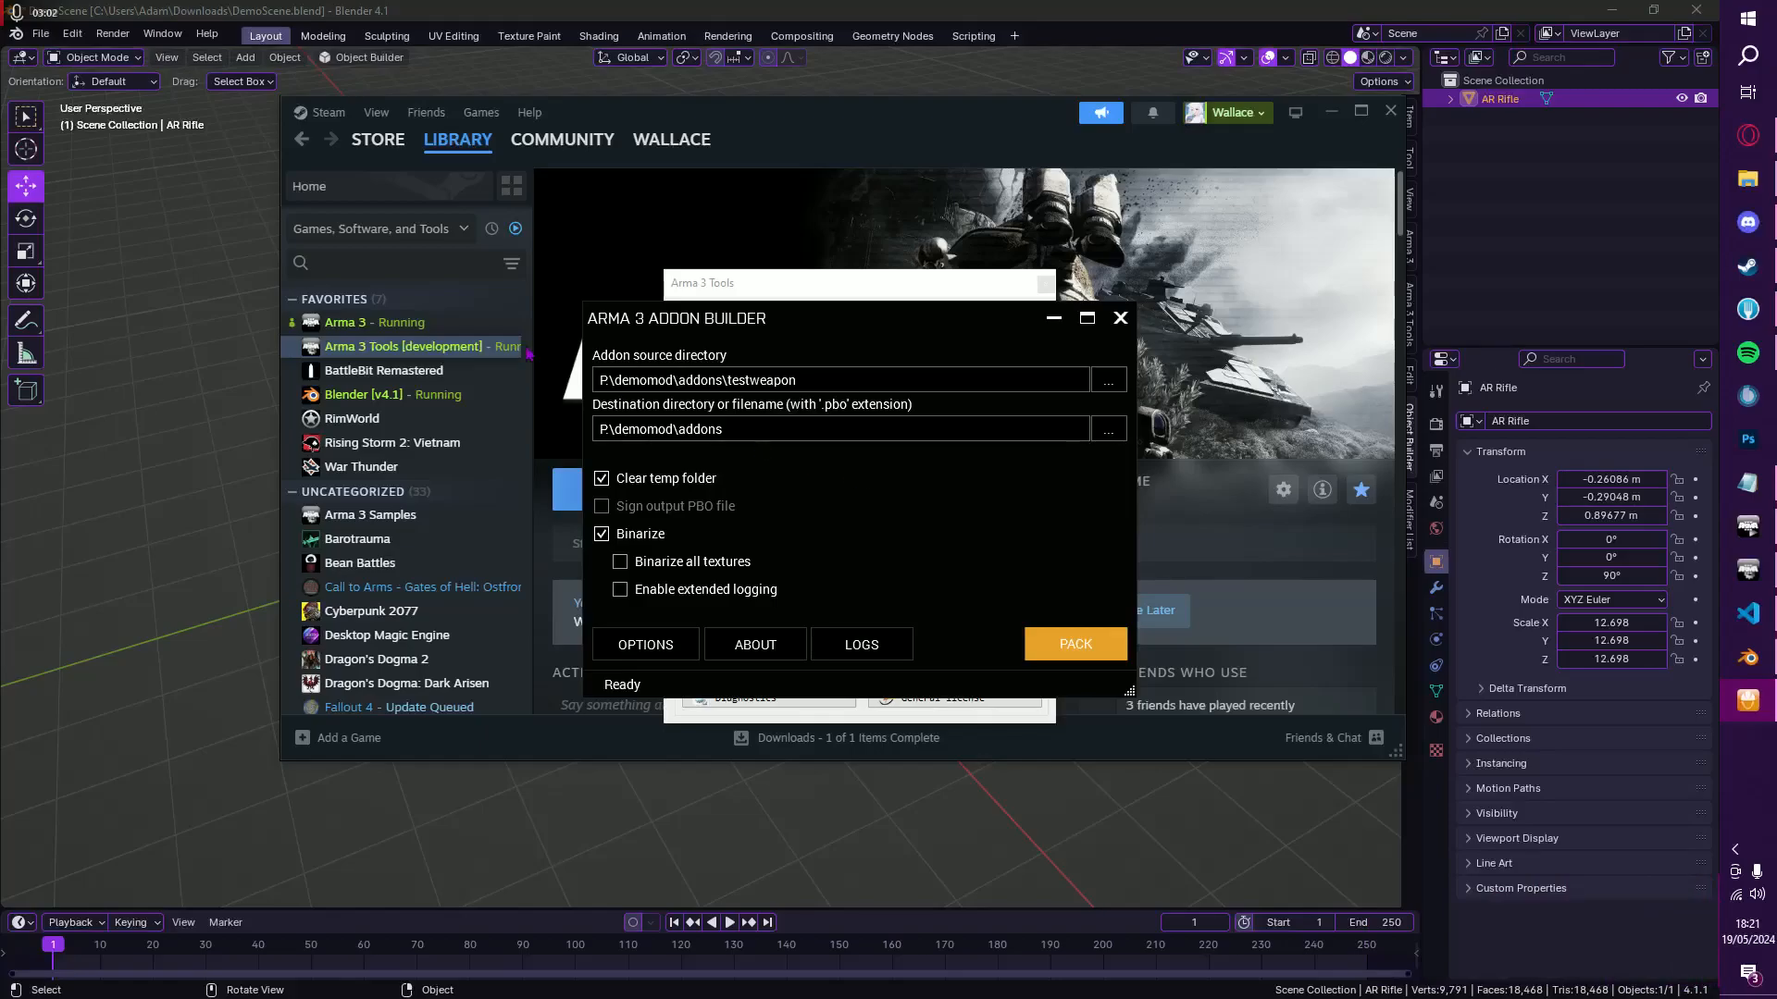
Step: Review the list of files to copy directly in the Addon Builder options, accept the options and minimize Addon Builder
click(642, 656)
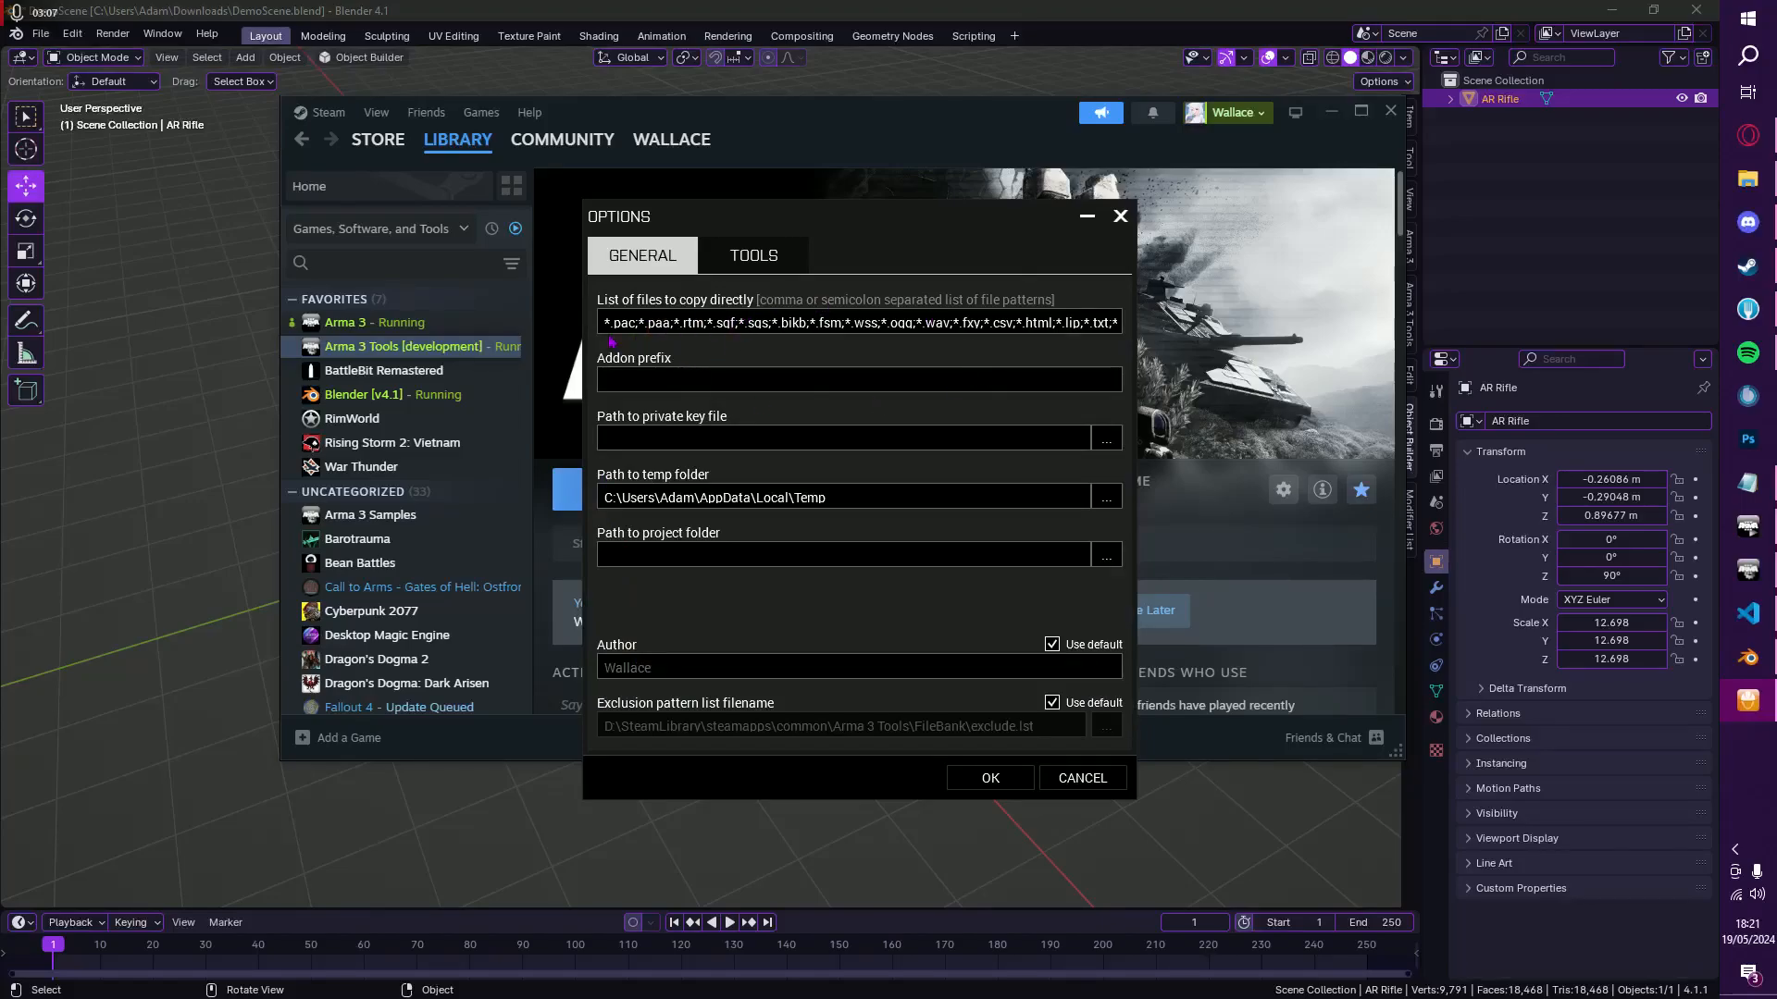
drag(607, 320, 842, 370)
click(797, 323)
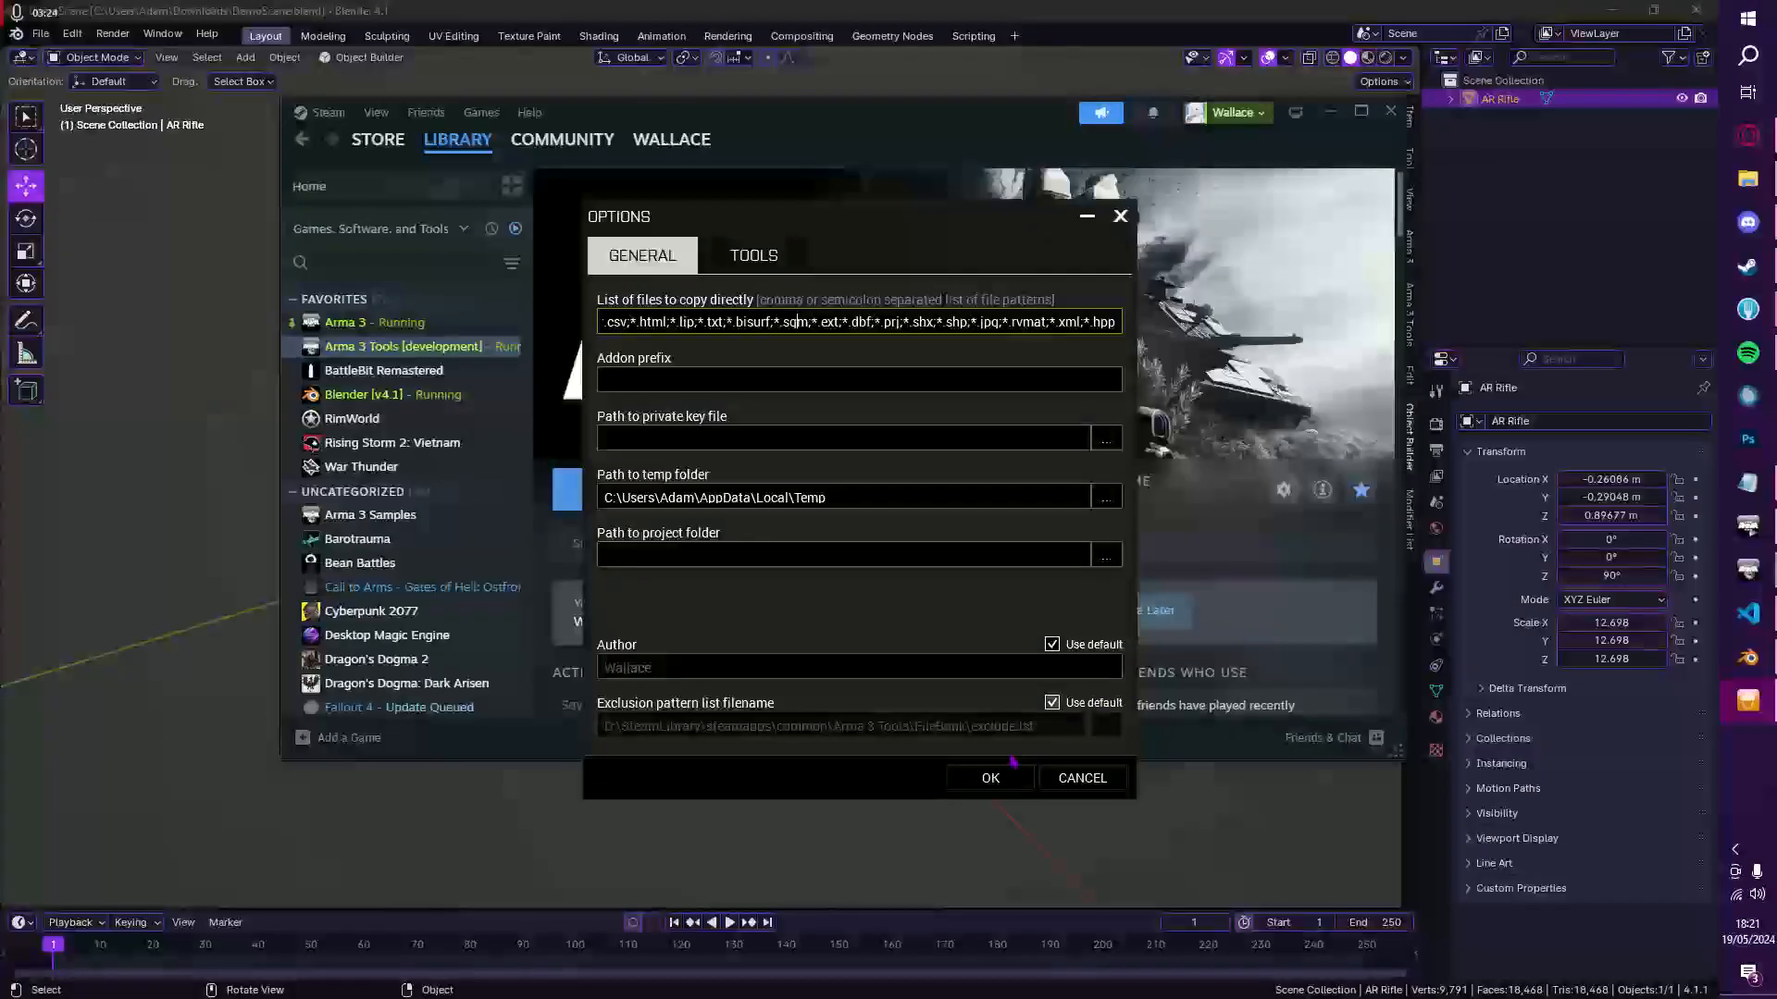
click(986, 780)
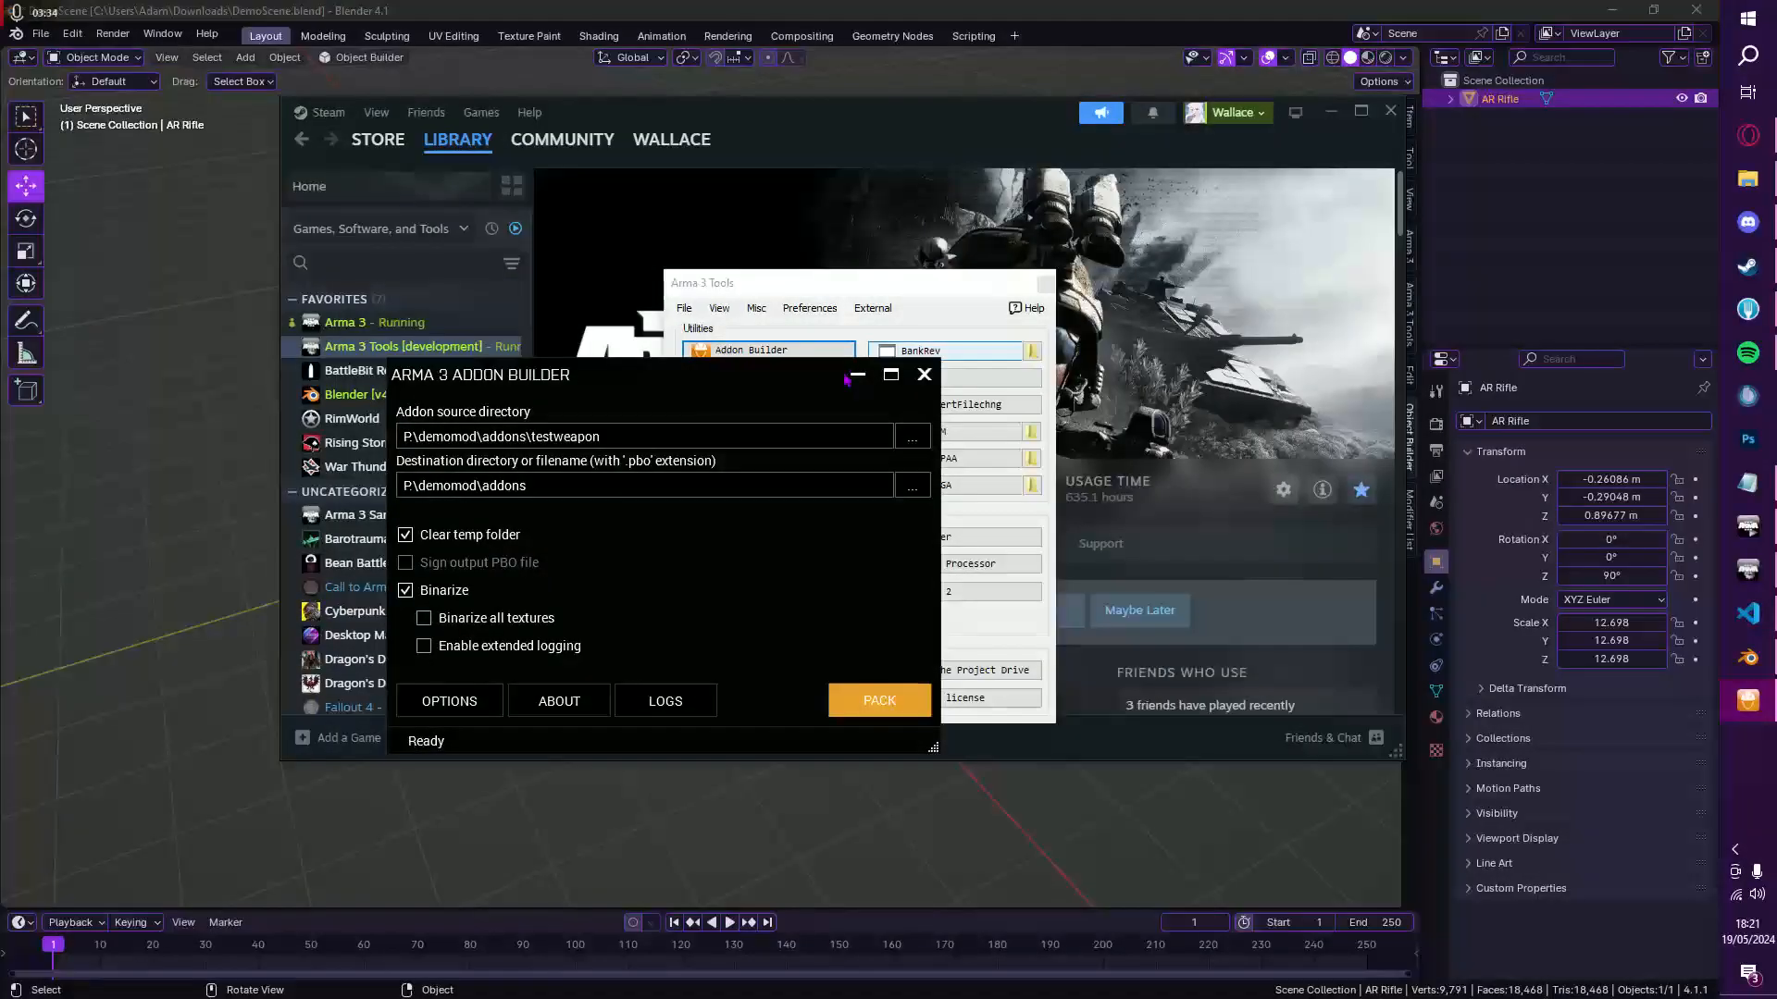
click(857, 374)
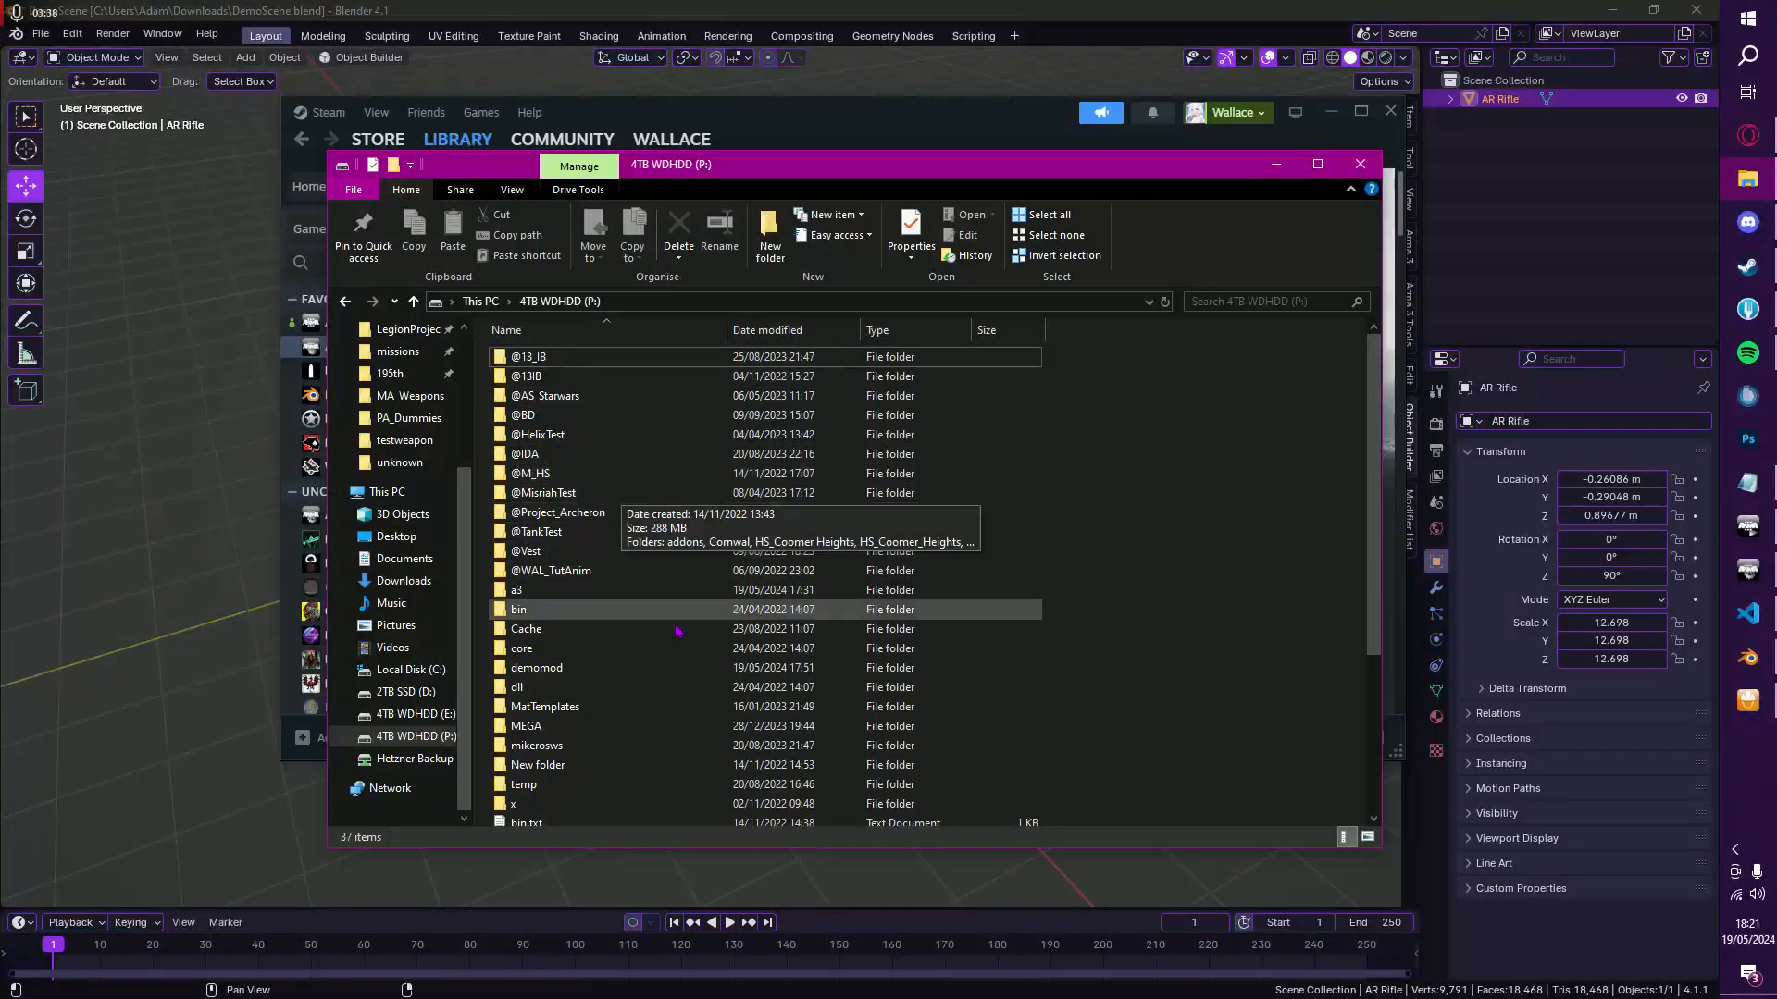
Step: Look at the game data folders inside a3 on the P: drive and return to the drive's root
double_click(566, 590)
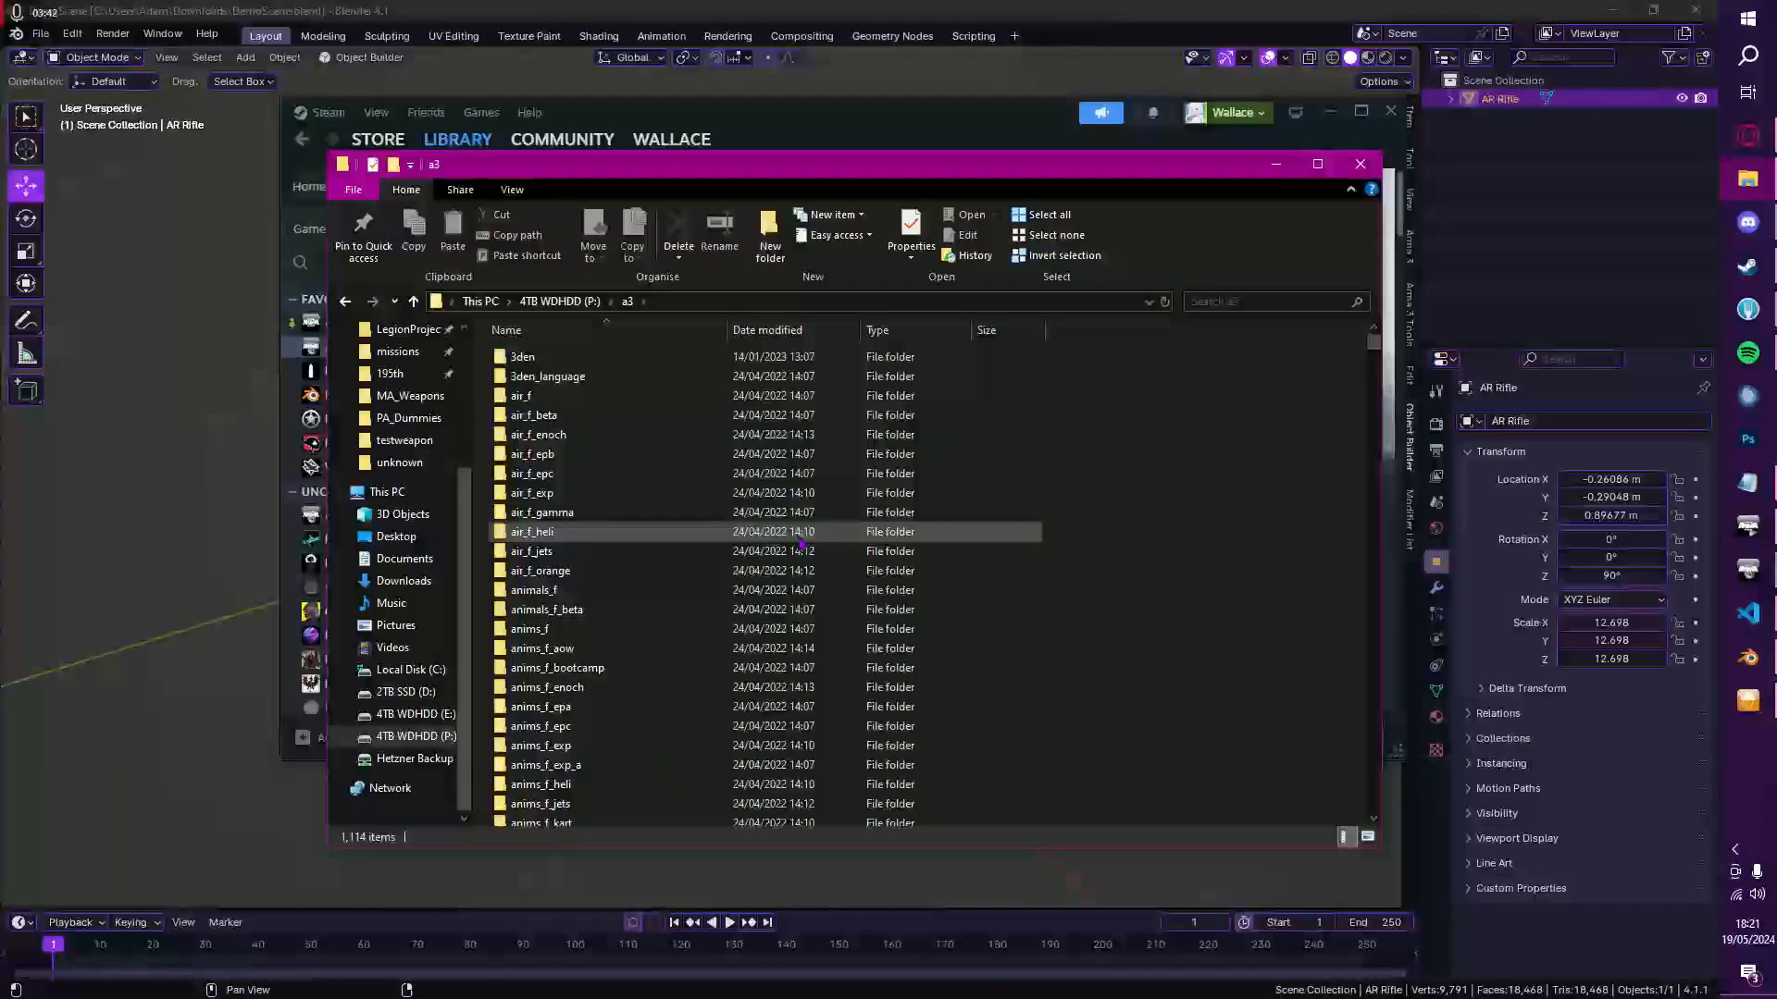
click(345, 302)
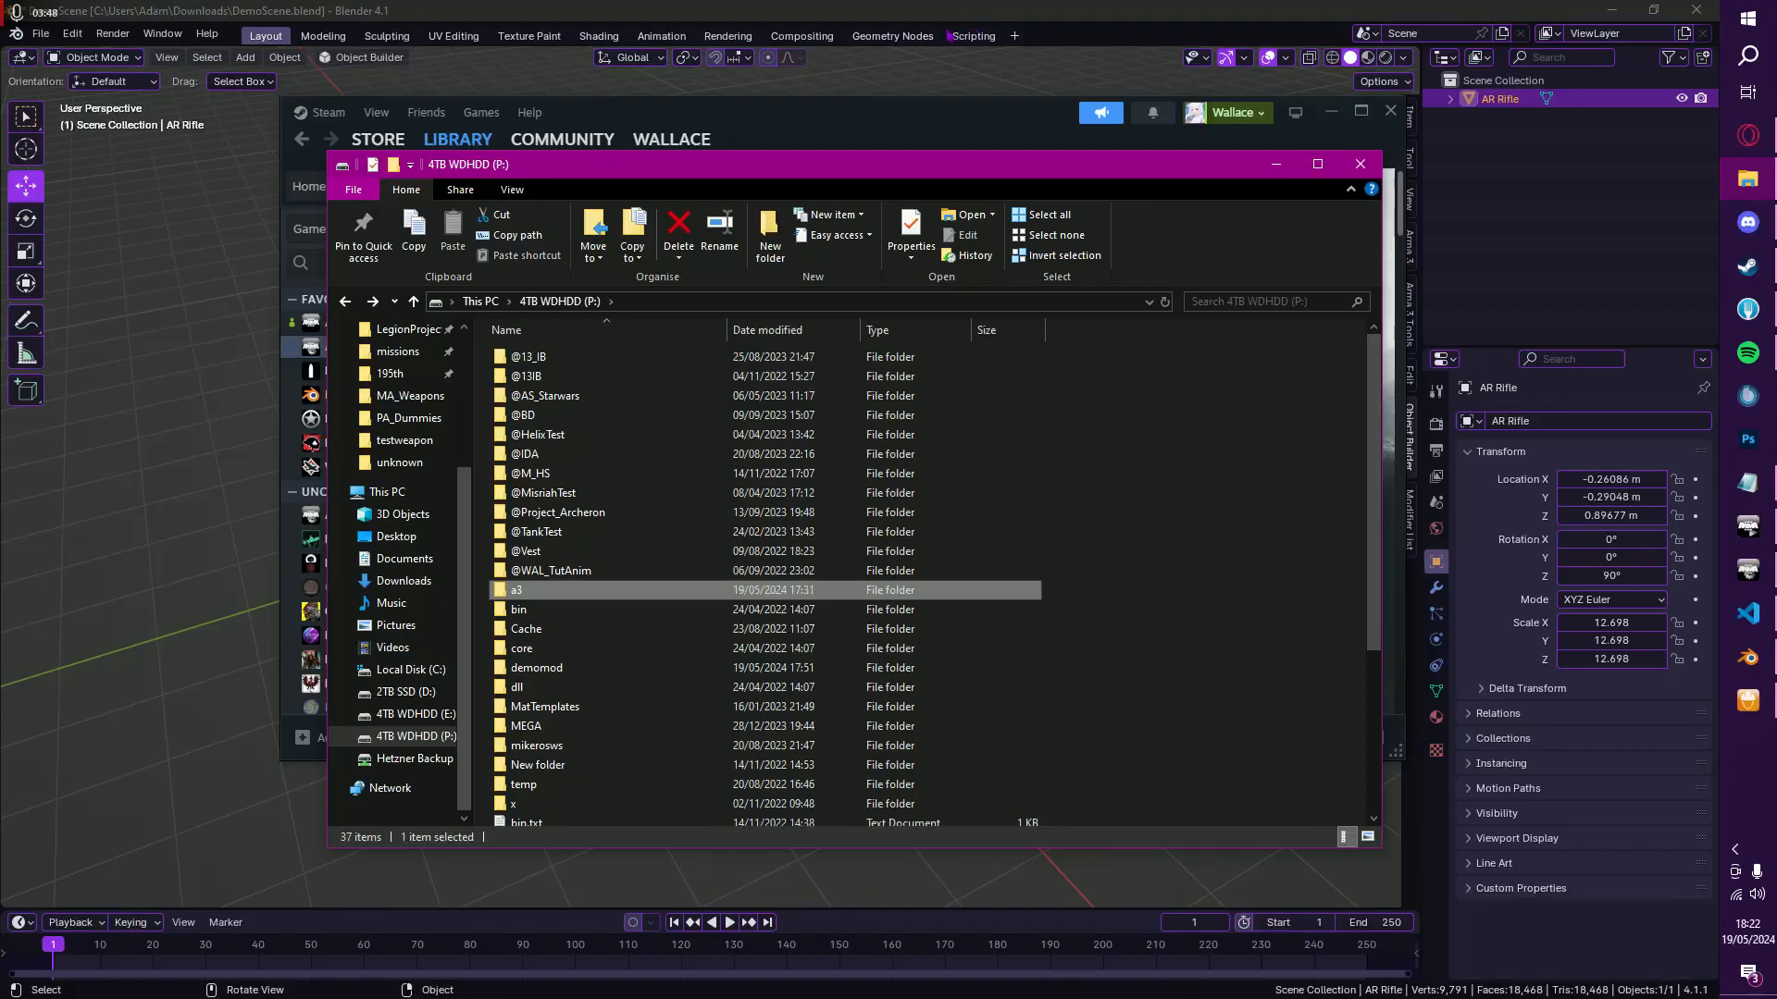
Step: Switch to Steam and show the Arma 3 Samples page in the library
click(688, 128)
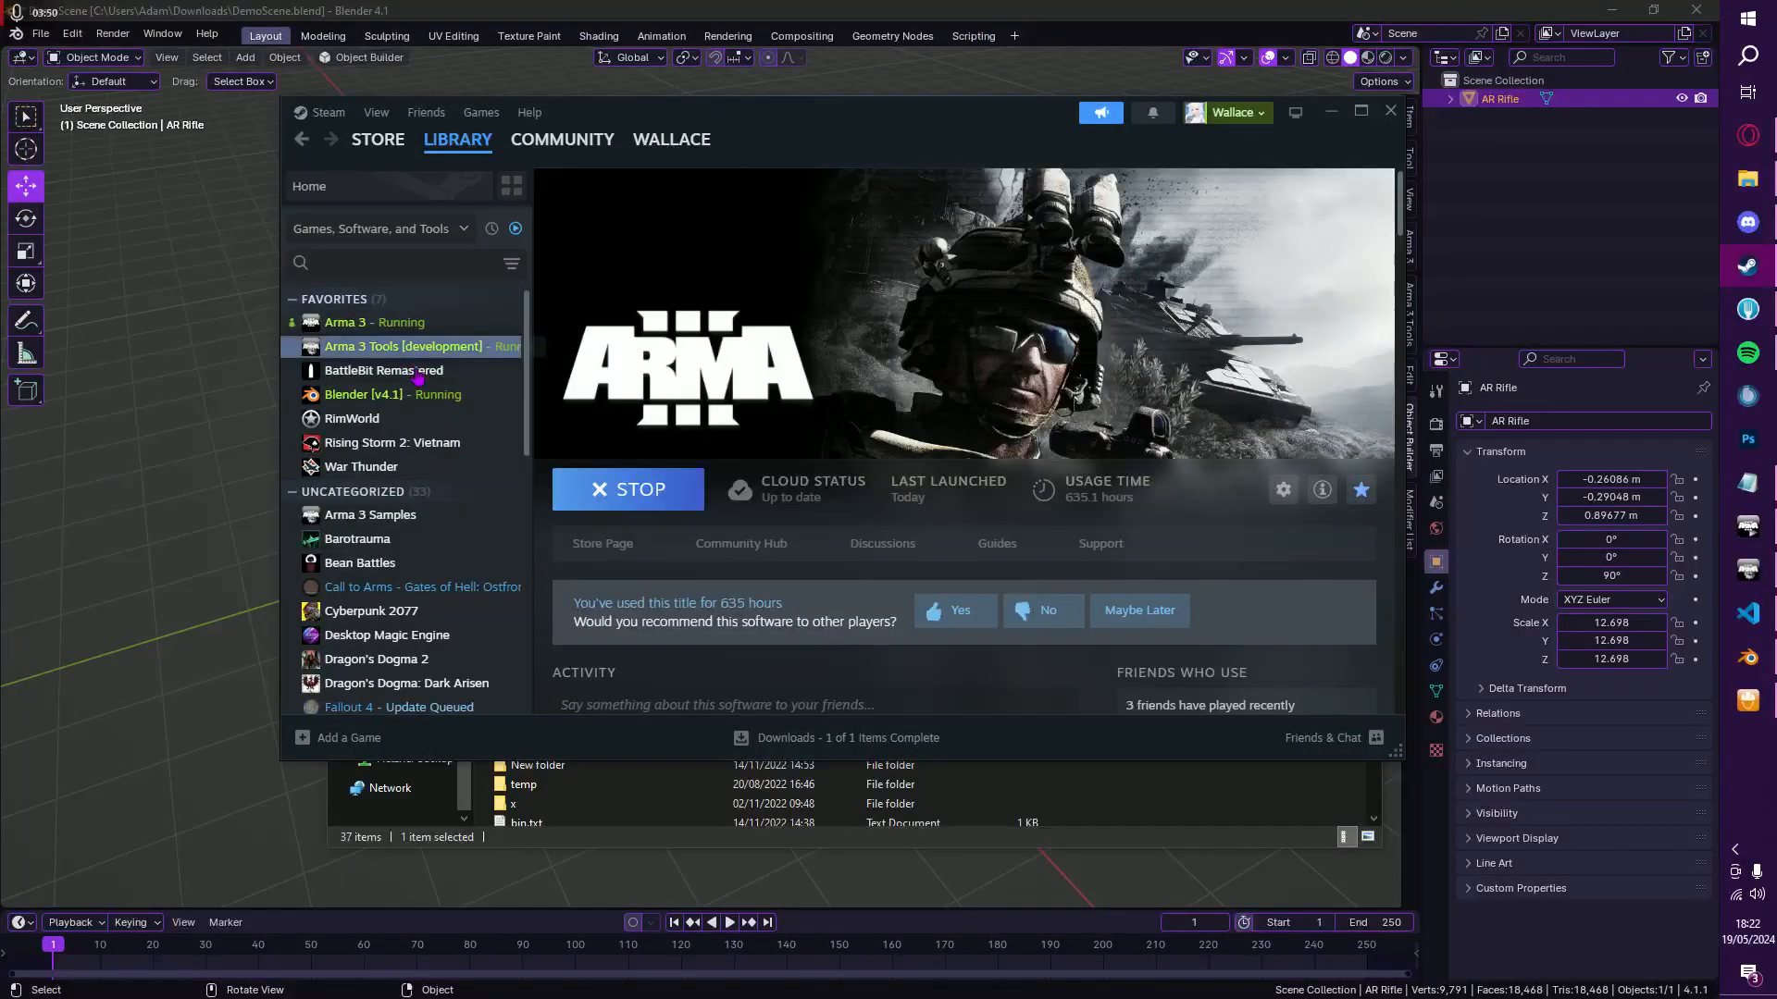
click(340, 521)
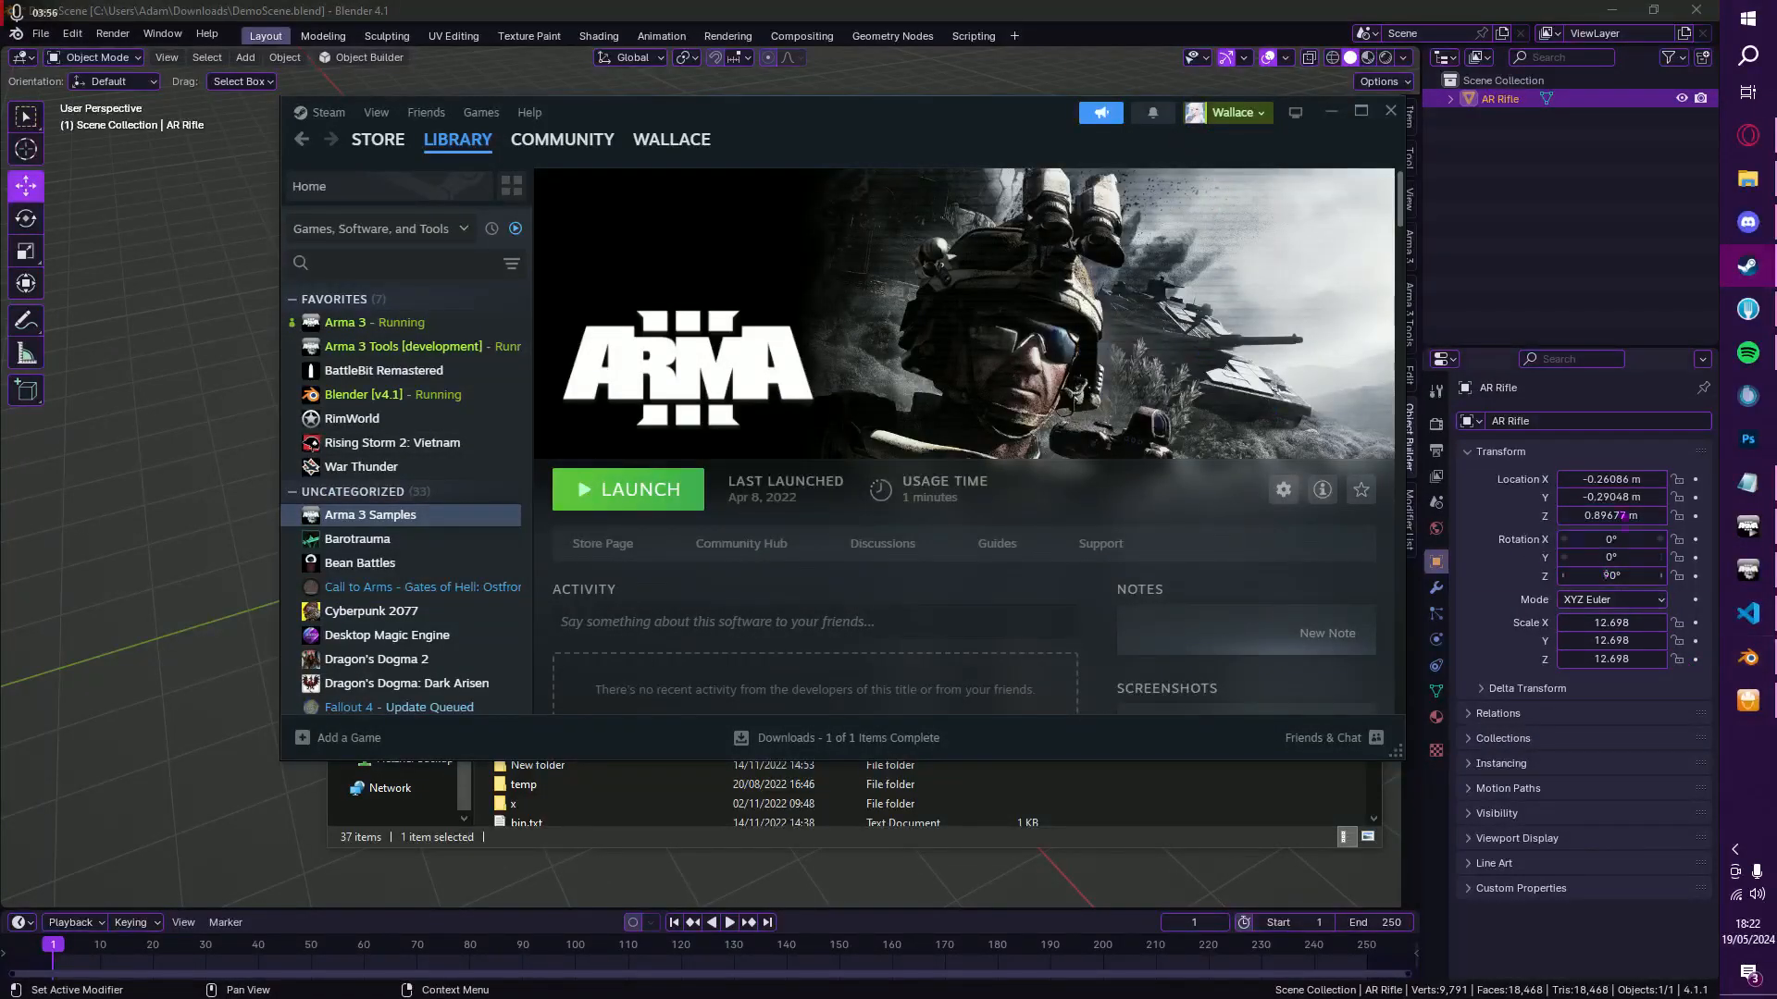
Step: Switch to the browser and read through the Bohemia wiki's LOD page, focusing on the Edit and Geometry sections
mouse_move(1747, 179)
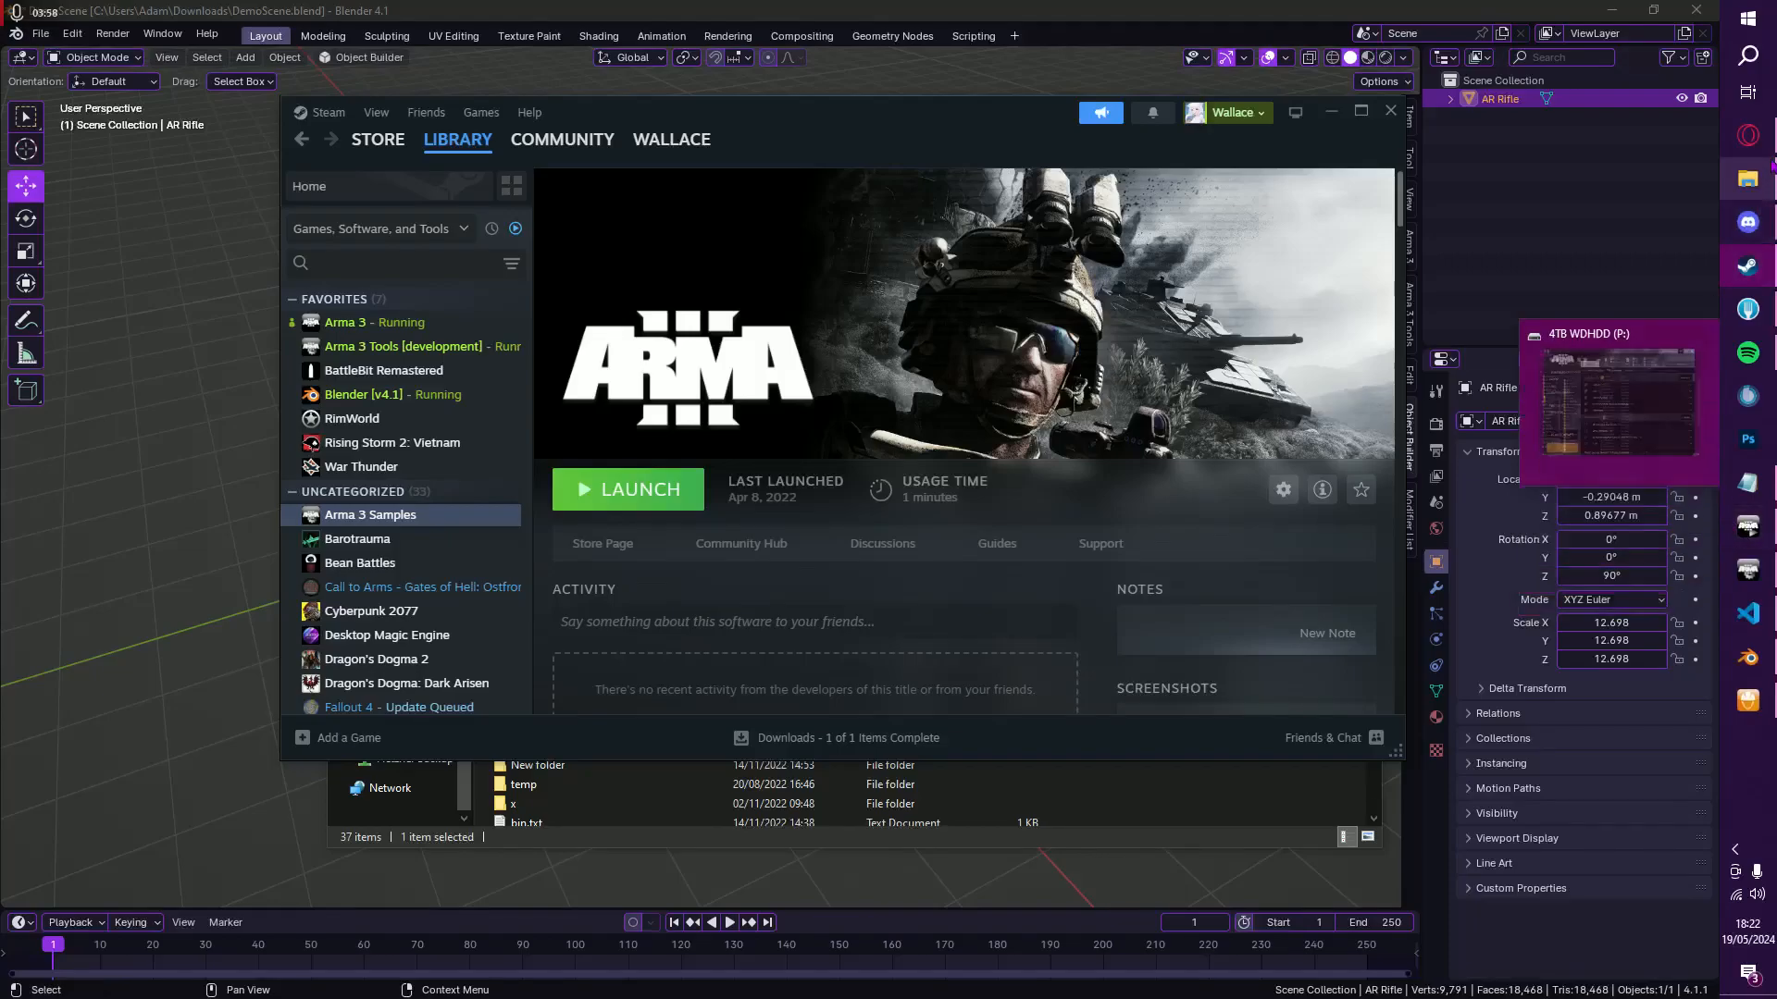
click(1747, 135)
click(708, 14)
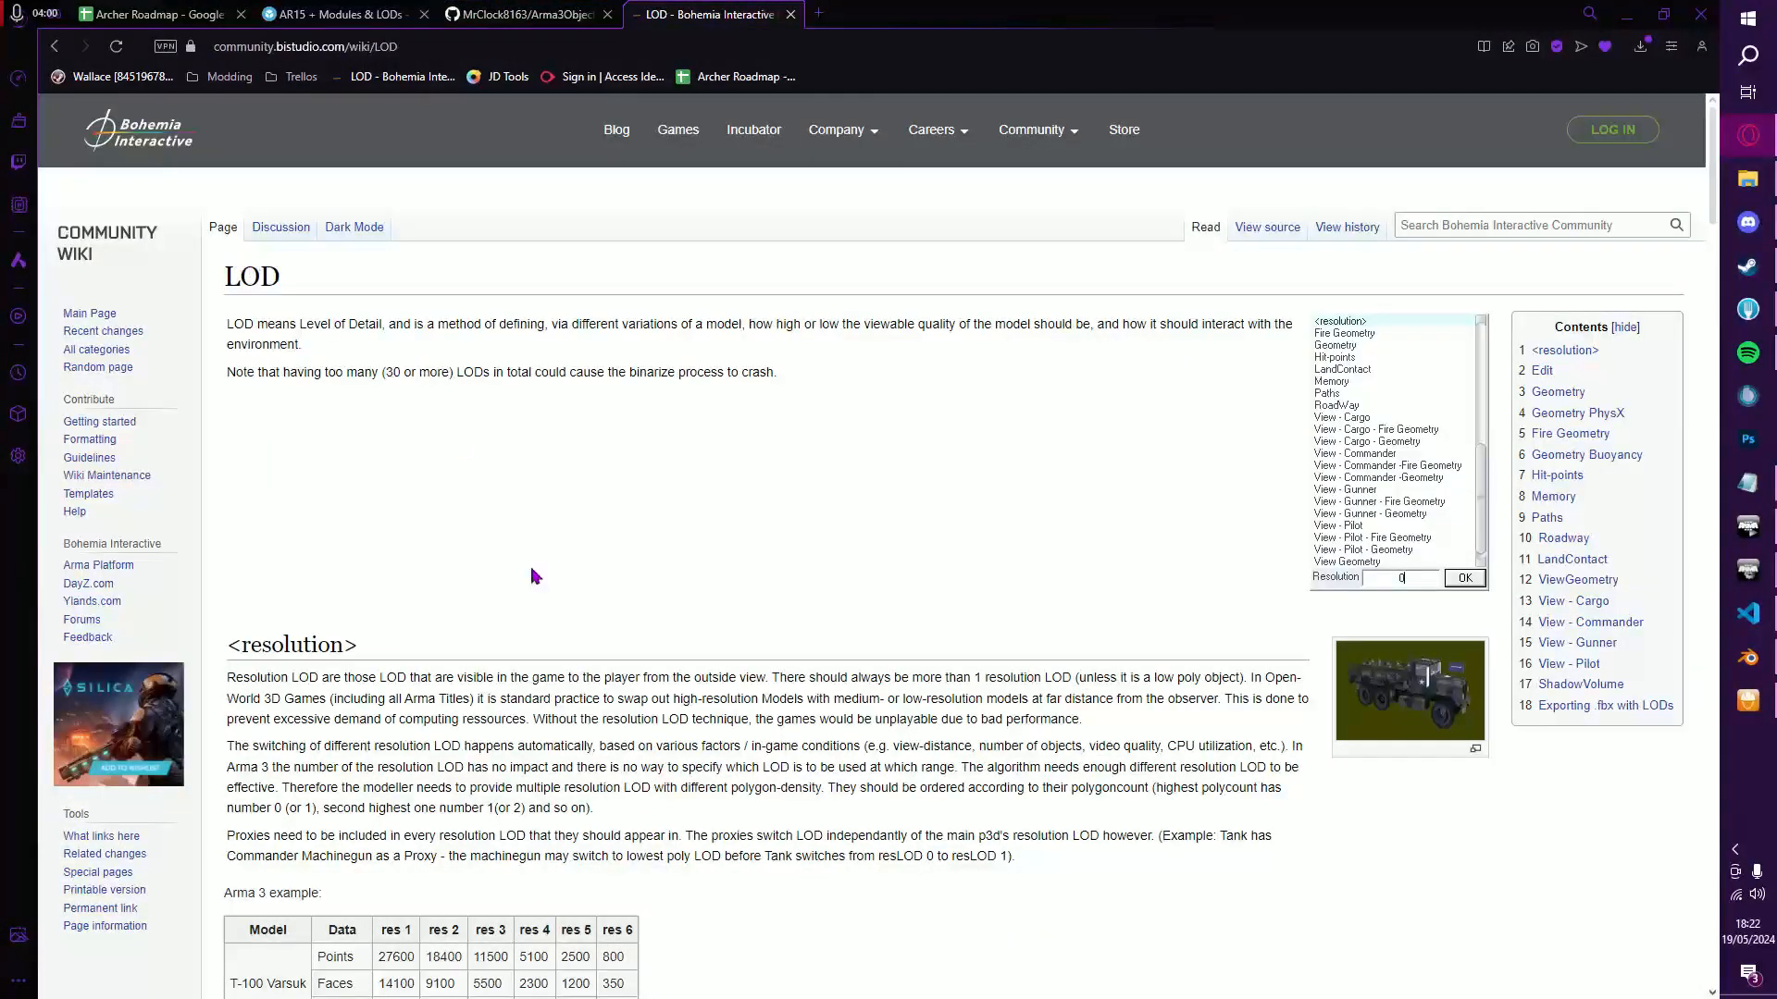
scroll(953, 629, down, 10)
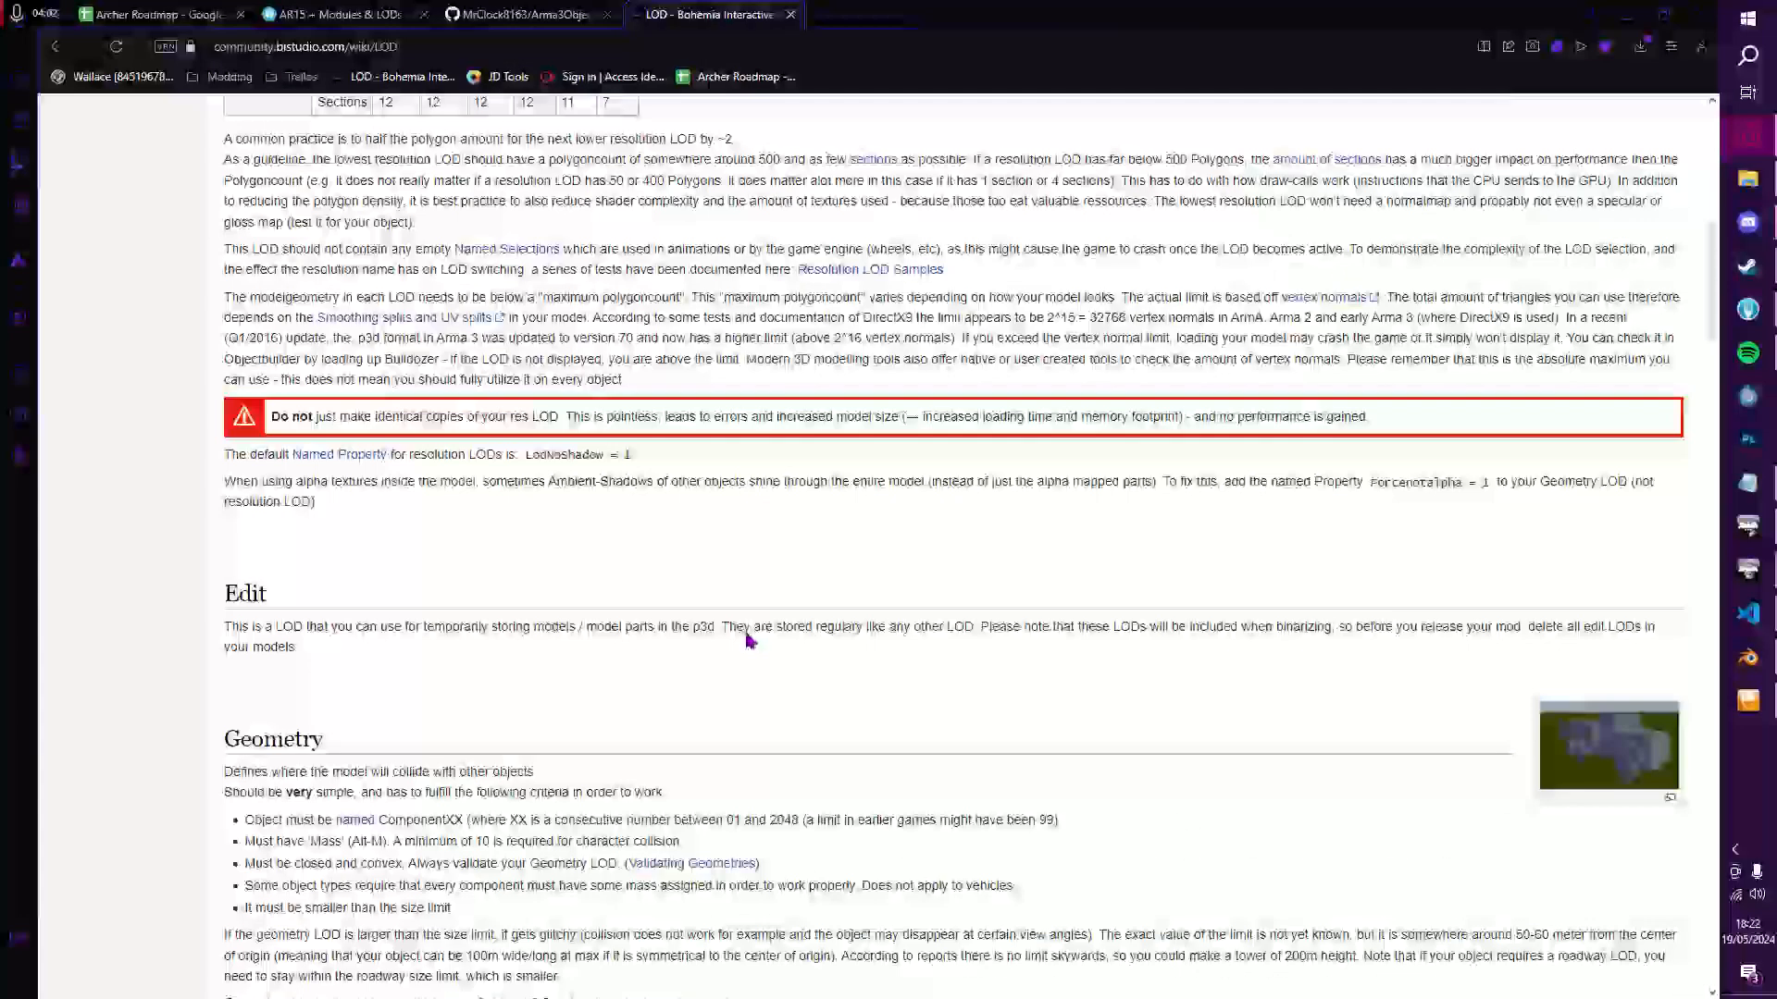
scroll(731, 638, down, 4)
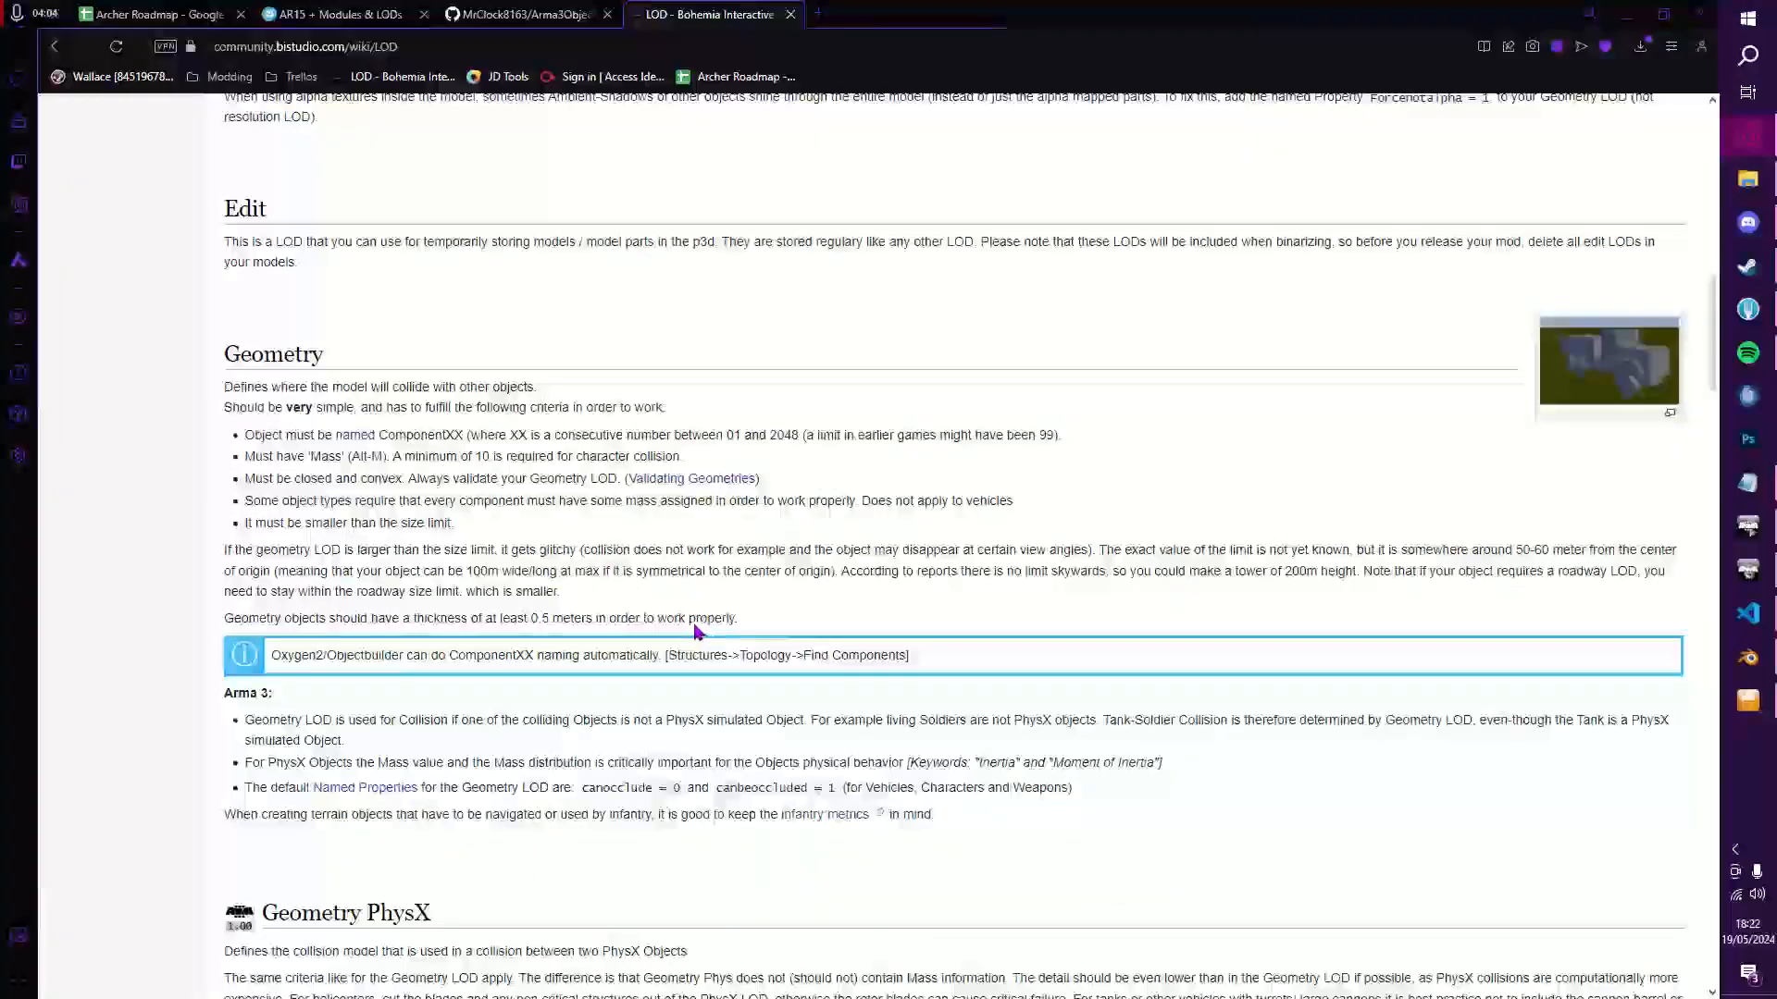
scroll(689, 634, down, 10)
scroll(690, 635, up, 9)
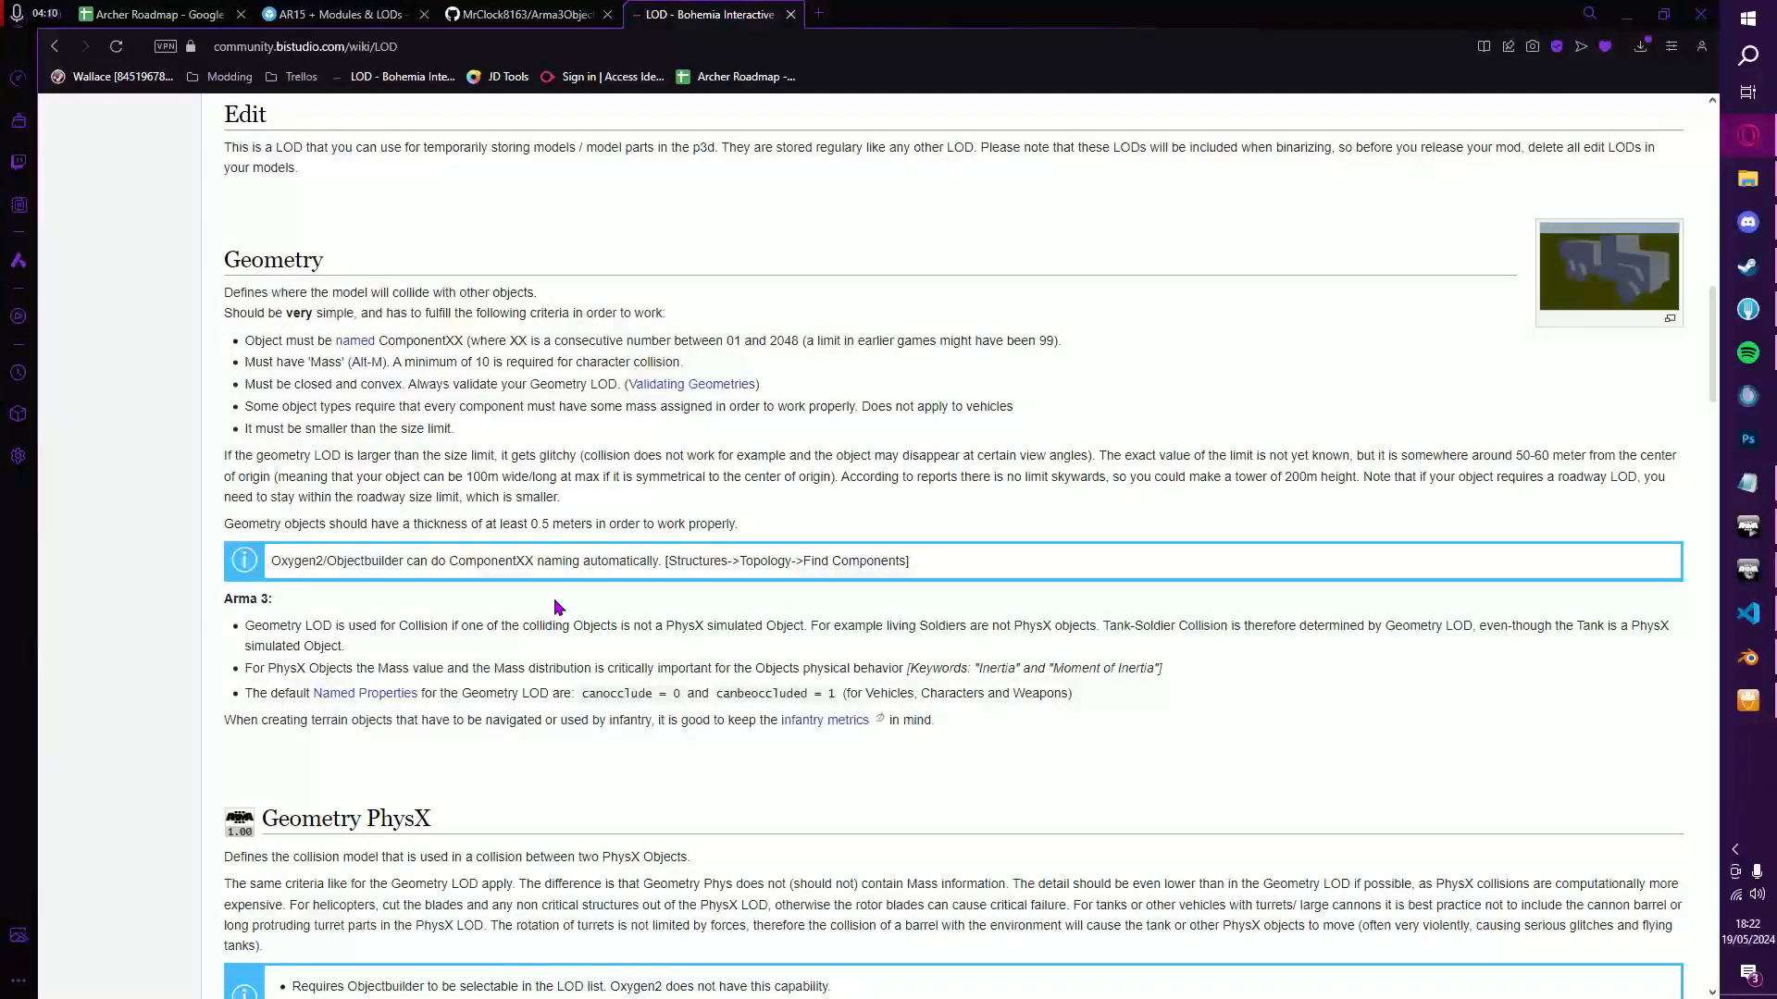
scroll(592, 599, up, 1)
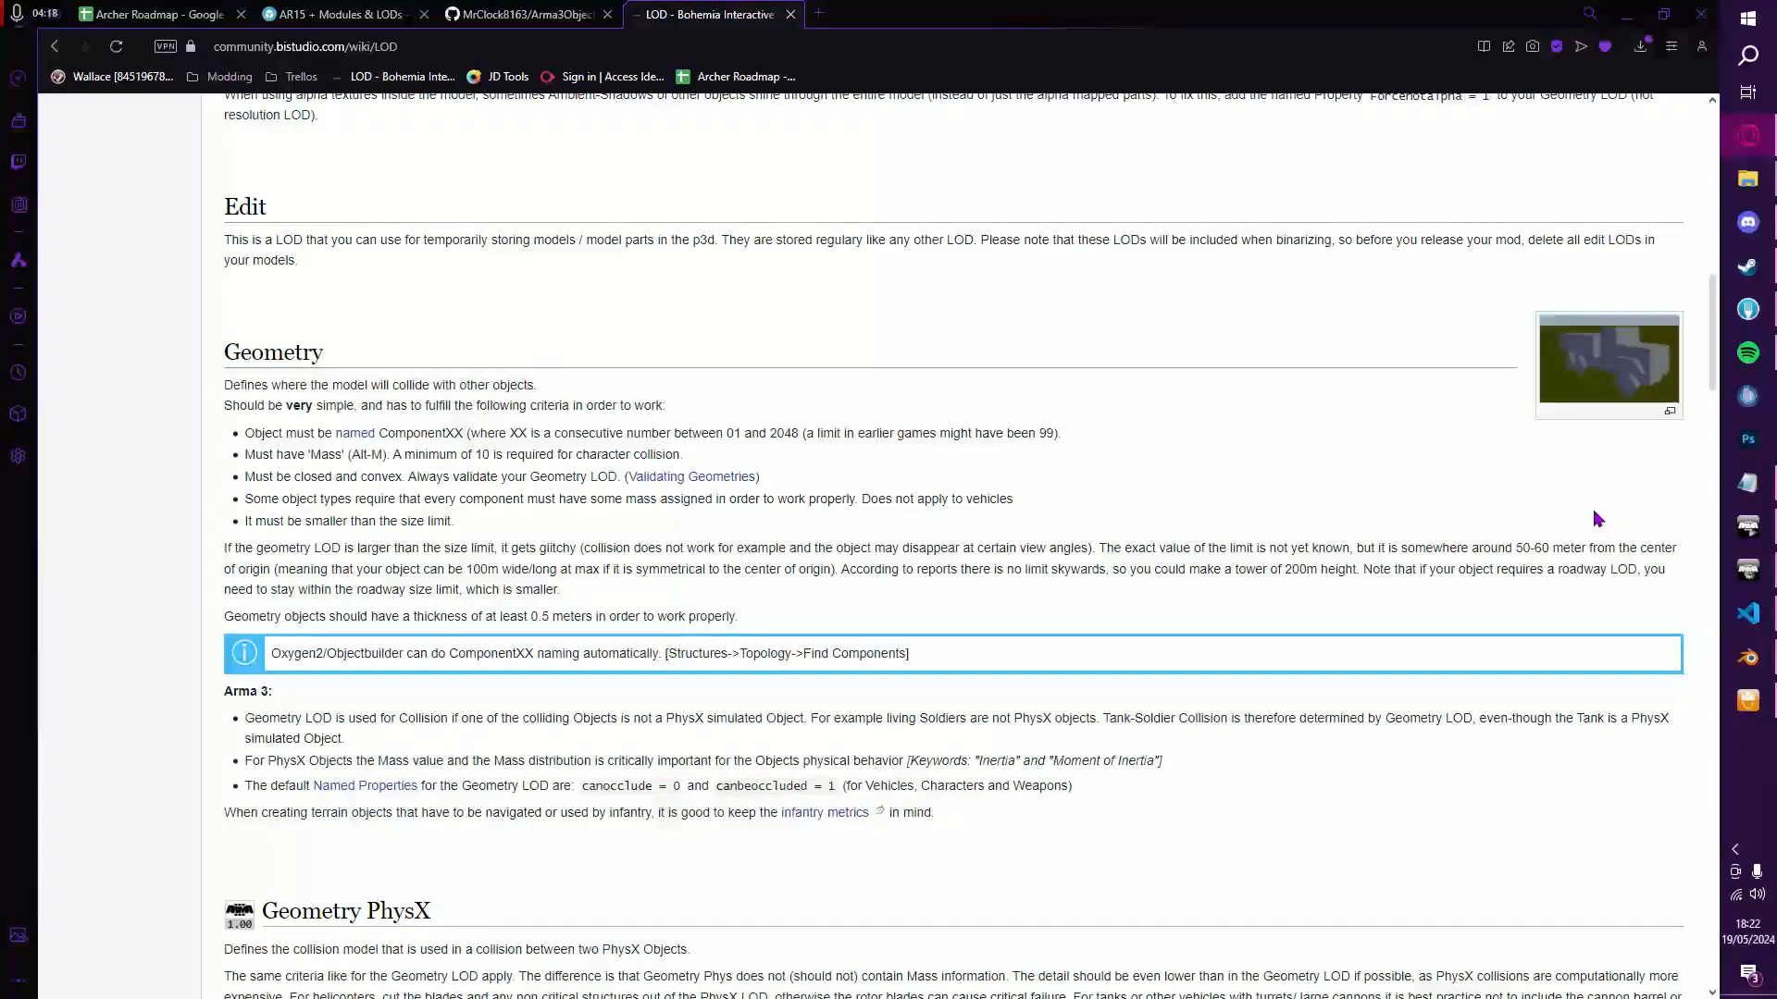
Step: Switch to Blender and import the Arma 3 model test_weapon_01_F.p3d from the Arma 3 Samples Test_Weapon_01 addon folder
click(1747, 657)
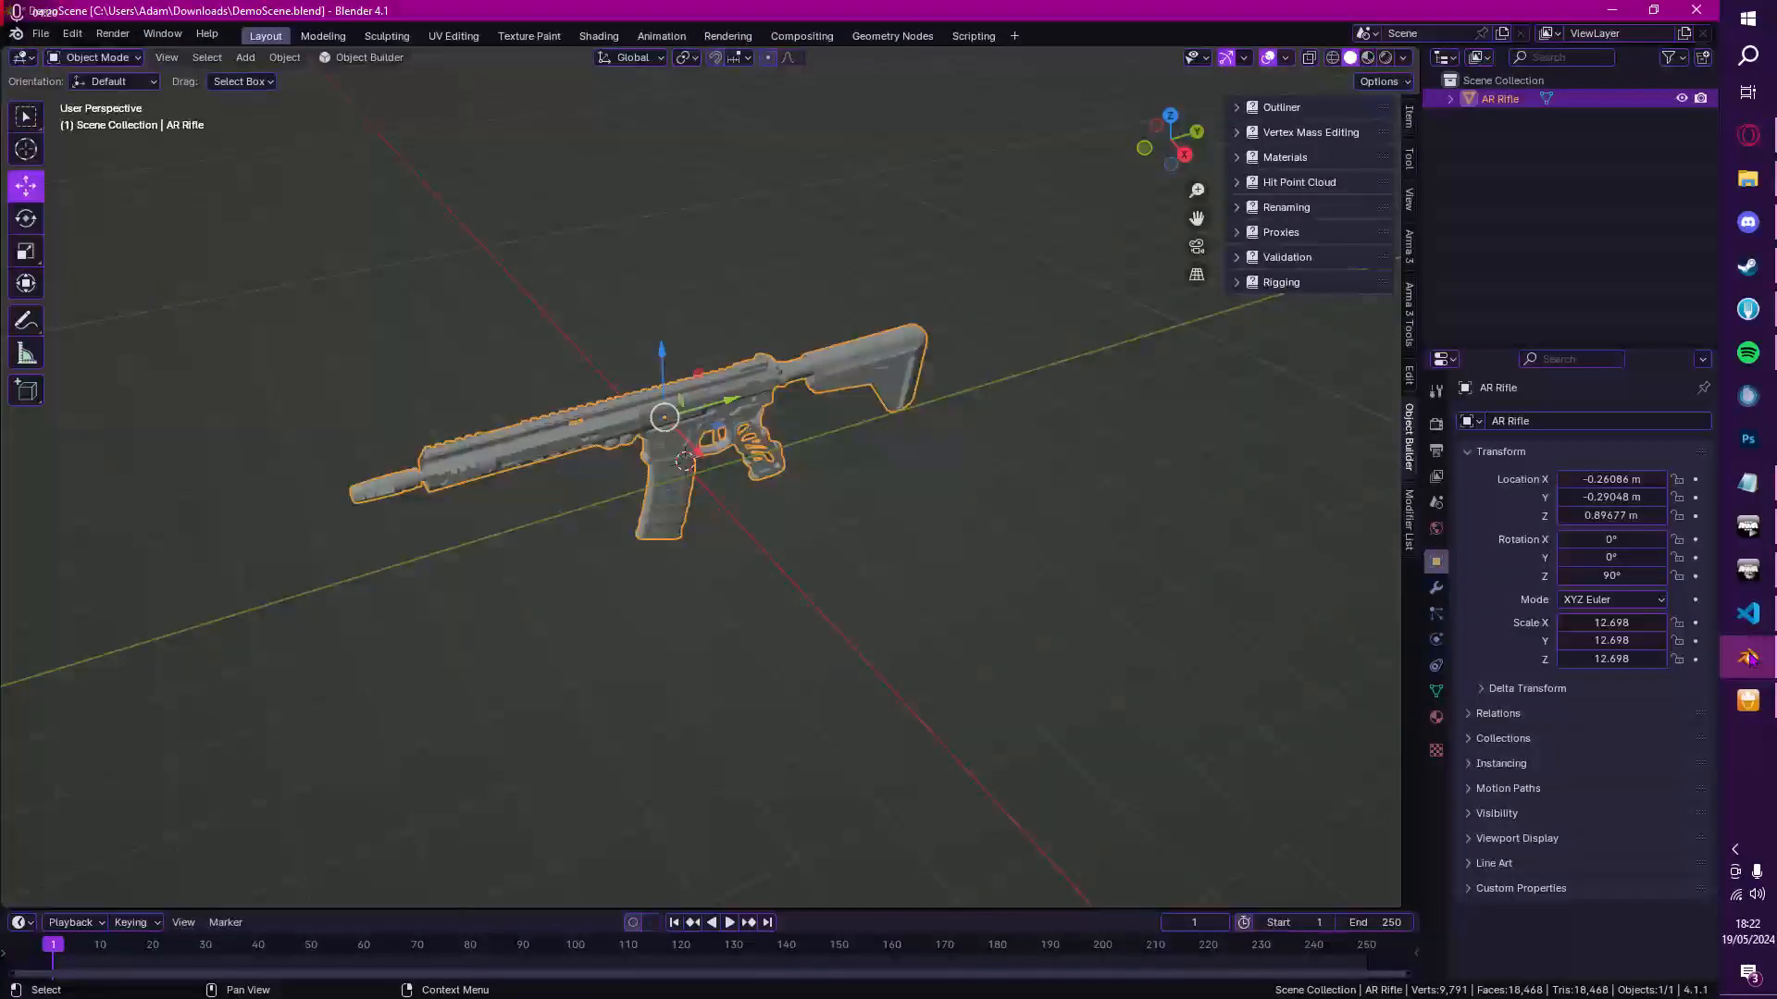
middle_drag(777, 396, 831, 392)
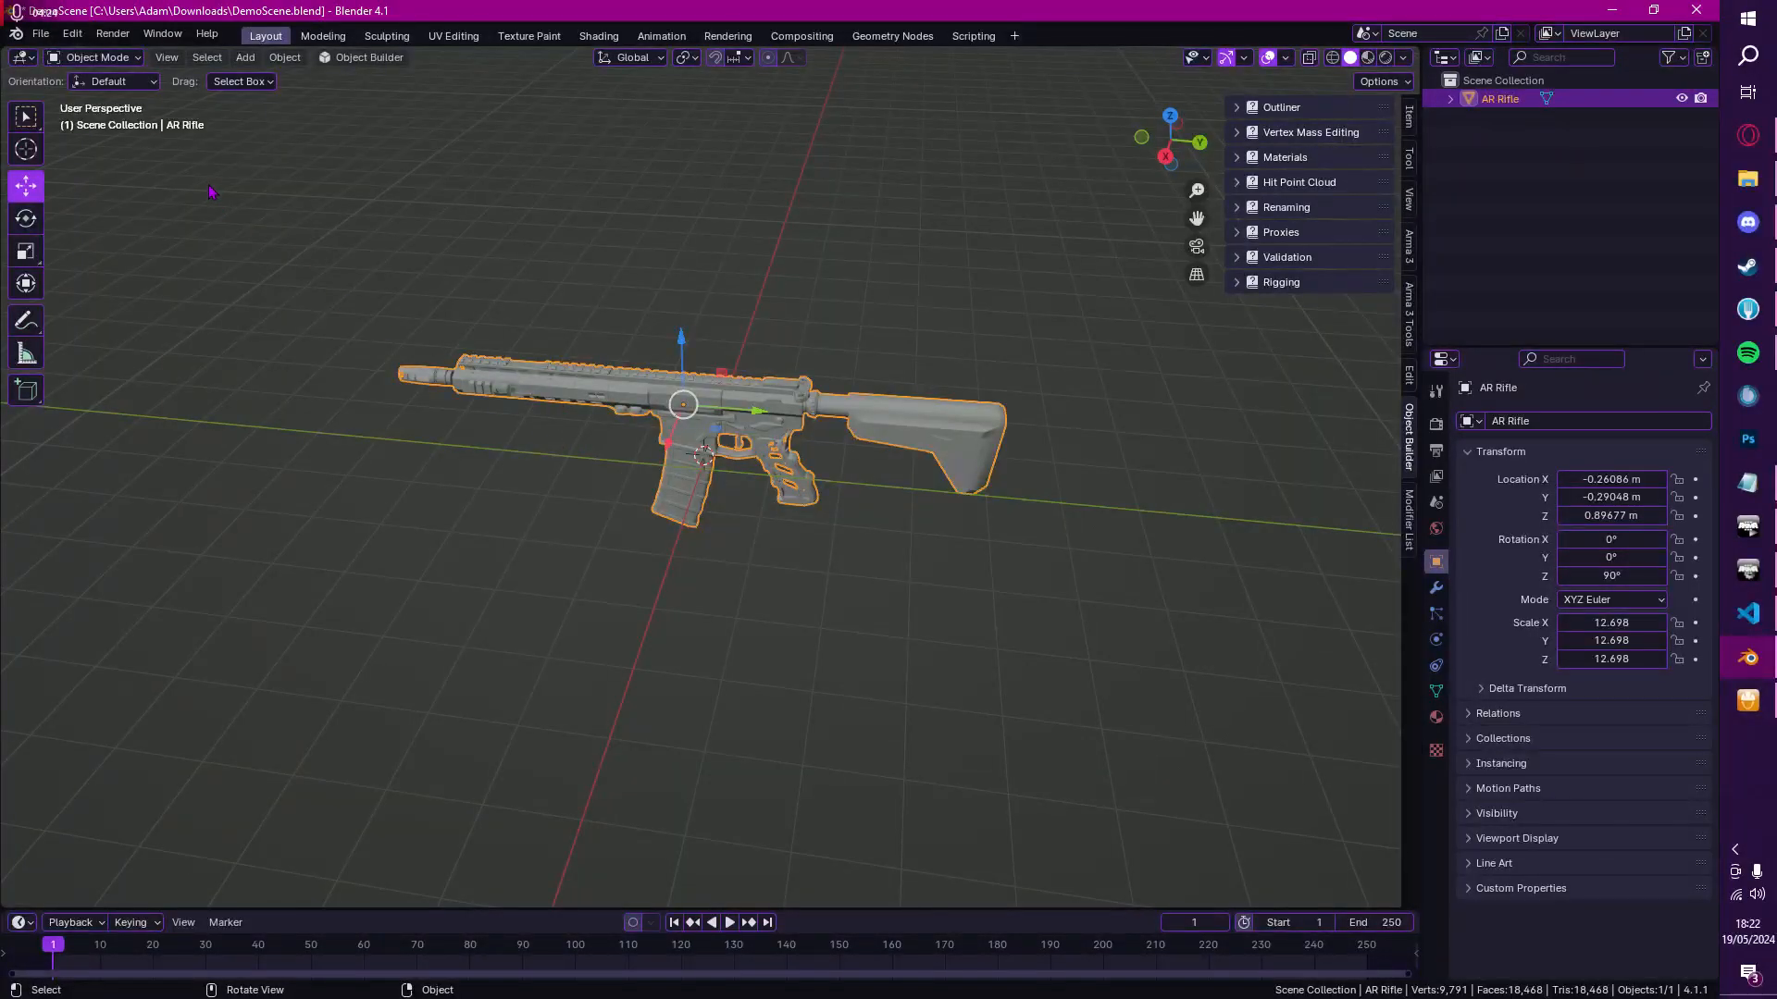
click(41, 33)
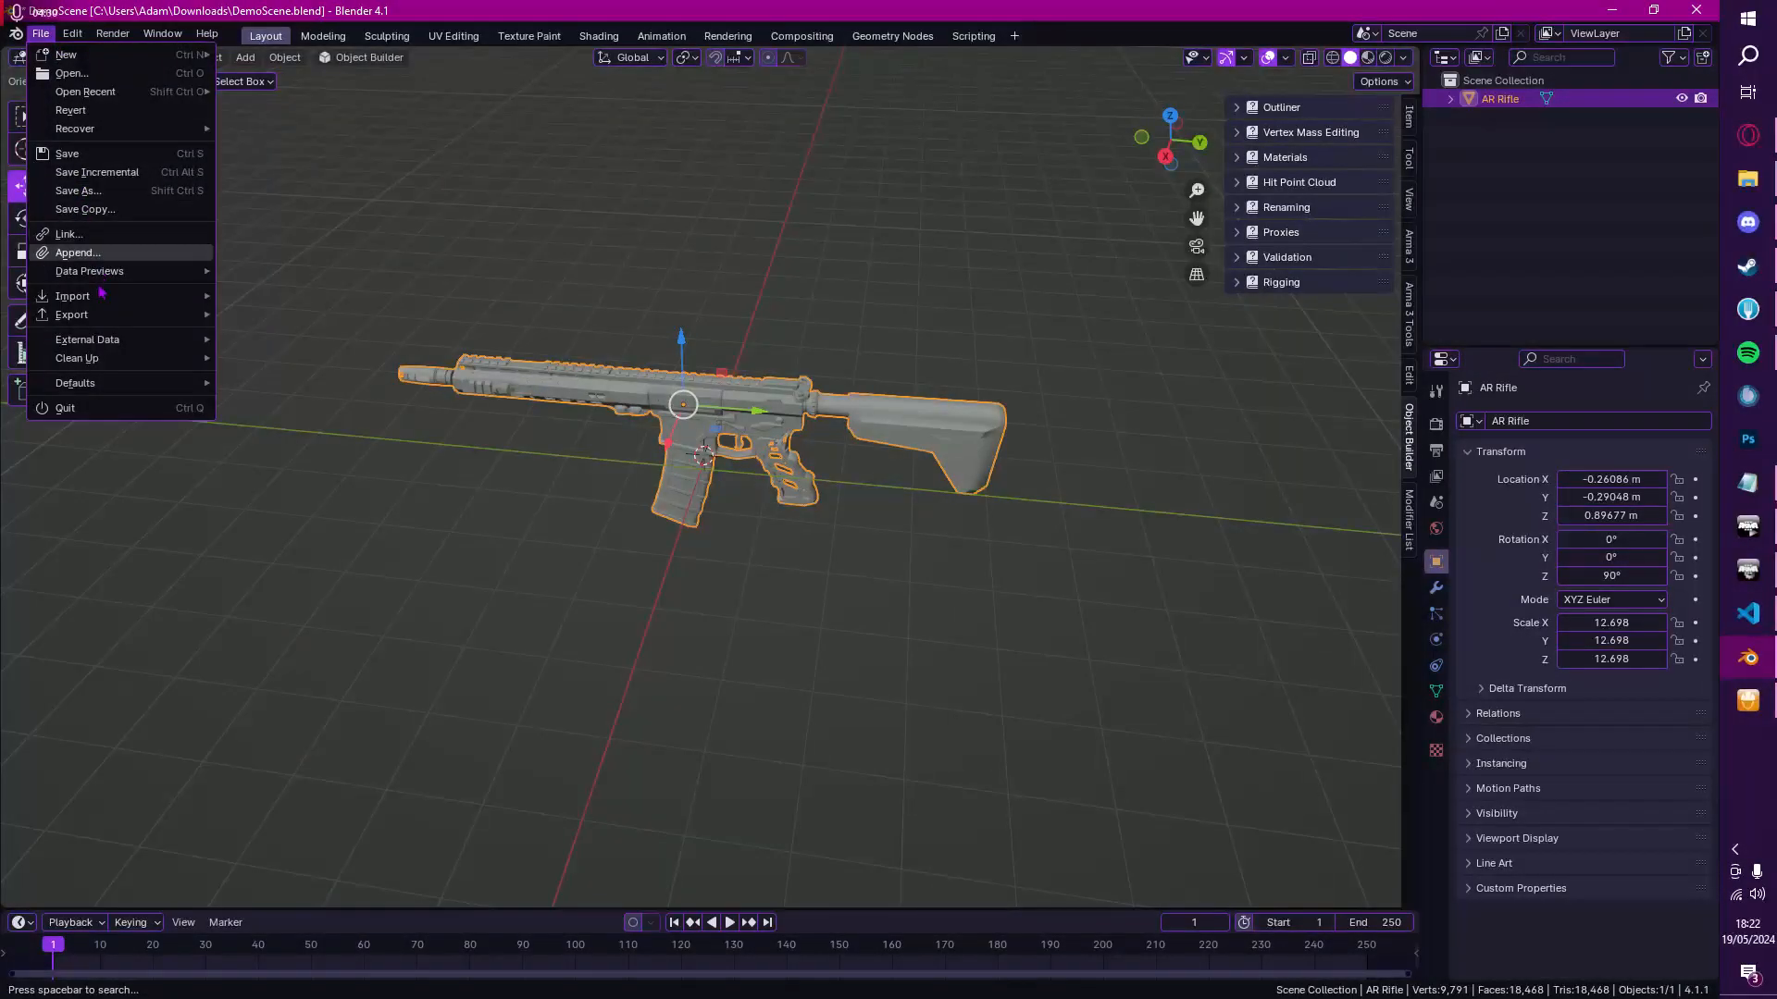
mouse_move(103, 296)
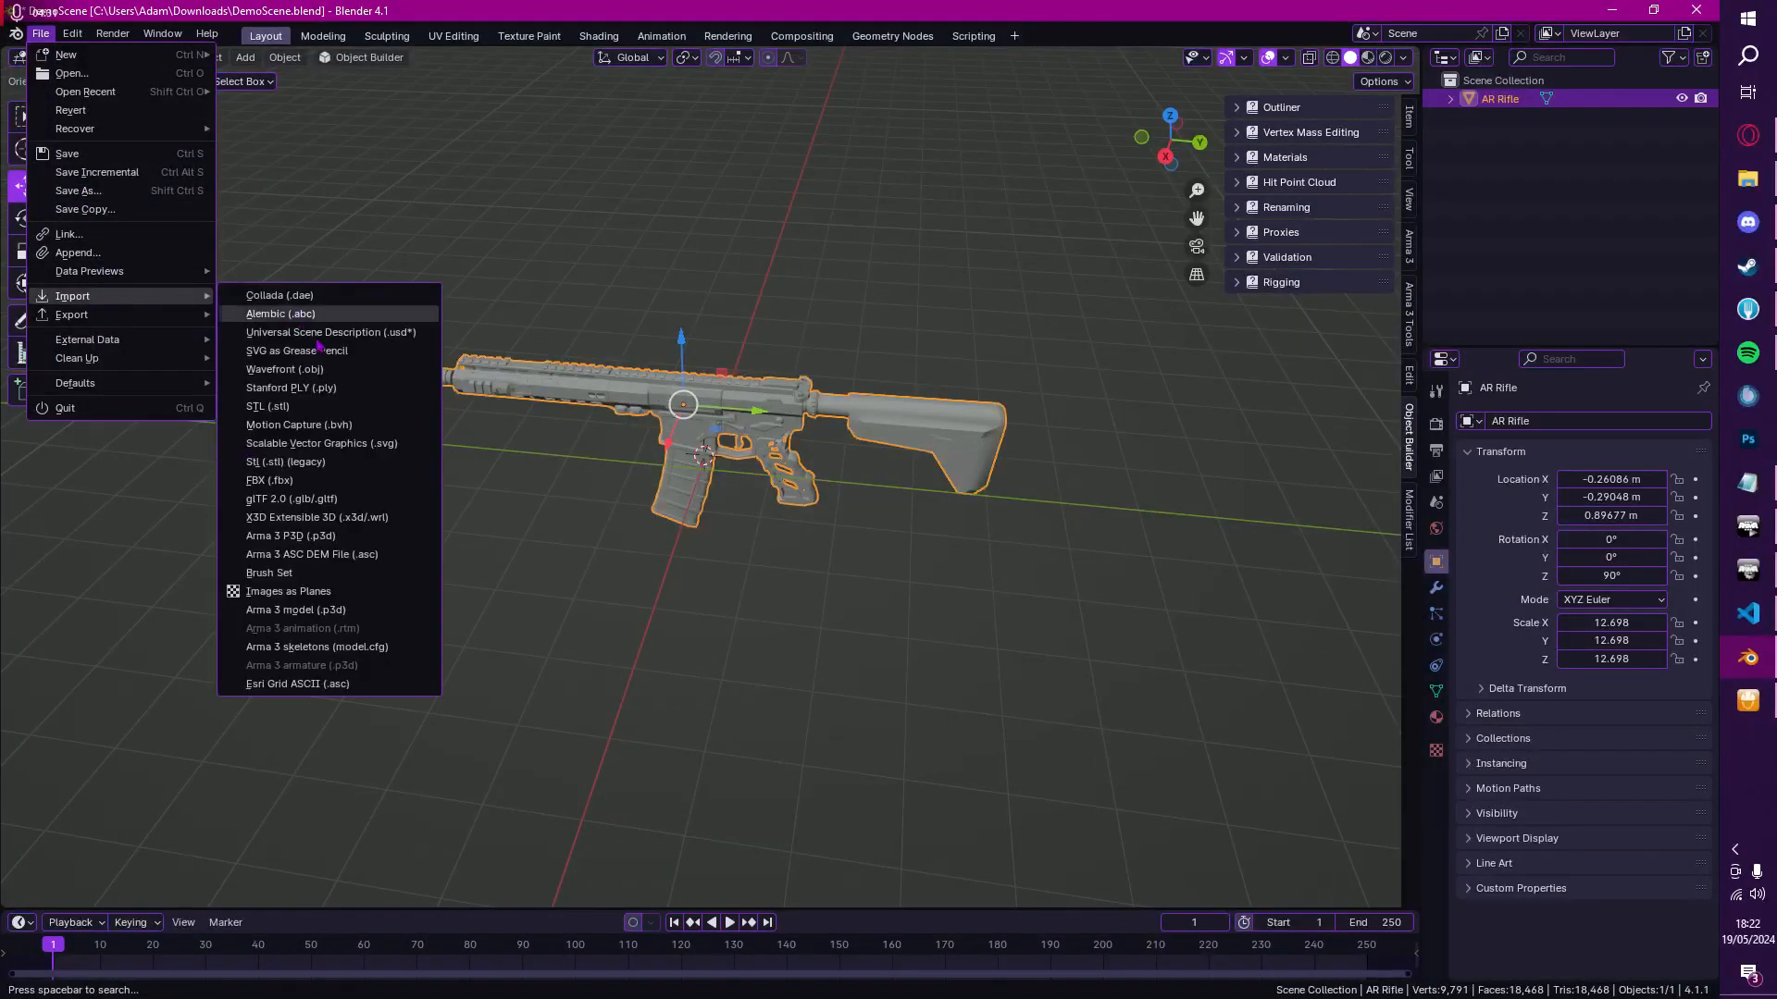
click(341, 610)
click(434, 335)
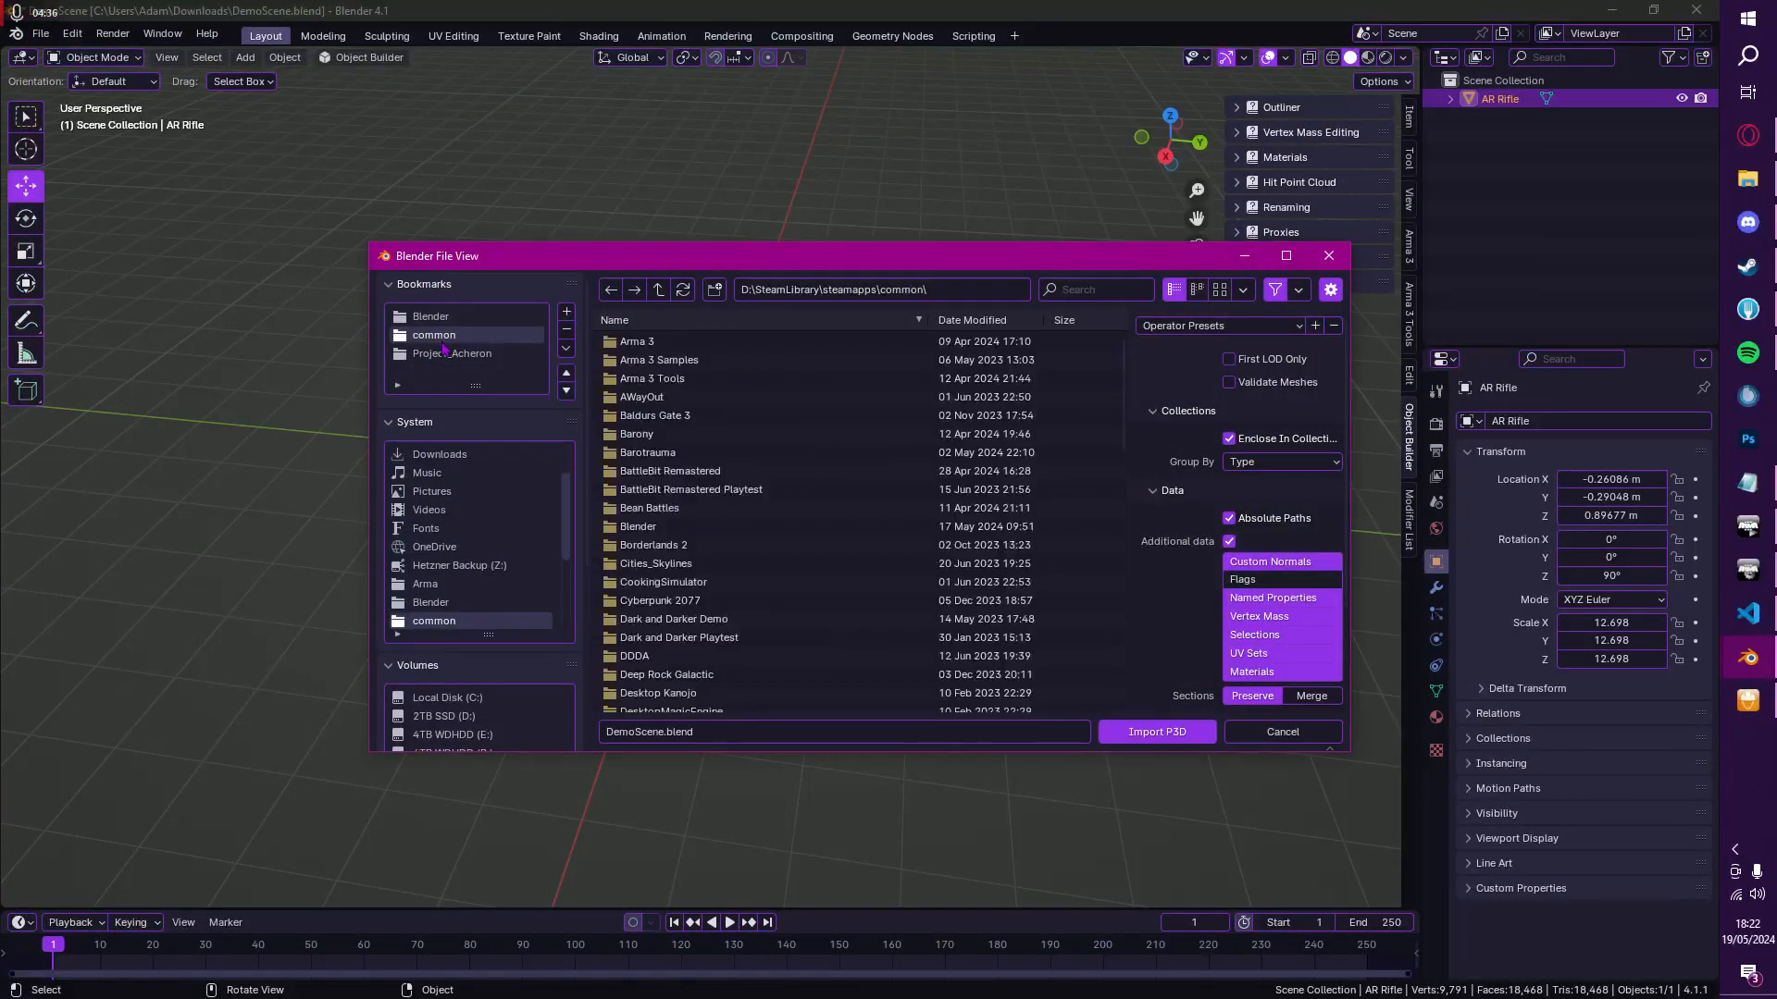
click(692, 360)
click(663, 360)
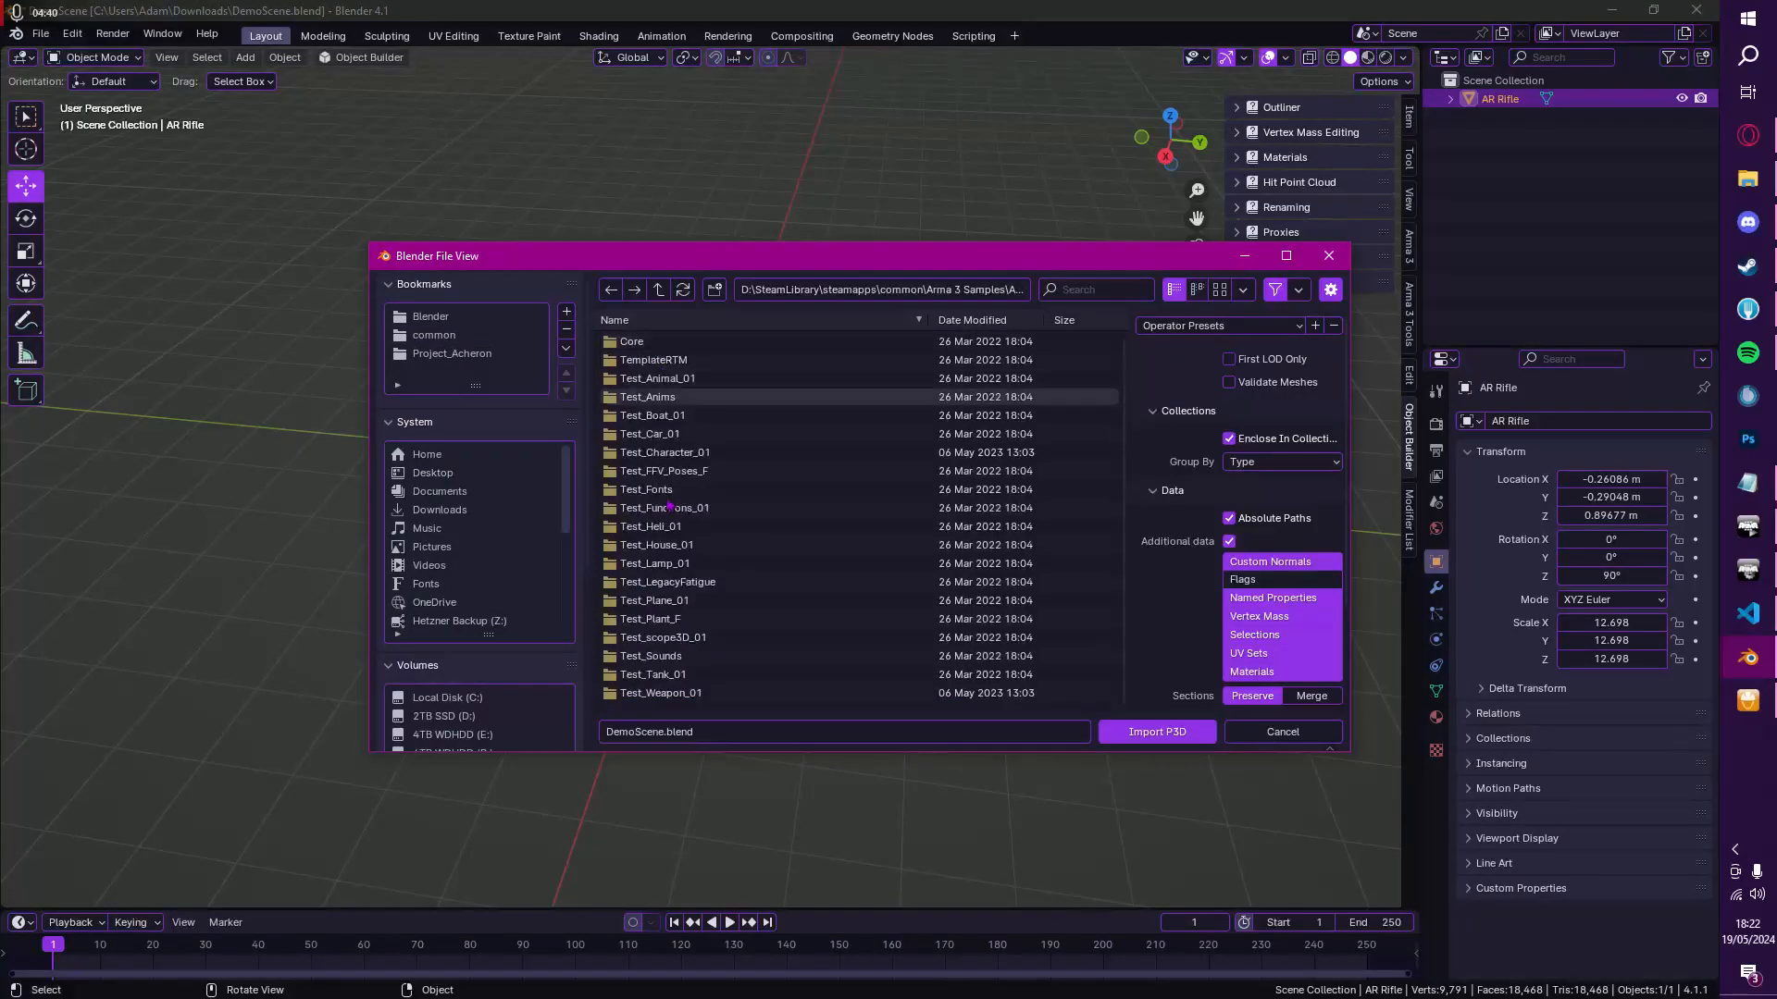
click(689, 674)
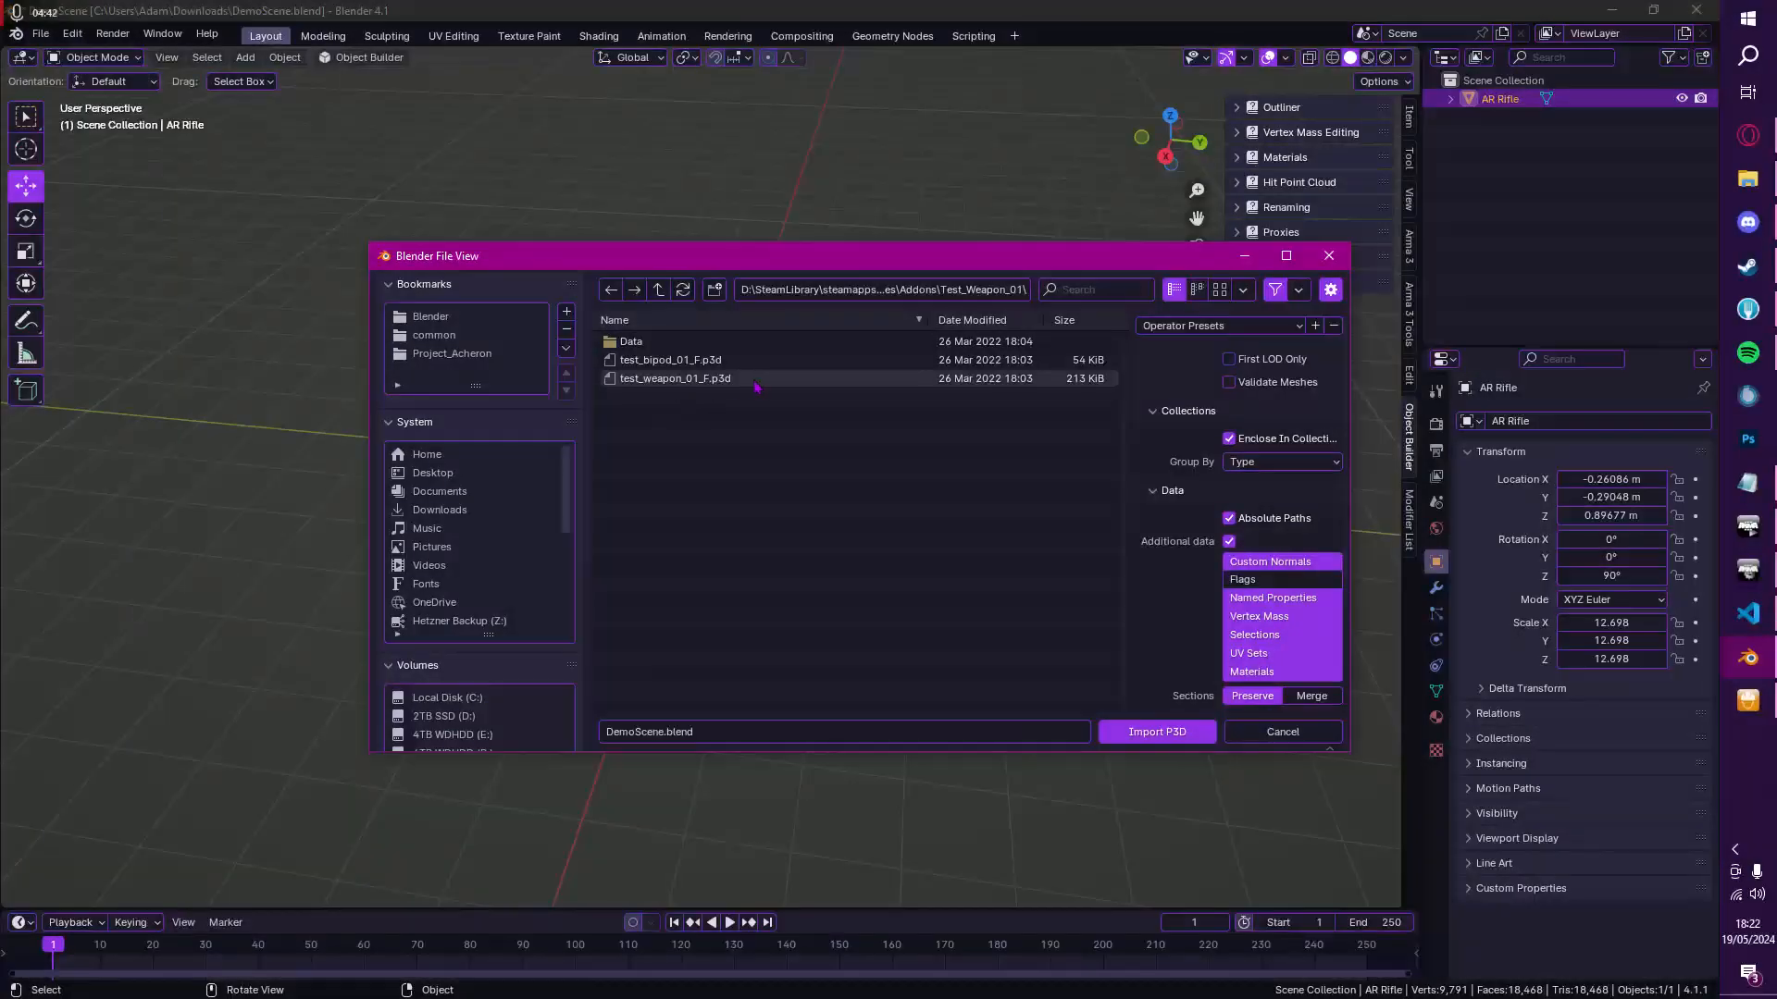
double_click(696, 379)
Step: Hide and collapse the Geometries and Shadows collections of the imported sample weapon
scroll(782, 480, up, 8)
middle_drag(782, 480, 603, 469)
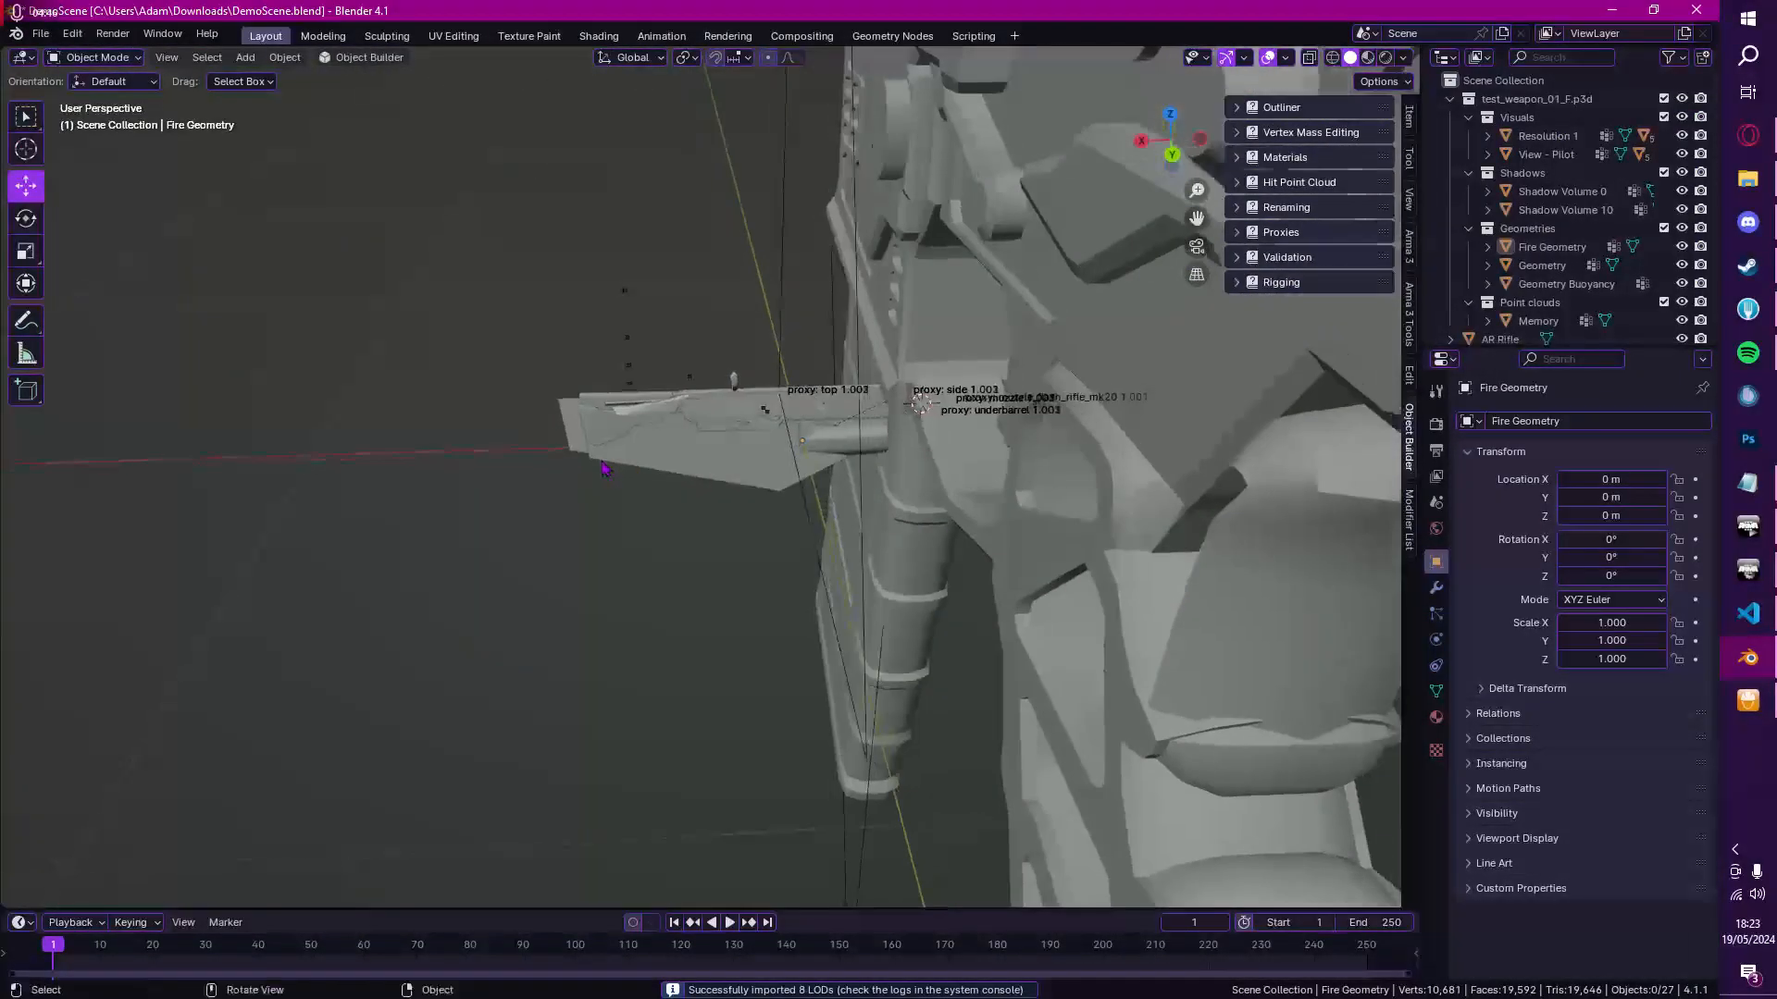
scroll(657, 460, down, 5)
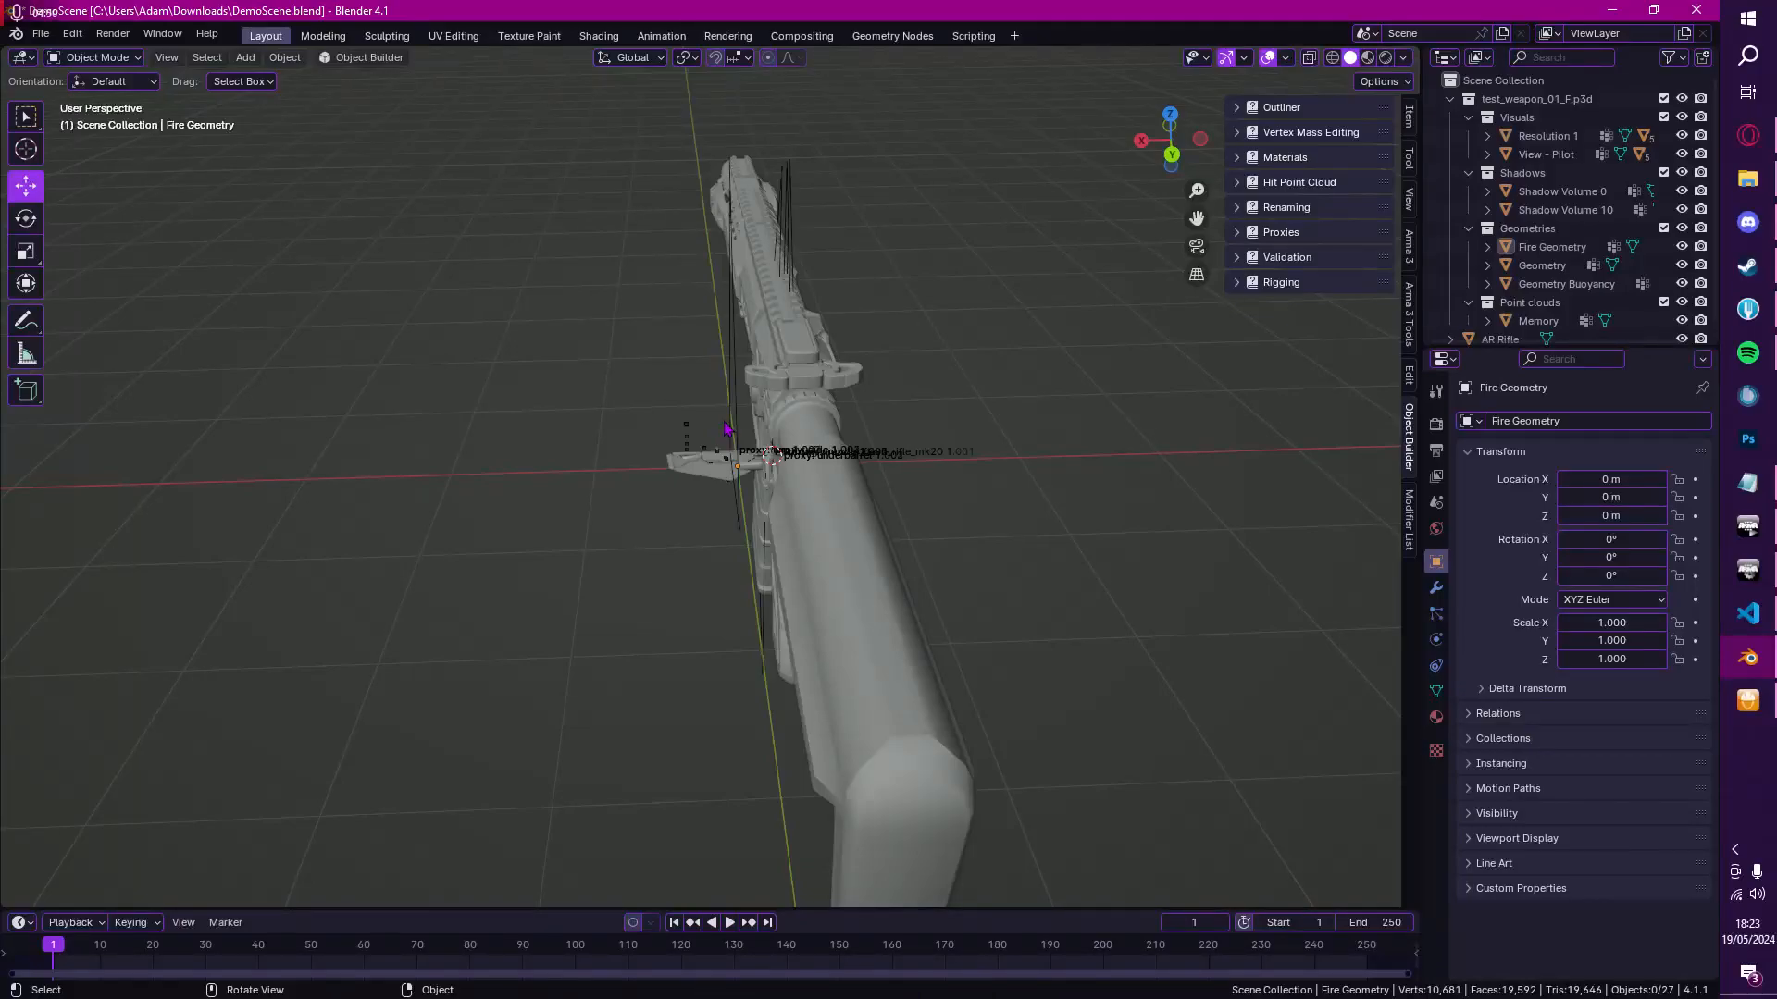
middle_drag(780, 398, 793, 408)
scroll(1560, 271, down, 1)
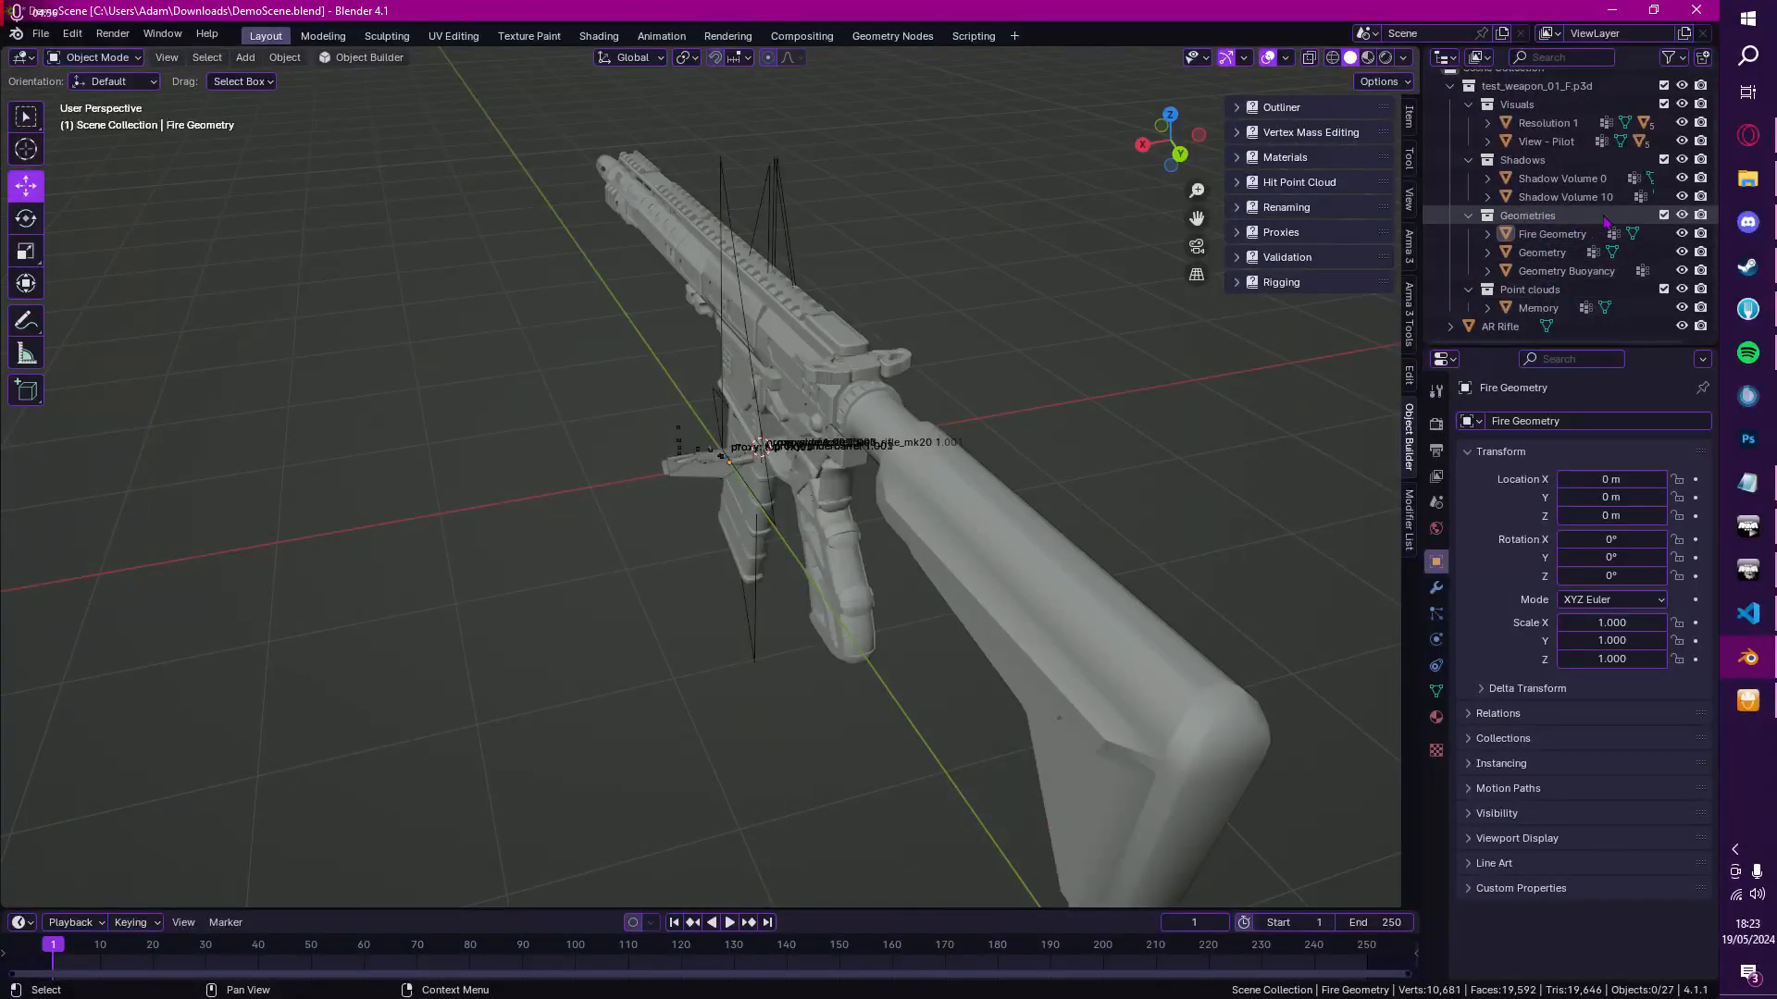
click(1681, 215)
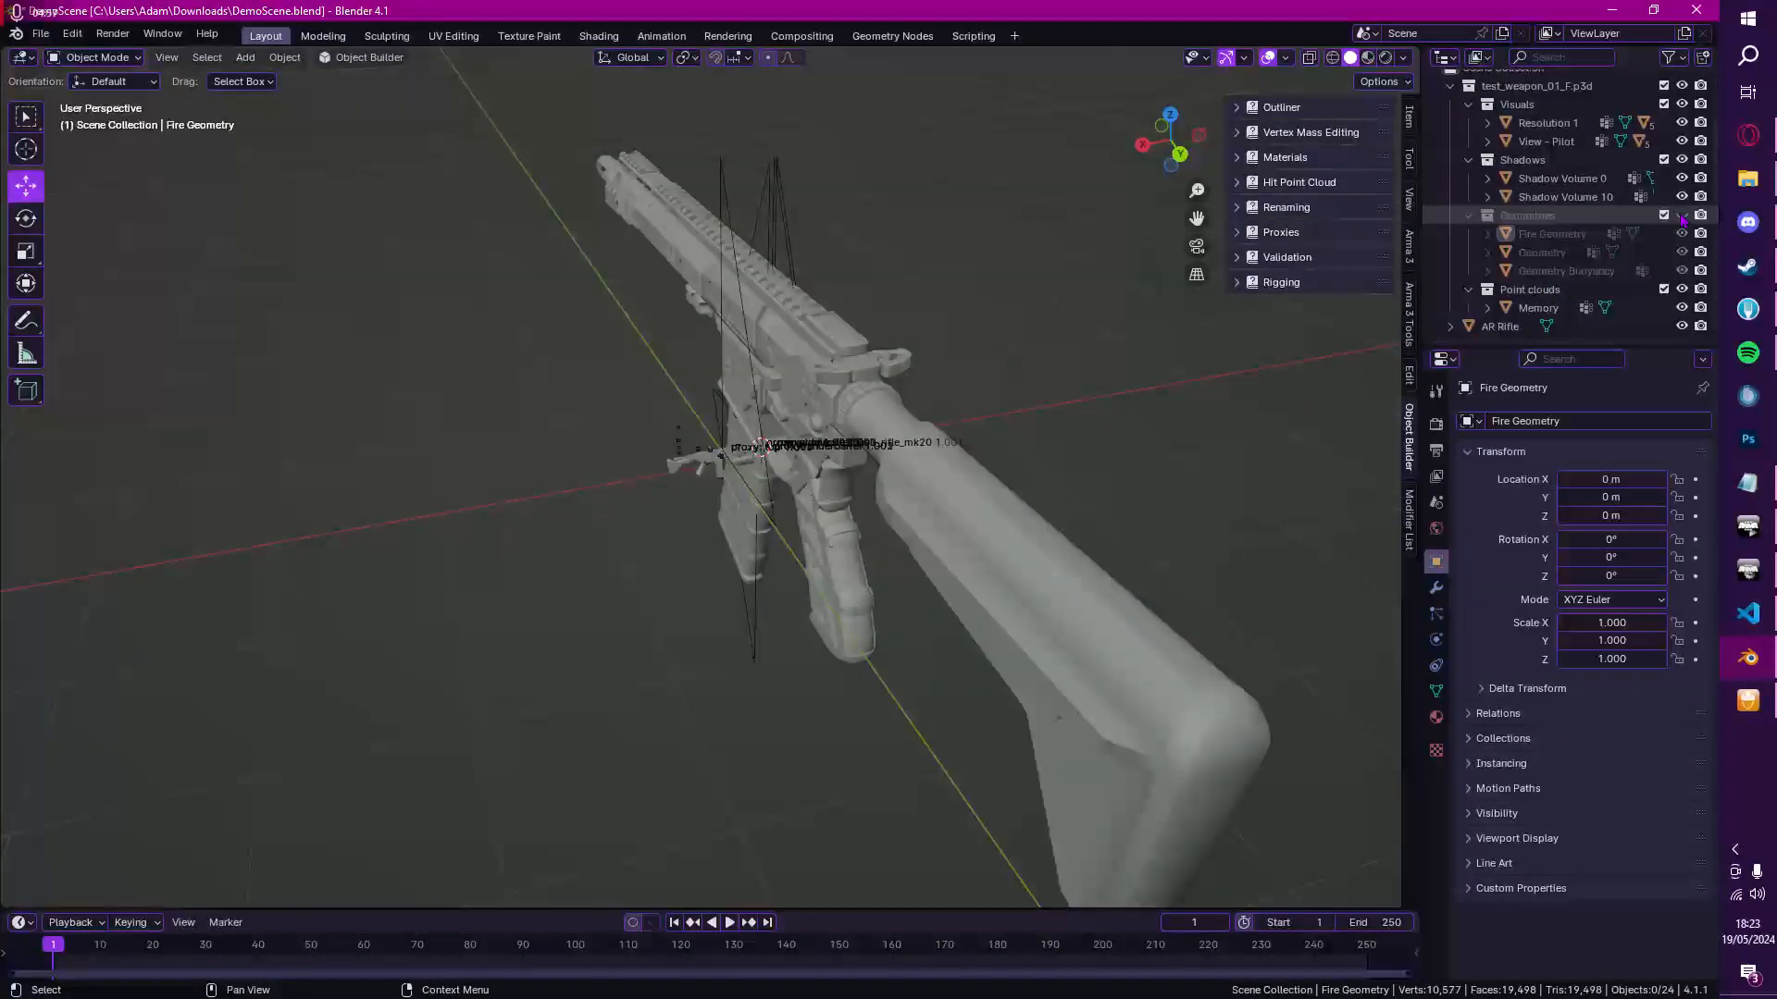
click(1469, 217)
click(1681, 173)
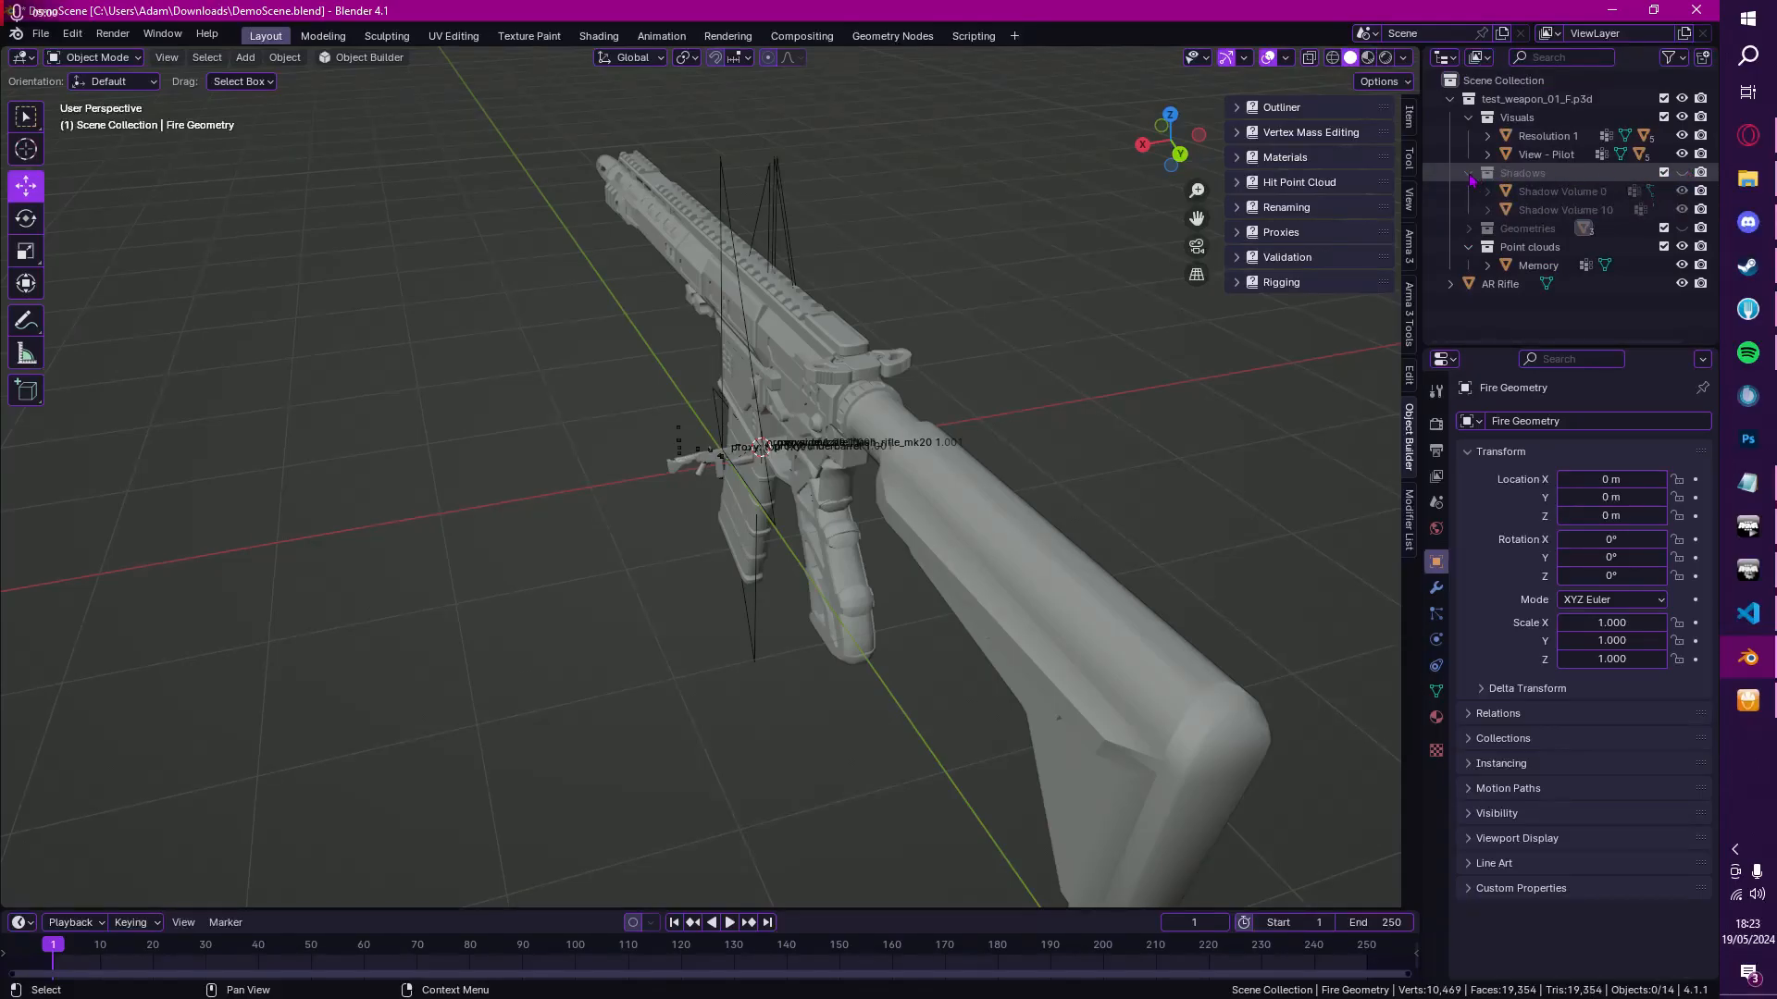
click(1469, 175)
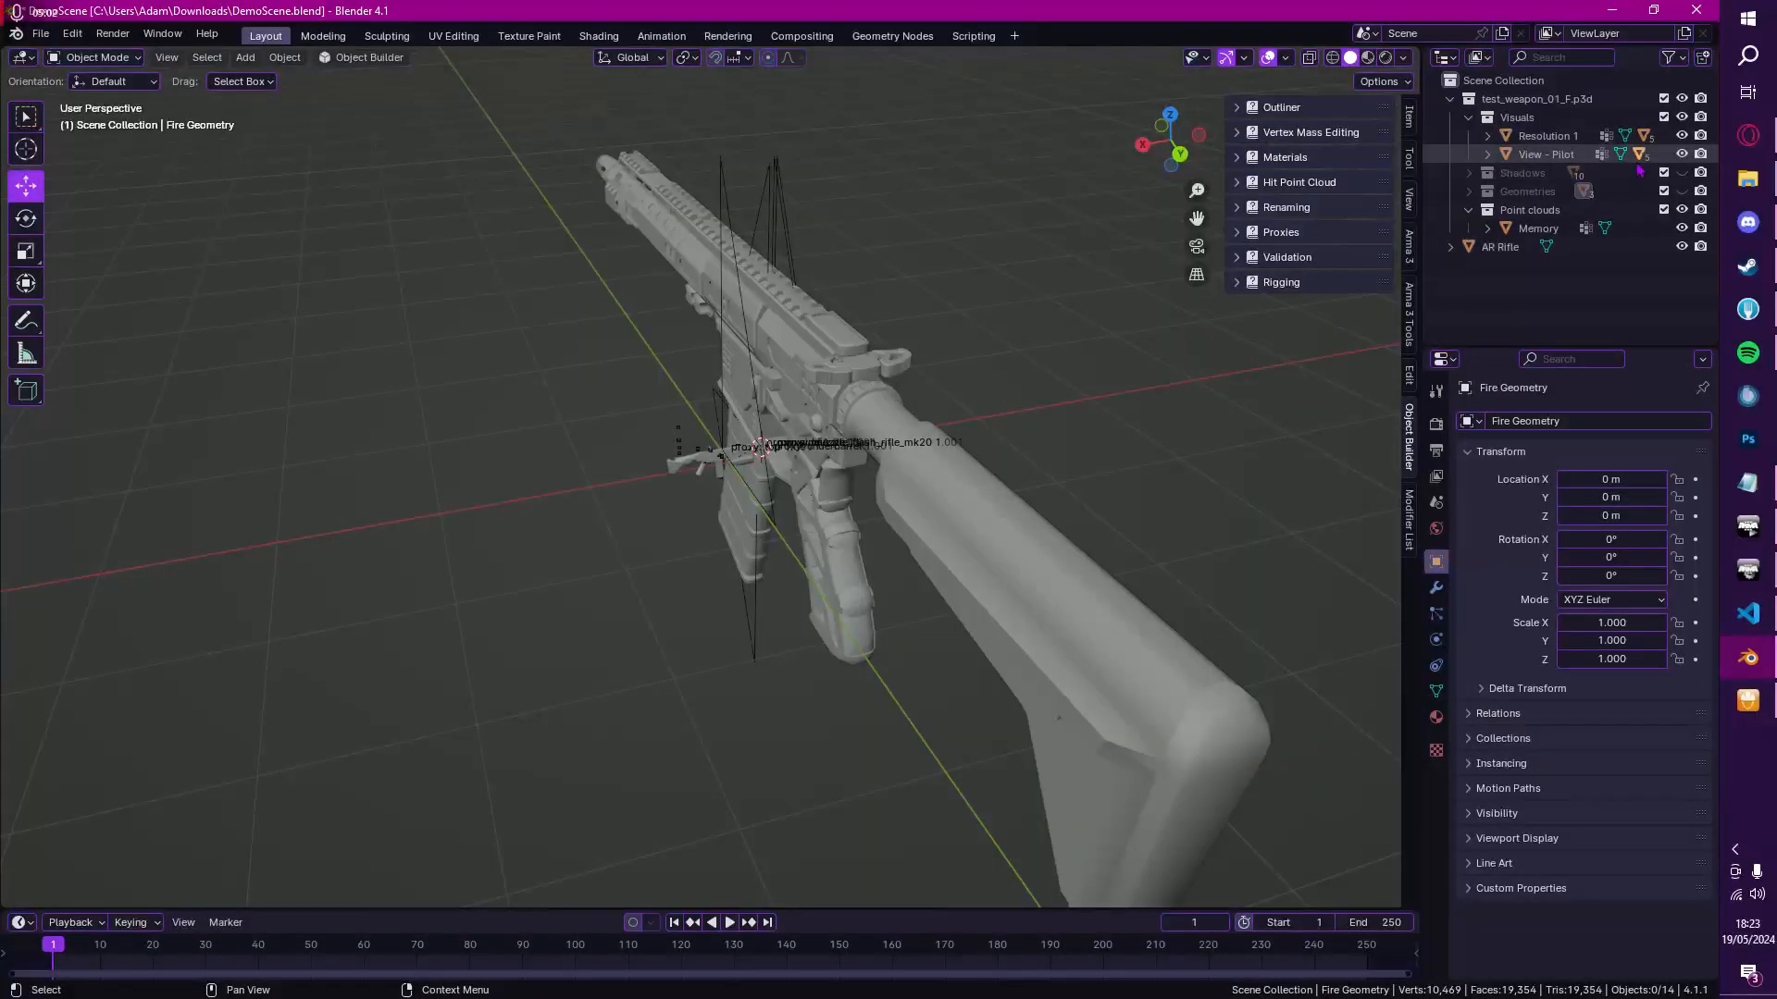
Step: Rotate the AR Rifle to 0° about Z so it points the same way as the sample weapon
middle_drag(706, 435, 963, 420)
scroll(703, 458, up, 4)
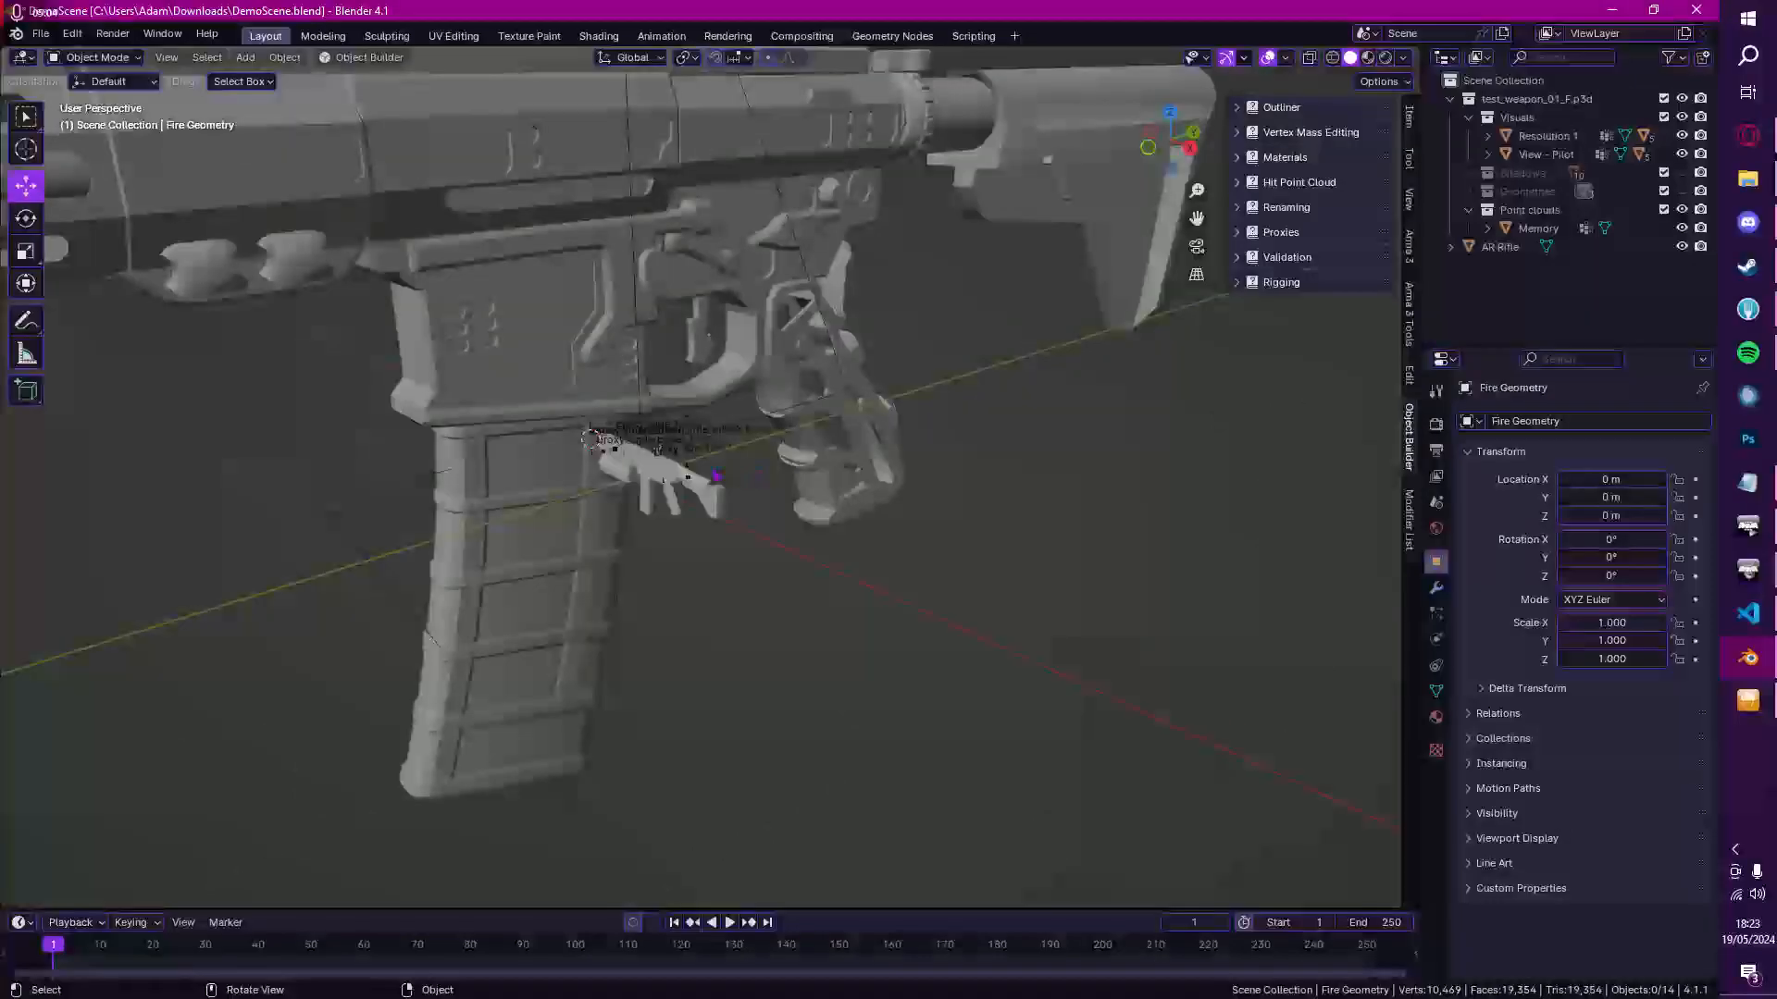
click(564, 337)
middle_drag(565, 337, 683, 339)
scroll(738, 486, up, 5)
middle_drag(734, 486, 682, 495)
scroll(678, 435, down, 4)
key(r)
drag(619, 359, 546, 360)
scroll(731, 467, up, 5)
middle_drag(731, 468, 791, 468)
key(g)
scroll(455, 192, down, 4)
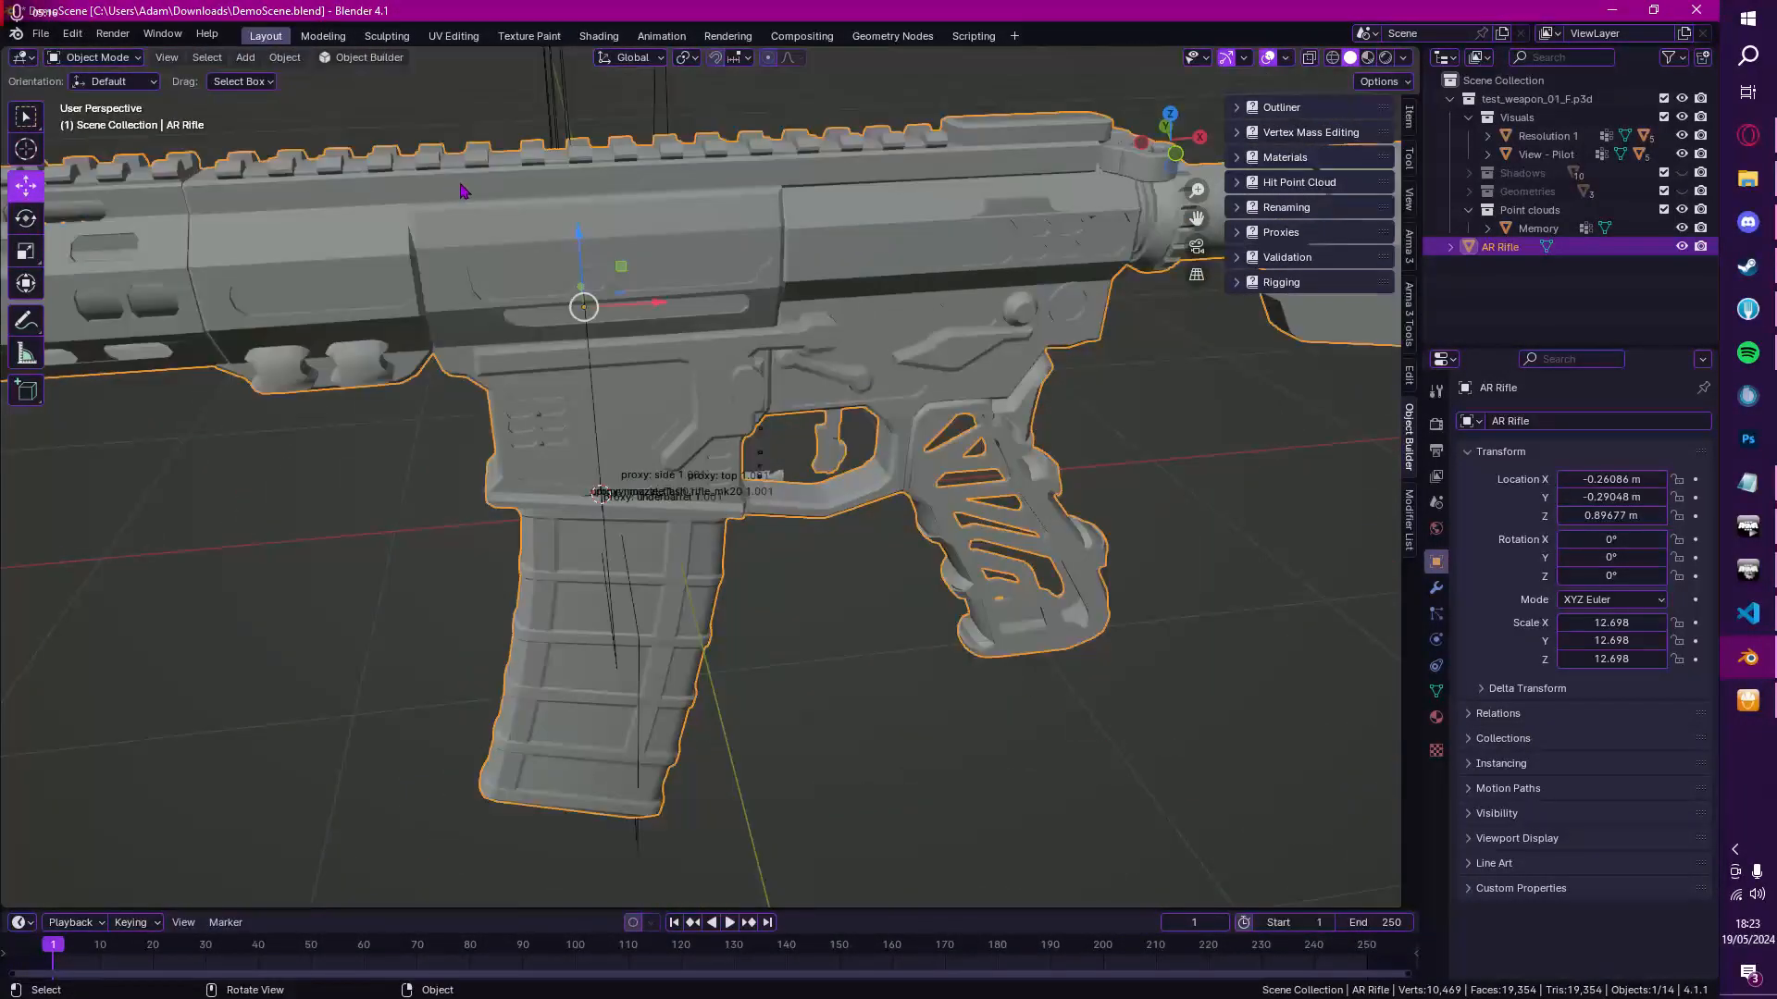
Step: Lower the AR Rifle to about Z 0.14 m and scale it down to about 1.477, closer to the sample weapon's size
drag(580, 239, 598, 452)
key(s)
drag(674, 511, 611, 500)
click(610, 500)
scroll(634, 525, up, 5)
middle_drag(635, 526, 468, 528)
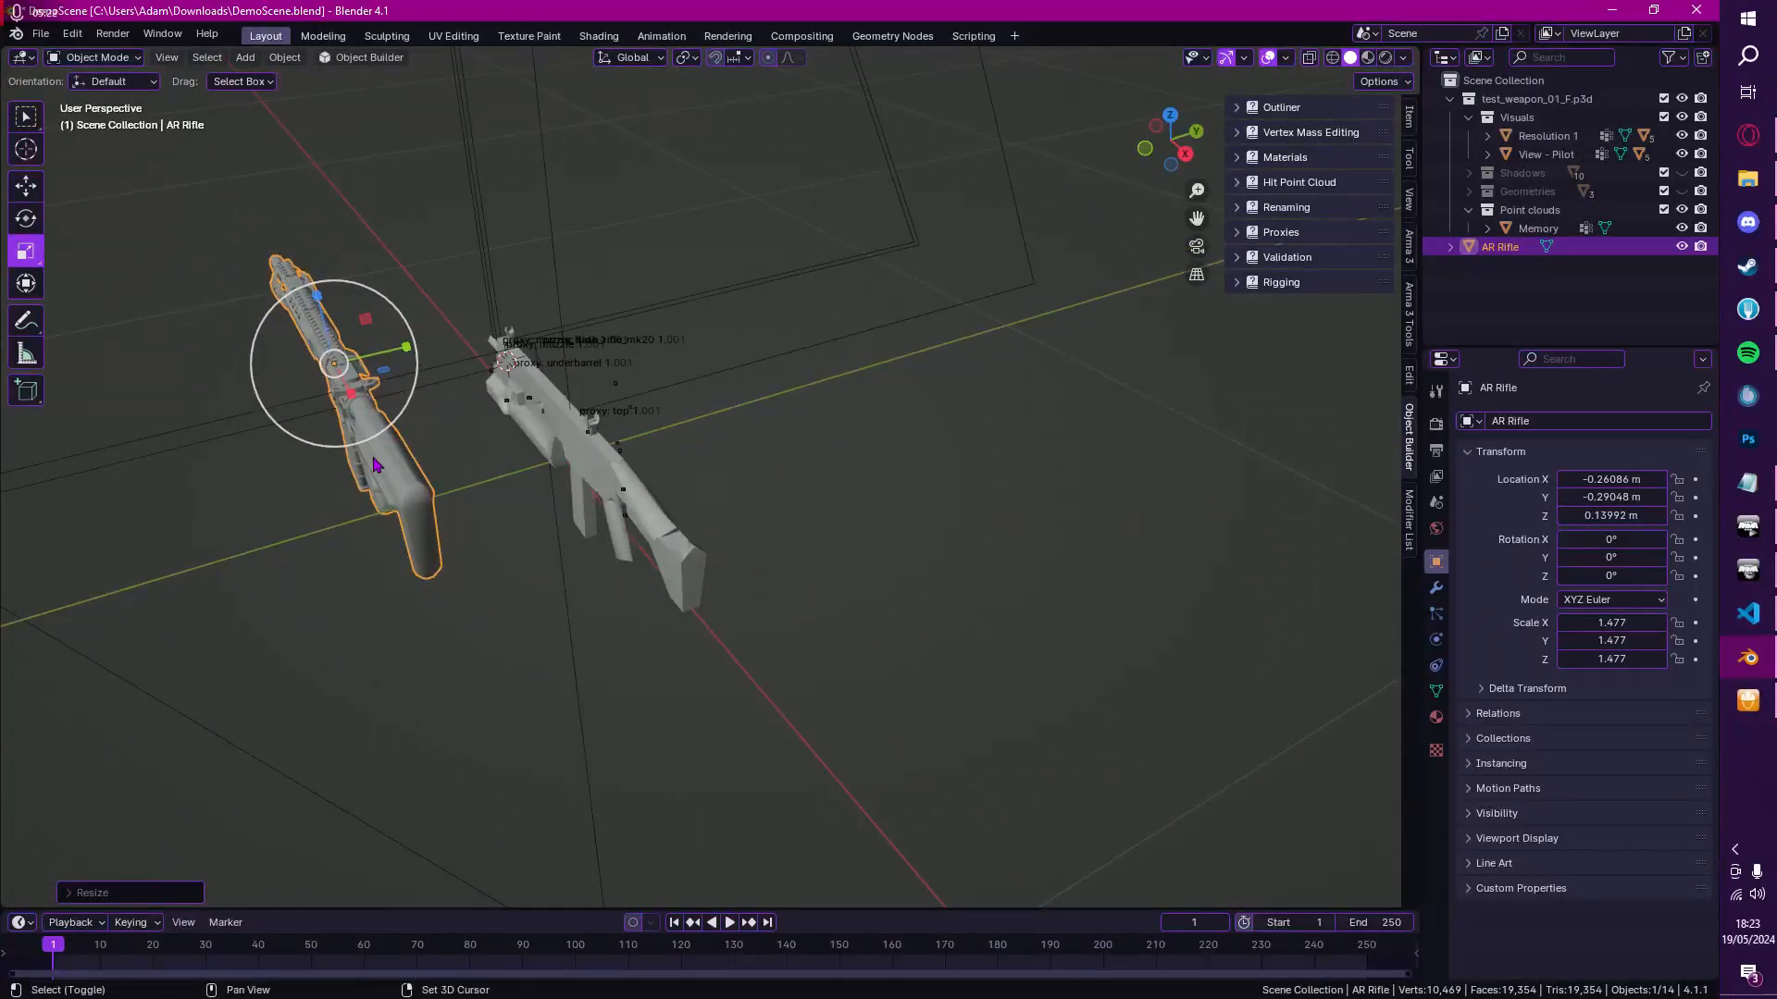
Step: Reset the 3D cursor to the world origin and snap the AR Rifle to it
key(shift+s)
click(282, 515)
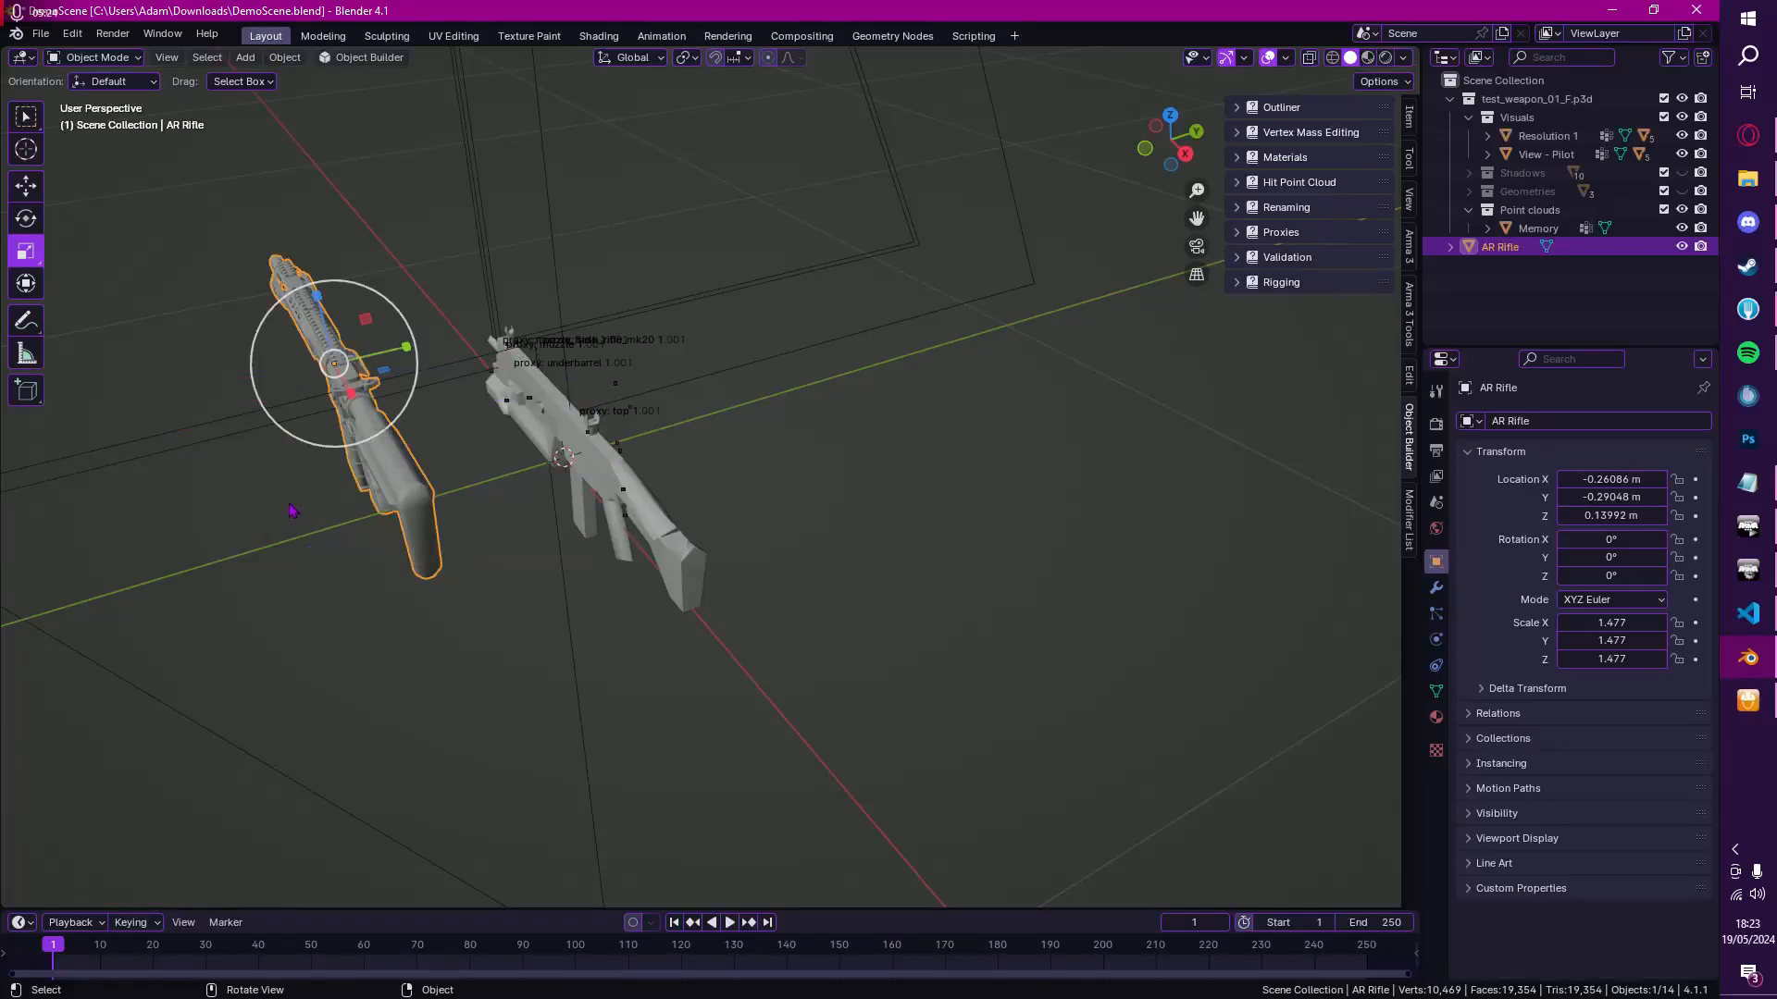
key(shift+s)
click(341, 371)
middle_drag(349, 377, 618, 343)
Step: Move the AR Rifle over the sample weapon, to about X 0.044 m and Z 0.073 m
key(g)
drag(596, 441, 600, 388)
mouse_move(656, 465)
mouse_down()
mouse_move(732, 455)
mouse_move(685, 451)
mouse_up()
scroll(685, 451, up, 5)
mouse_move(685, 435)
middle_down()
mouse_move(674, 464)
mouse_move(674, 403)
middle_up()
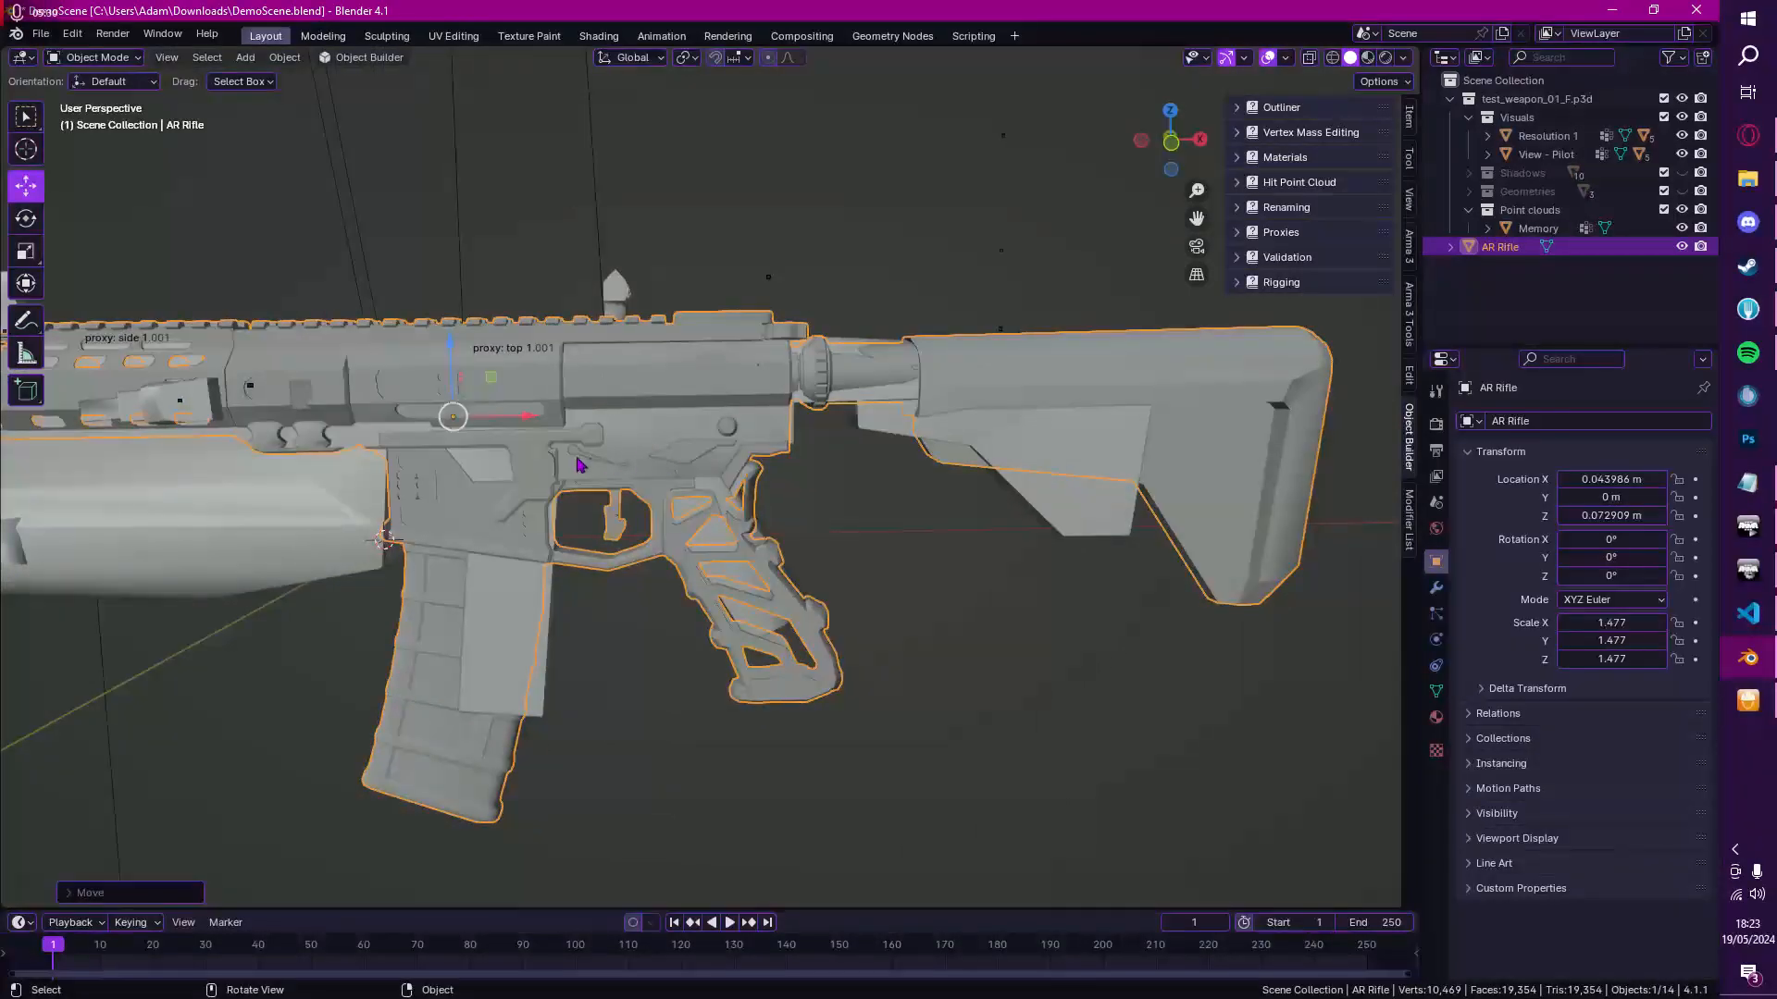
Step: Scale the AR Rifle to about 1.161 and align it with the sample weapon at about X 0.074 m, Z 0.075 m
key(s)
drag(533, 399, 570, 424)
key(g)
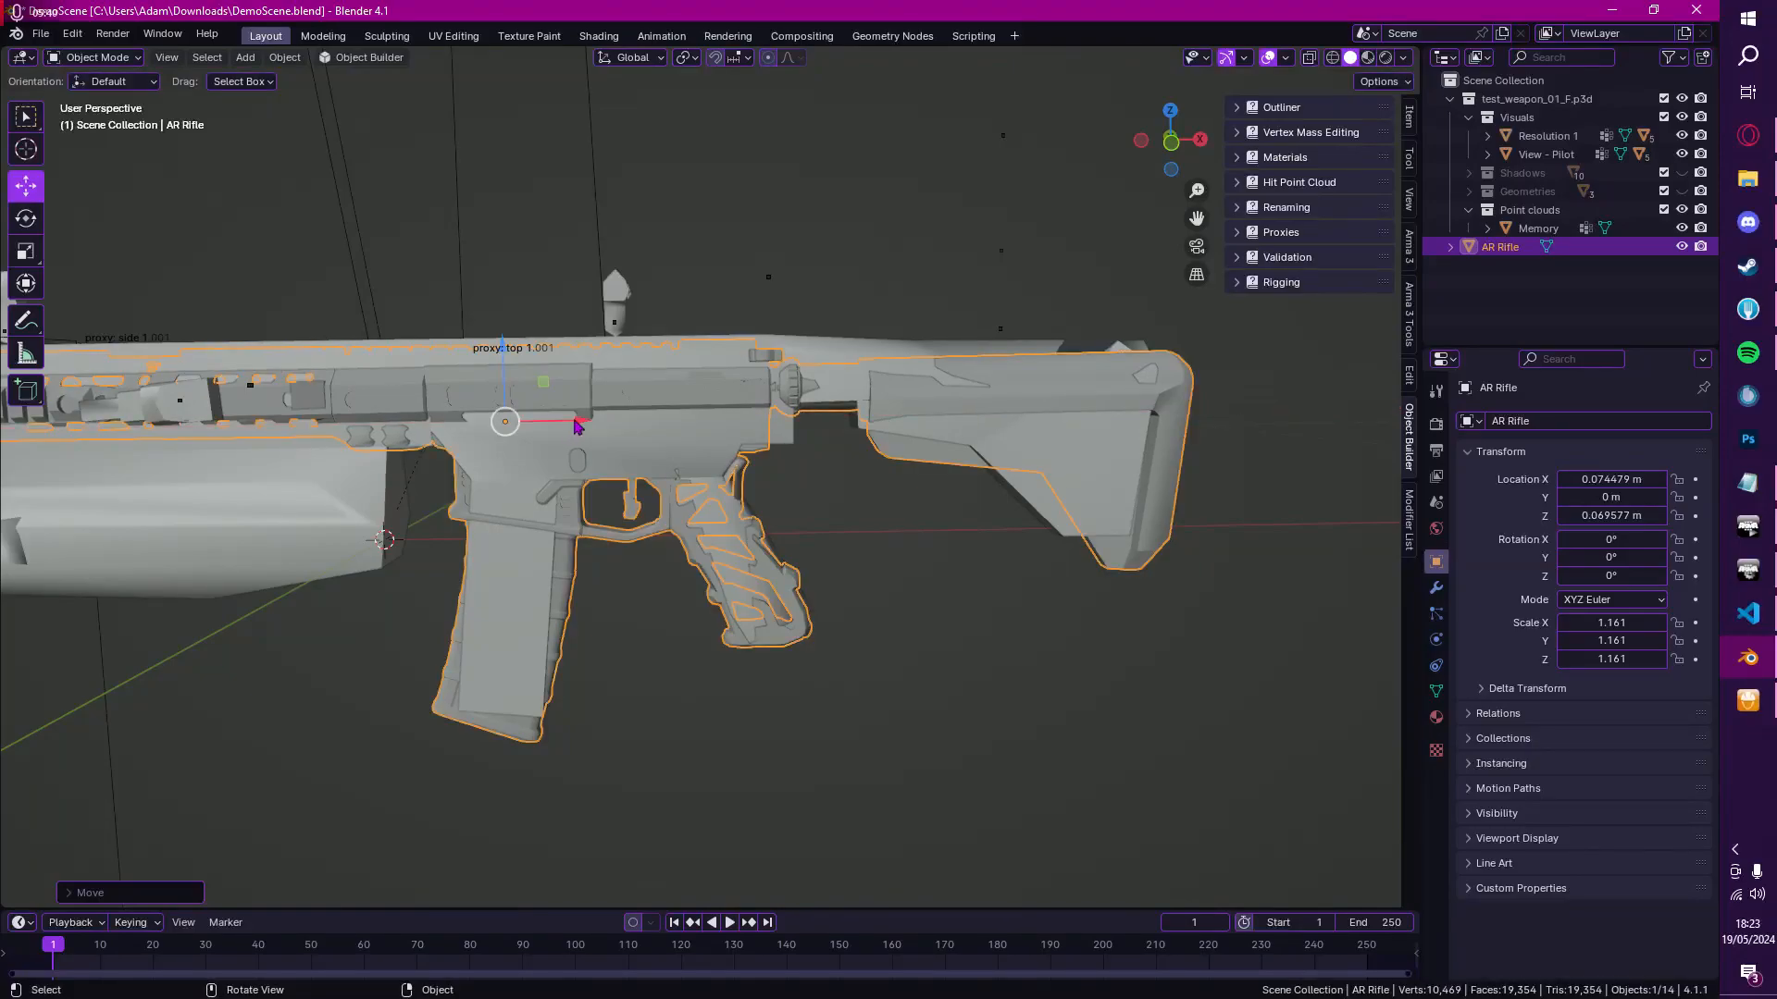
middle_drag(575, 425, 476, 351)
drag(377, 362, 376, 354)
middle_drag(718, 455, 780, 462)
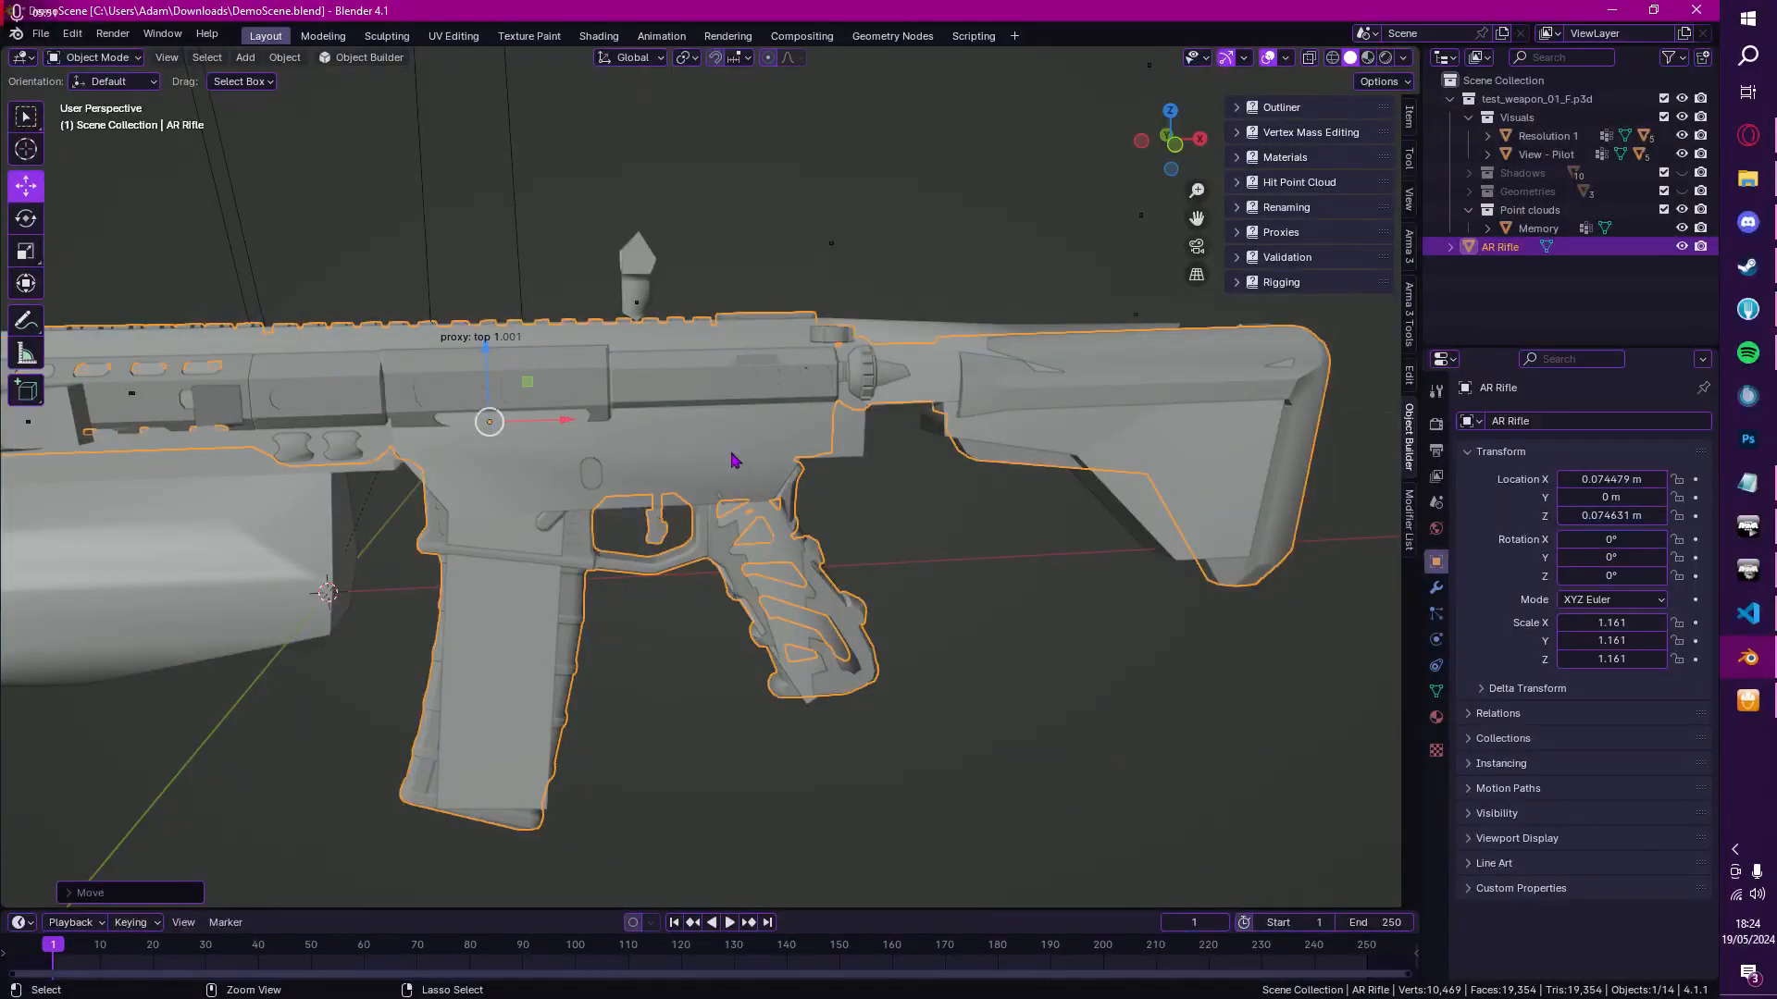
mouse_move(731, 460)
middle_down()
mouse_move(925, 580)
mouse_move(724, 544)
middle_up()
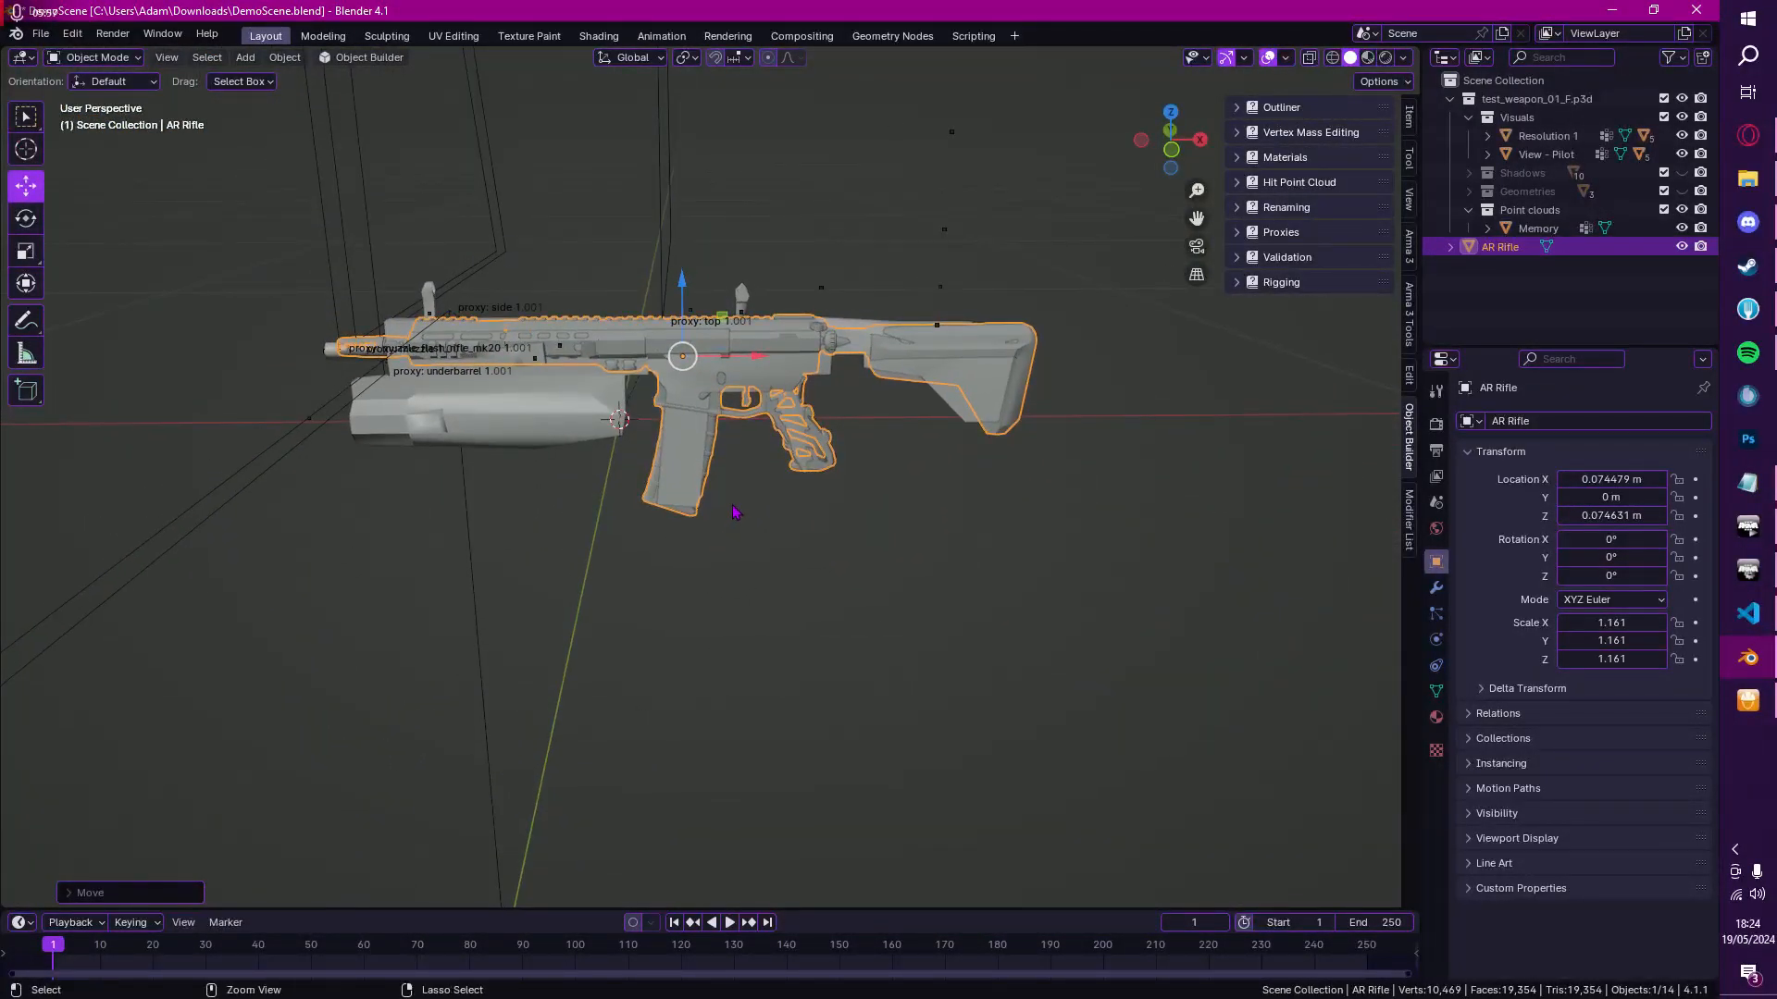
Step: Save the scene and apply all transforms to the AR Rifle
key(ctrl+s)
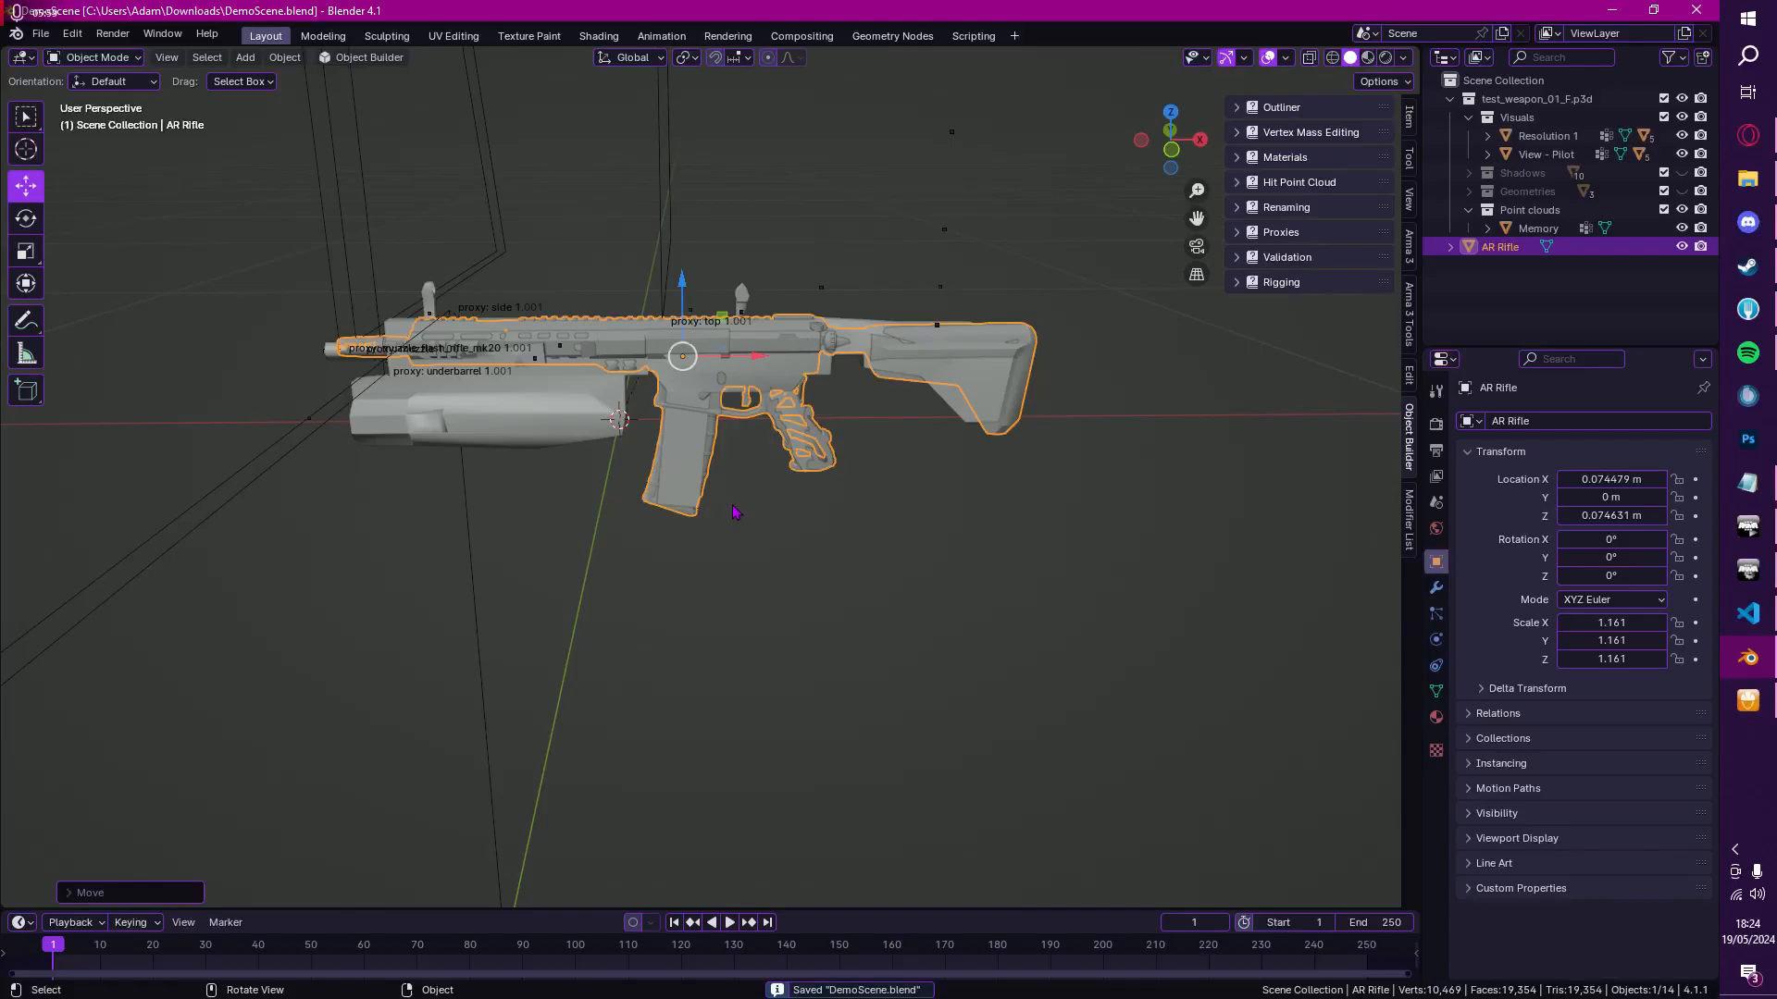
middle_drag(768, 523, 633, 448)
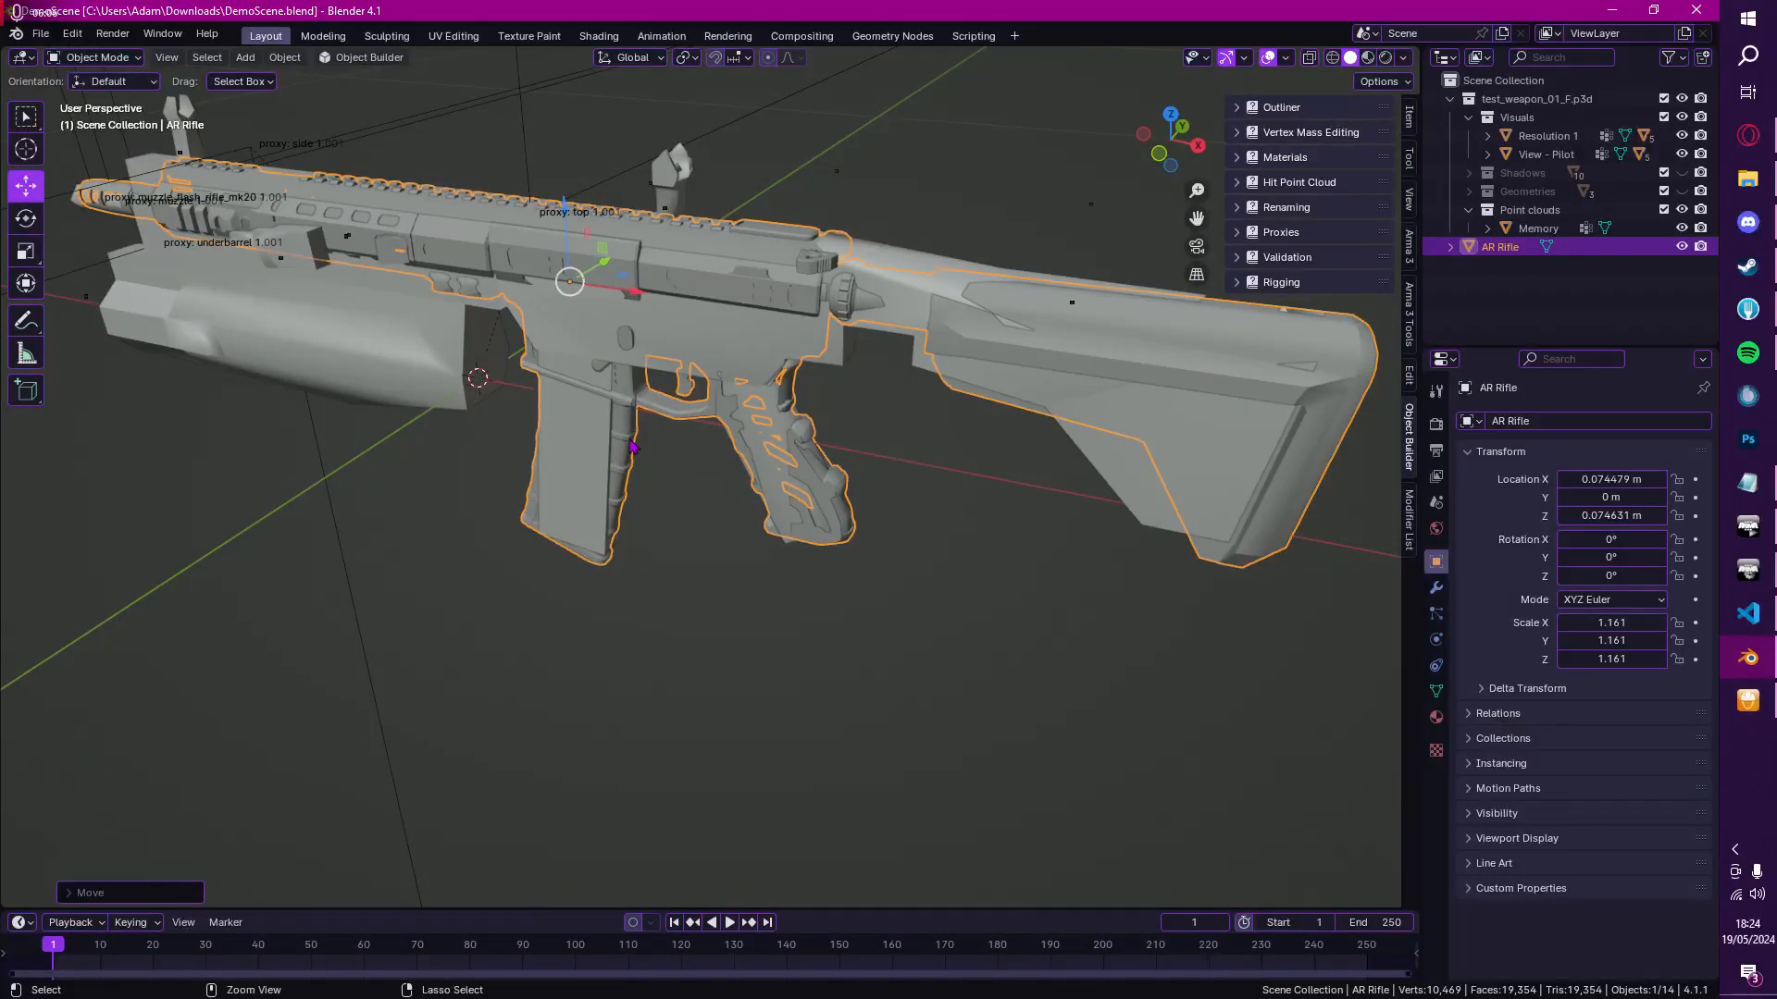
key(ctrl+a)
click(574, 507)
Step: Rename the AR Rifle object to Res 1
middle_drag(699, 359, 807, 361)
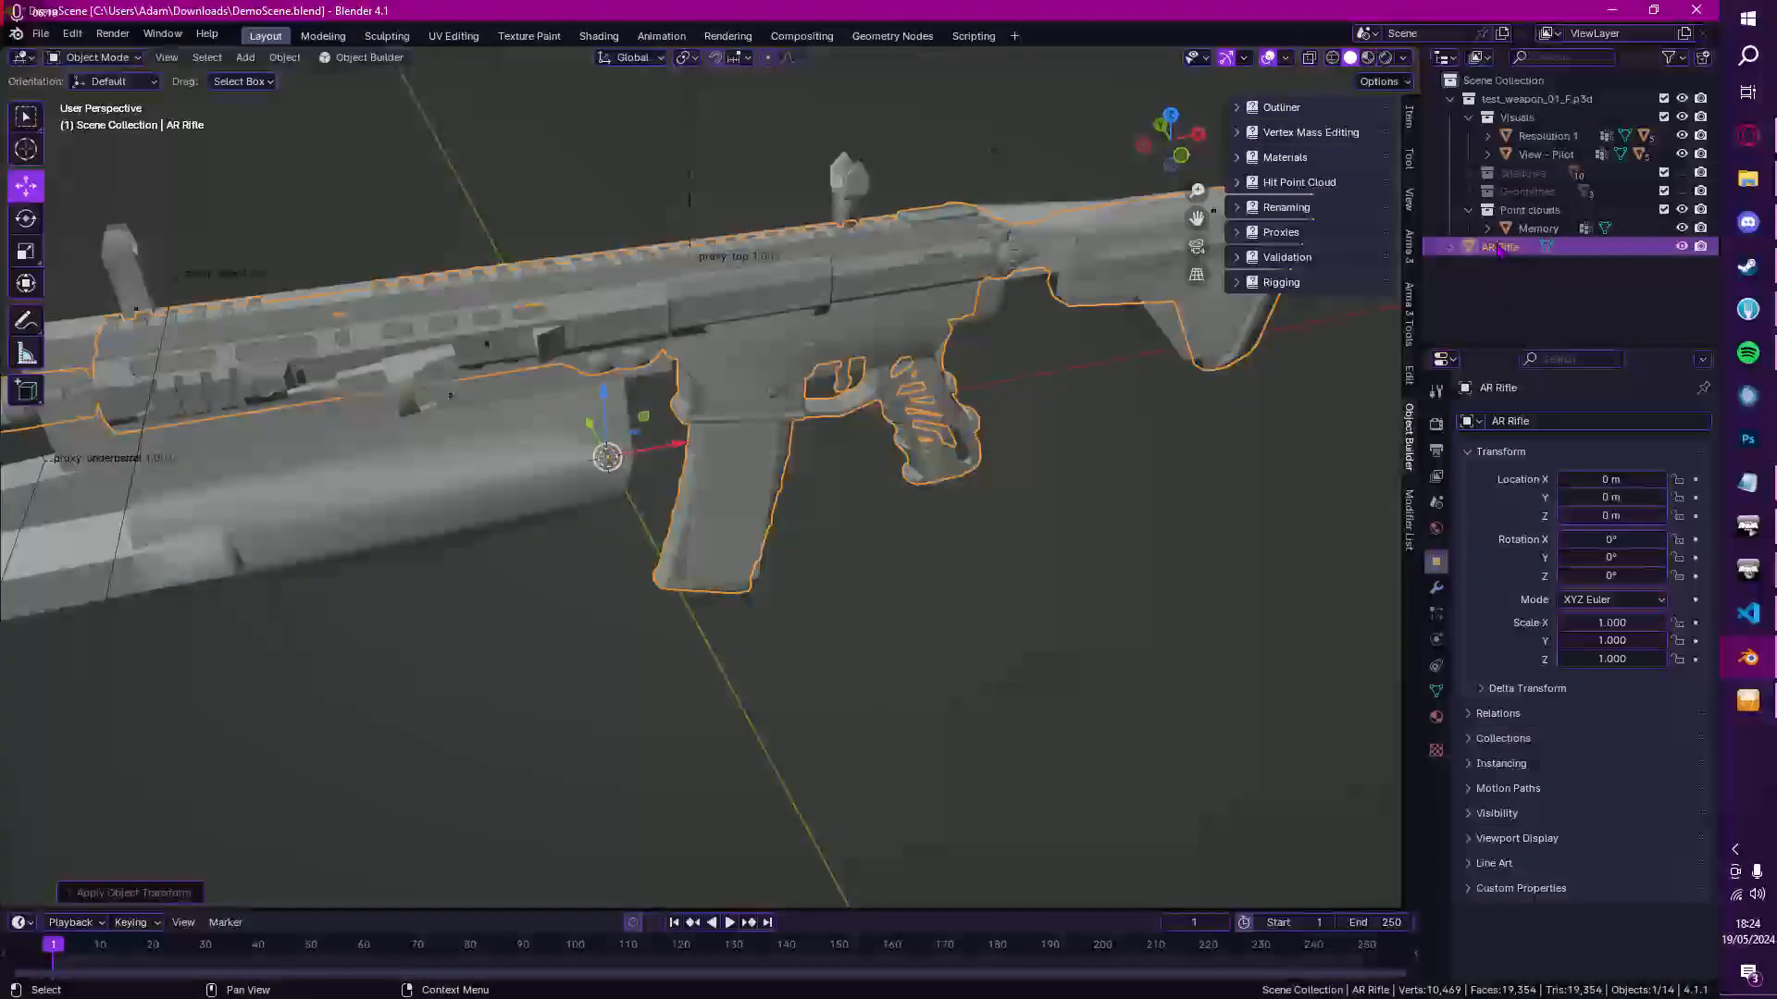
key(F2)
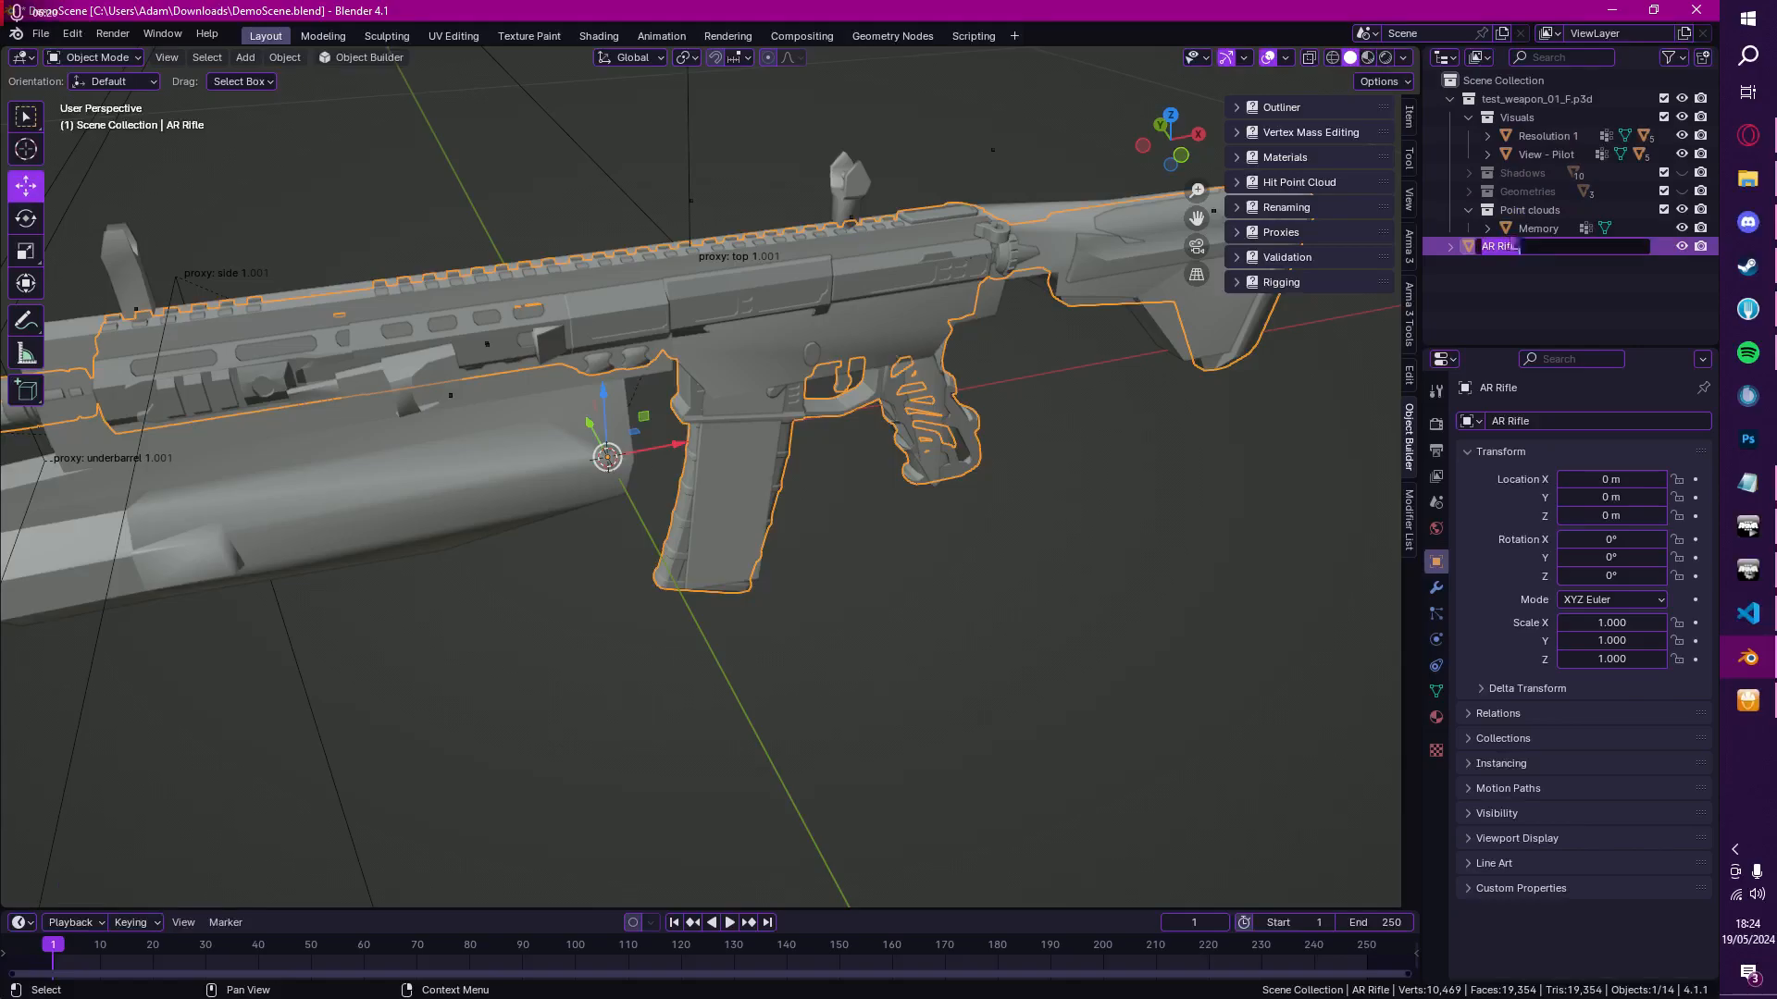
text(REs 1)
key(Return)
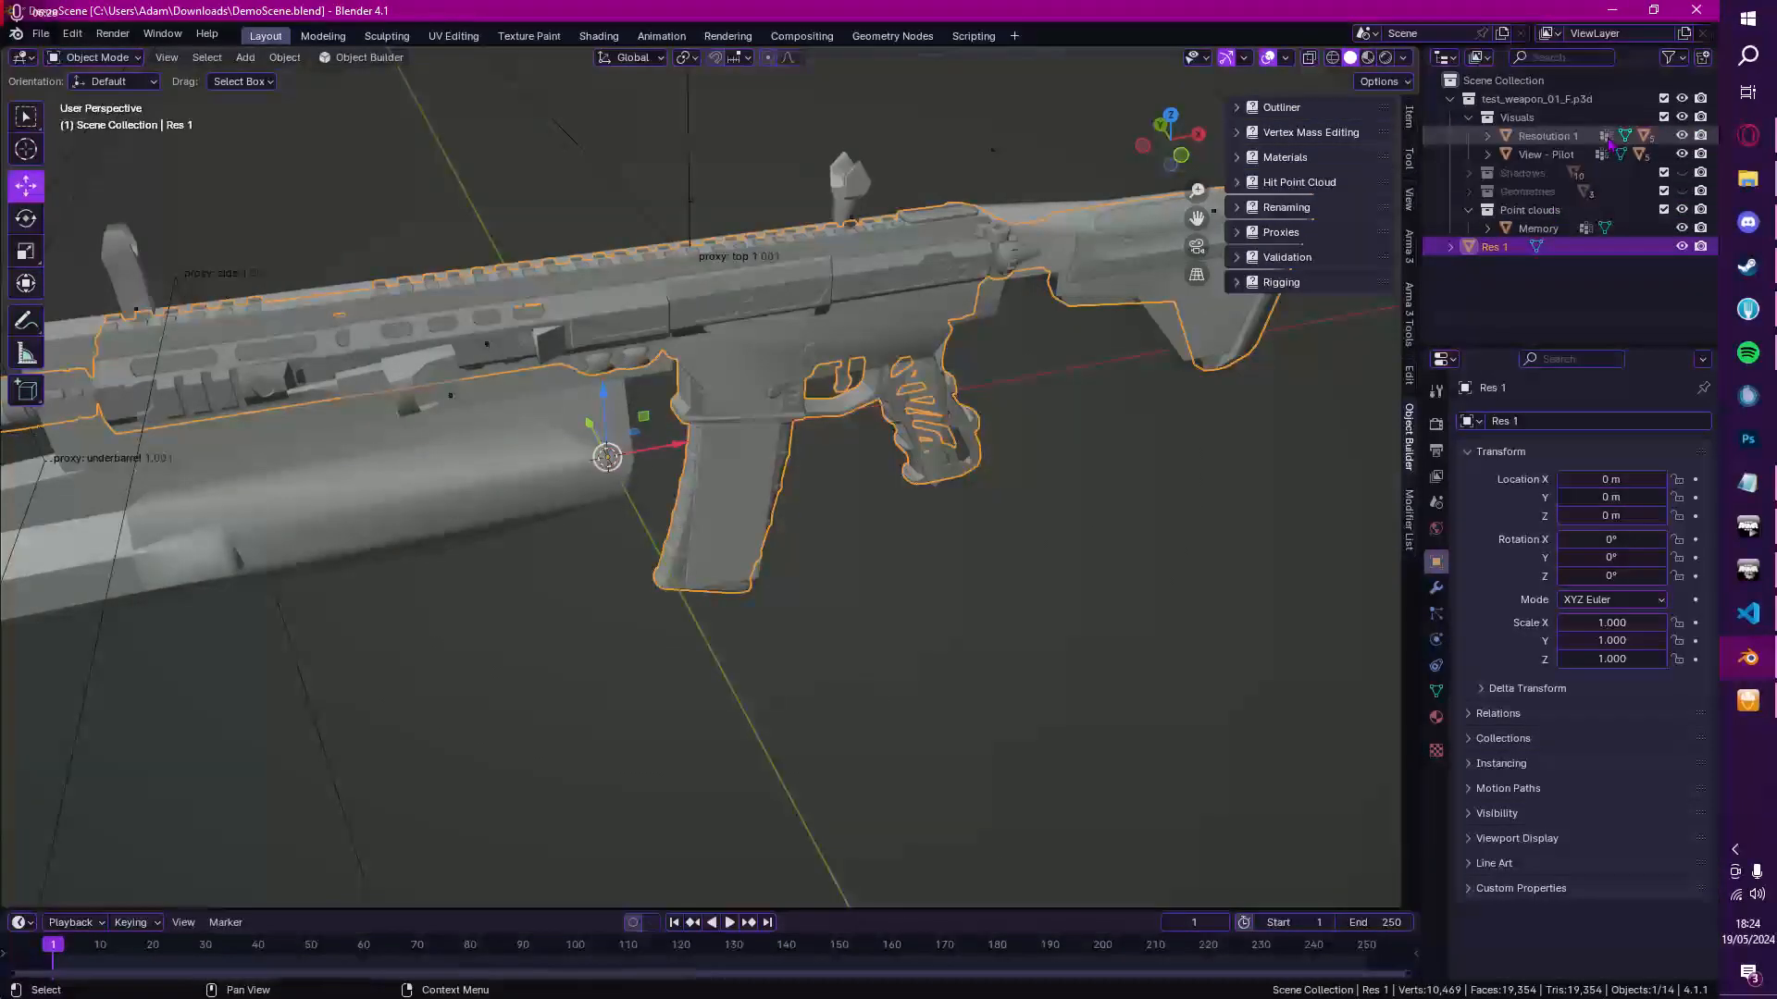
Step: Move Res 1 into the sample weapon's Visuals collection and select the sample's Resolution 1 object
click(1547, 136)
click(1544, 155)
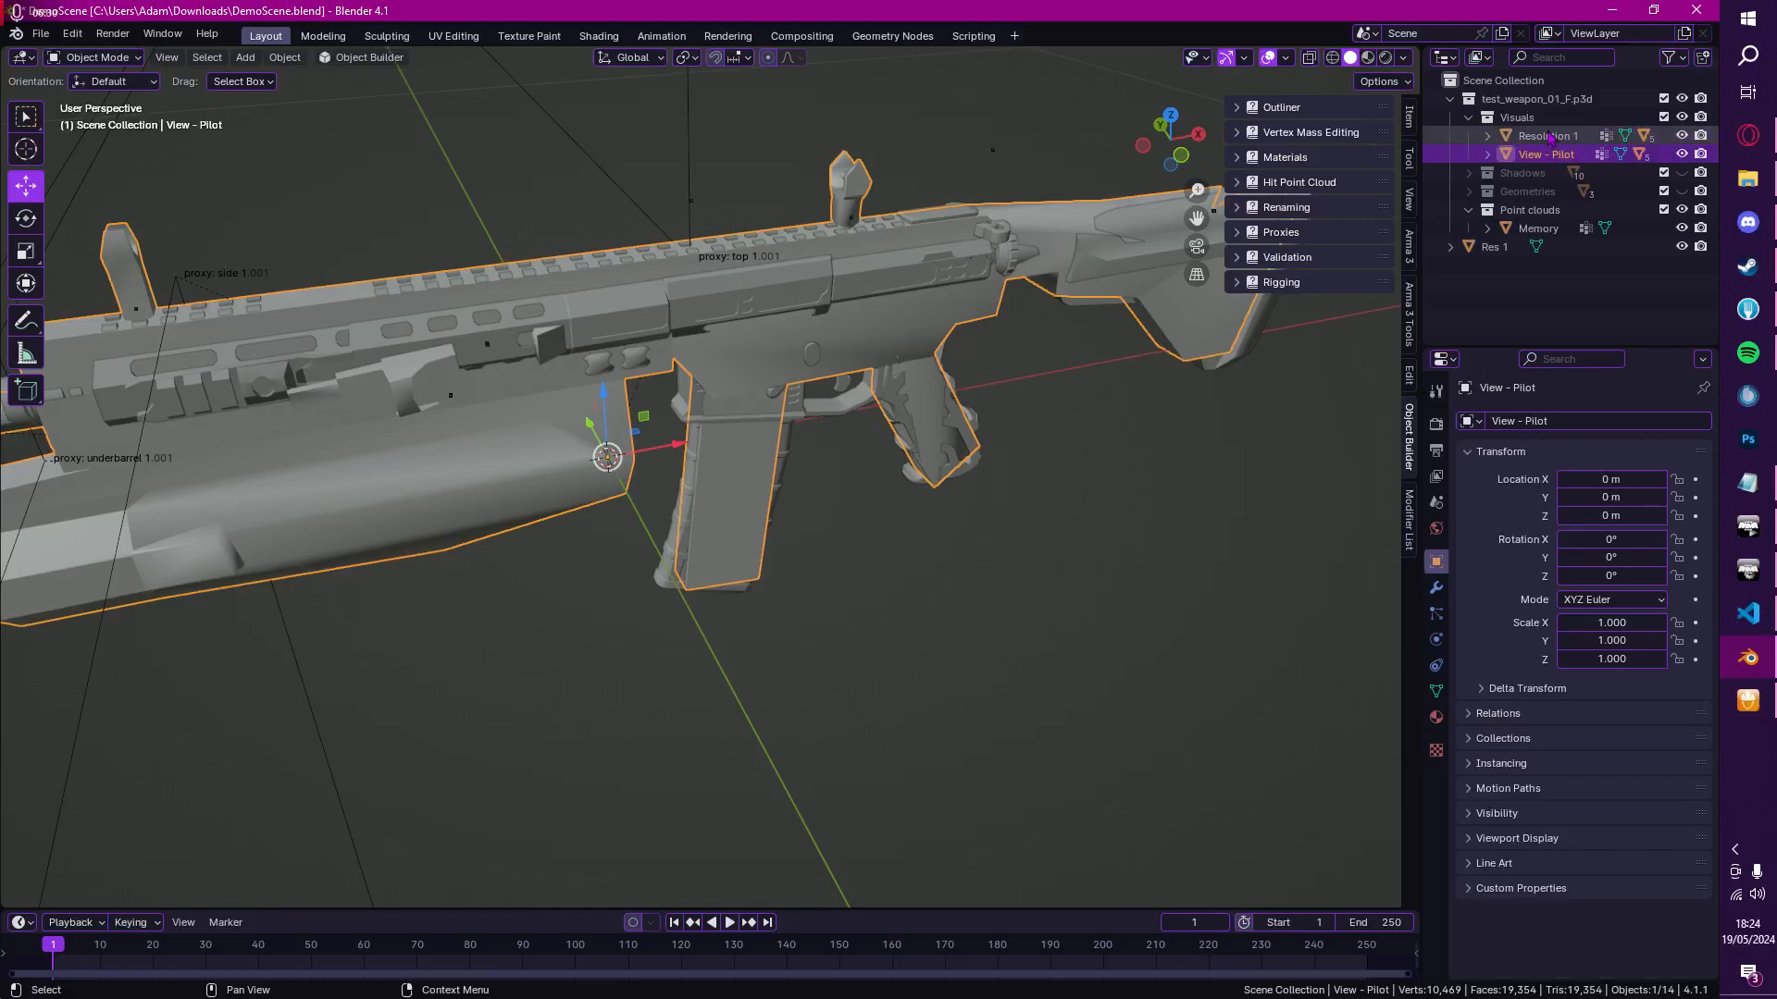
drag(1490, 247, 1527, 118)
click(1543, 154)
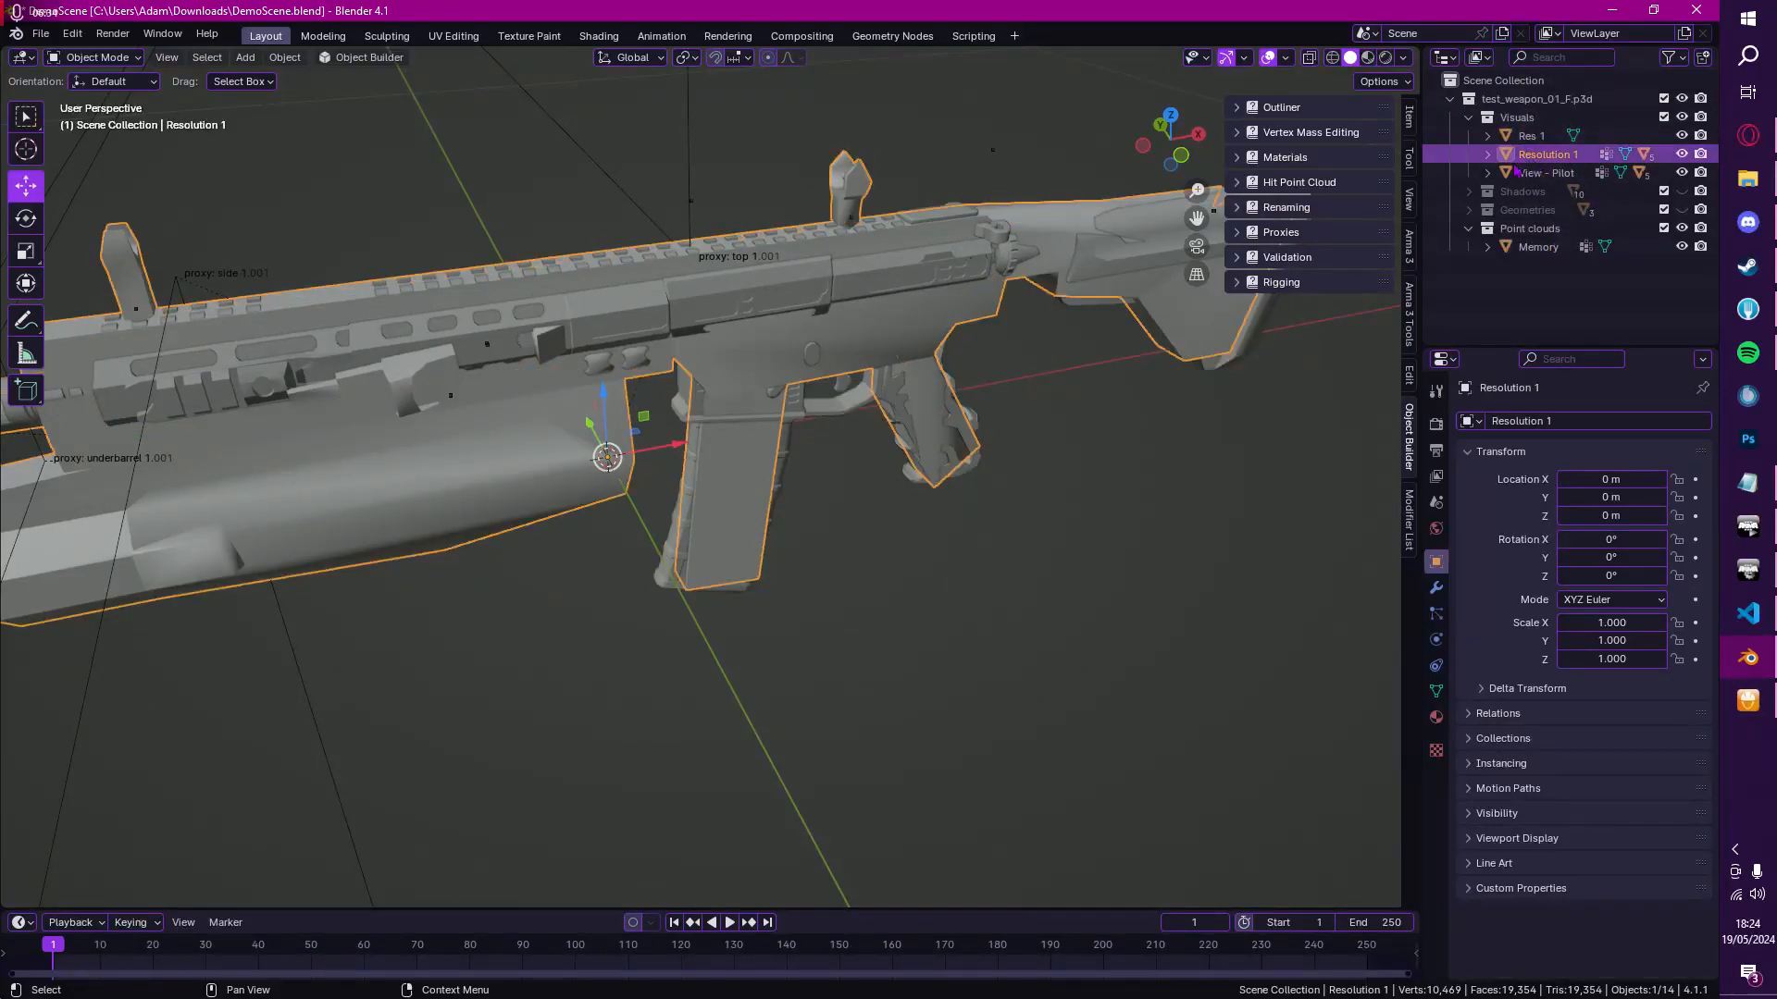
scroll(715, 311, down, 4)
middle_drag(714, 311, 731, 271)
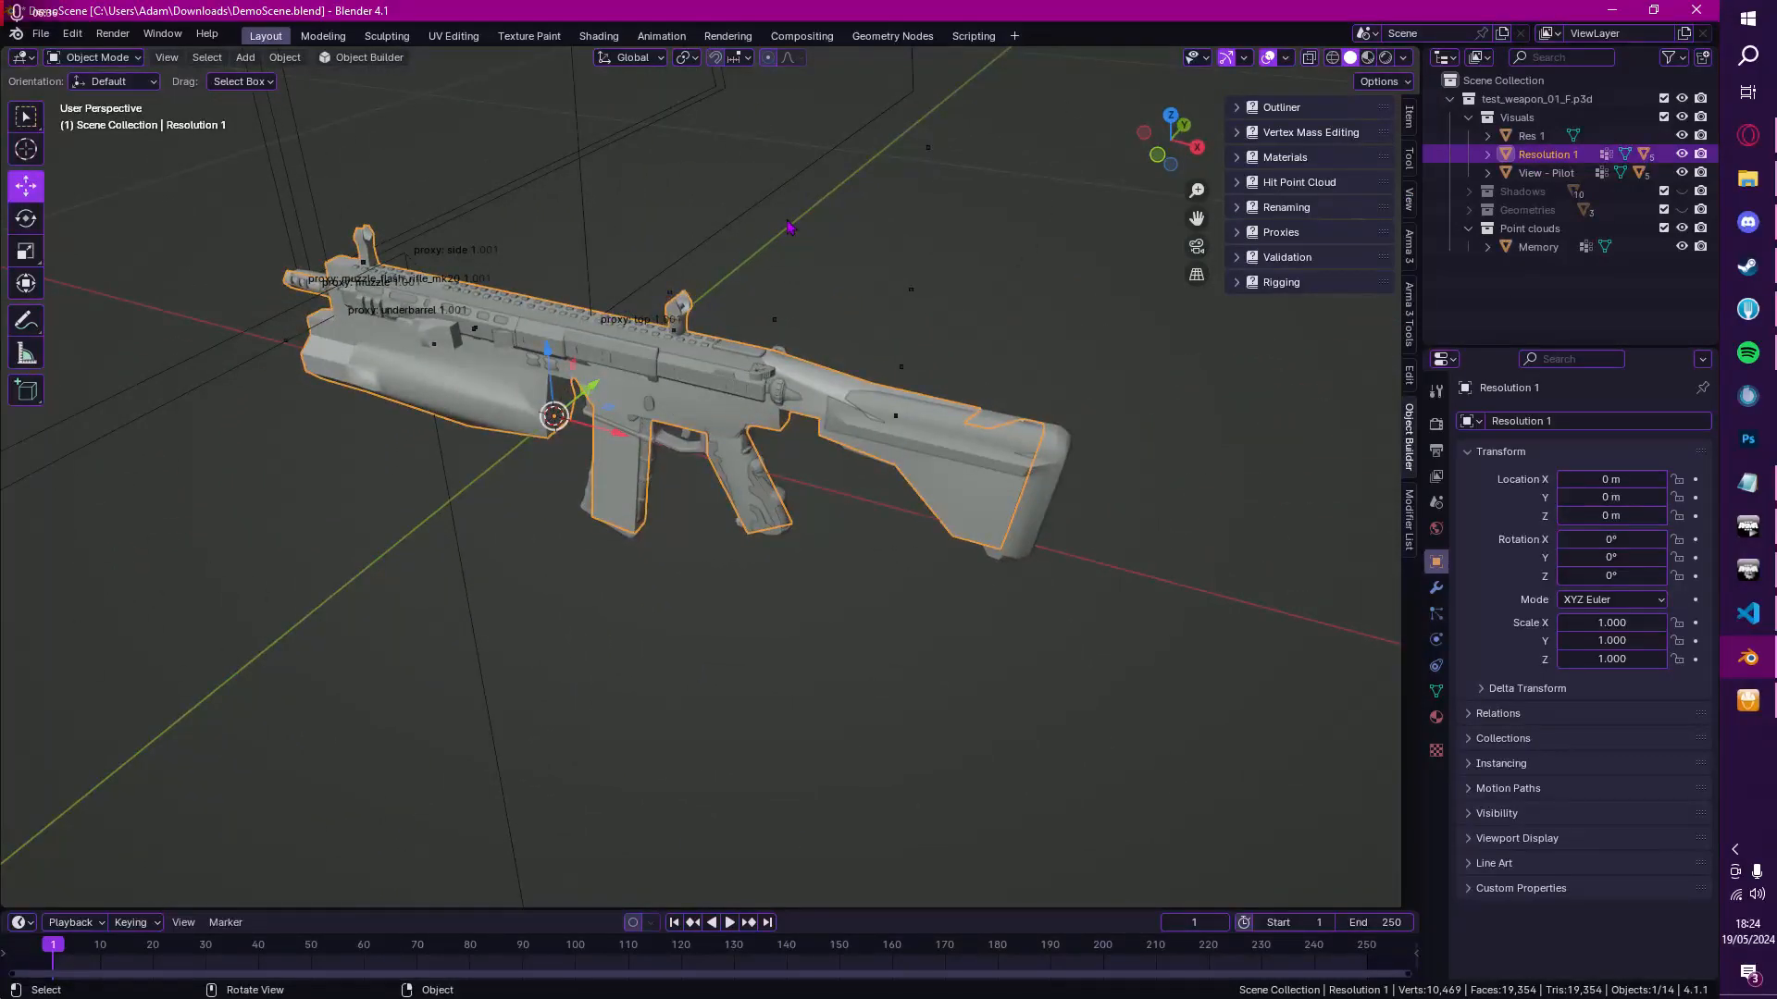
Step: Hide the sample's Resolution 1 and View - Pilot objects, then select the proxies around the rifle's barrel
click(1682, 153)
click(1682, 172)
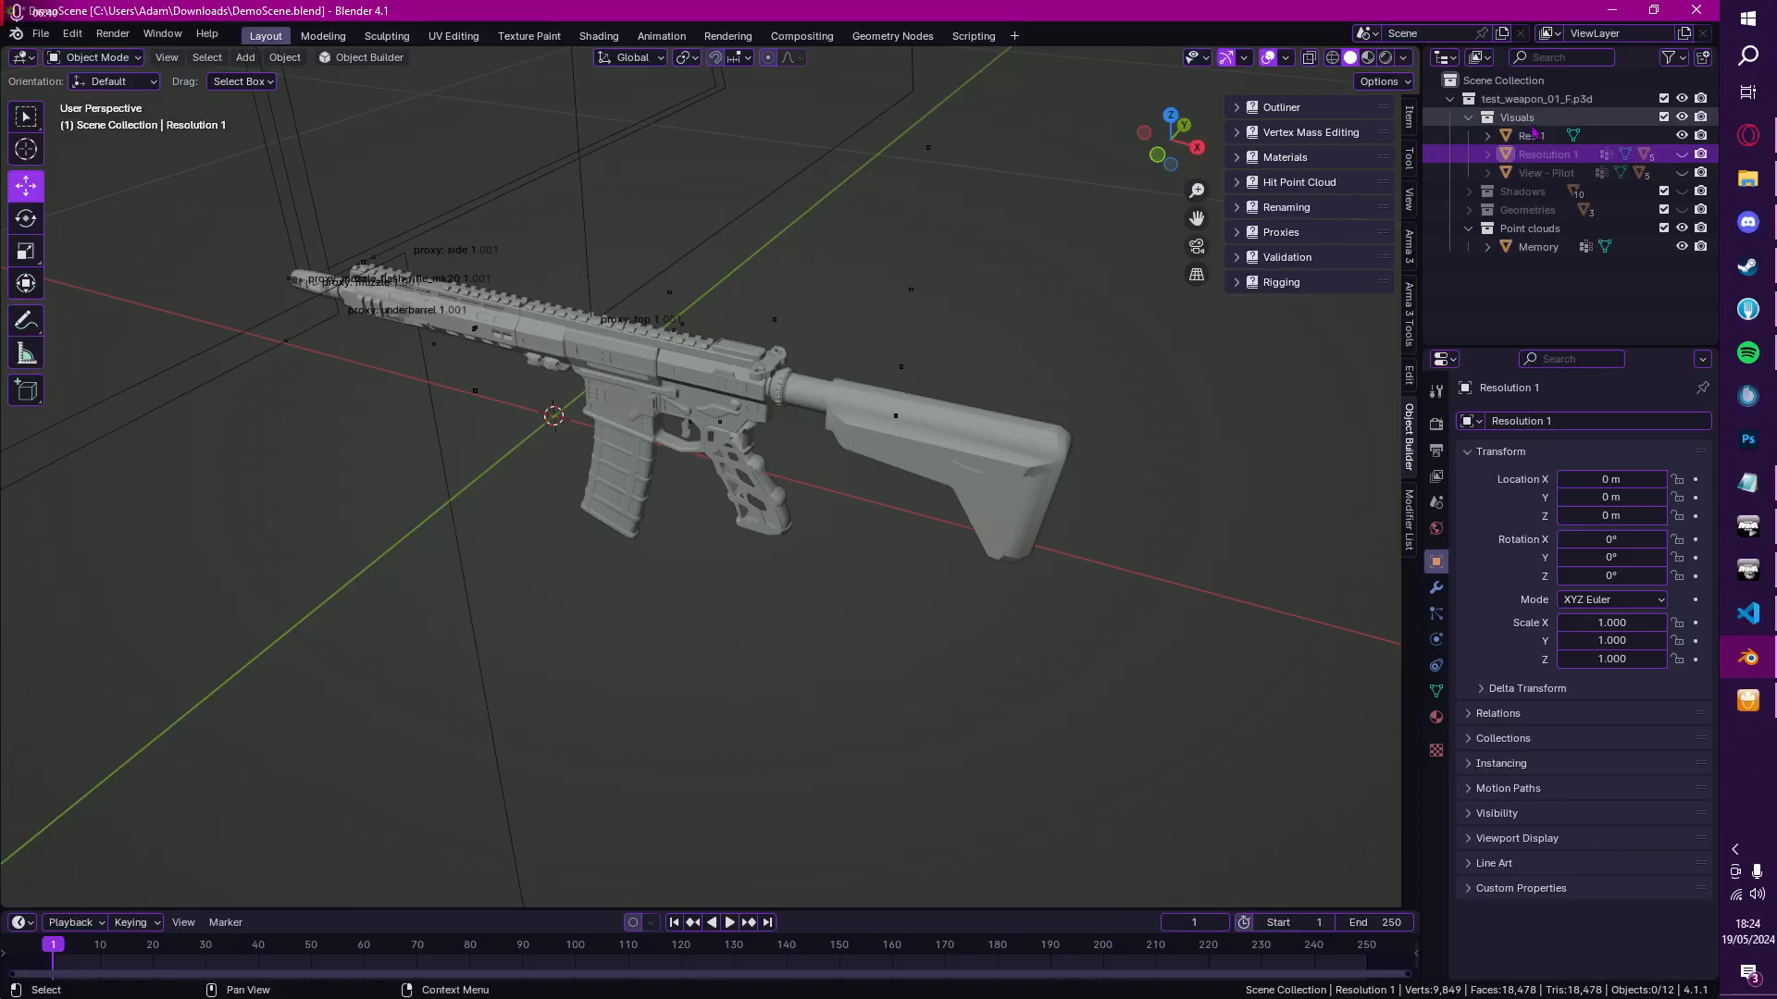
click(654, 369)
scroll(654, 360, down, 4)
click(424, 242)
drag(425, 236, 666, 319)
middle_drag(666, 319, 777, 305)
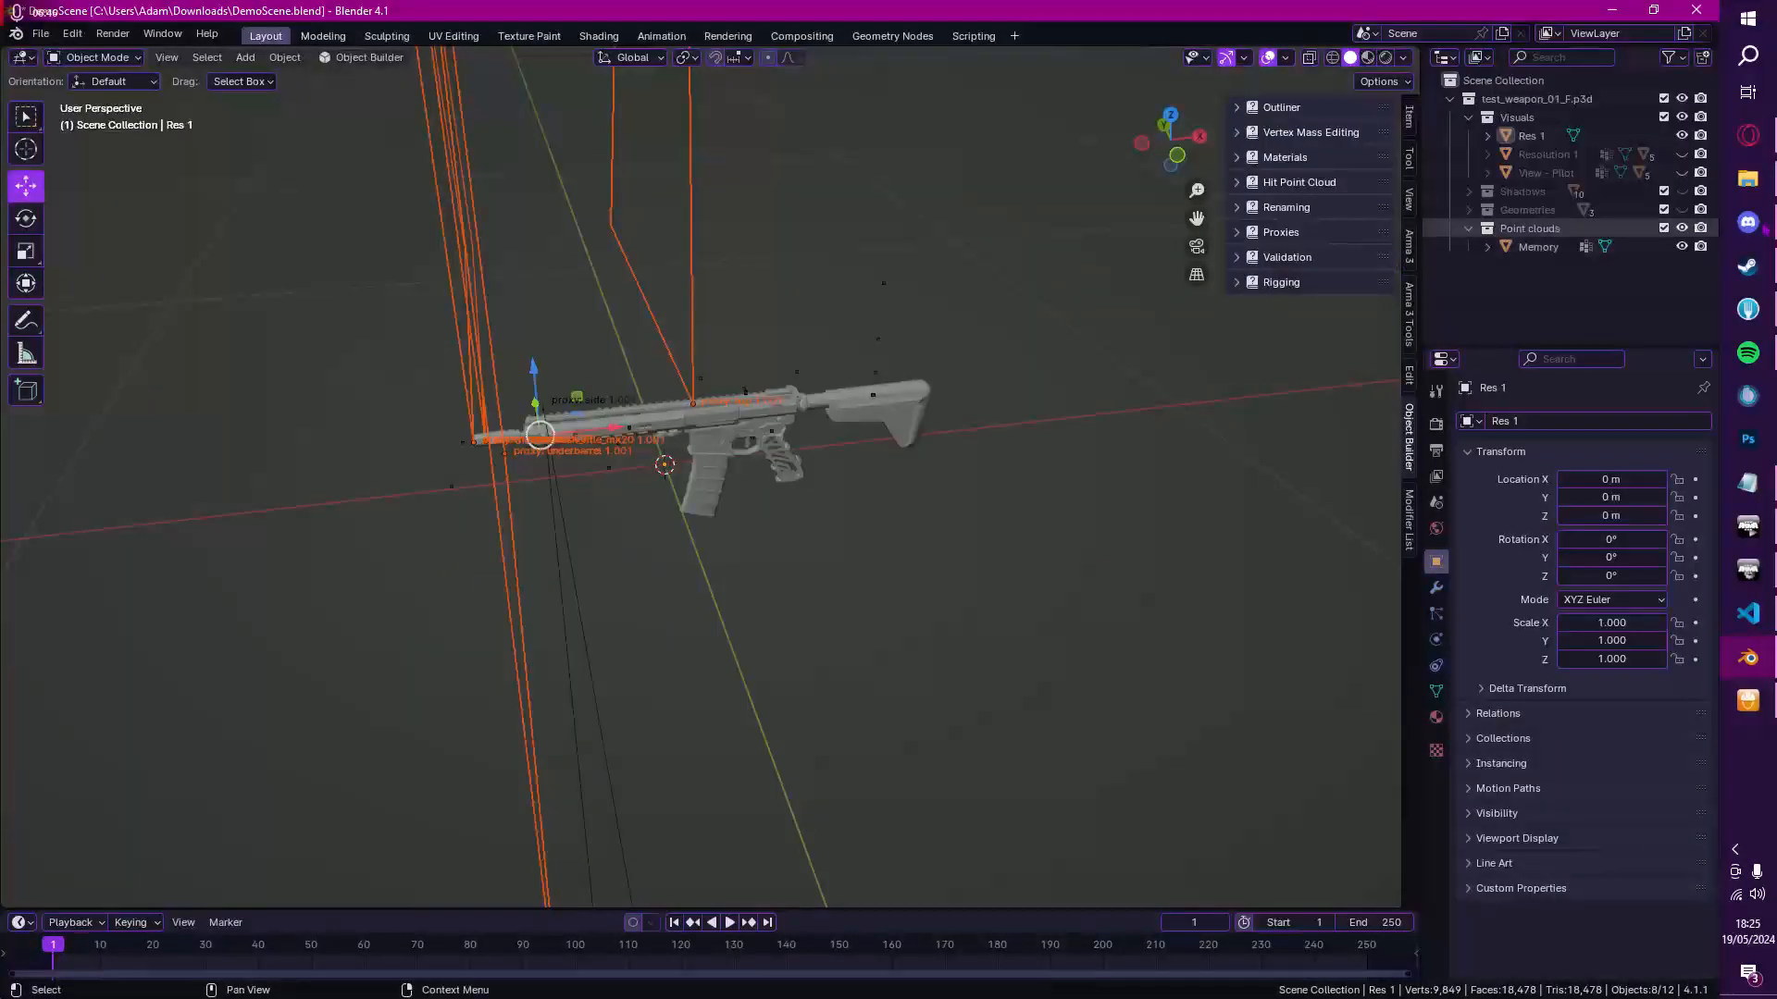
Step: Delete the sample's Resolution 1 object and its leftover proxies from muzzle 1 through underbarrel 1
click(1554, 157)
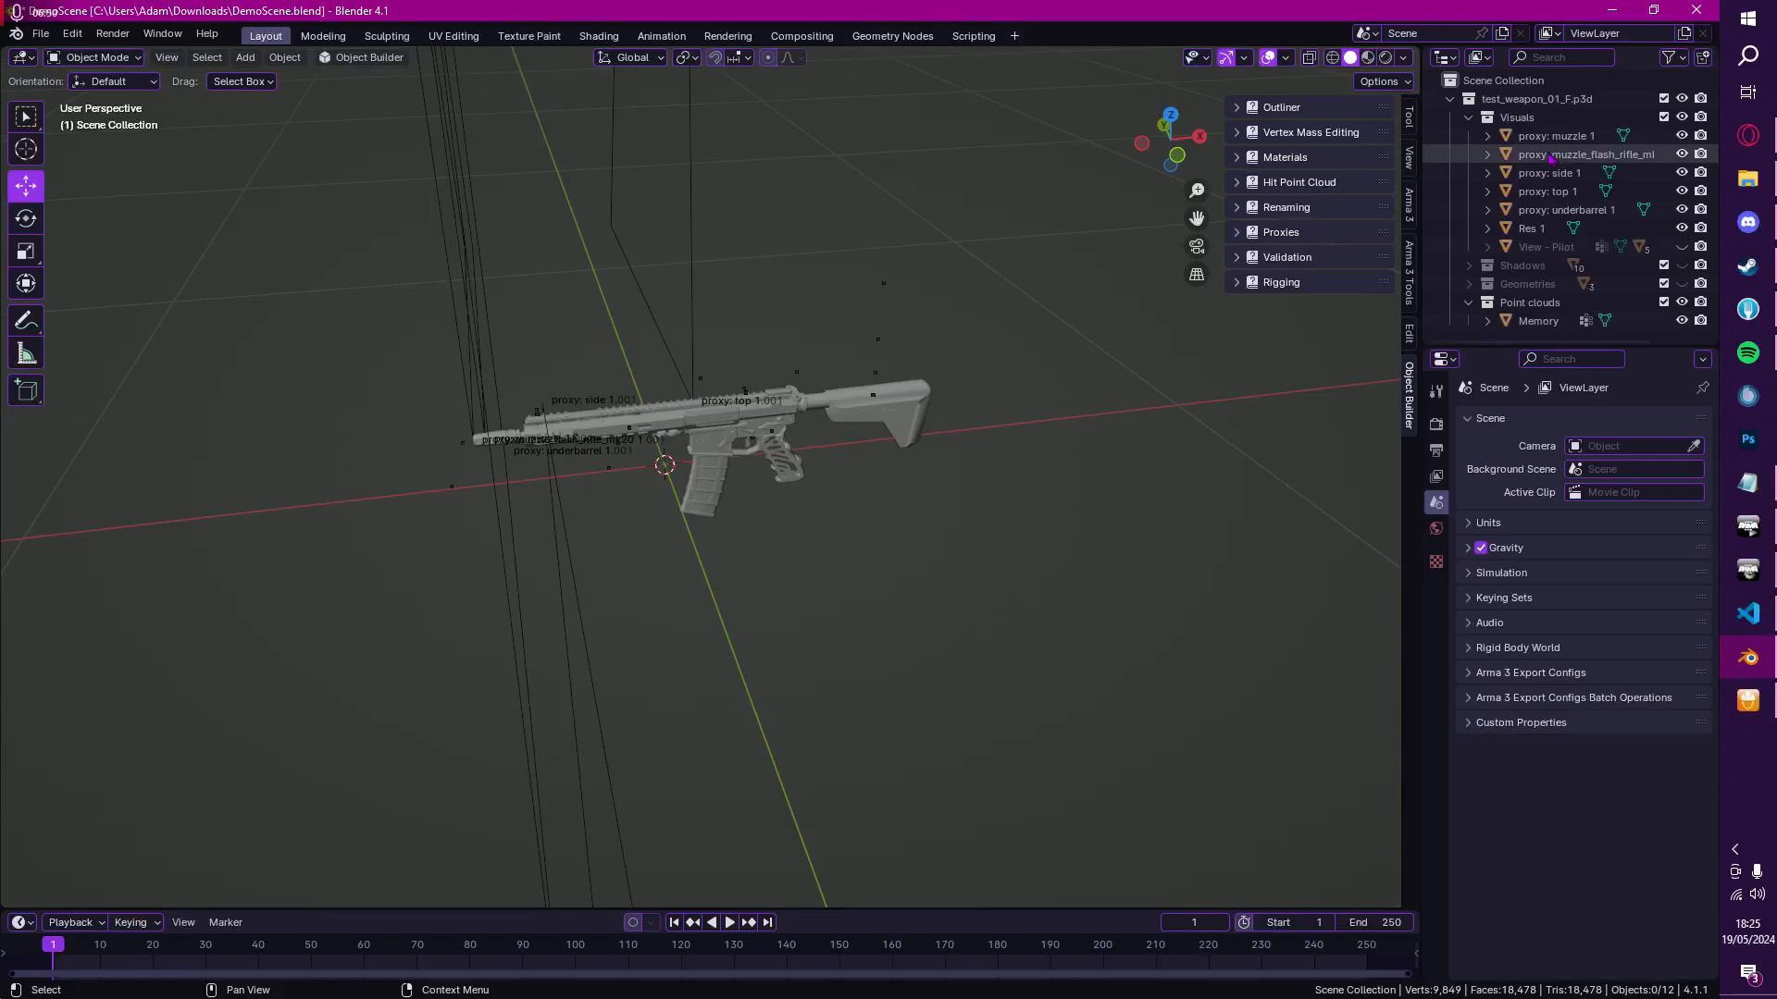
click(1554, 136)
shift+click(1555, 210)
key(x)
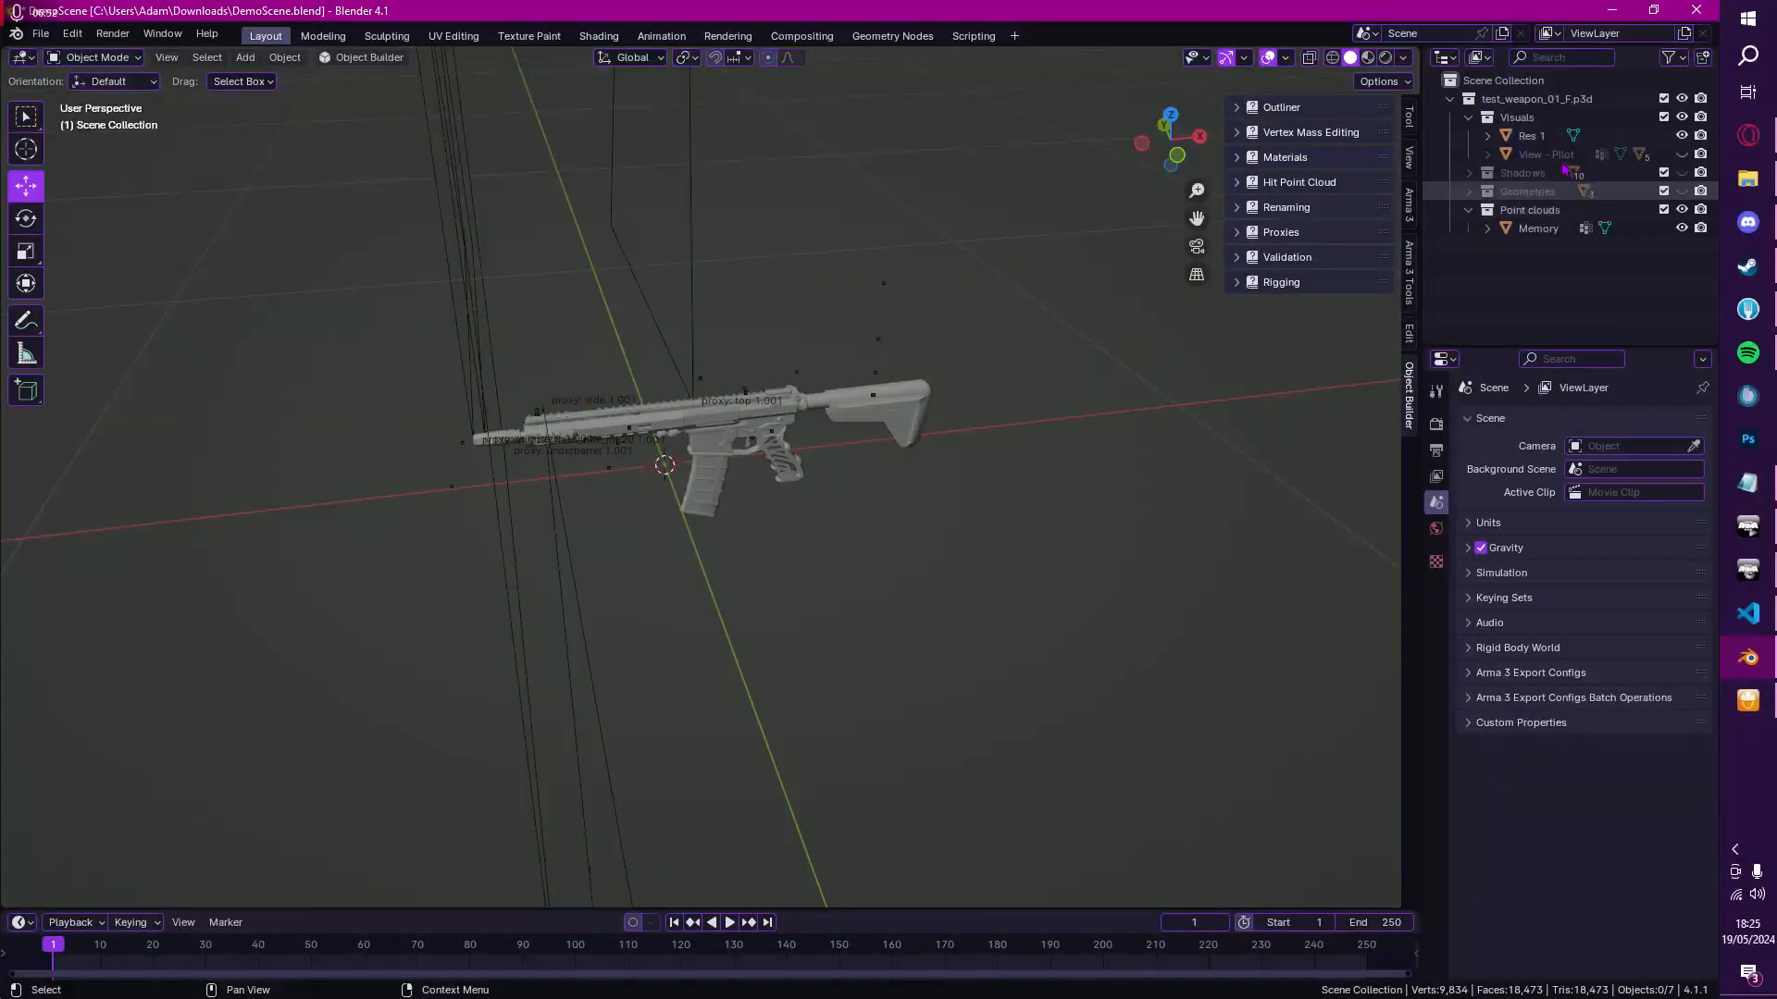
Step: Delete the View - Pilot object and its leftover proxies from muzzle 1.001 through underbarrel 1.001
click(1551, 155)
right_click(1547, 155)
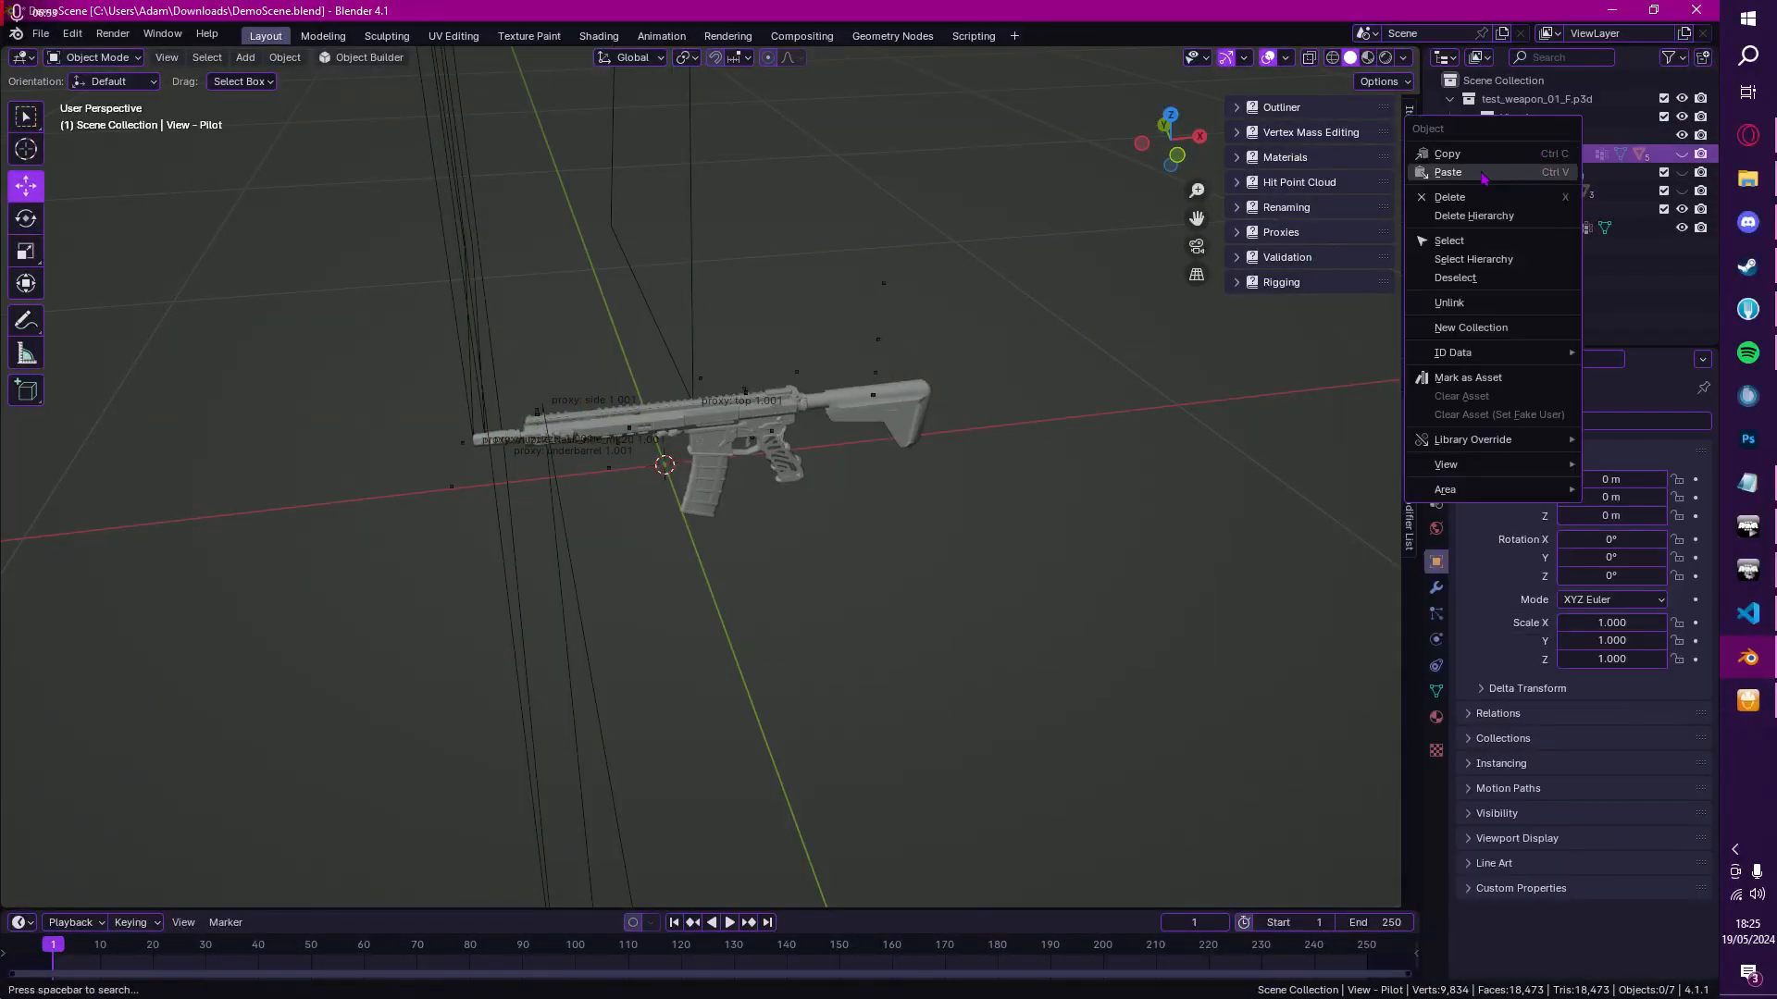
click(1465, 245)
click(1526, 154)
key(x)
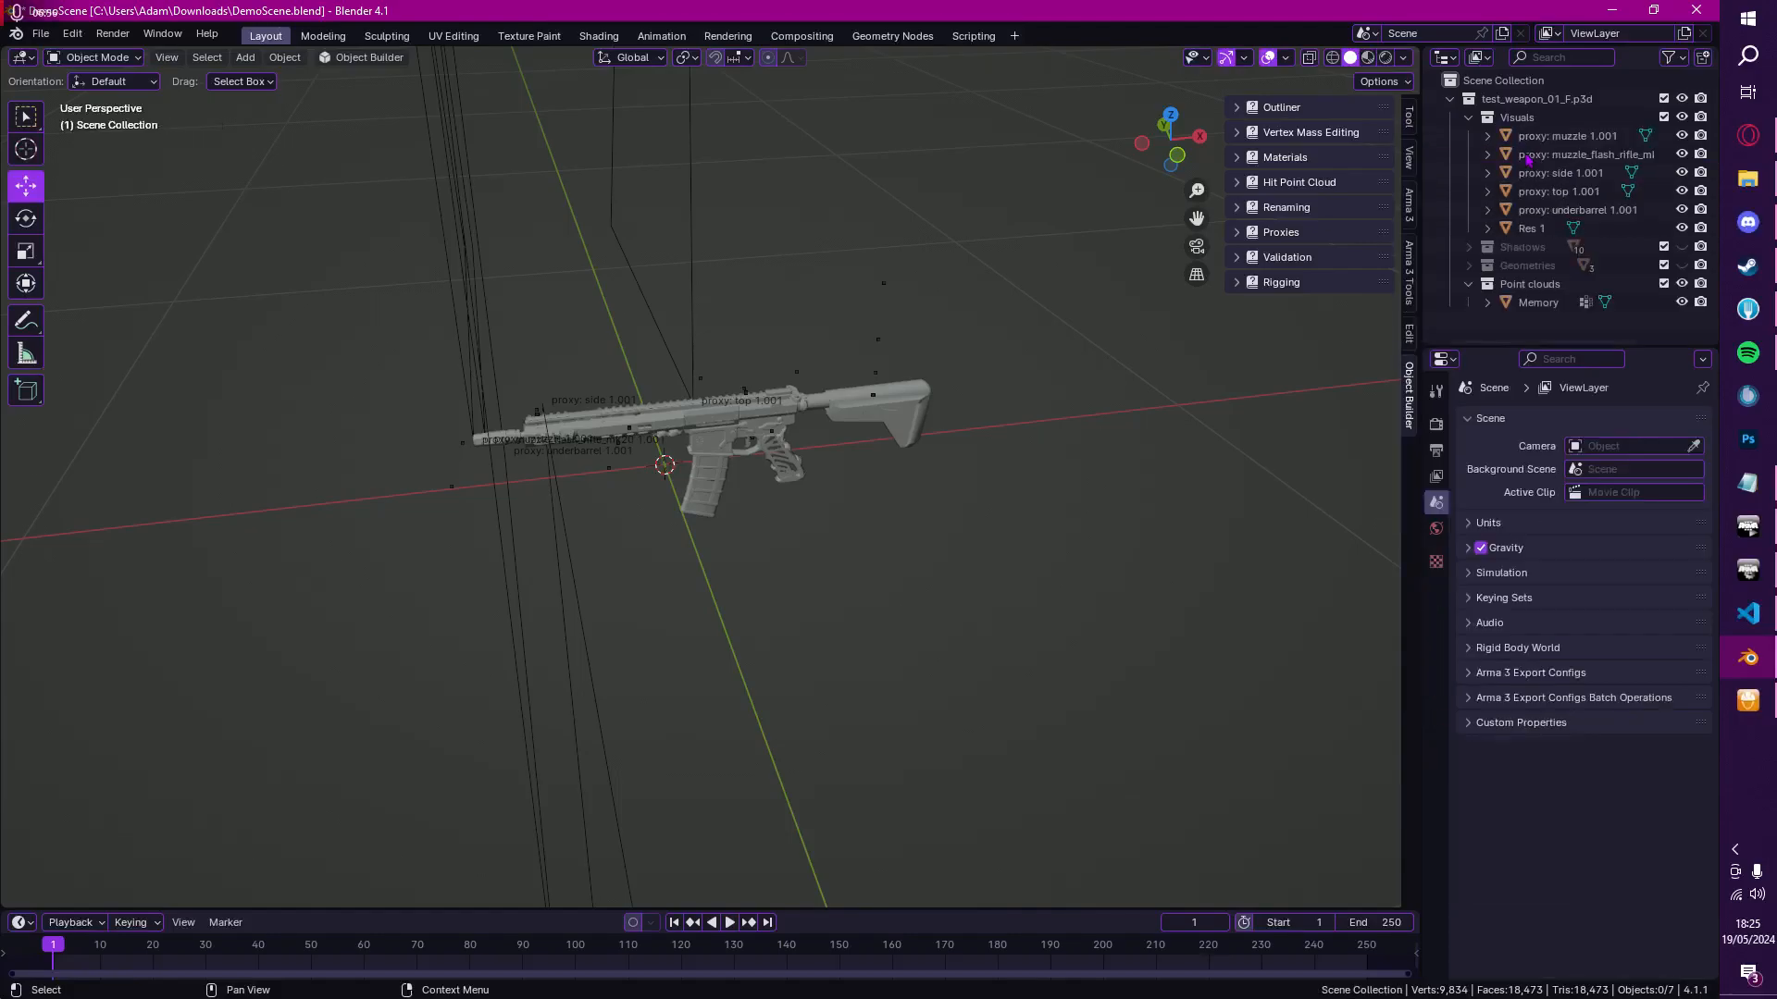
click(1536, 136)
shift+click(1546, 211)
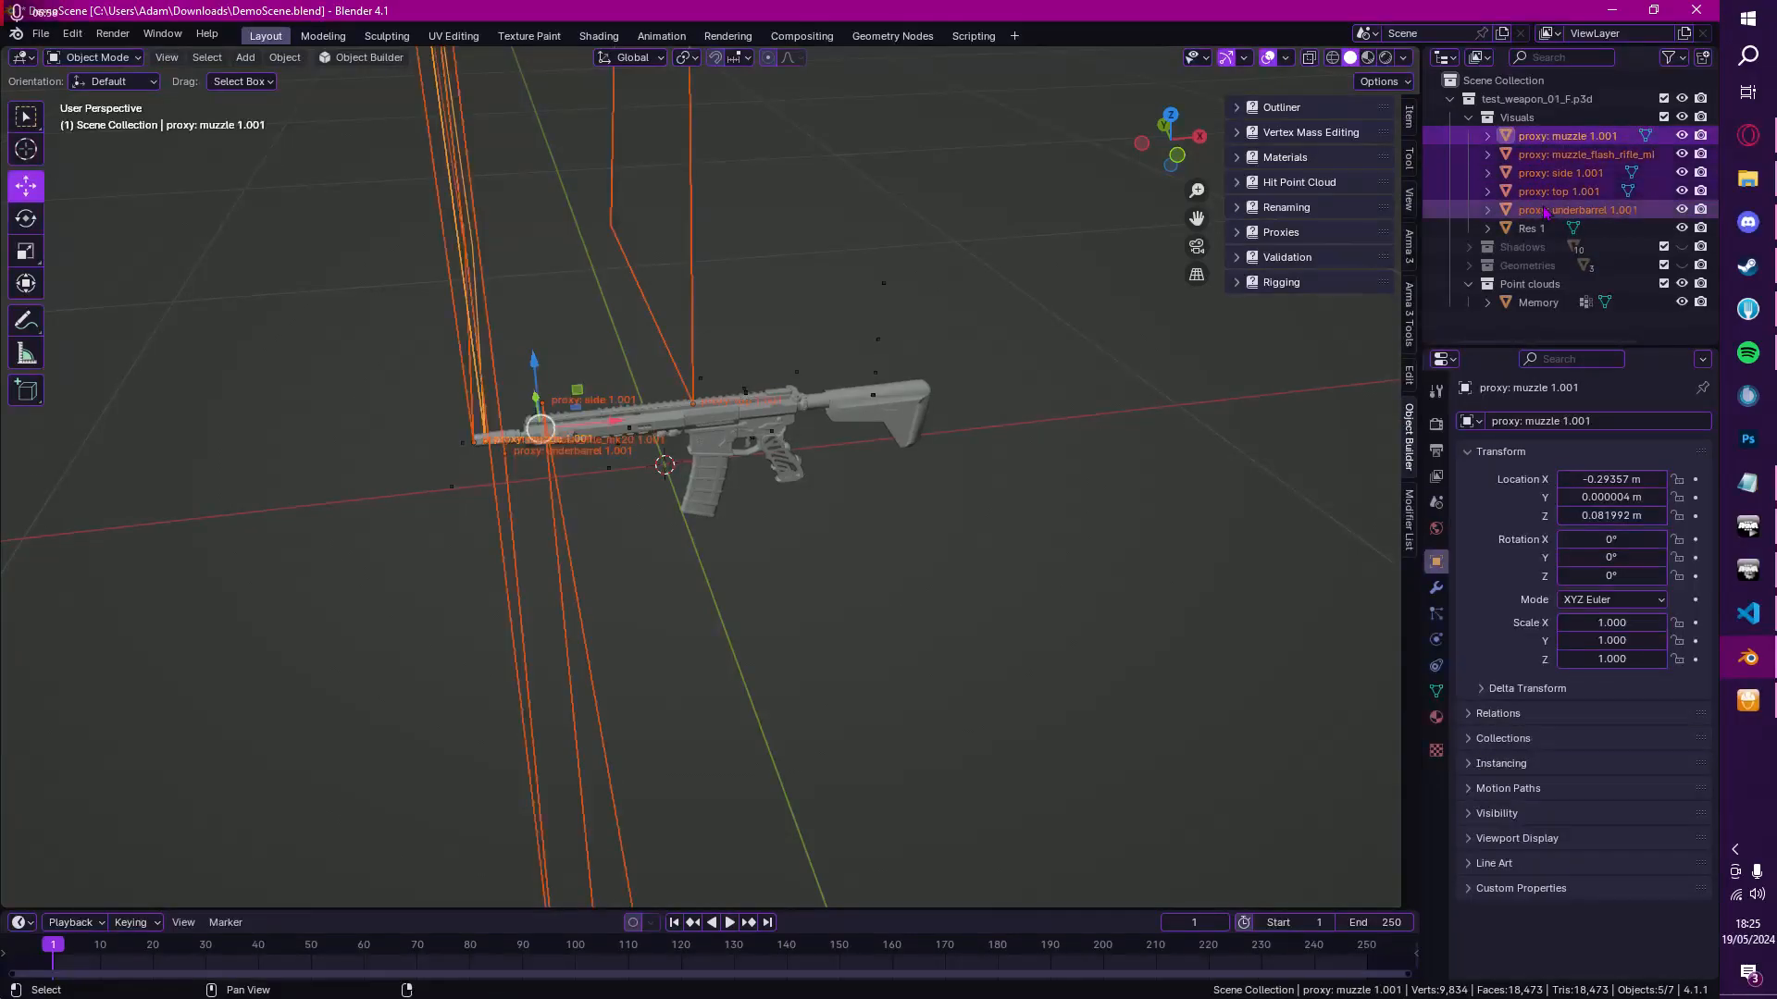
key(x)
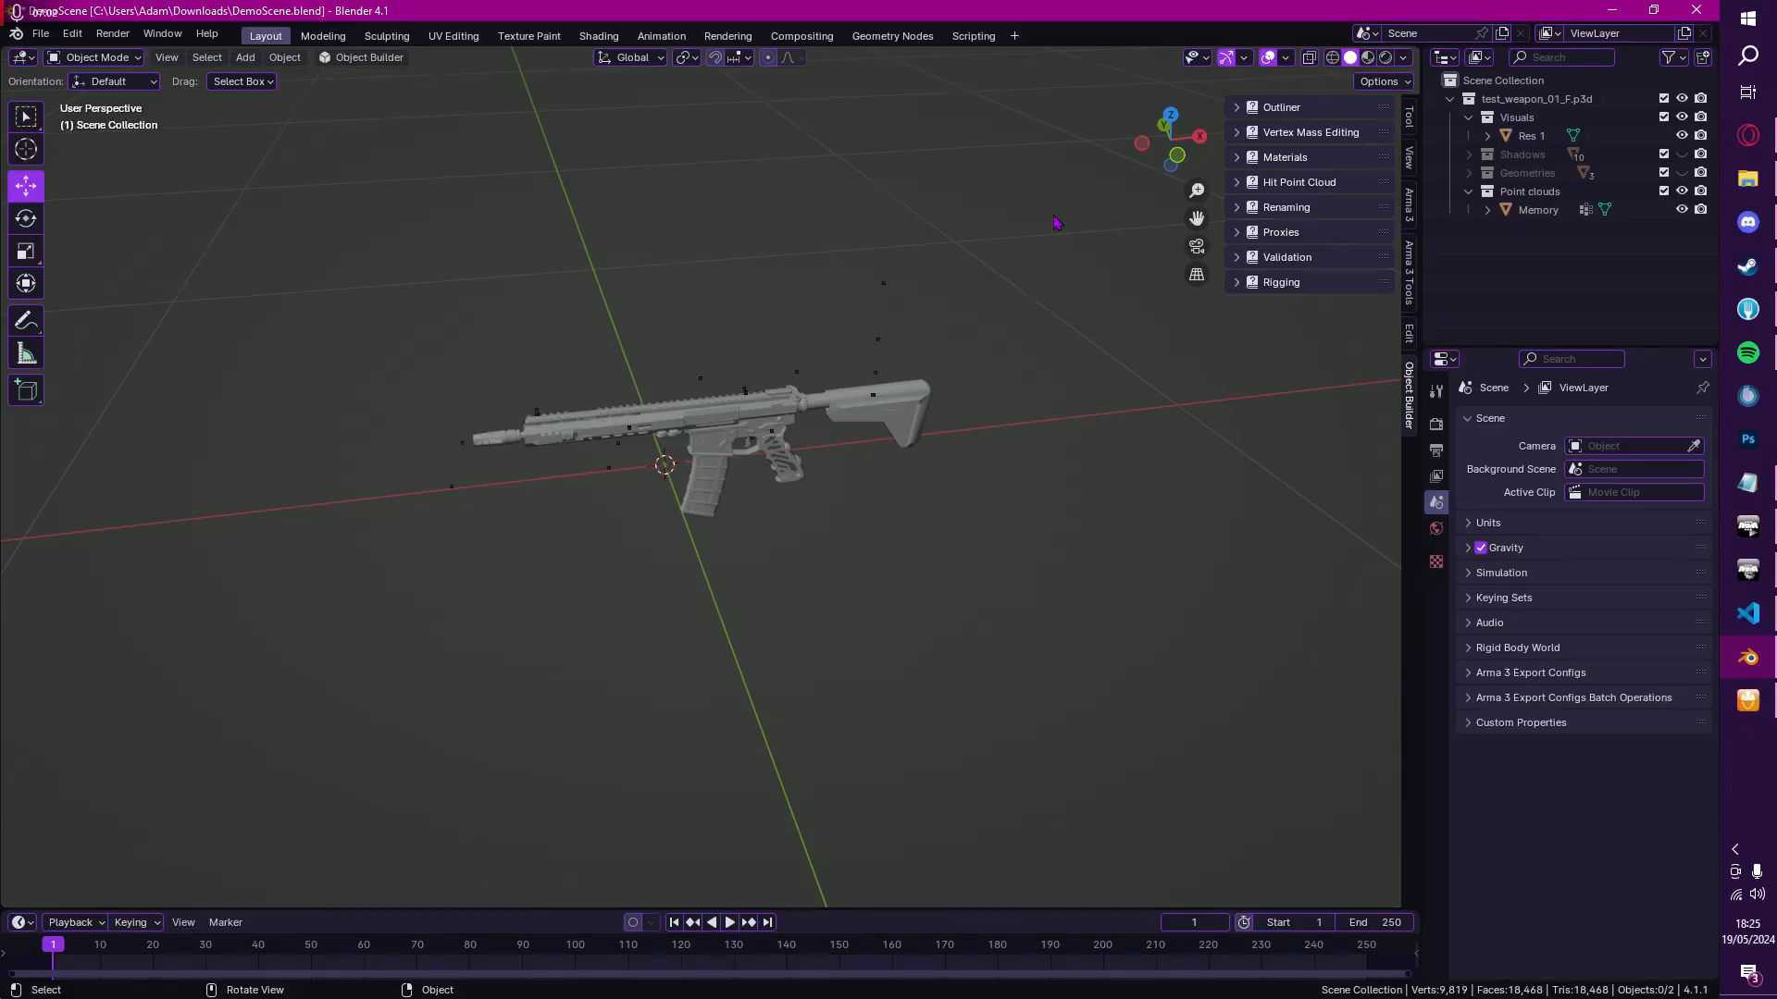
Step: Show the Object Builder proxy tools, select Res 1 and mark its mesh as a P3D LOD
click(1280, 232)
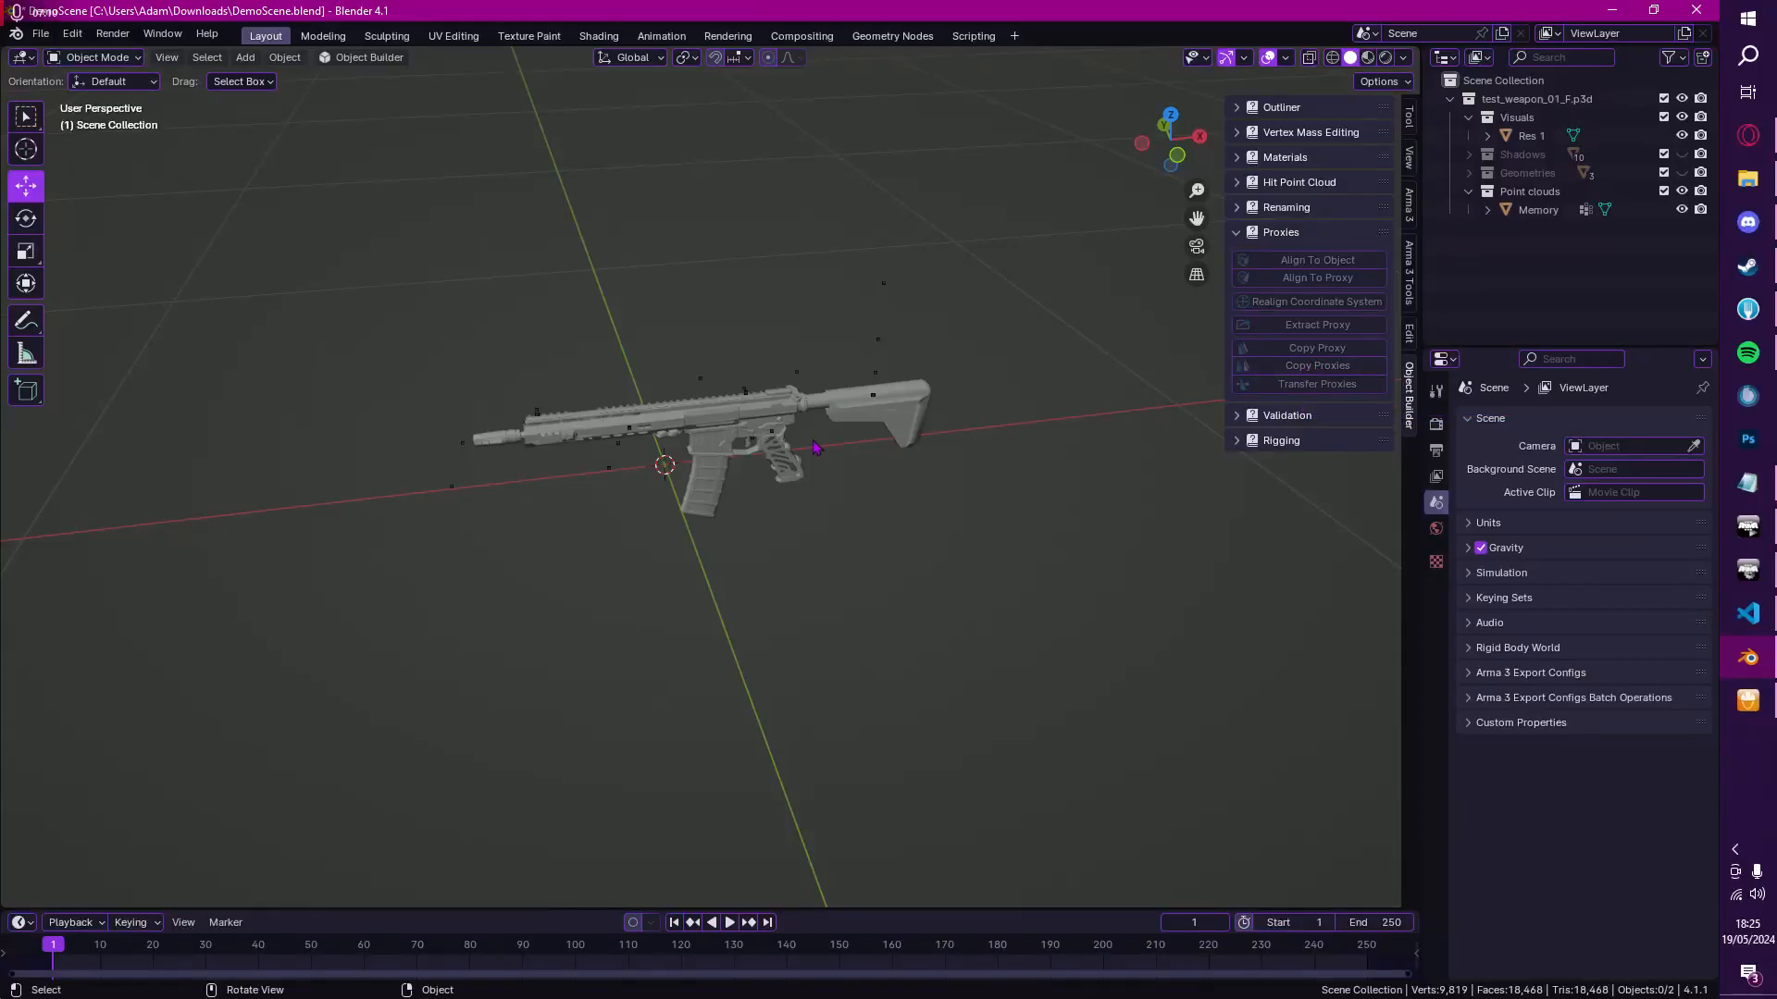
middle_drag(745, 453, 639, 393)
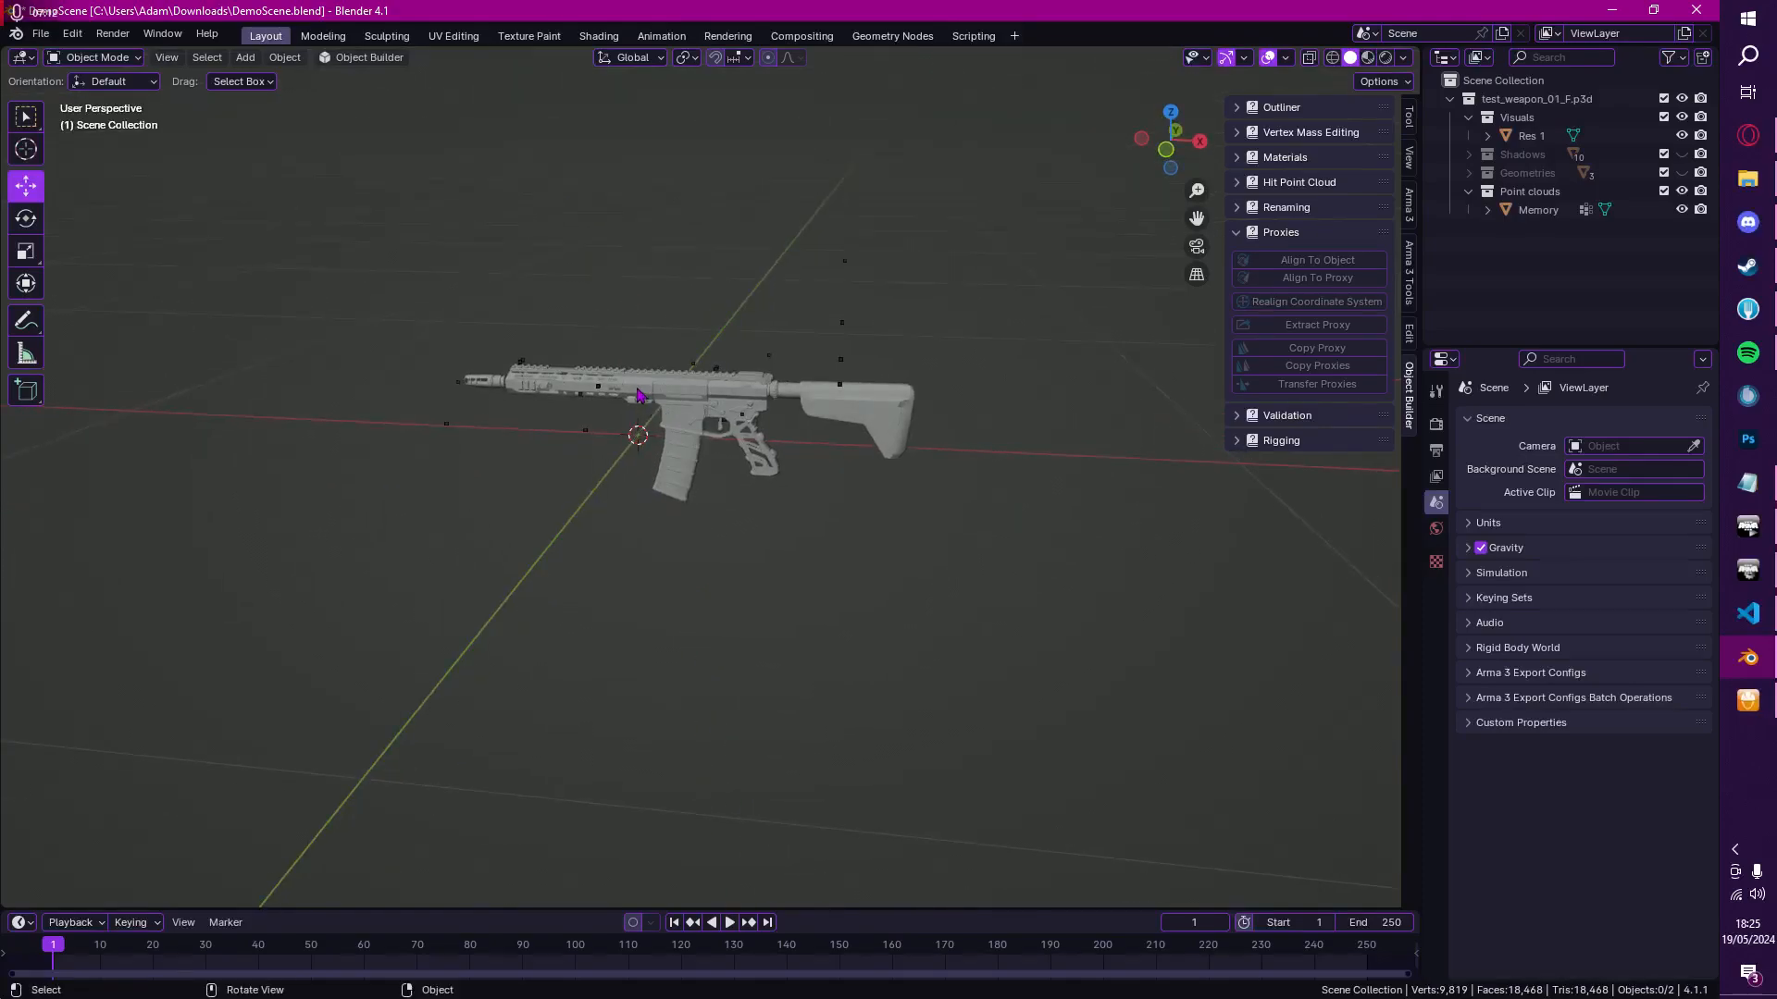
click(842, 323)
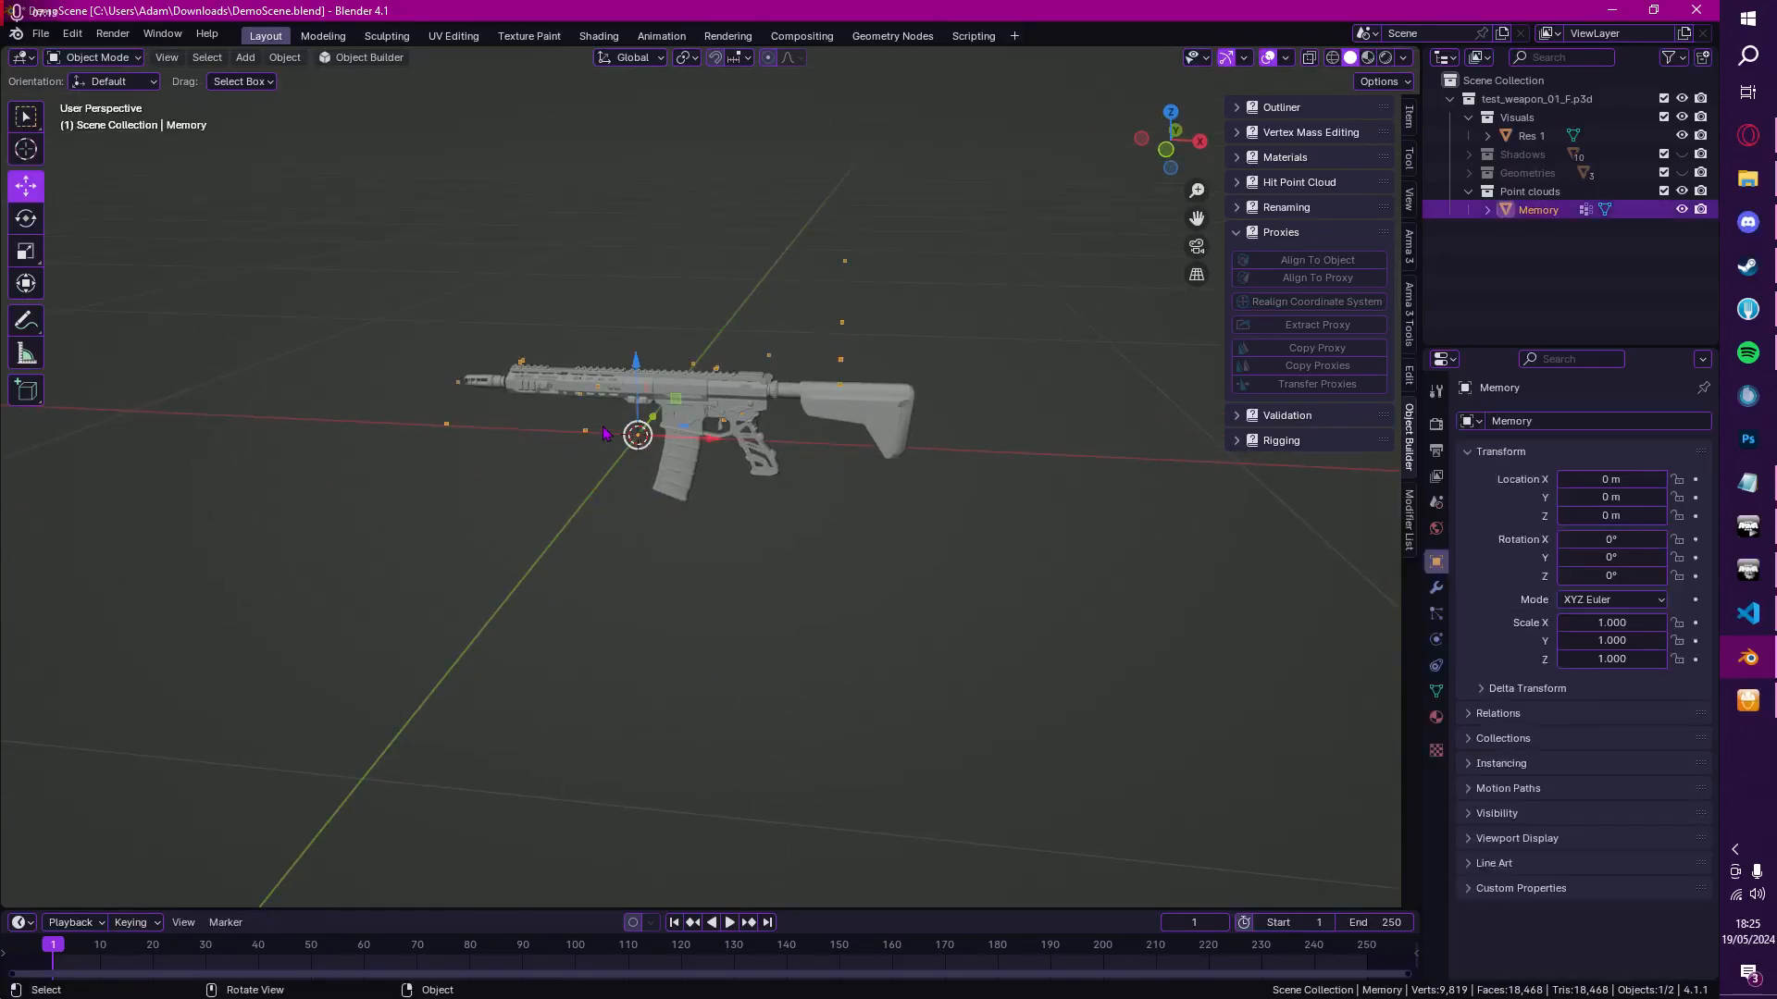
click(607, 380)
middle_drag(607, 380, 658, 385)
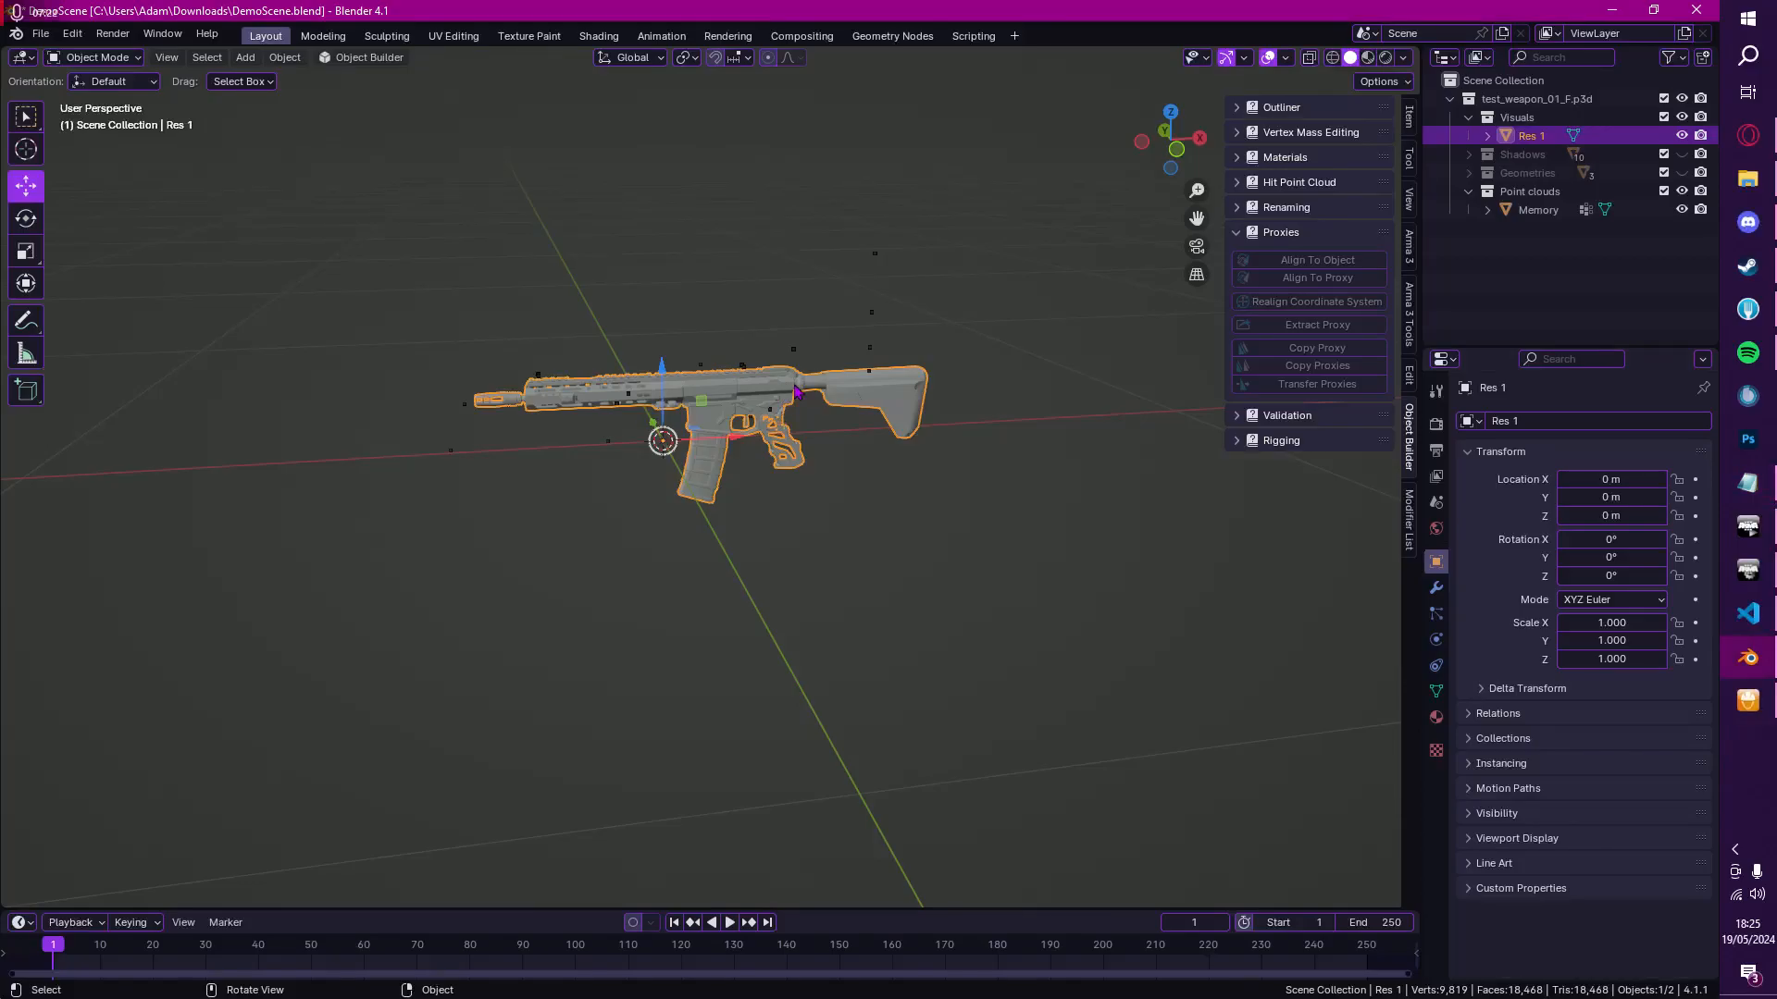
middle_drag(777, 396, 706, 428)
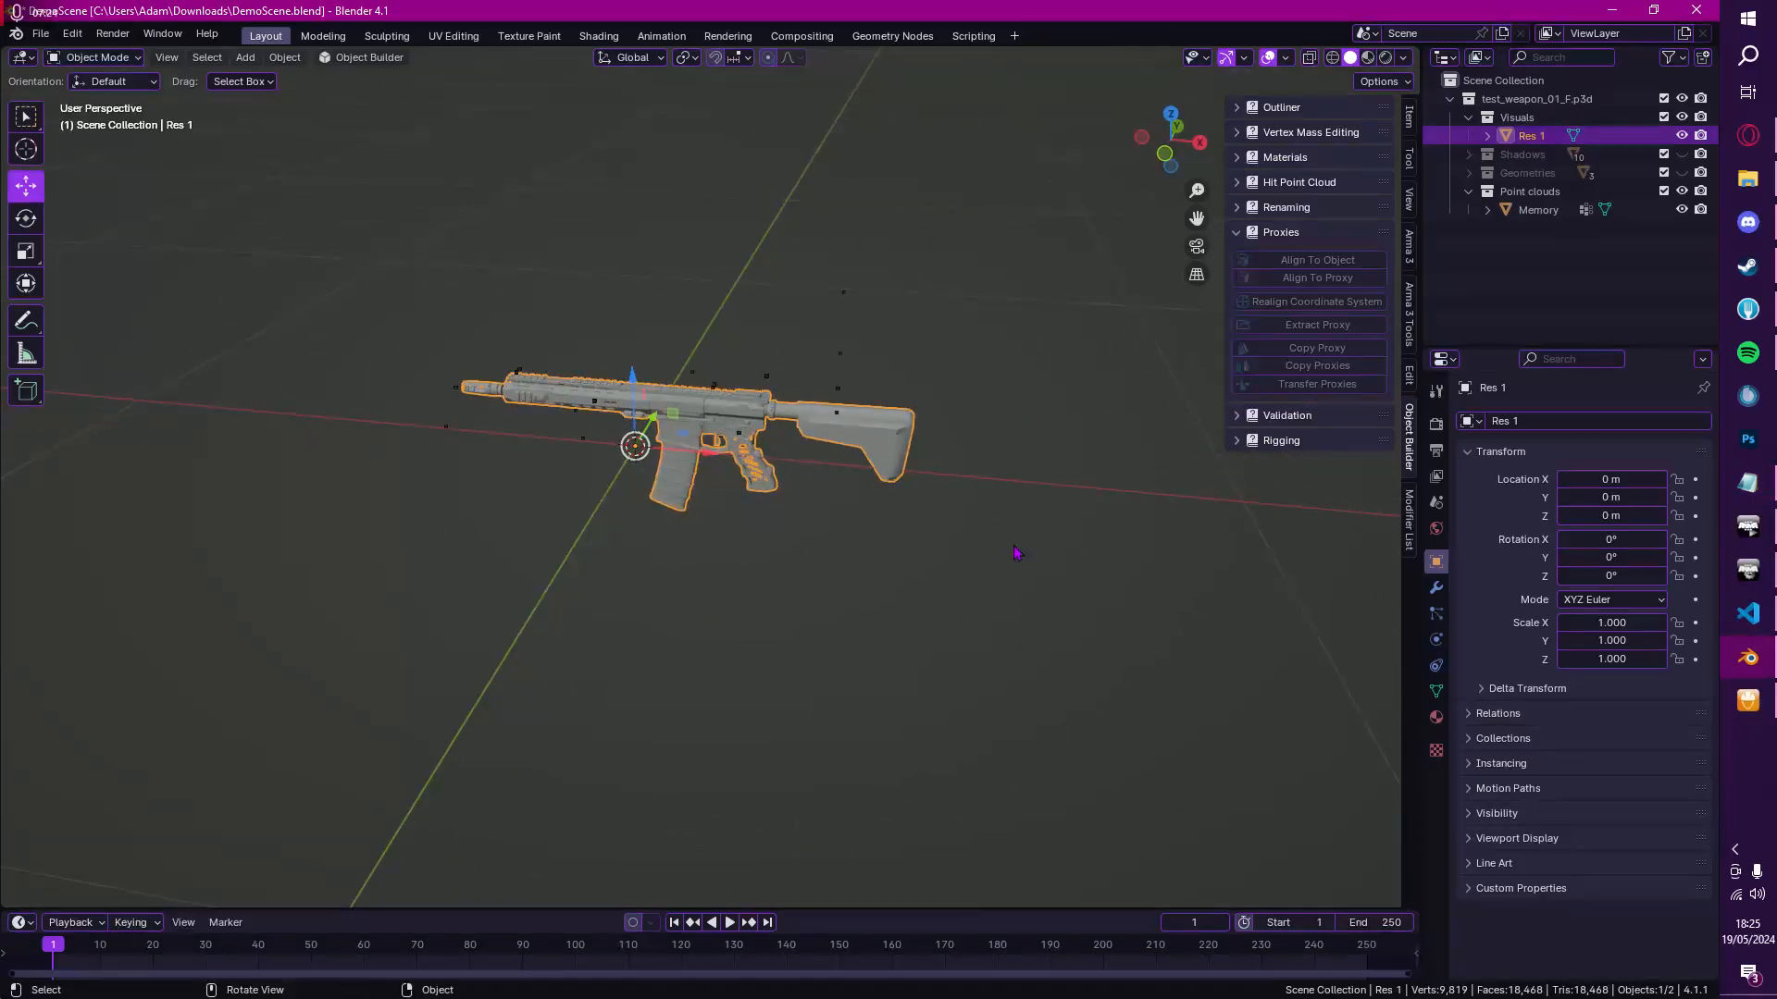
middle_drag(912, 502, 803, 408)
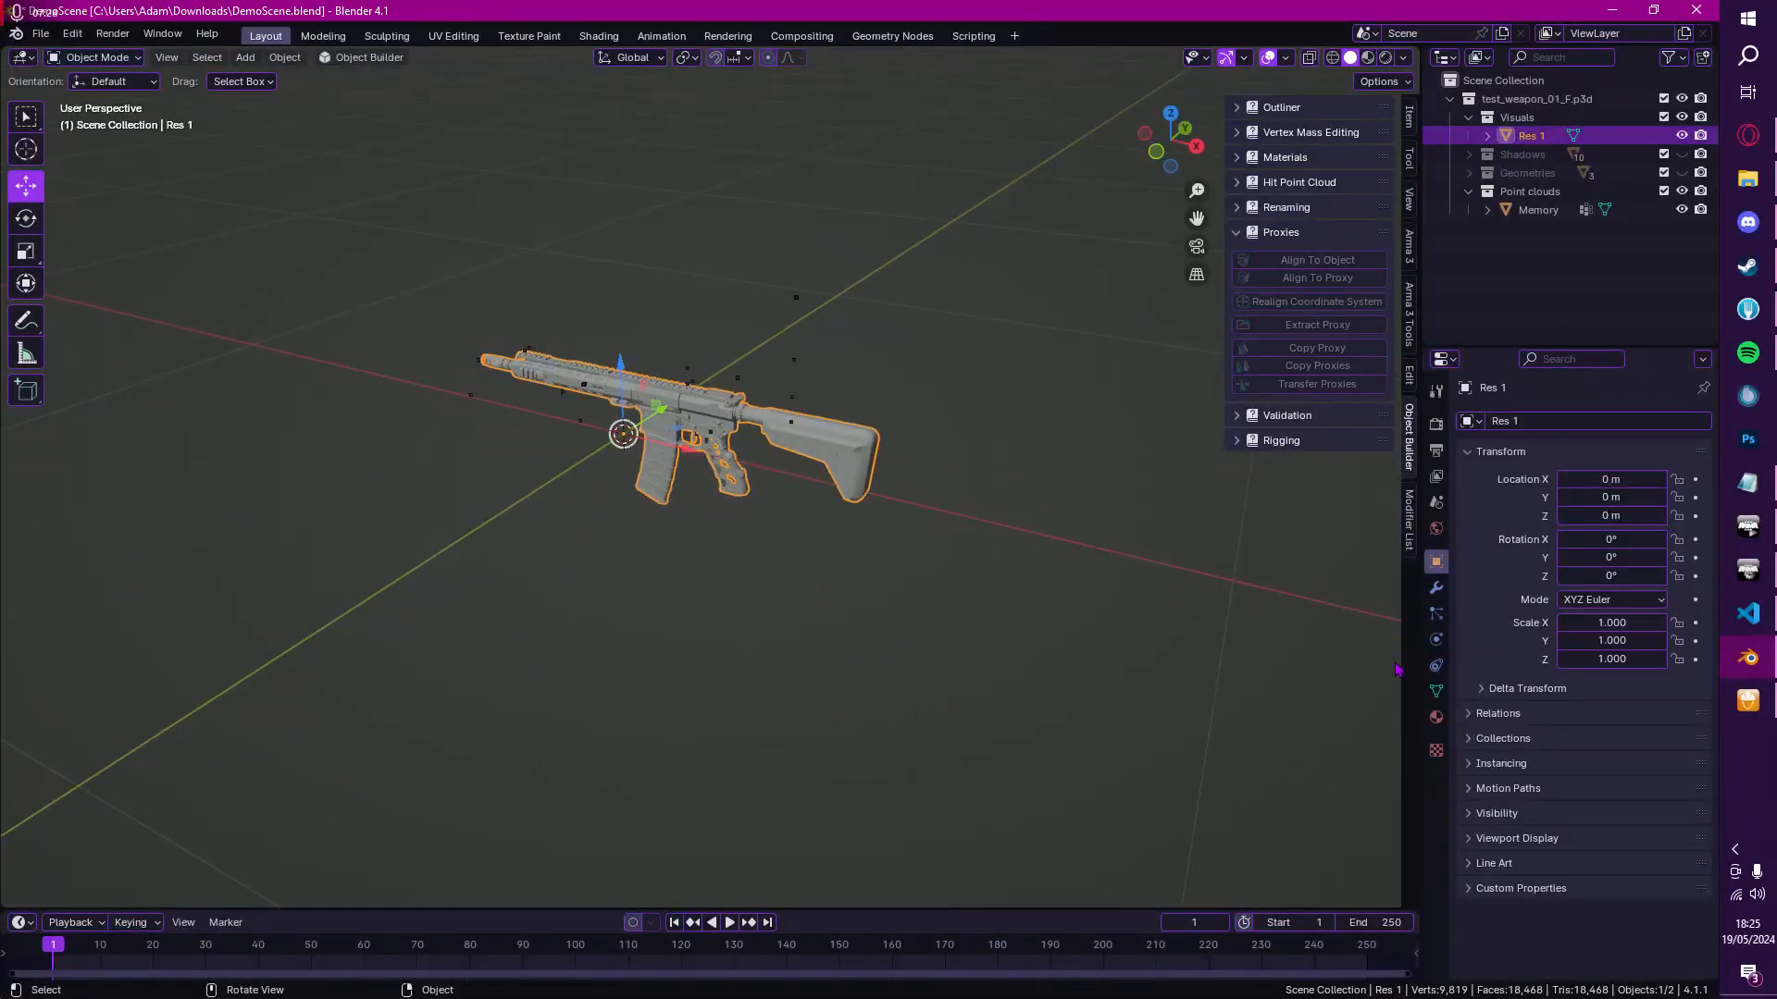
click(1436, 692)
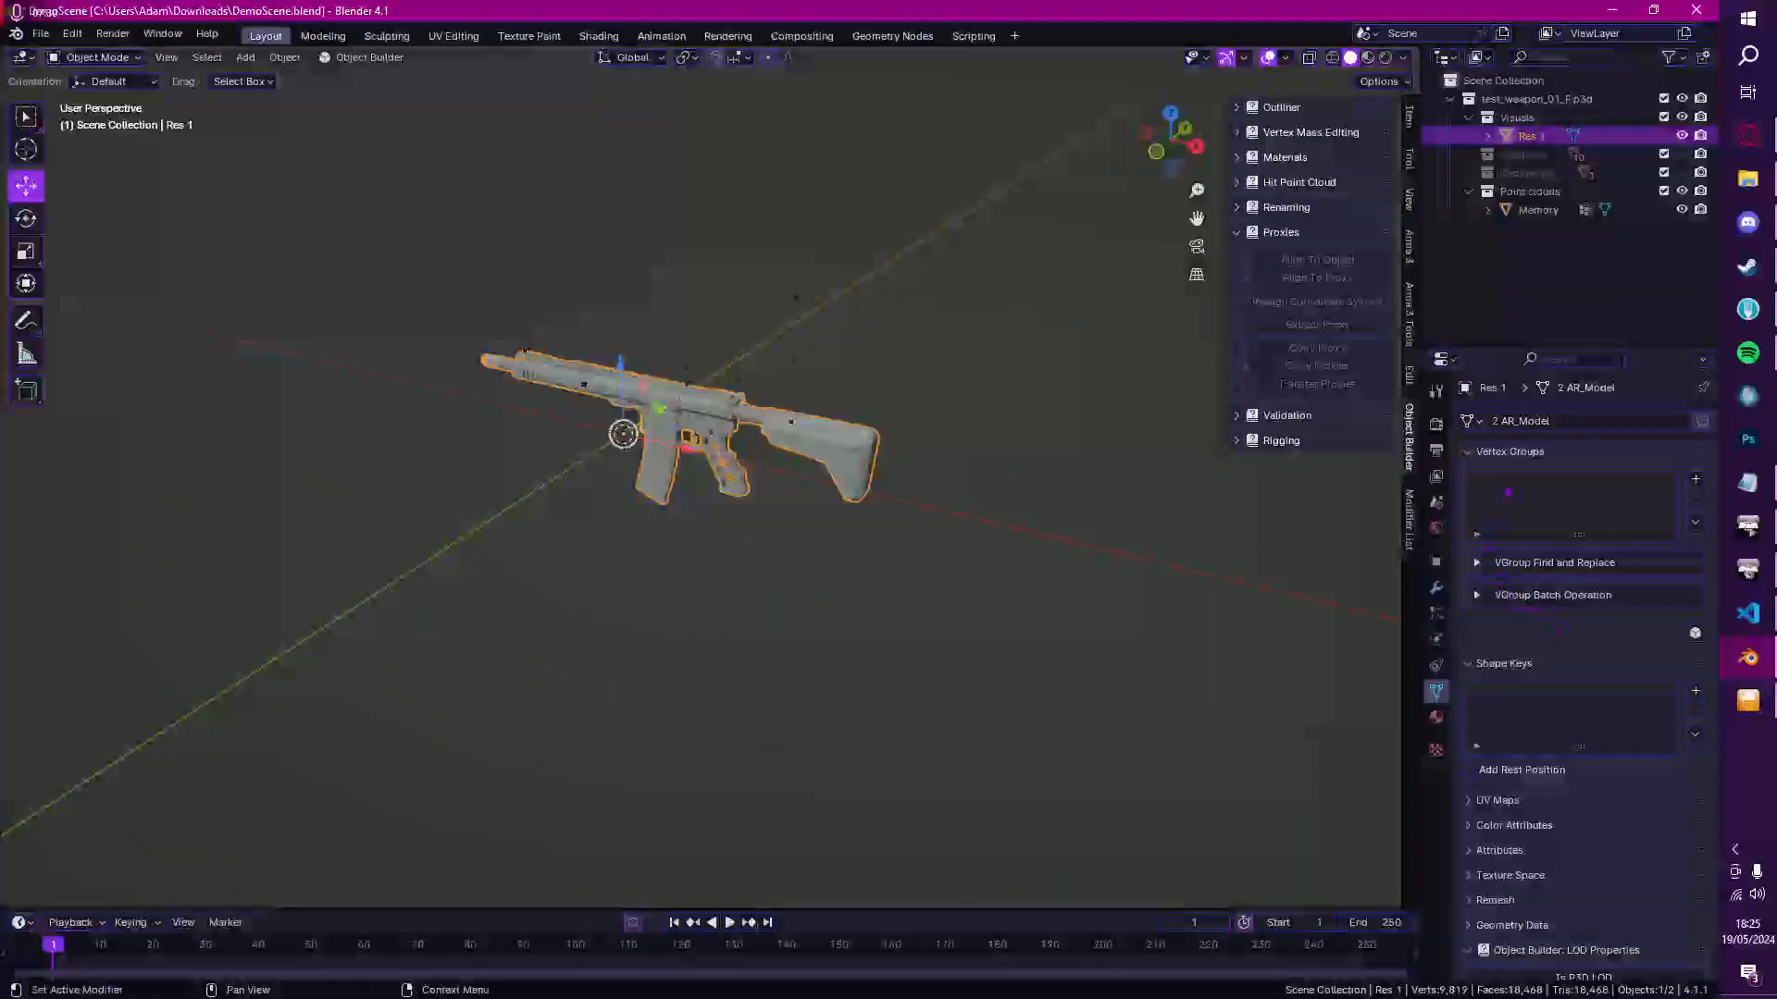
scroll(1631, 775, down, 2)
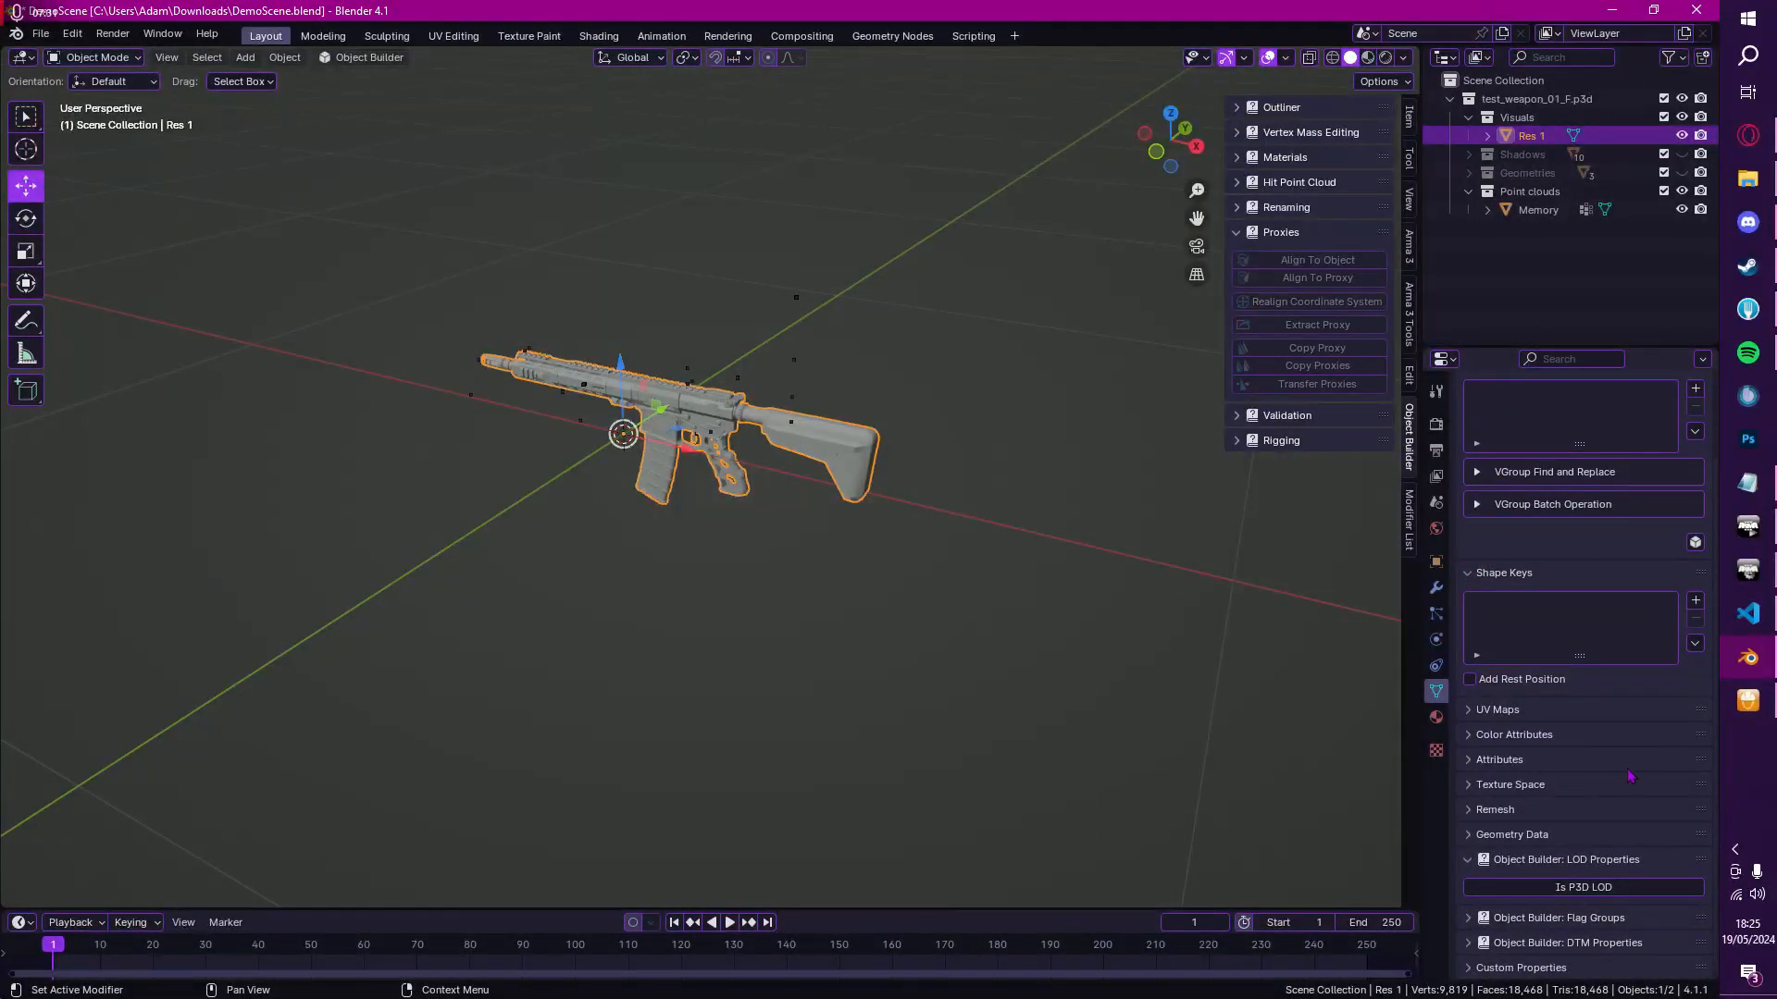
click(1597, 888)
scroll(1610, 833, down, 5)
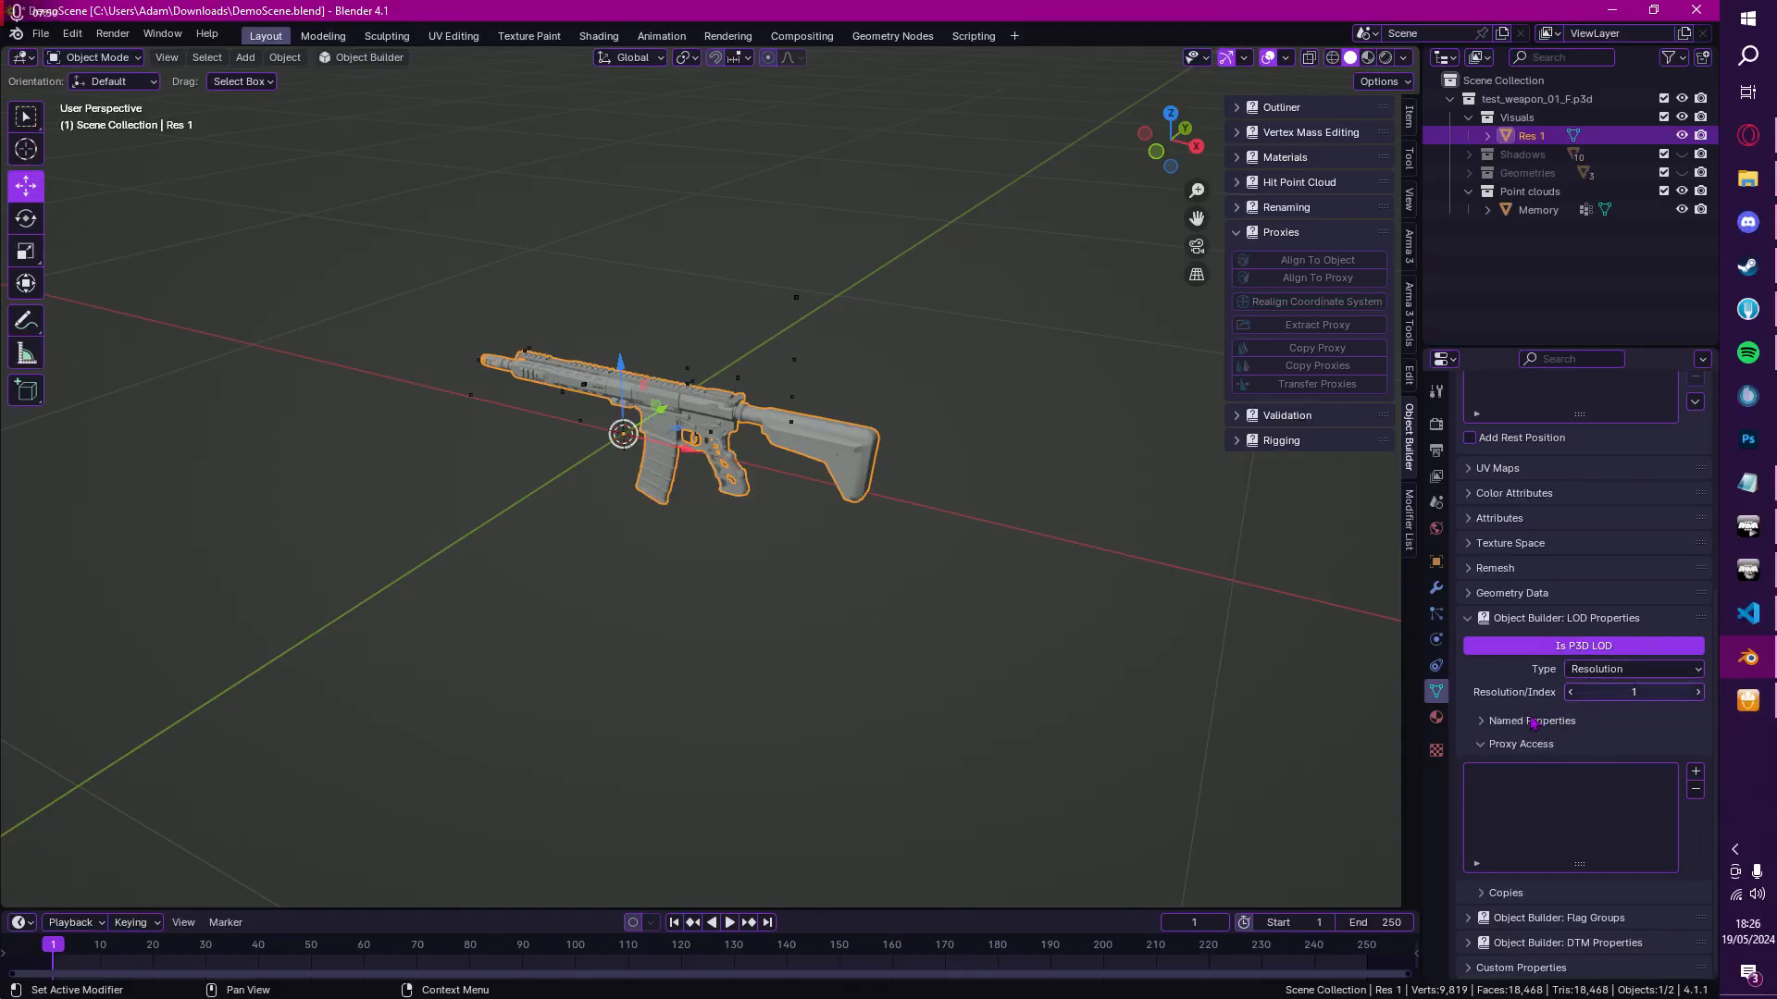
Step: Add a named property lodnoshadow with value 1 to the Res 1 LOD
click(1534, 722)
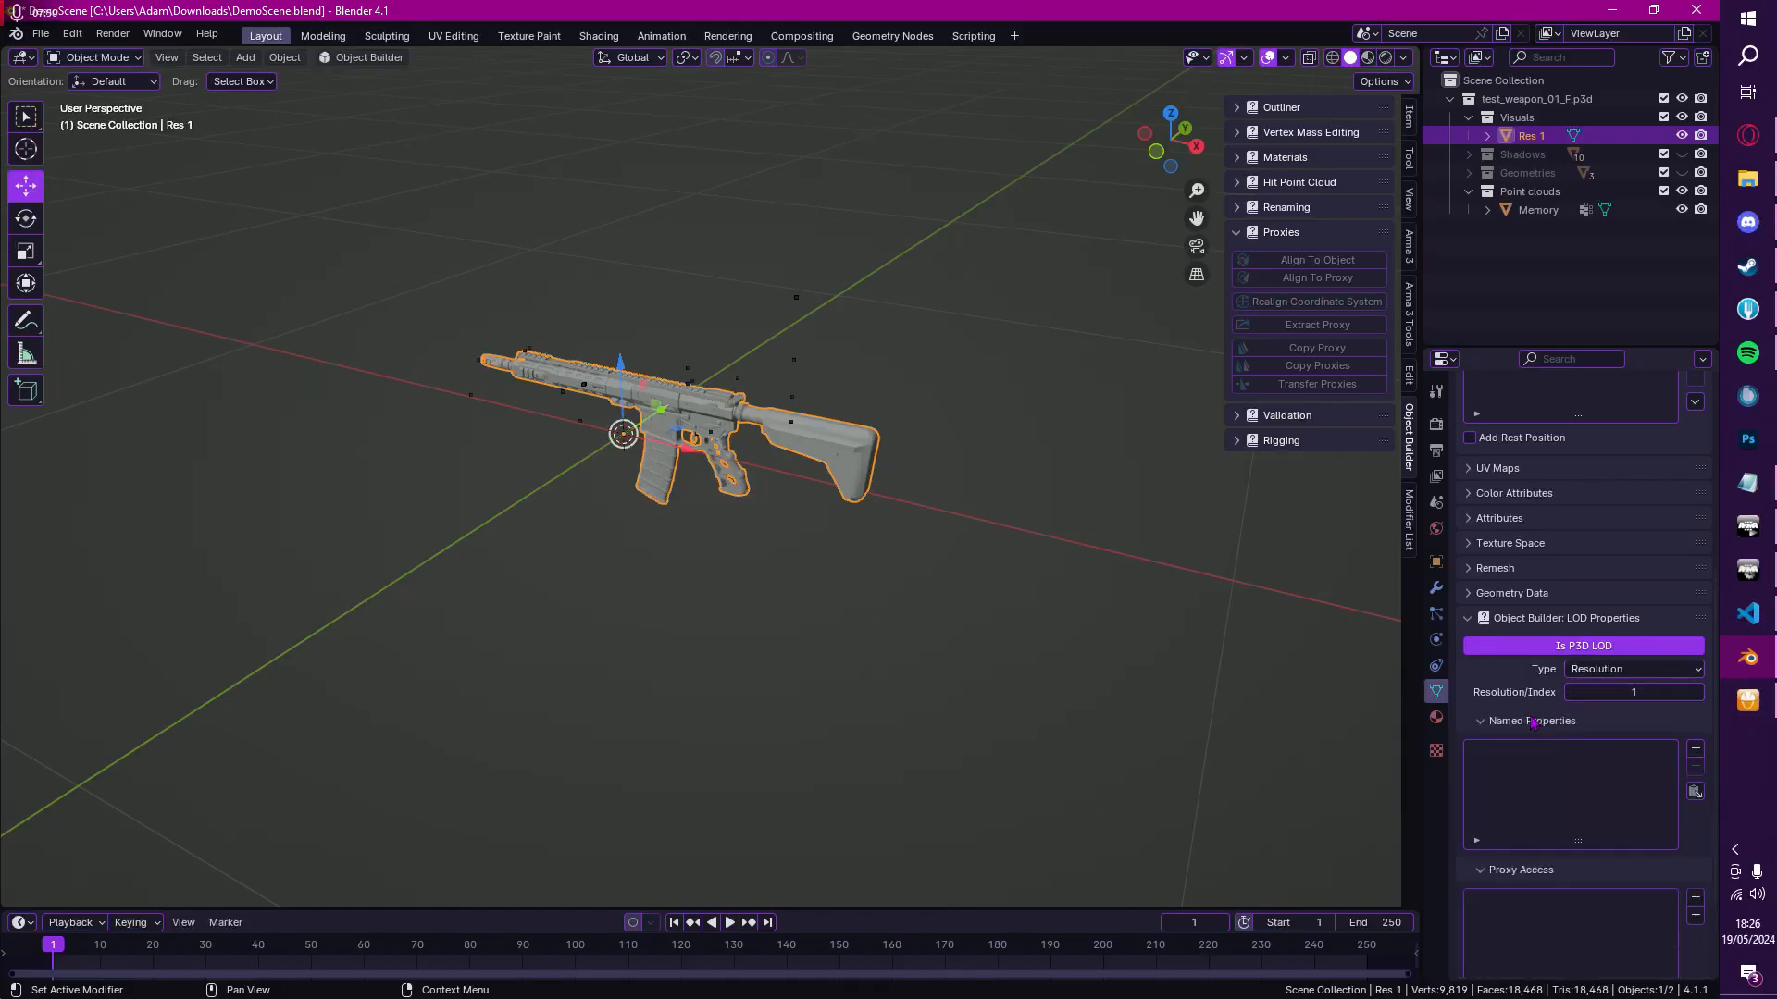
click(1696, 748)
double_click(1539, 753)
text(lodnoshadow)
key(Tab)
text(1)
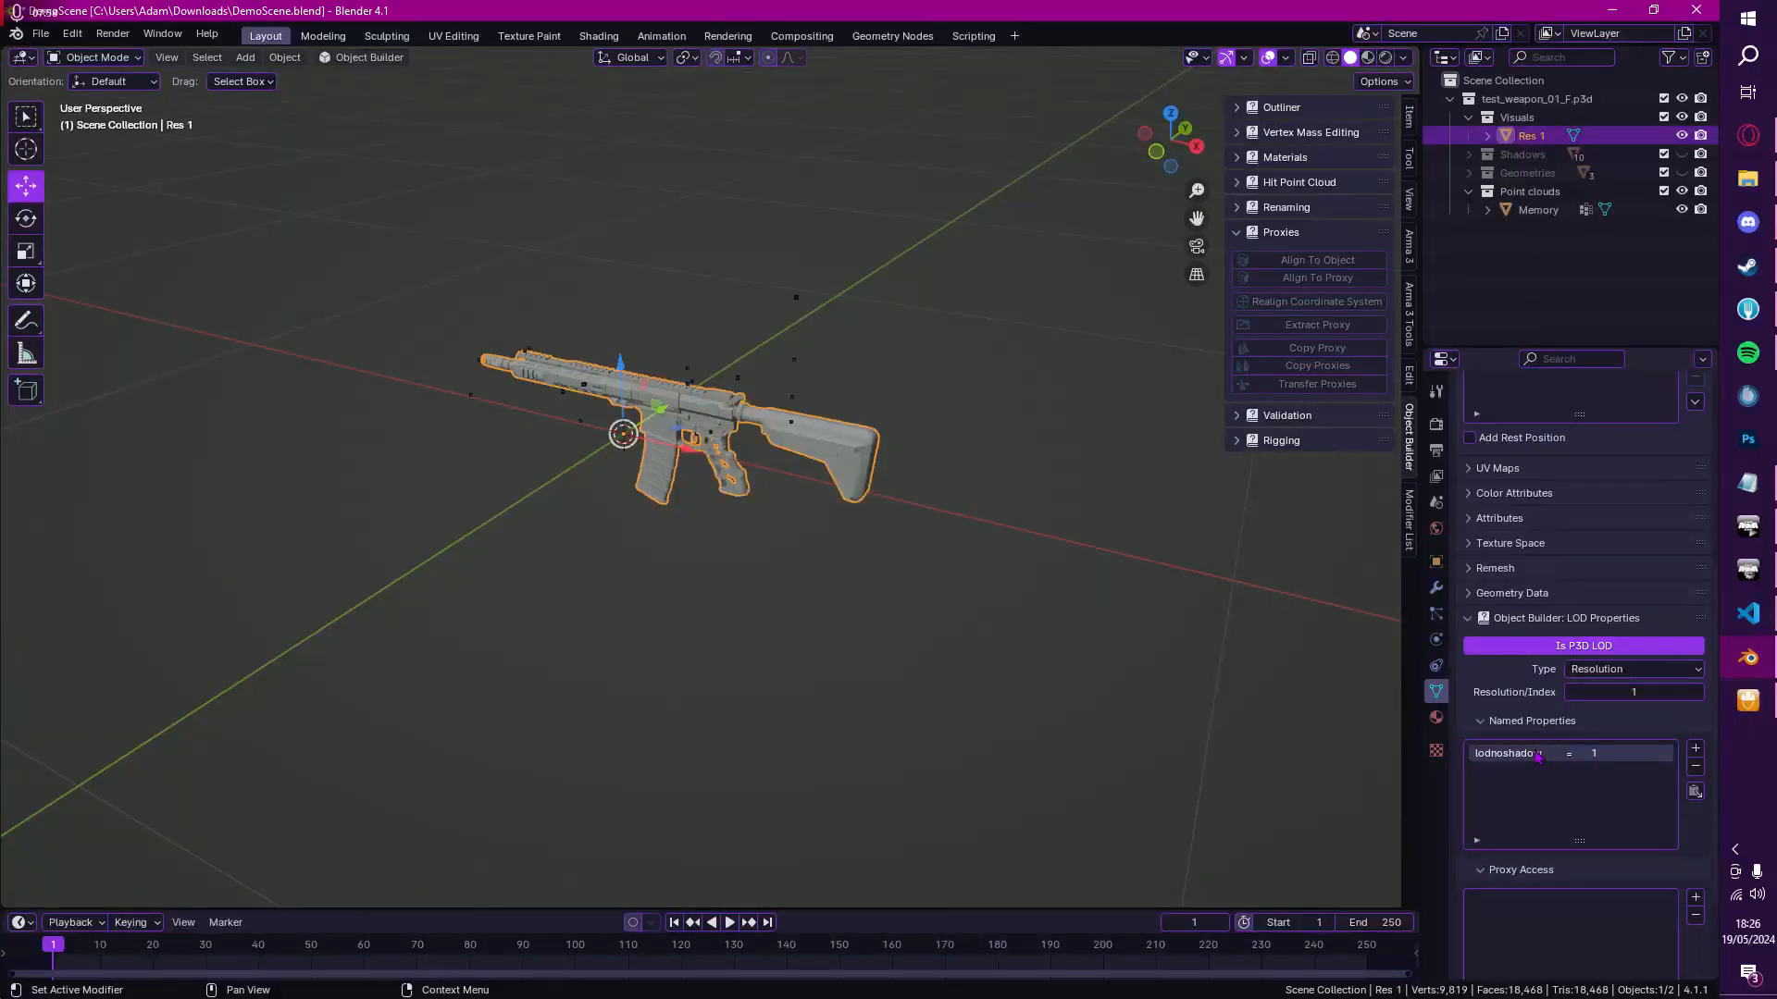
click(1483, 723)
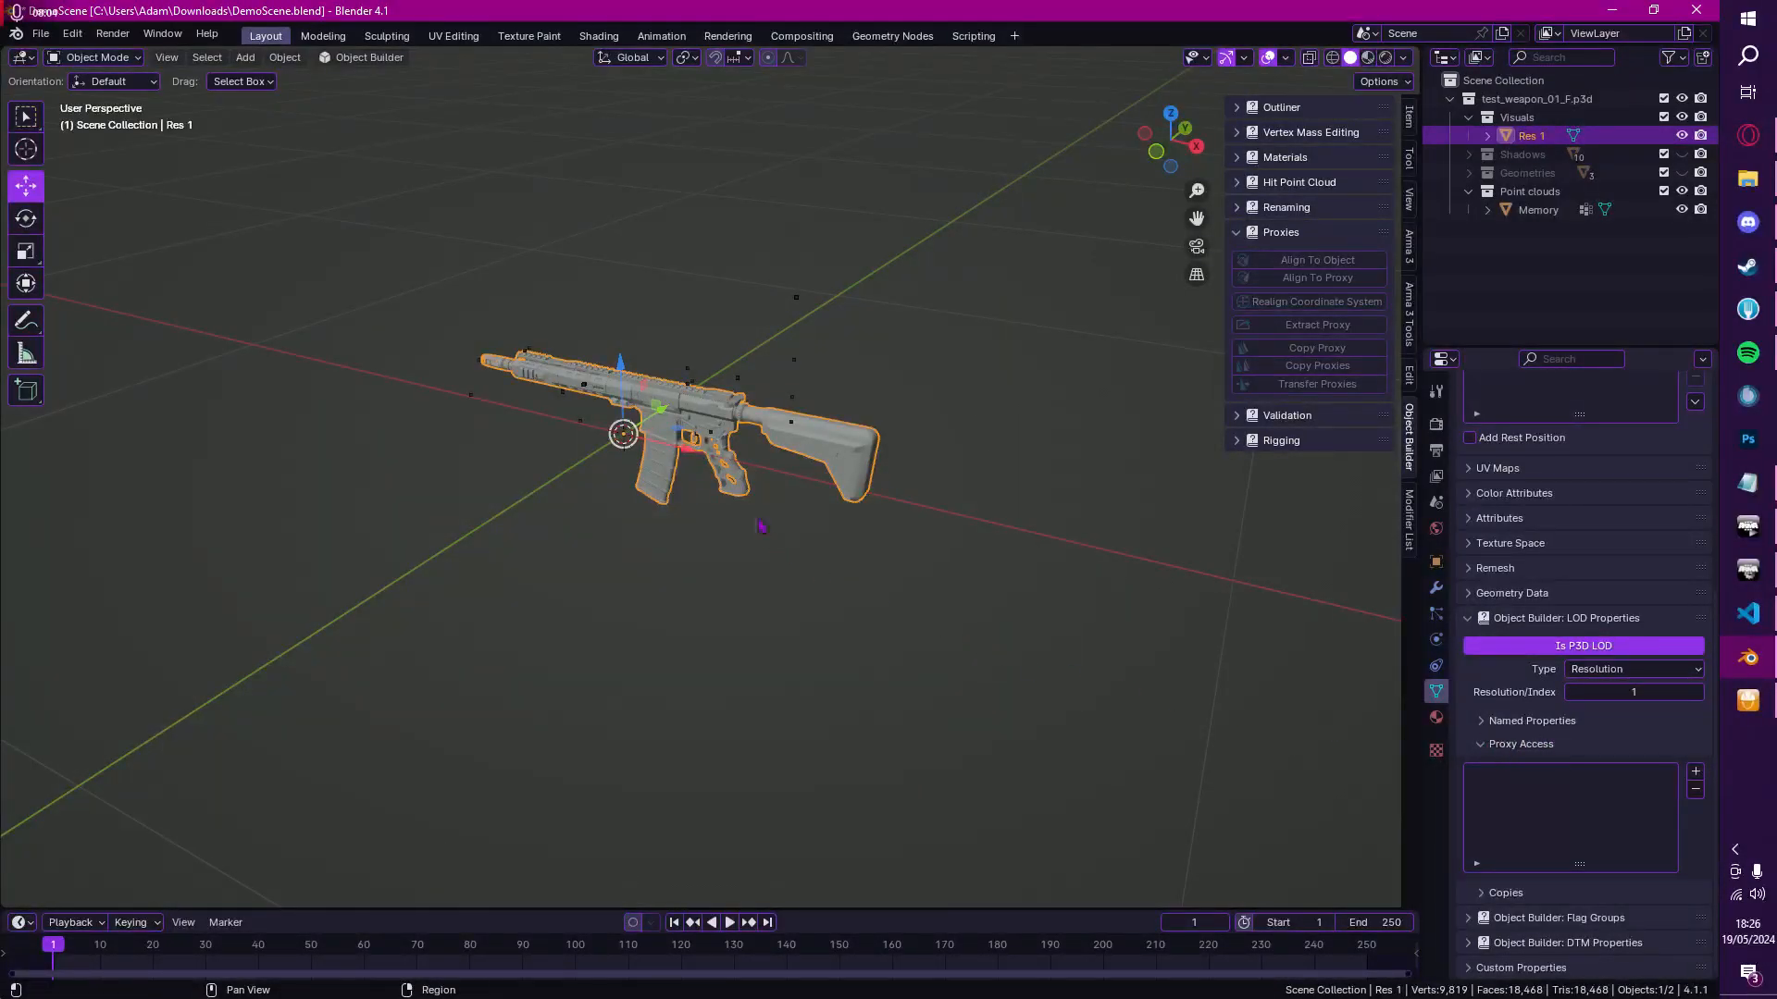
Step: Select two opposite edges on the muzzle's front opening in Edit Mode, snap the 3D cursor to them and return to Object Mode
middle_drag(759, 435, 899, 432)
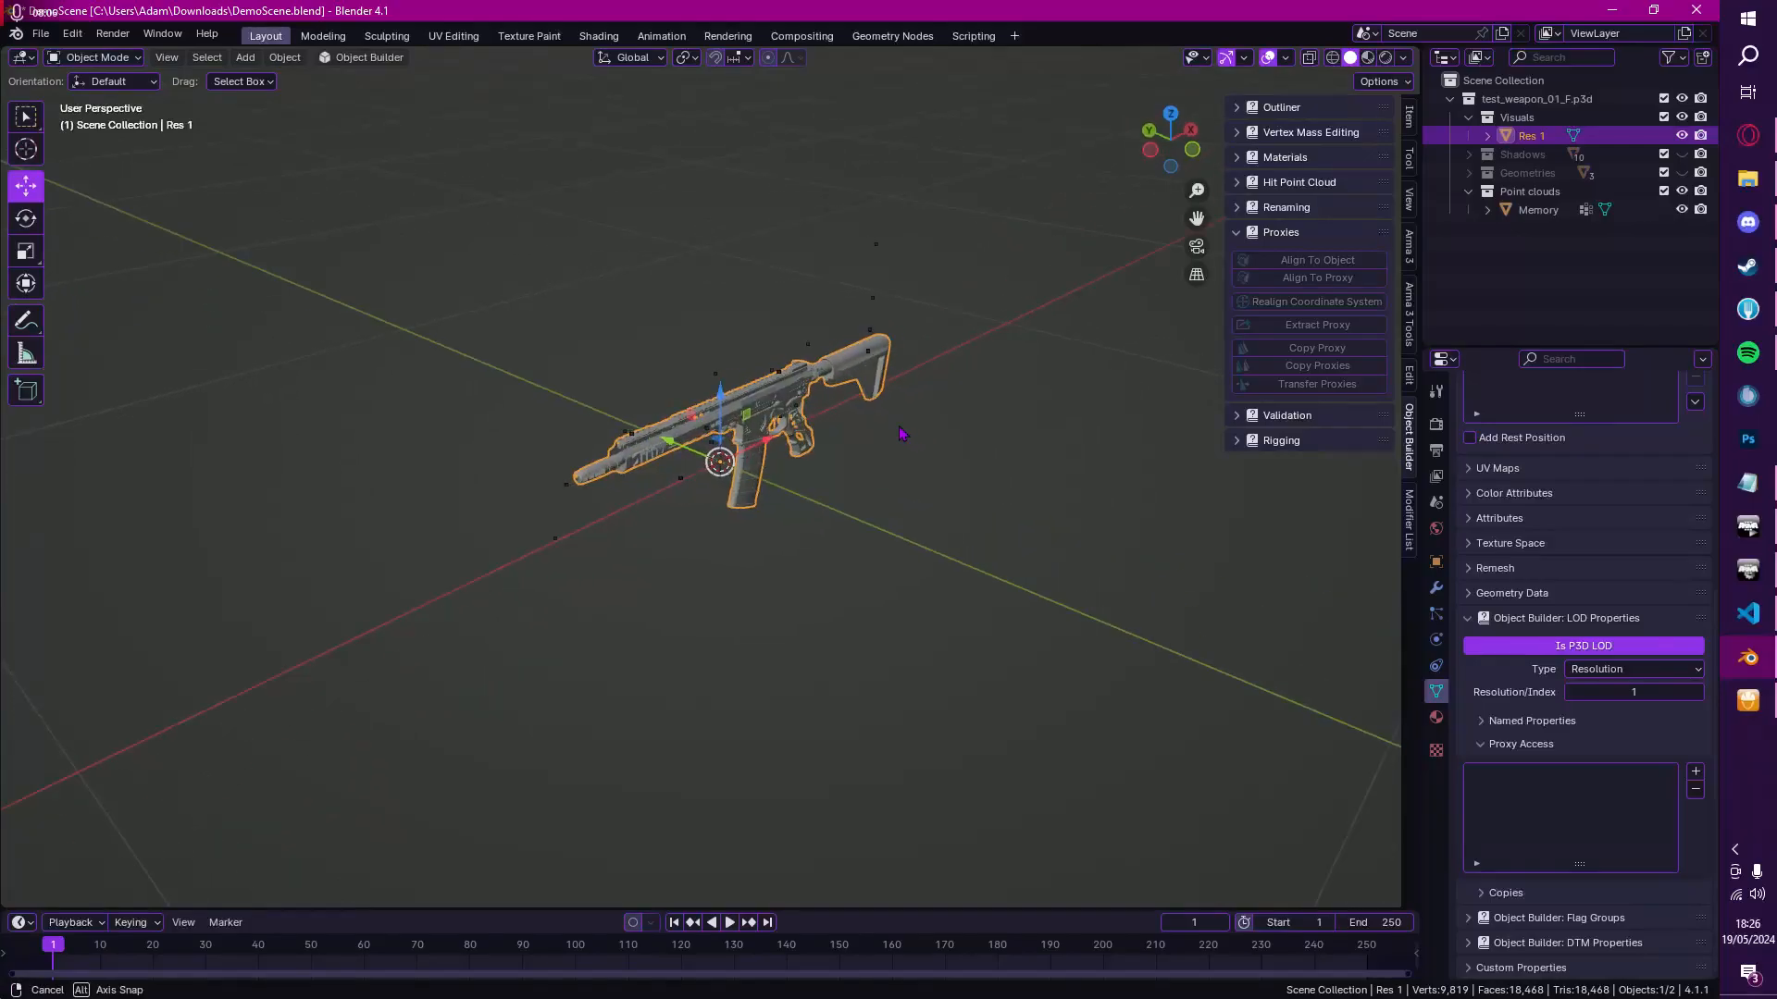
scroll(900, 432, up, 3)
middle_drag(529, 534, 575, 535)
scroll(575, 534, up, 5)
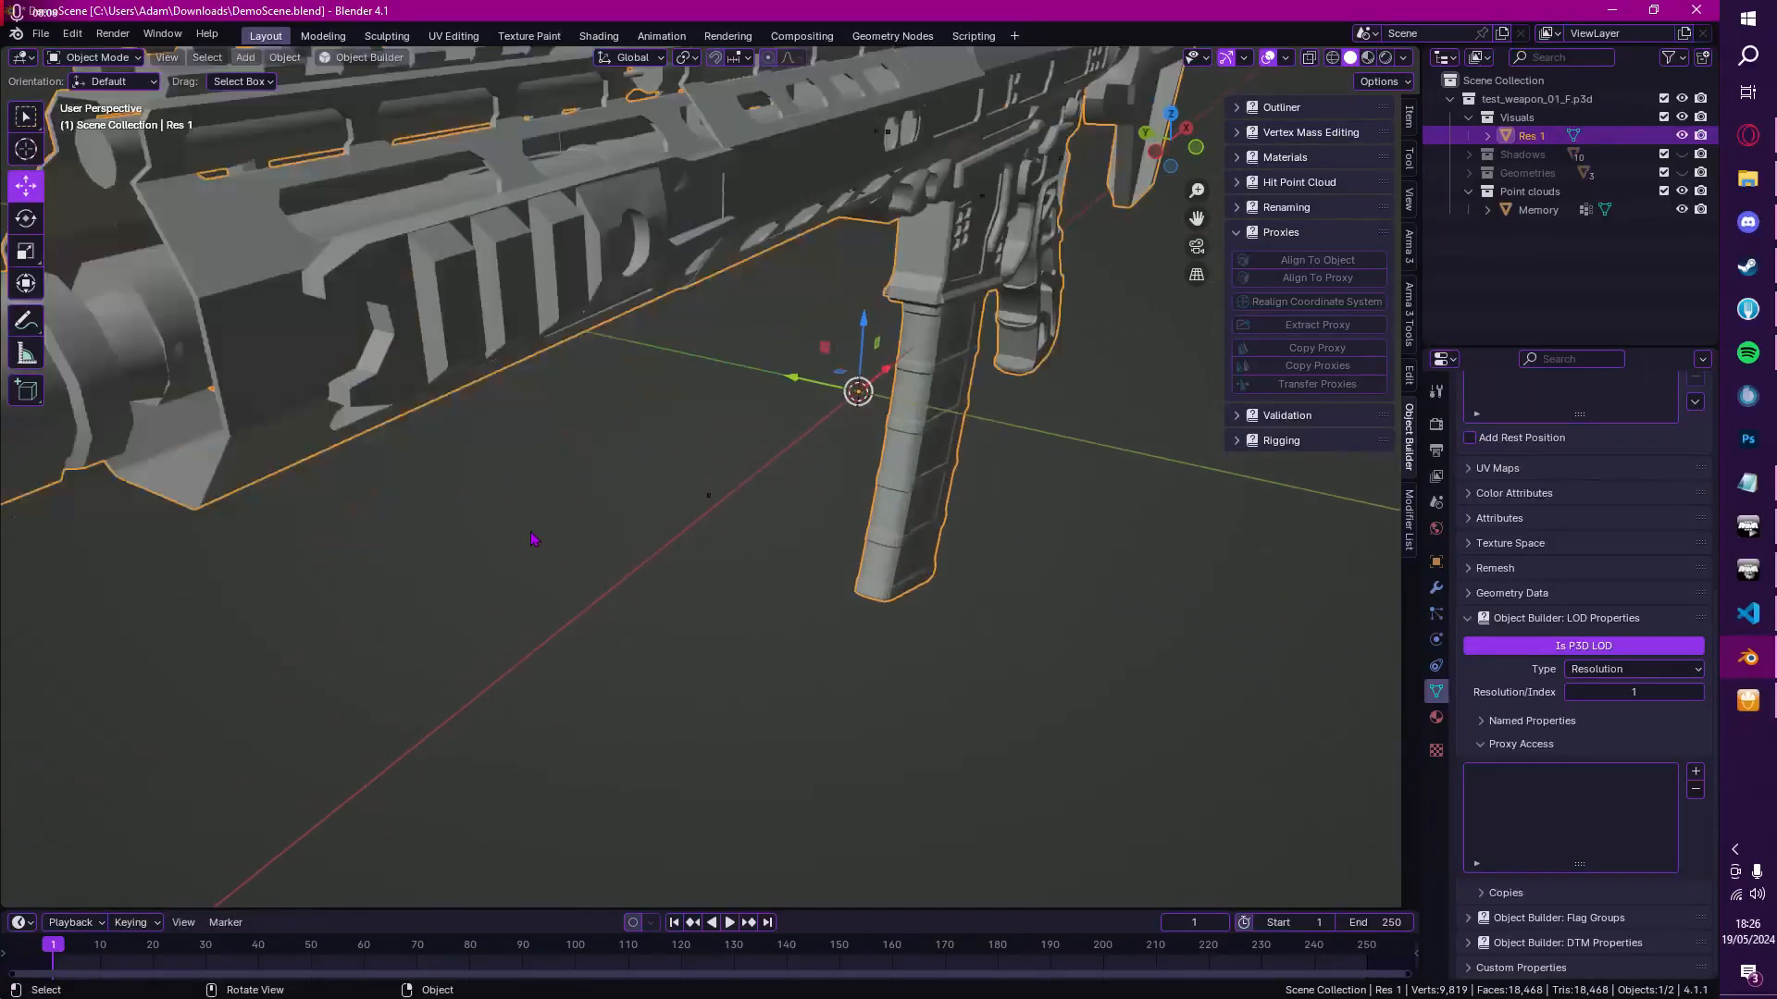
scroll(530, 539, down, 3)
key(Tab)
mouse_move(409, 497)
middle_down()
mouse_move(398, 525)
mouse_move(422, 528)
middle_up()
scroll(802, 484, up, 6)
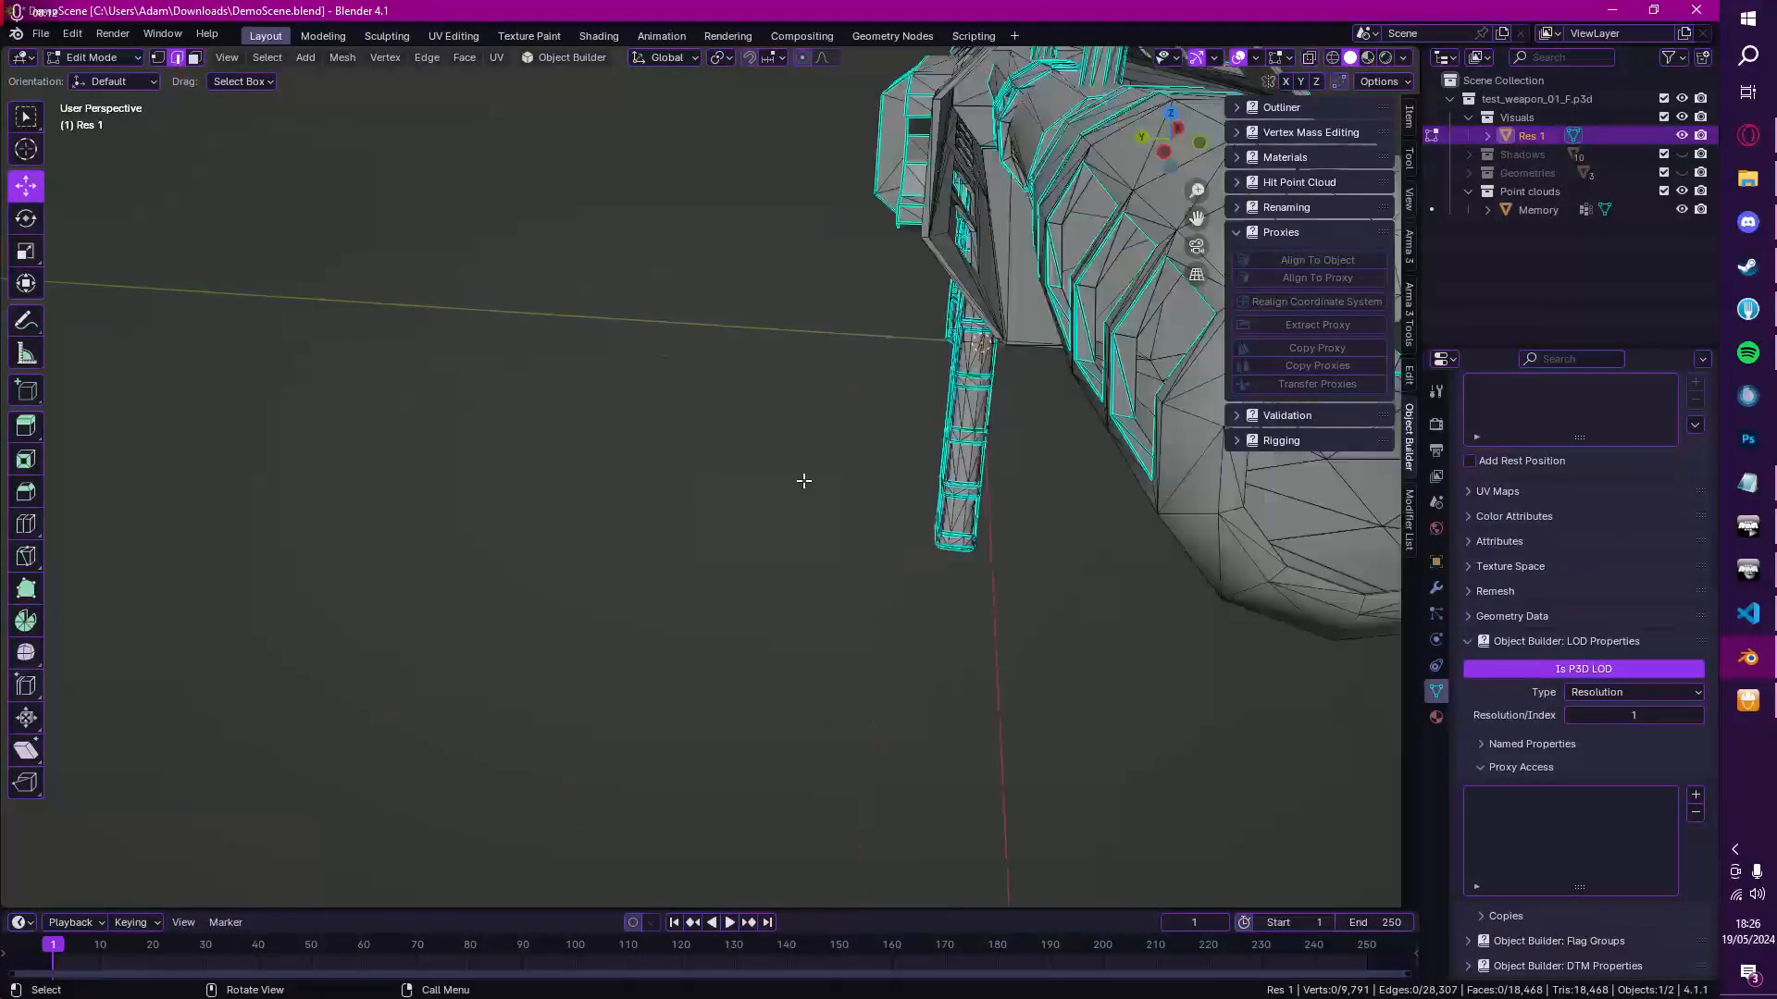
click(991, 402)
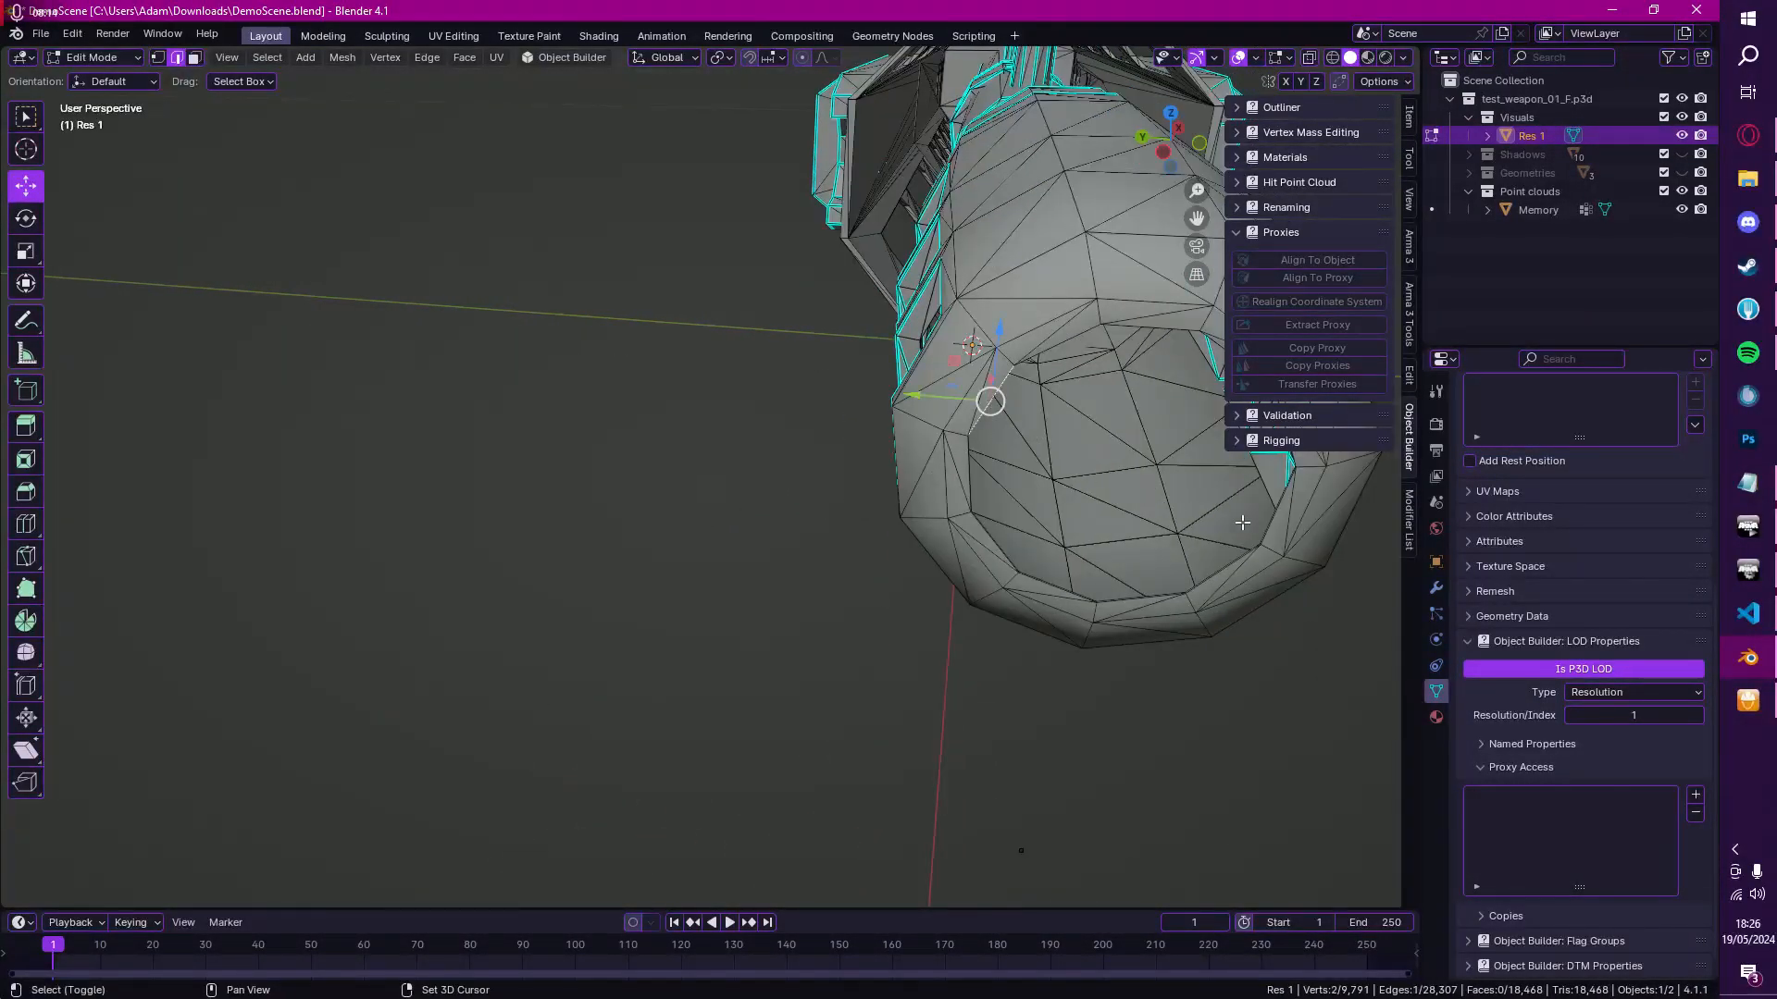
shift+click(1275, 519)
scroll(1134, 564, down, 4)
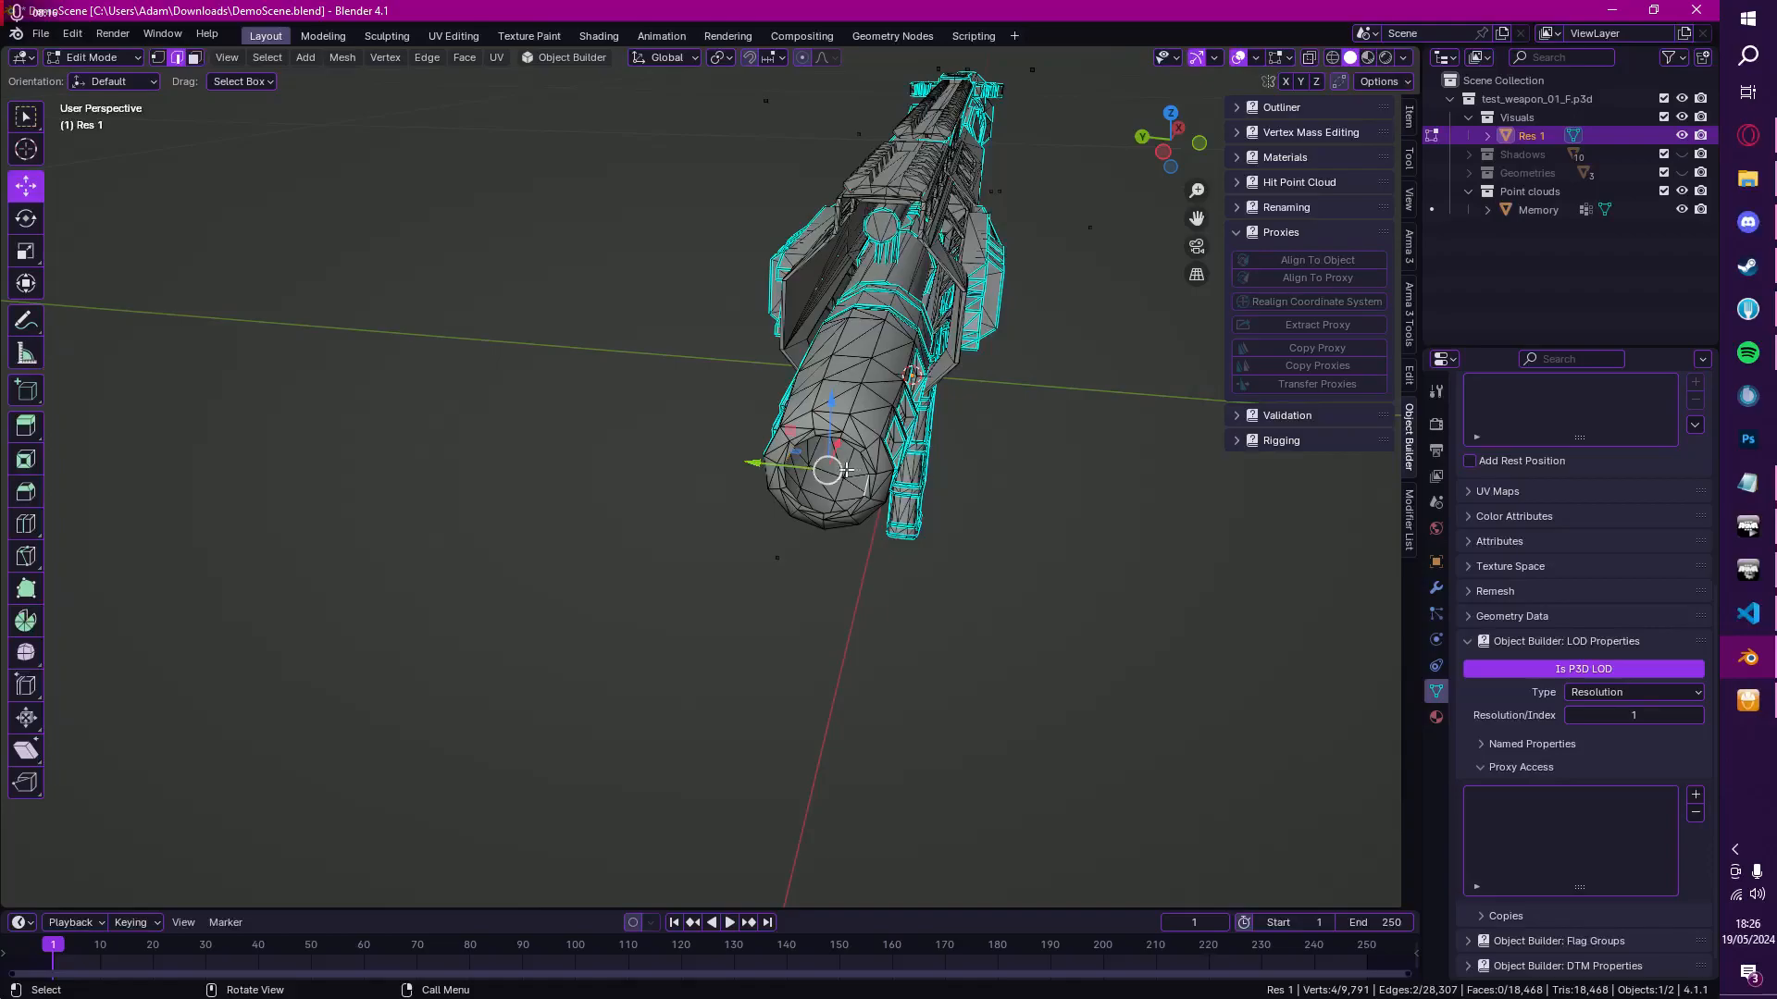
middle_drag(838, 471, 344, 406)
key(ctrl+Tab)
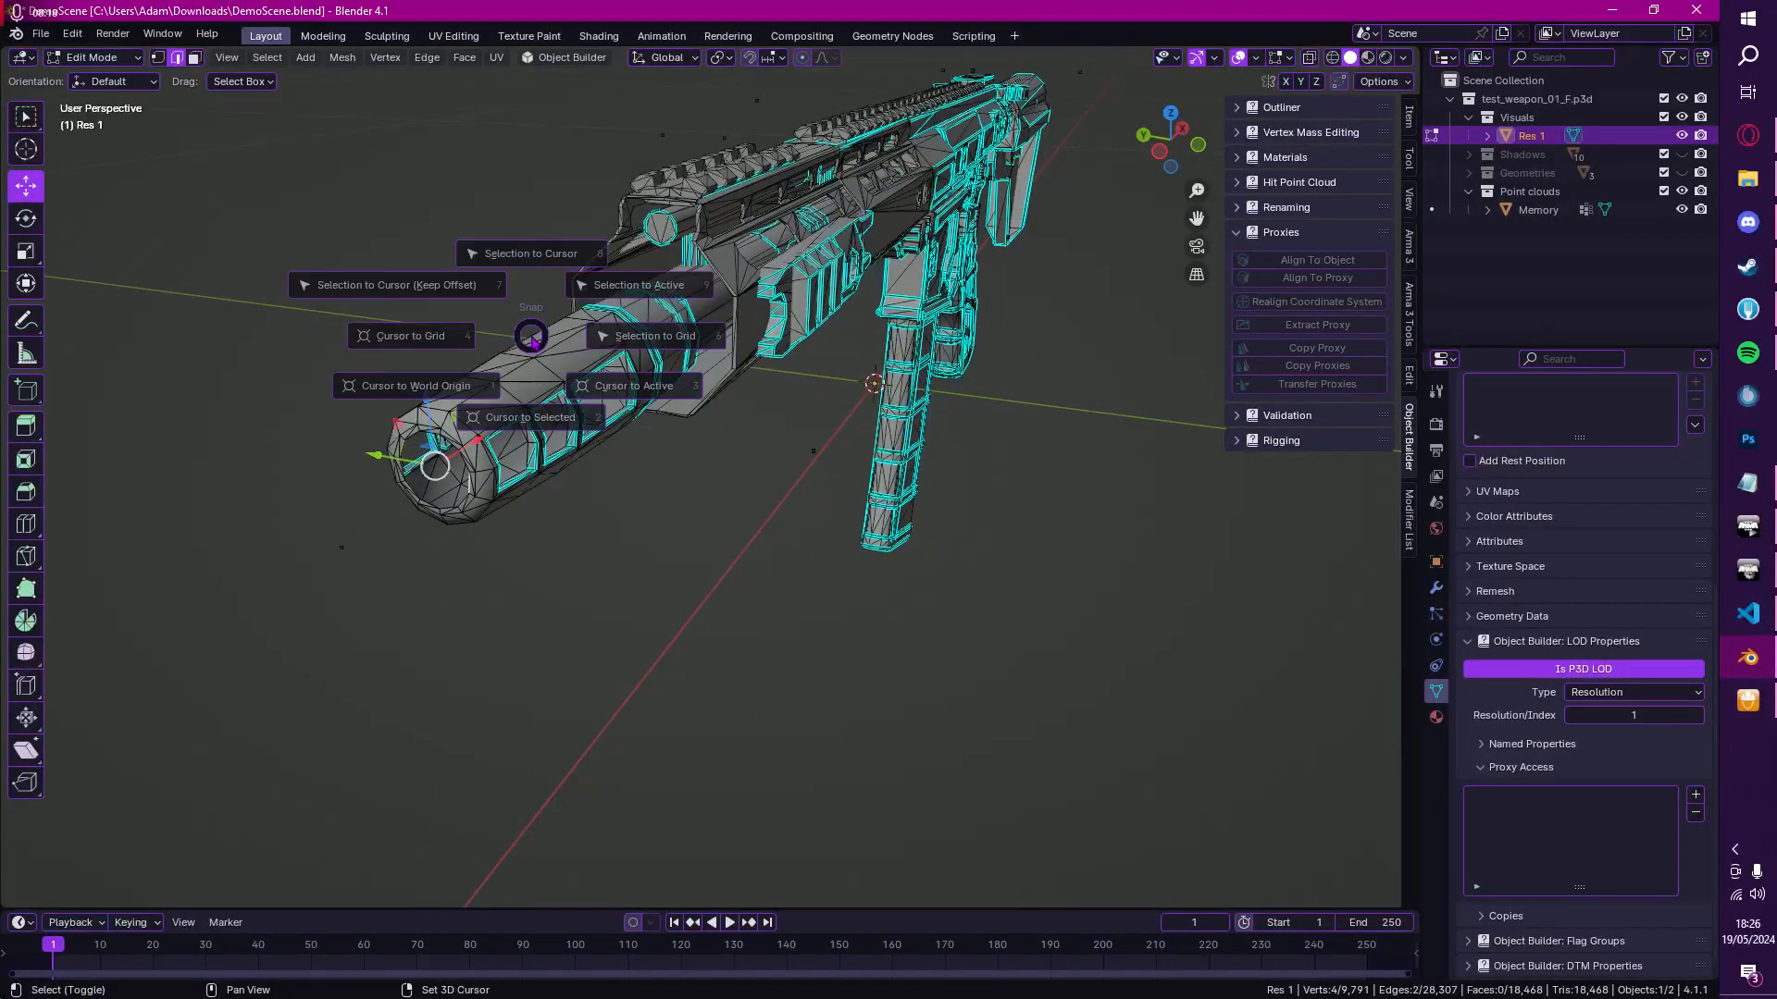
click(532, 451)
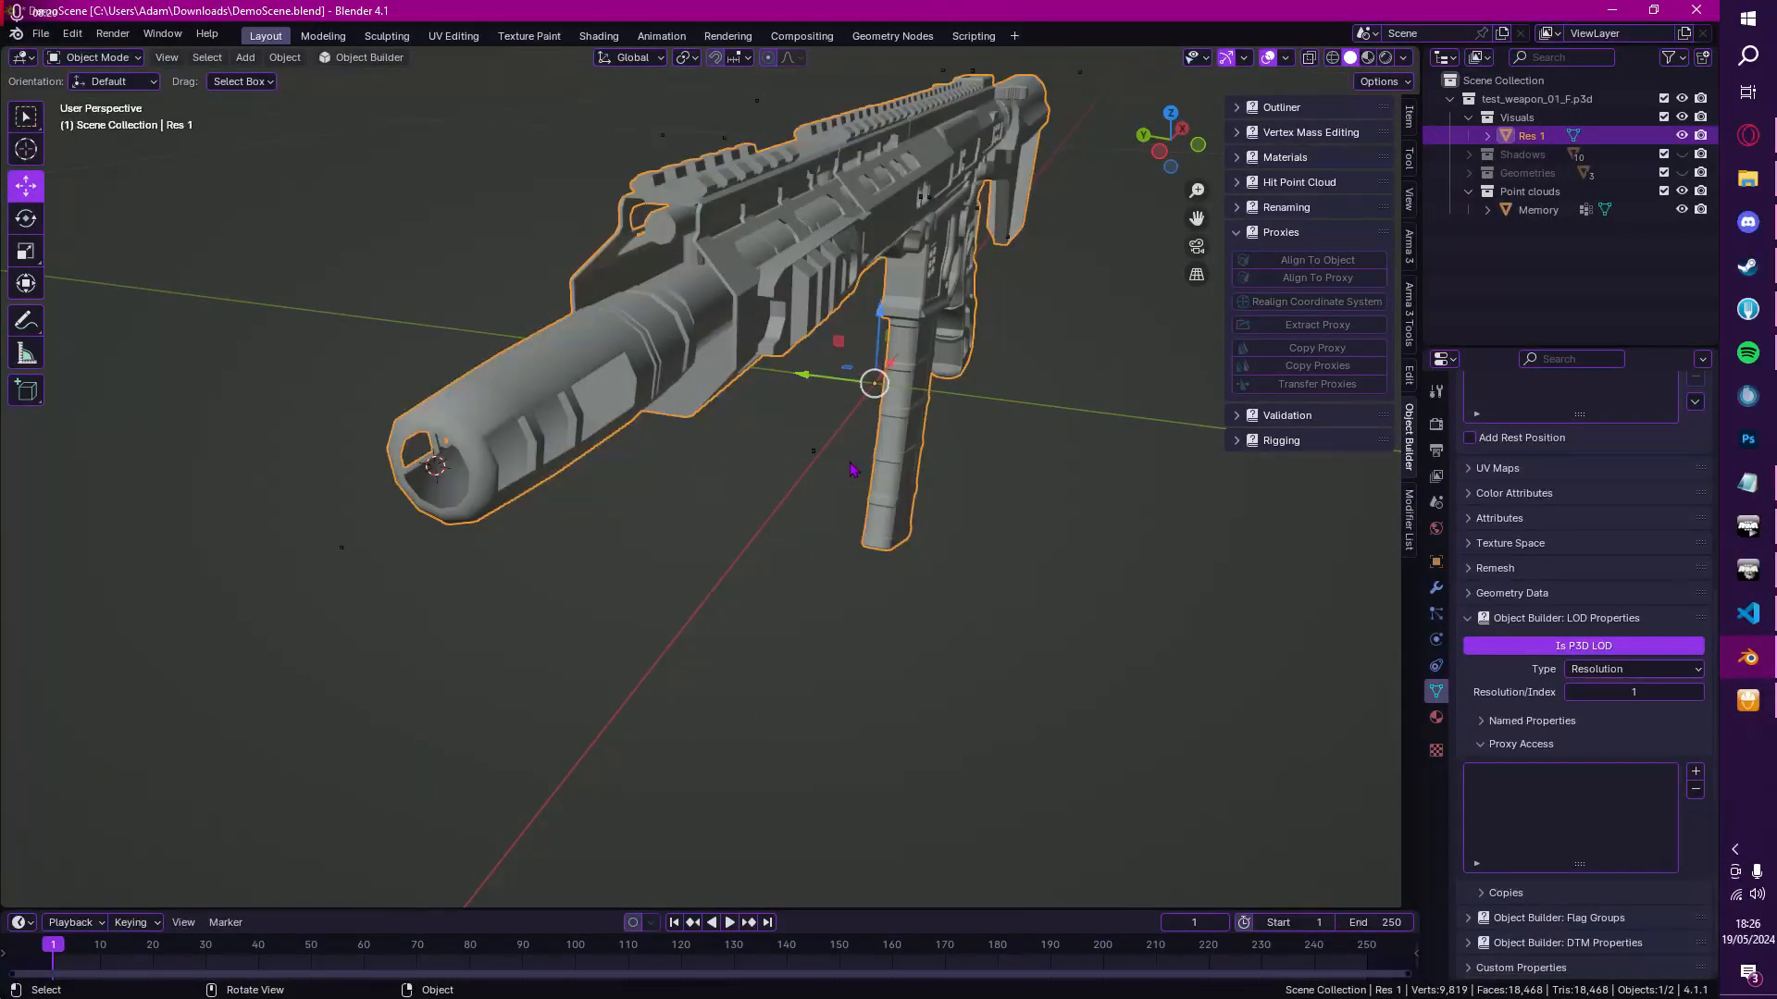
Step: Add a new proxy to Res 1 at the 3D cursor on the muzzle and select it in the scene
middle_drag(546, 449, 787, 500)
scroll(786, 500, down, 3)
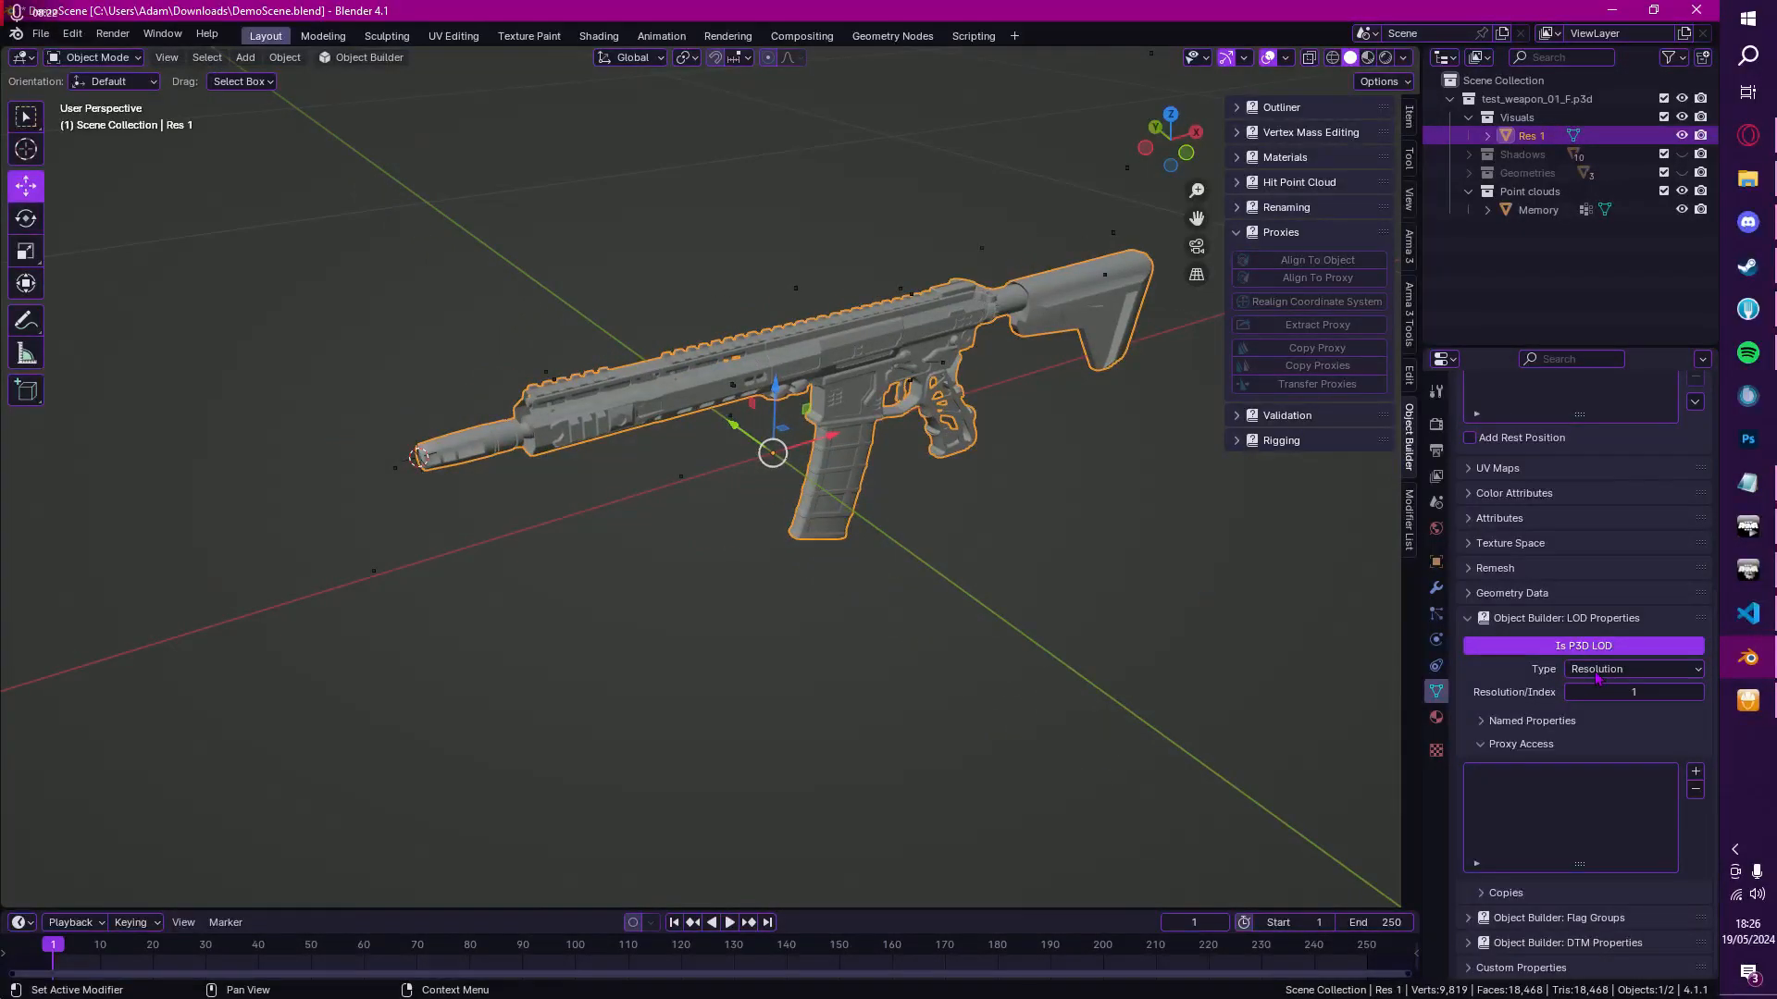
click(1695, 772)
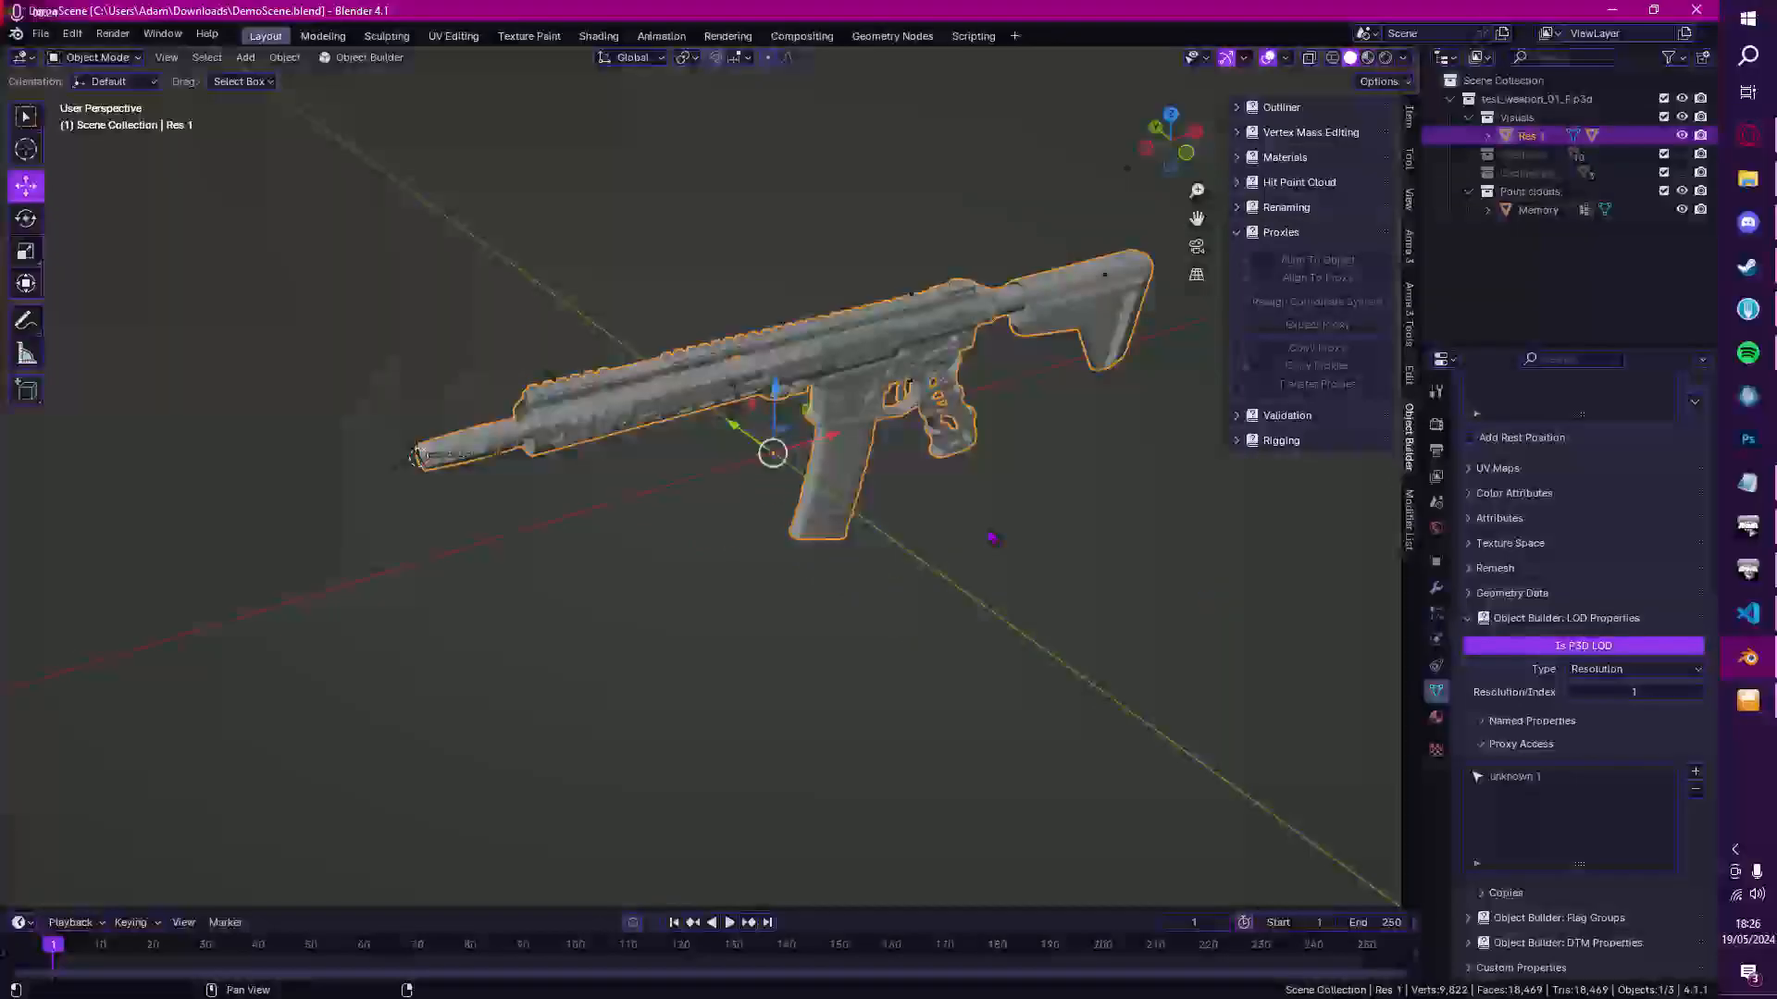
scroll(884, 363, down, 3)
middle_drag(884, 363, 788, 591)
scroll(652, 491, up, 4)
click(423, 314)
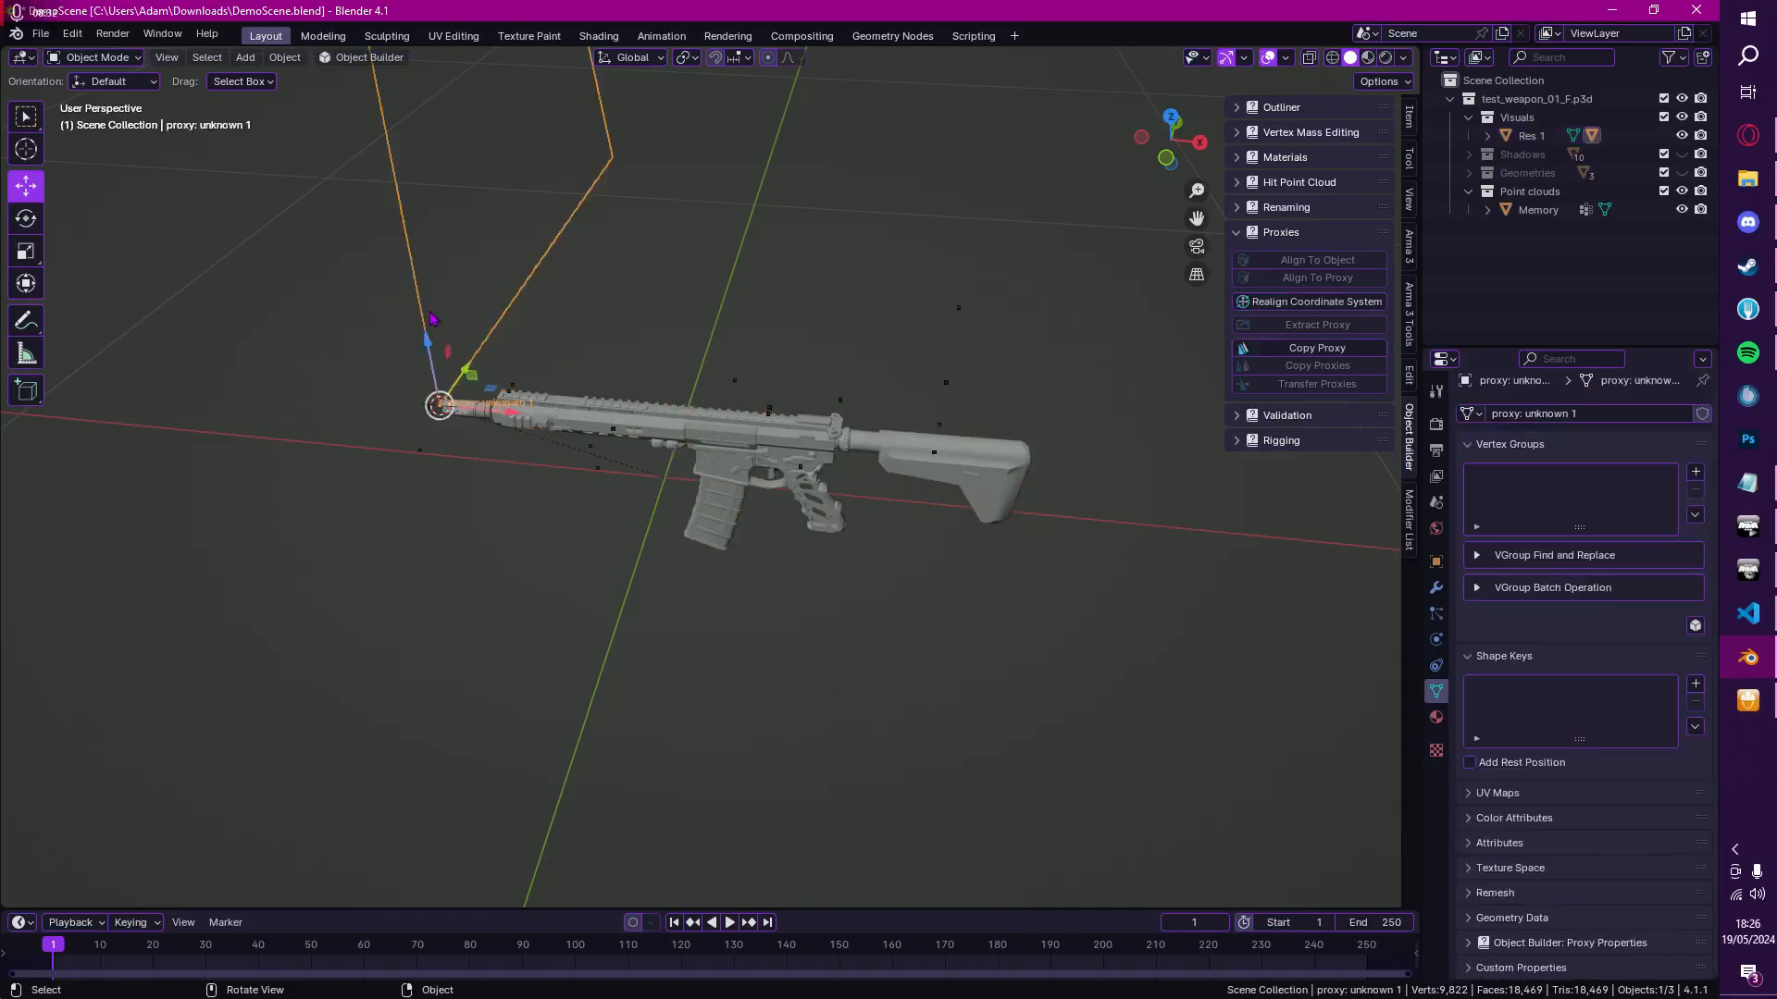
Step: Select the Res 1 rifle and open the file browser for its unknown proxy's path
click(798, 451)
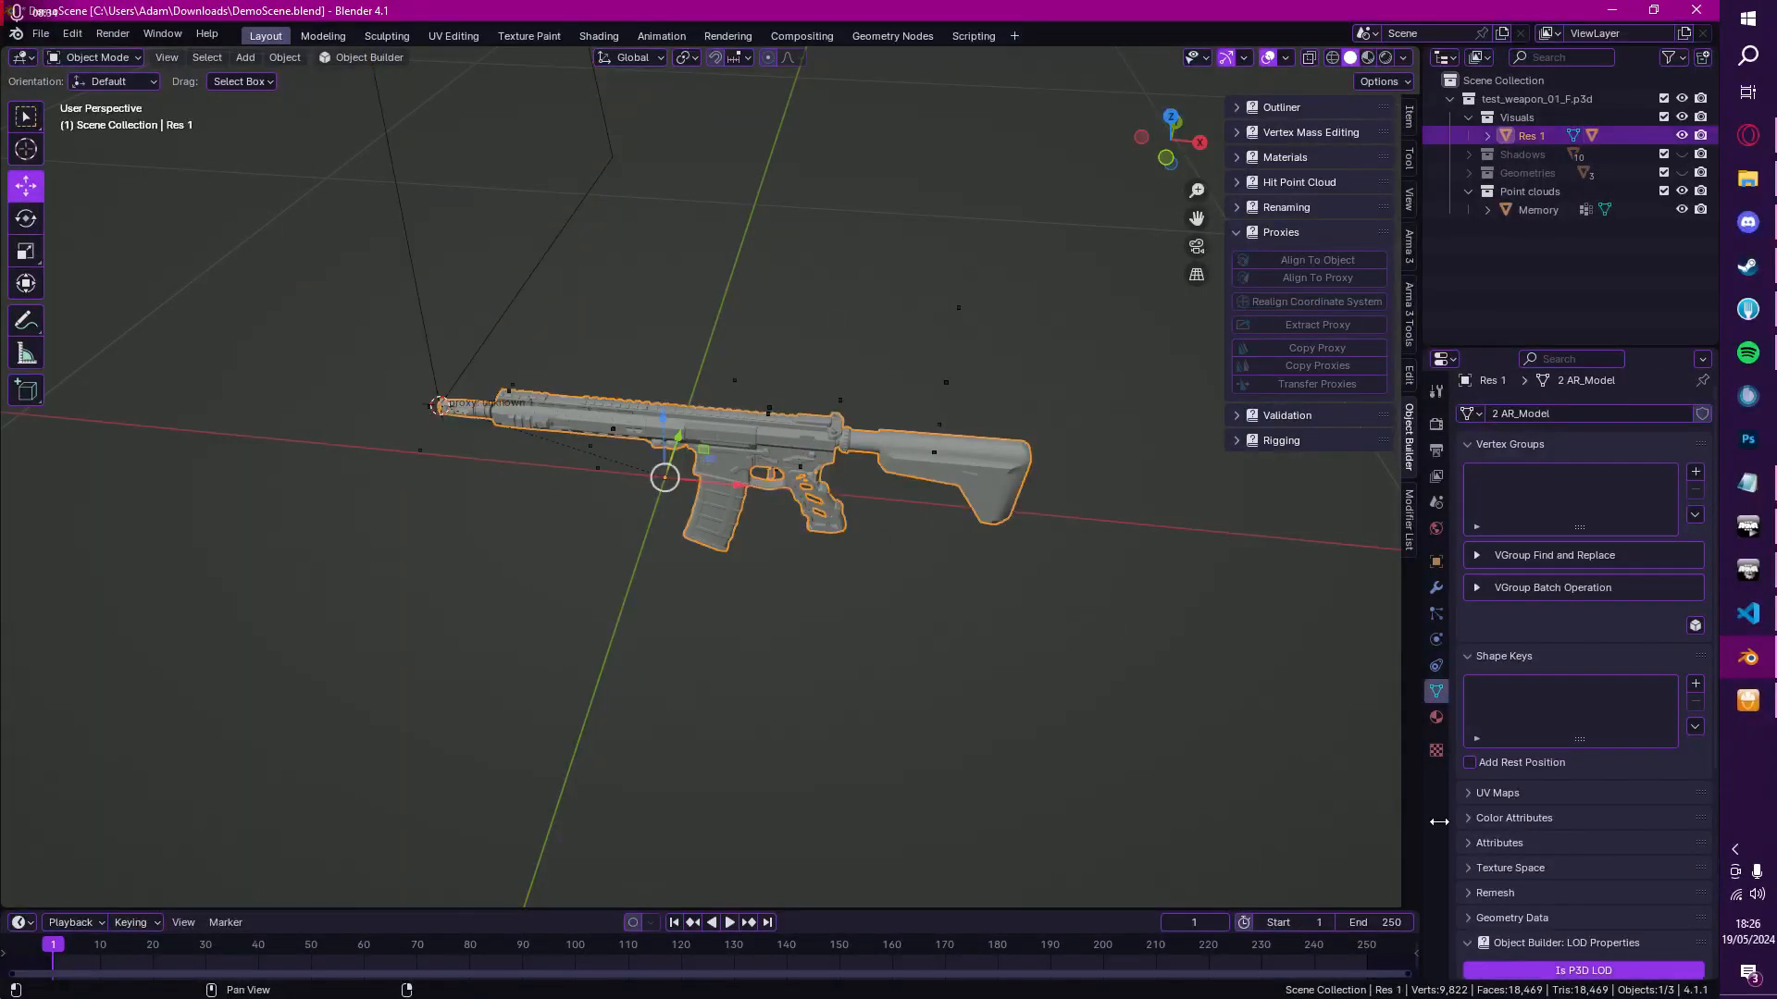
scroll(1648, 812, down, 5)
scroll(1548, 838, down, 1)
click(1523, 844)
scroll(1591, 850, down, 3)
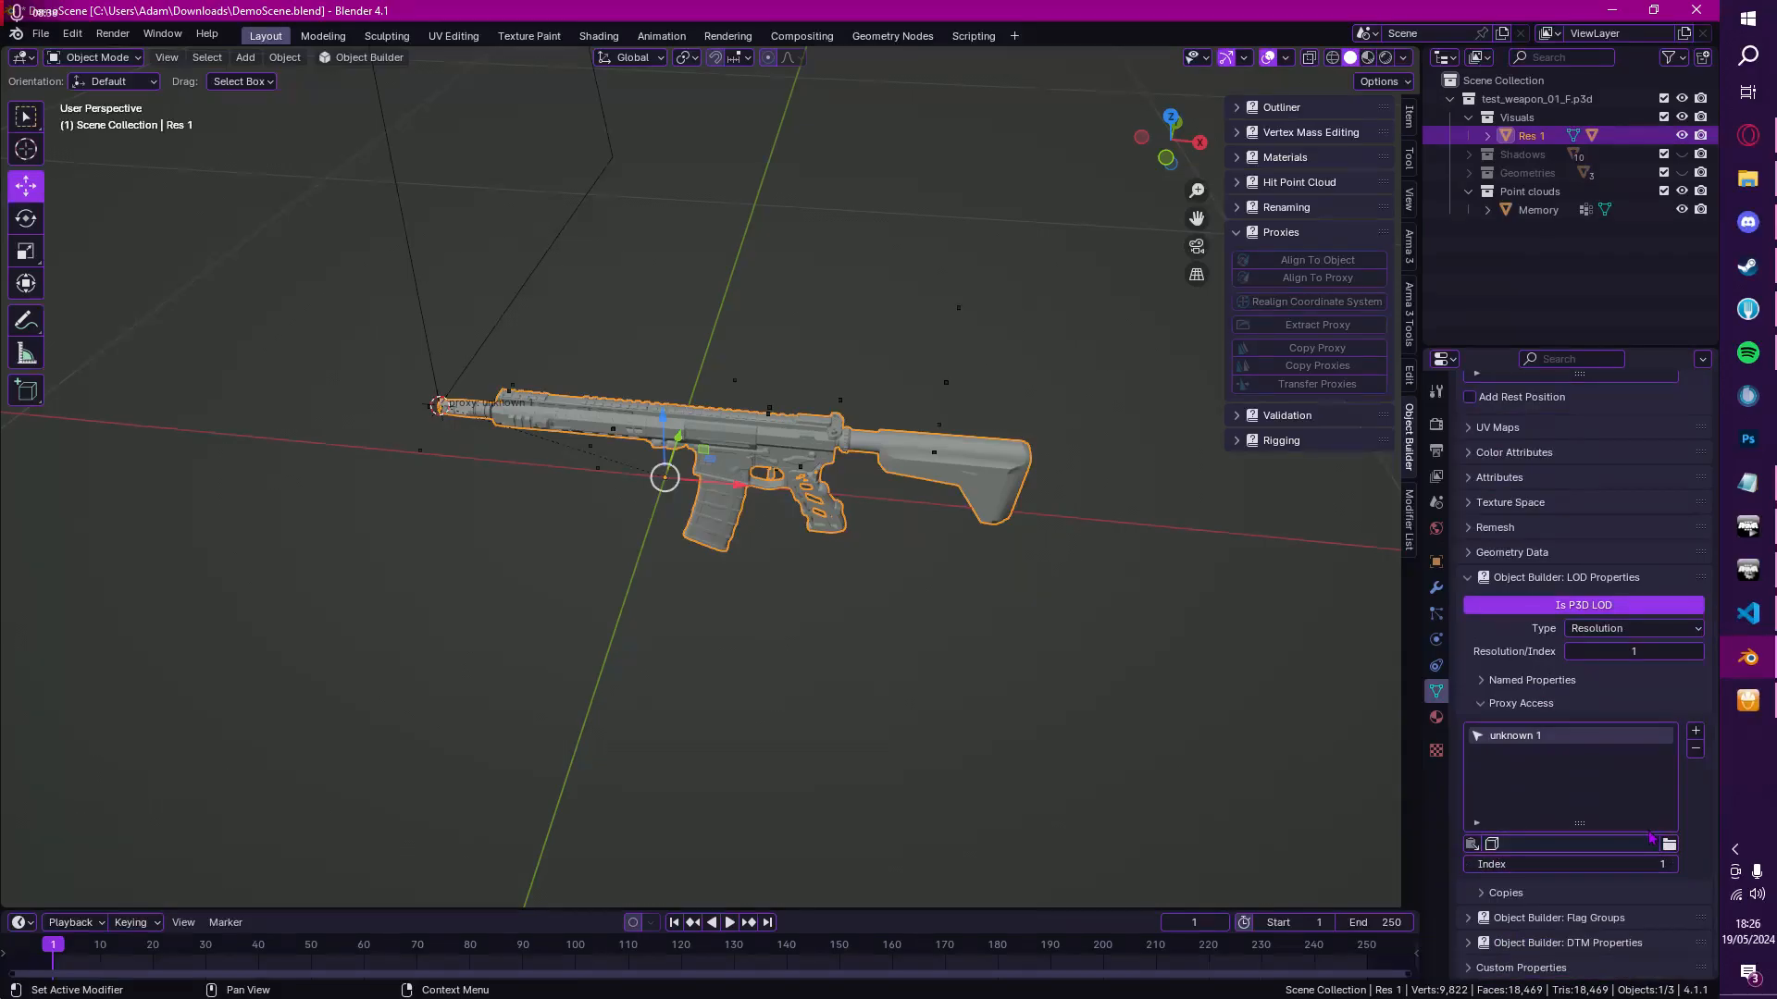
click(1668, 844)
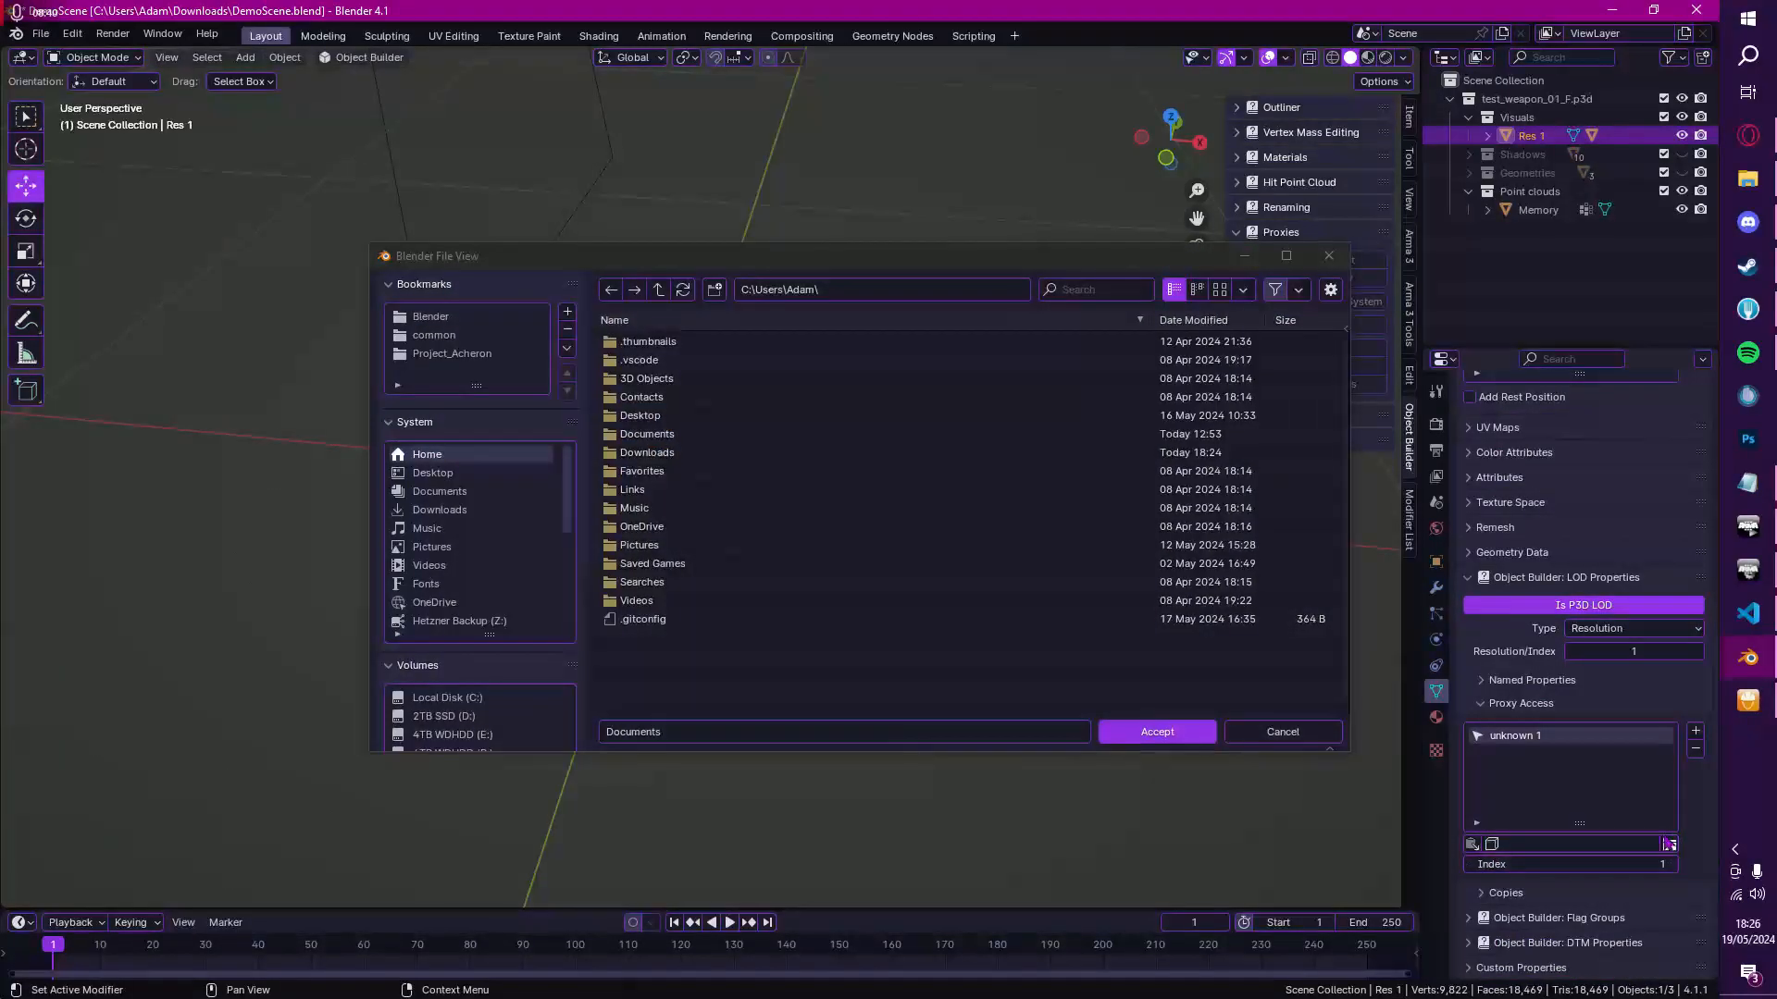
Step: Browse to the folder P:\a3\data_f\proxies\muzzle_flash for the proxy's model file
scroll(470, 606, down, 6)
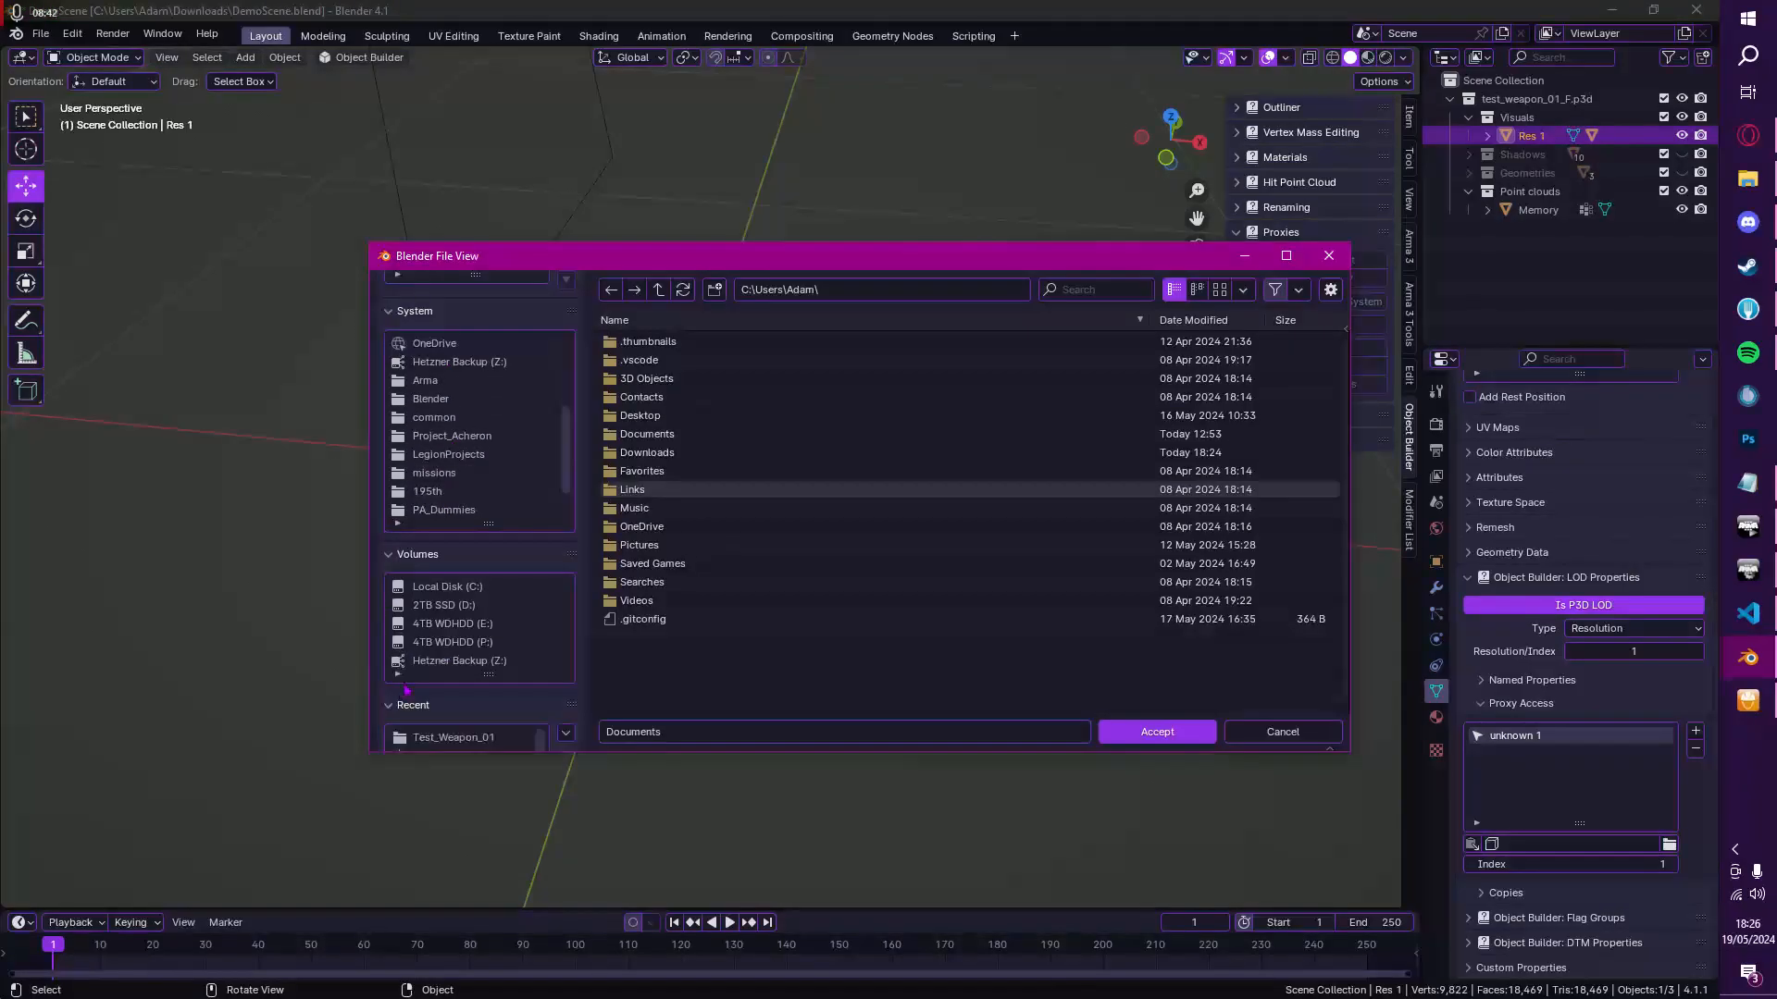
click(469, 606)
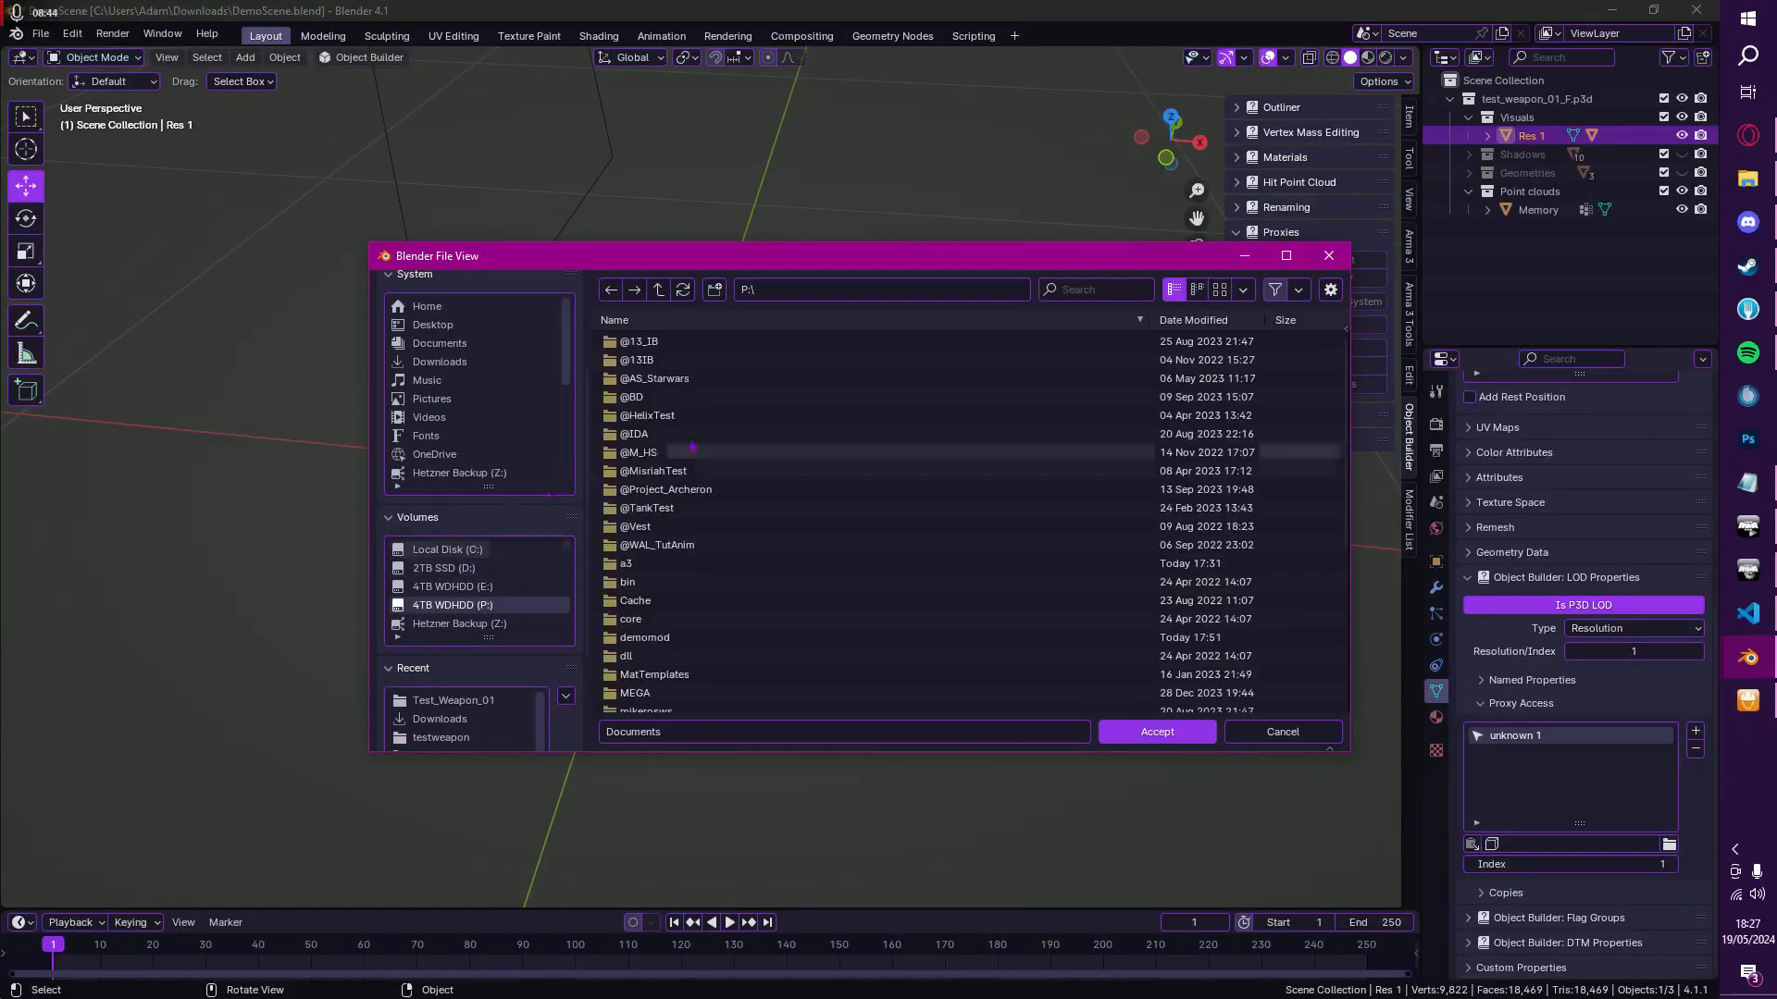
click(633, 565)
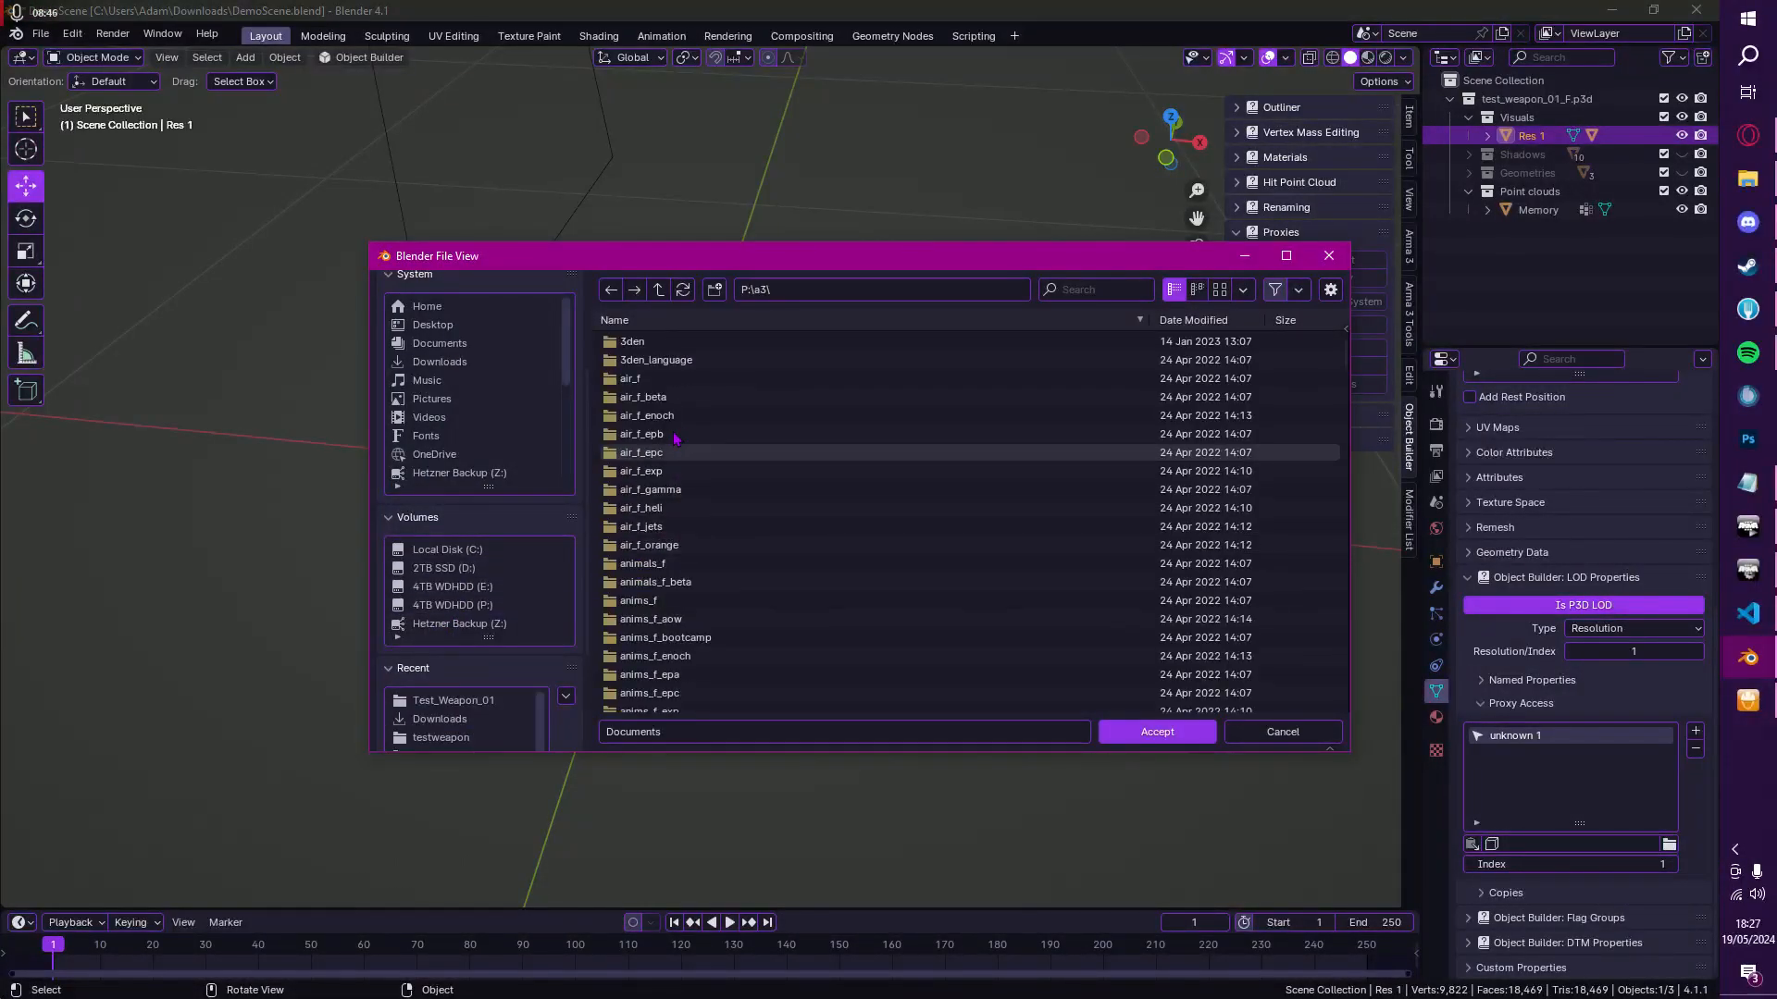
scroll(740, 444, down, 15)
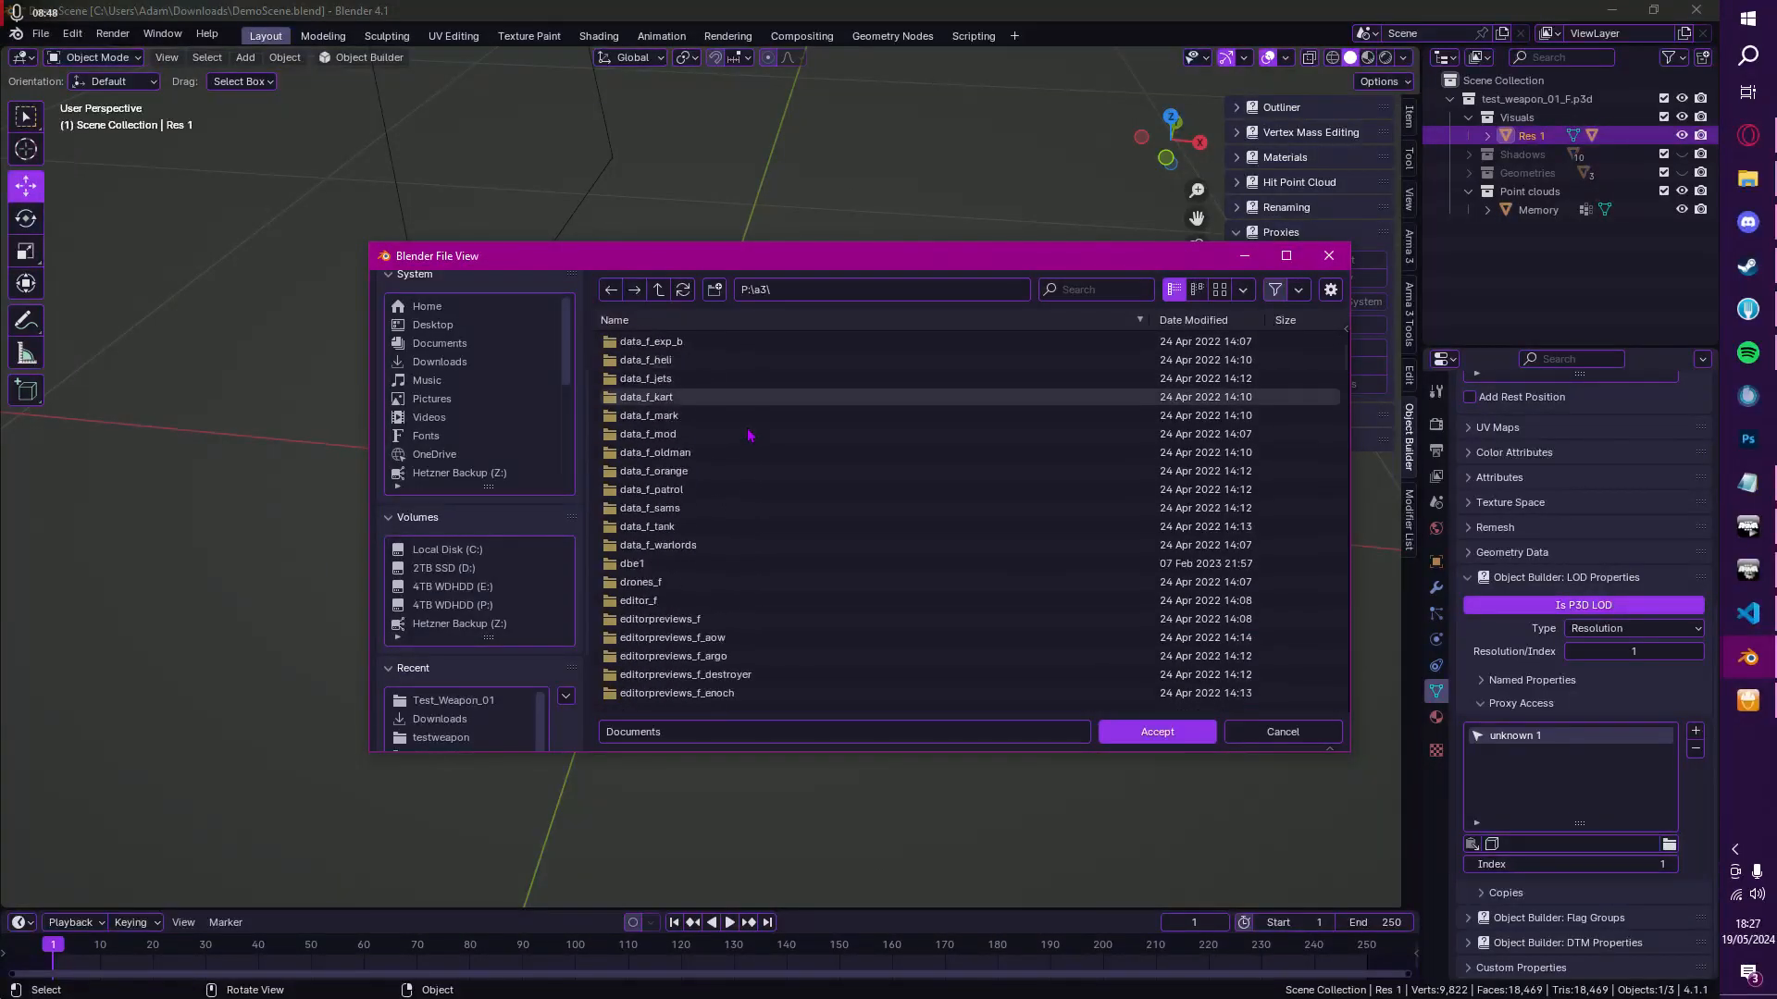
click(647, 397)
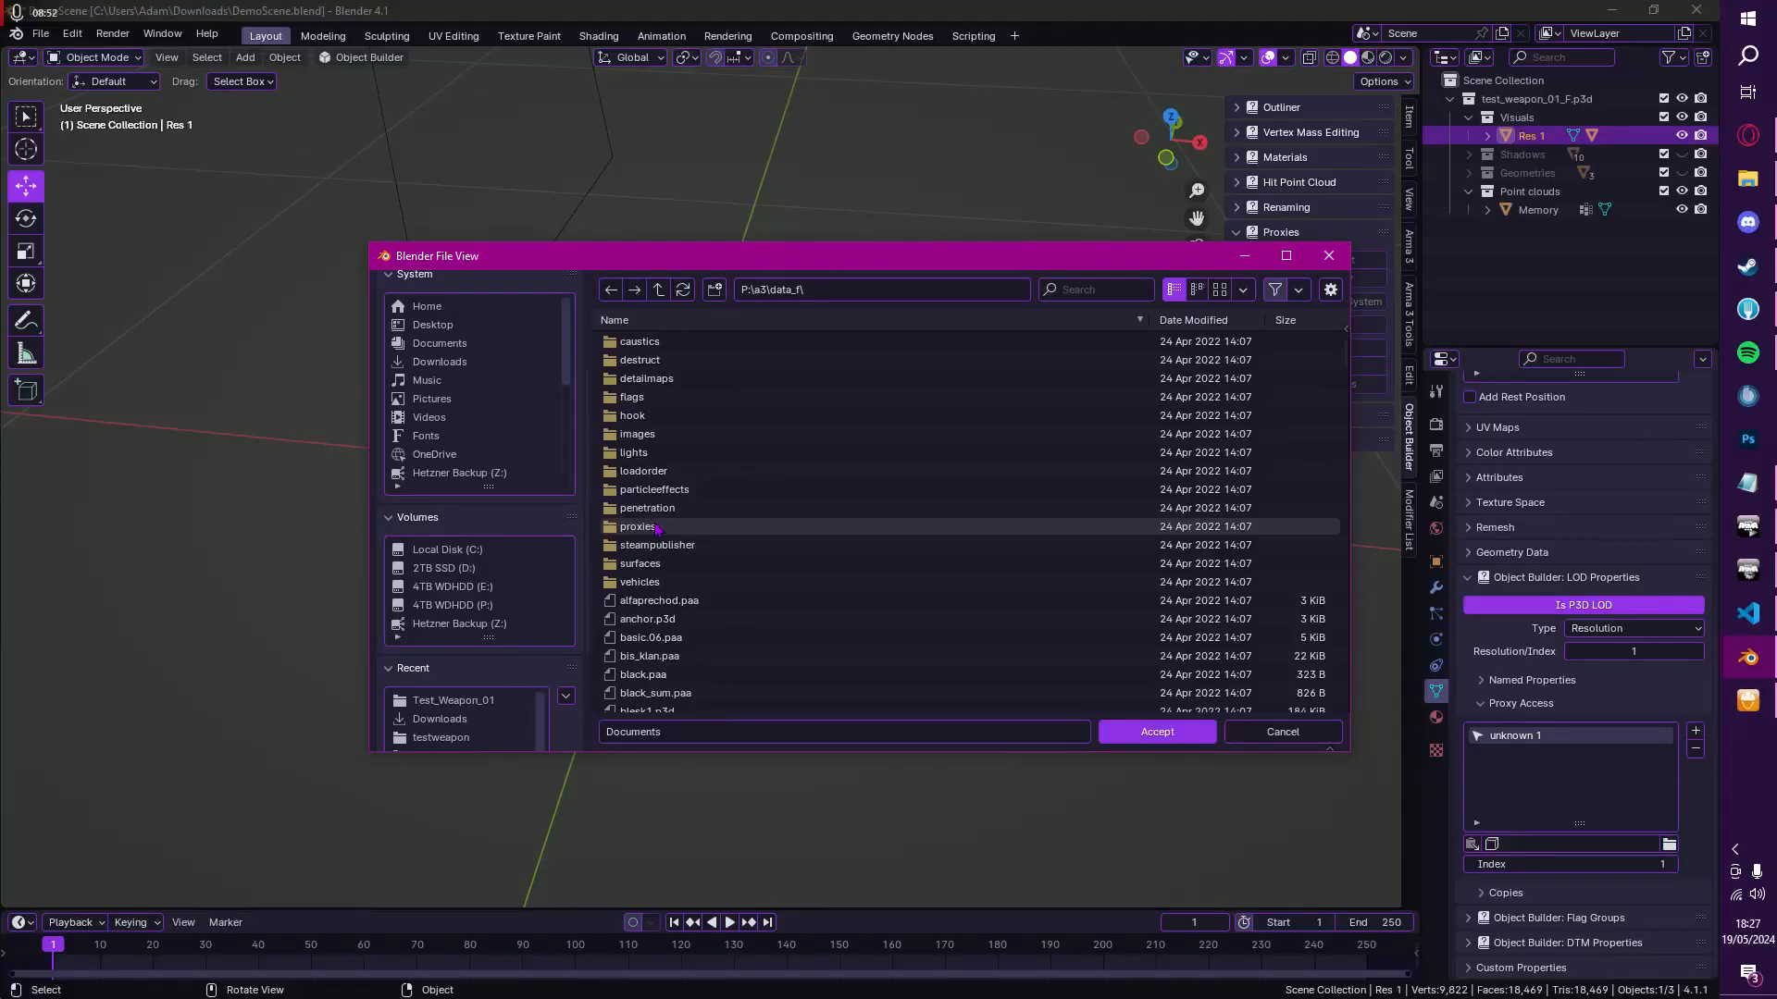
click(638, 527)
scroll(655, 527, down, 15)
scroll(685, 517, down, 1)
click(671, 638)
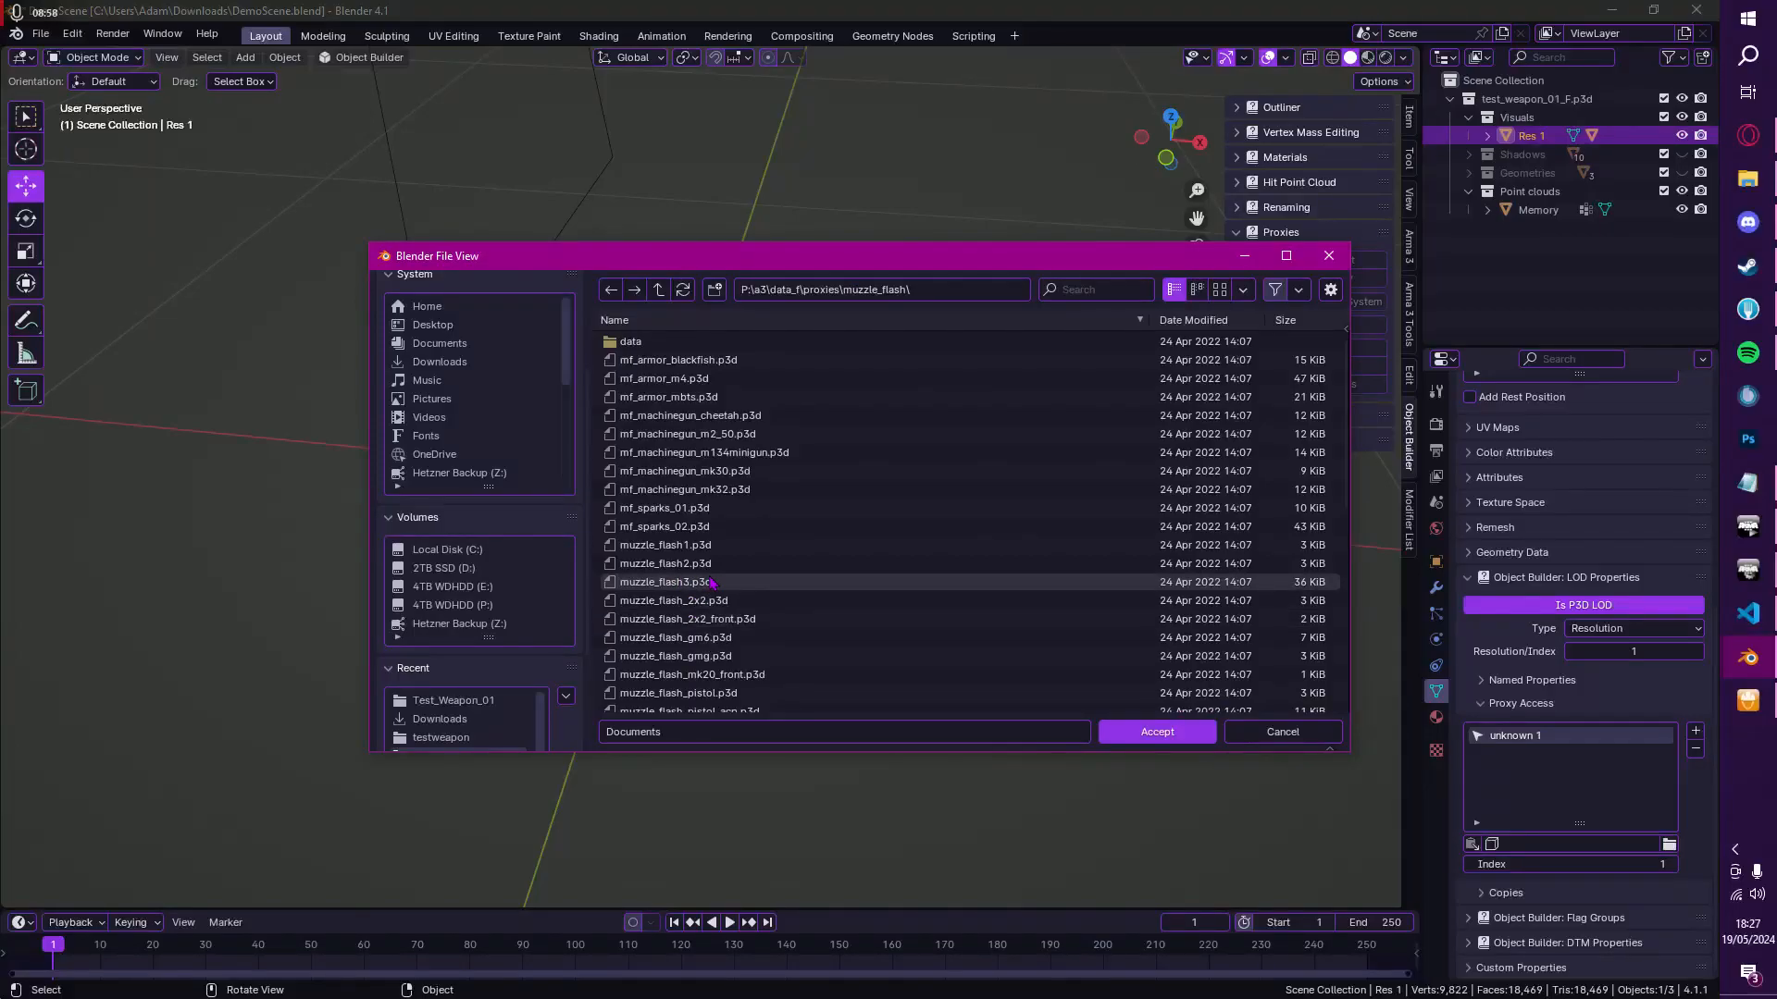
Step: Set the muzzle proxy's path to muzzle_flash_rifle_mk20.p3d
scroll(727, 592, down, 7)
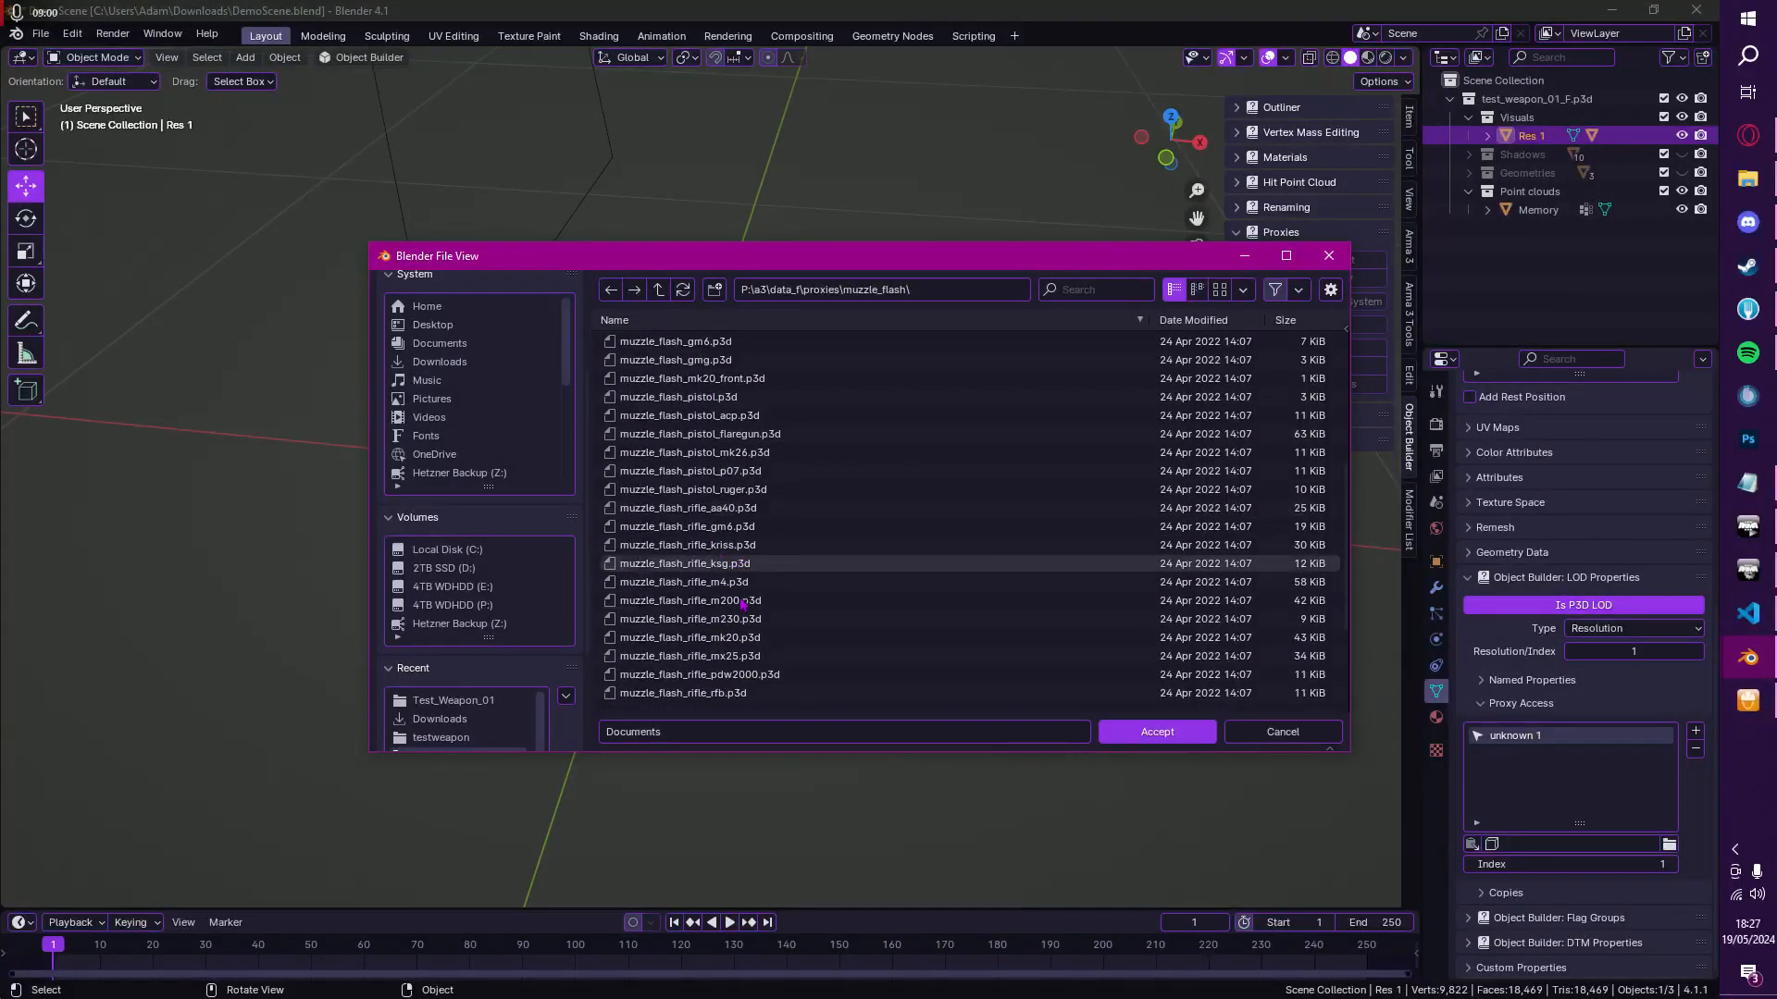
scroll(742, 639, down, 1)
double_click(737, 641)
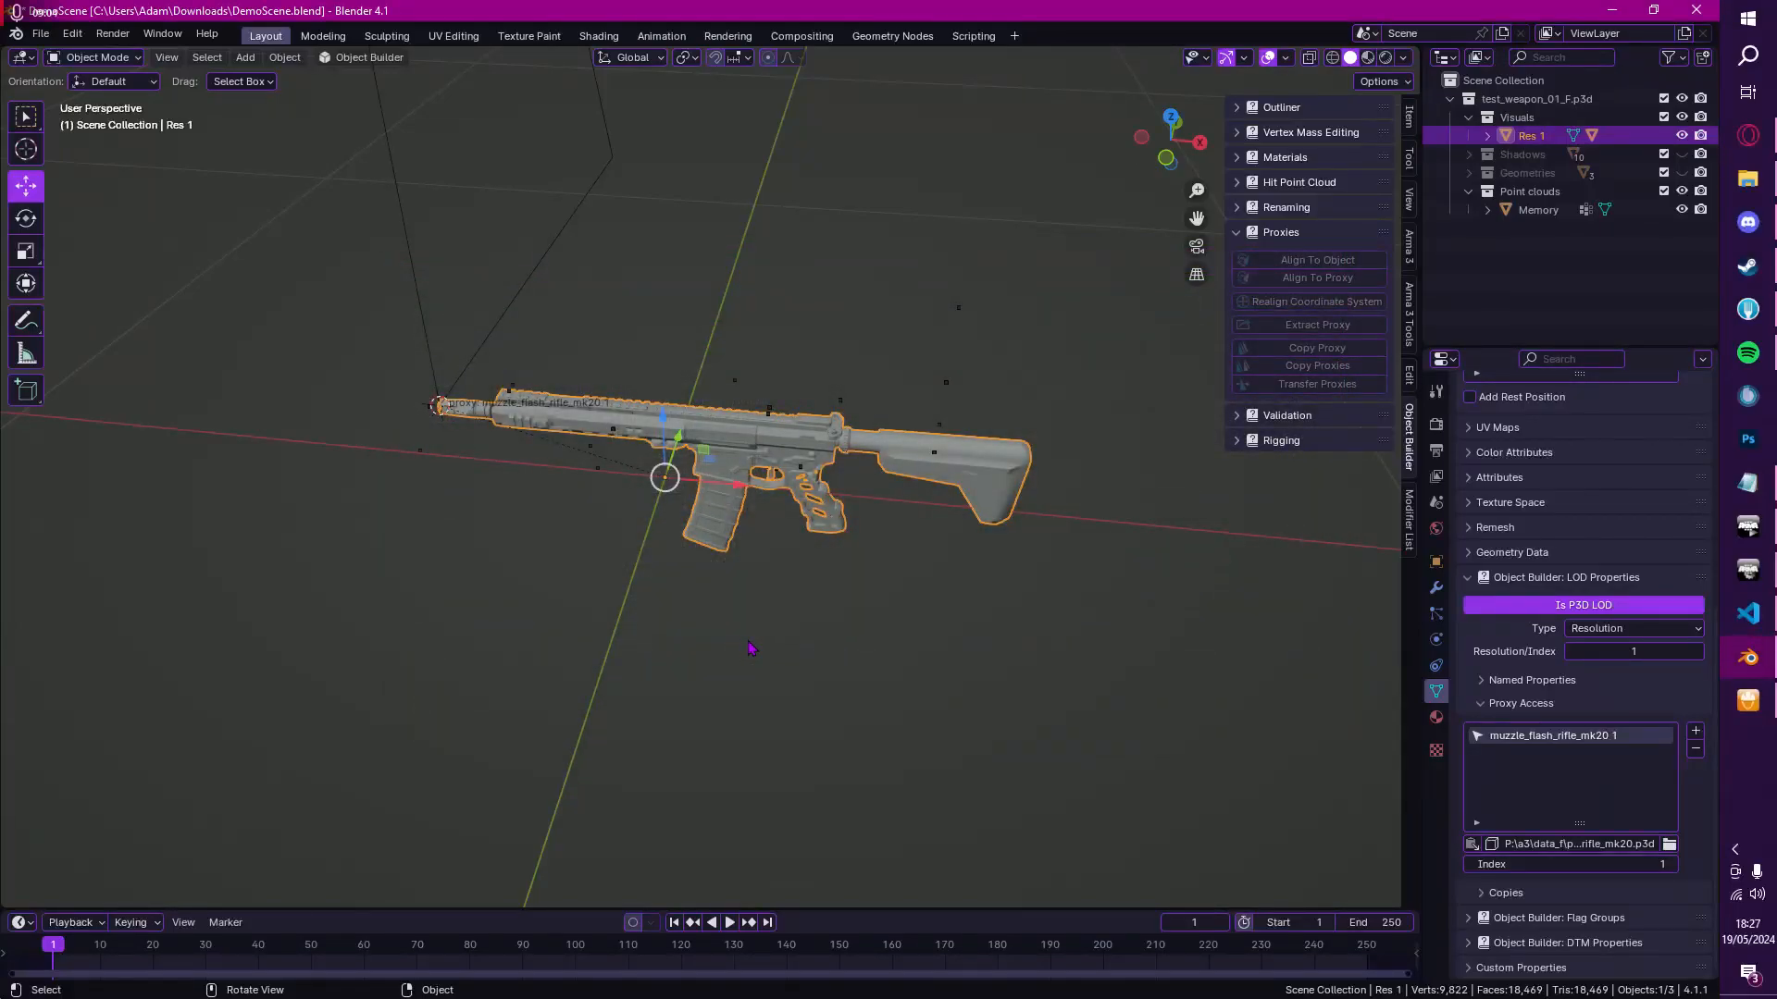
middle_drag(565, 412, 775, 351)
scroll(611, 417, up, 2)
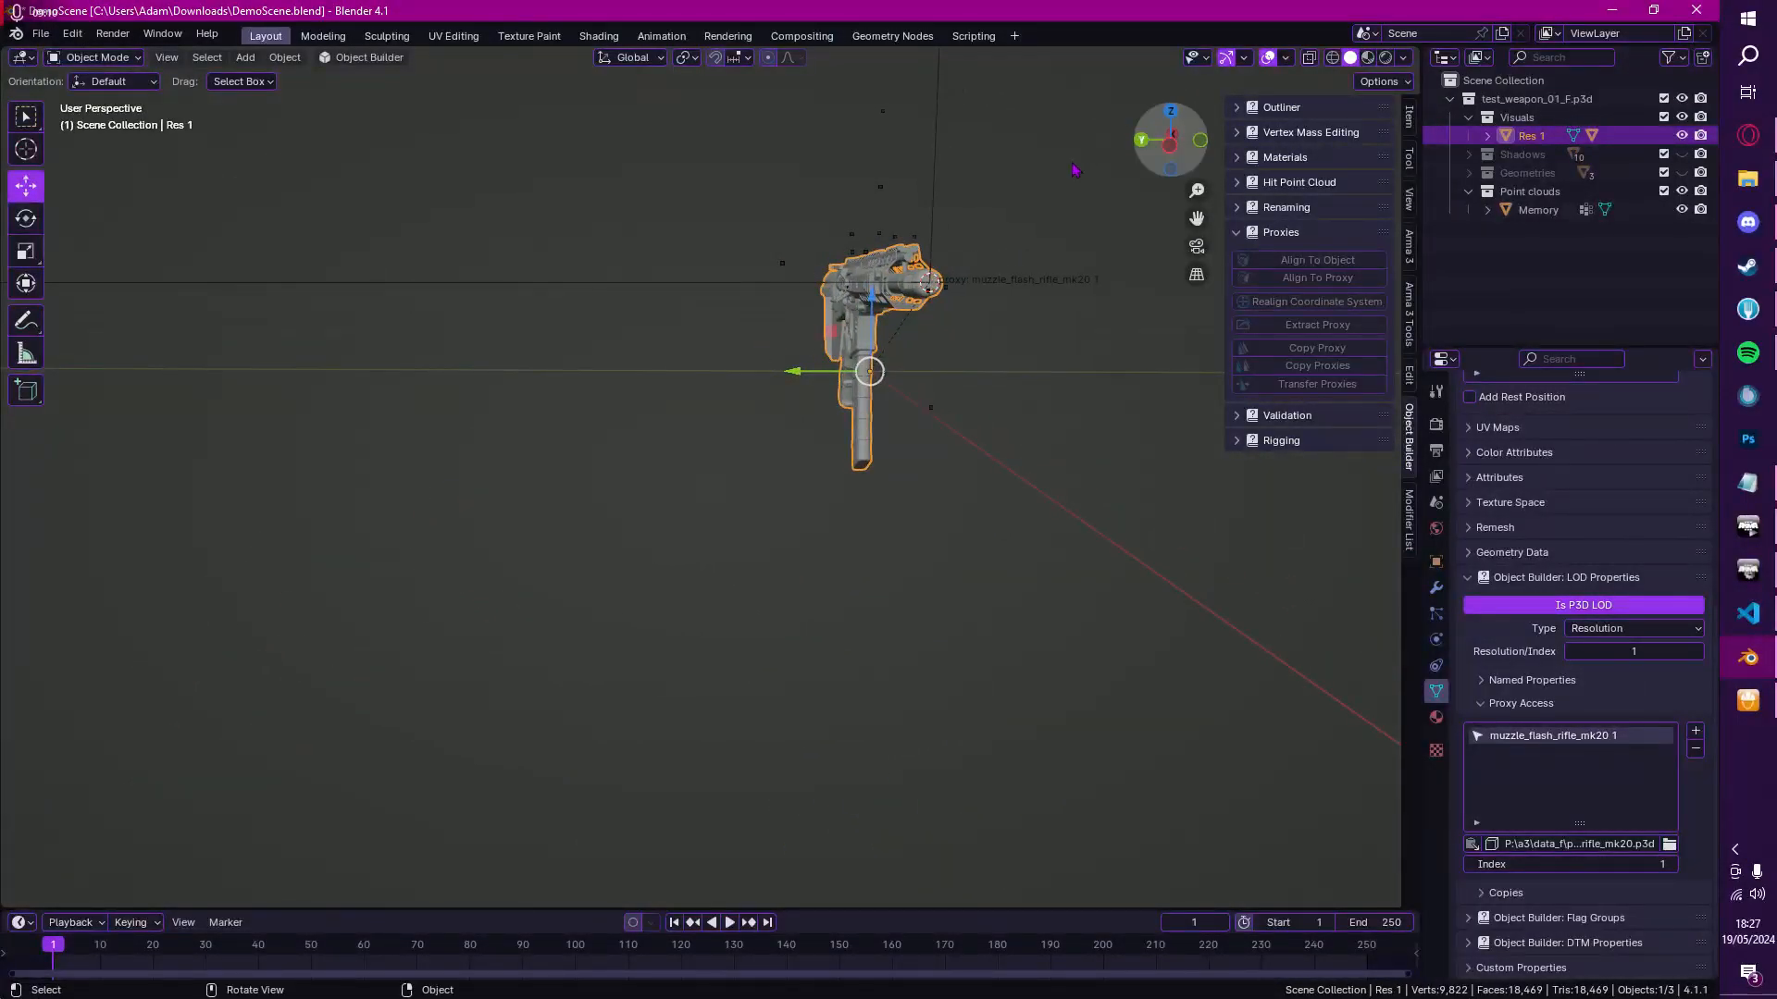
drag(968, 200, 1123, 335)
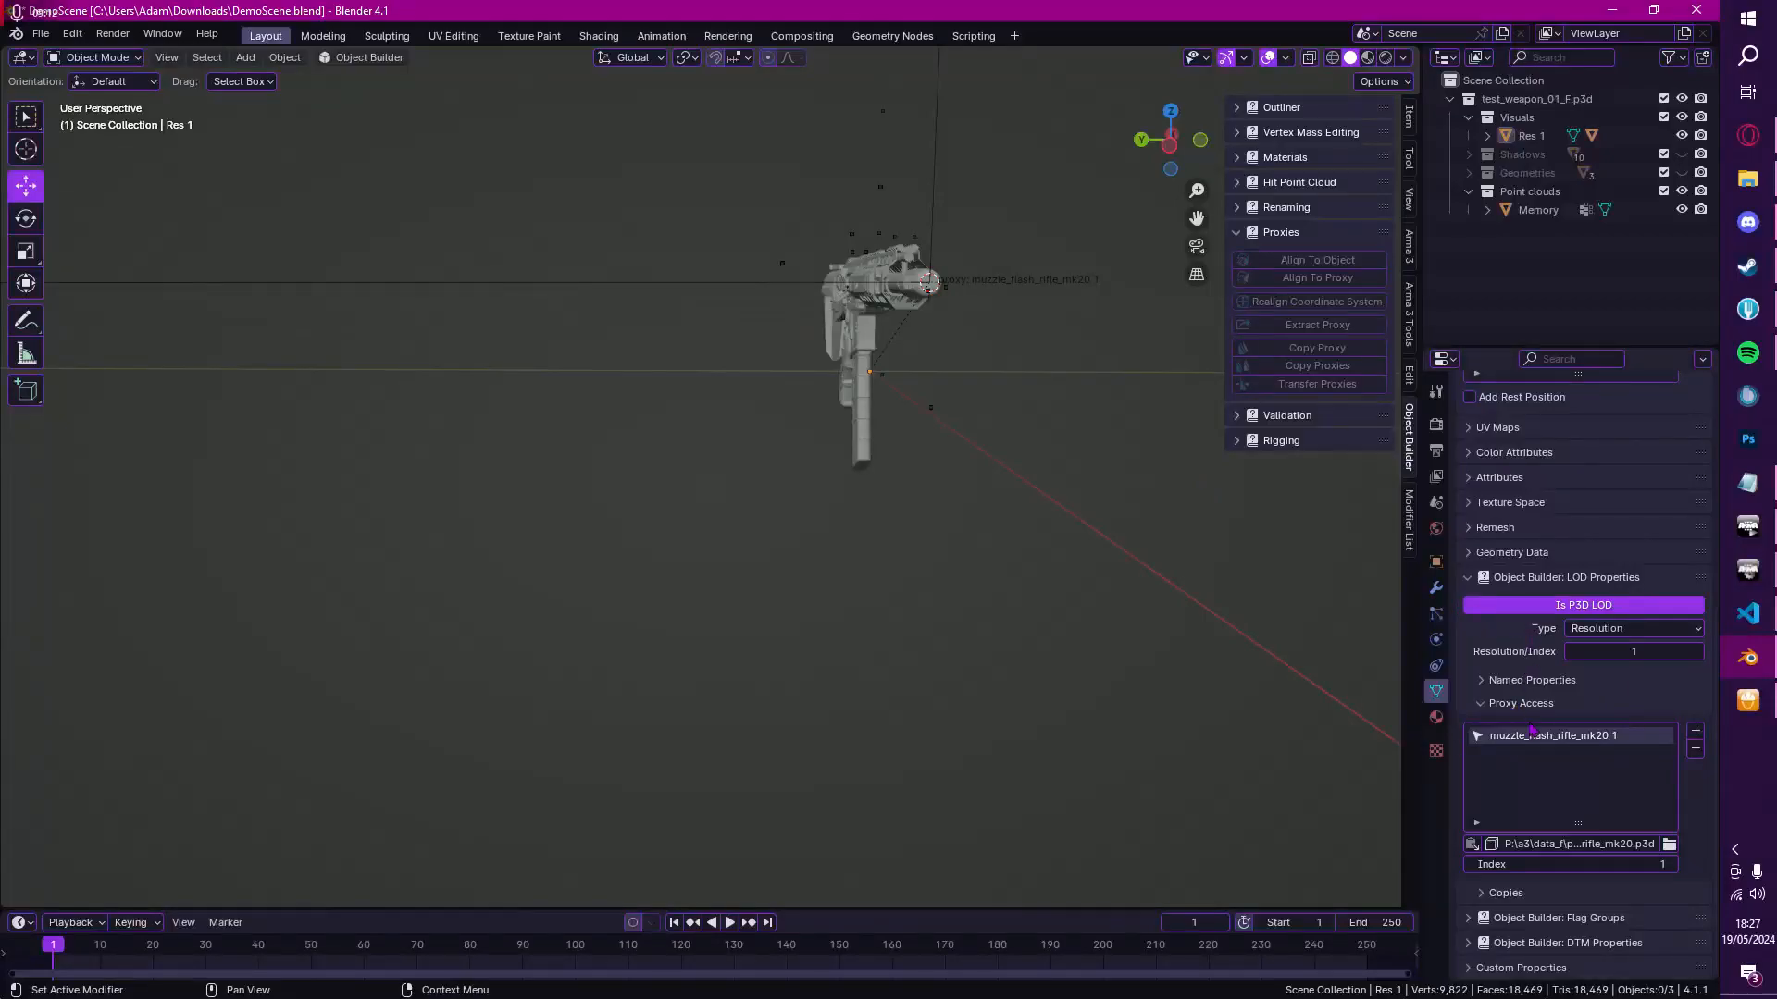
middle_drag(833, 435, 703, 449)
Step: Reselect the Res 1 rifle and put its mesh into Edit Mode around the magazine
click(575, 350)
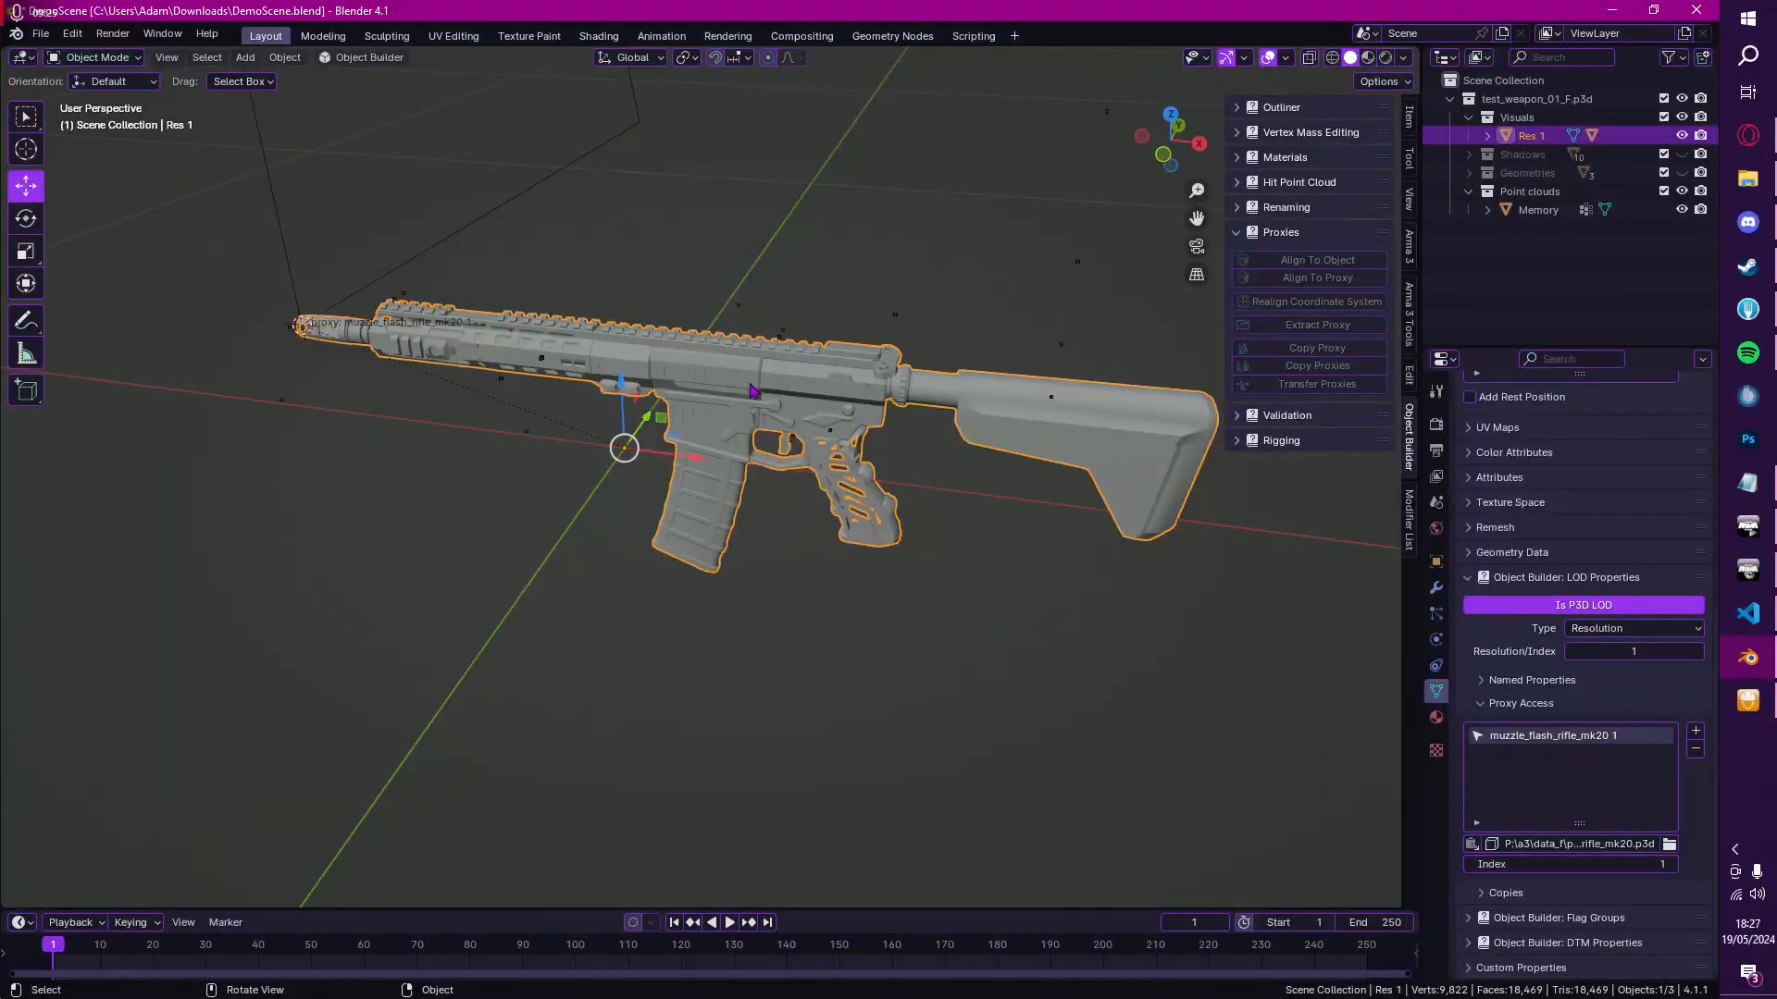
middle_drag(736, 391, 749, 391)
key(Tab)
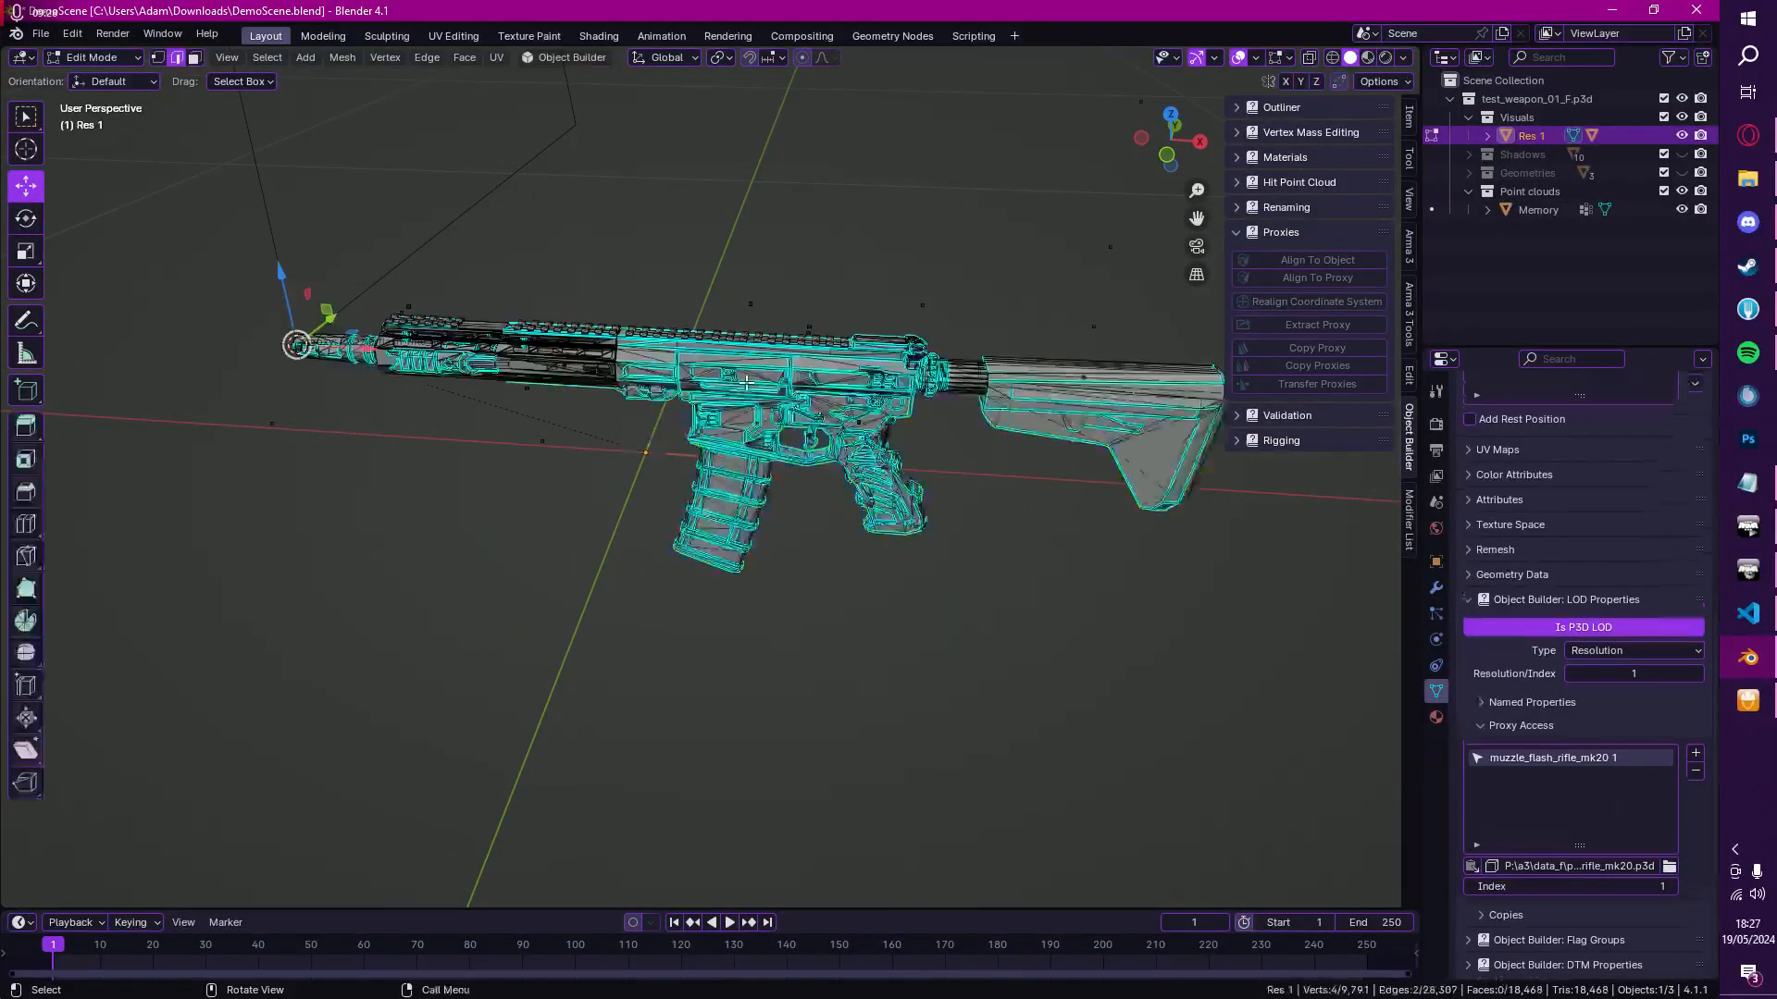
scroll(763, 451, up, 8)
scroll(762, 451, down, 6)
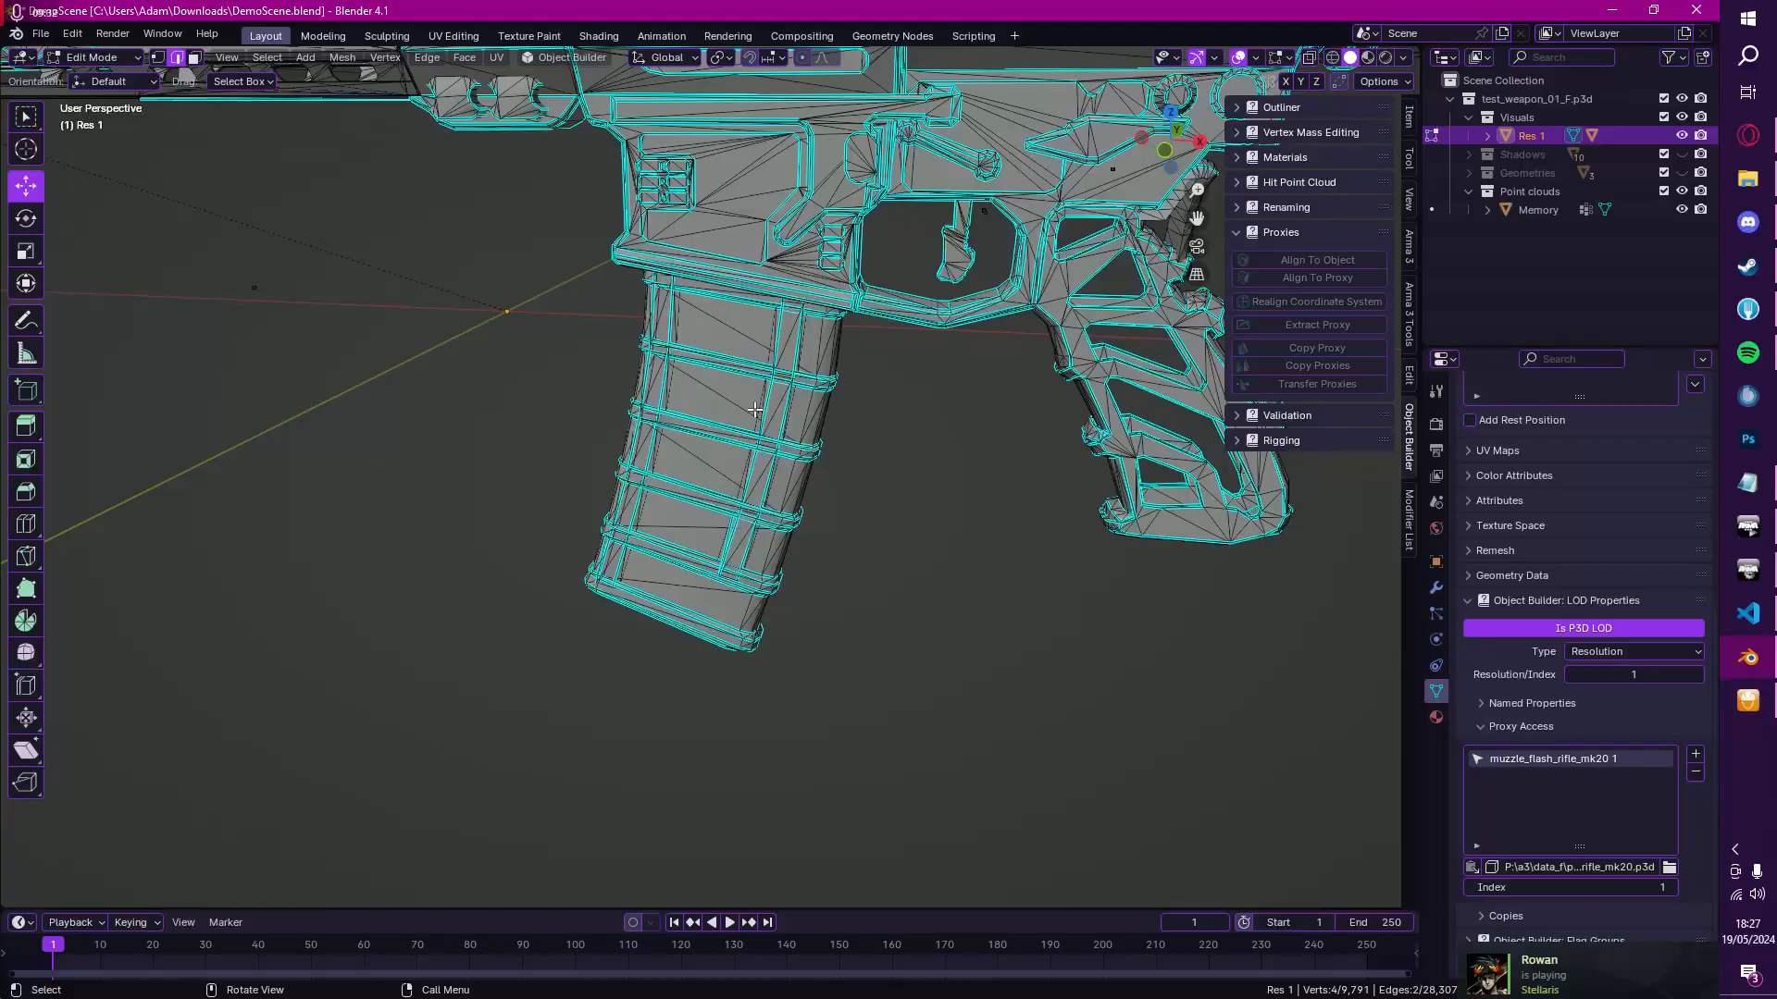
scroll(755, 410, down, 5)
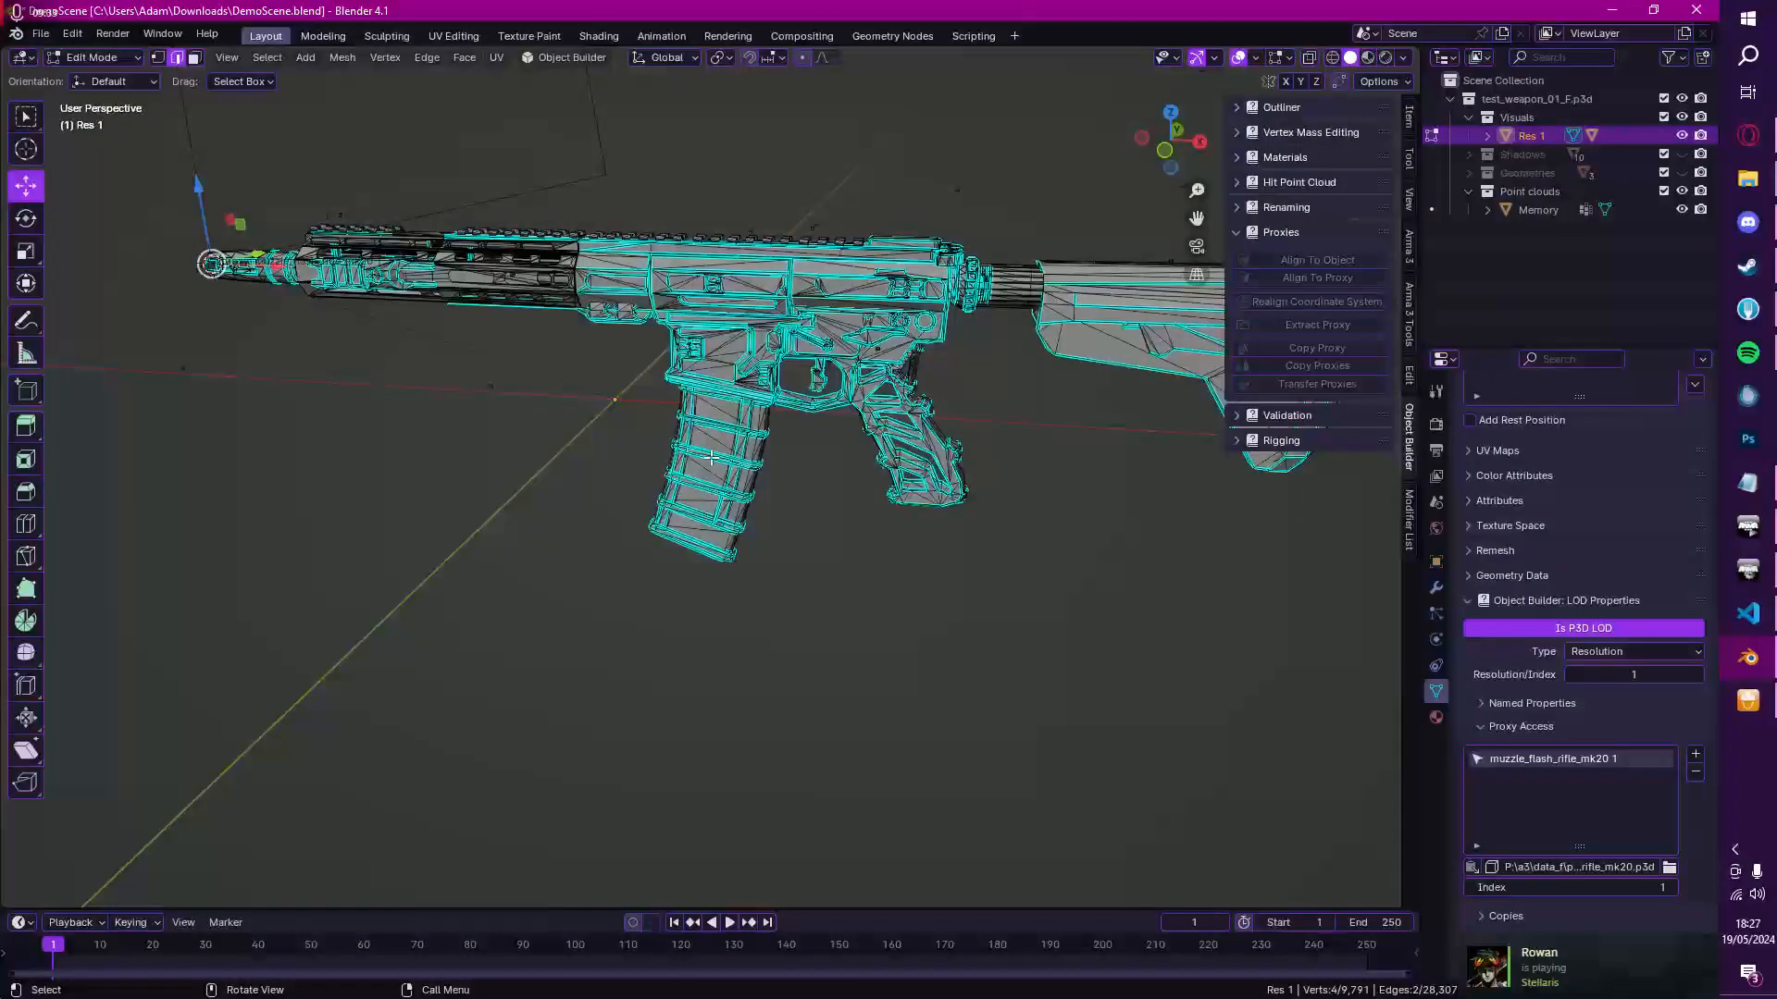
Step: Try to pull the magazine's linked parts down away from the rifle, undo the move and clear the selection
key(l)
scroll(711, 457, up, 8)
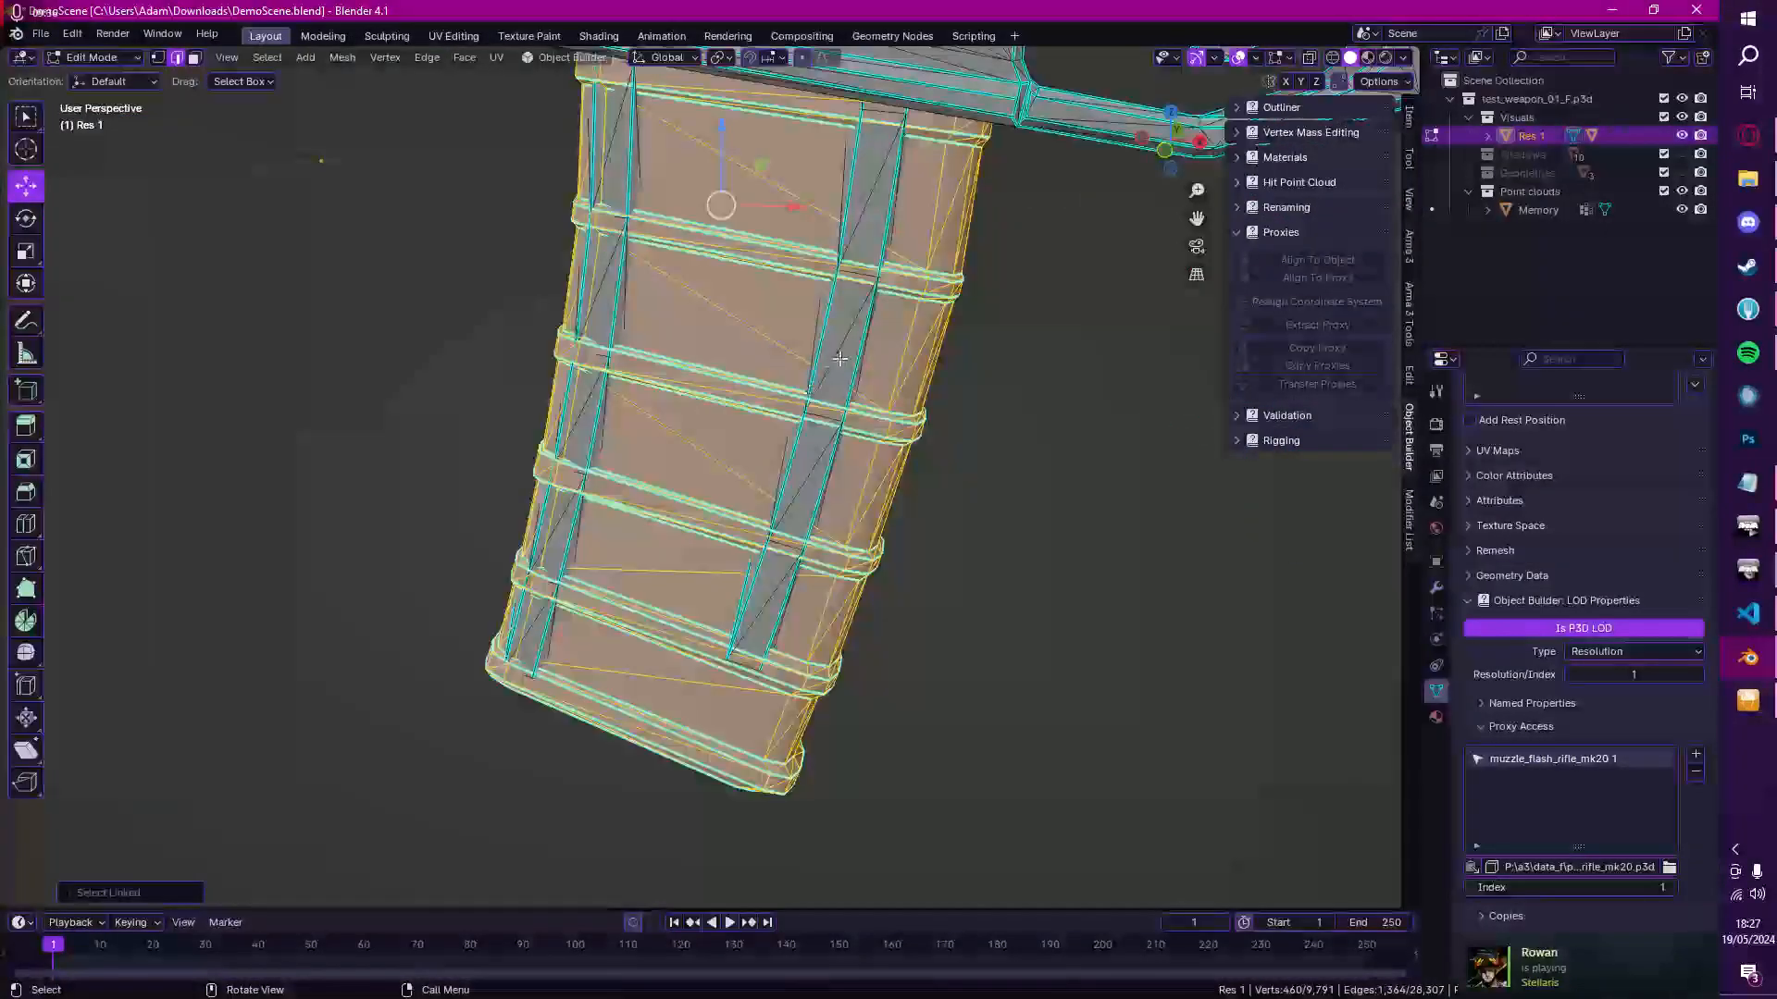
scroll(839, 357, down, 5)
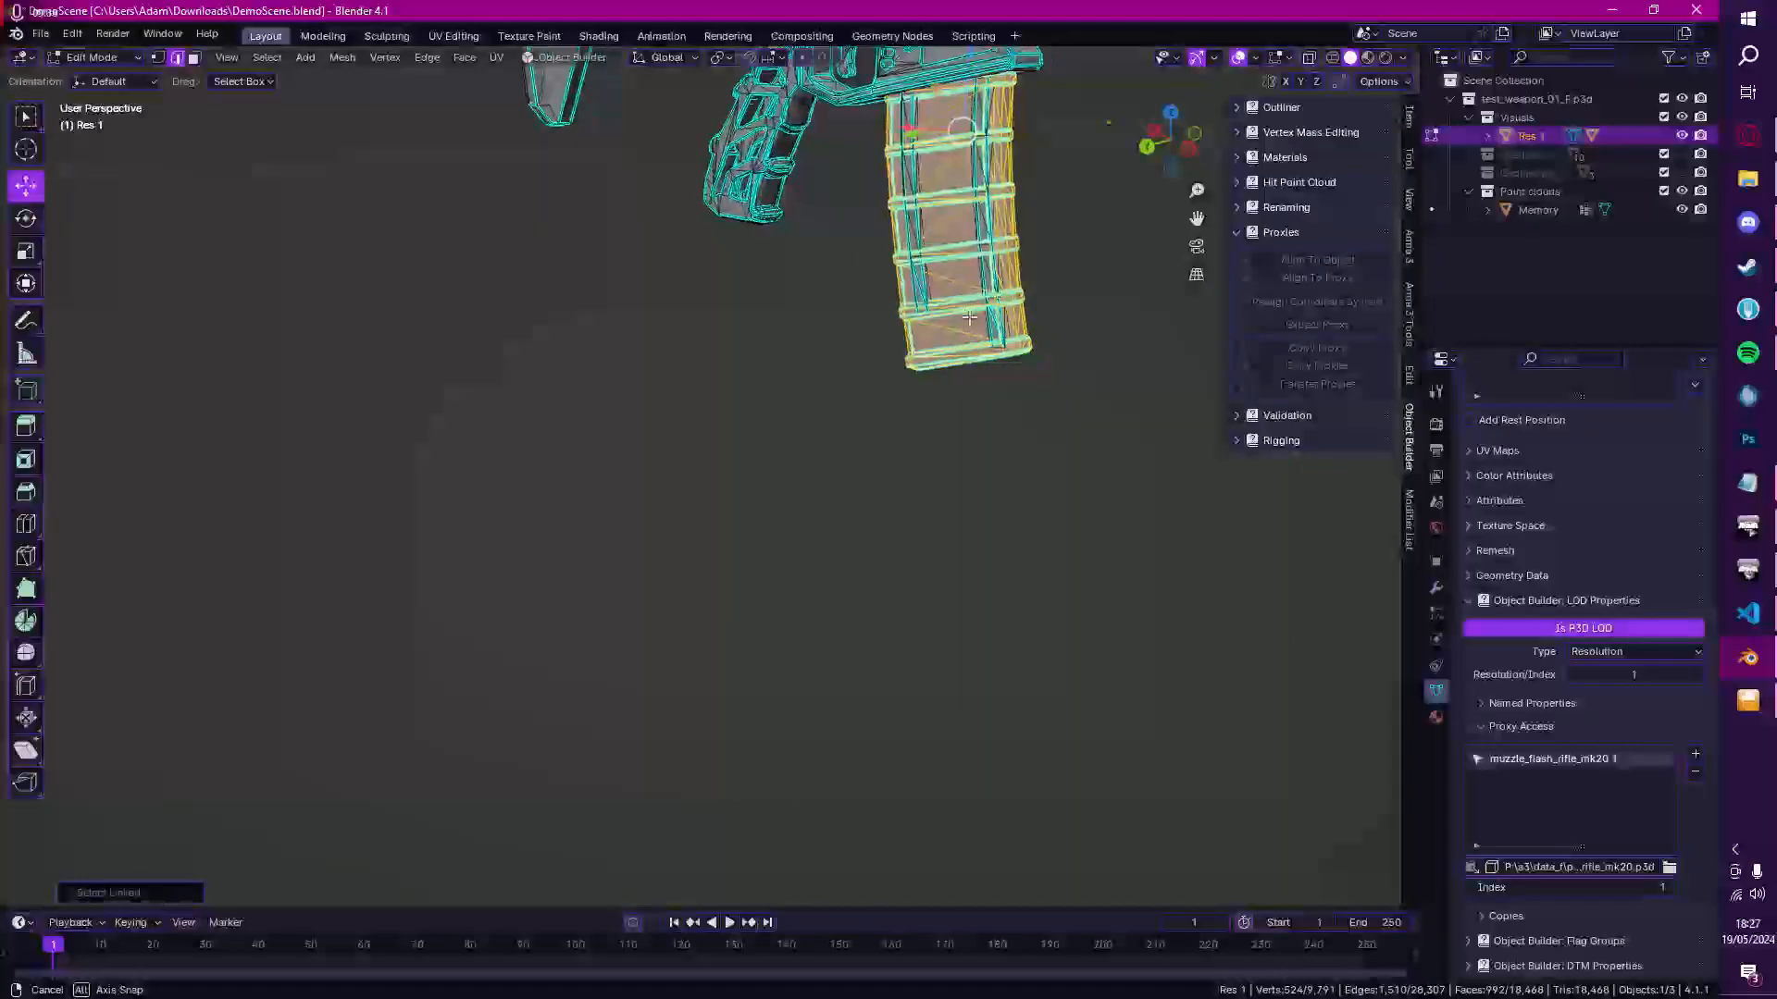
middle_drag(905, 238, 882, 325)
drag(896, 331, 894, 485)
middle_drag(894, 485, 933, 463)
key(ctrl+z)
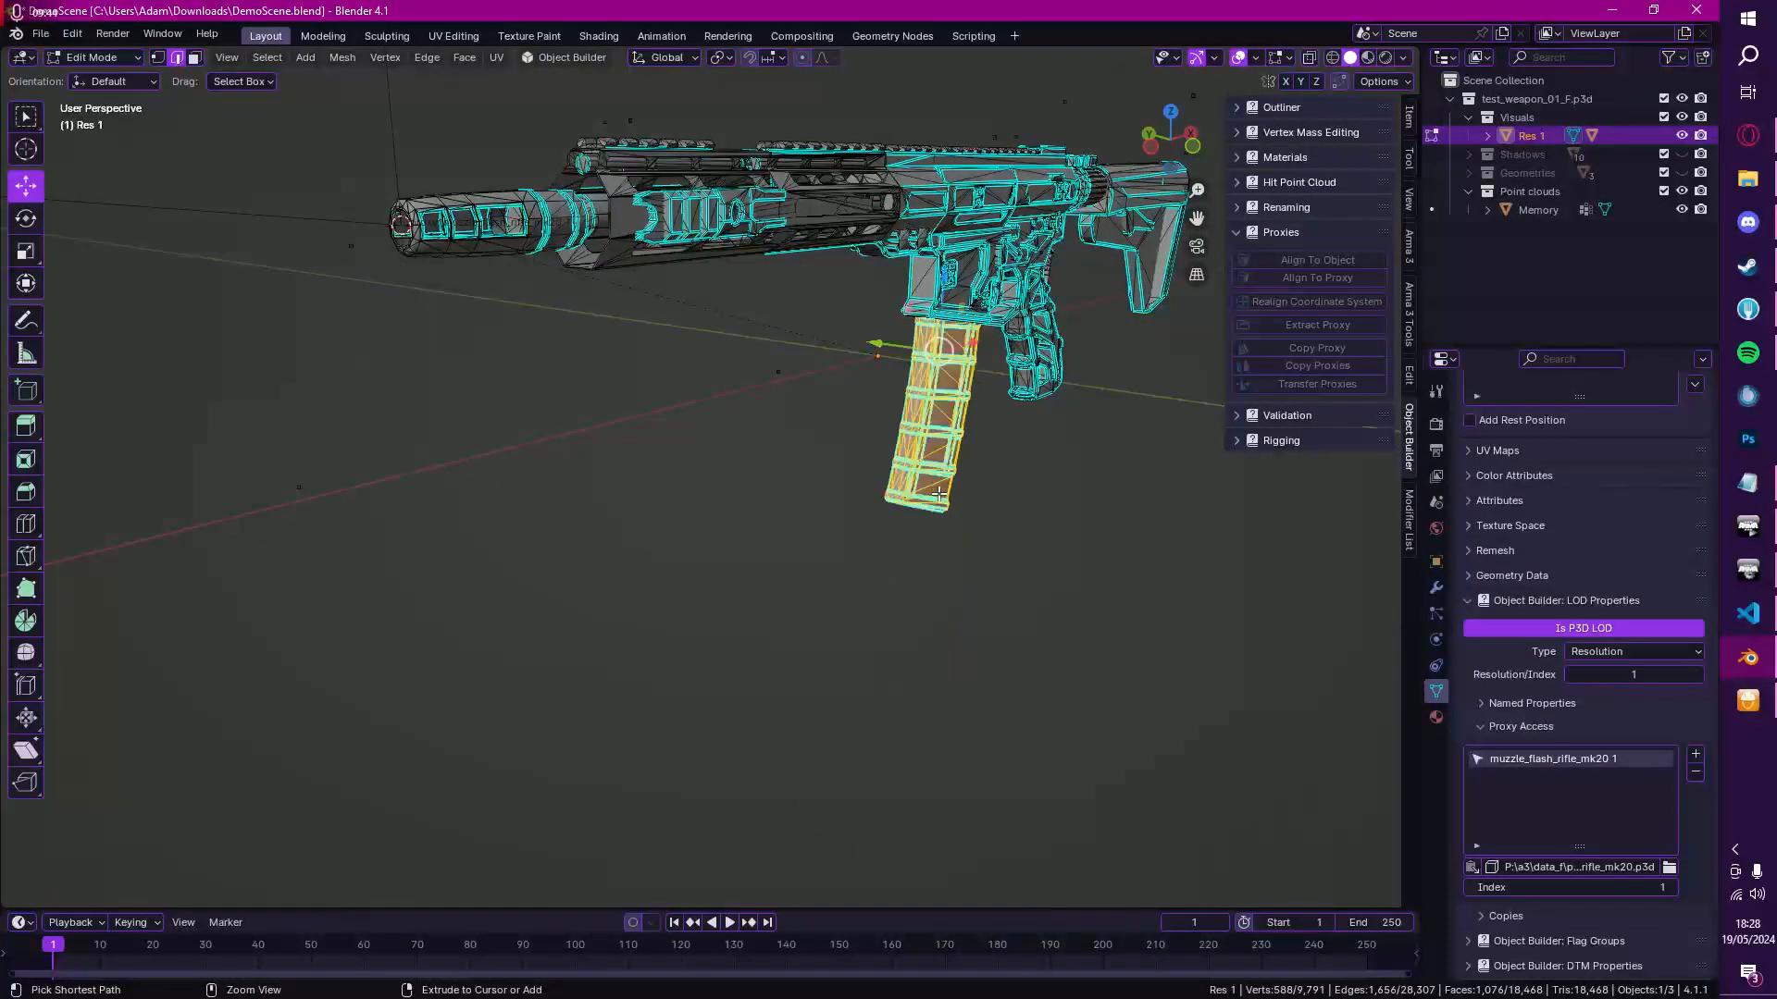
key(a)
key(alt+a)
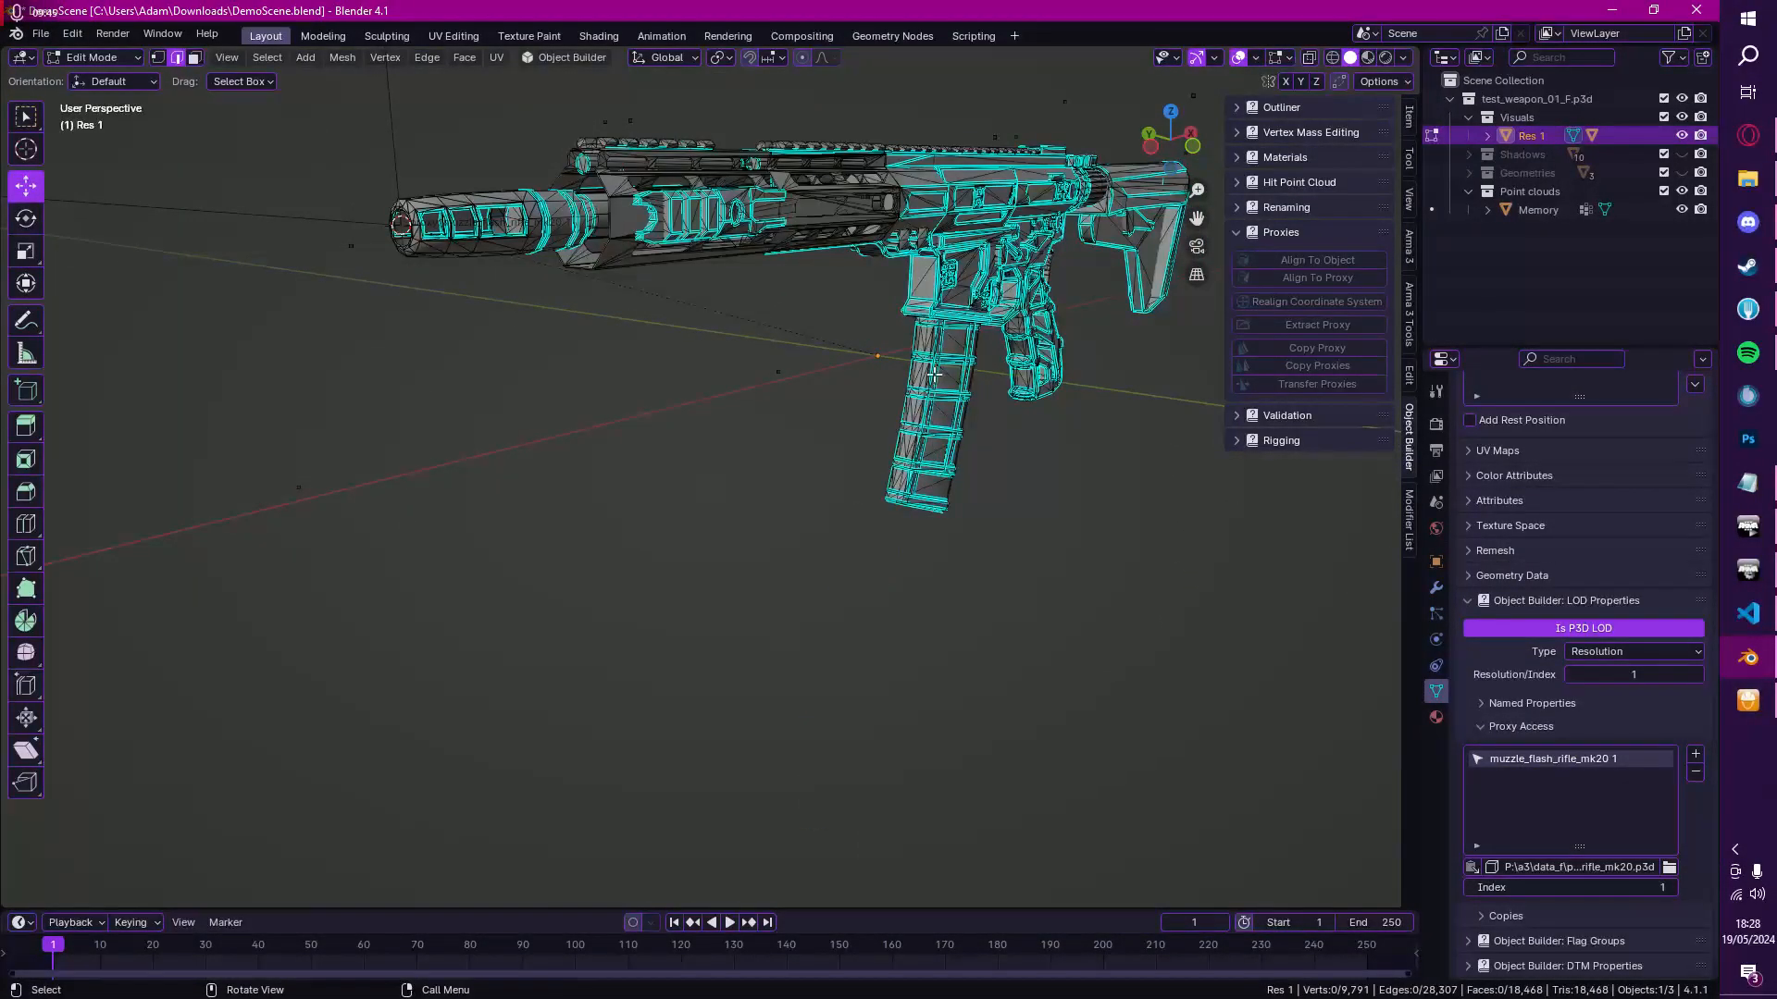
Step: Select all linked mesh parts of the magazine from both sides of the rifle
key(l)
middle_drag(962, 389, 1111, 417)
key(l)
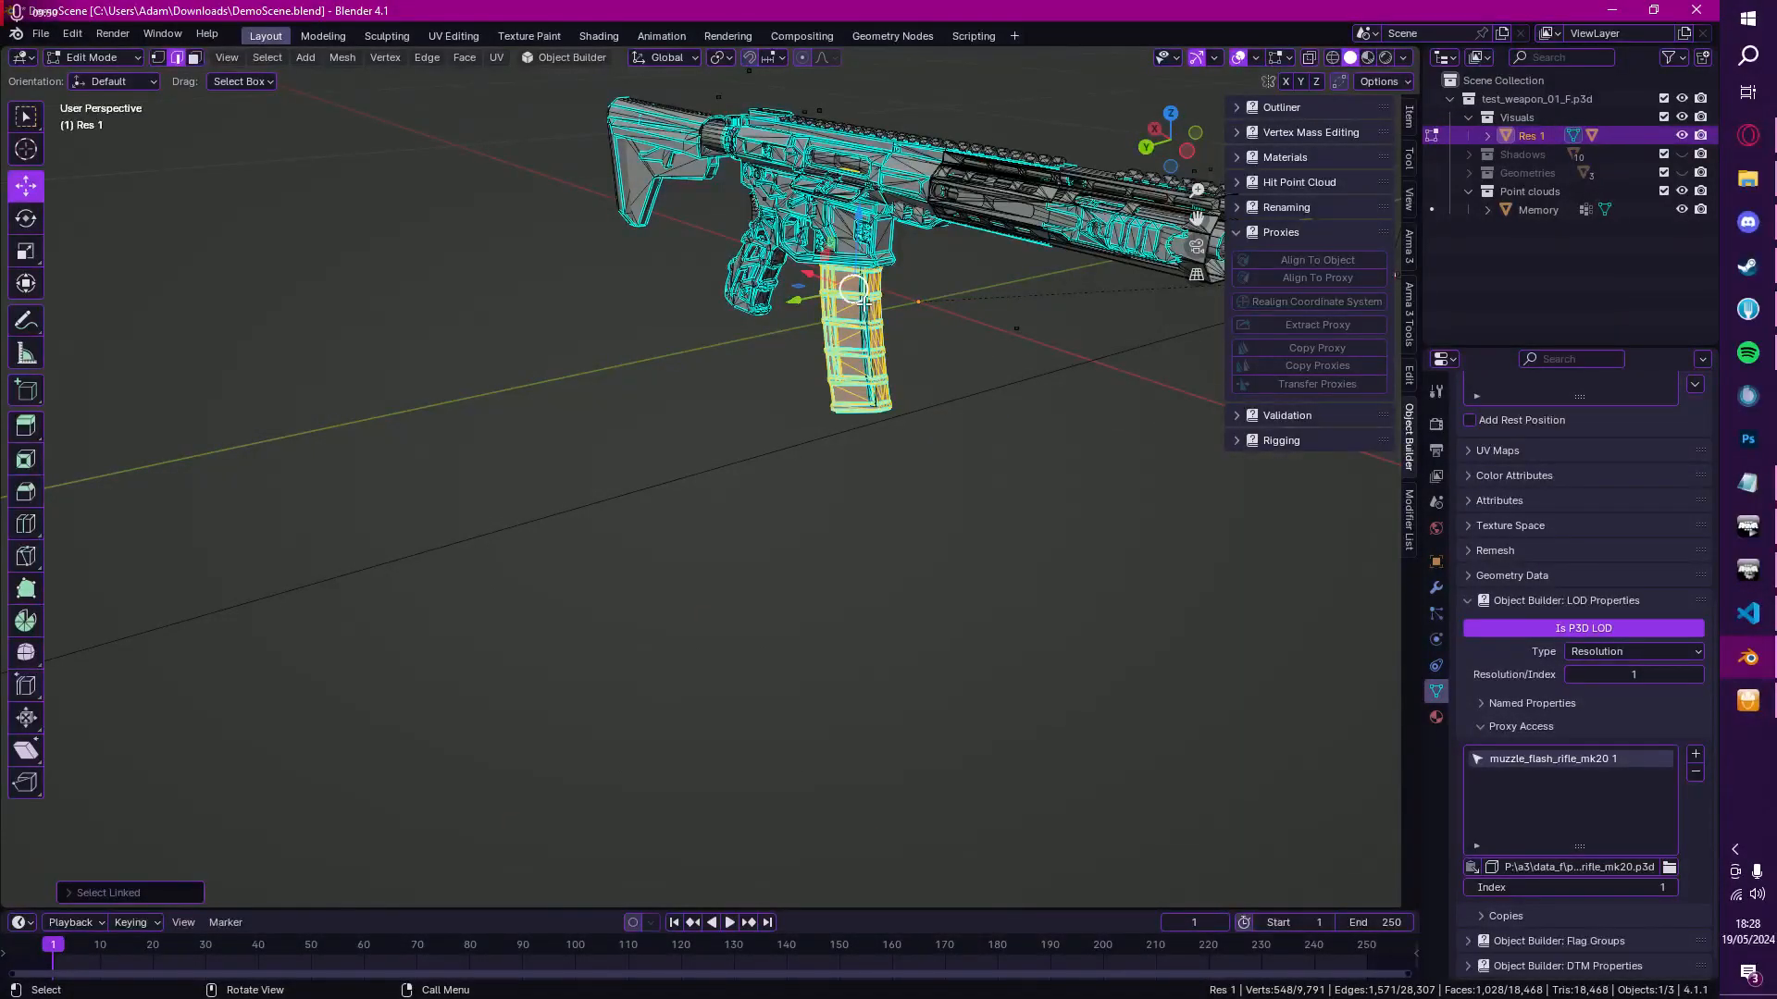
key(l)
Step: Pull the selected magazine down out of the rifle to check the selection, and undo the move
middle_drag(861, 298, 917, 363)
drag(917, 364, 913, 473)
middle_drag(949, 593, 815, 559)
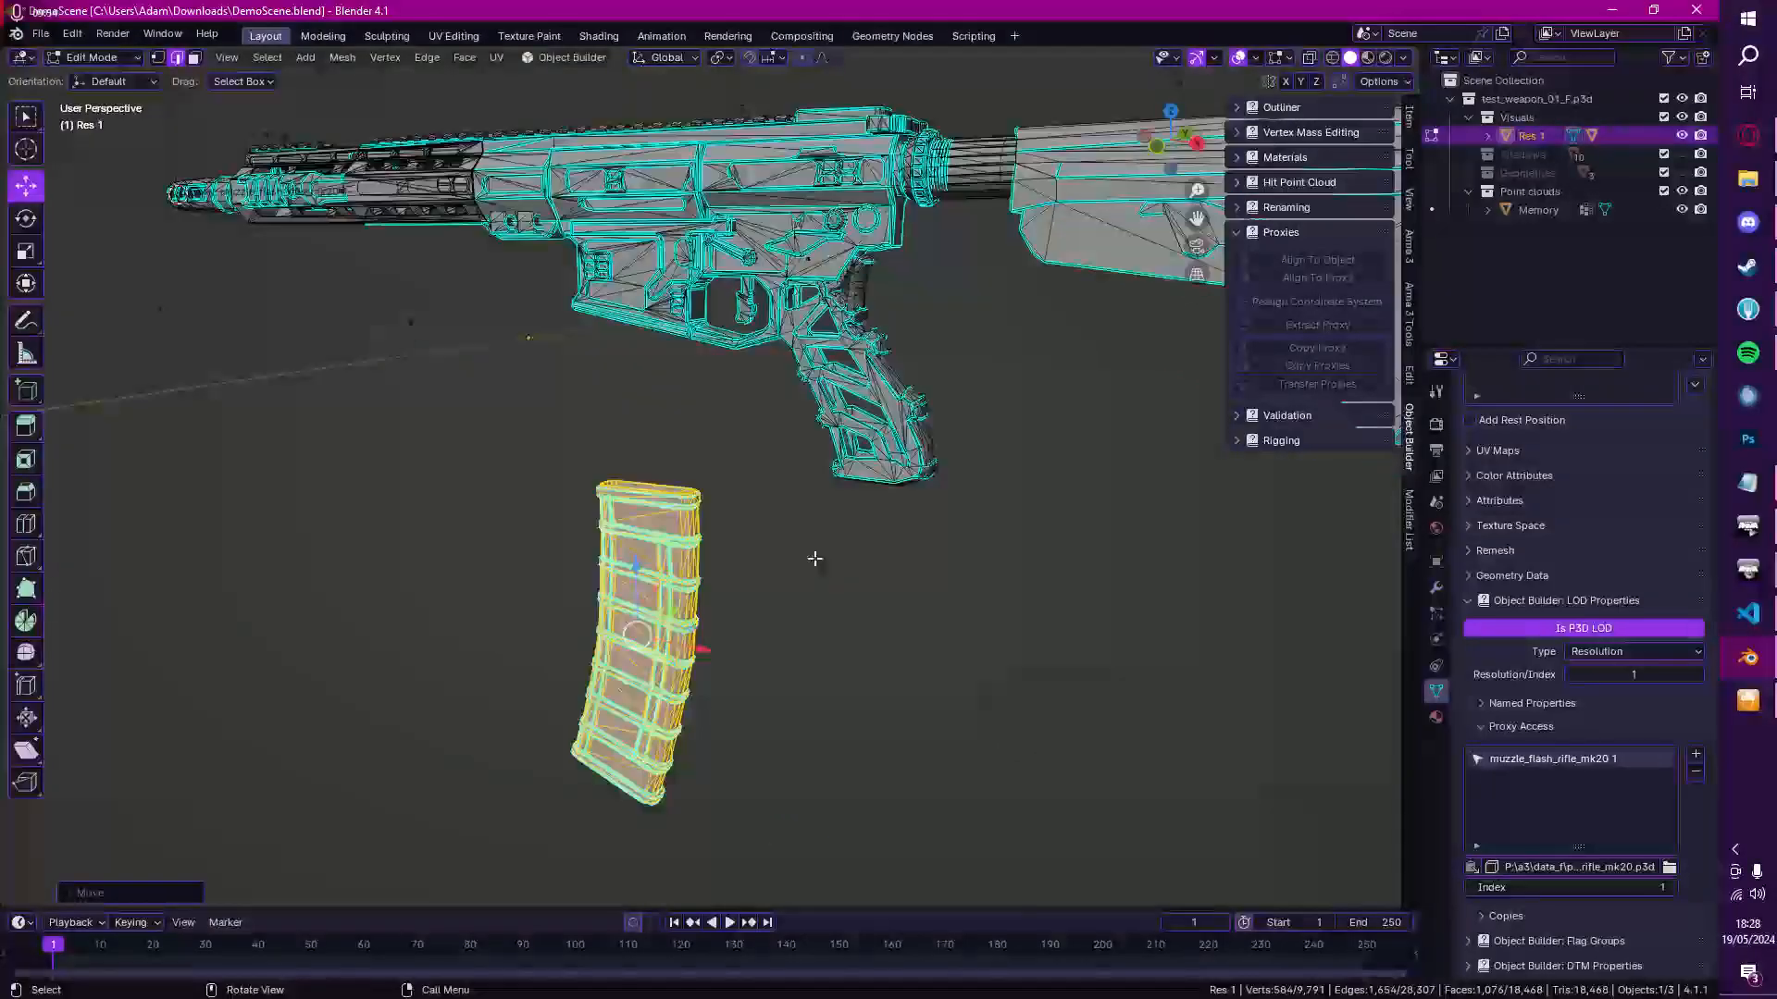
key(ctrl+z)
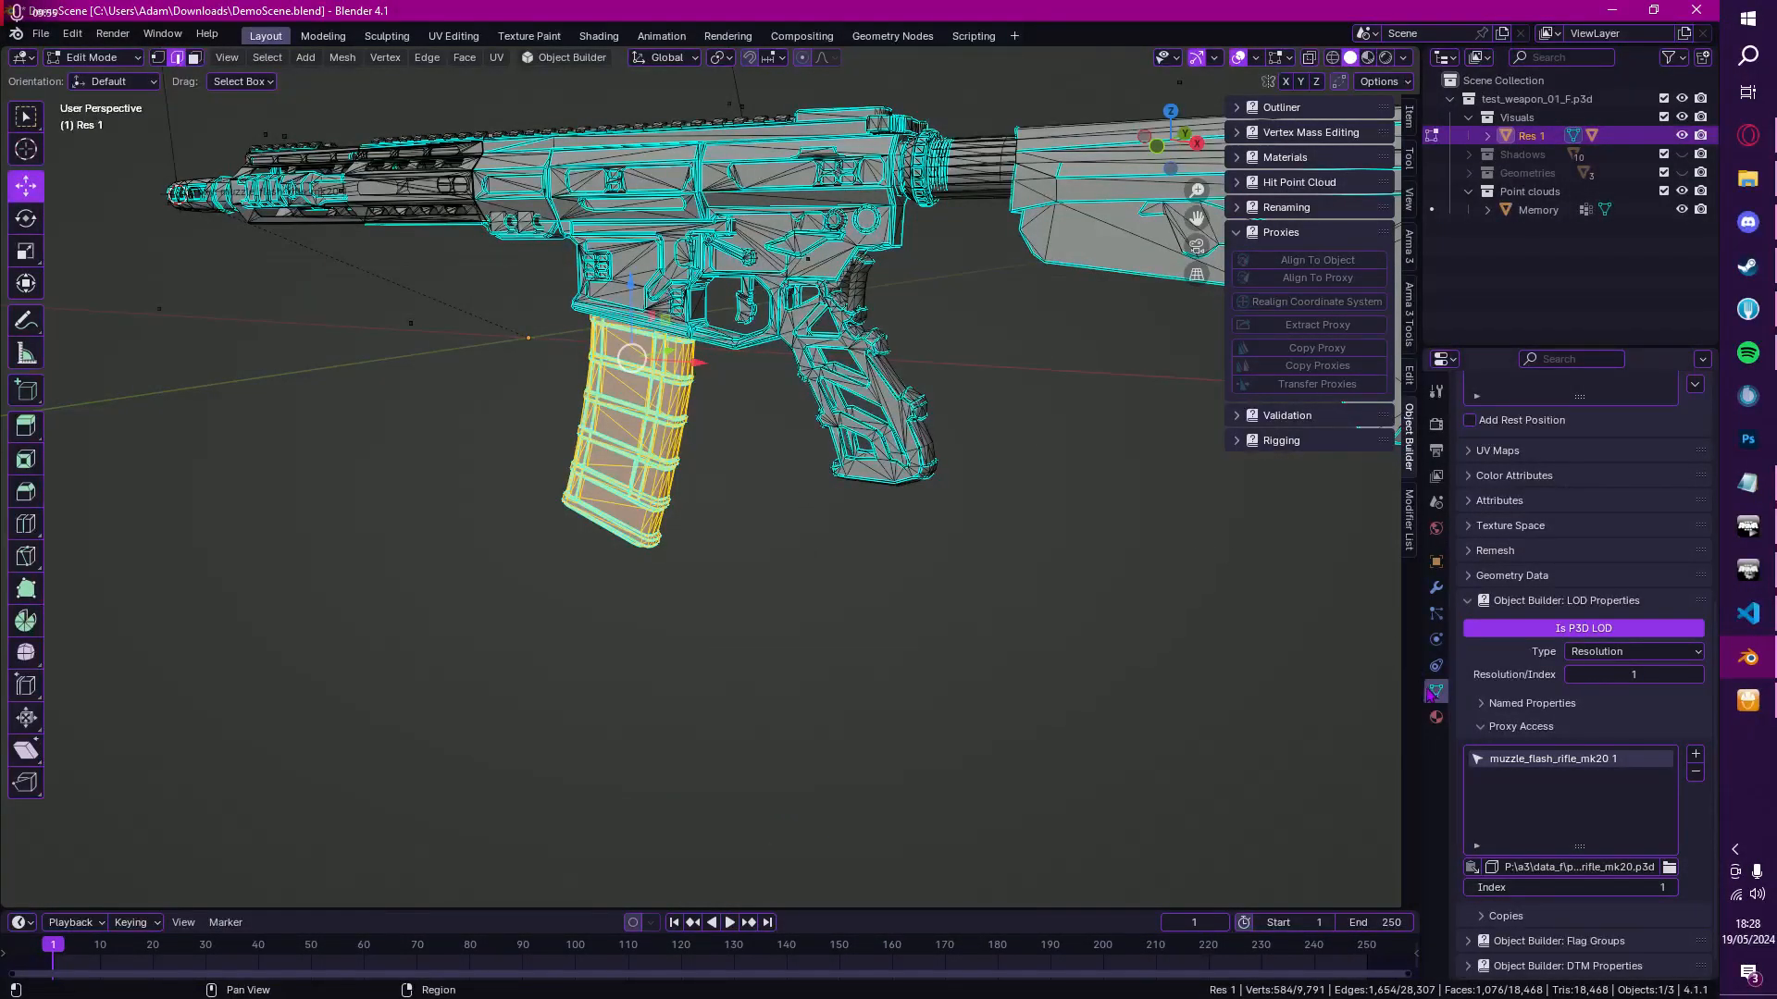
Step: Add a vertex group named magazine to Res 1 and assign the selected magazine geometry to it
scroll(1707, 492, up, 10)
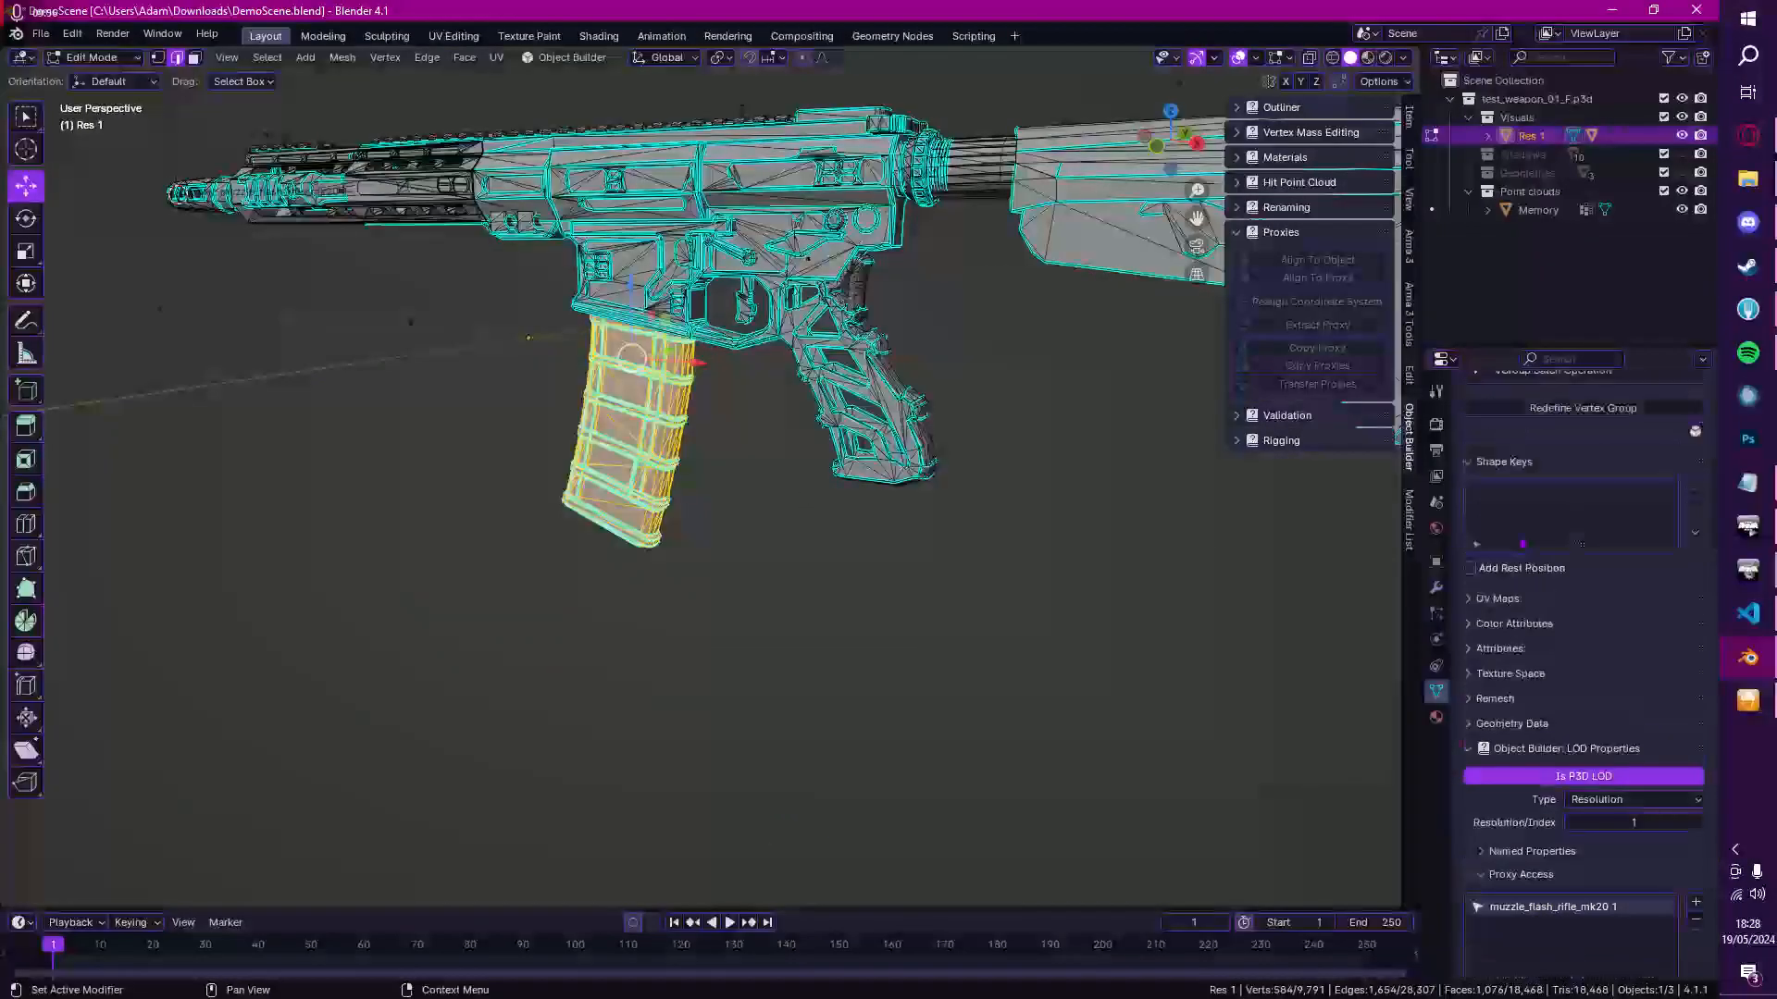
click(1695, 479)
double_click(1504, 484)
text(magazine)
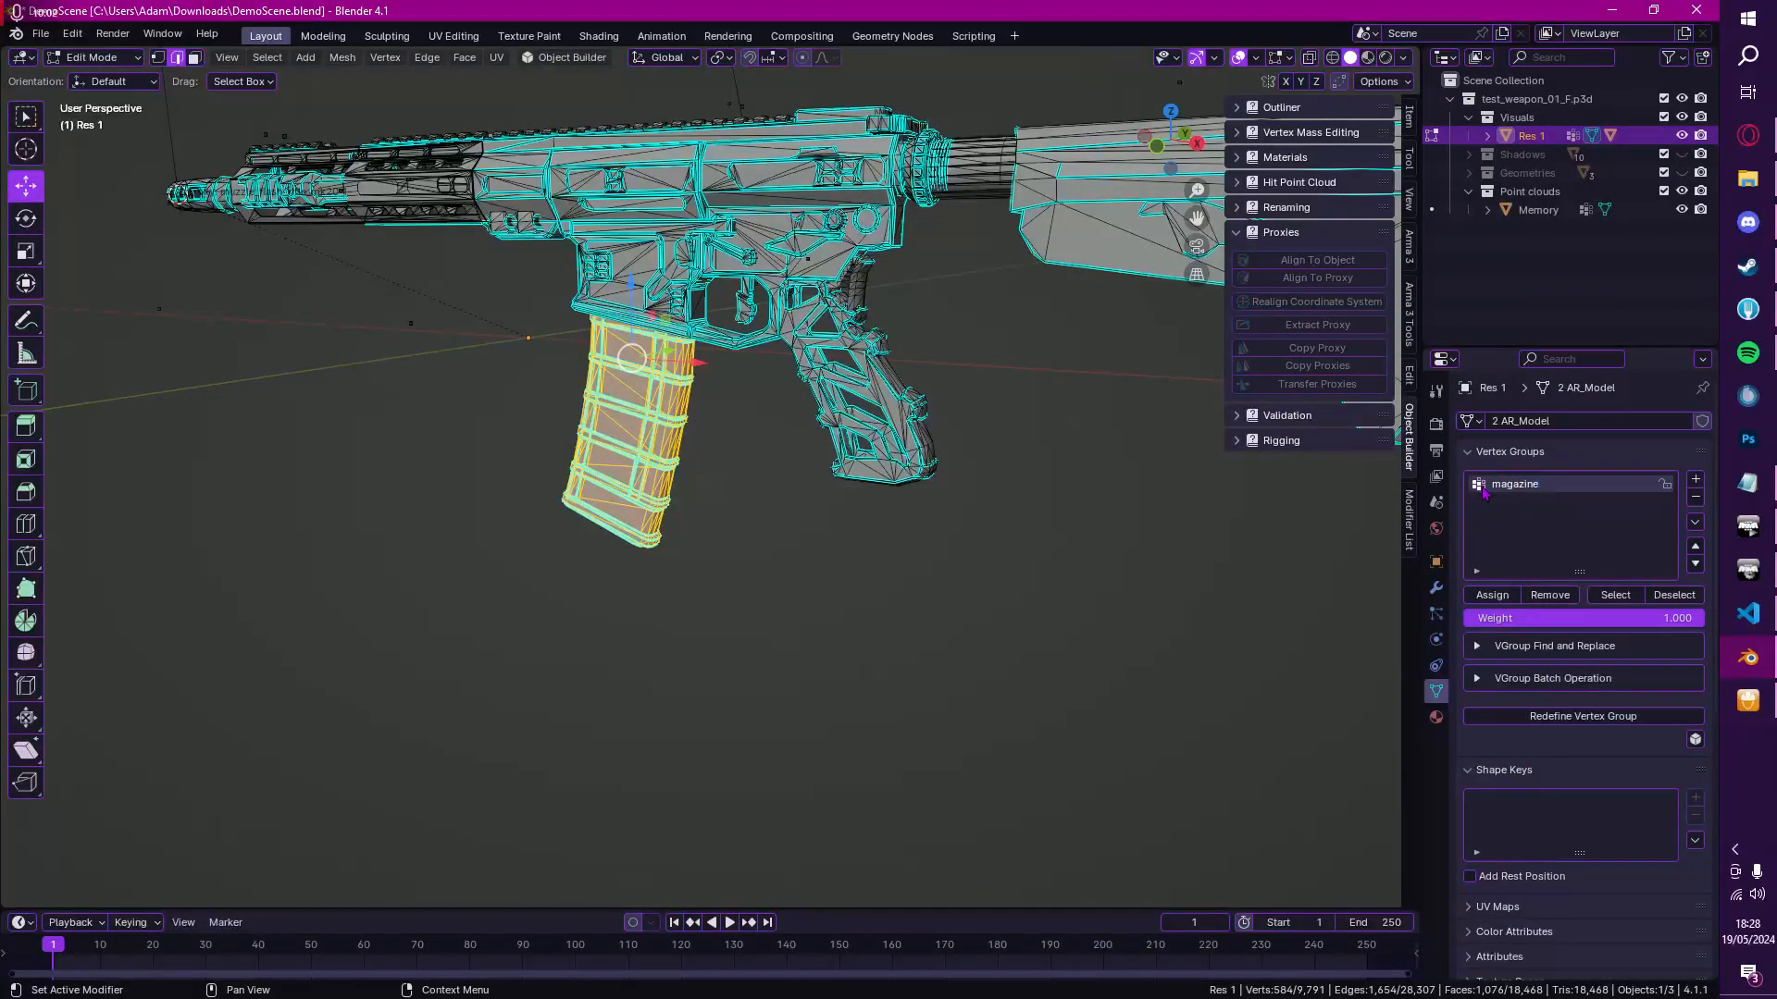
click(1492, 595)
Step: Check the magazine vertex group by deselecting and reselecting it, clear the selection and return to Object Mode
click(1674, 595)
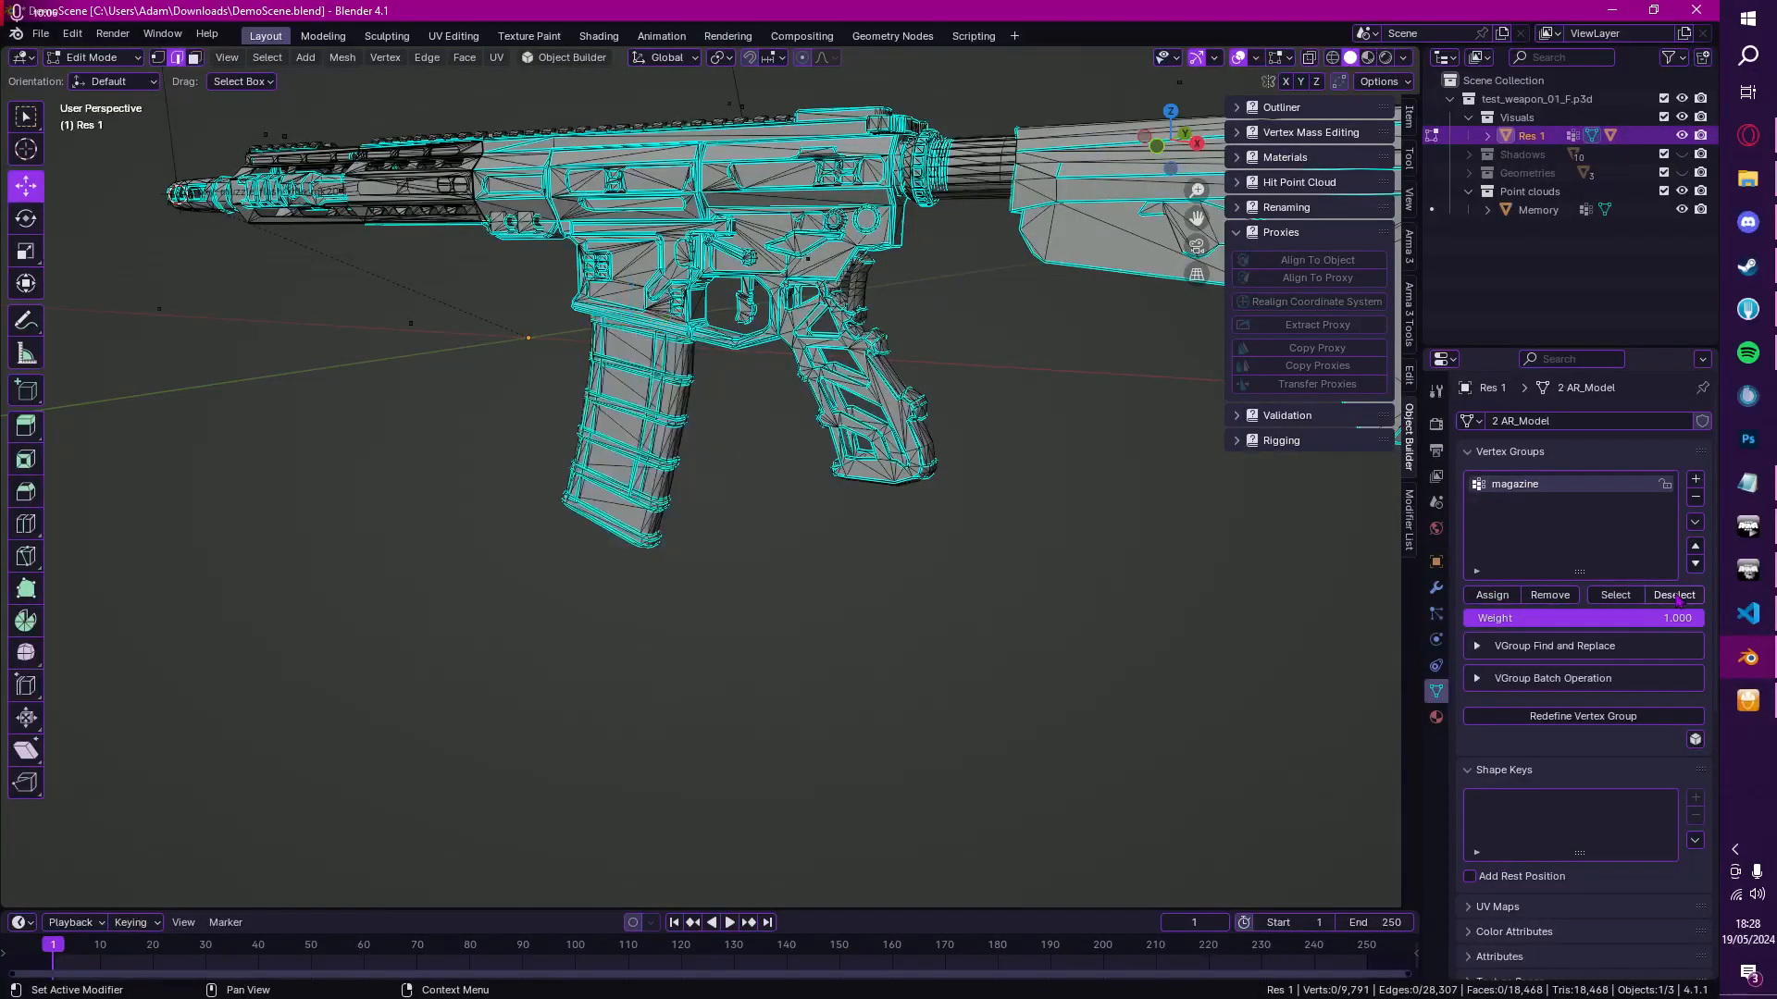
click(1616, 595)
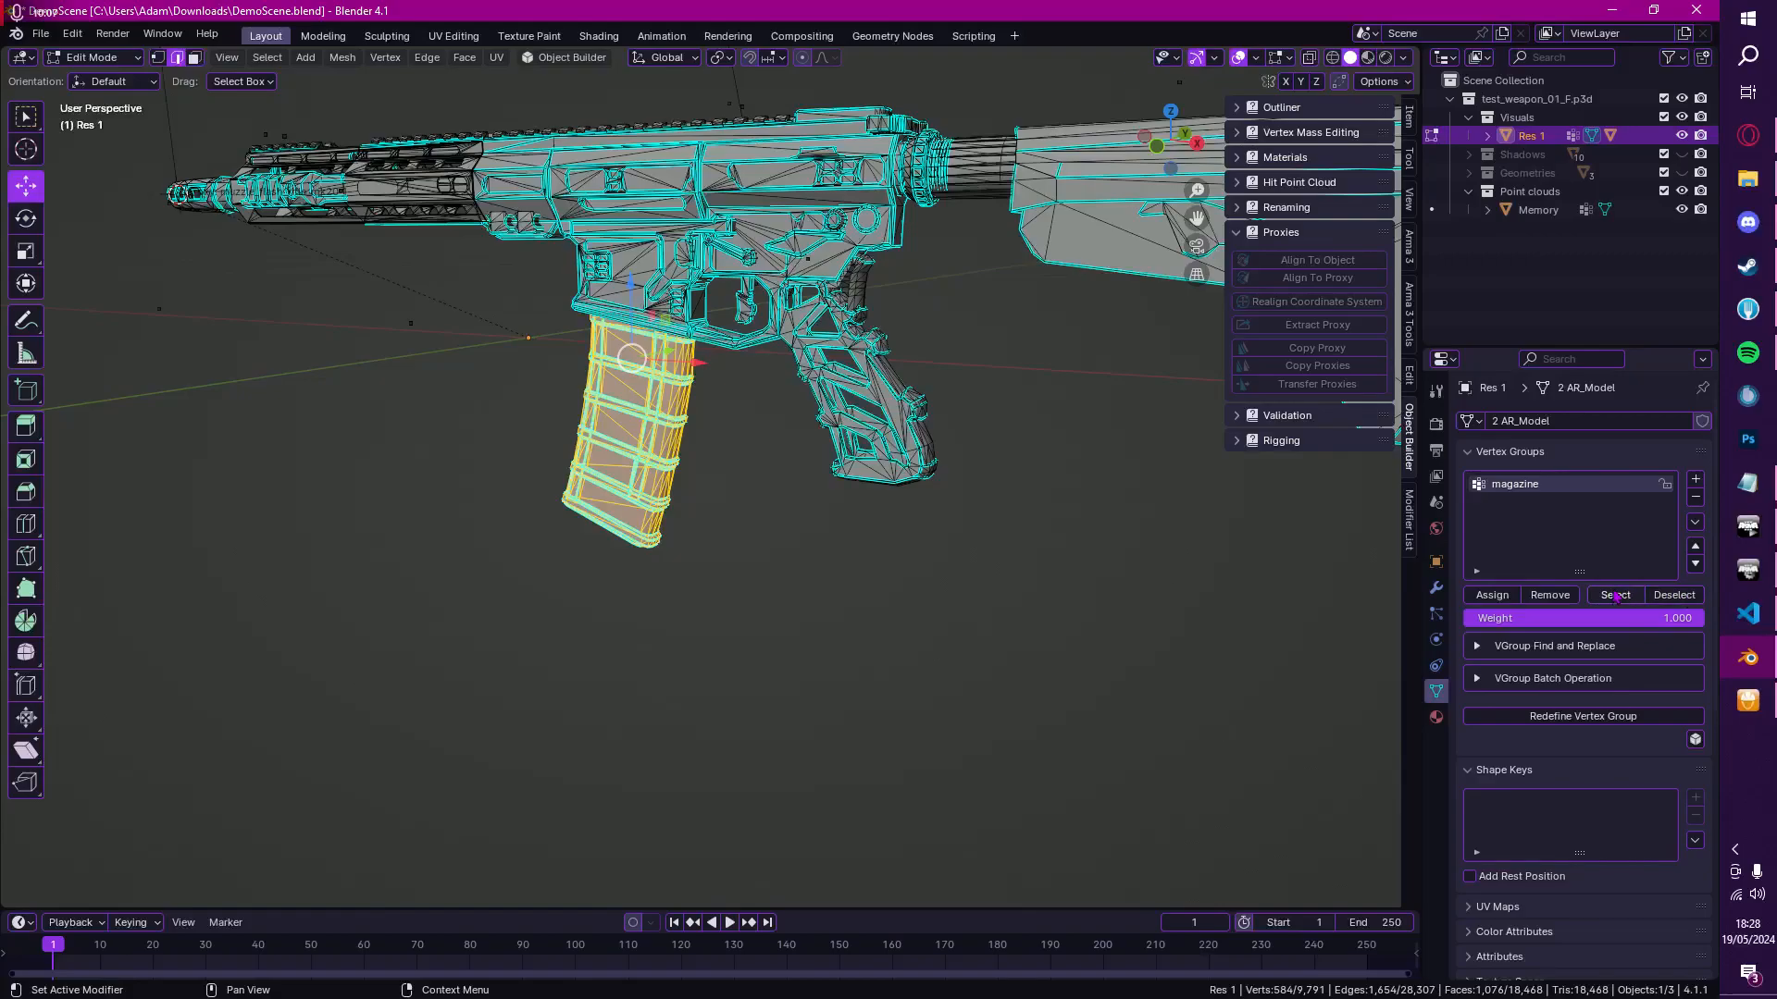
middle_drag(1134, 513, 1165, 520)
key(a)
key(a)
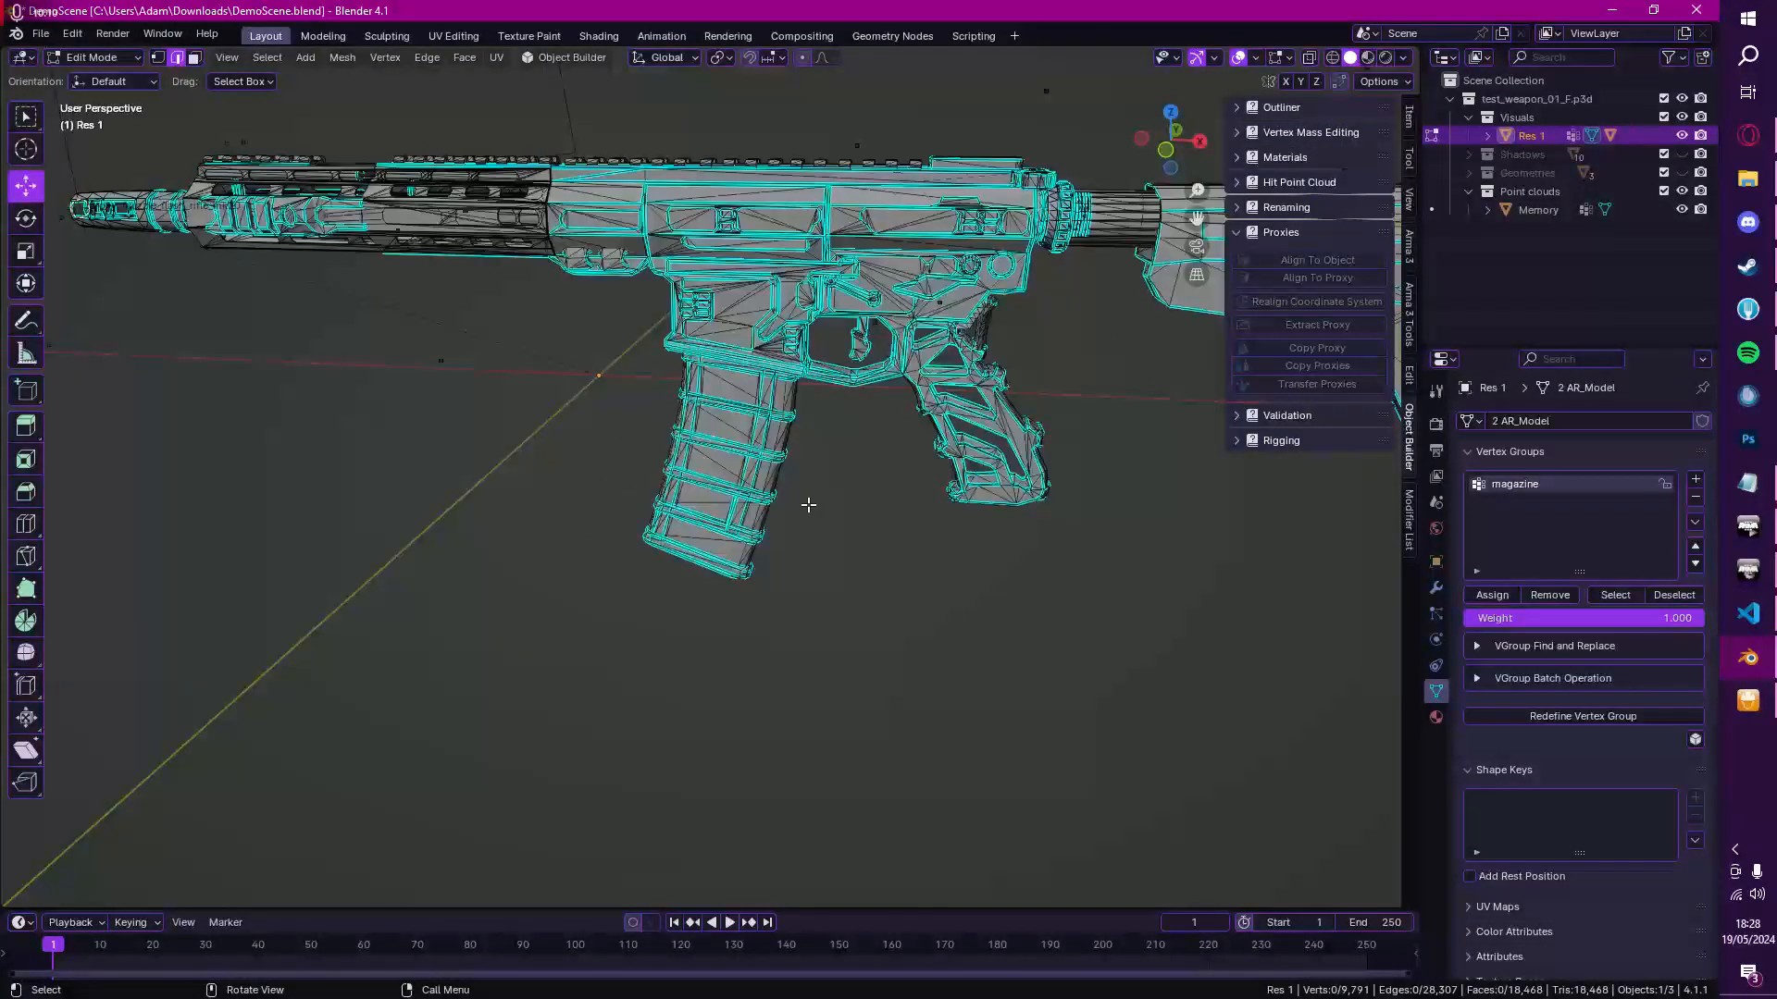
scroll(806, 502, down, 4)
key(Tab)
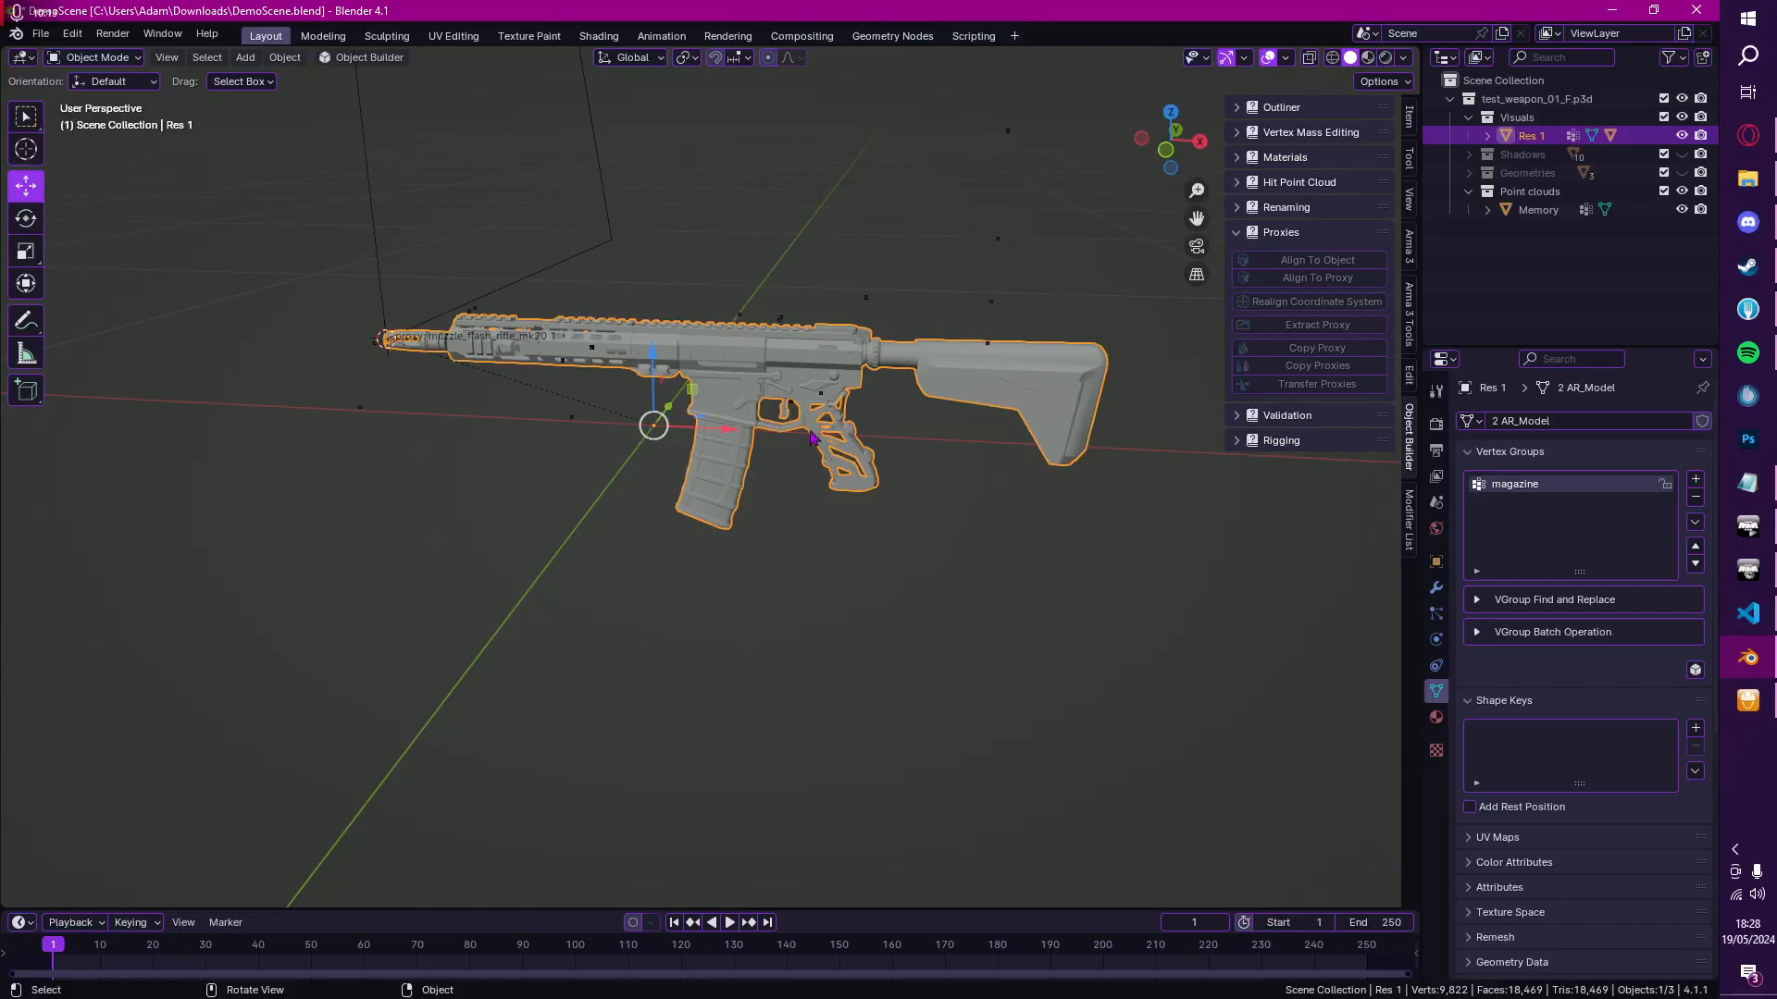
Step: Assign the entire Res 1 mesh to a new vertex group named camo, return to Object Mode and save the file
key(Tab)
key(a)
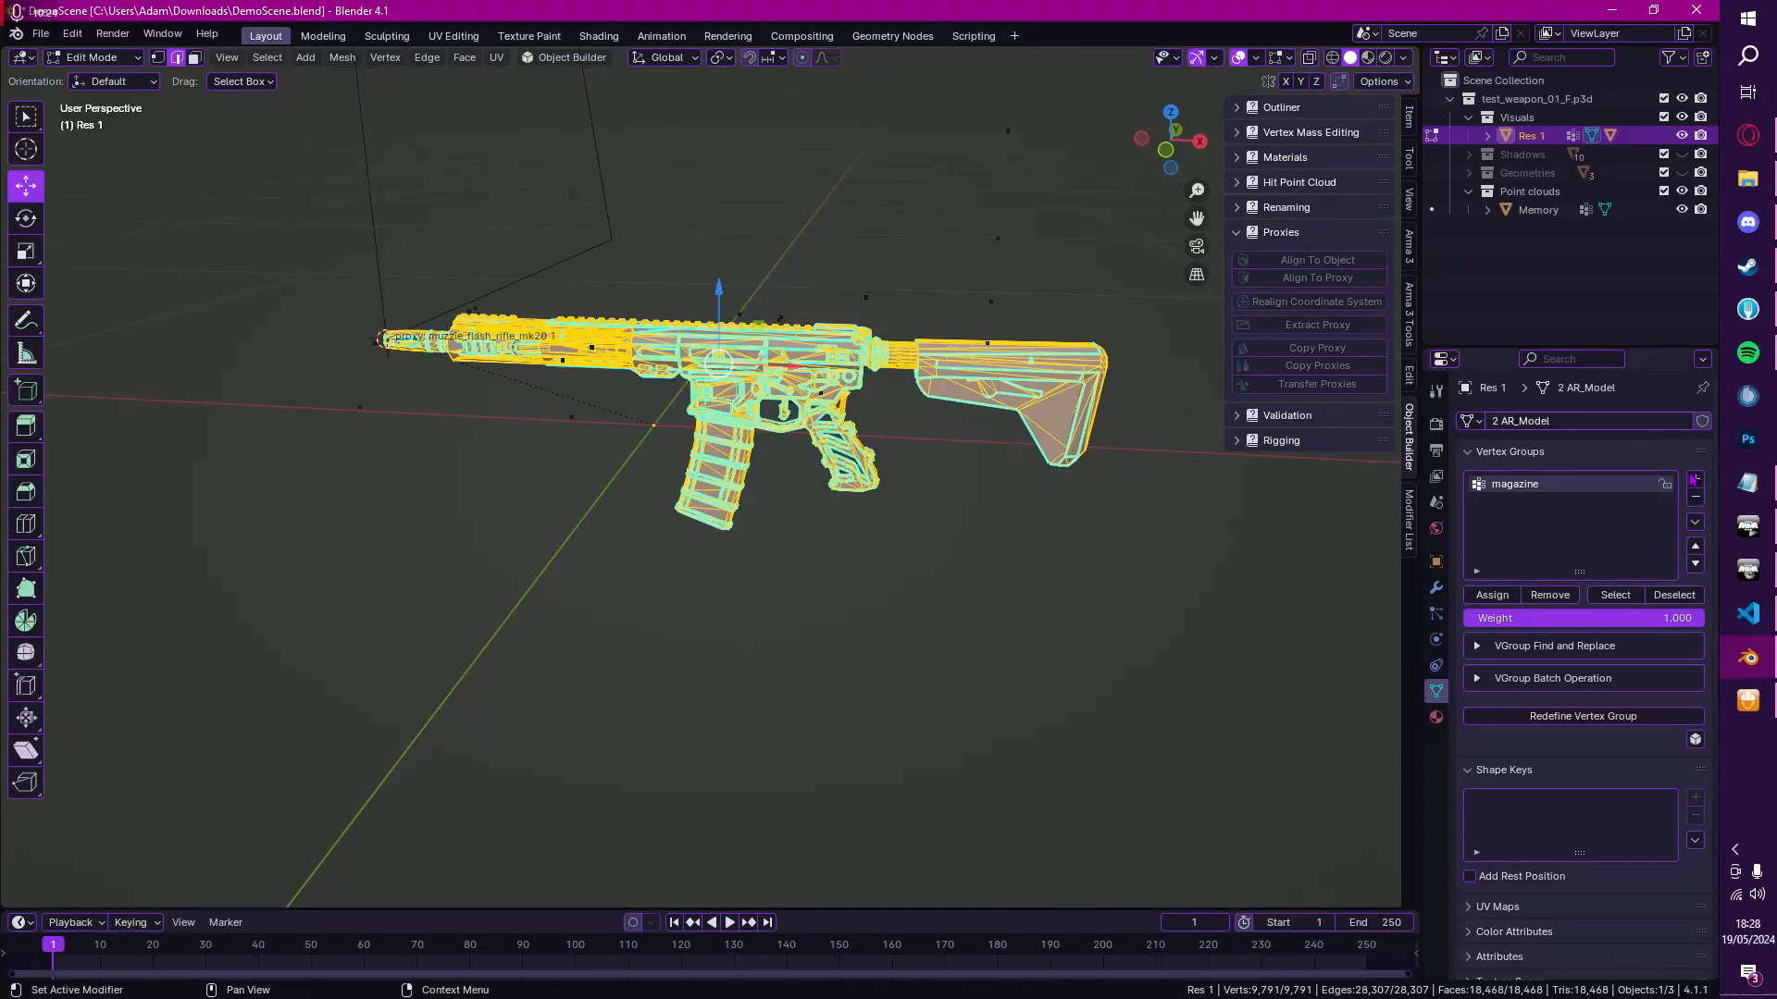
click(1695, 479)
double_click(1532, 509)
text(camo)
click(1492, 597)
click(1649, 597)
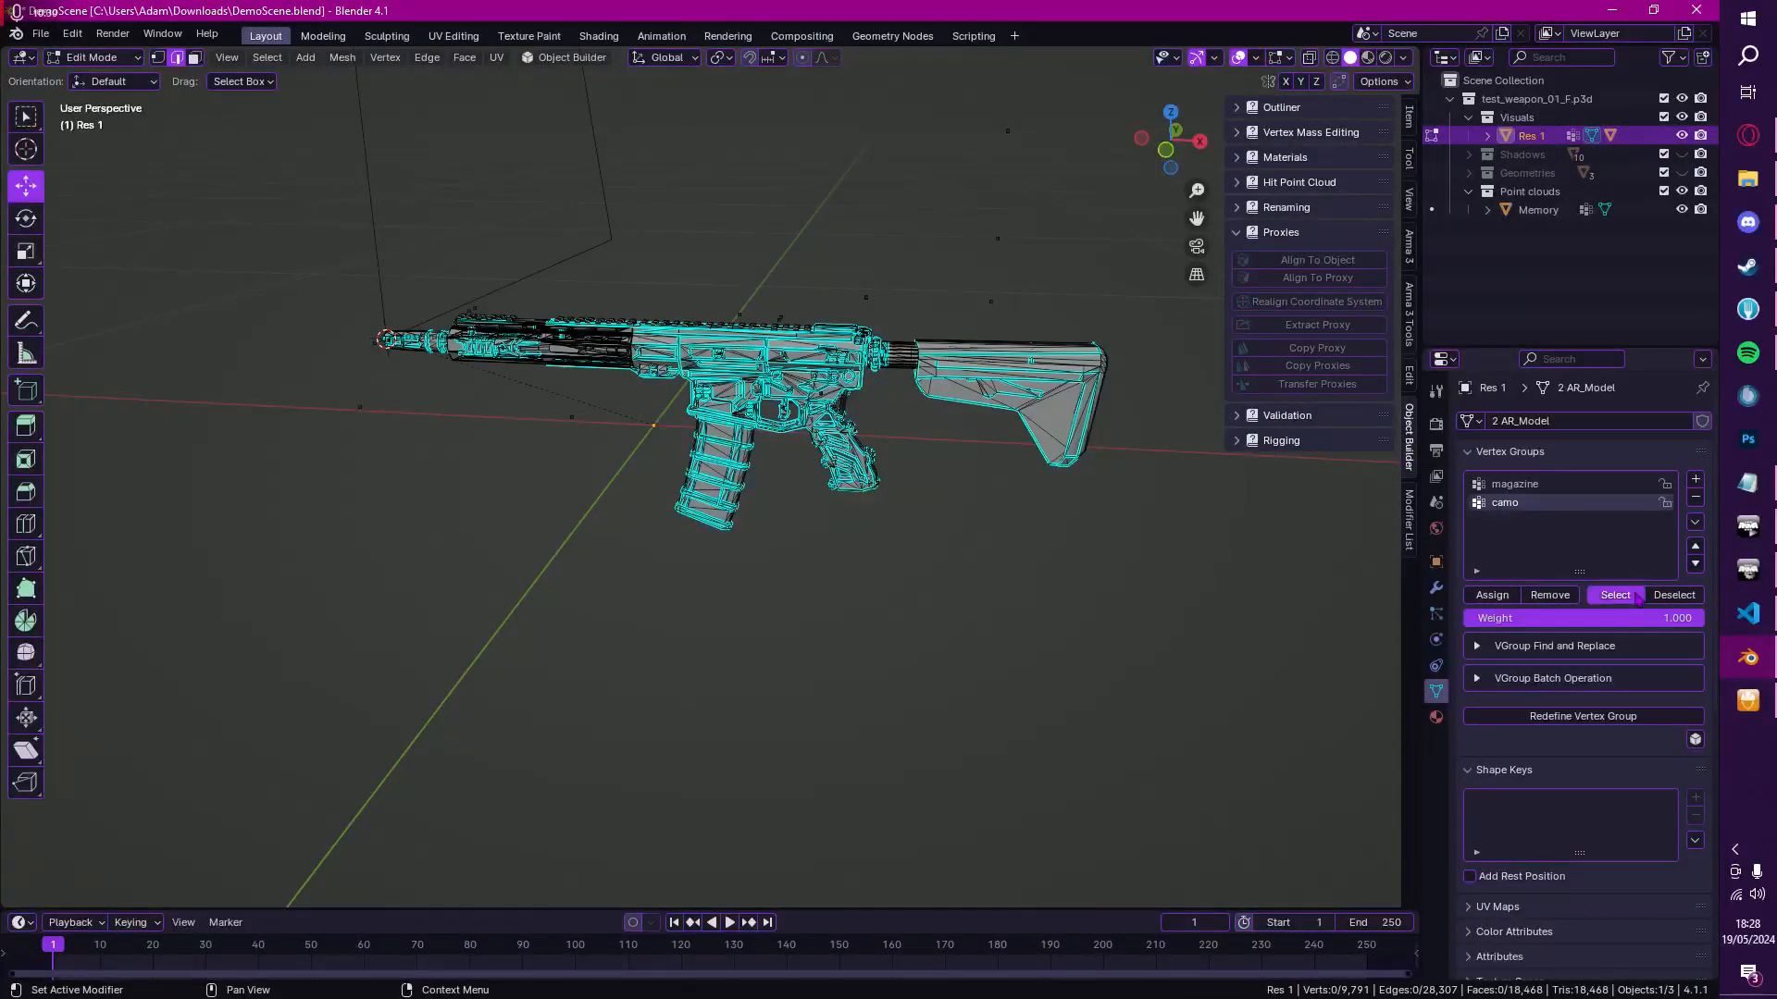
key(Tab)
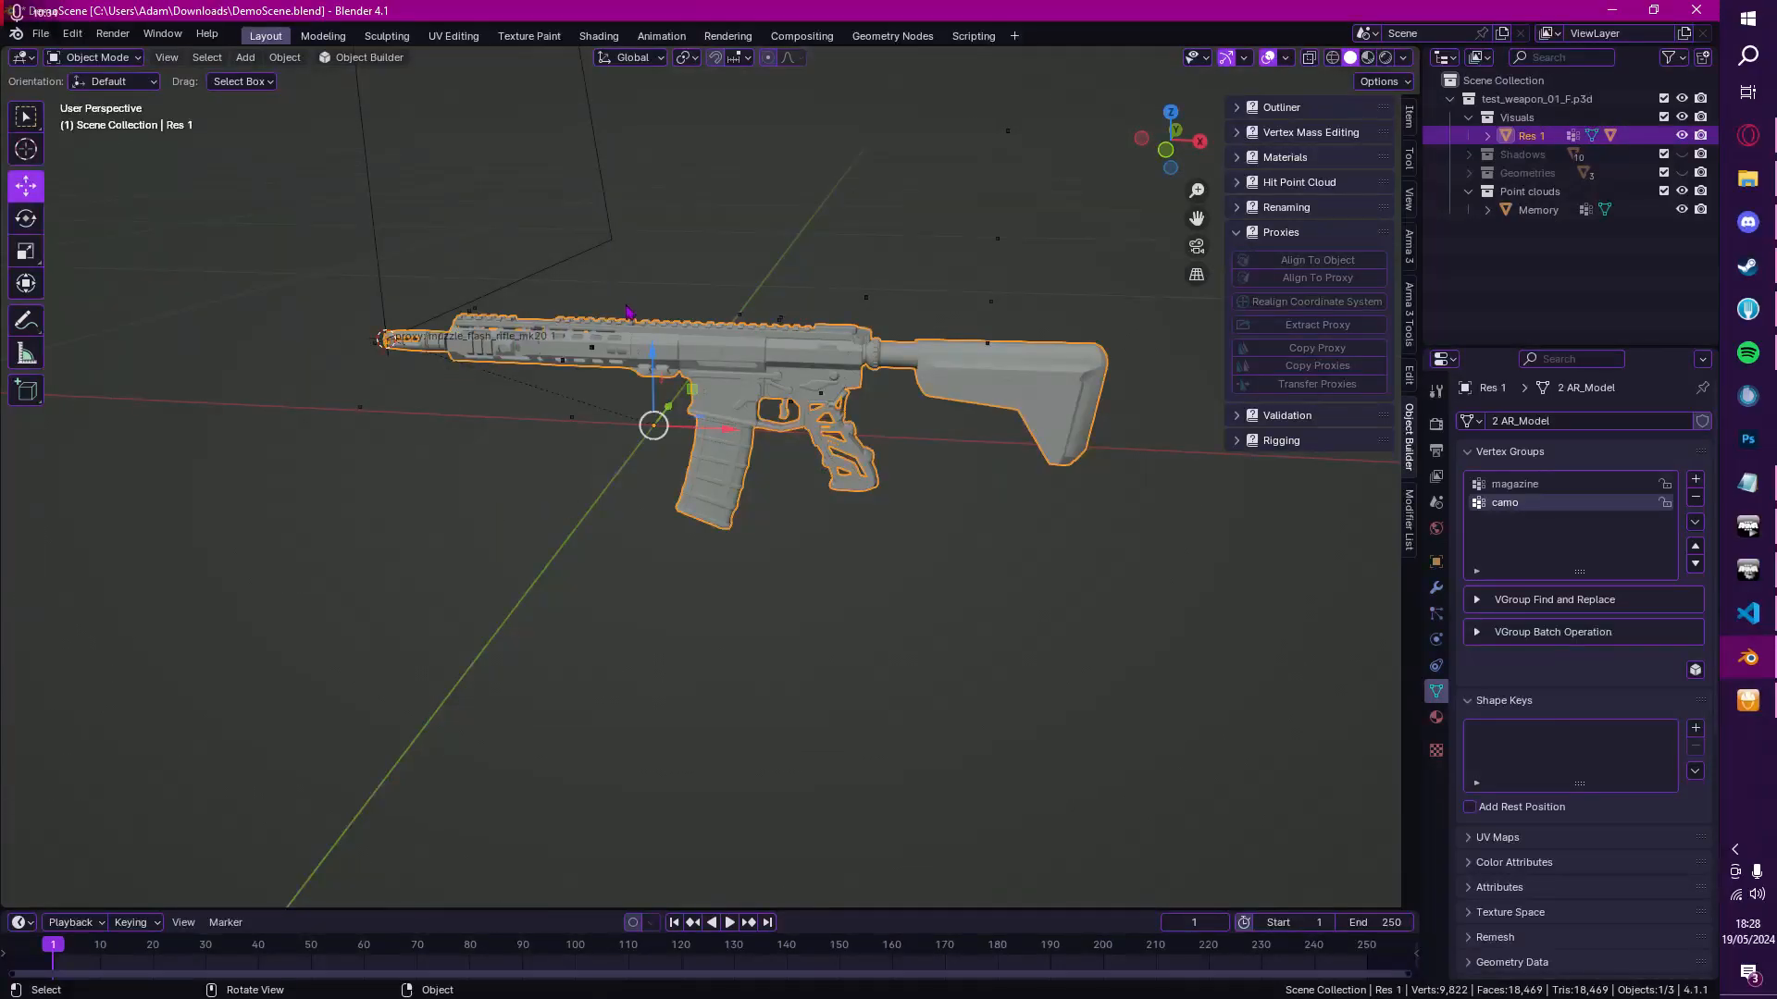
key(ctrl+s)
Step: Snap the 3D cursor to the middle of two selected edges on the rifle's top rail and return to Object Mode
middle_drag(763, 276, 805, 324)
scroll(841, 359, up, 4)
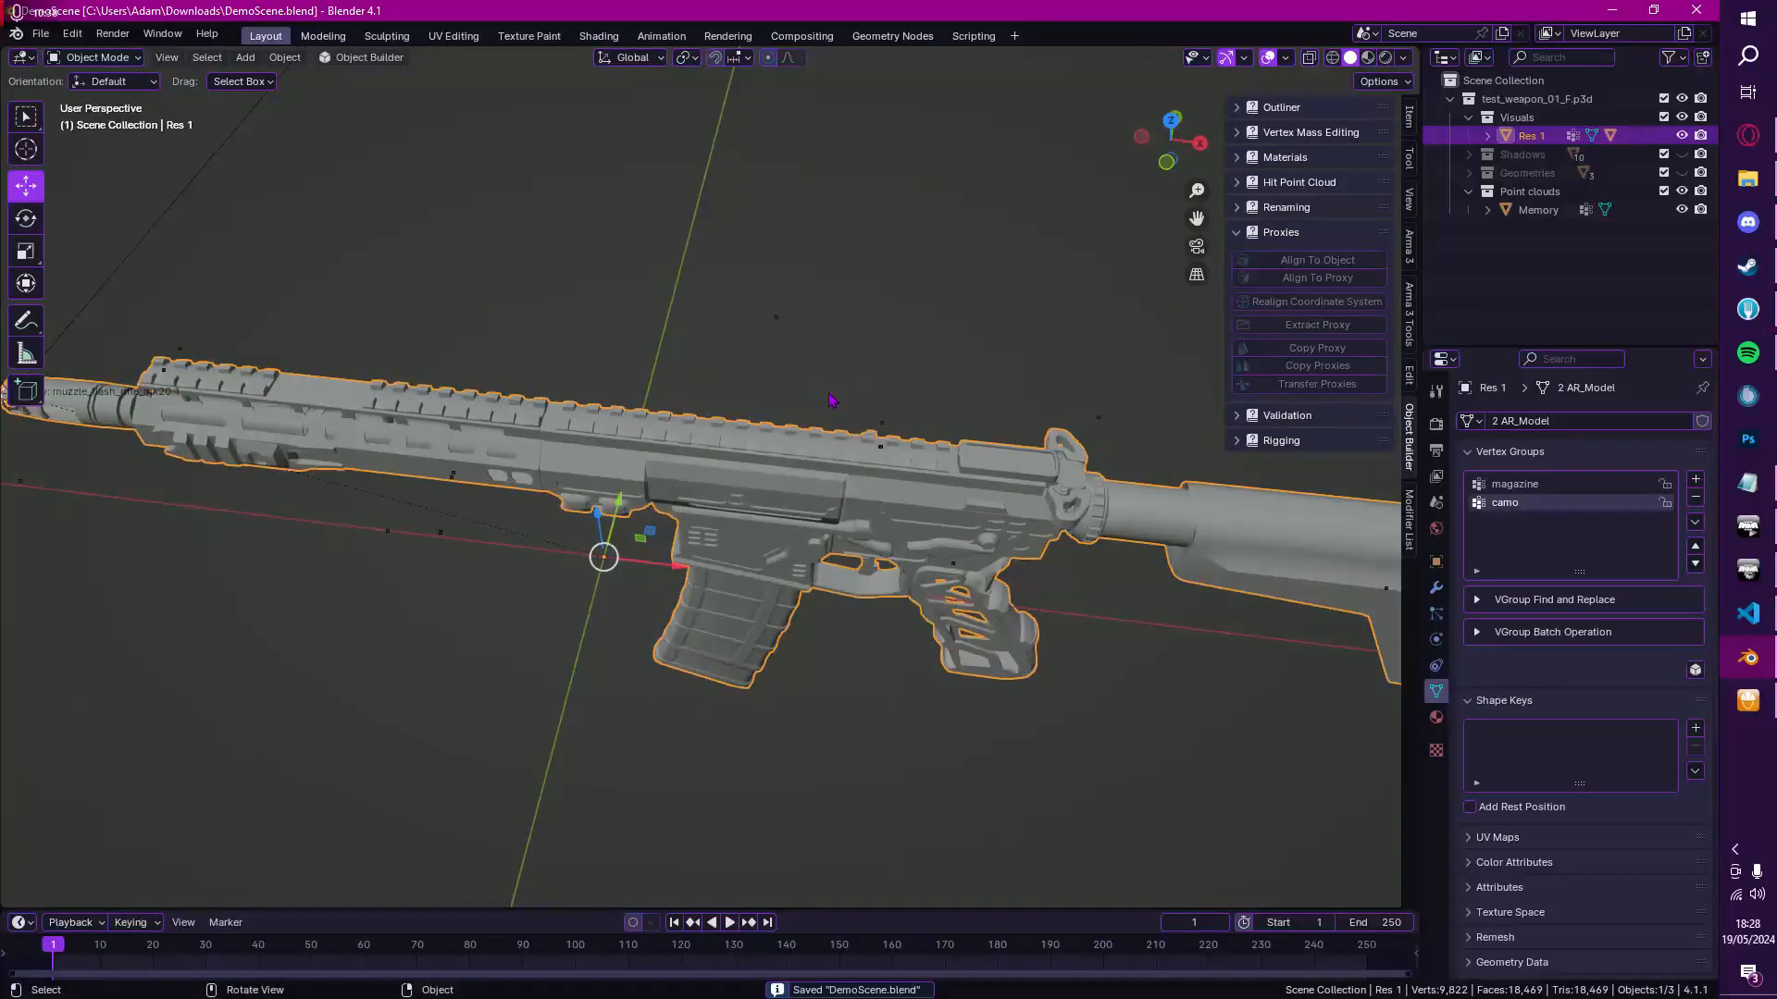
key(Tab)
middle_drag(833, 407, 460, 534)
scroll(460, 534, up, 5)
click(542, 393)
shift+click(502, 416)
middle_drag(504, 417, 815, 379)
shift+middle_drag(814, 380, 818, 222)
scroll(819, 500, down, 3)
key(shift+s)
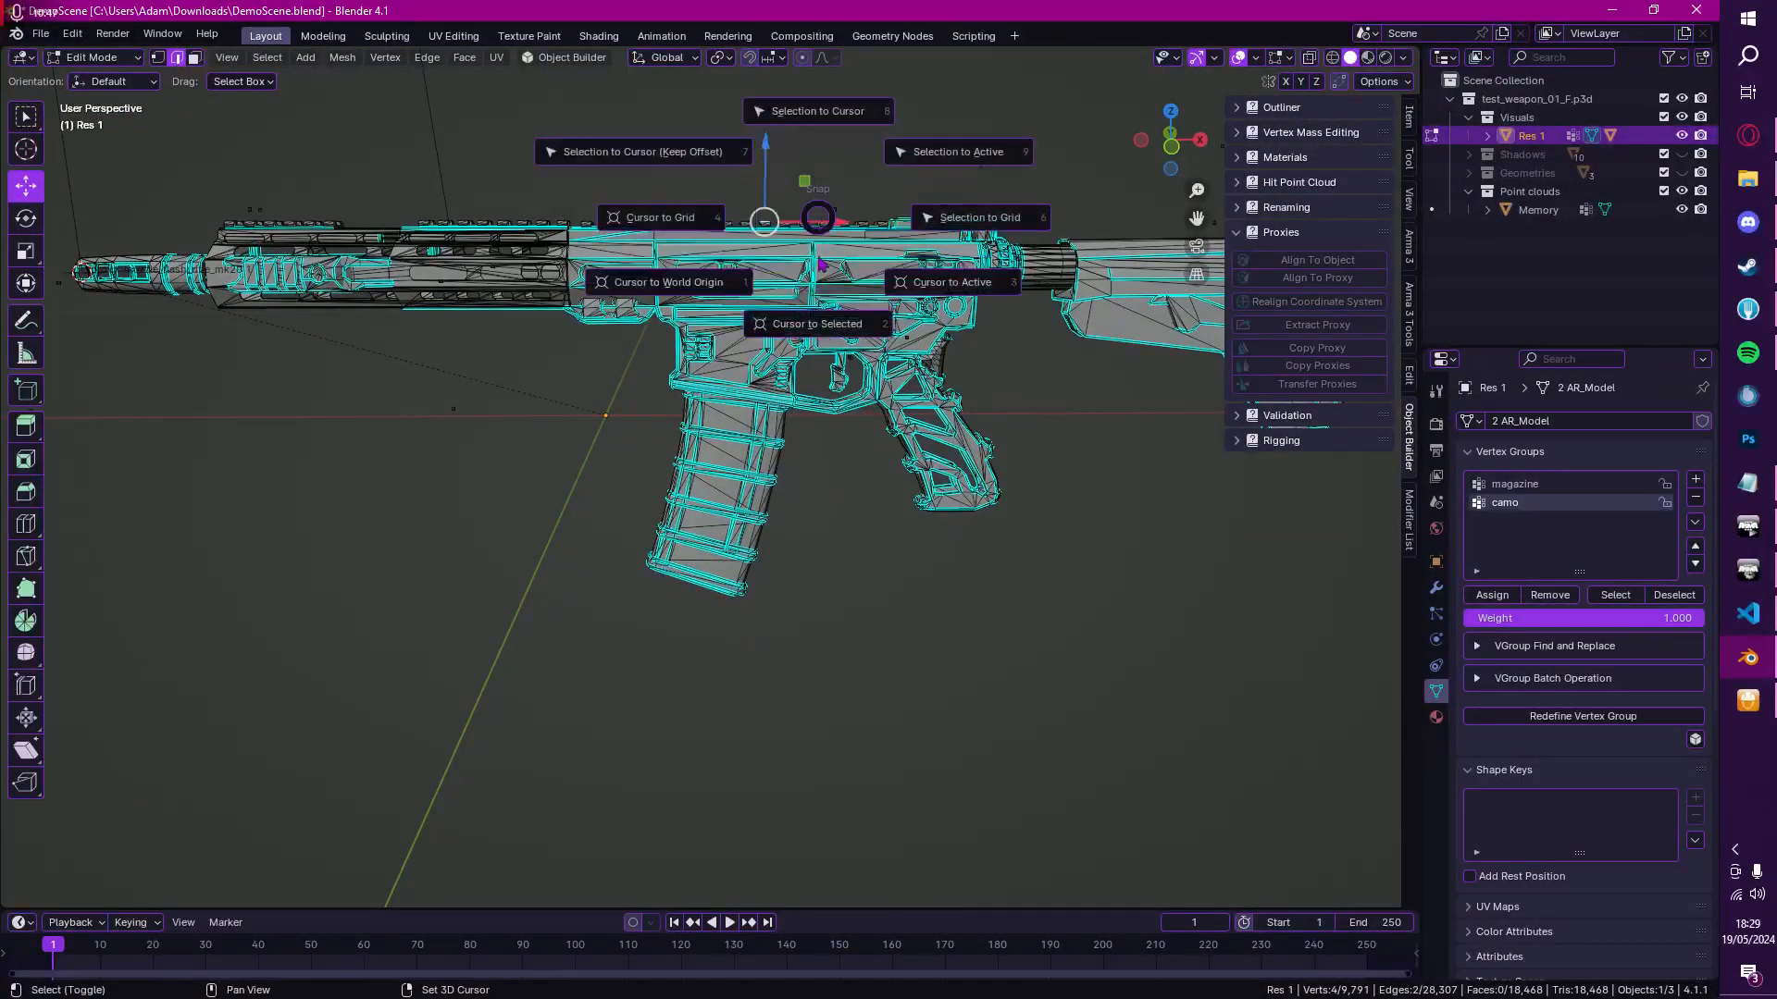
click(820, 331)
key(Tab)
middle_drag(821, 330, 583, 259)
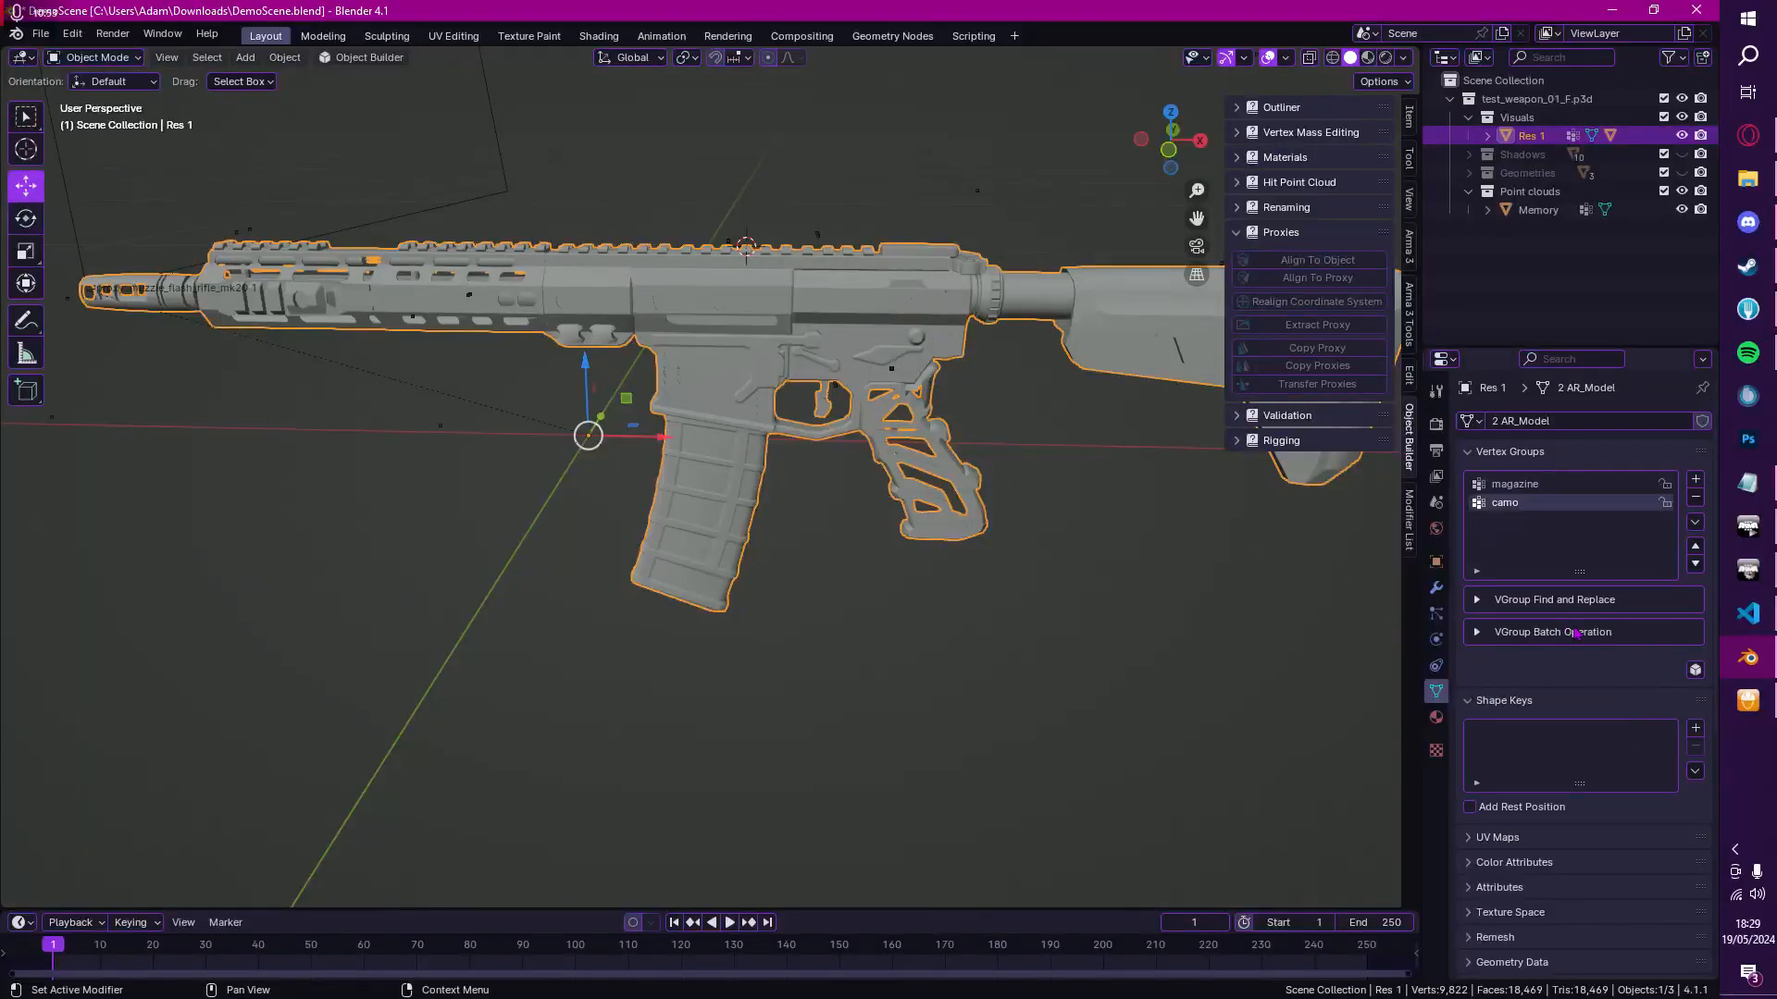
Step: Add a new proxy to Res 1 at the 3D cursor and make it the active entry in the proxy list
scroll(1571, 632, down, 10)
click(1695, 732)
scroll(1299, 492, down, 5)
mouse_move(1203, 495)
middle_down()
mouse_move(1064, 495)
mouse_move(1185, 498)
middle_up()
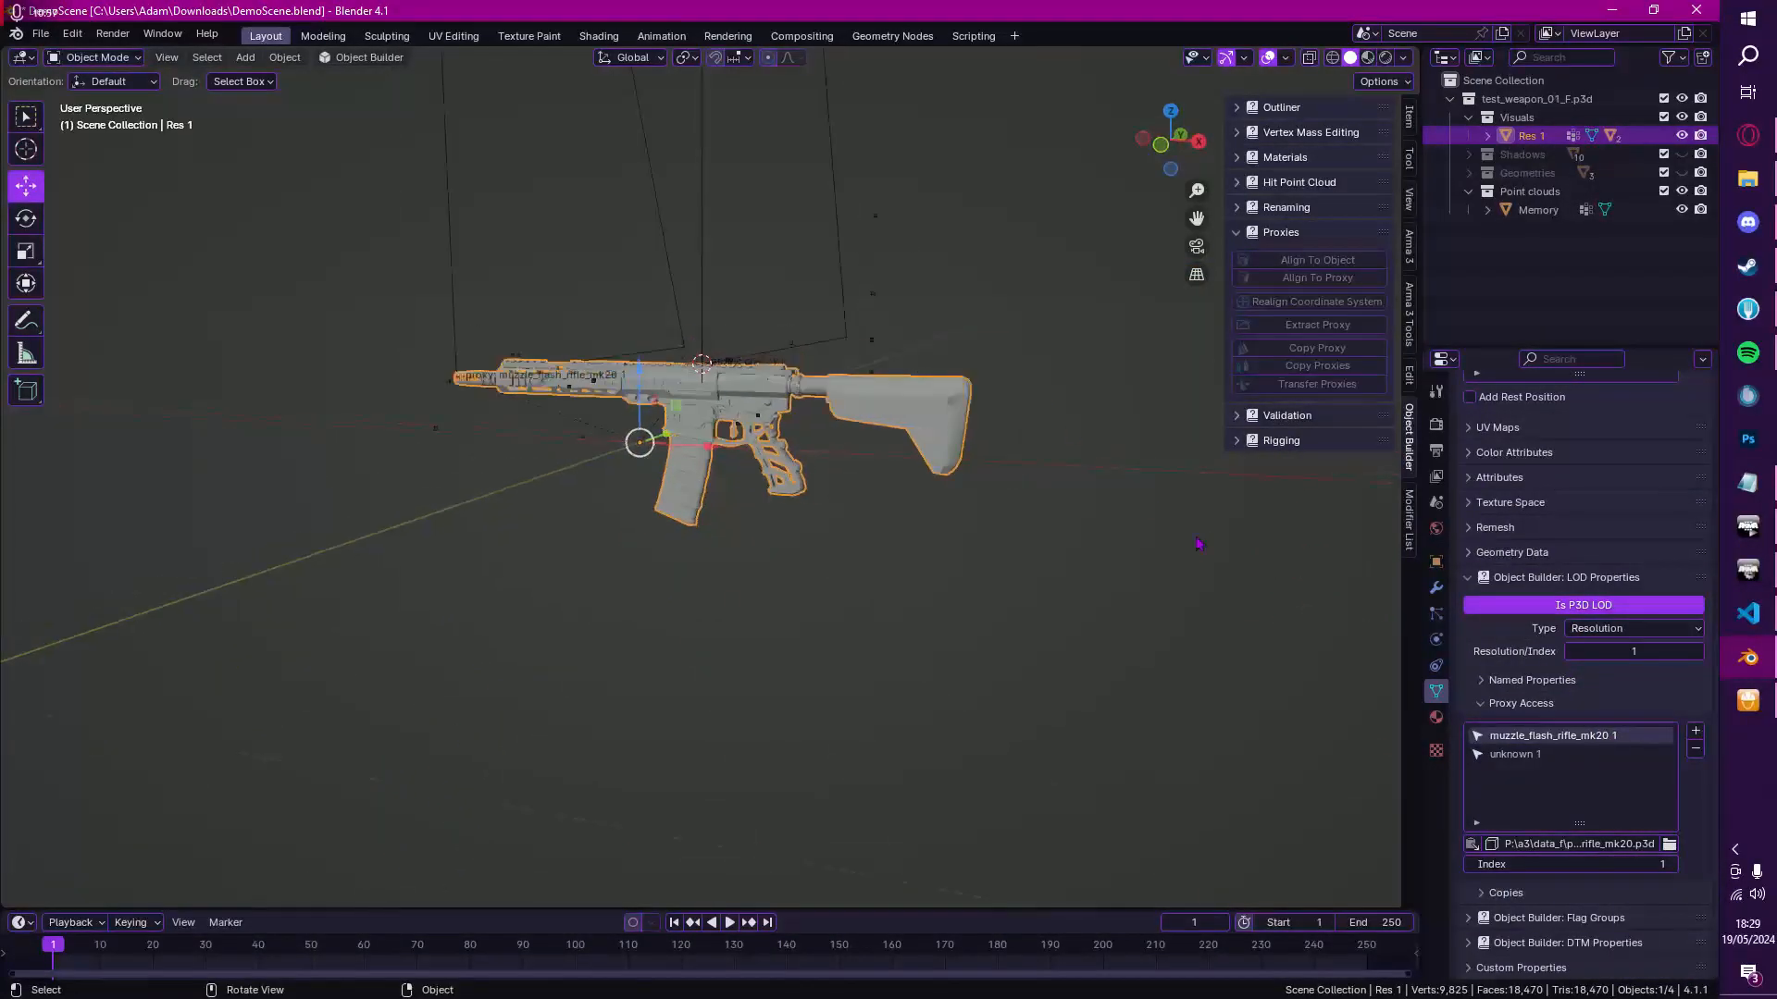
click(1567, 755)
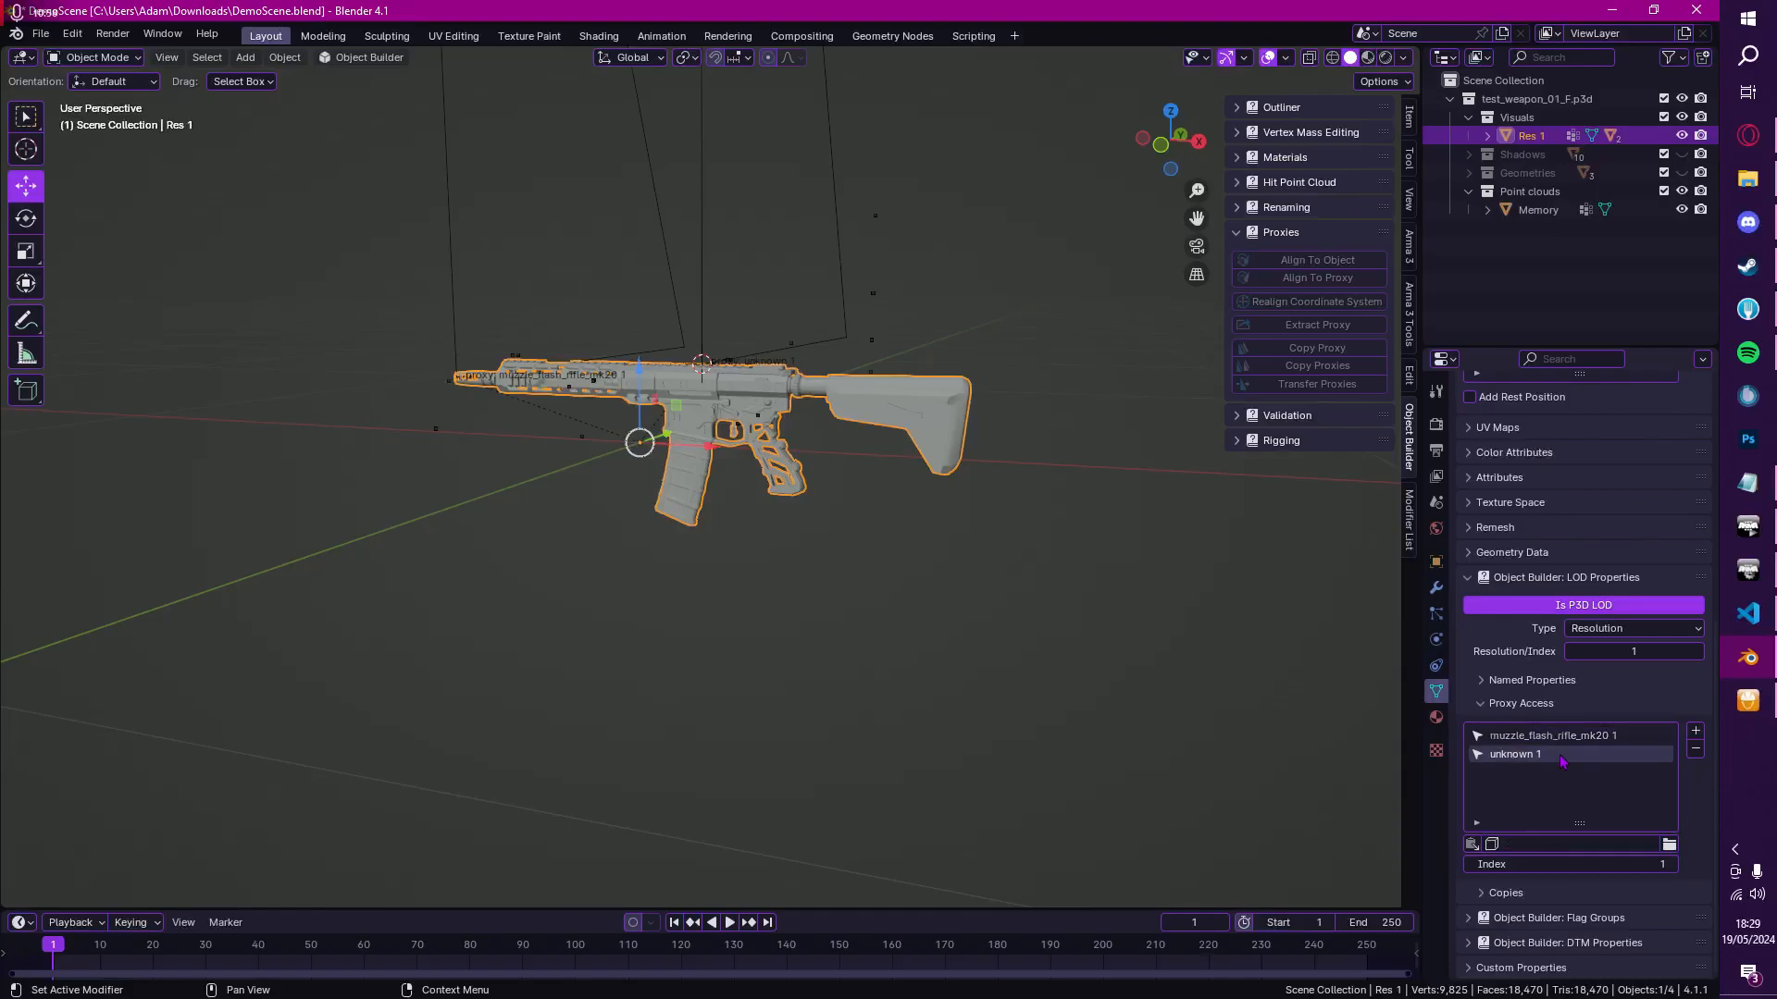
Step: Browse for the new proxy's model file in P:\a3\data_f\proxies\weapon_slots
click(1670, 845)
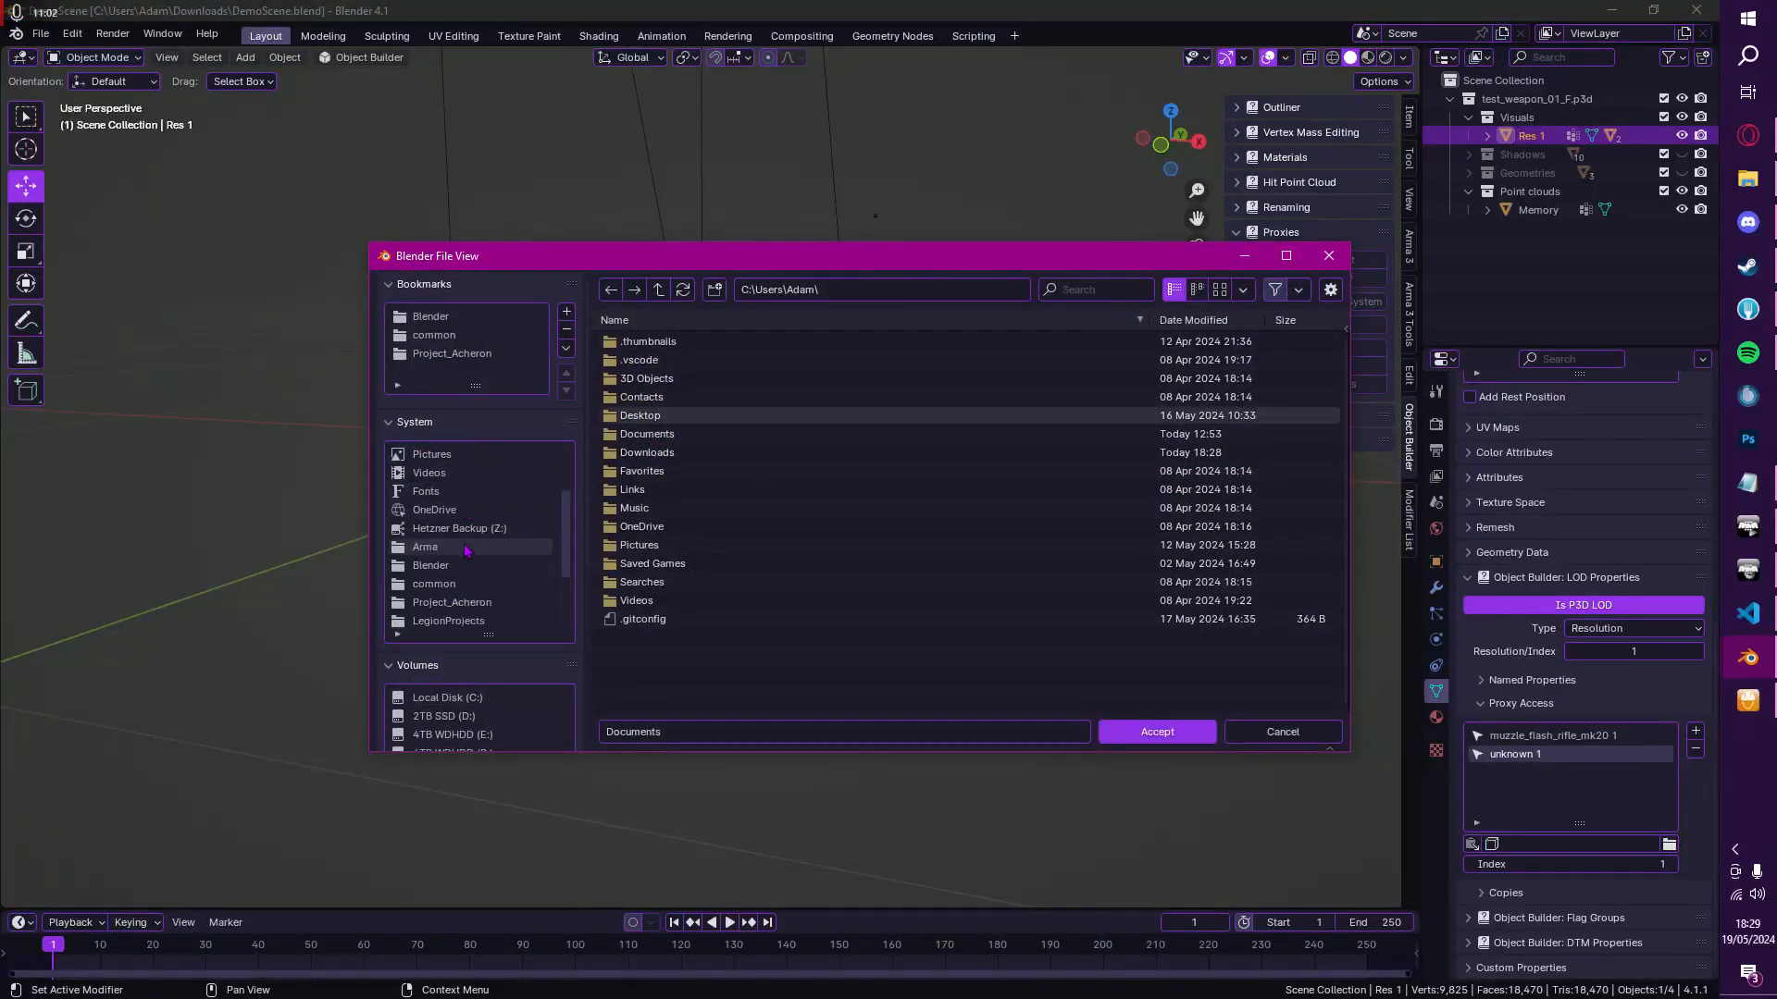
scroll(467, 549, down, 3)
click(453, 606)
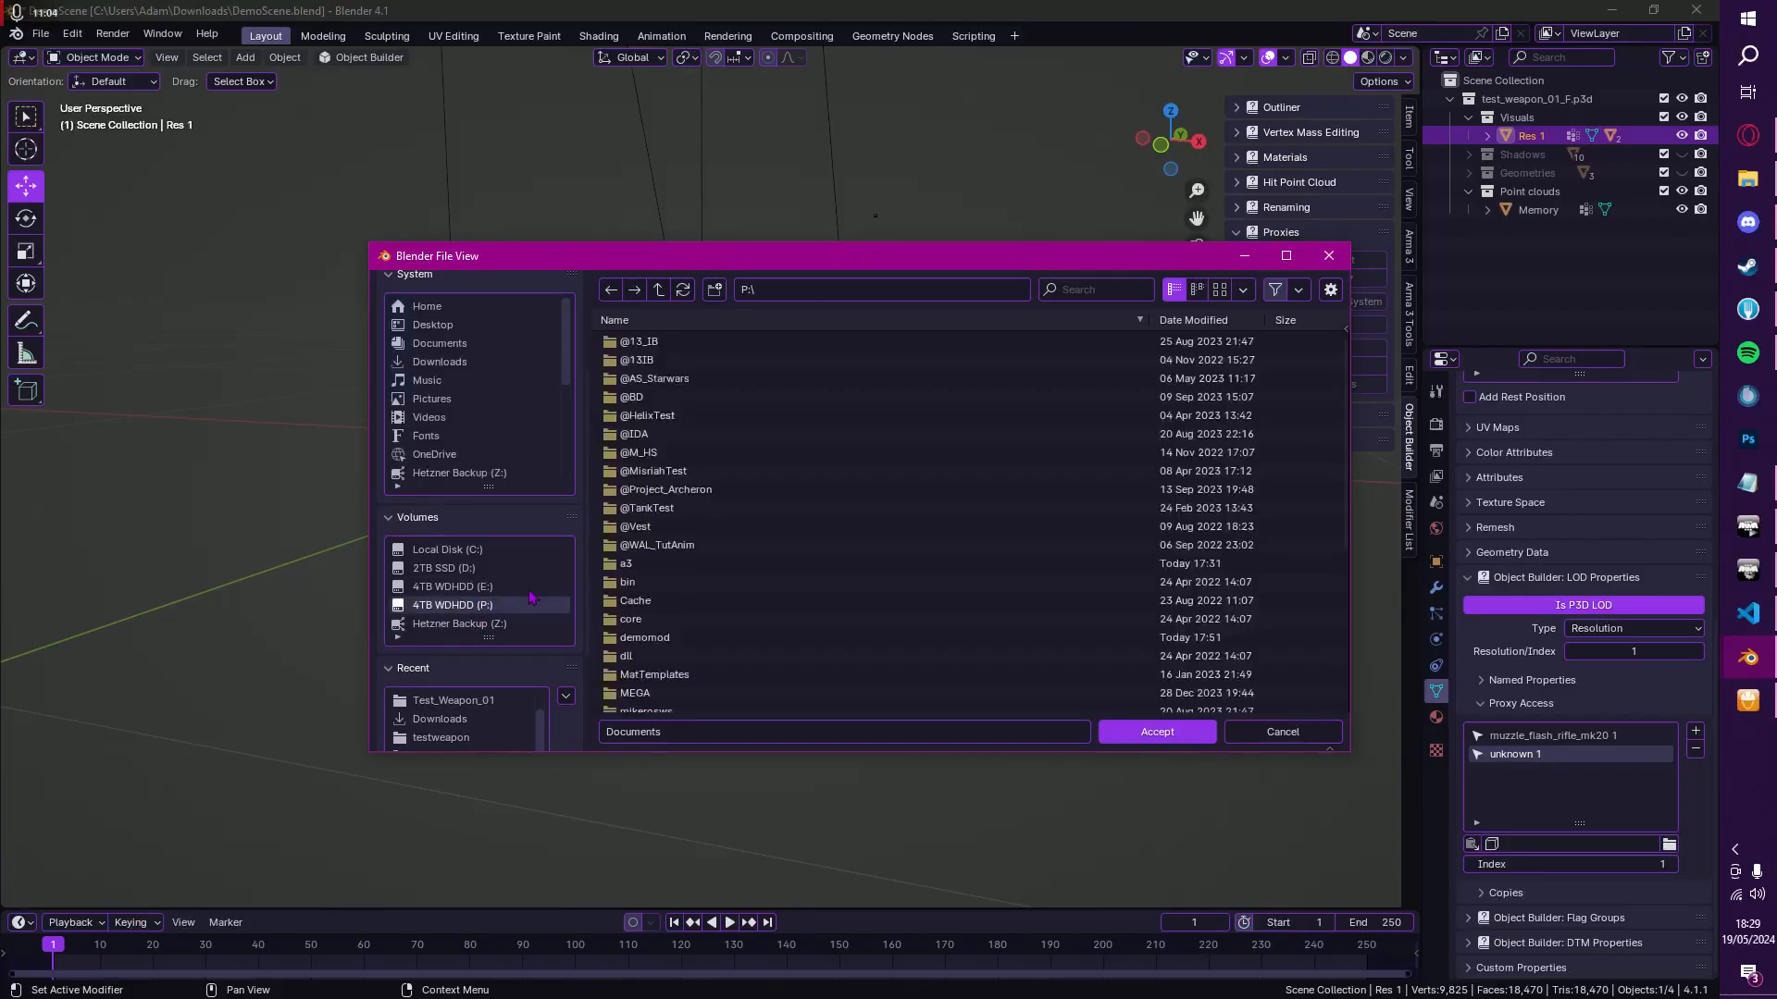
scroll(640, 499, down, 3)
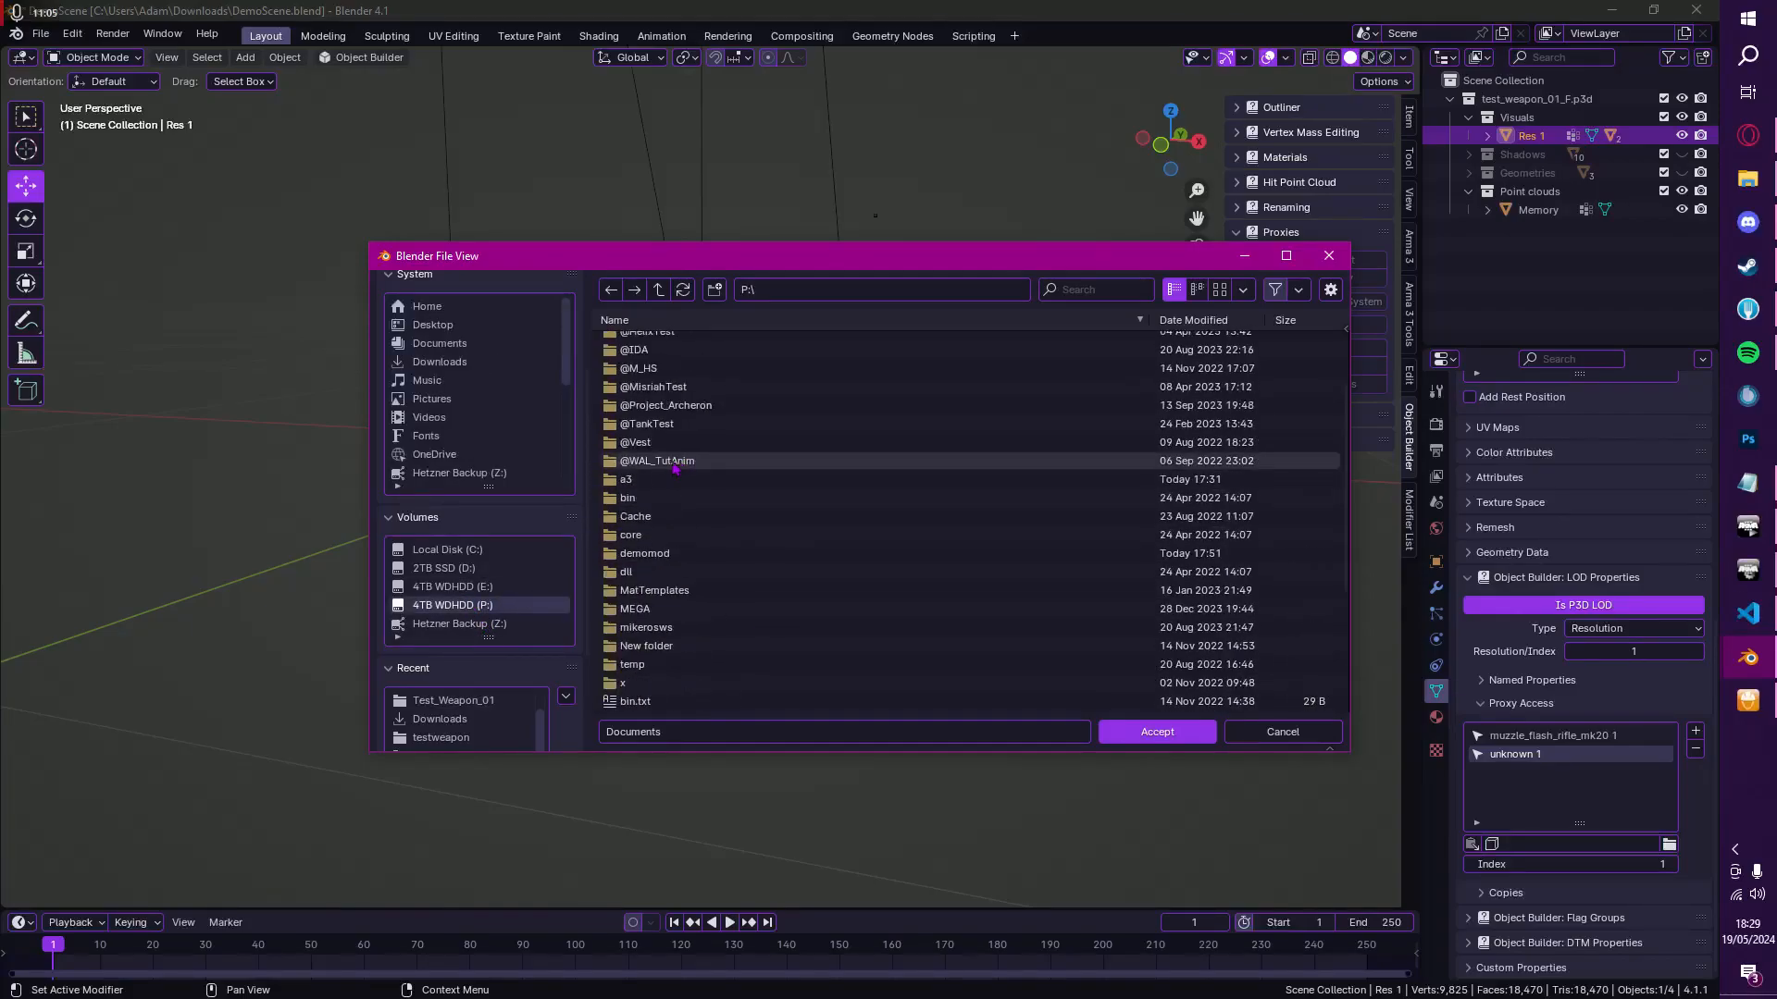
double_click(622, 480)
scroll(622, 583, down, 5)
double_click(622, 583)
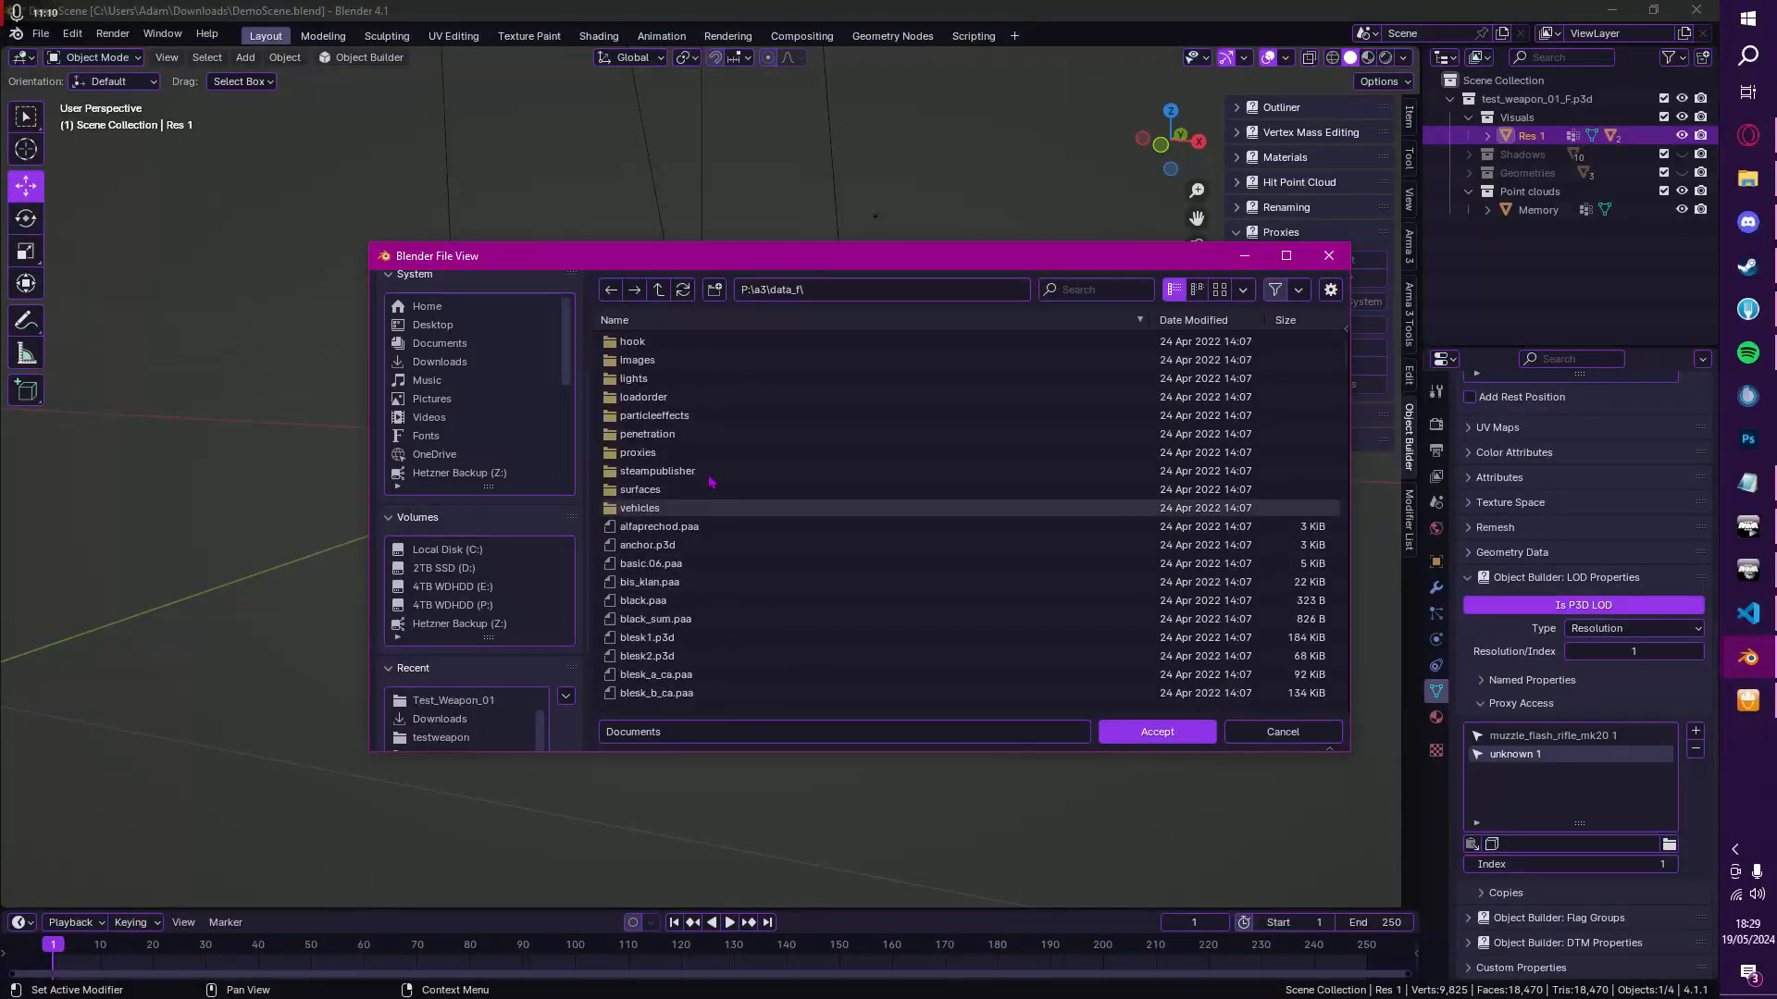
scroll(704, 546, up, 3)
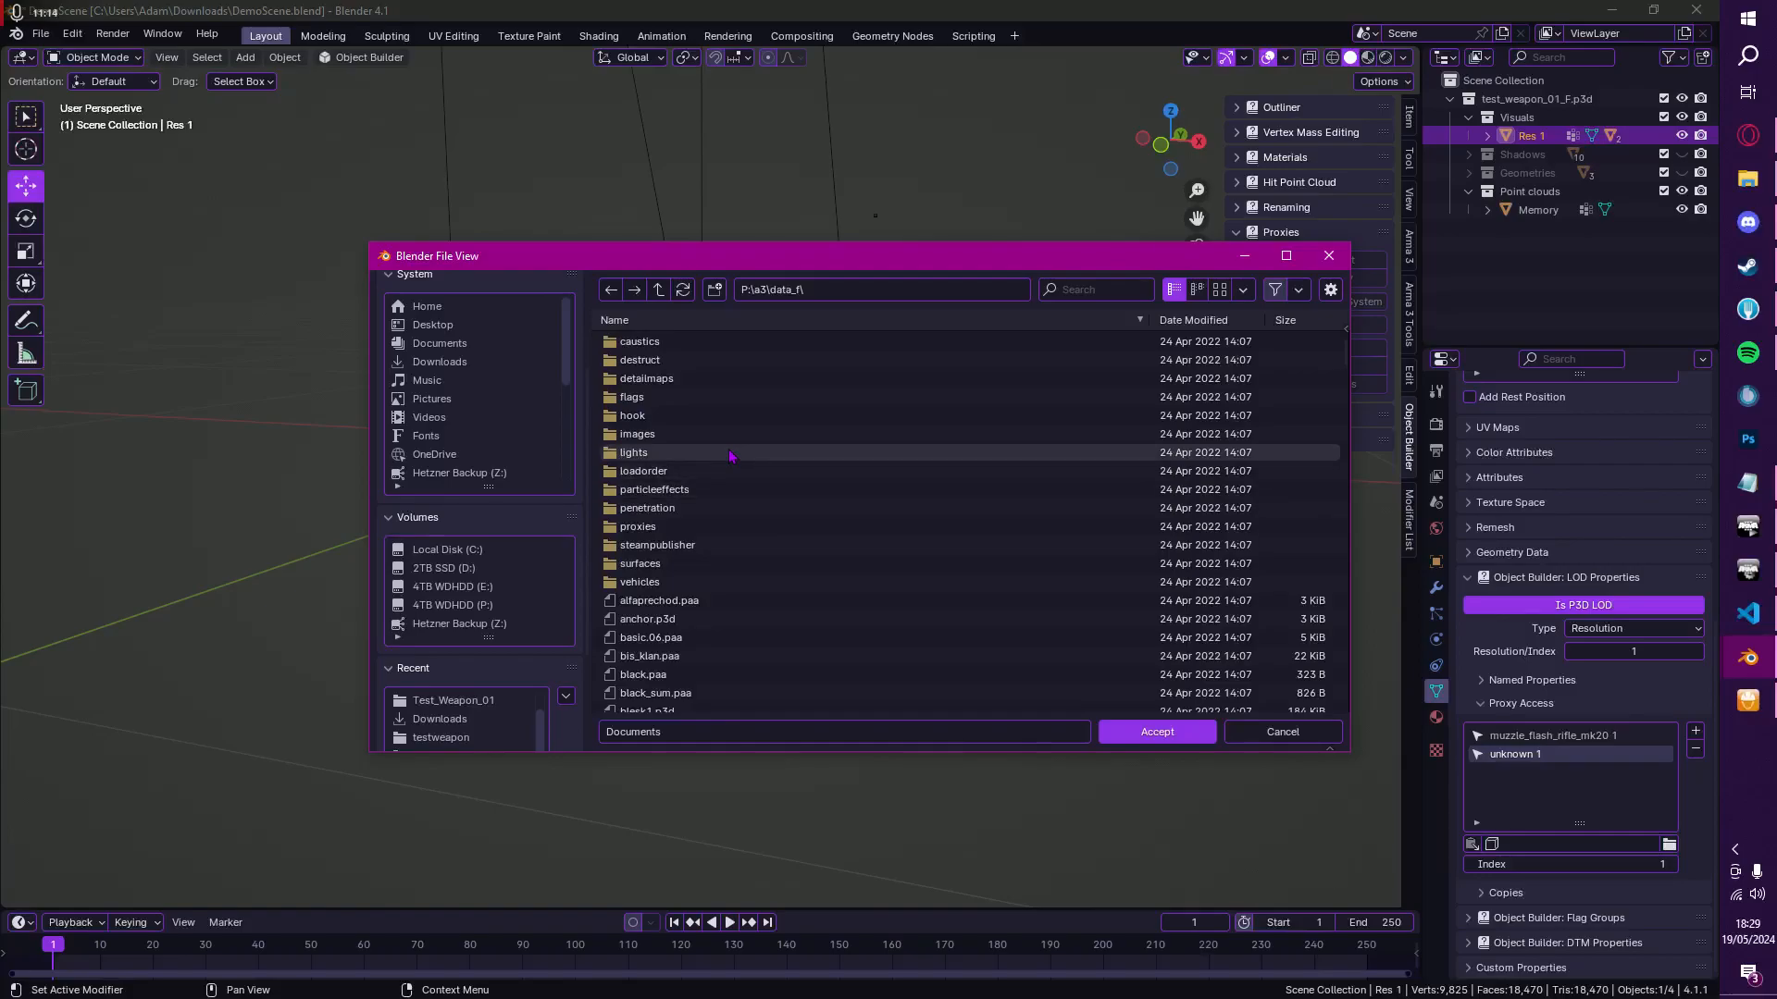
scroll(713, 458, down, 2)
double_click(662, 495)
scroll(736, 555, down, 10)
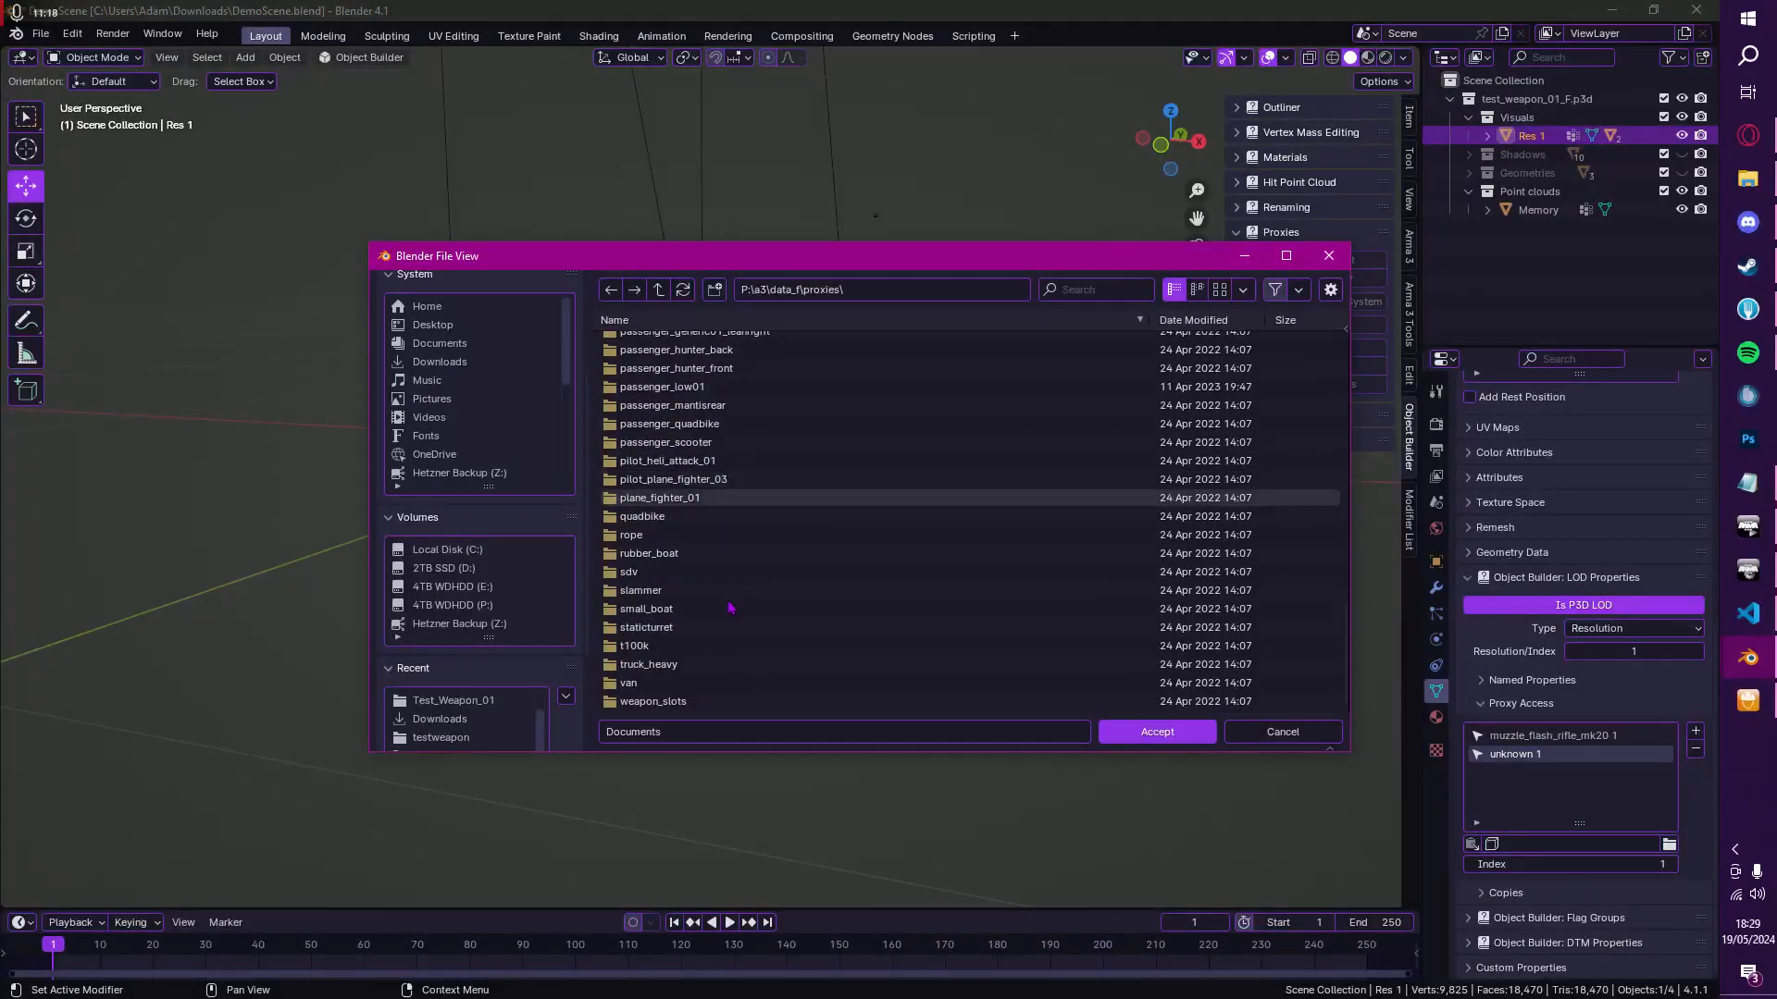
double_click(651, 705)
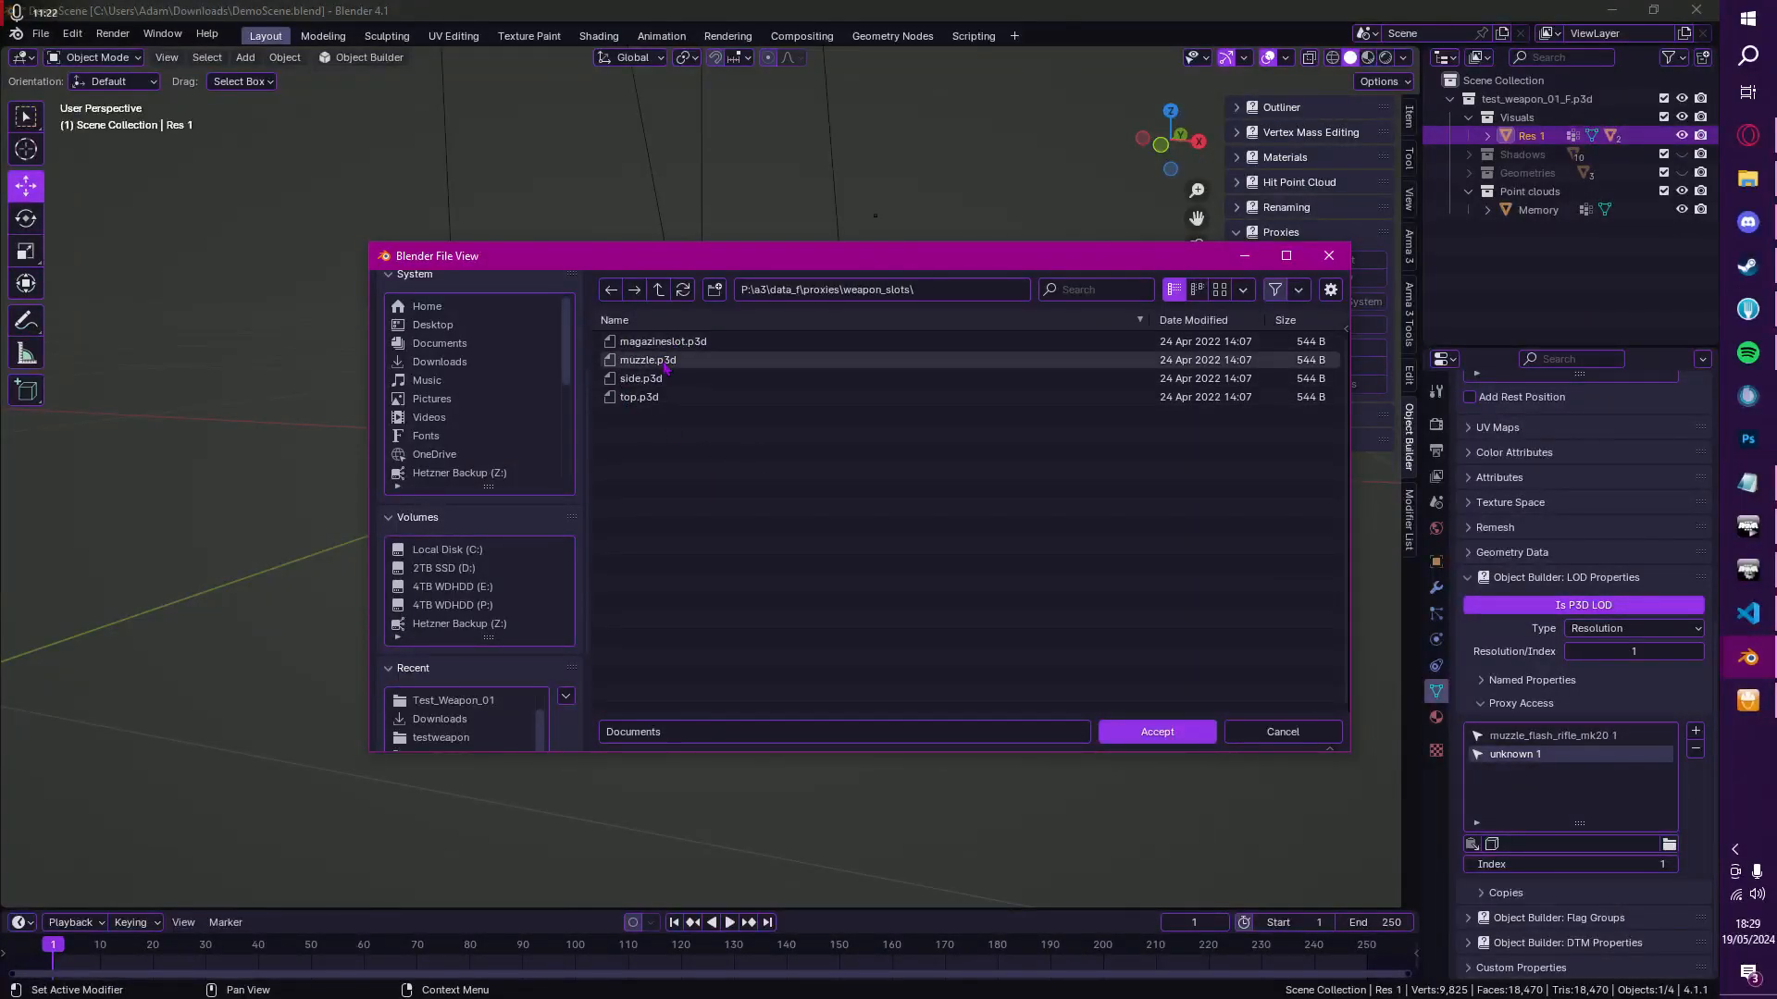
Step: Go through the available weapon slot proxy files: top.p3d, side.p3d, muzzle.p3d and magazineslot.p3d
click(653, 396)
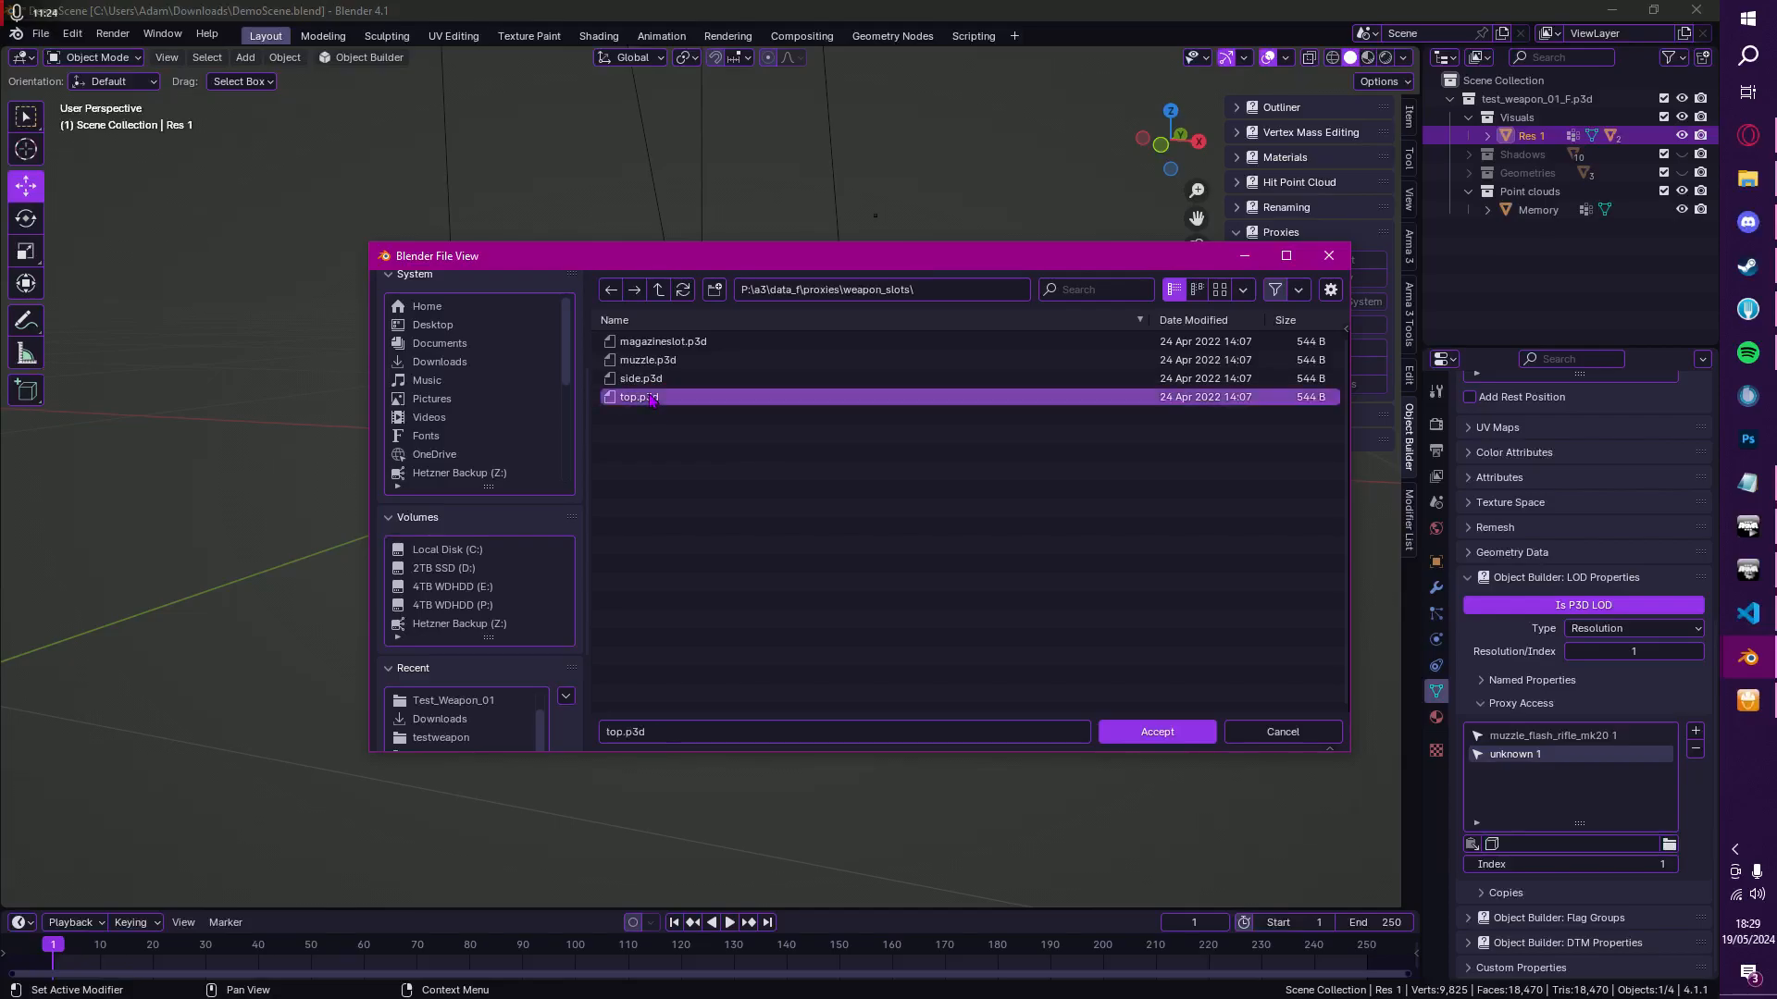
click(654, 379)
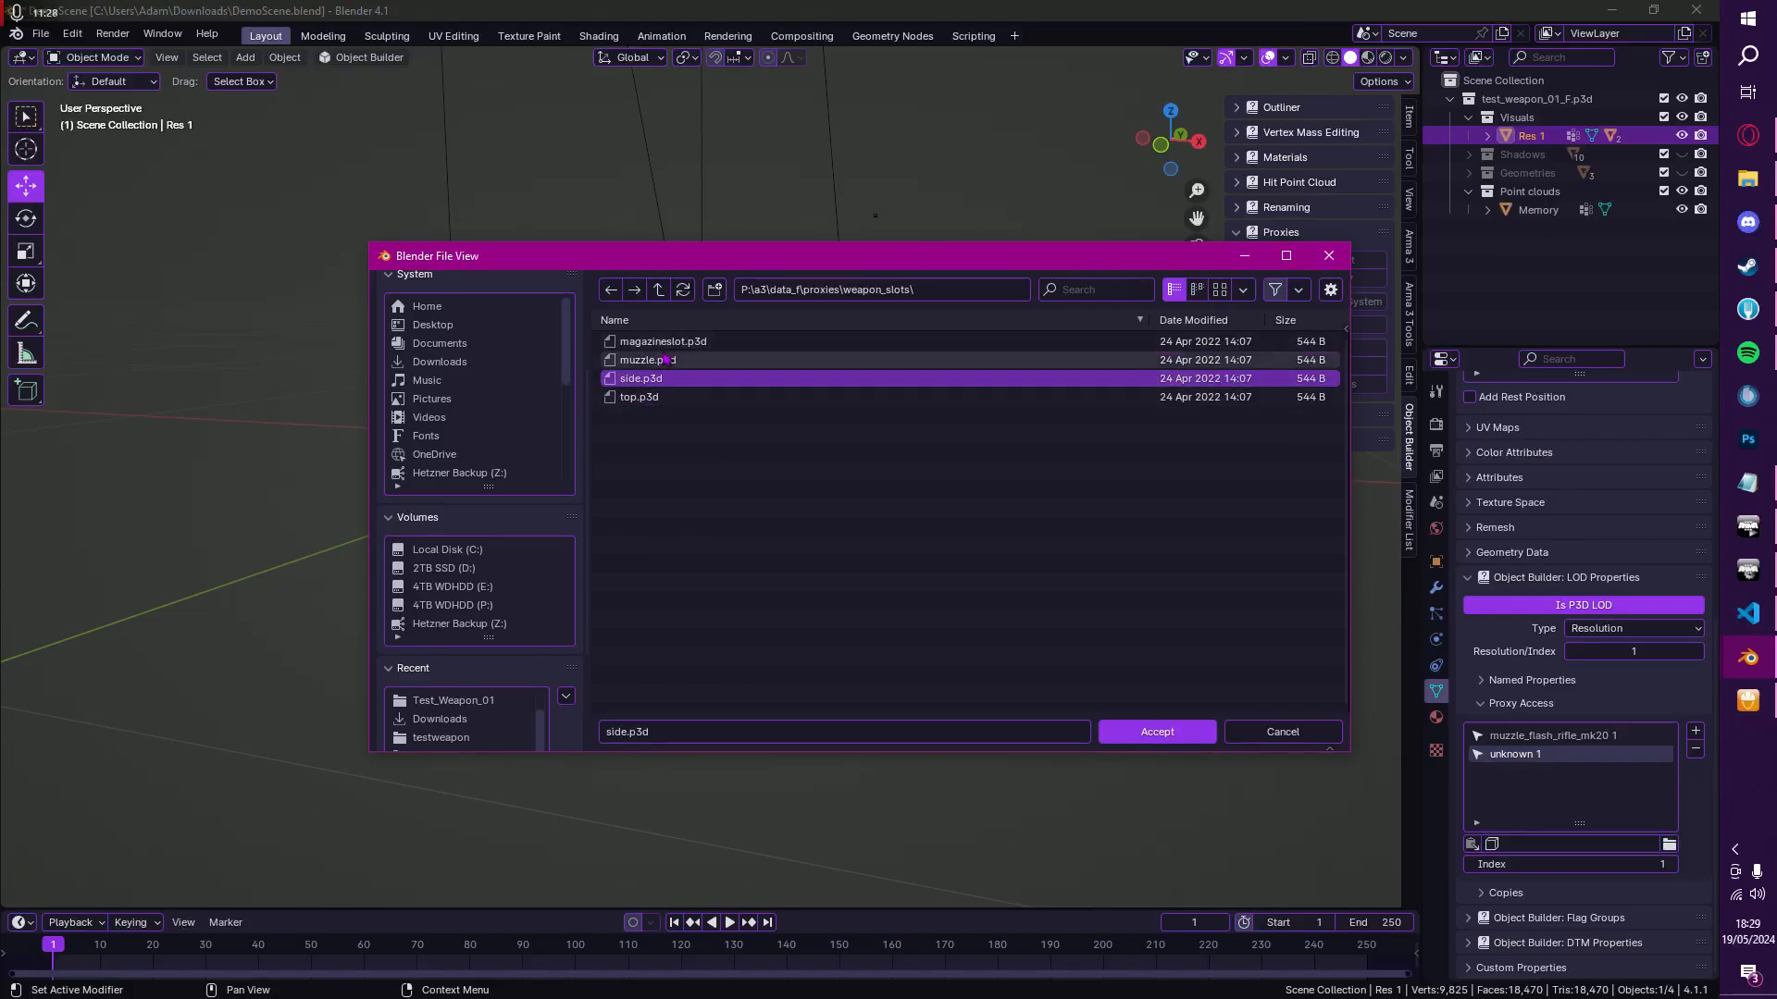
click(667, 360)
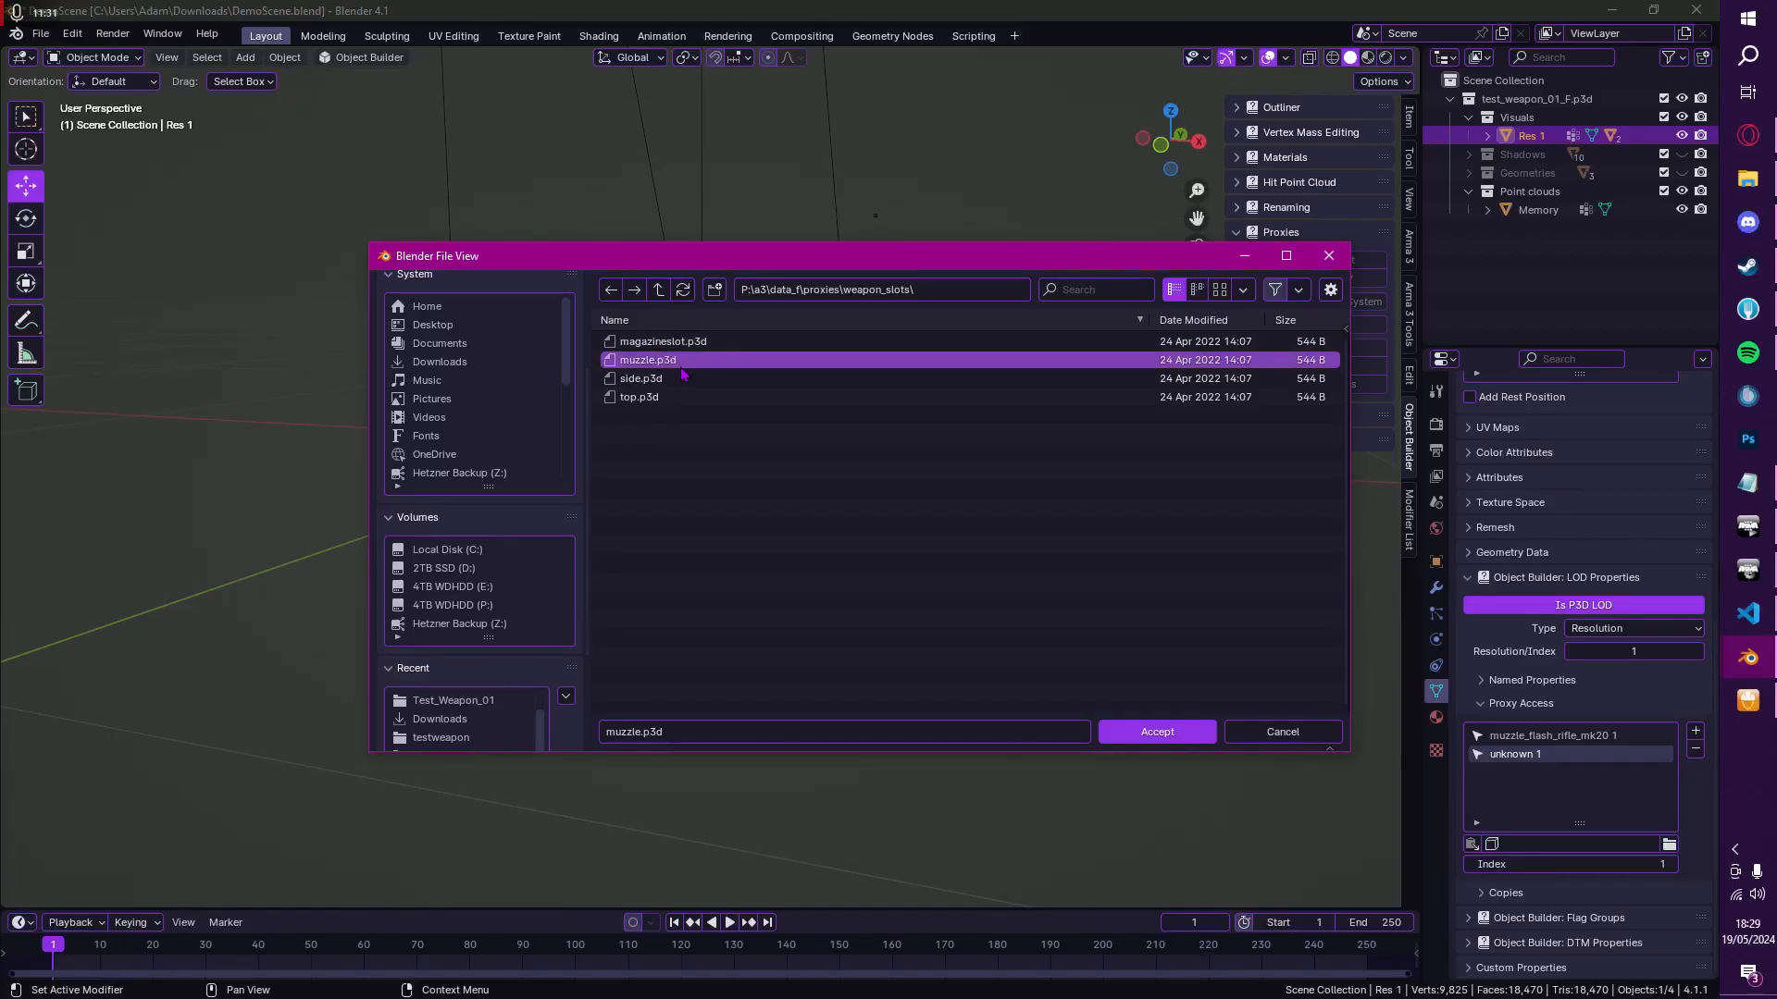
click(664, 345)
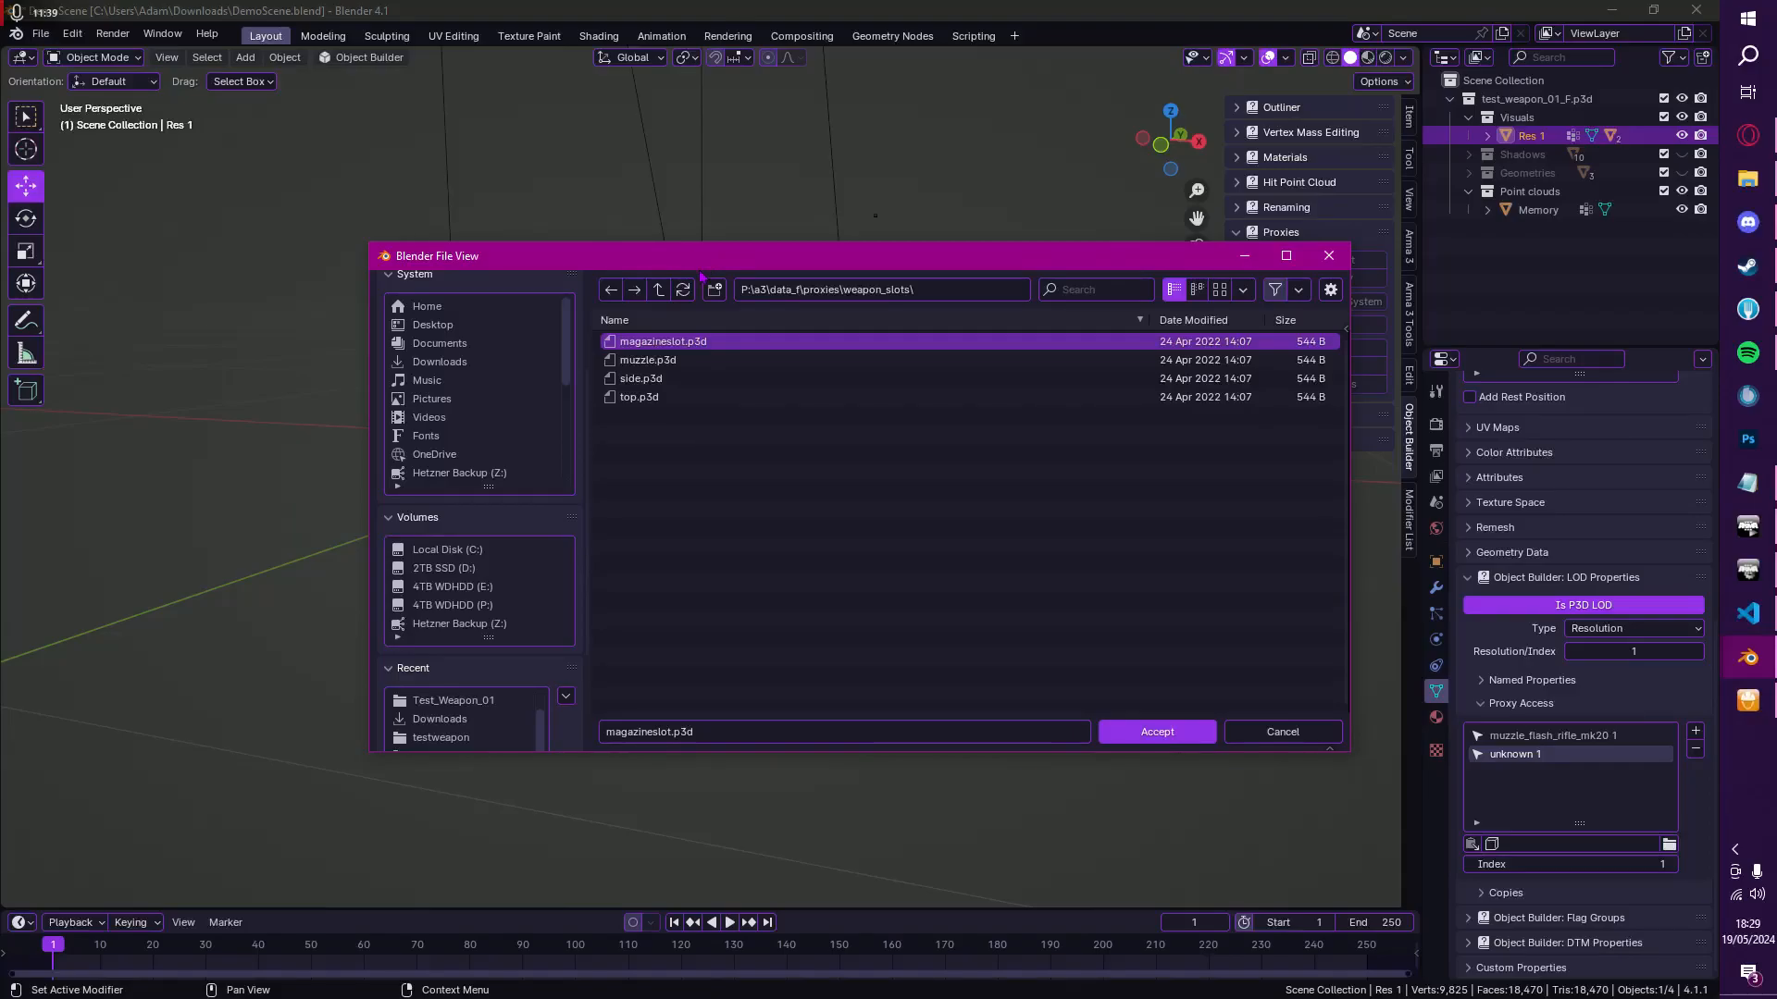
Step: Set the new proxy's model to top.p3d and save the file
click(668, 397)
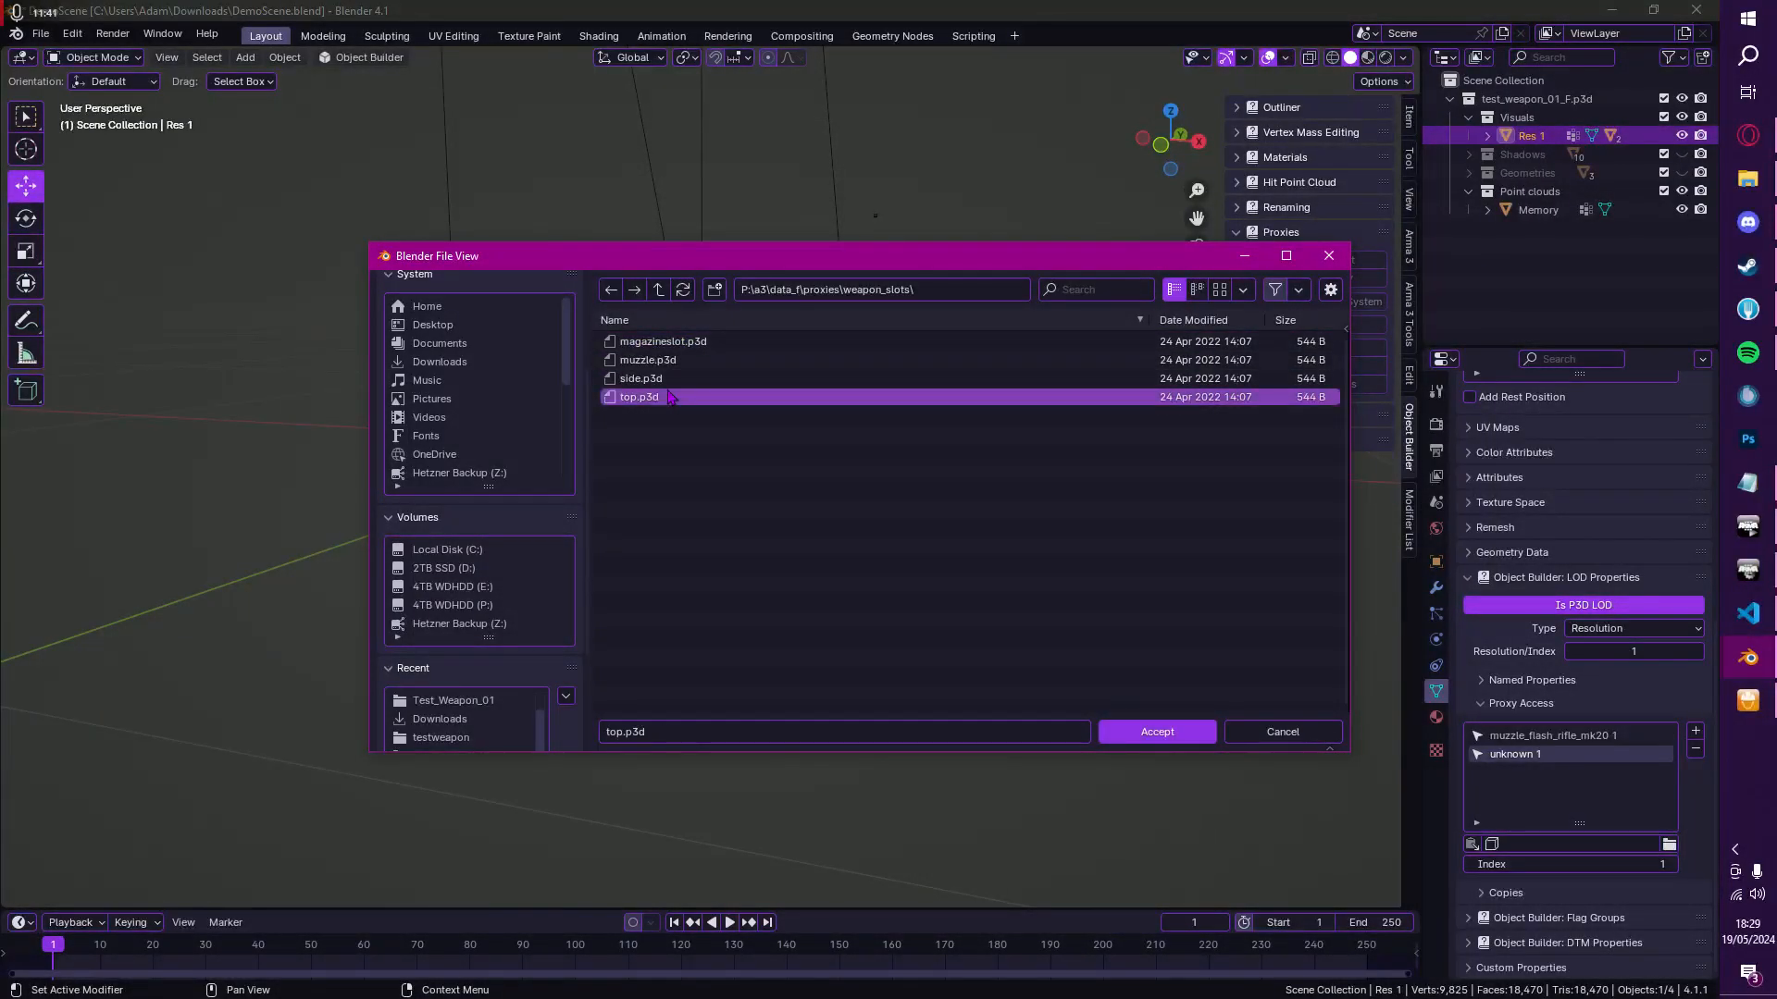
double_click(677, 404)
middle_drag(680, 403, 861, 528)
scroll(863, 432, up, 4)
key(ctrl+s)
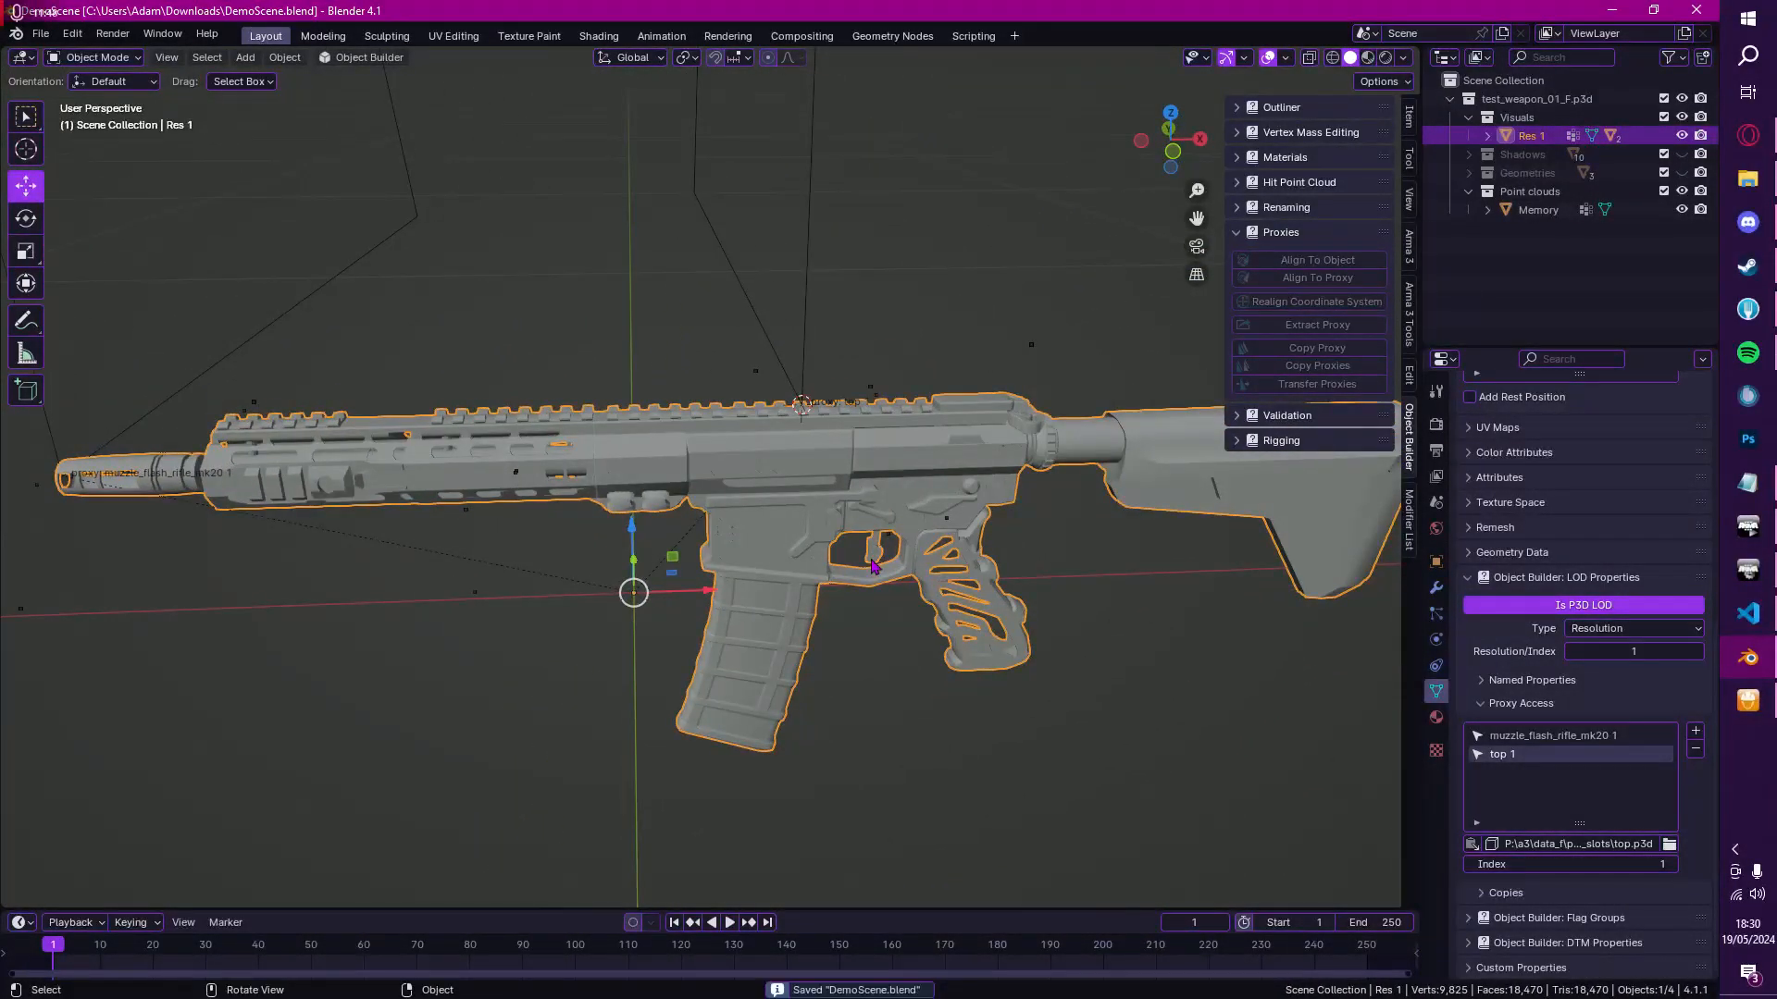
Step: Add a vertex group named zasleh to the muzzle flash proxy at the barrel's end
scroll(873, 566, down, 4)
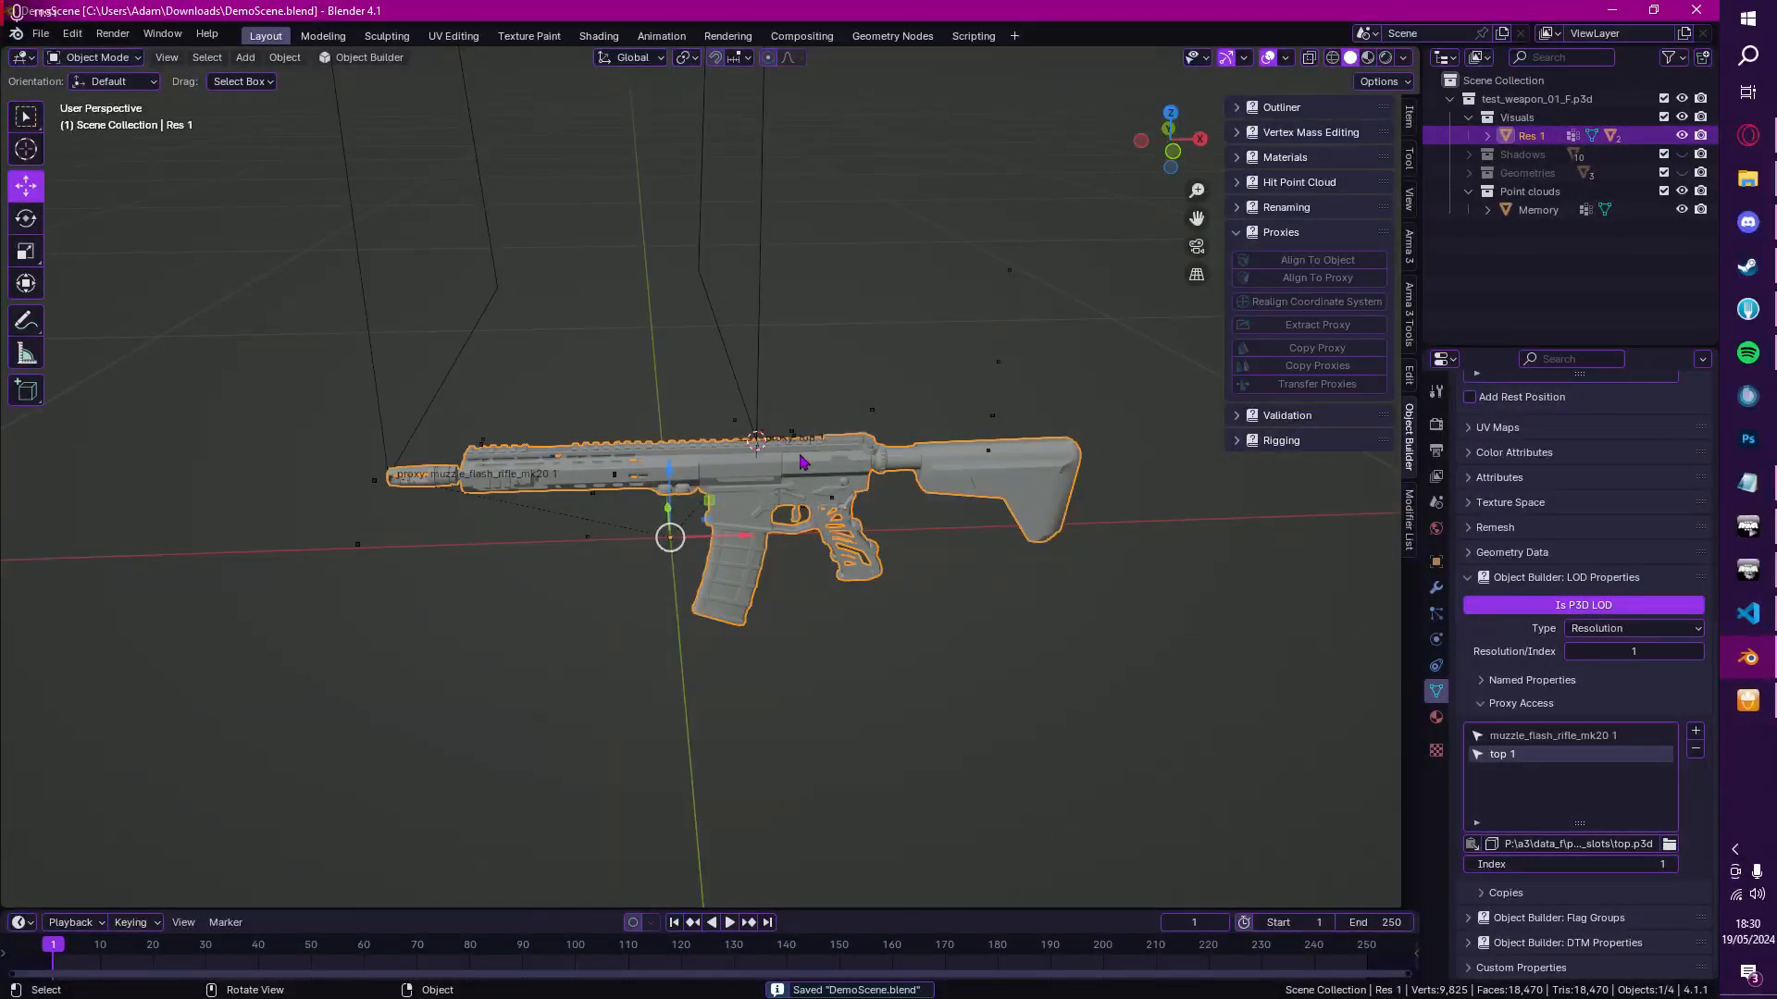
middle_drag(802, 462, 680, 388)
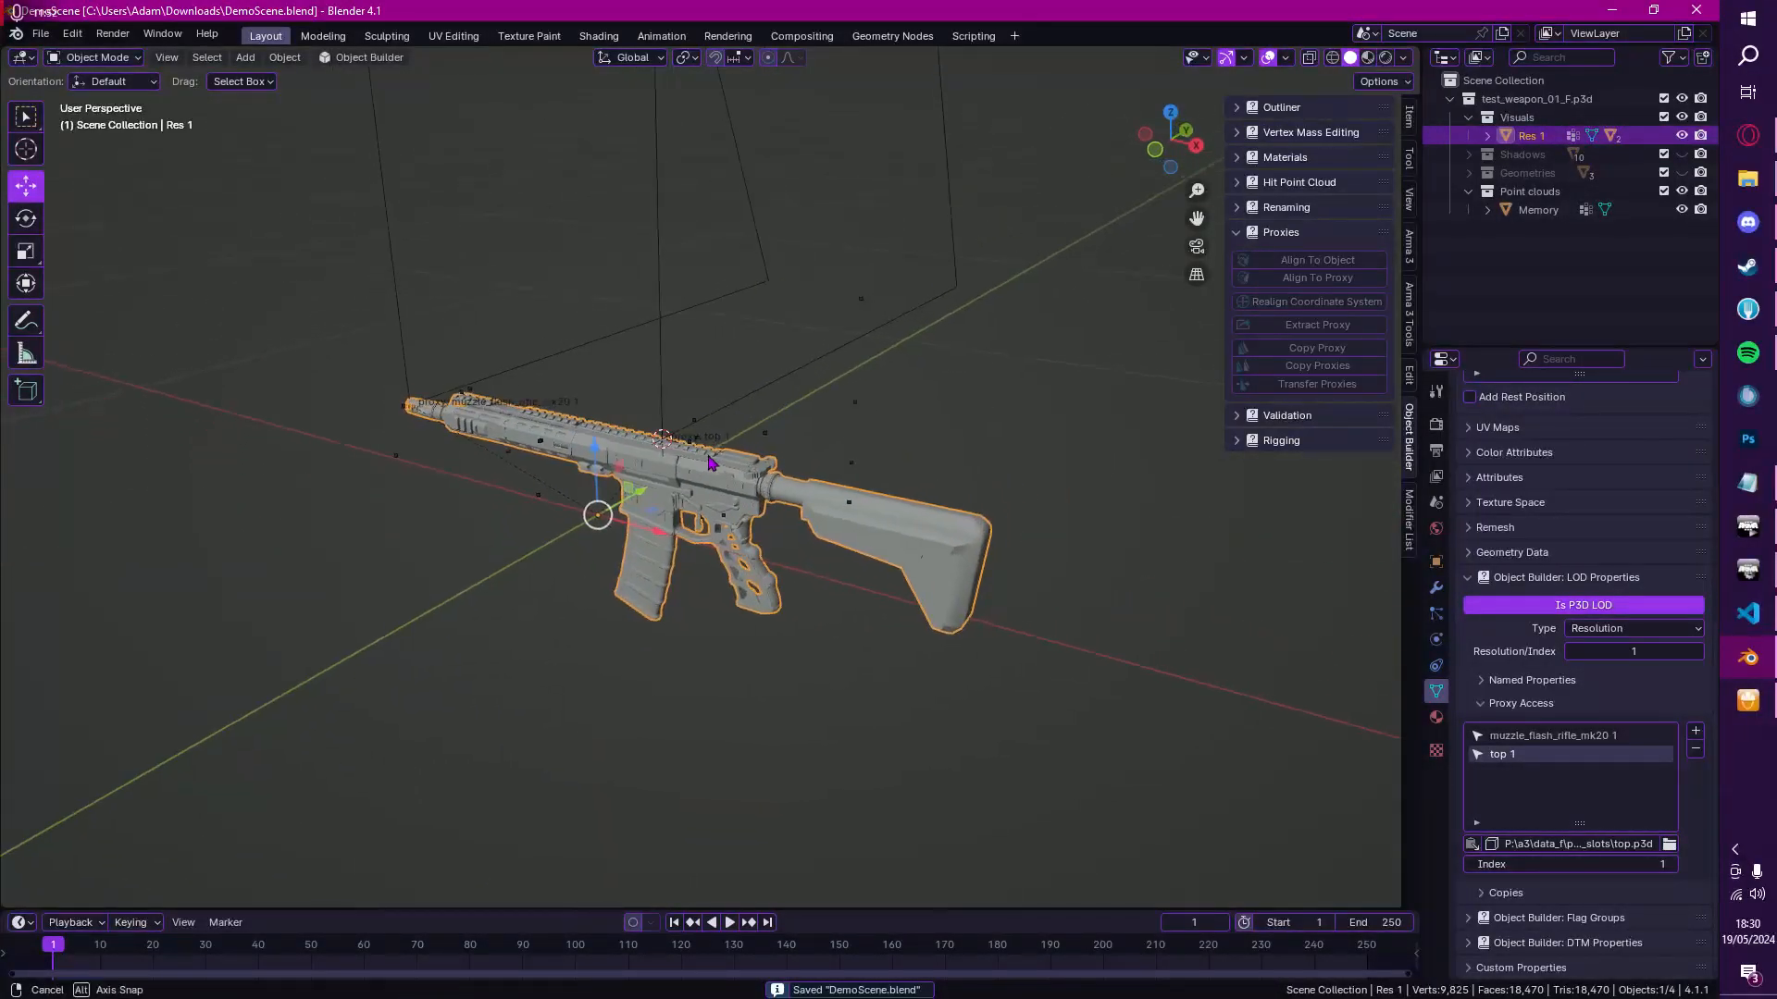
click(401, 336)
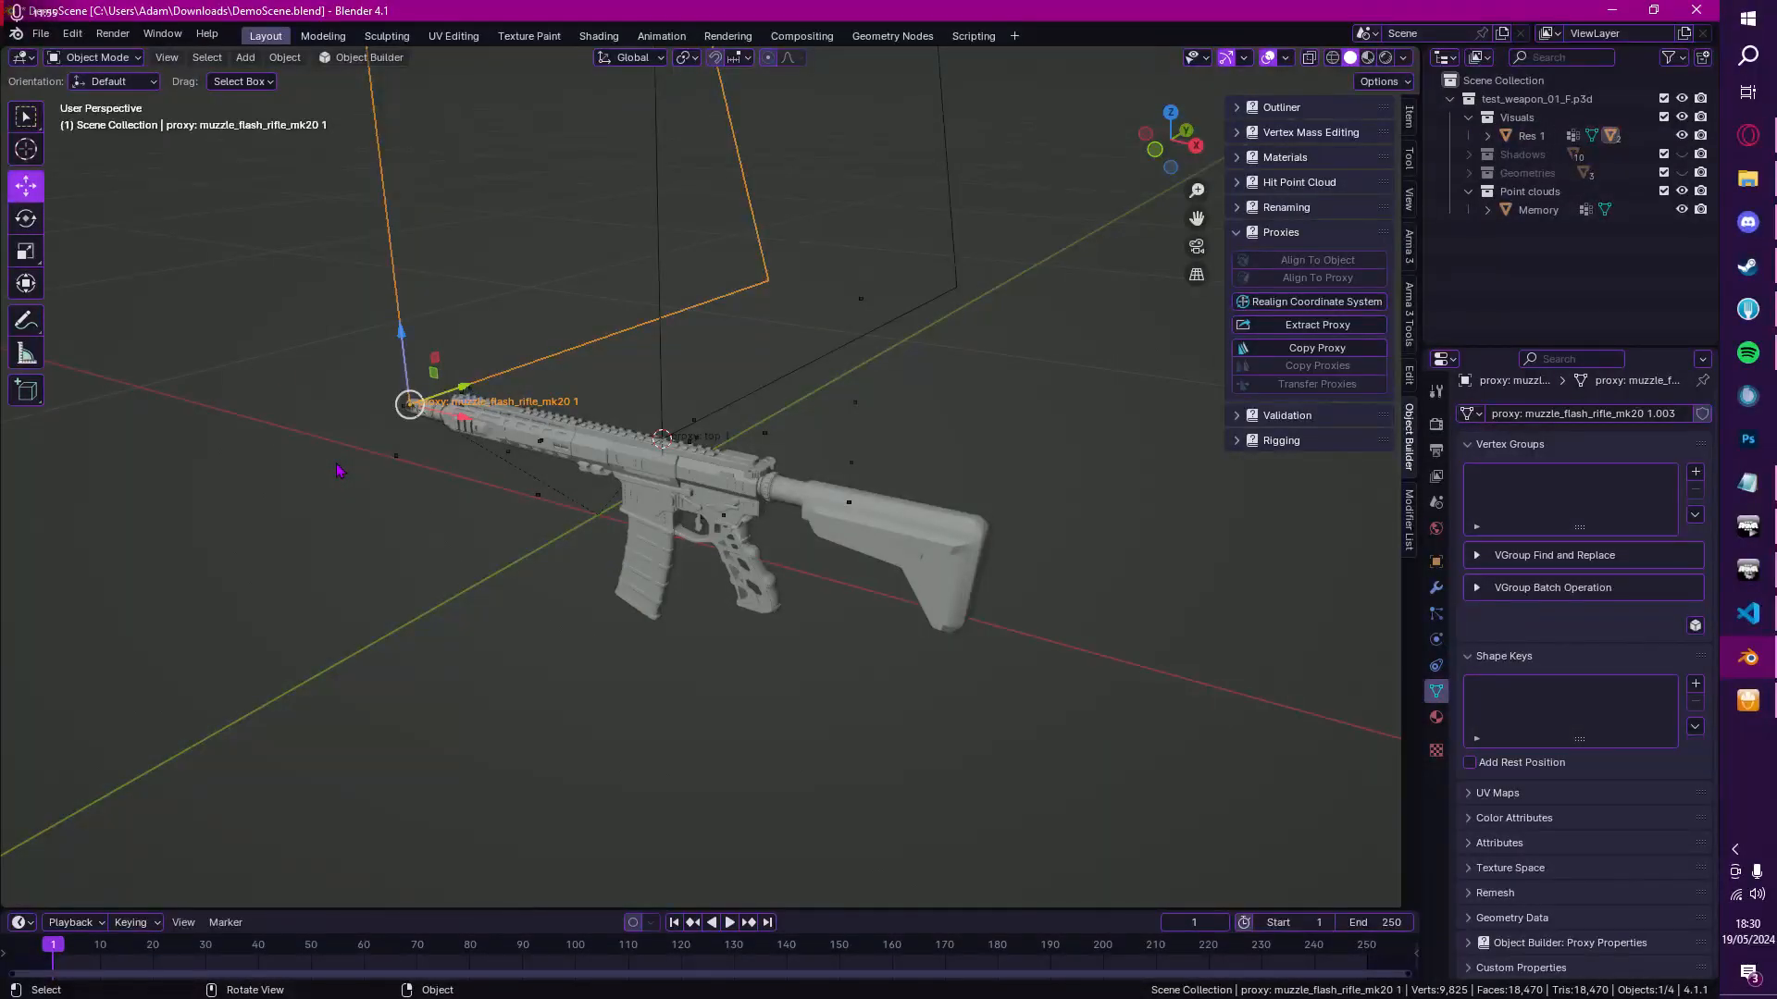
middle_drag(530, 342, 533, 408)
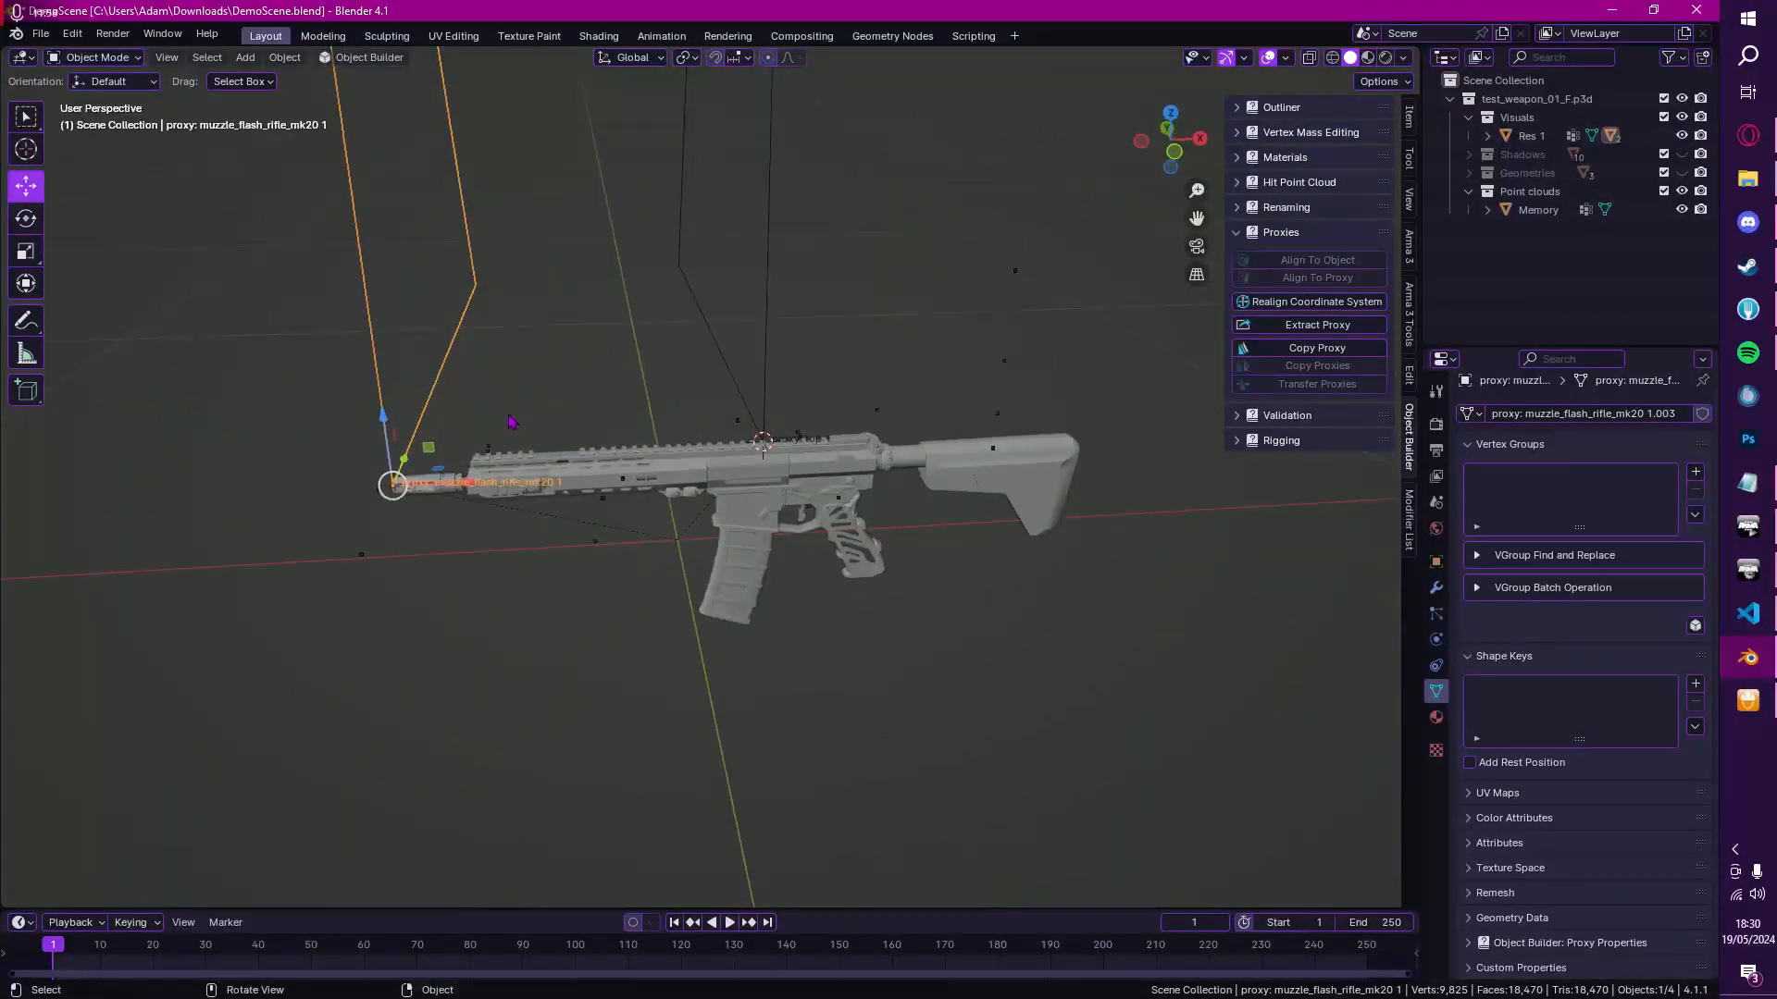
click(1695, 472)
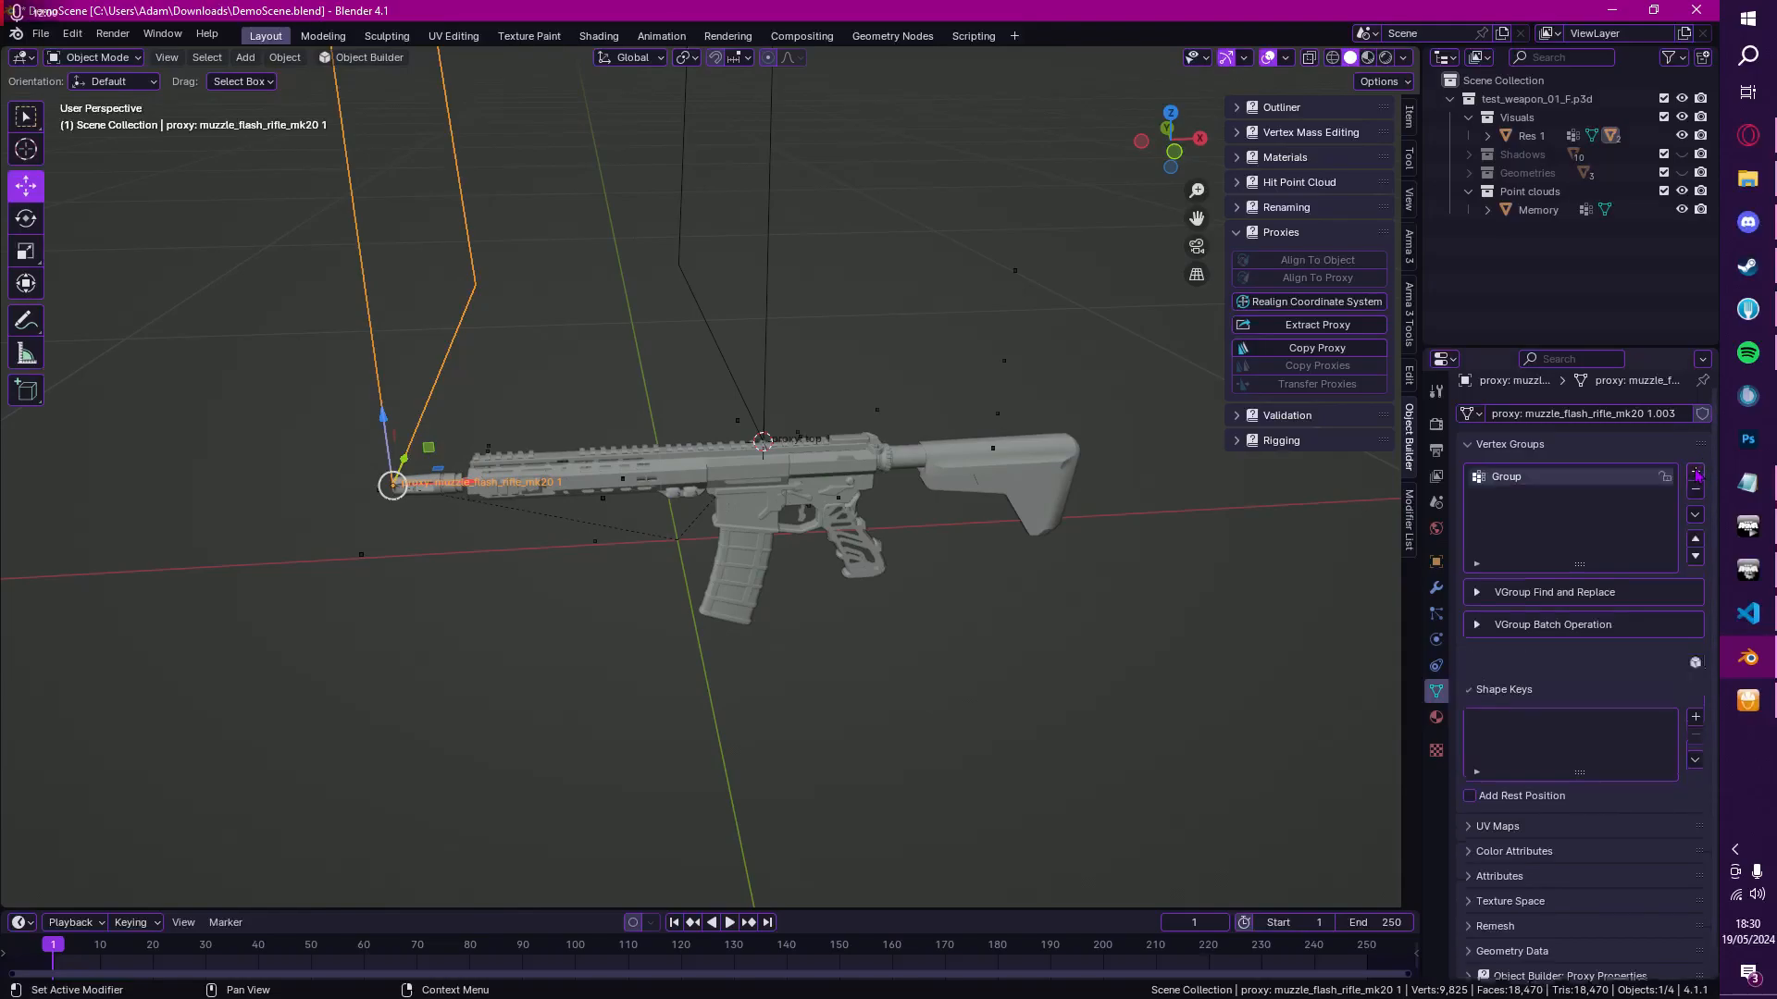
double_click(1506, 477)
text(zasleh)
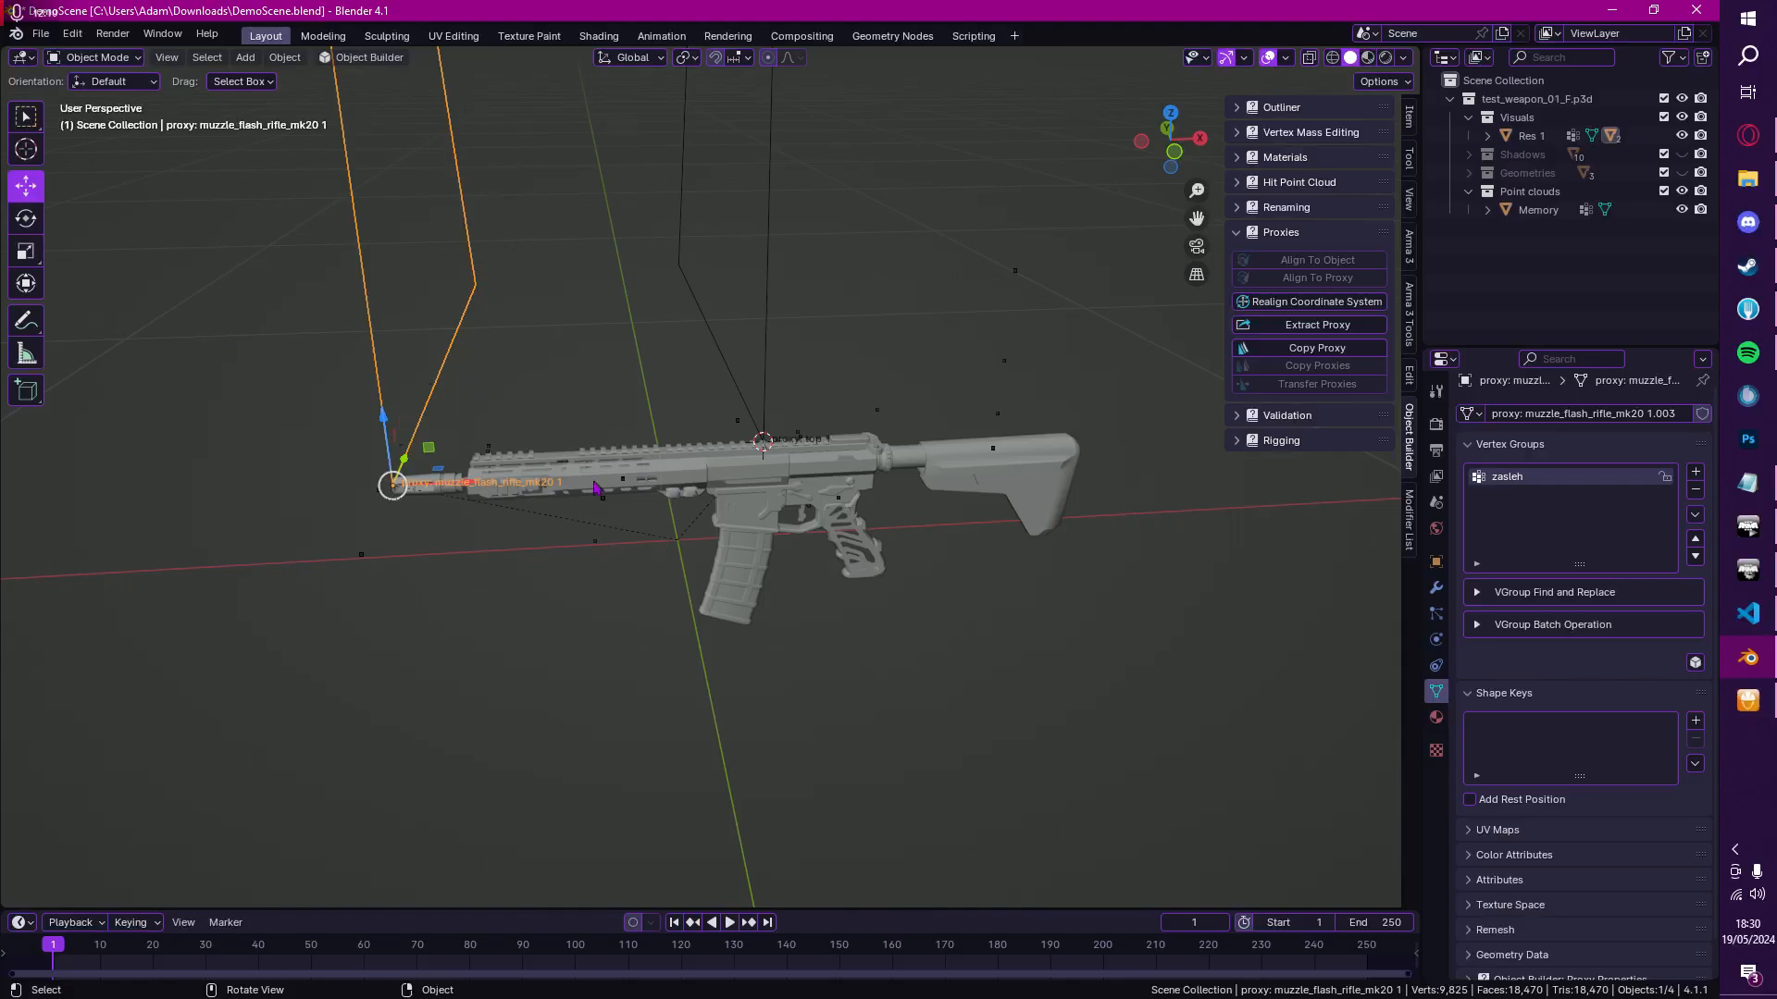
Step: Assign the muzzle flash proxy's geometry to the zasleh group, check it by deselecting and reselecting, and save the file
key(Tab)
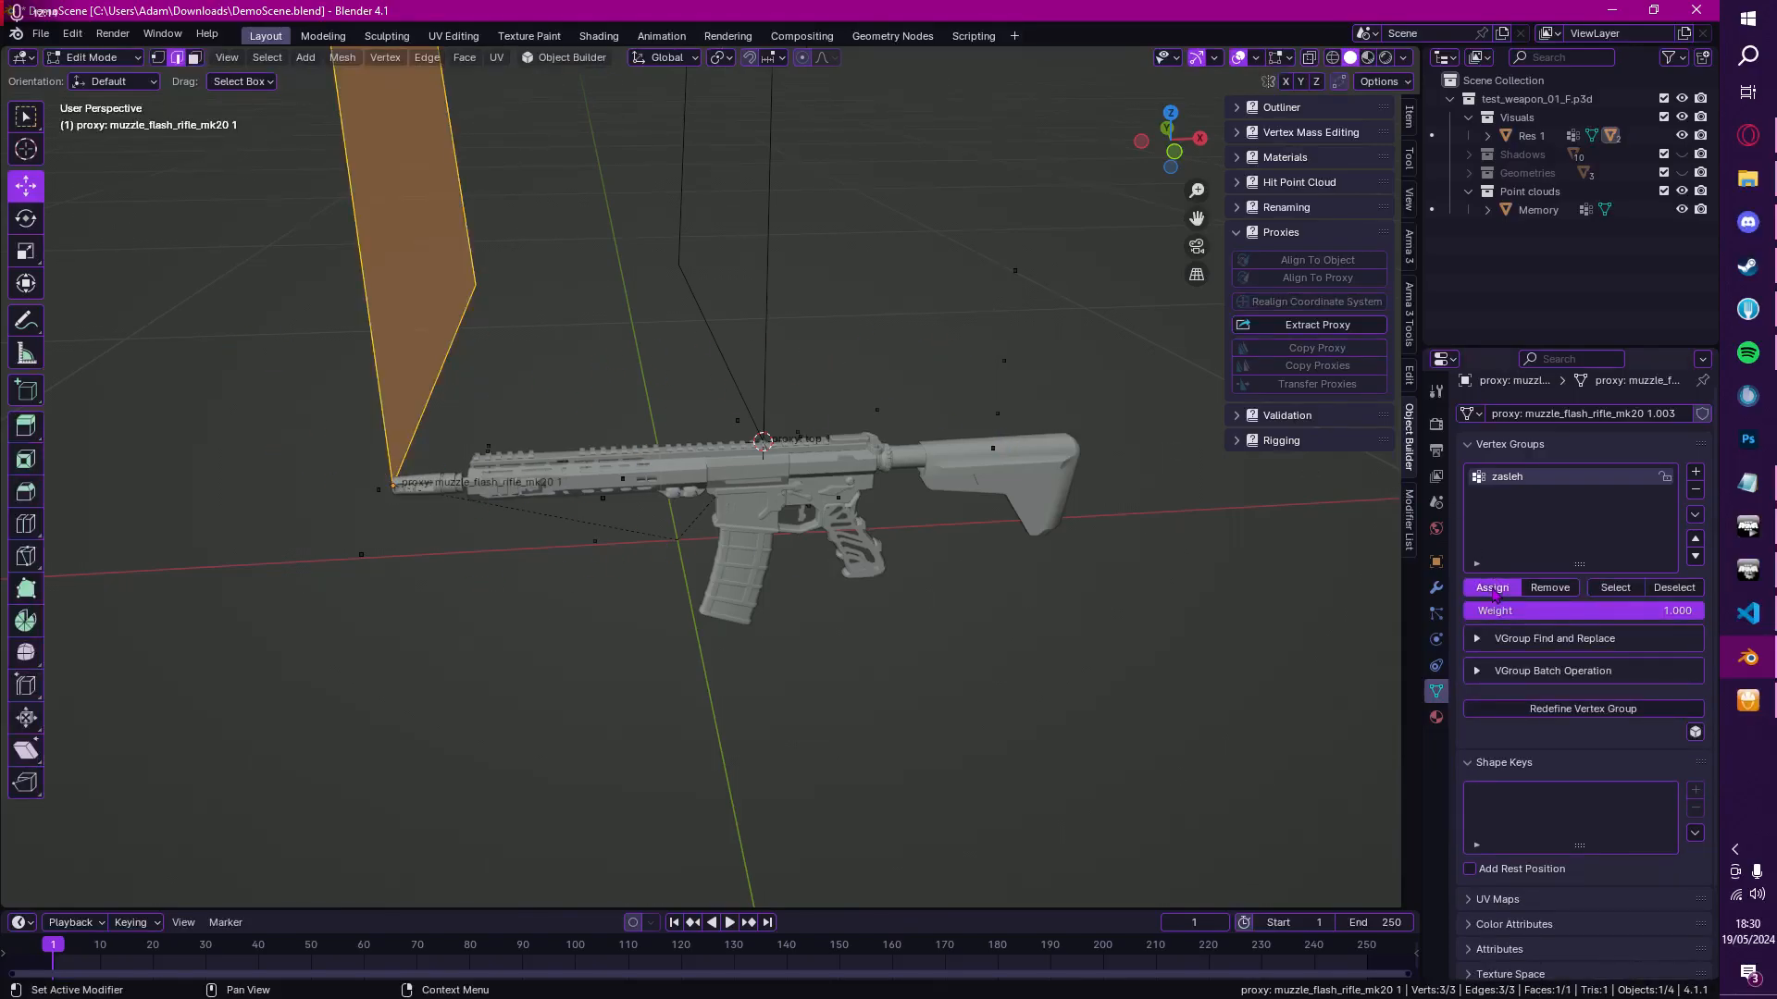
click(1680, 590)
click(1619, 590)
key(Tab)
middle_drag(854, 467, 769, 473)
key(ctrl+s)
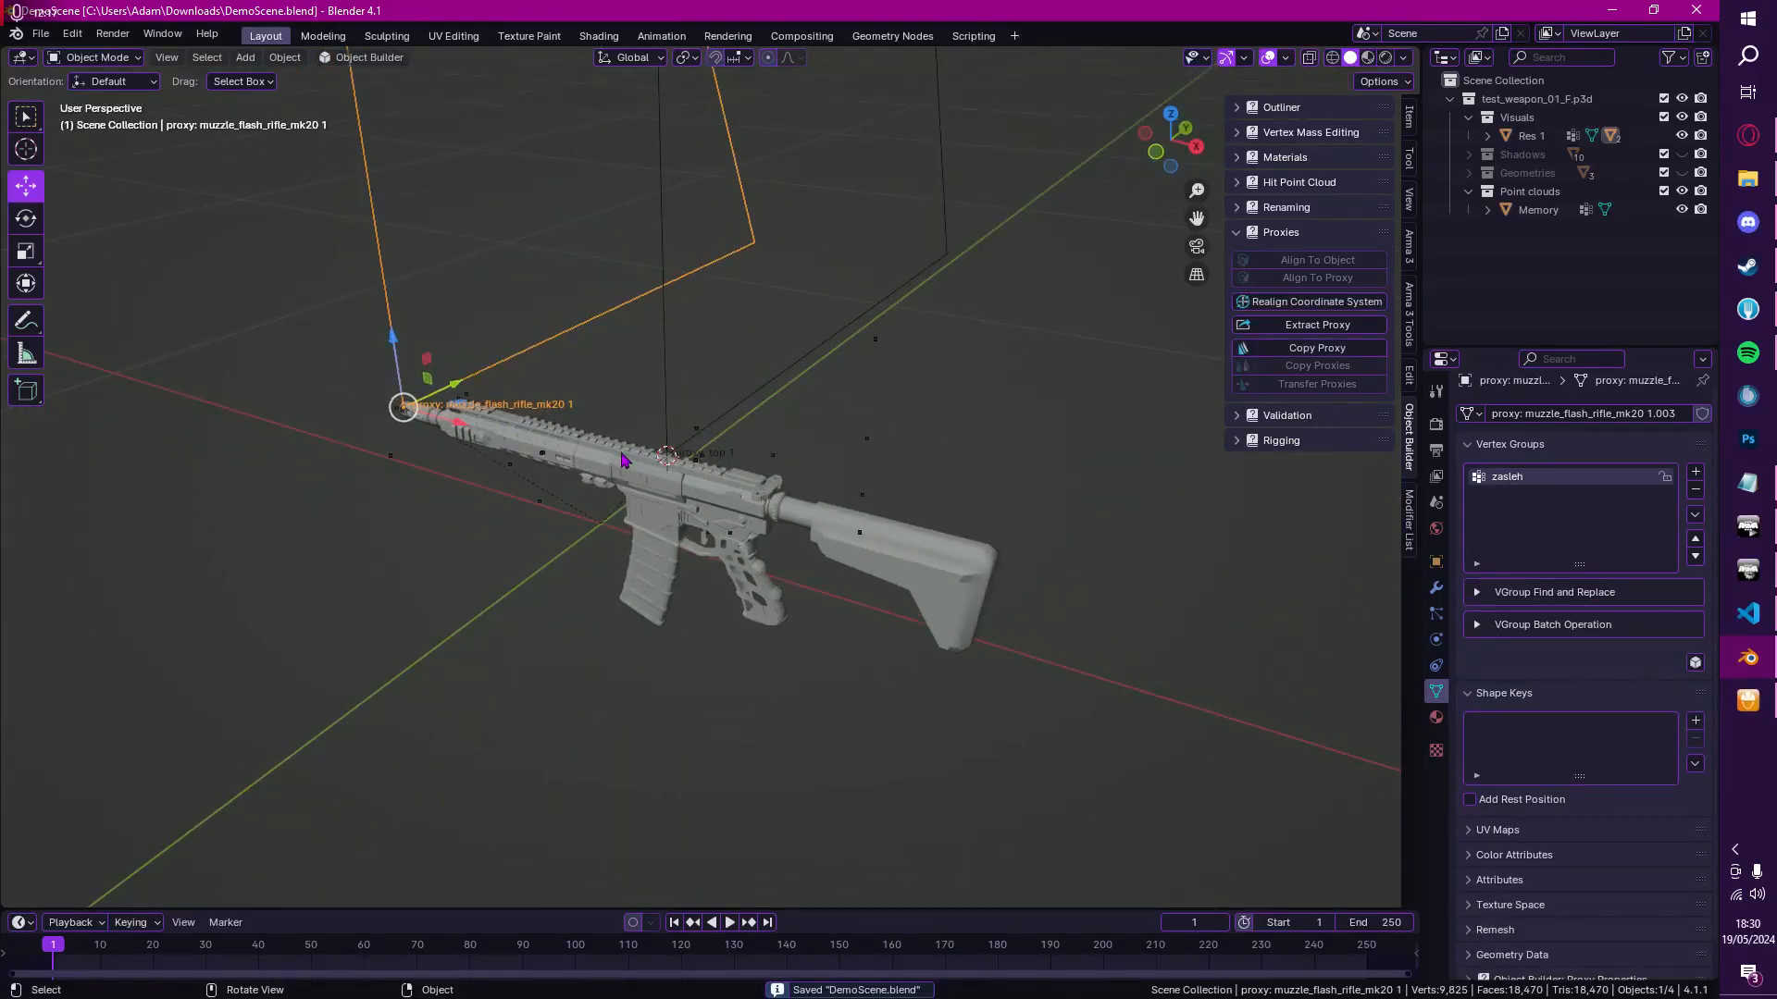
Step: Select the Memory point cloud, turn on X-ray to see its points through the rifle, and view the shading options
middle_drag(622, 460, 662, 464)
click(740, 542)
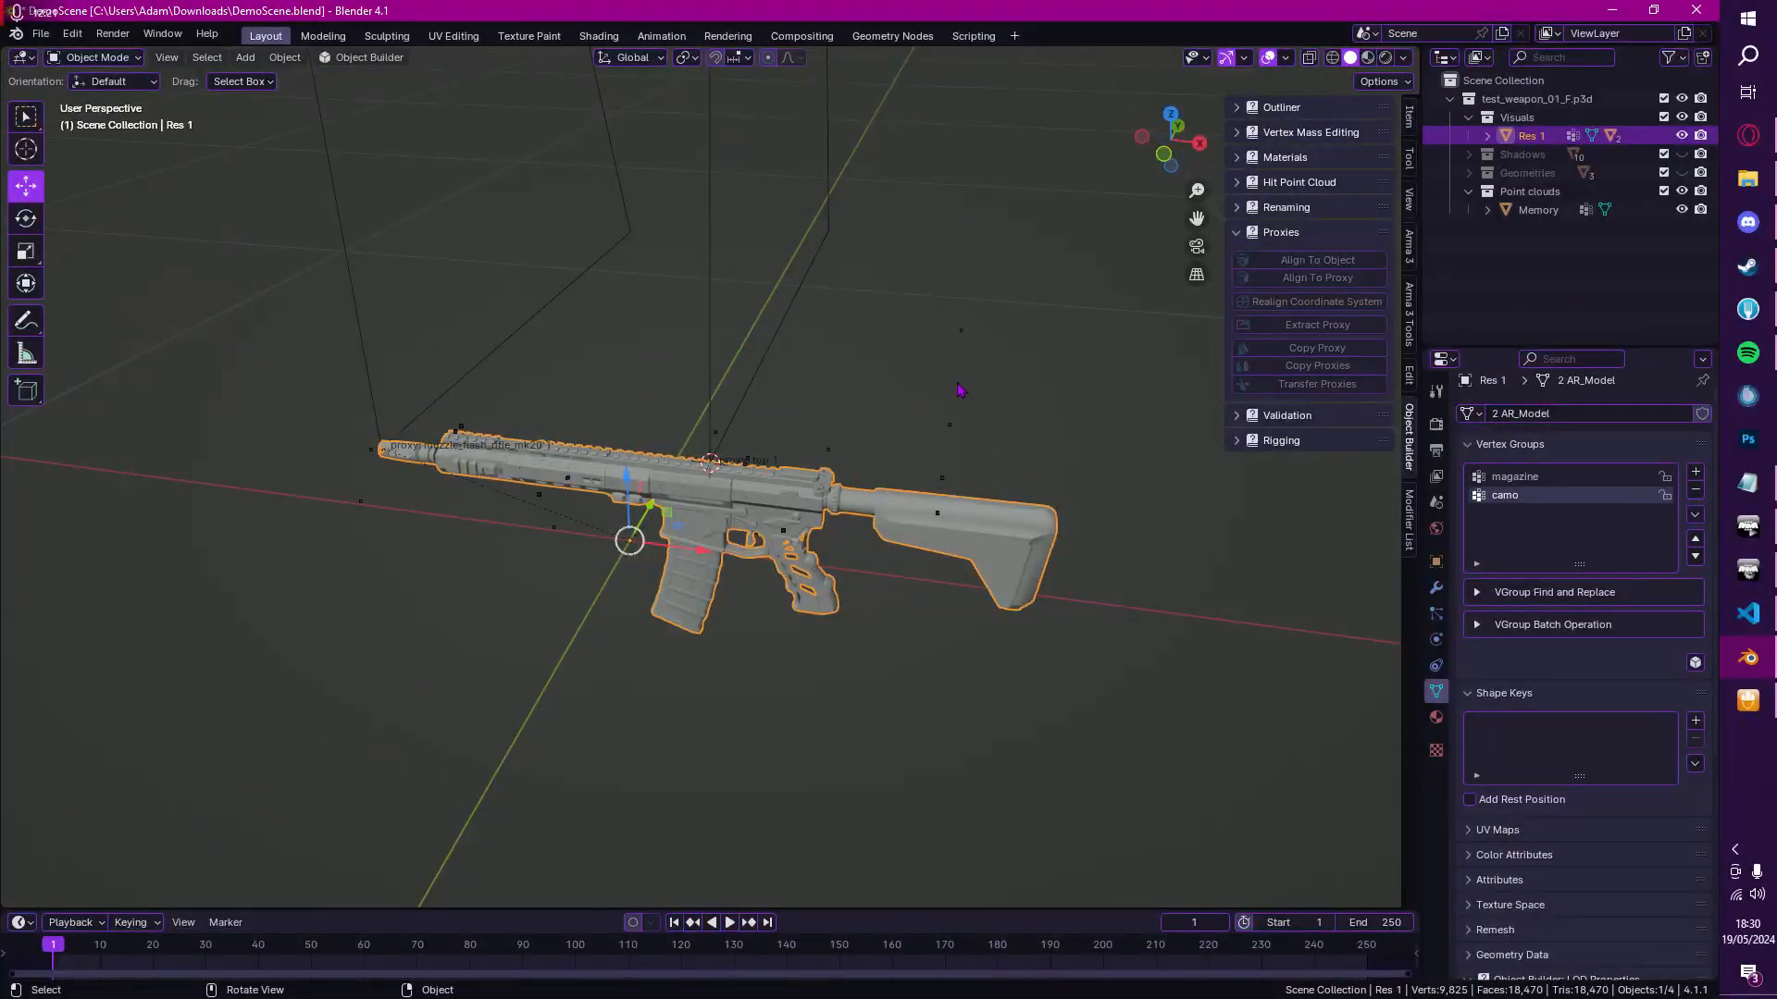
middle_drag(604, 474, 993, 492)
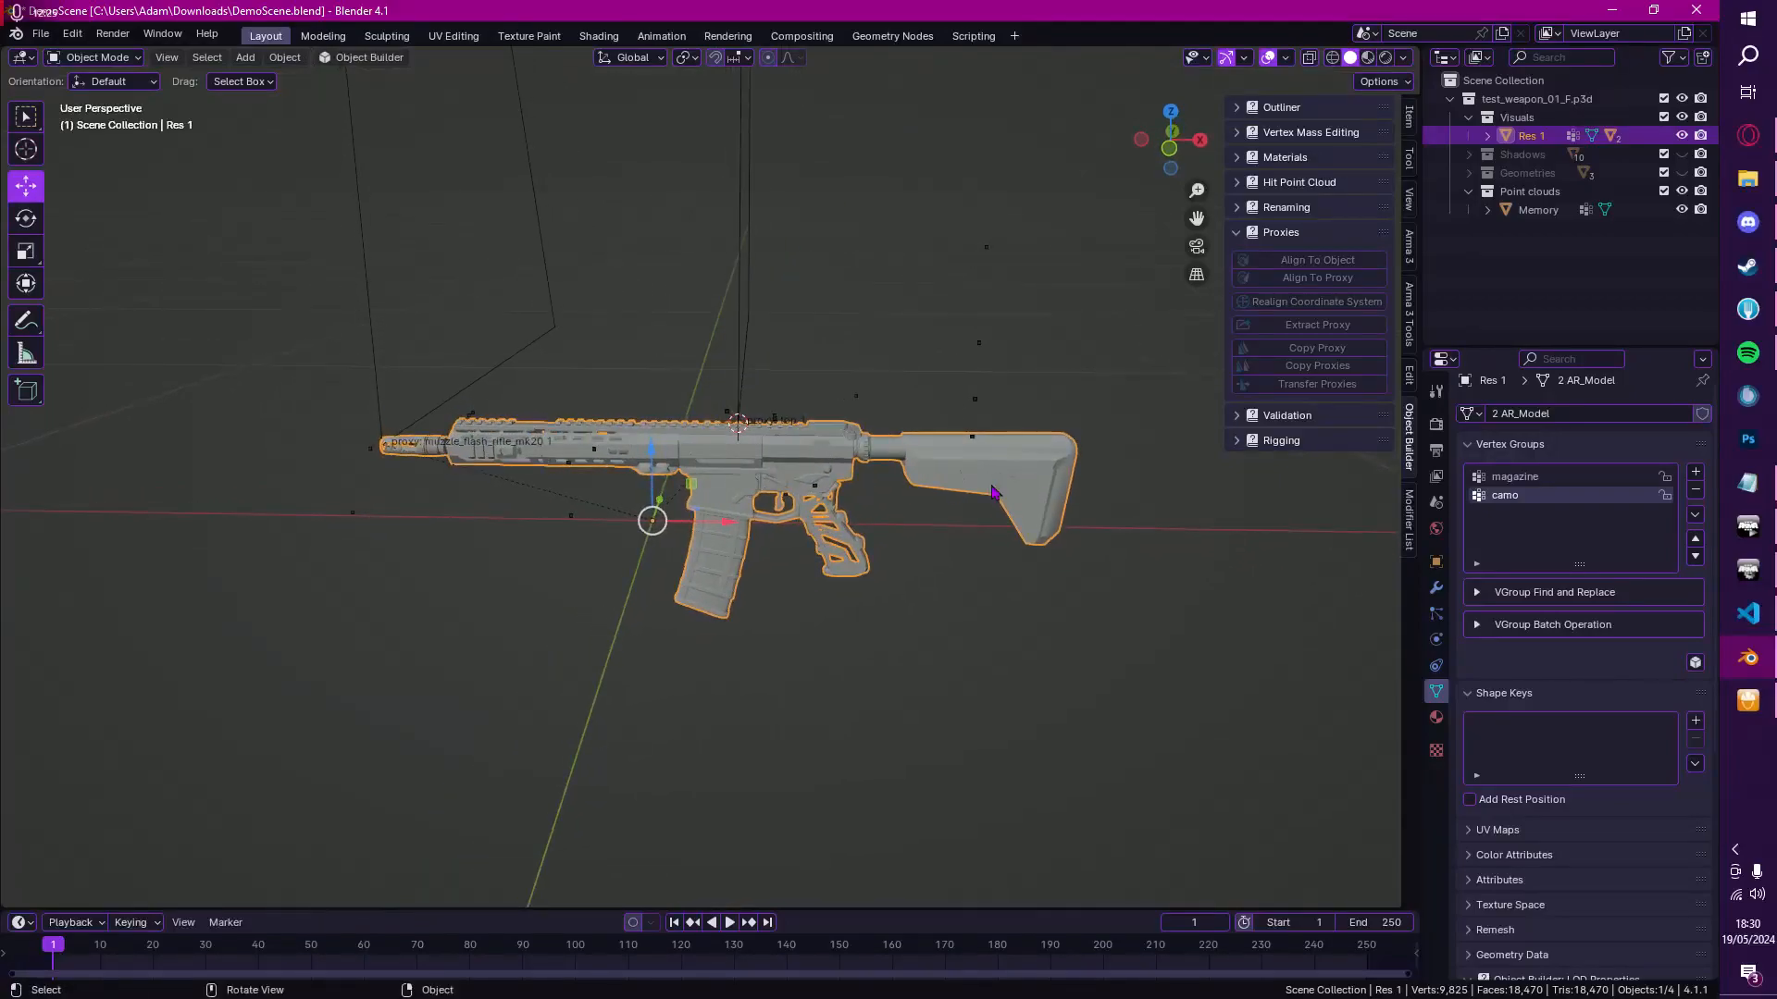
click(1522, 212)
middle_drag(675, 435, 697, 451)
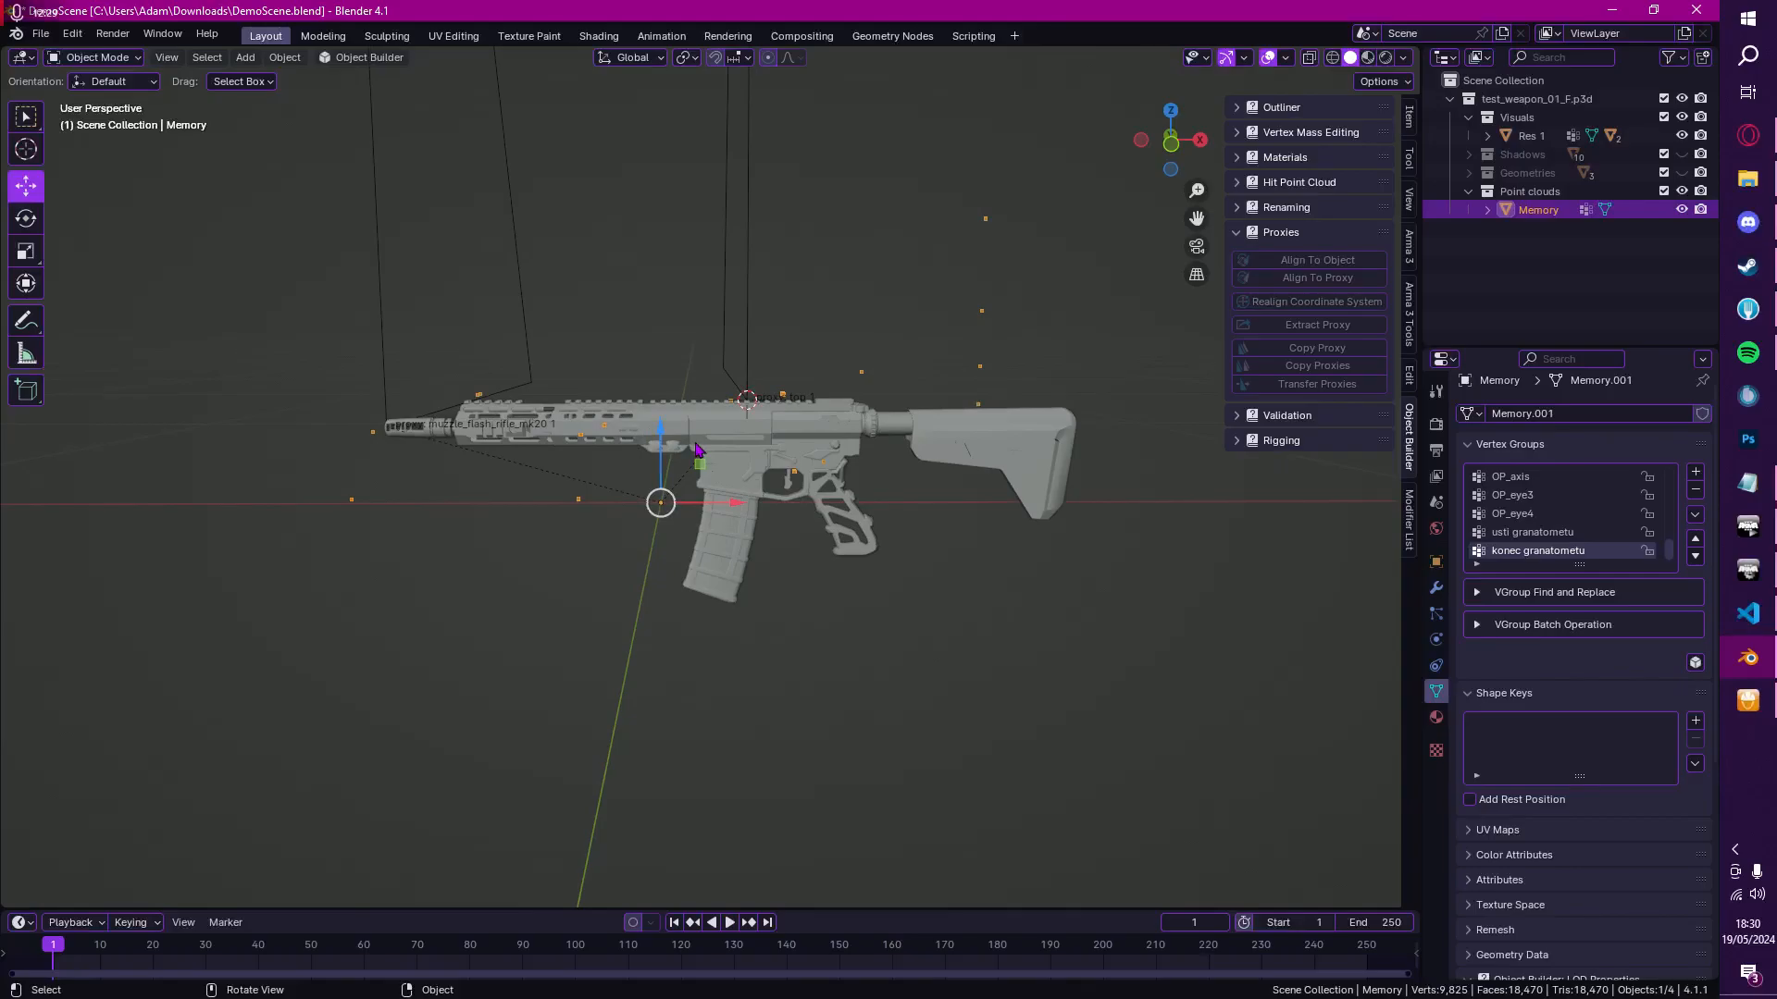
key(alt+z)
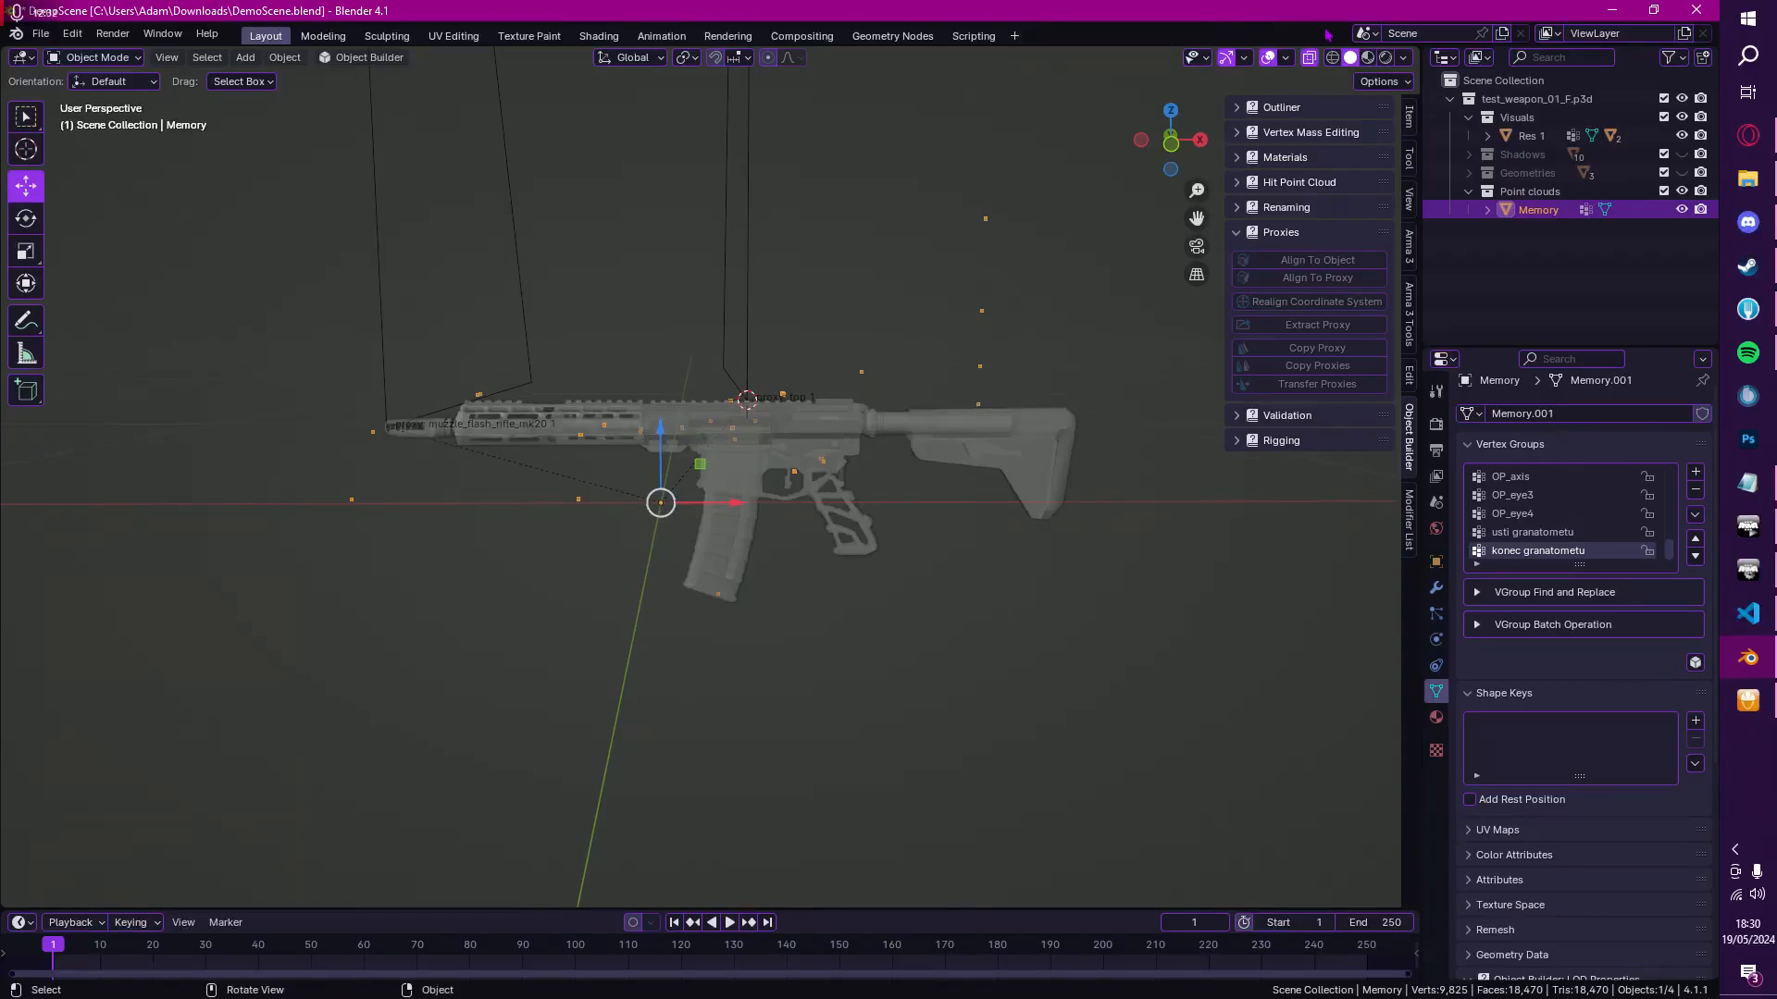
click(1403, 57)
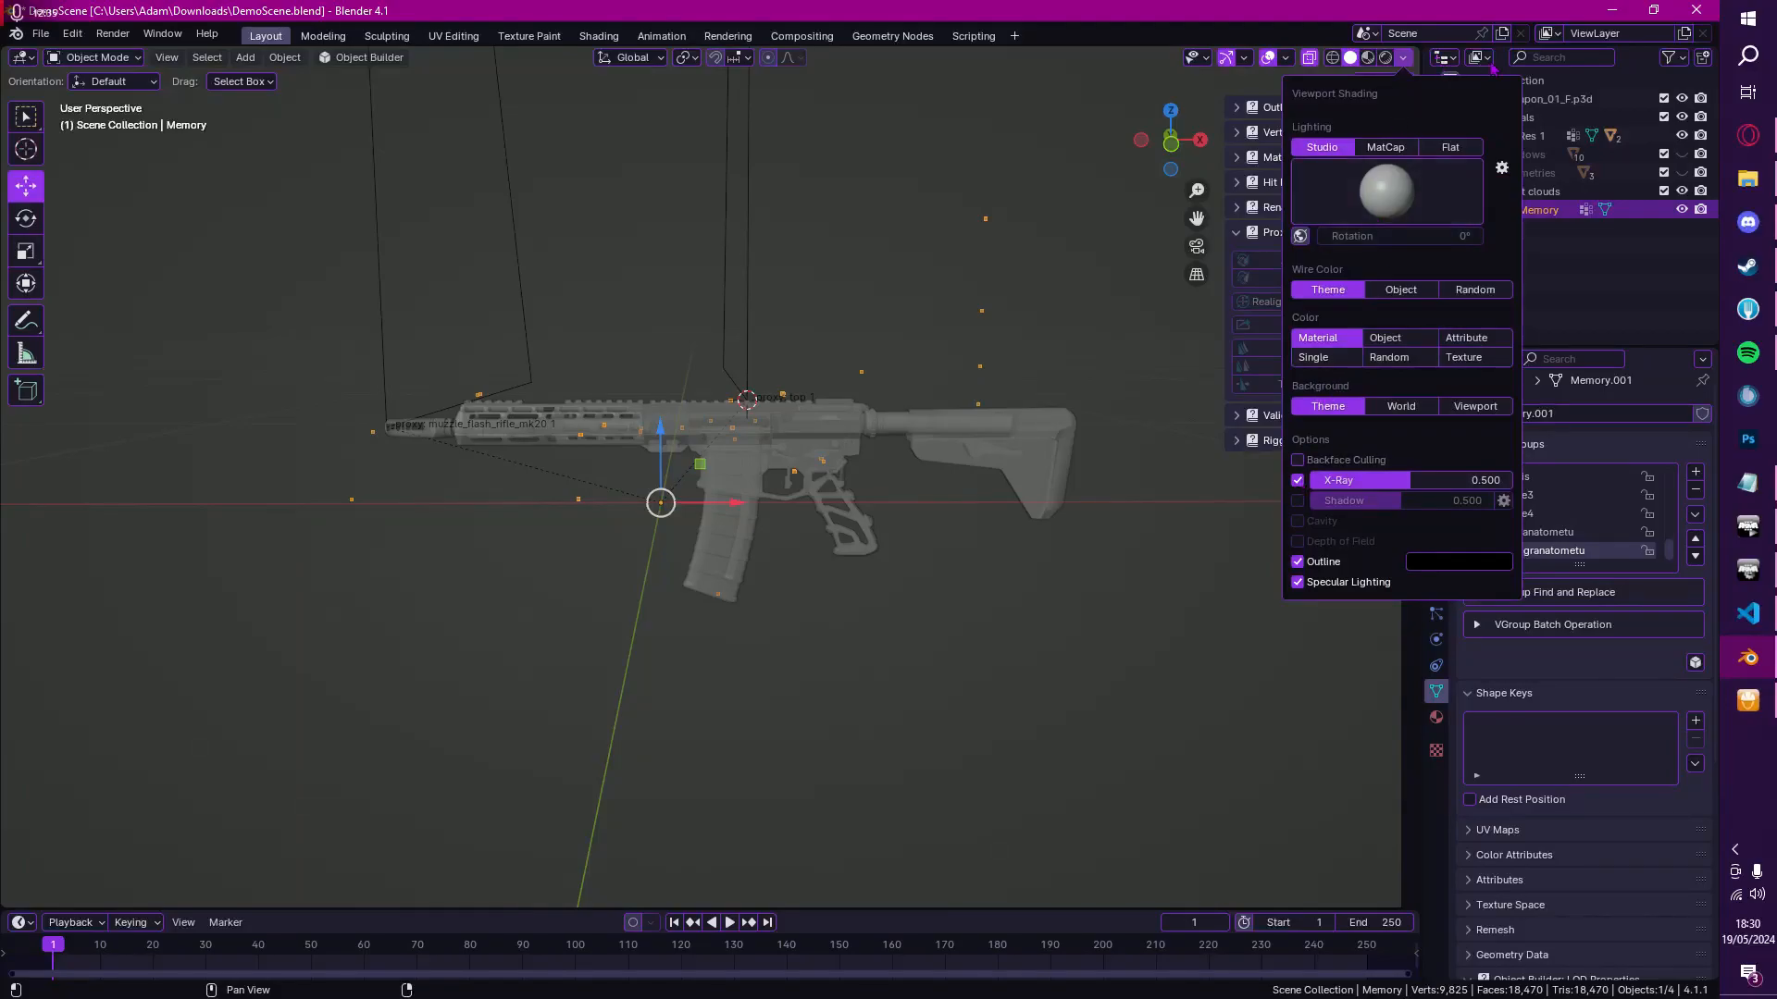
middle_drag(881, 422, 865, 416)
key(Tab)
key(Tab)
key(1)
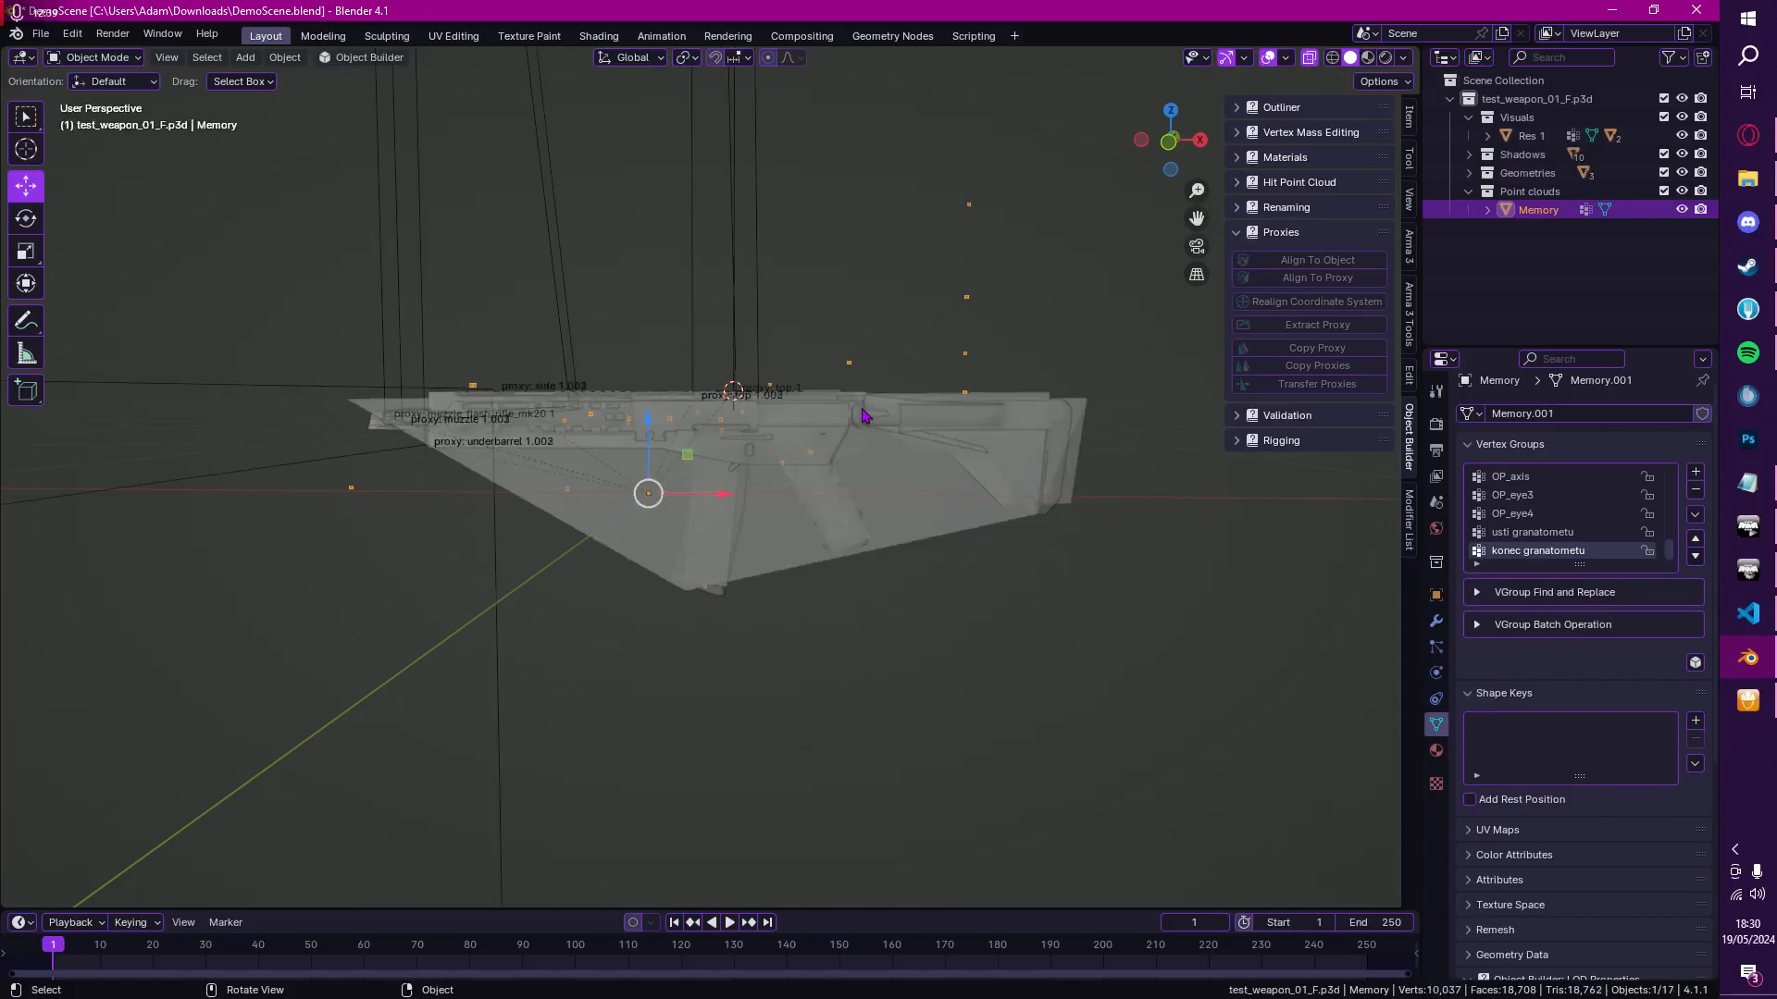
key(ctrl+z)
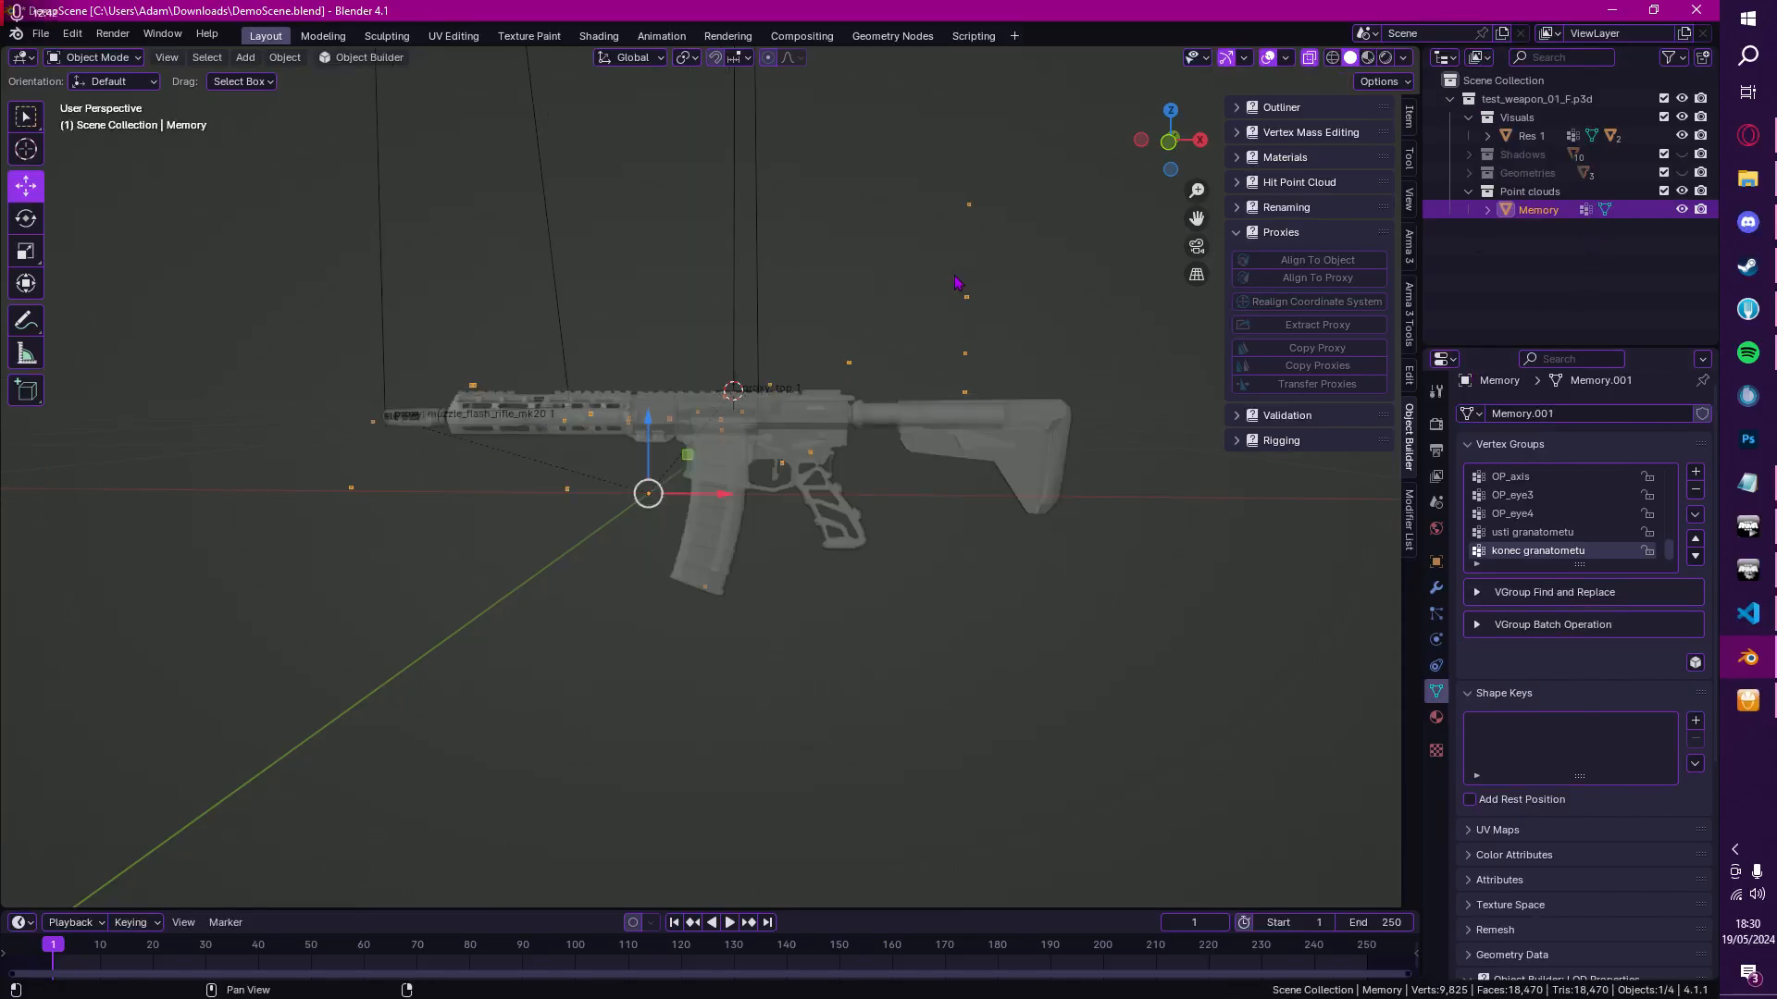
key(ctrl+shift+z)
key(ctrl+z)
Step: Open the Memory point cloud in Edit Mode with vertex selection and view its points around the rifle
key(Tab)
key(Tab)
key(Tab)
middle_drag(896, 306, 745, 500)
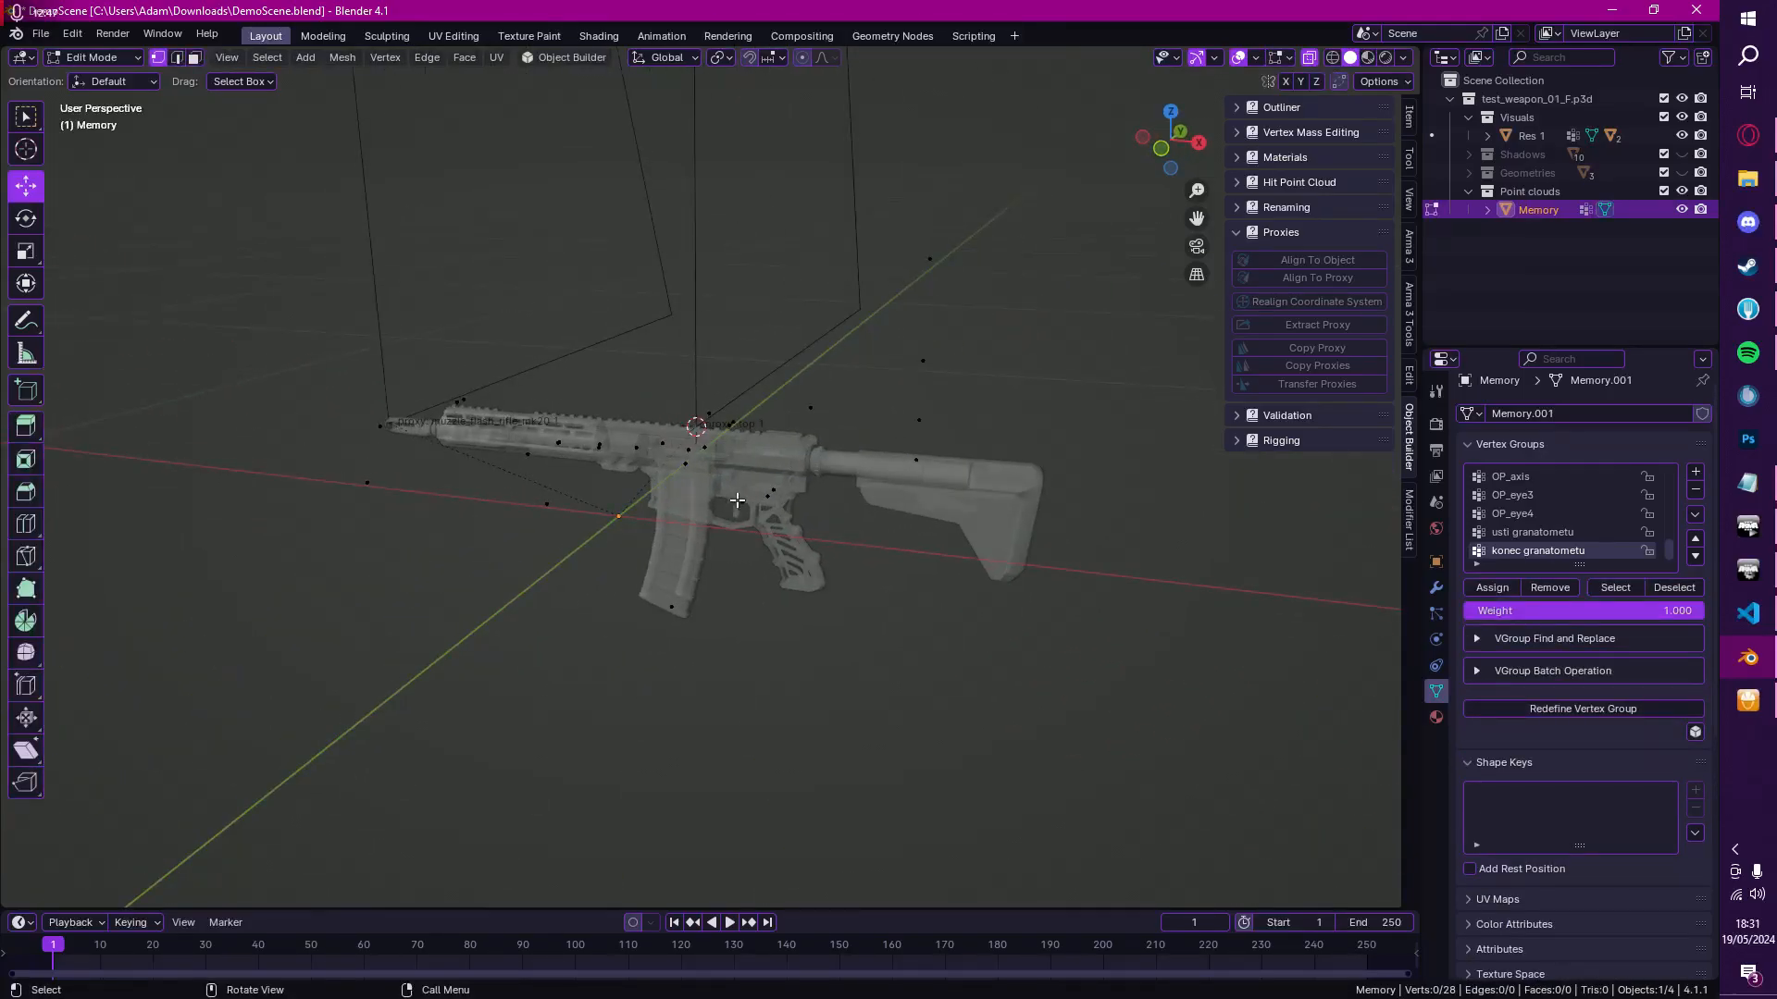
middle_drag(698, 487, 806, 446)
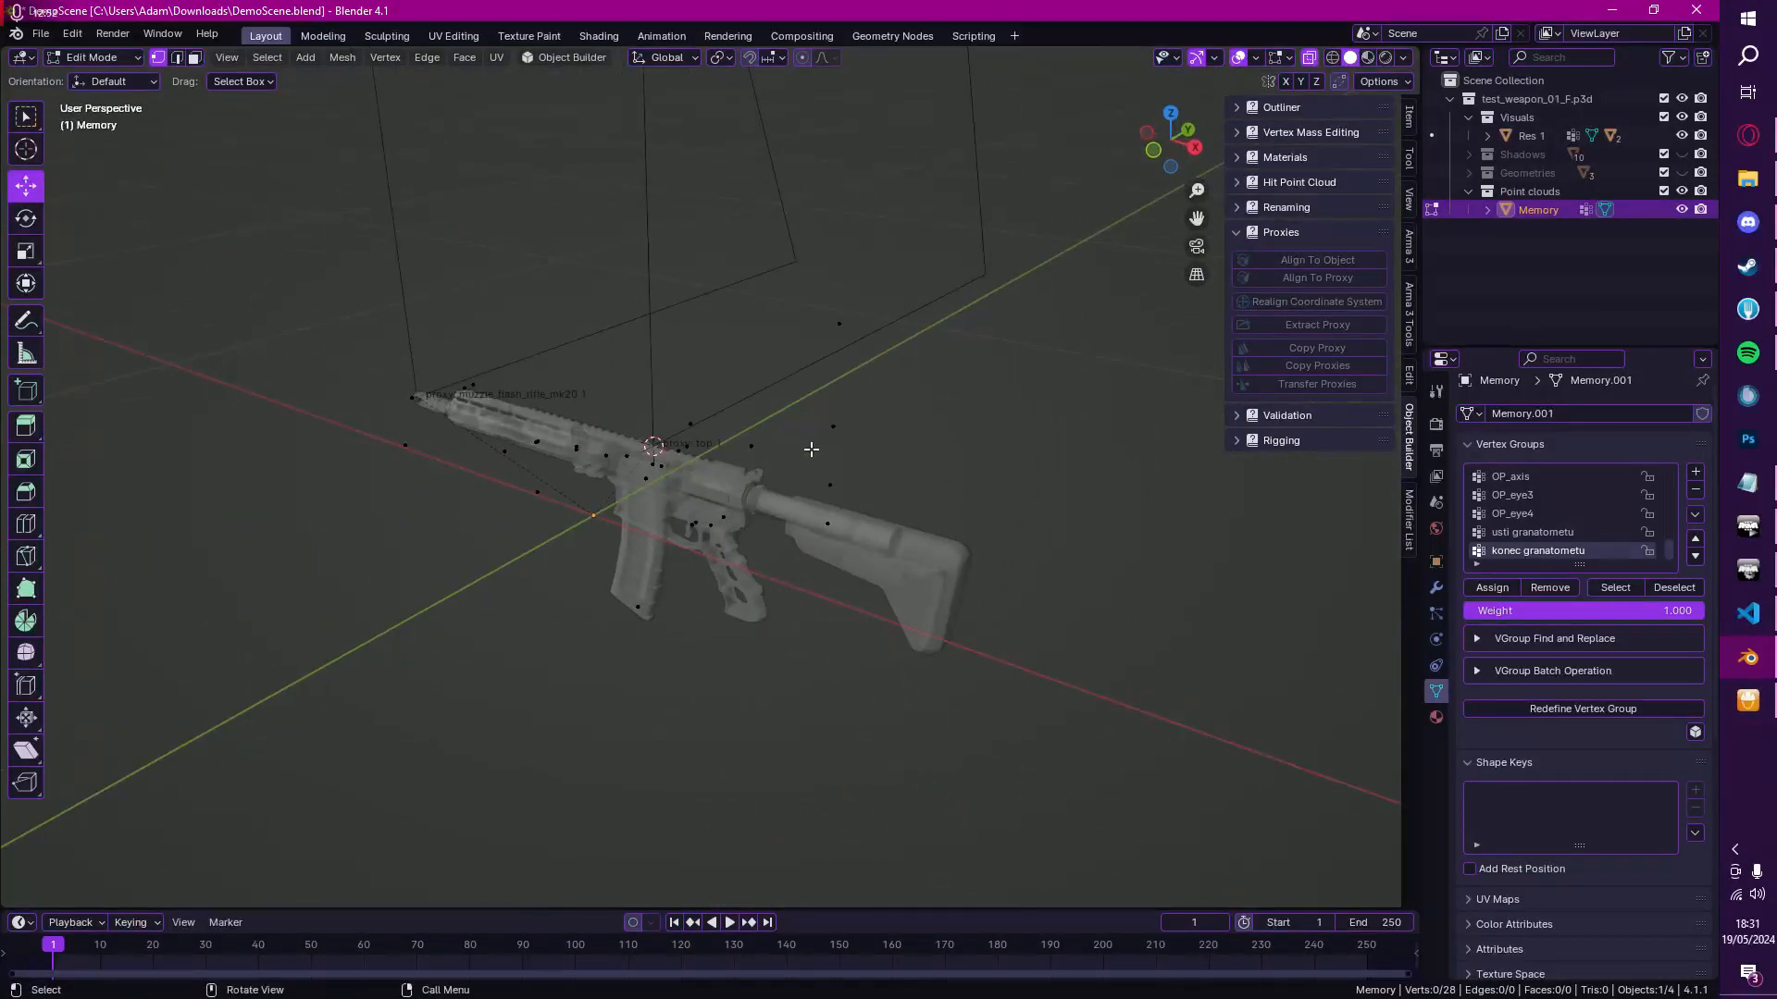
Step: Select the points of the Usti hlavne and Konec hlavne groups and raise them slightly toward the barrel's centreline
scroll(1527, 515, up, 6)
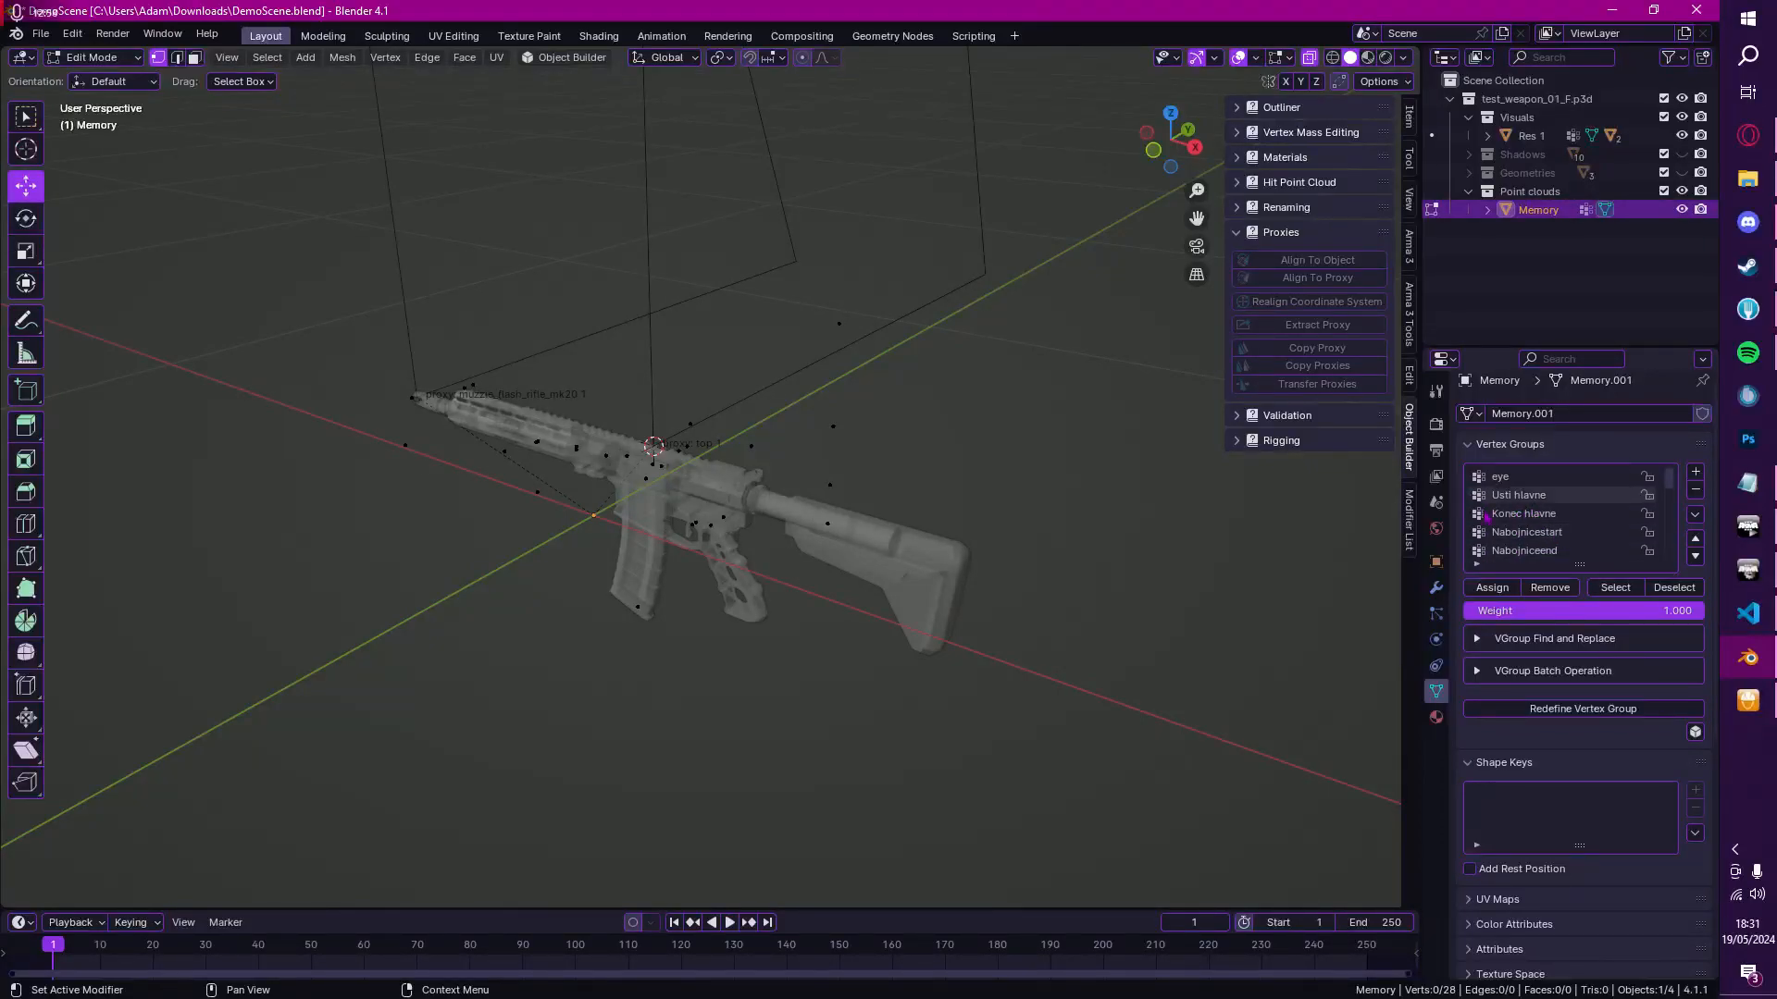
double_click(1516, 515)
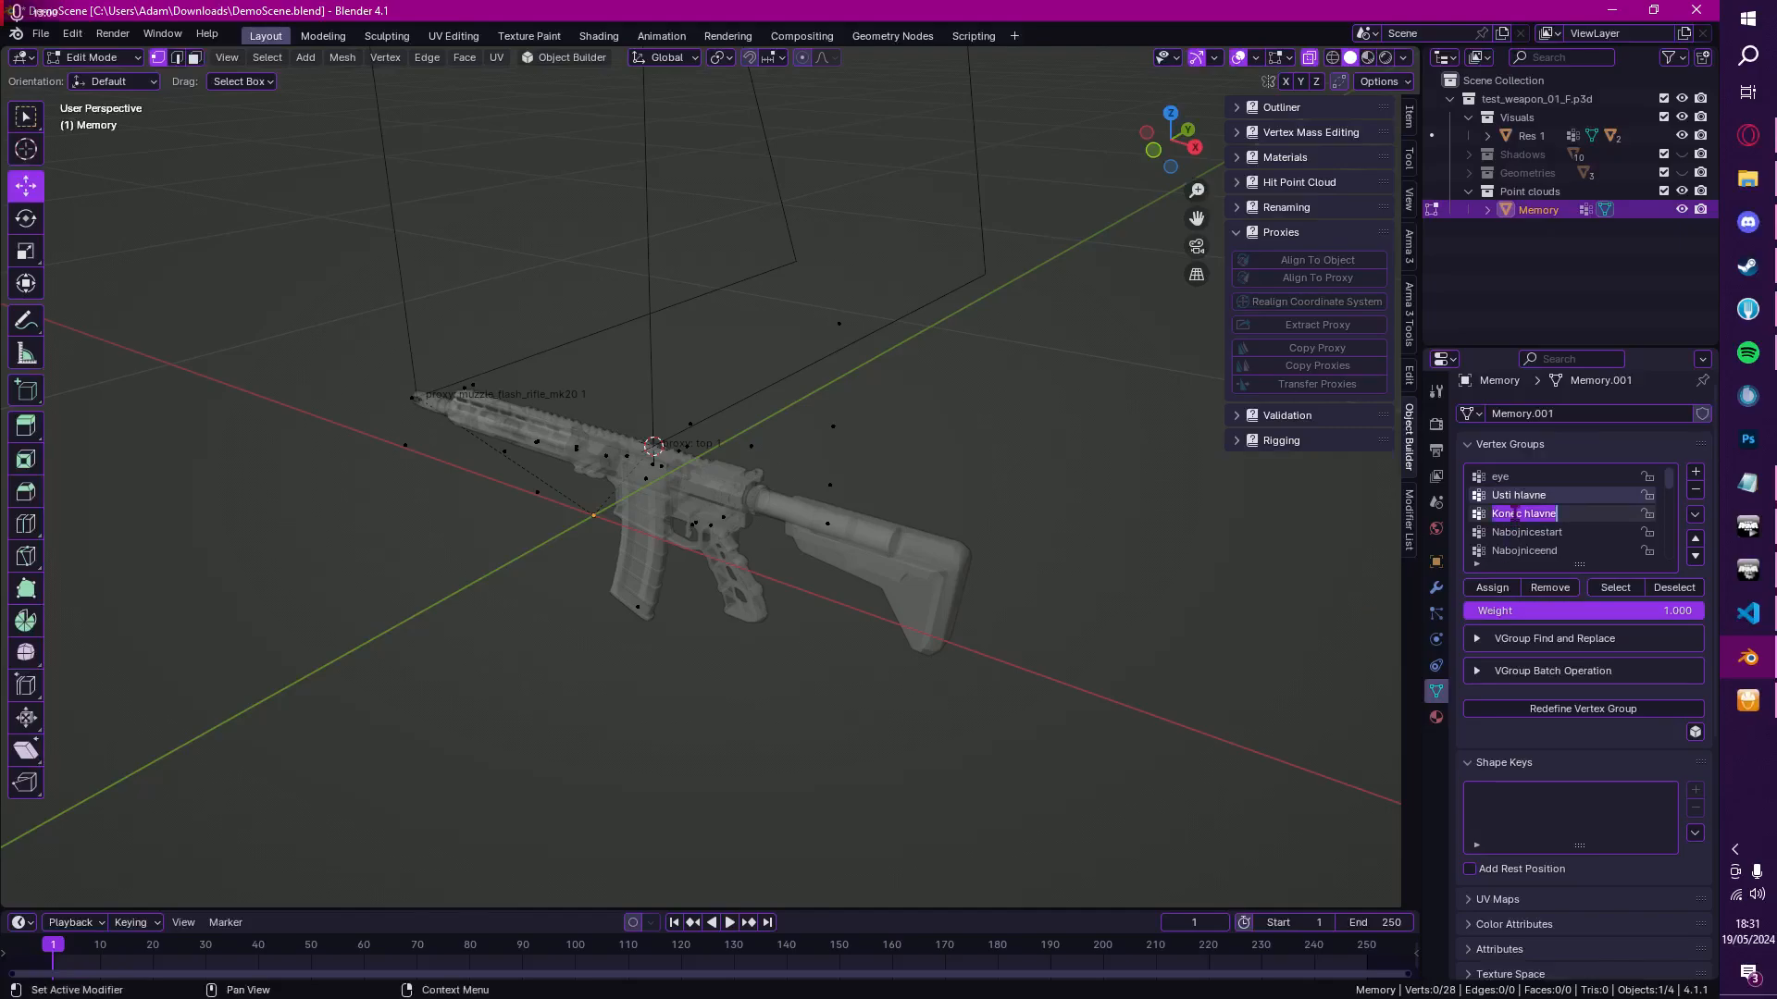
click(1517, 495)
click(1611, 586)
click(1522, 515)
click(1613, 587)
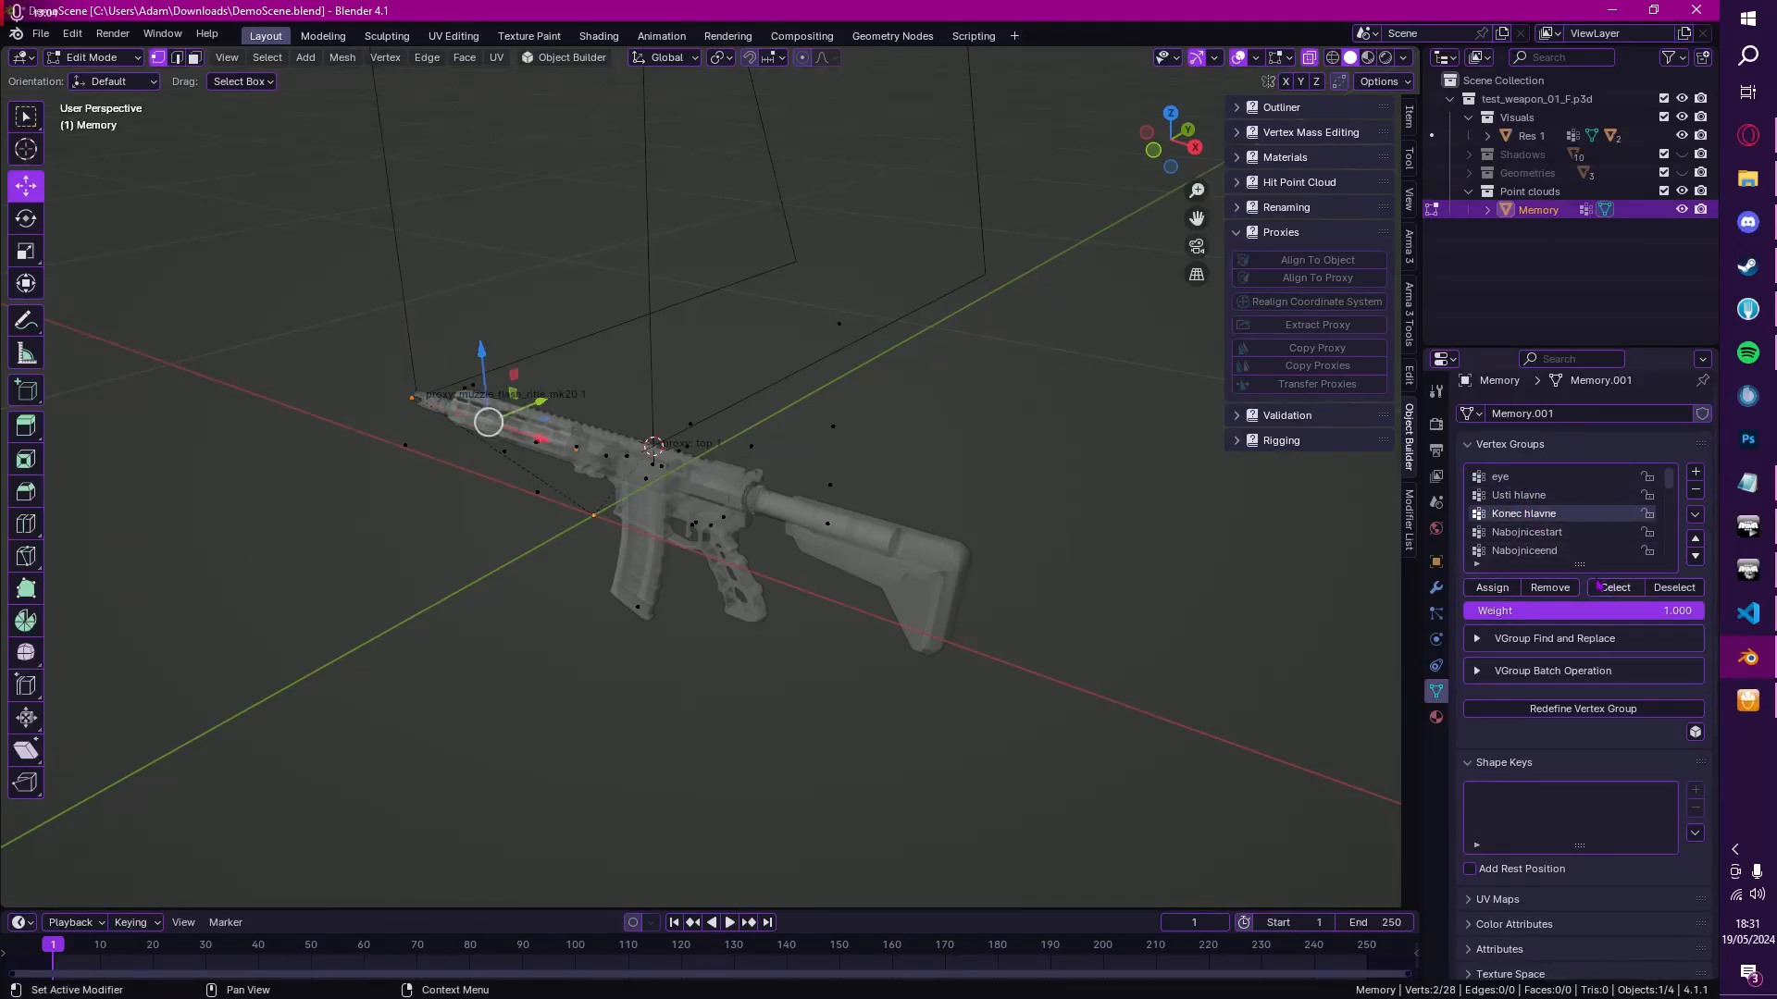
scroll(836, 455, up, 5)
middle_drag(829, 462, 907, 409)
scroll(907, 409, down, 4)
shift+middle_drag(714, 425, 905, 459)
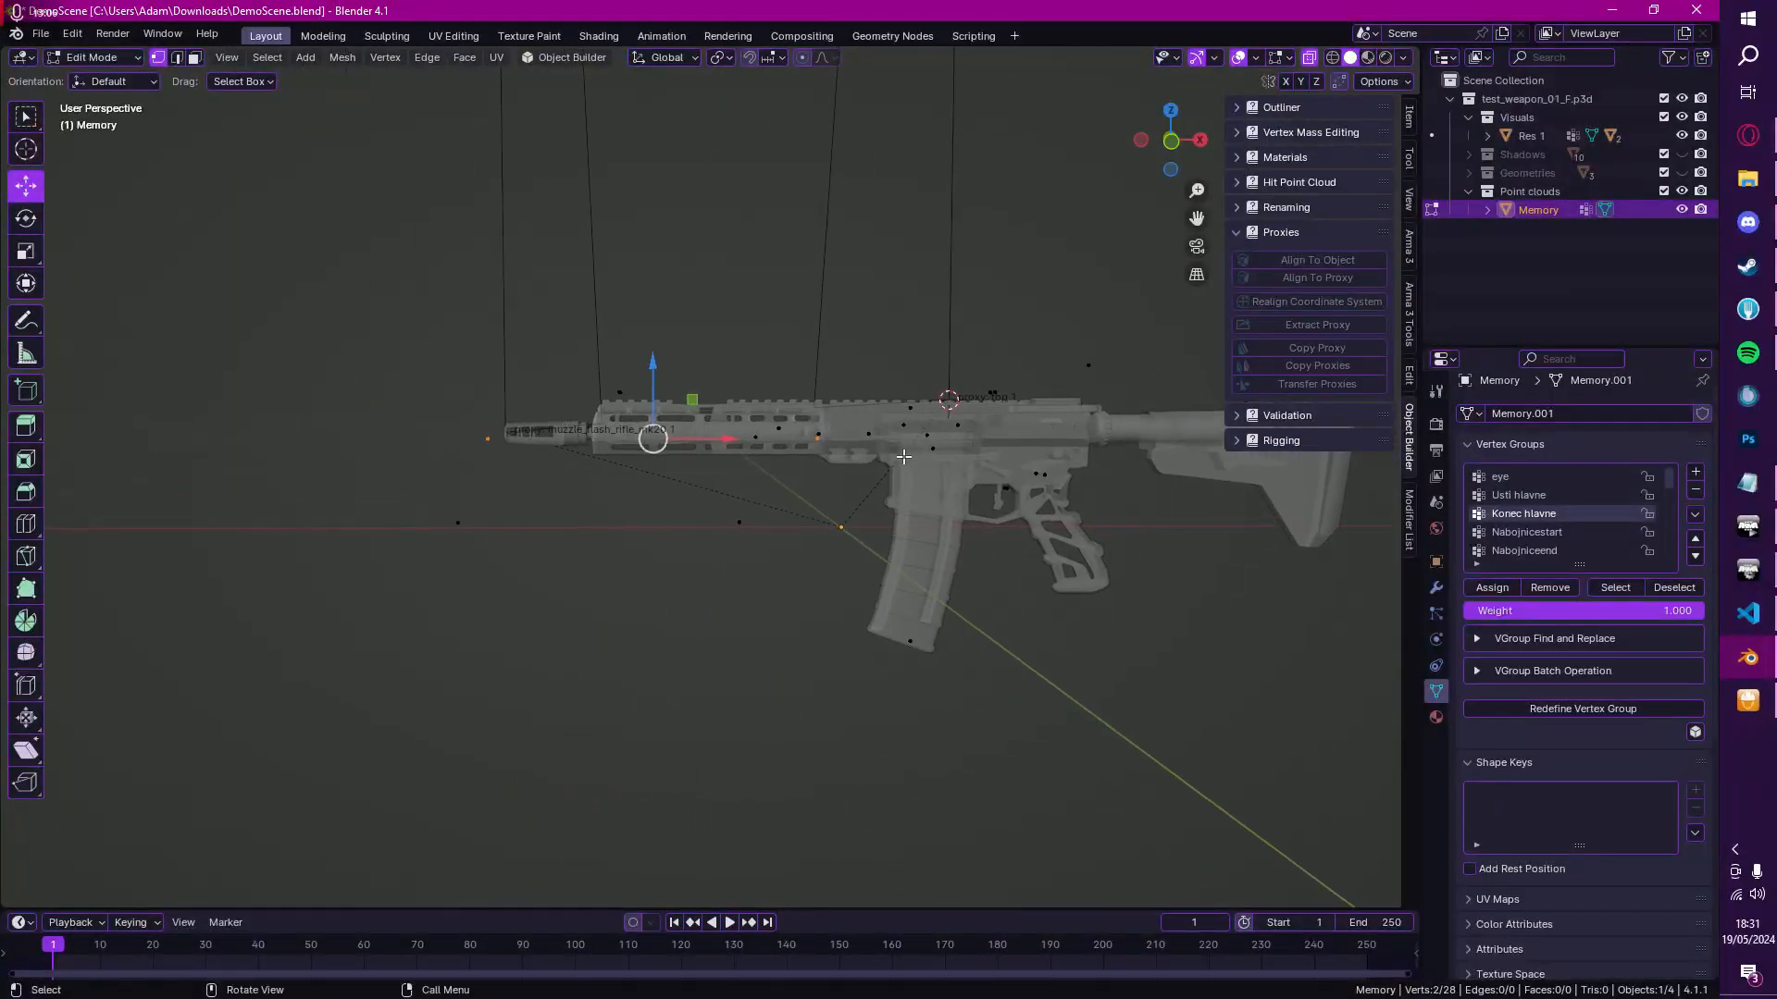
scroll(792, 441, up, 5)
scroll(738, 430, down, 1)
scroll(733, 430, down, 1)
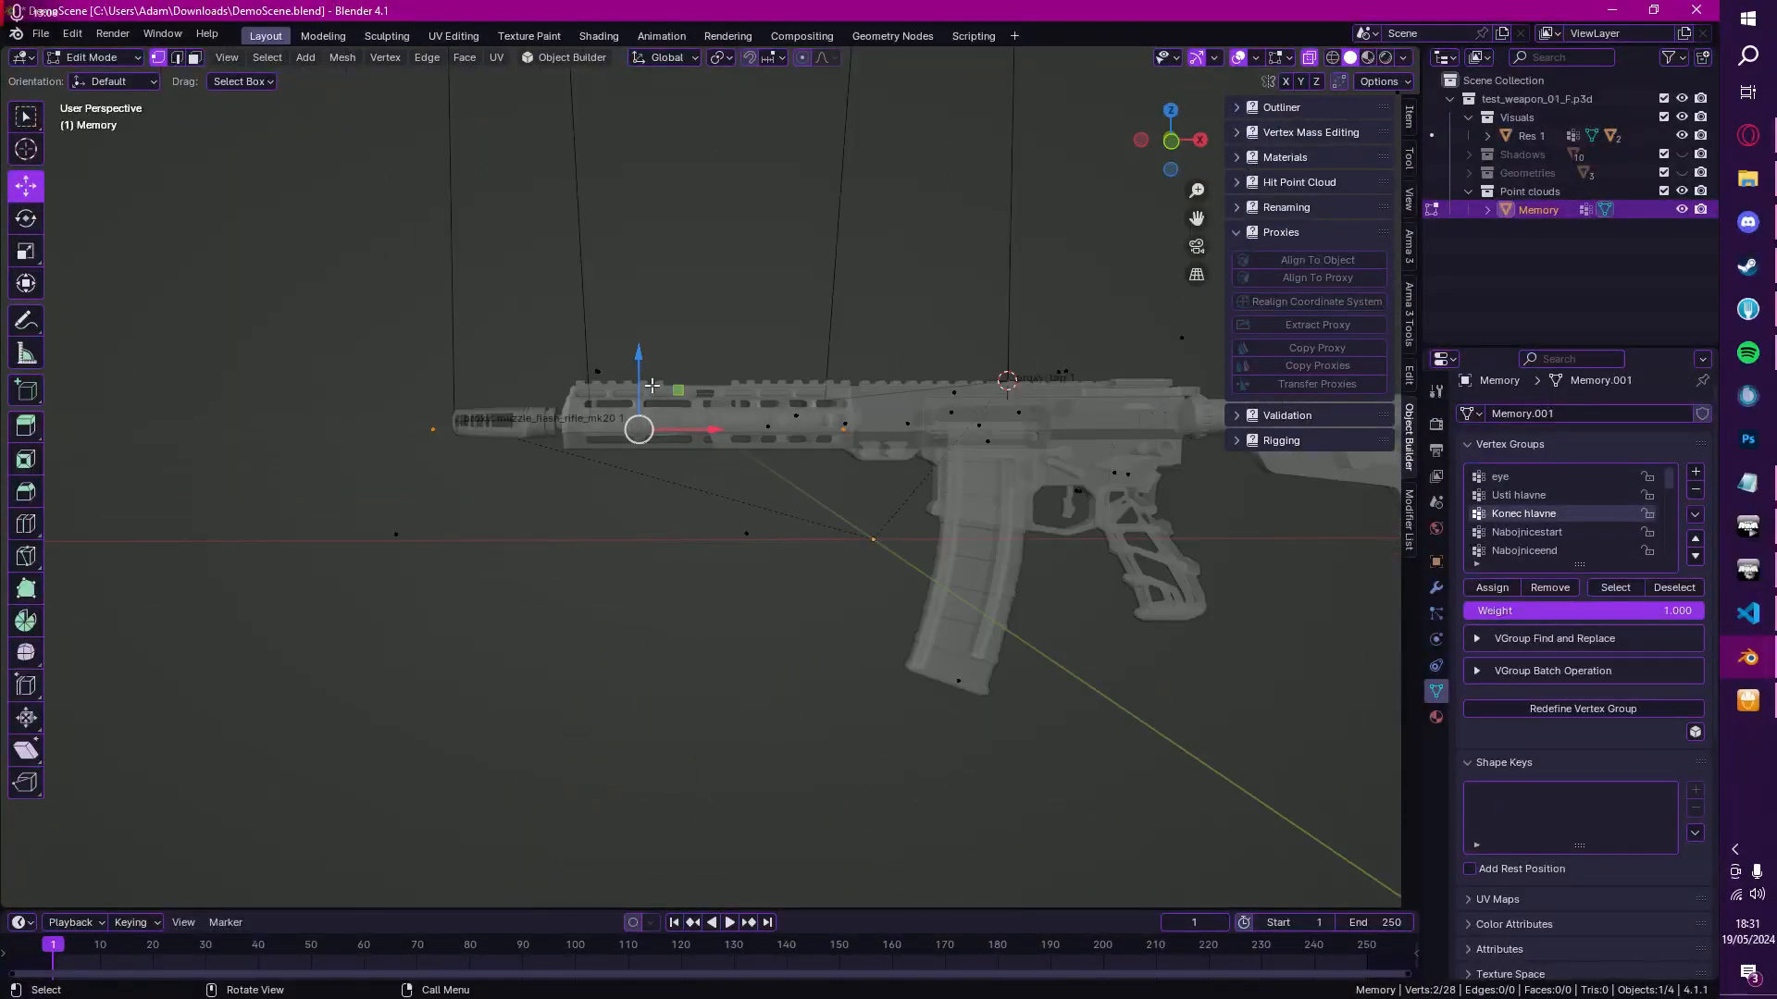
drag(639, 377, 641, 365)
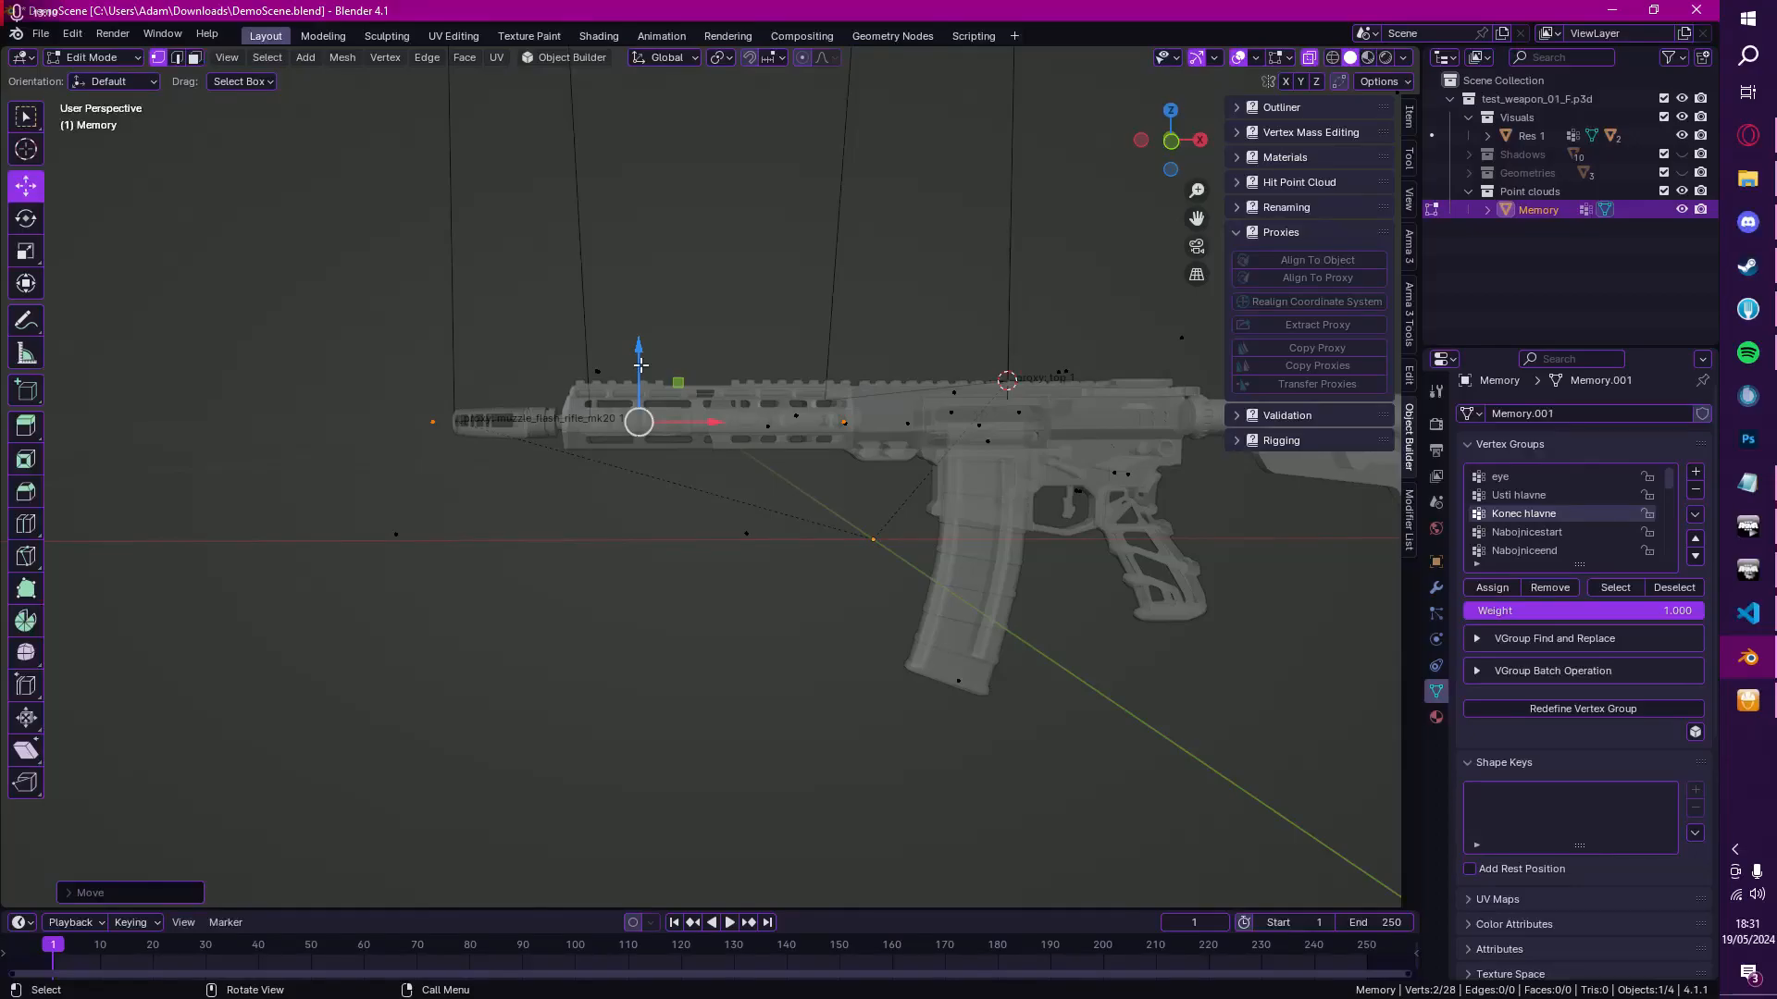
Step: In front view, shift both barrel points rearward along X so the front one sits inside the muzzle device
key(KP_1)
scroll(668, 387, up, 3)
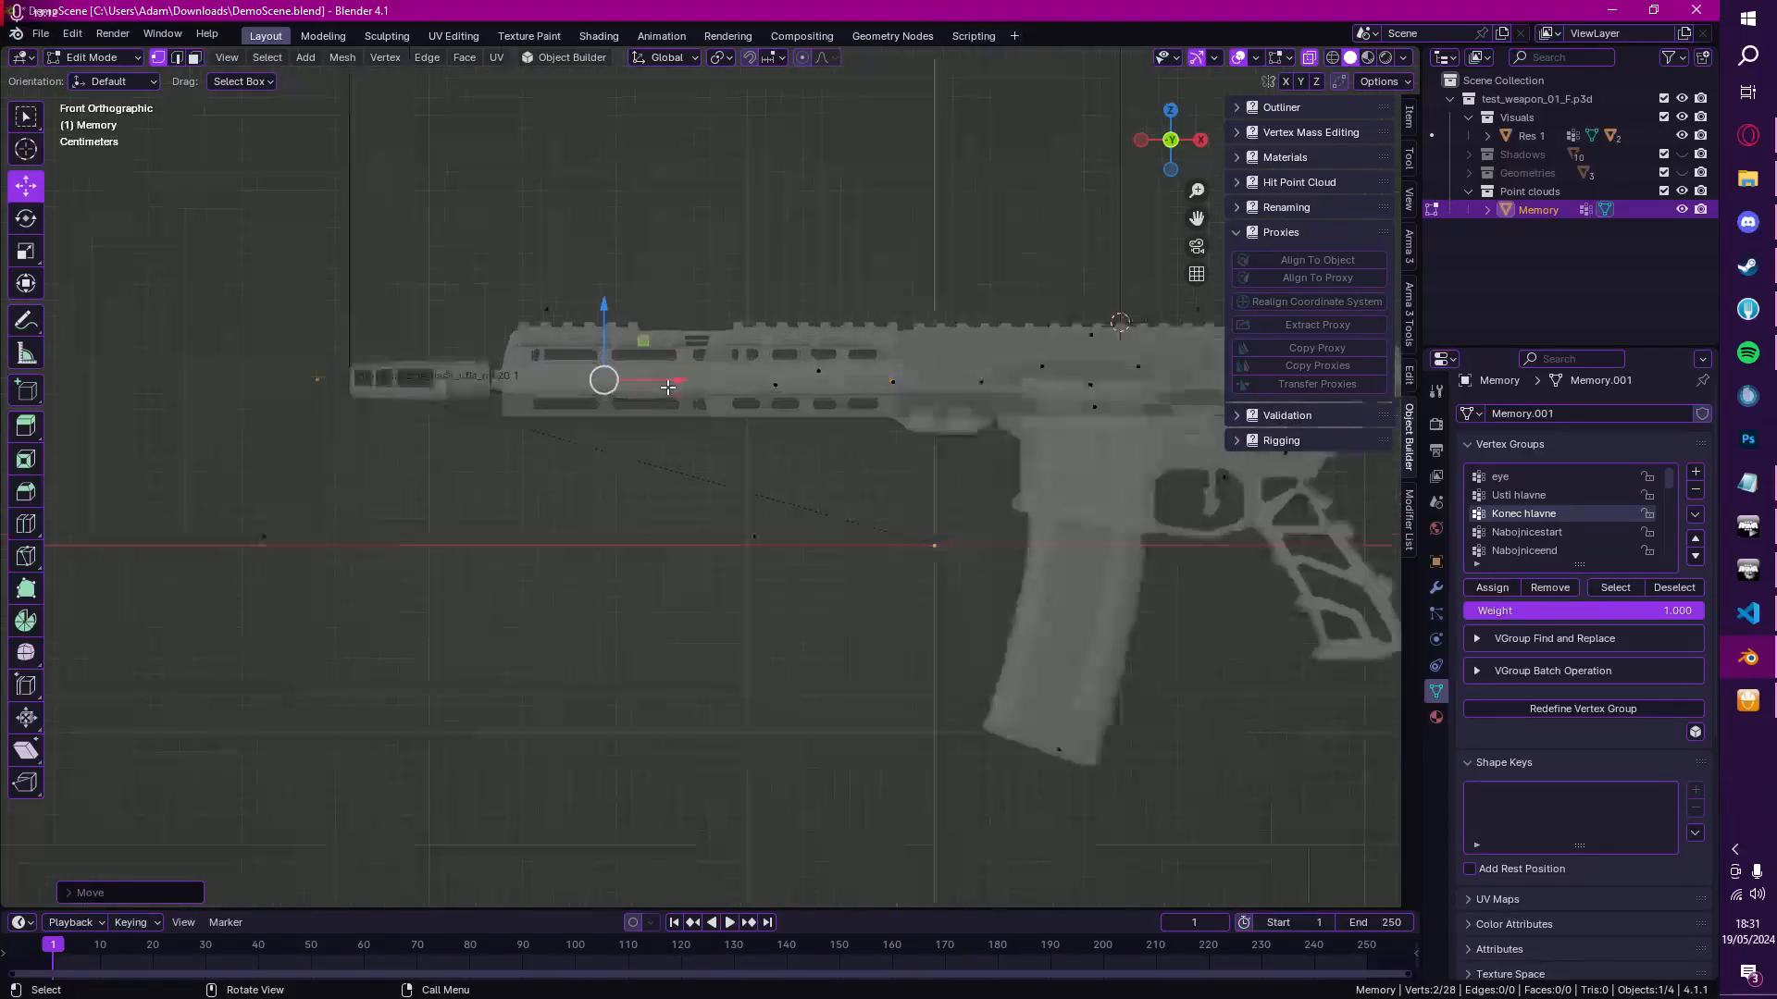
drag(654, 373, 705, 381)
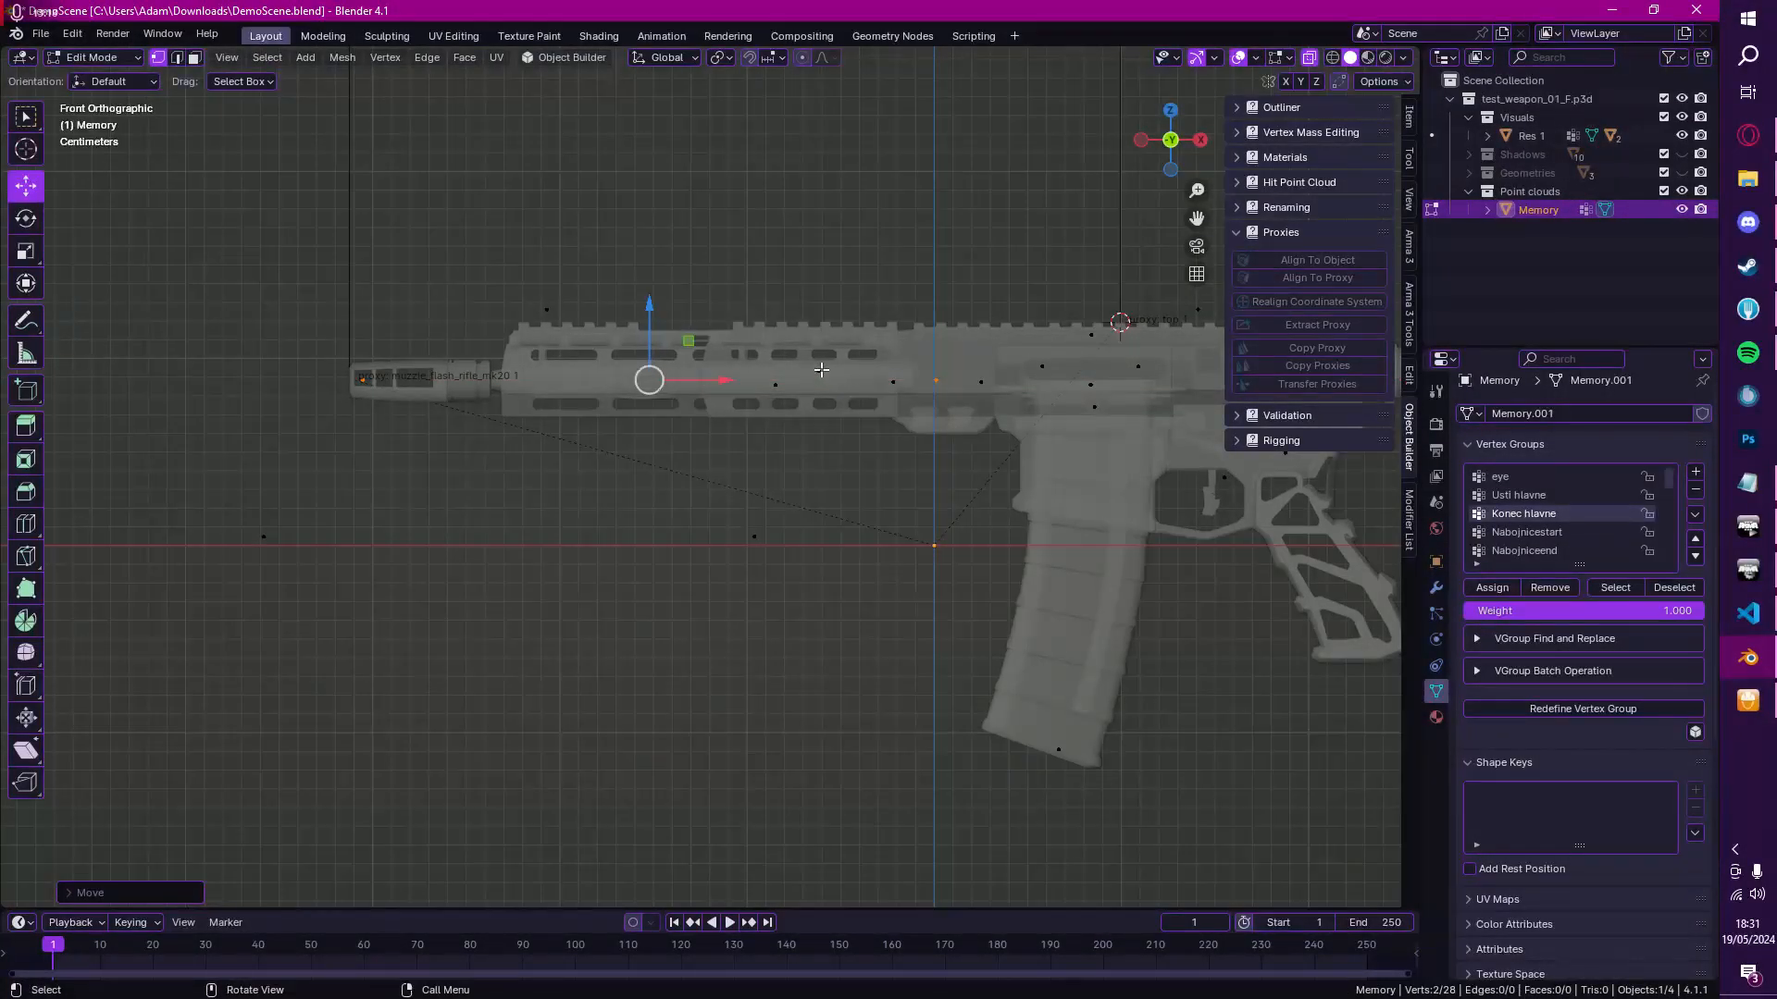
Step: Try moving the muzzle point sideways away from the barrel, and undo that move
middle_drag(827, 368, 655, 456)
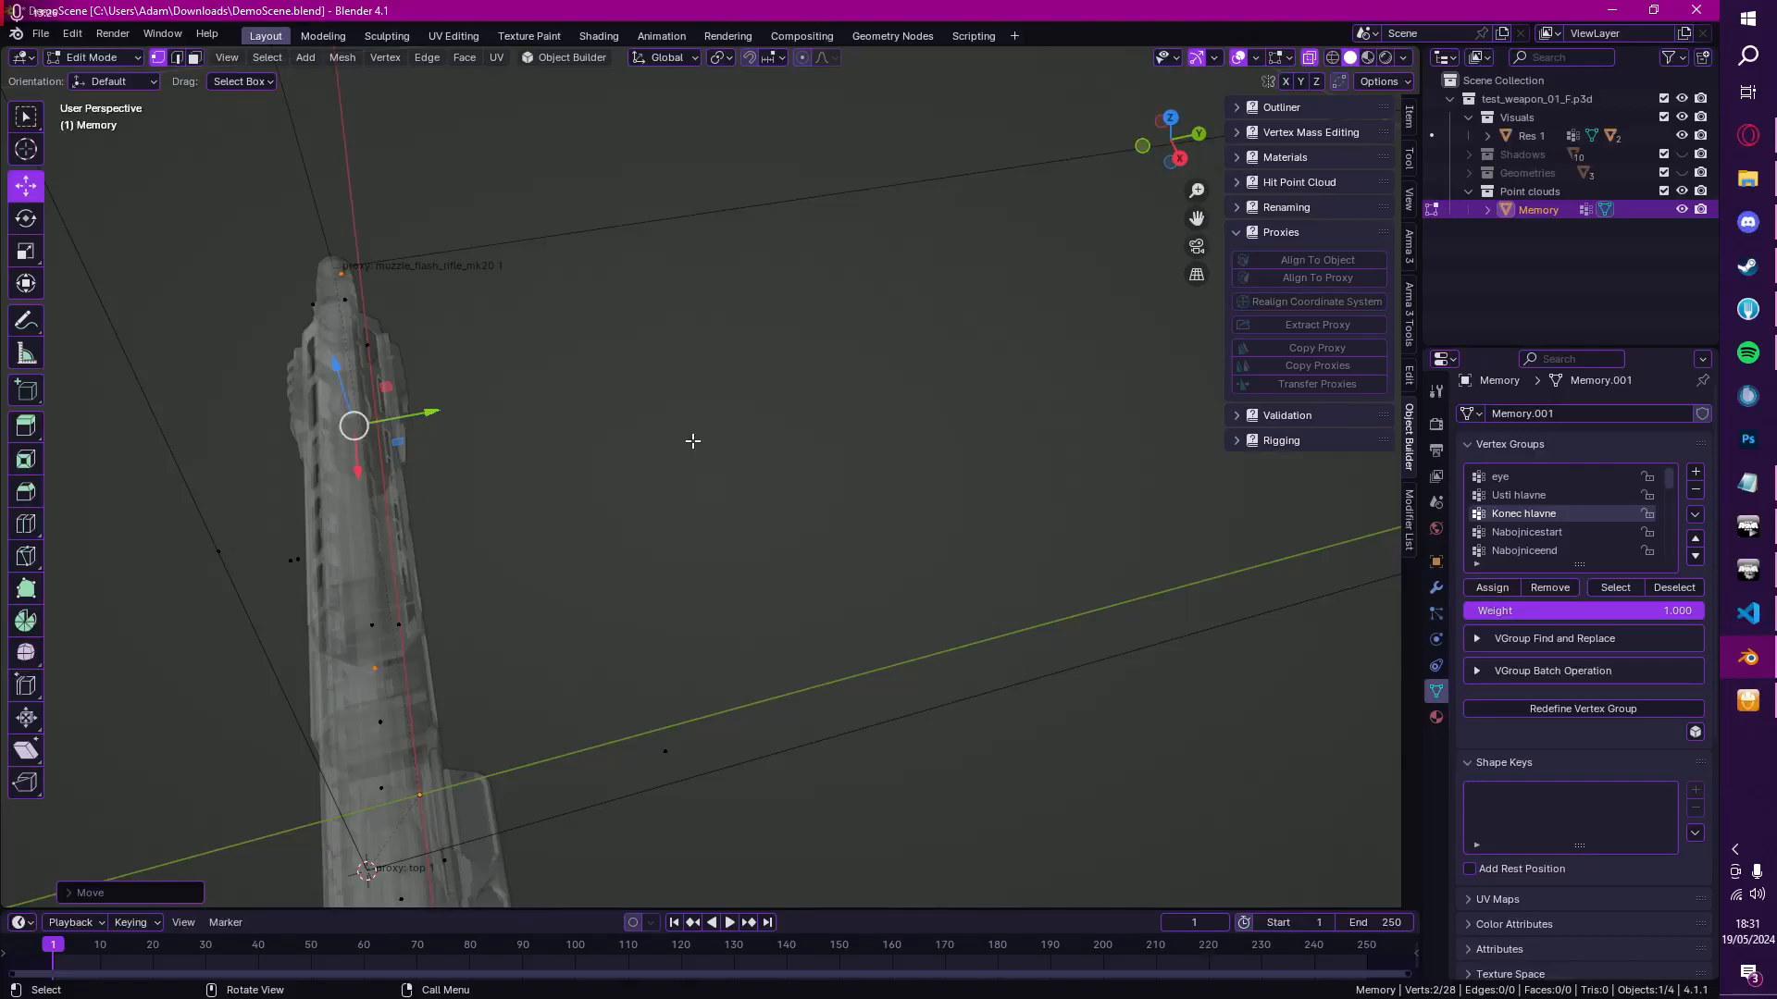
scroll(662, 421, down, 4)
click(520, 375)
drag(585, 363, 805, 393)
scroll(655, 533, down, 3)
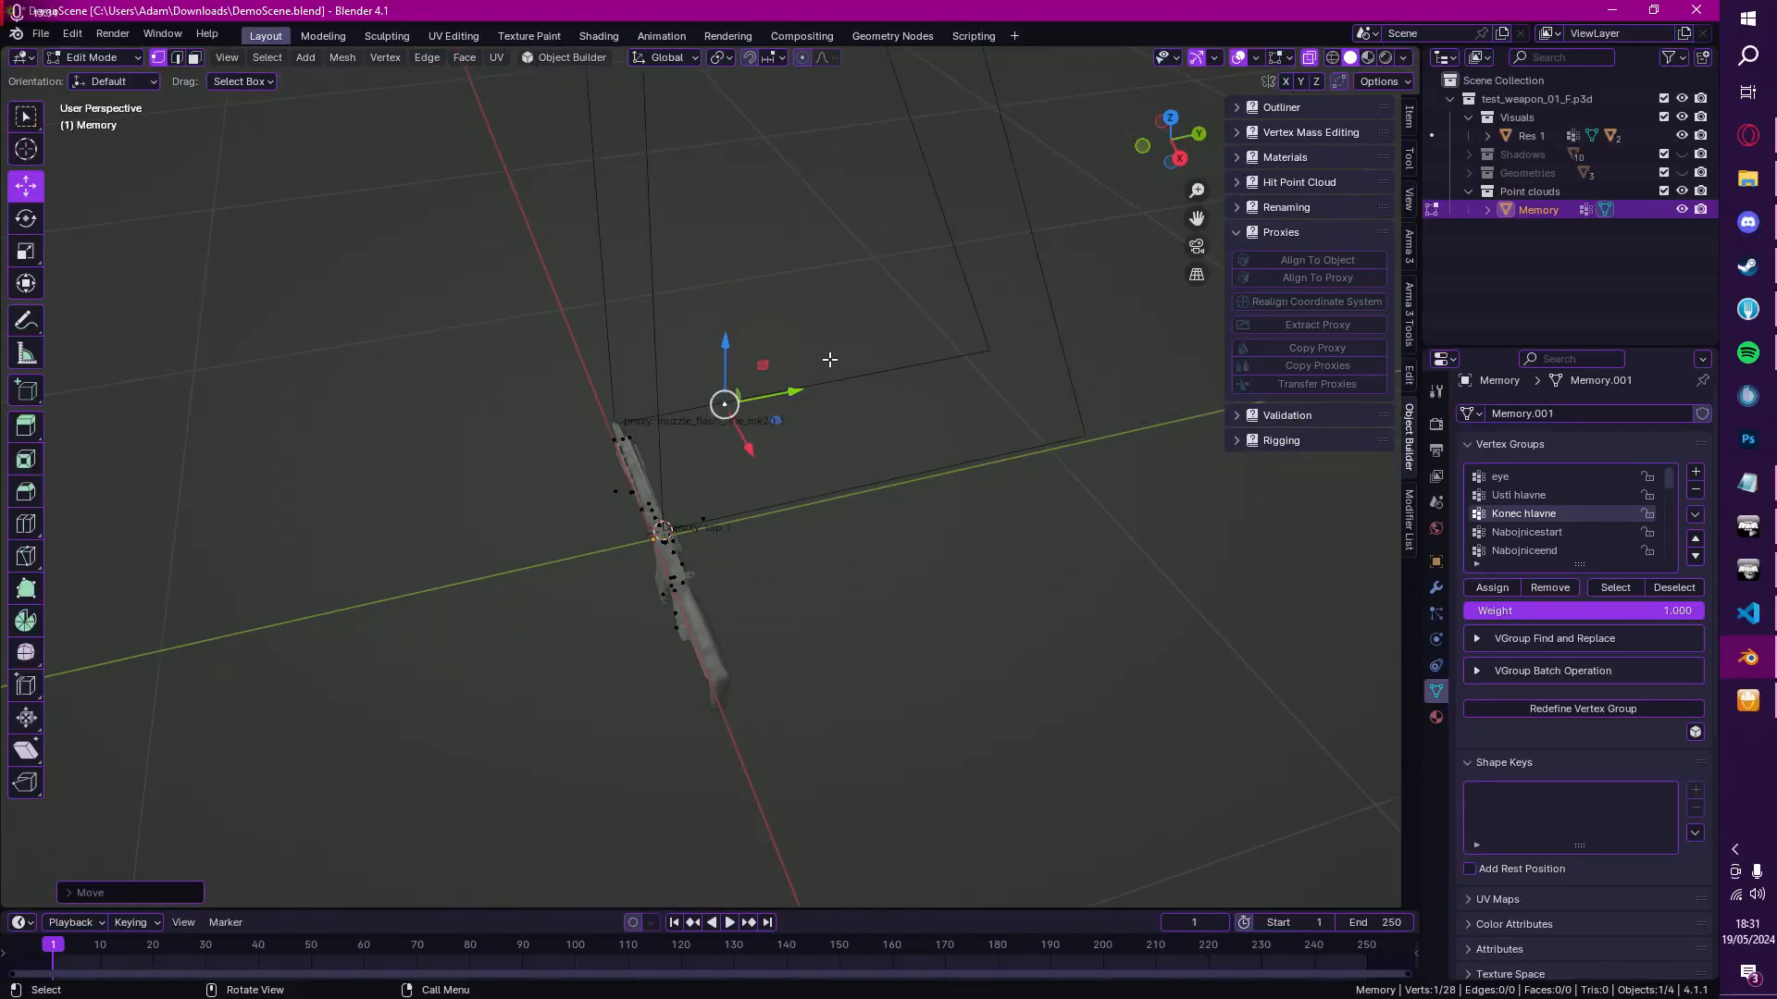
key(ctrl+z)
middle_drag(824, 361, 972, 325)
scroll(968, 333, up, 6)
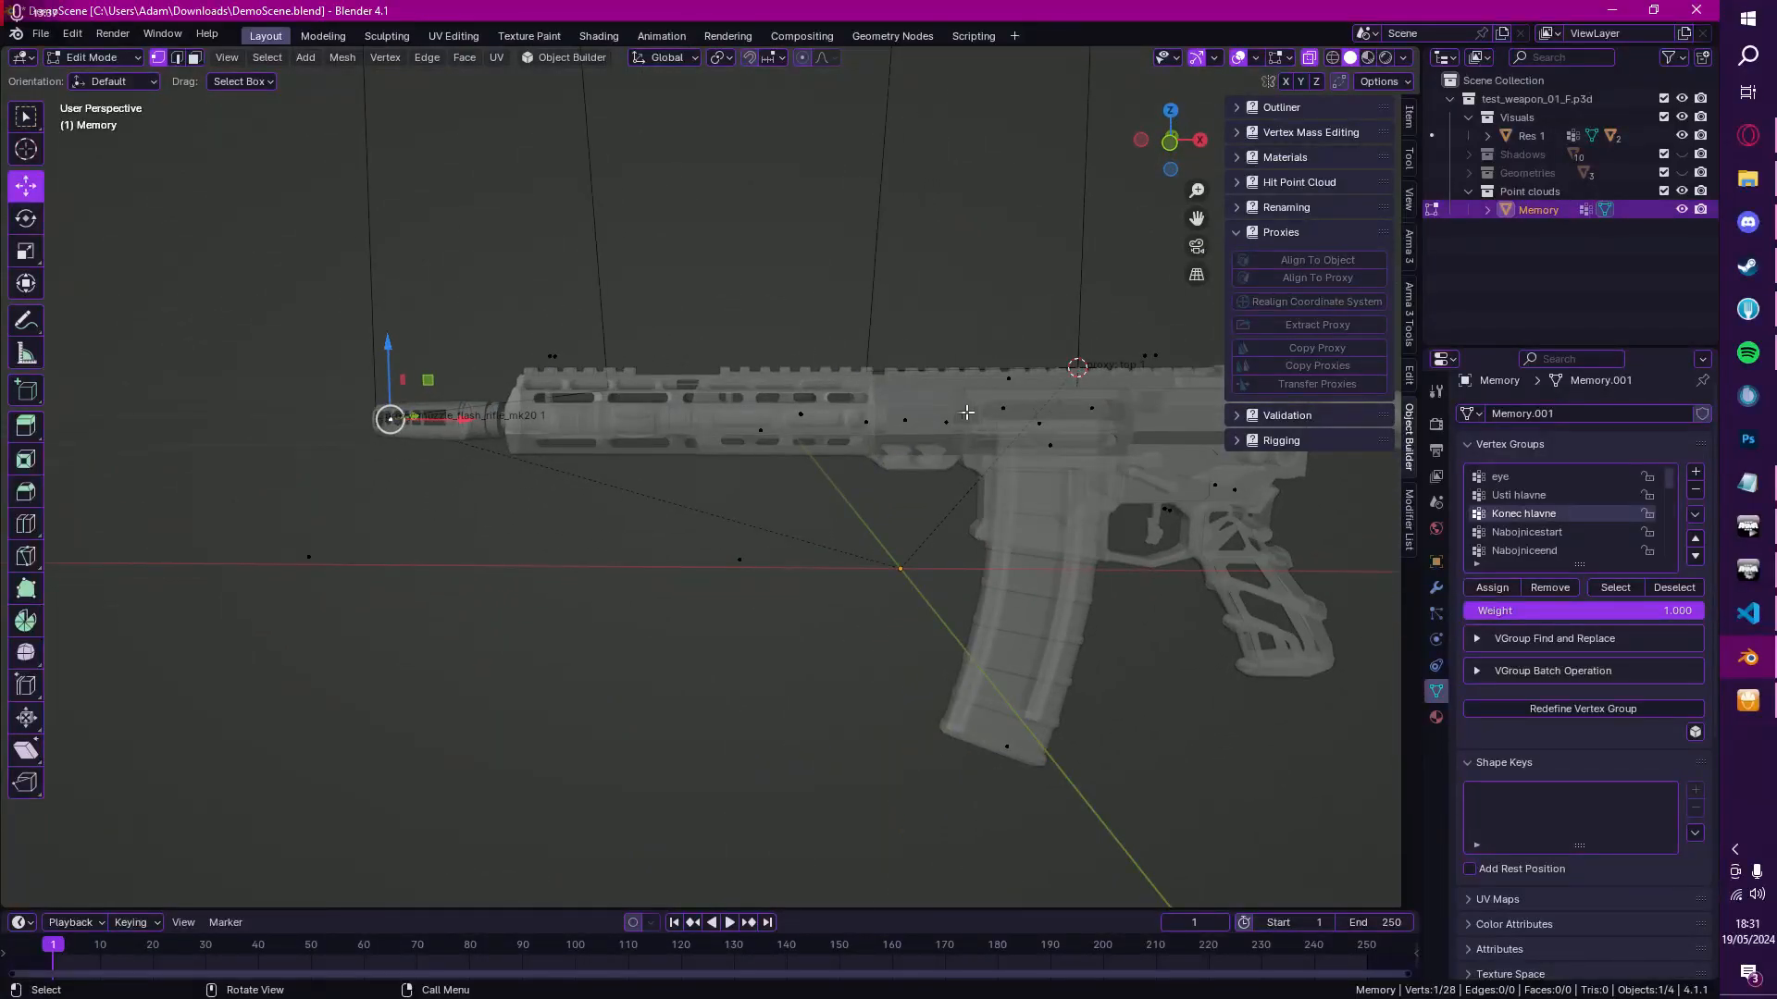
middle_drag(1011, 408, 919, 438)
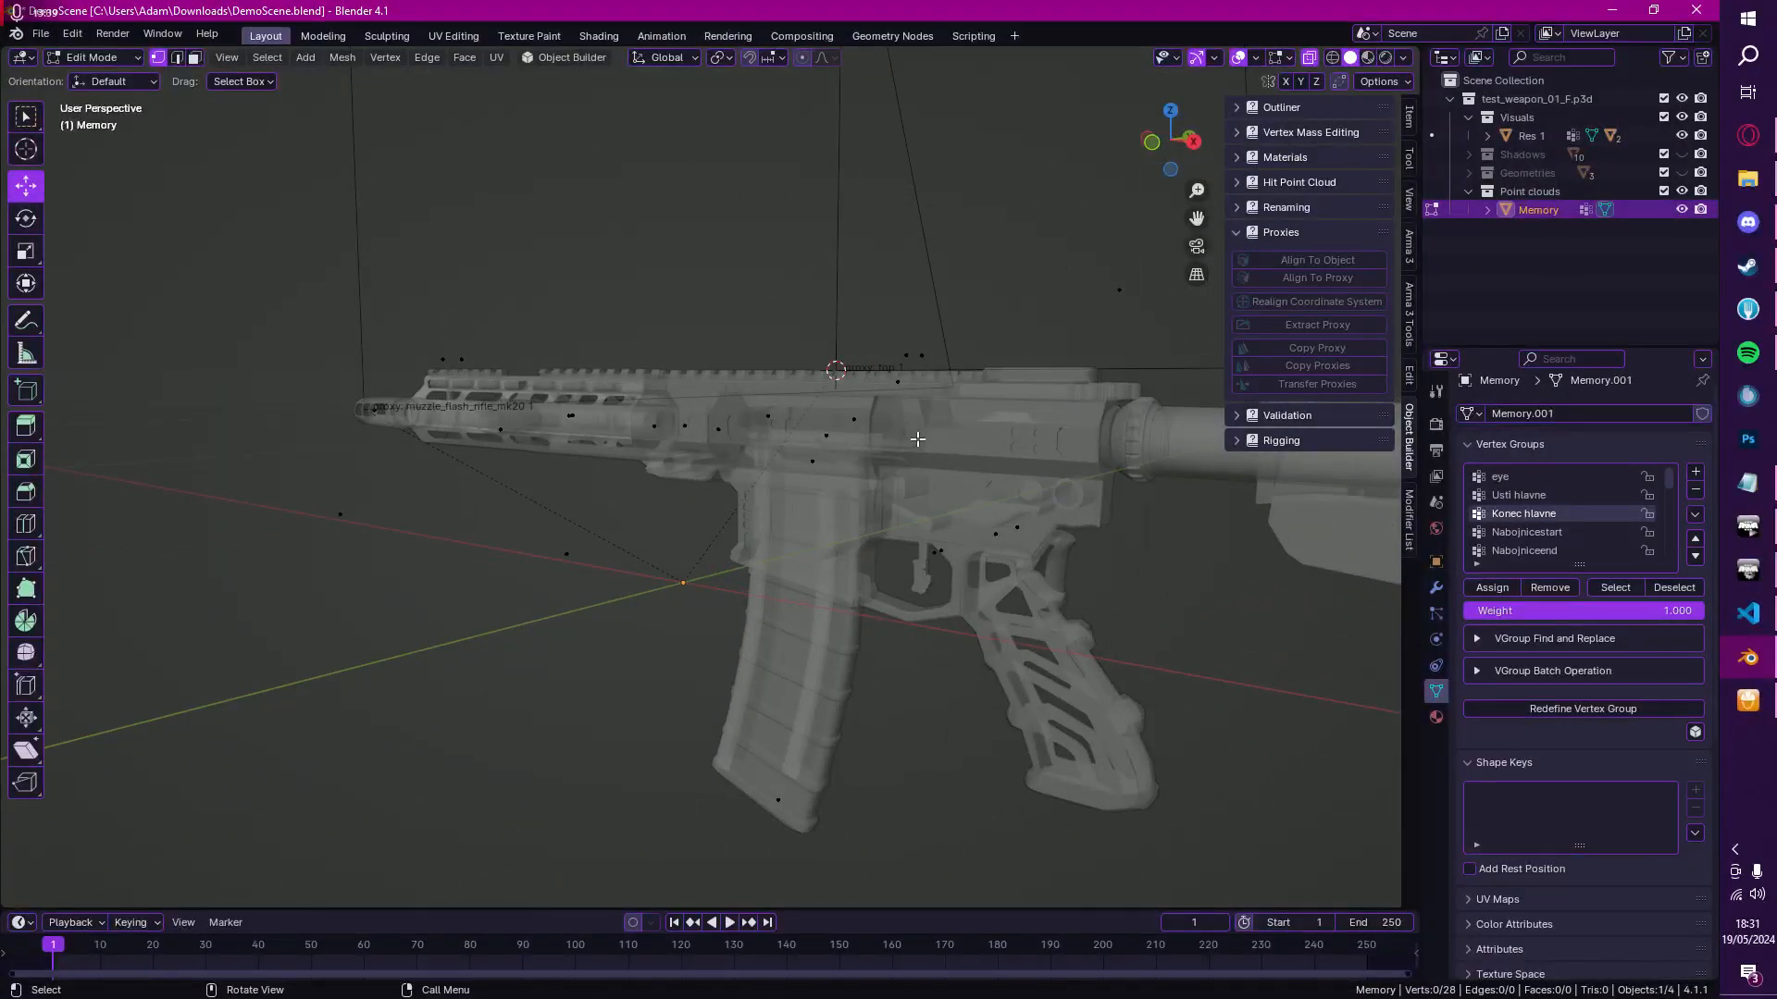
Step: Select the point of the eye vertex group and adjust its height slightly
click(1509, 478)
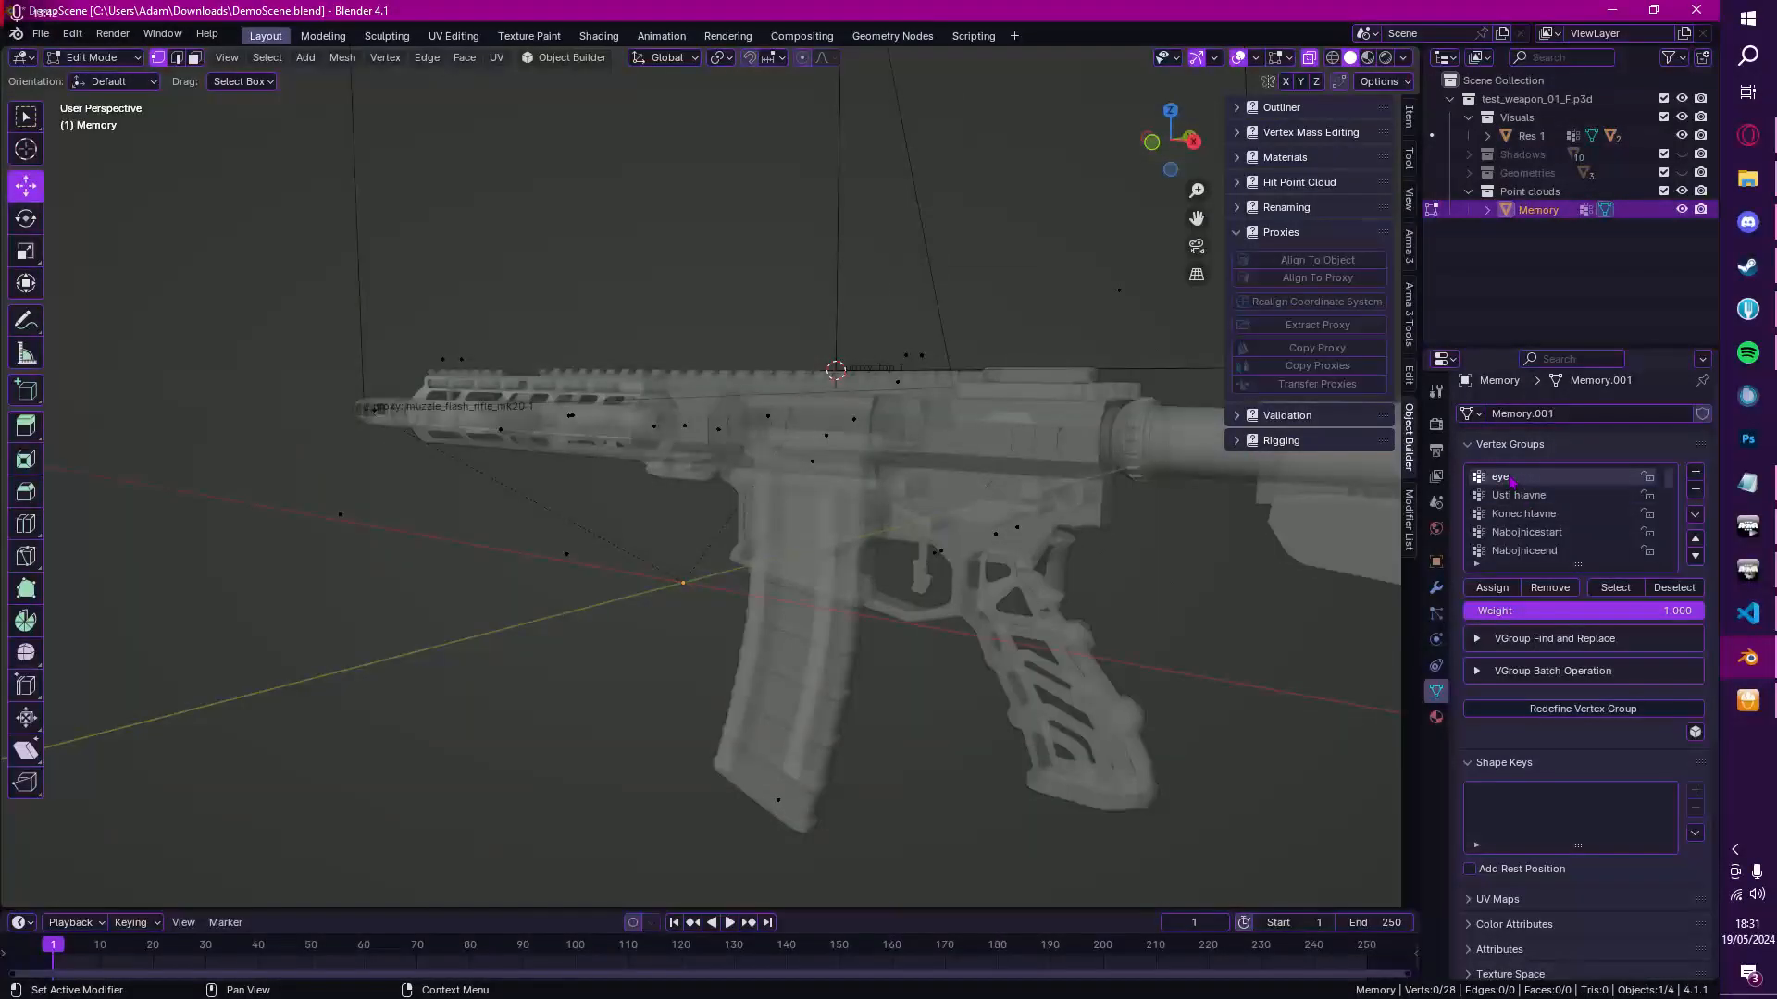
click(1619, 595)
scroll(1164, 247, down, 3)
middle_drag(977, 366, 861, 365)
drag(682, 331, 682, 336)
Step: In front view, place the eye point just above the rear end of the receiver's top rail, and deselect it
key(KP_3)
key(KP_1)
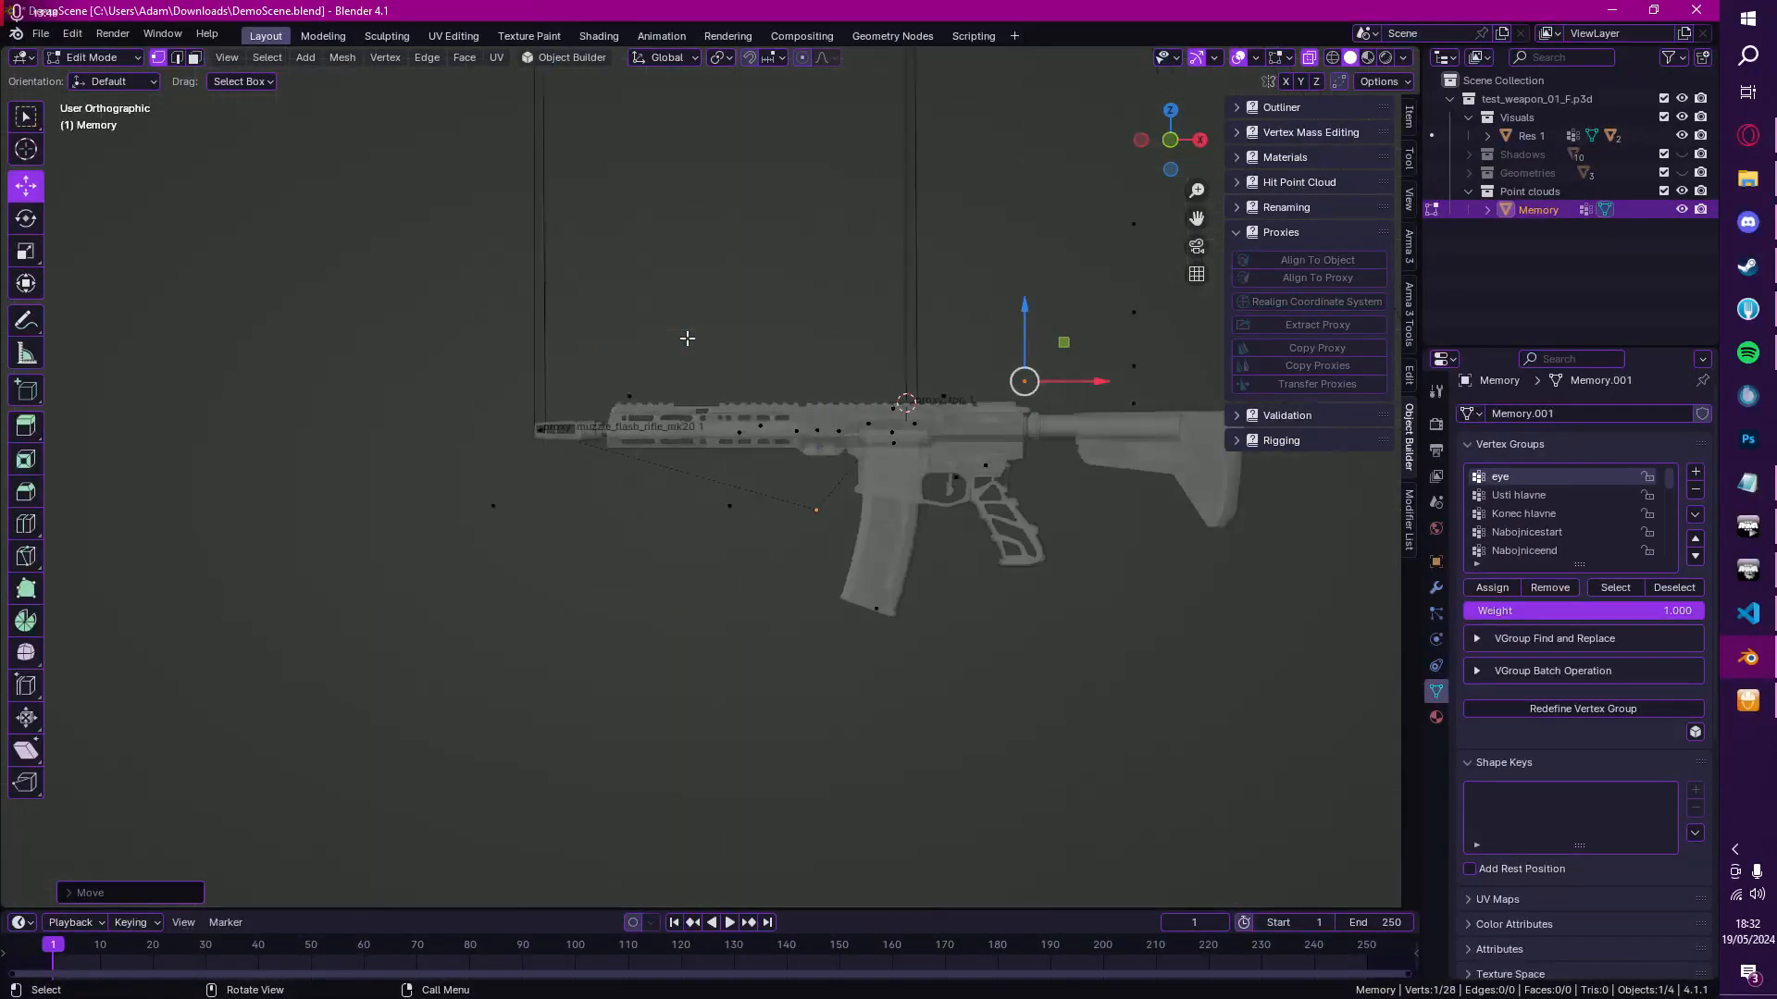
shift+middle_drag(827, 364, 420, 439)
scroll(503, 408, up, 6)
shift+middle_drag(638, 404, 852, 402)
drag(656, 361, 610, 418)
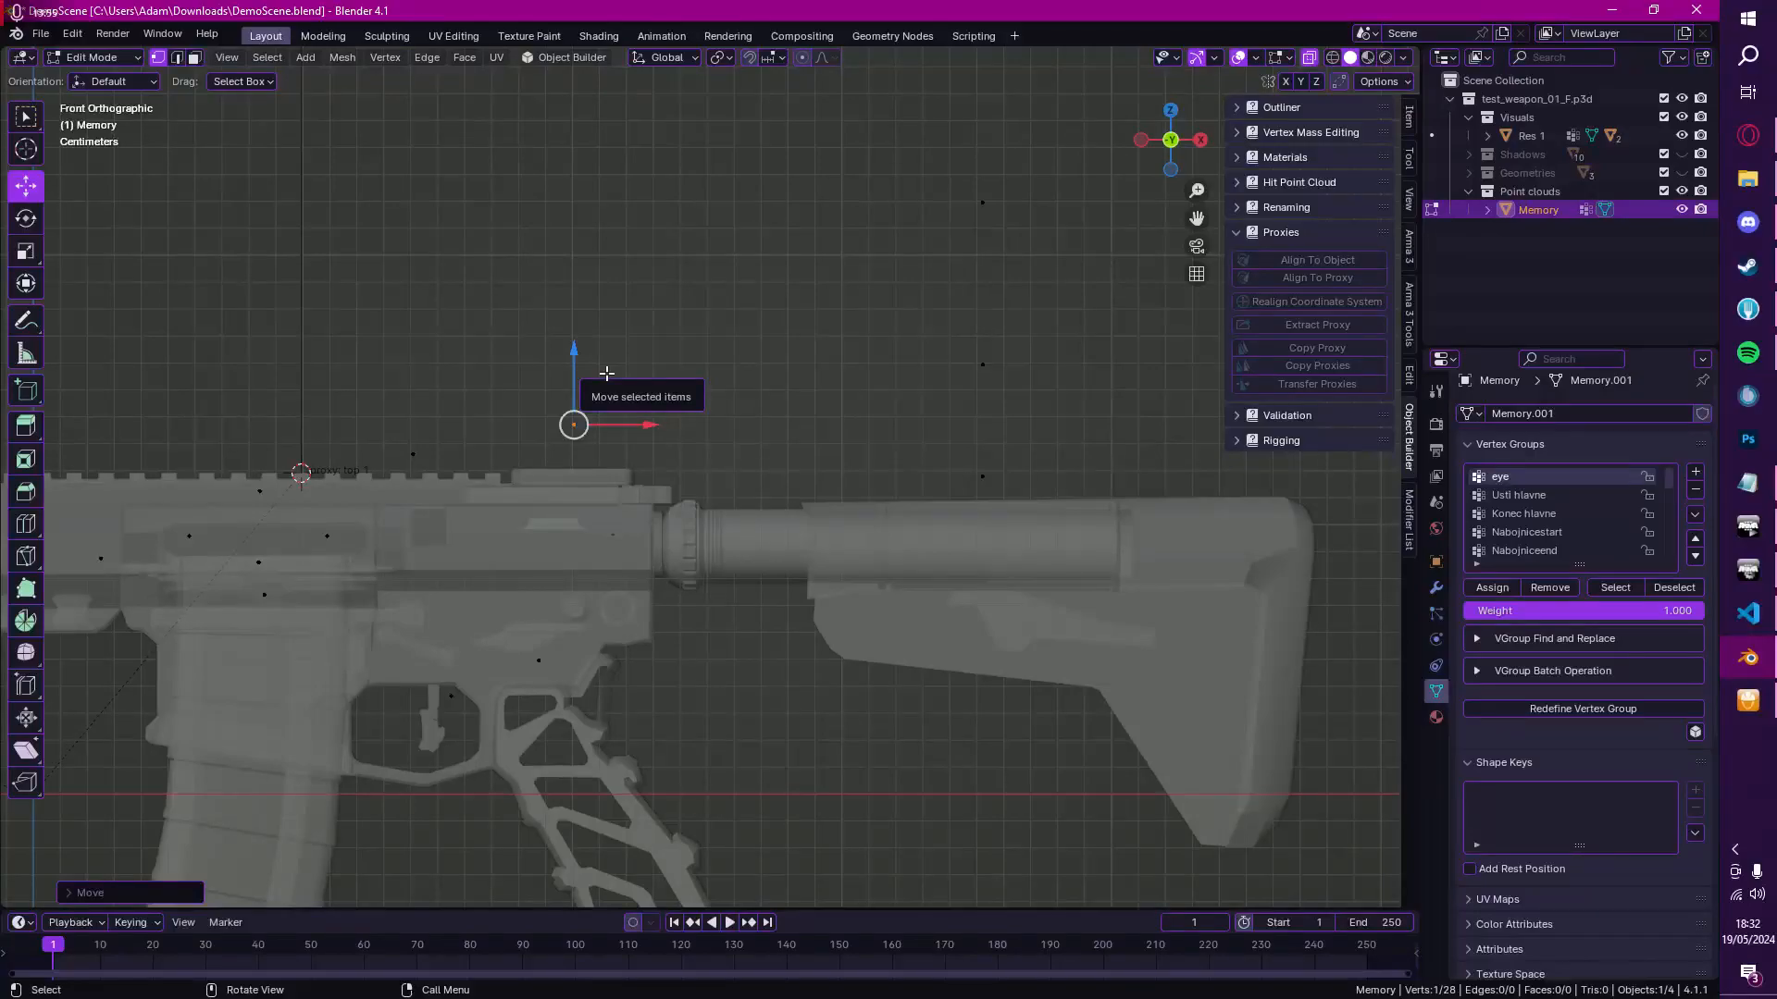
scroll(606, 373, down, 4)
middle_drag(606, 372, 732, 443)
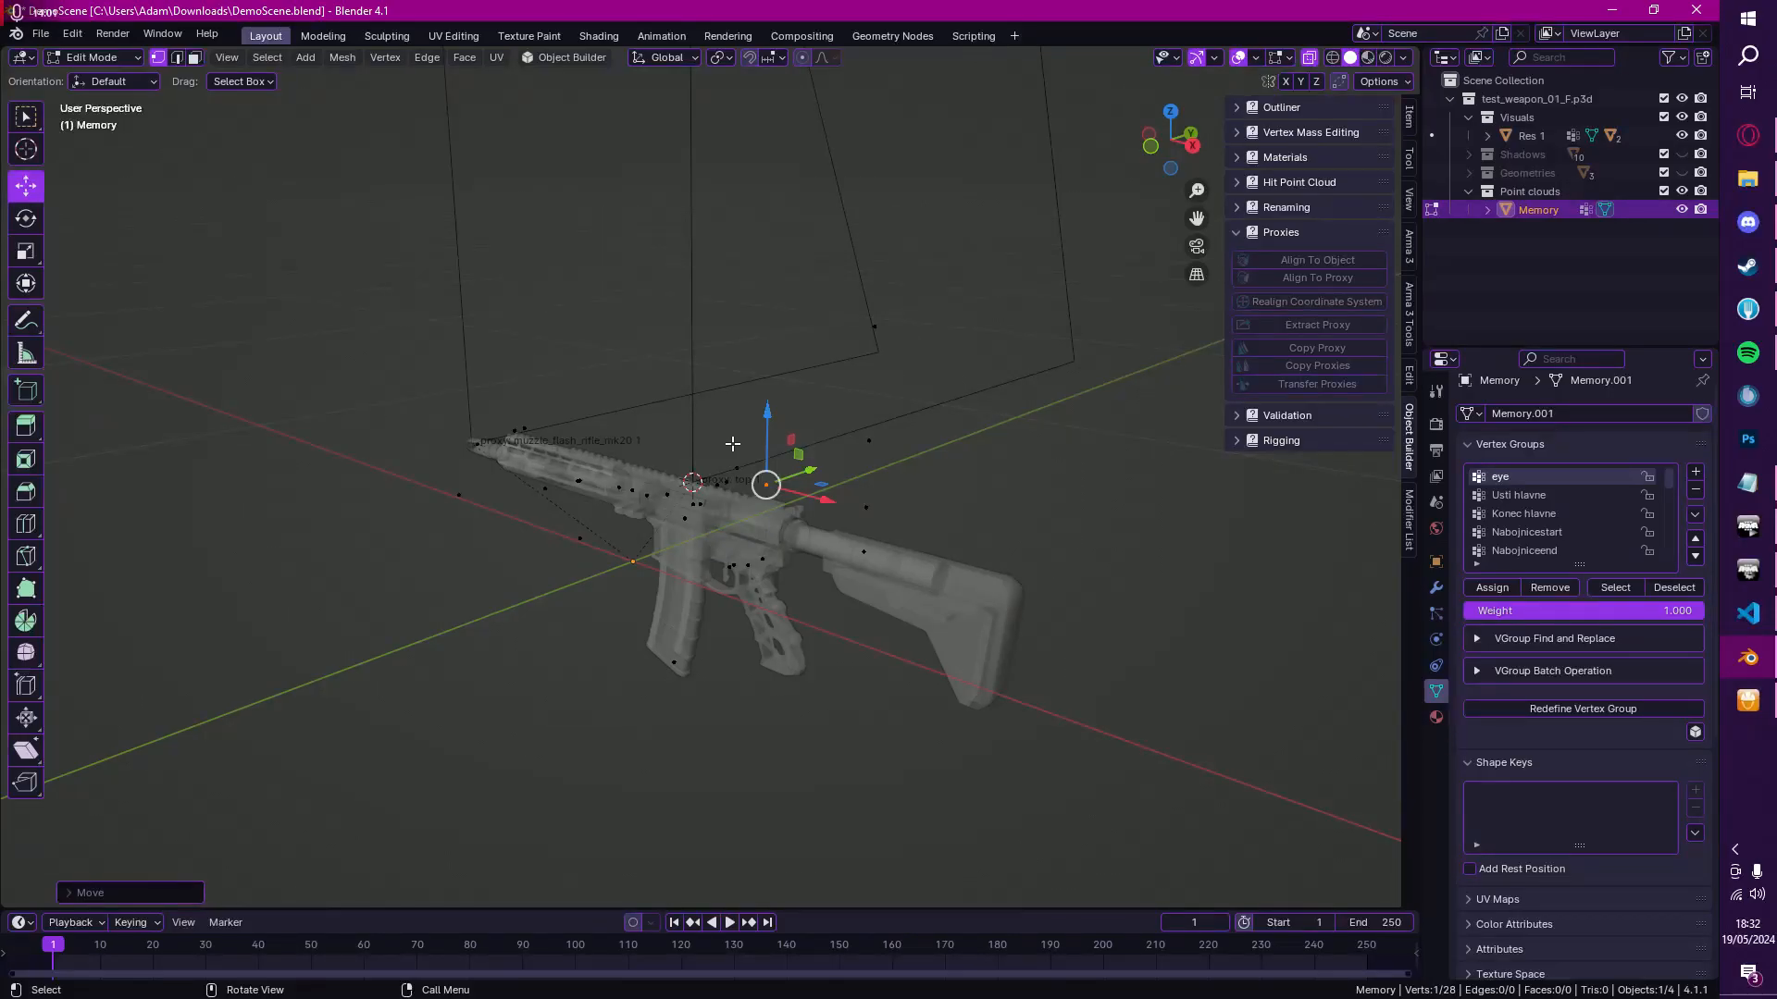
middle_drag(732, 443, 770, 429)
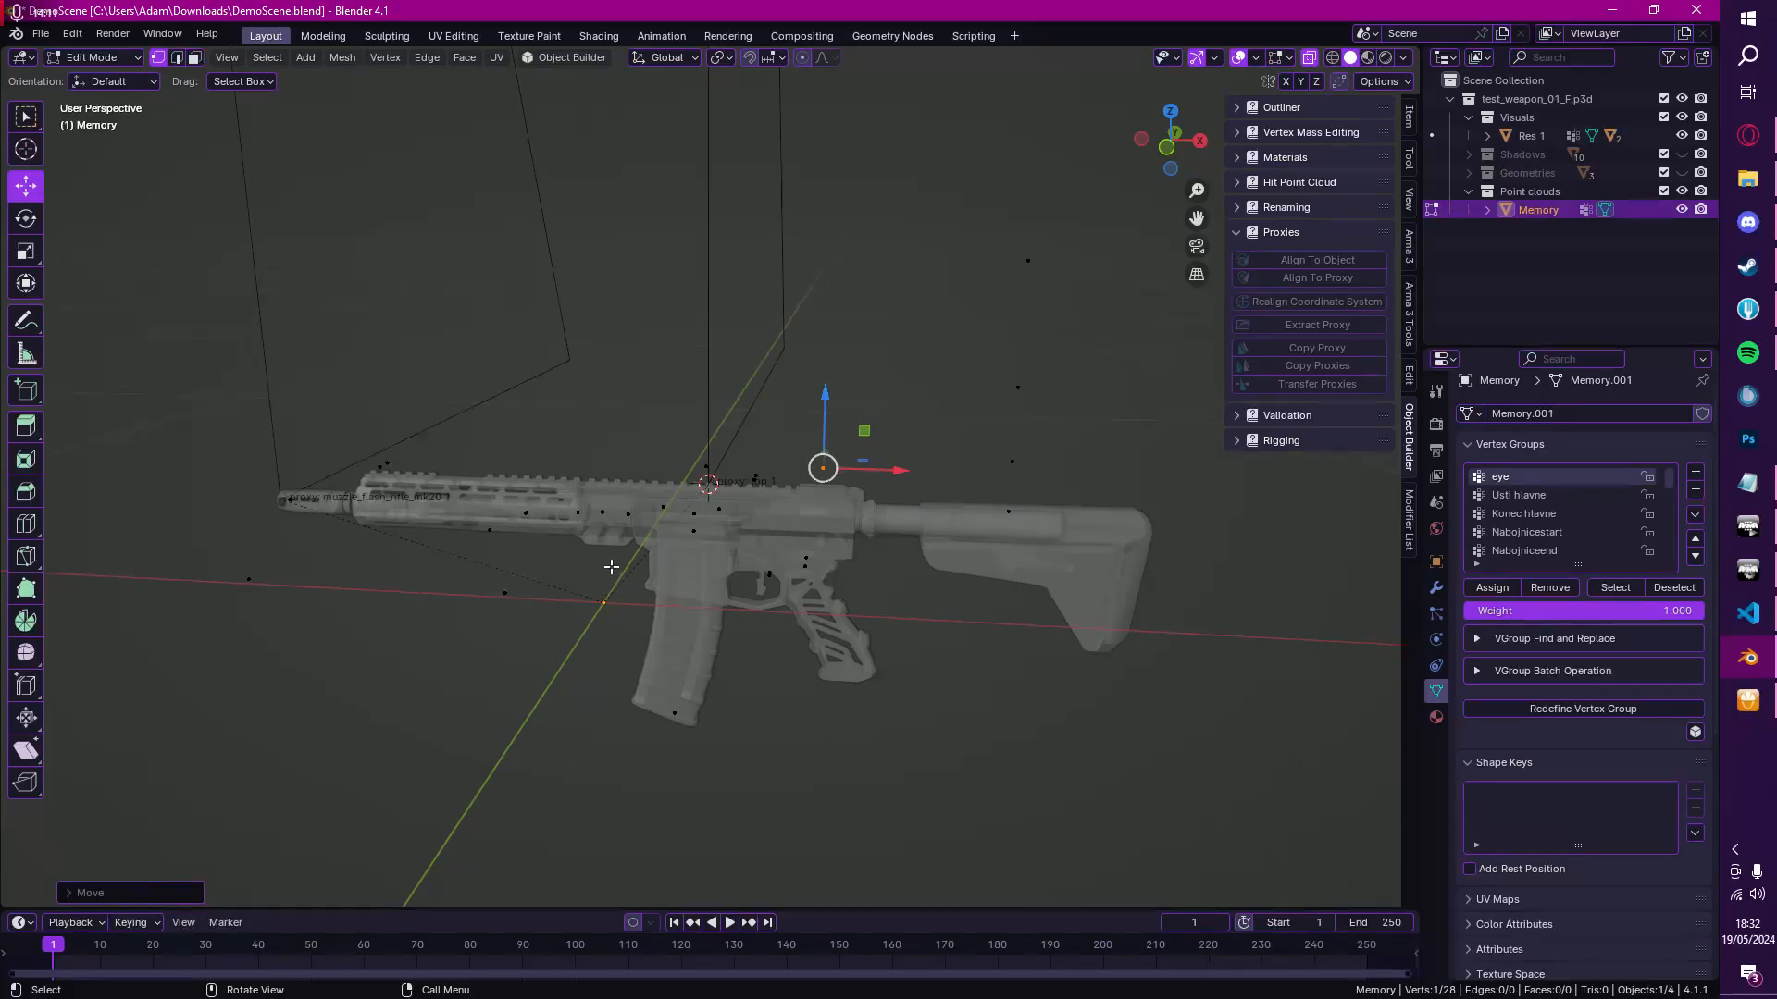
key(alt+a)
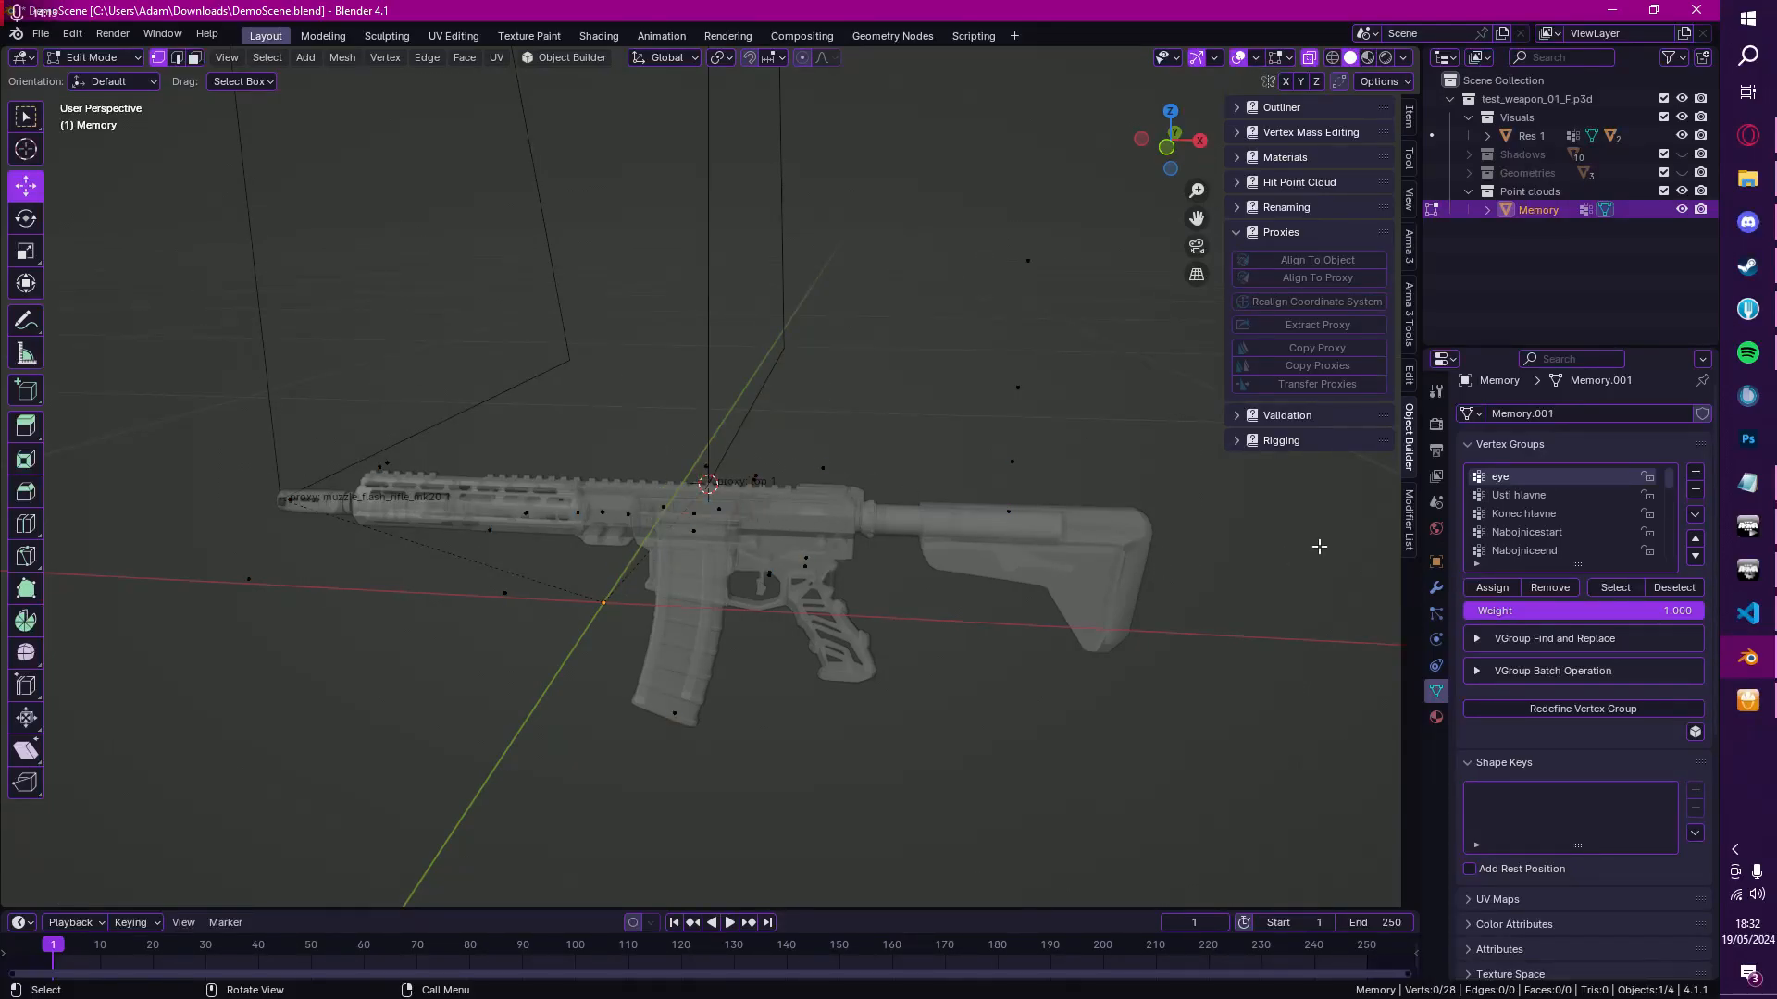
Step: Look through the Memory vertex groups down to the OP_eye entries and examine the column of points above the stock
scroll(1544, 515, down, 5)
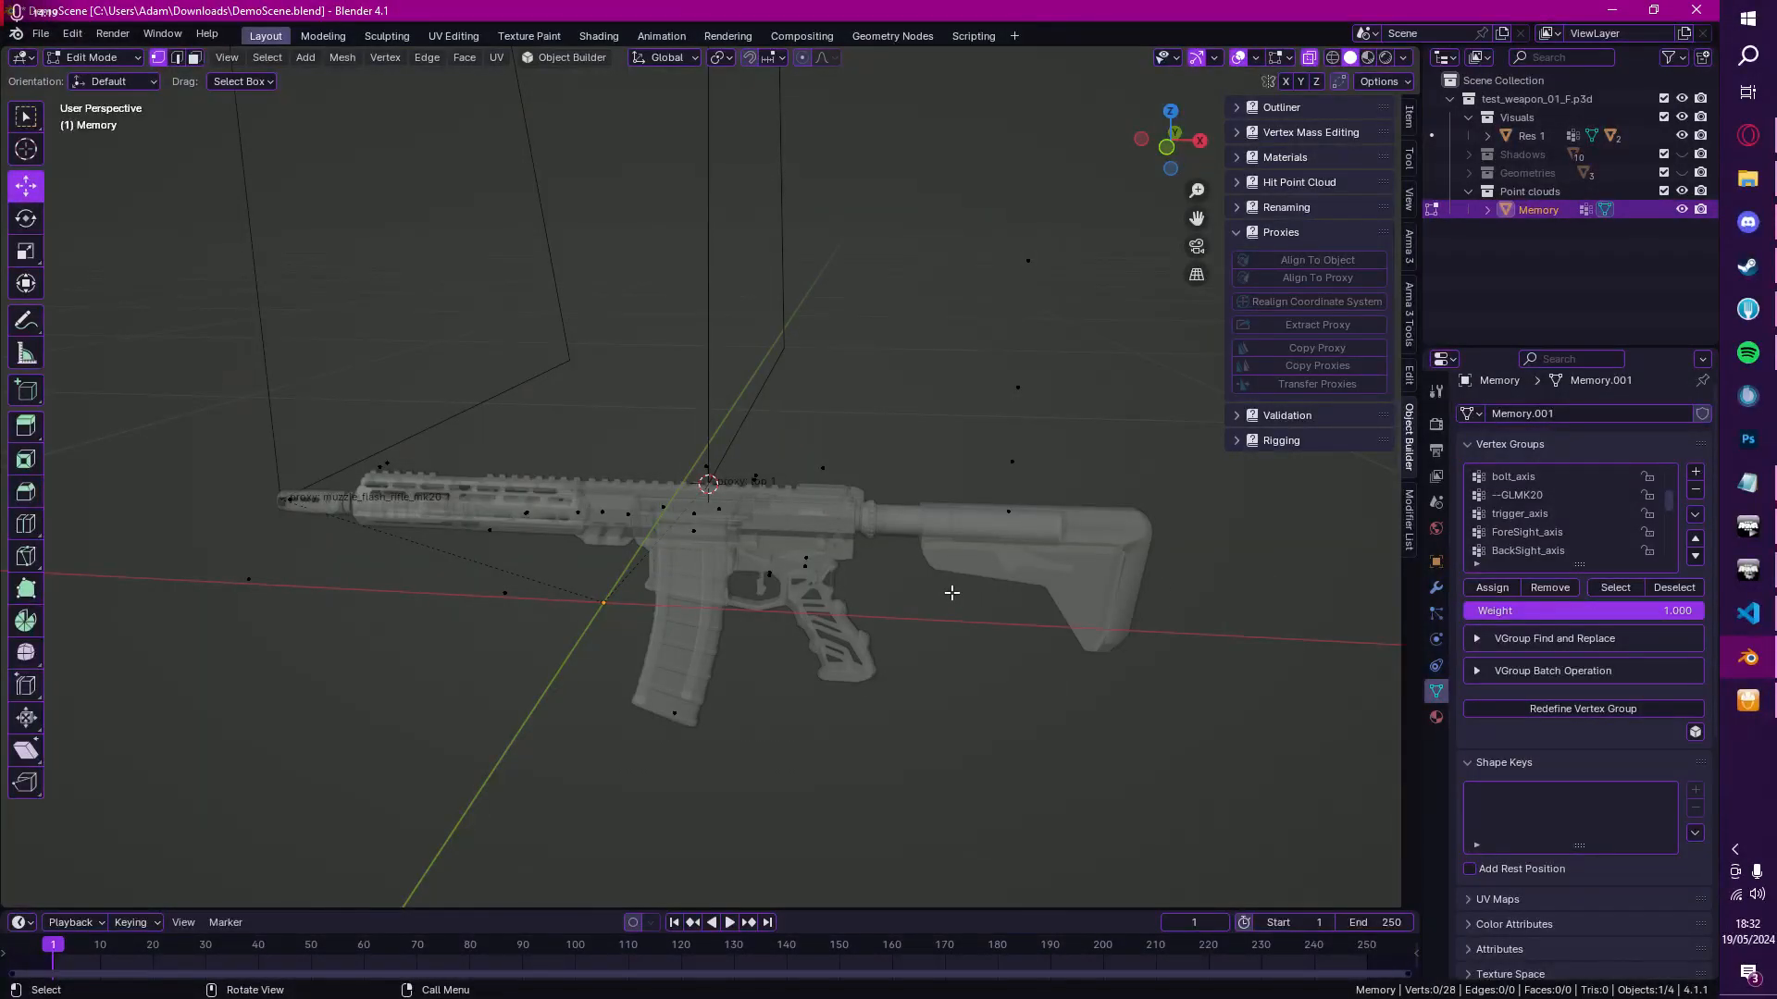
scroll(1514, 530, down, 2)
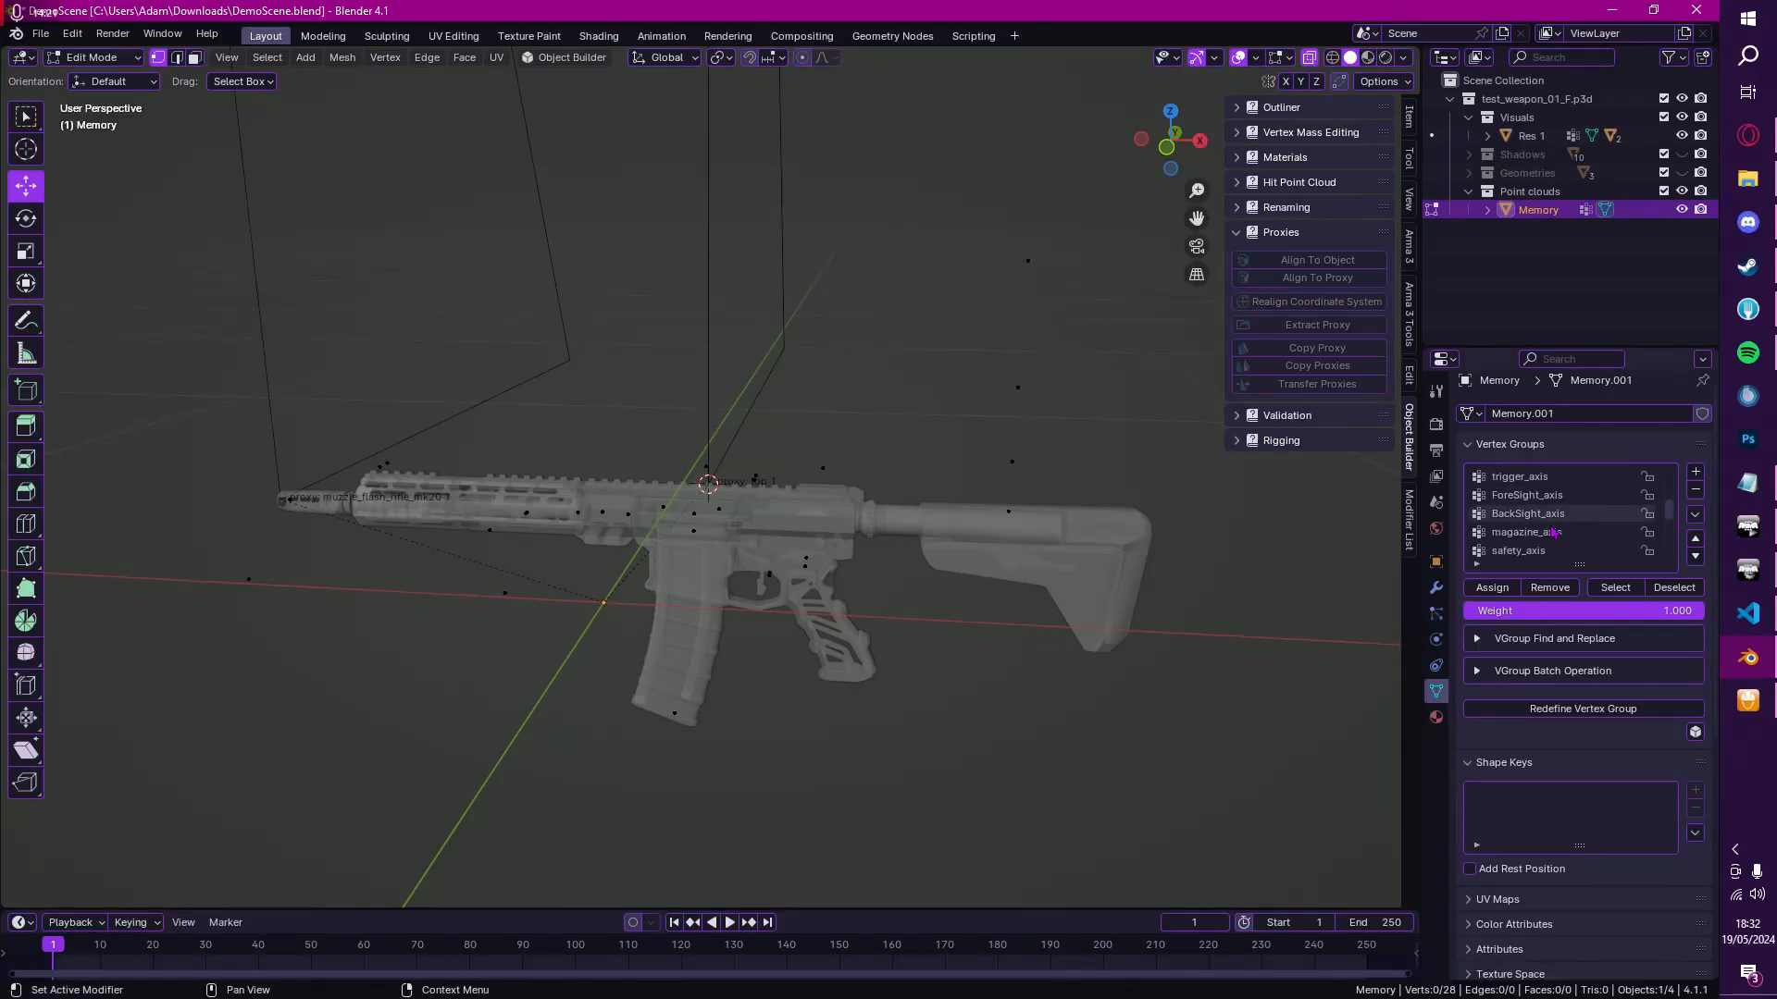
scroll(1516, 532, down, 5)
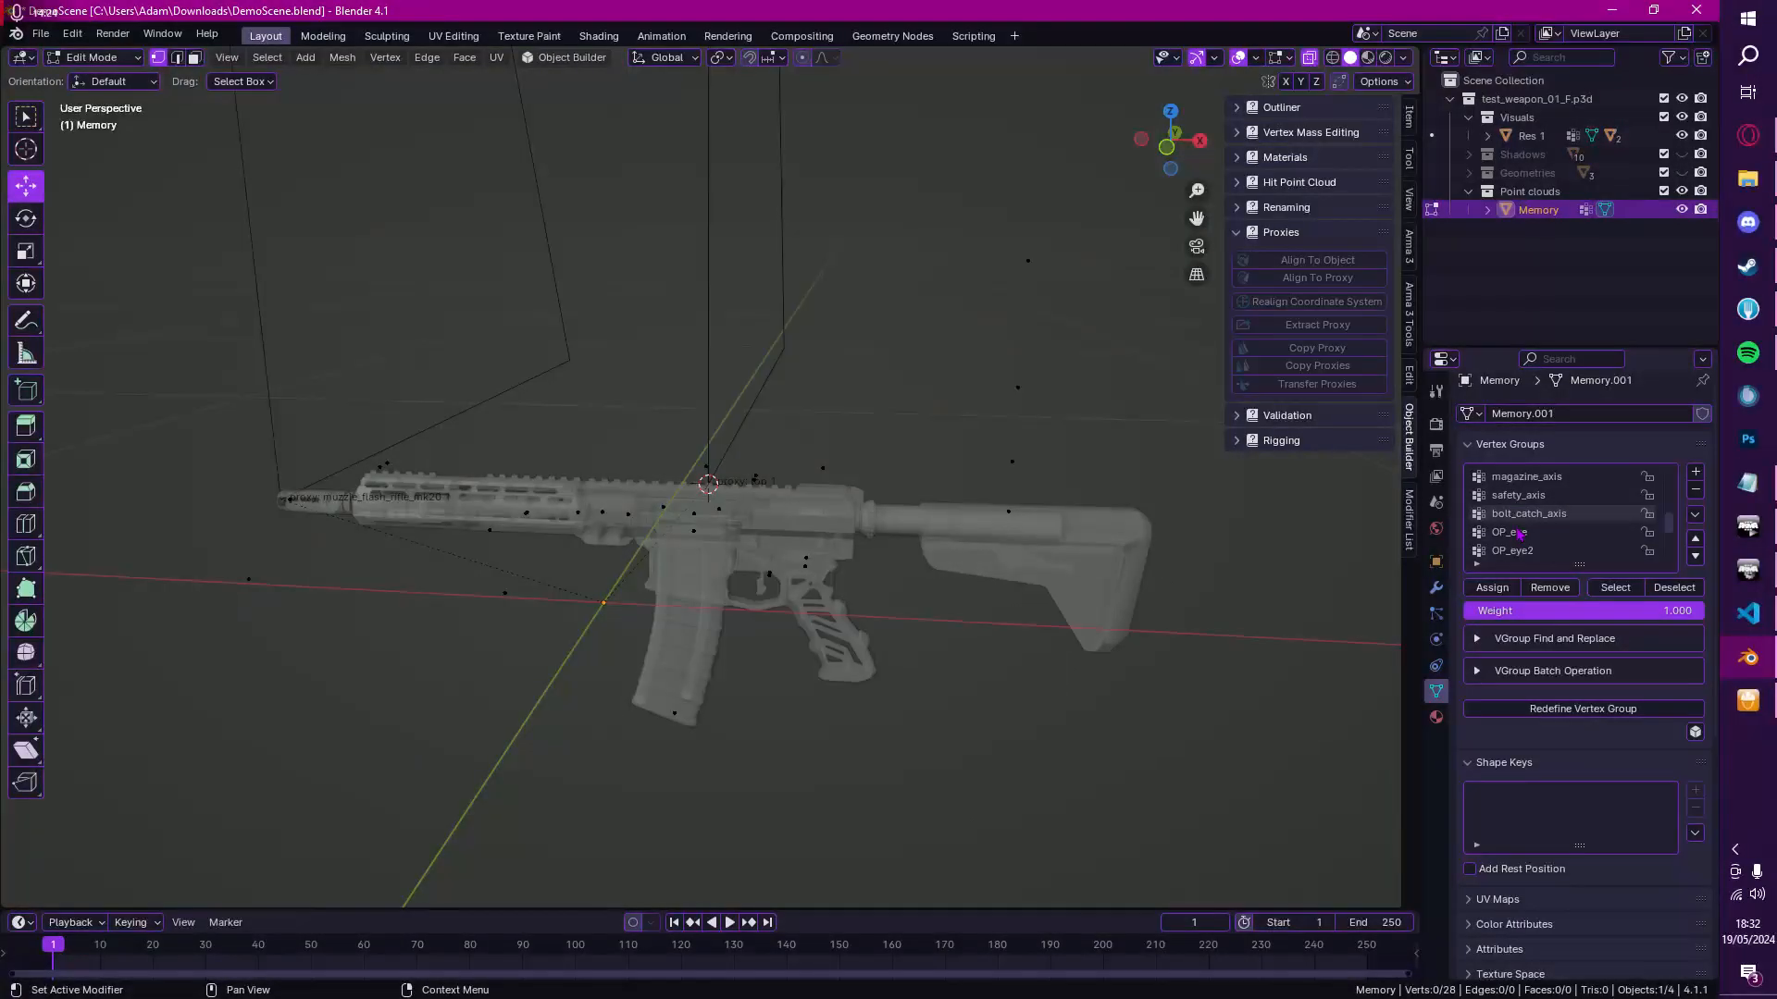
middle_drag(892, 421, 876, 472)
drag(853, 248, 992, 663)
middle_drag(1024, 519, 924, 500)
click(971, 495)
Step: Select the OP_eye3 group's point, check the points above the stock again, and save the file
click(1517, 514)
scroll(1528, 541, down, 1)
click(1512, 532)
click(1614, 587)
click(963, 443)
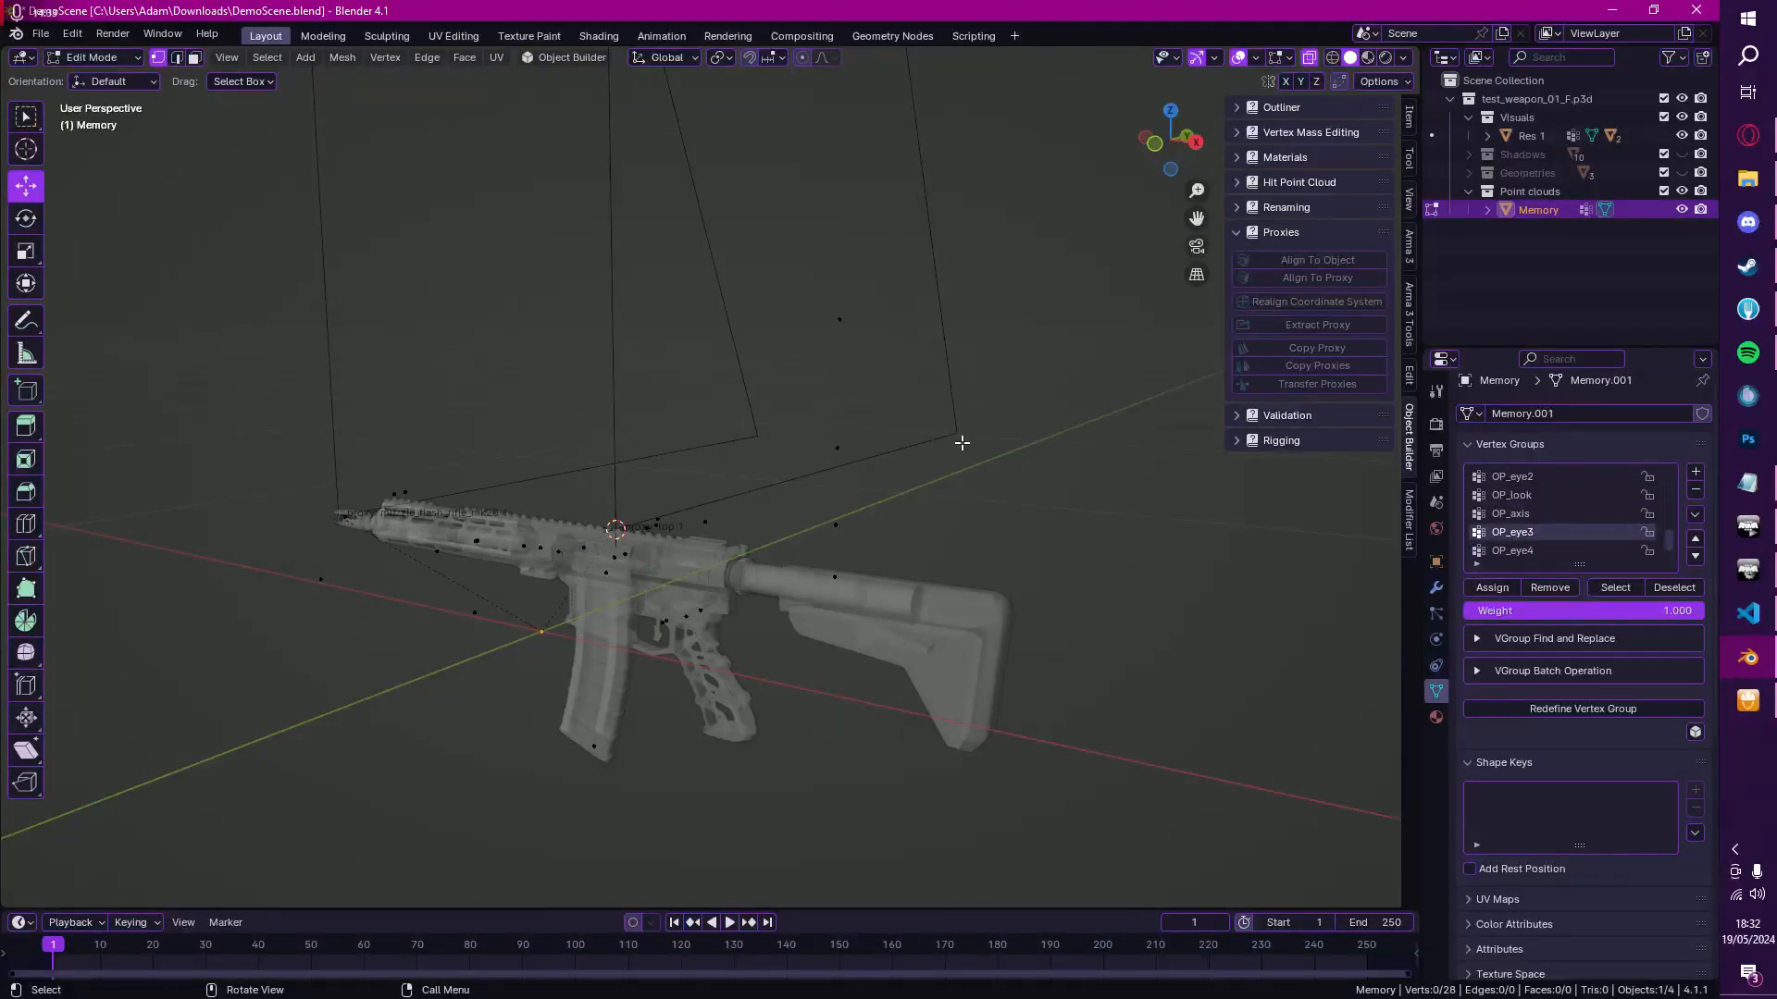
drag(806, 268, 896, 585)
click(913, 497)
middle_drag(913, 497, 968, 508)
key(ctrl+s)
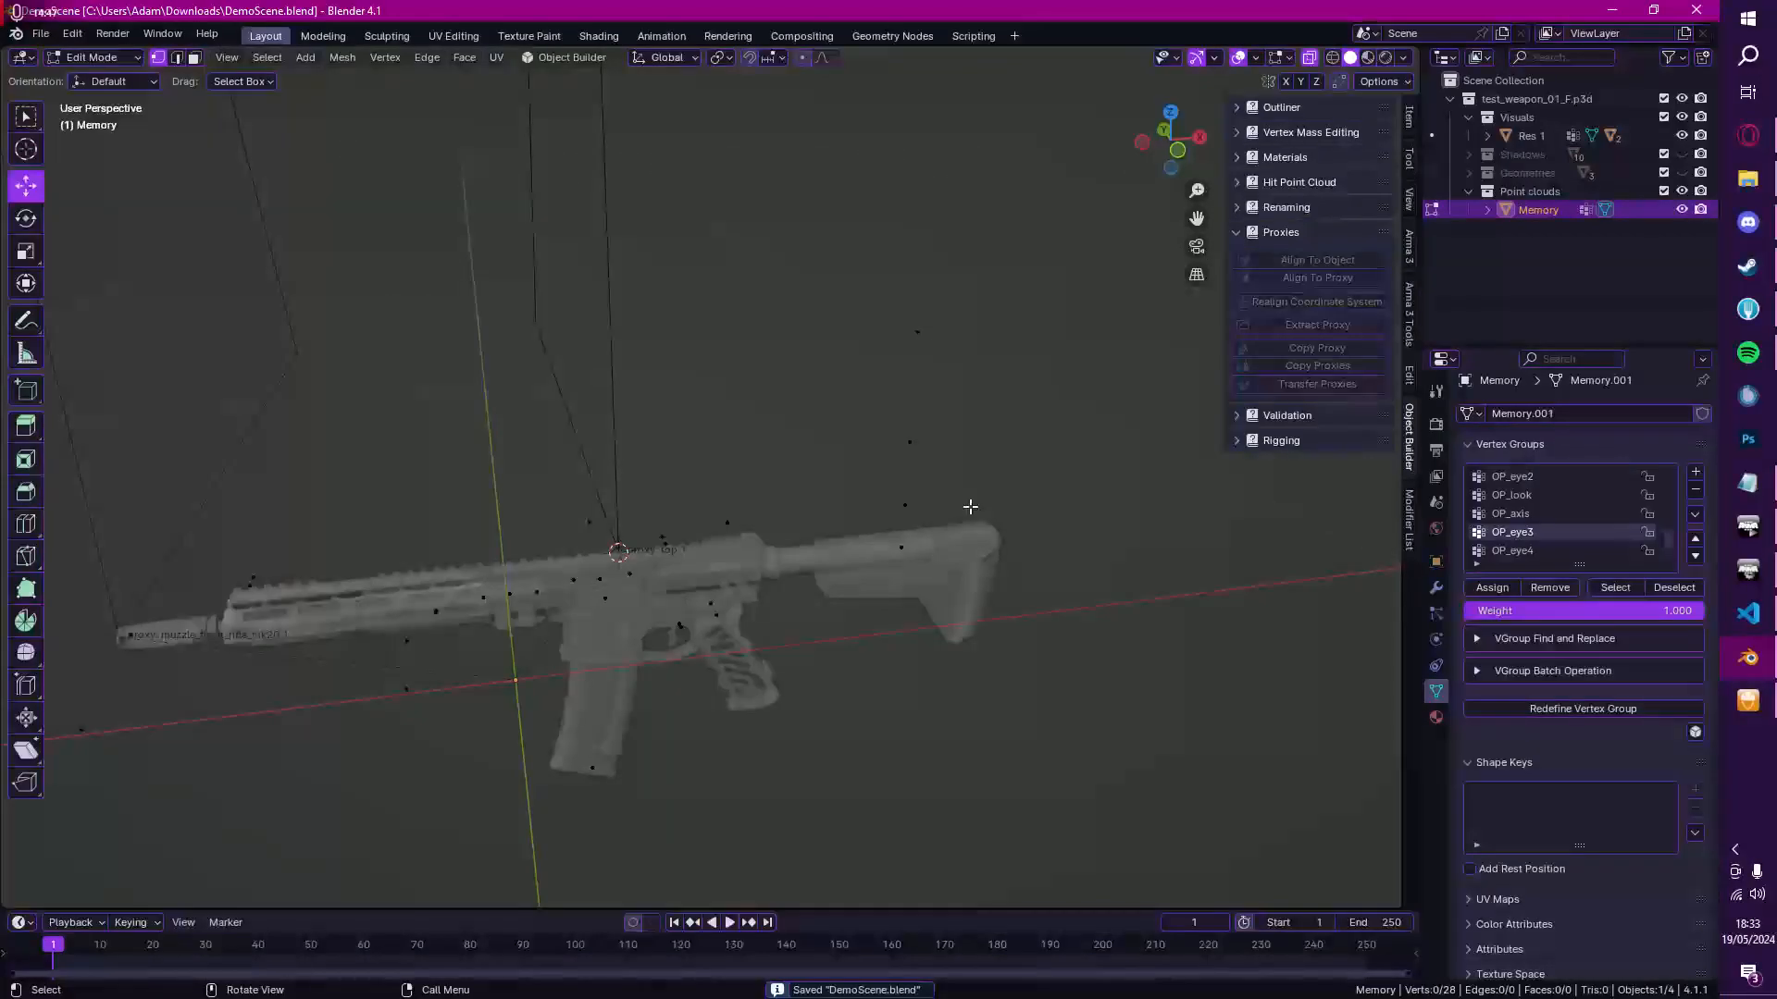
middle_drag(970, 507, 780, 537)
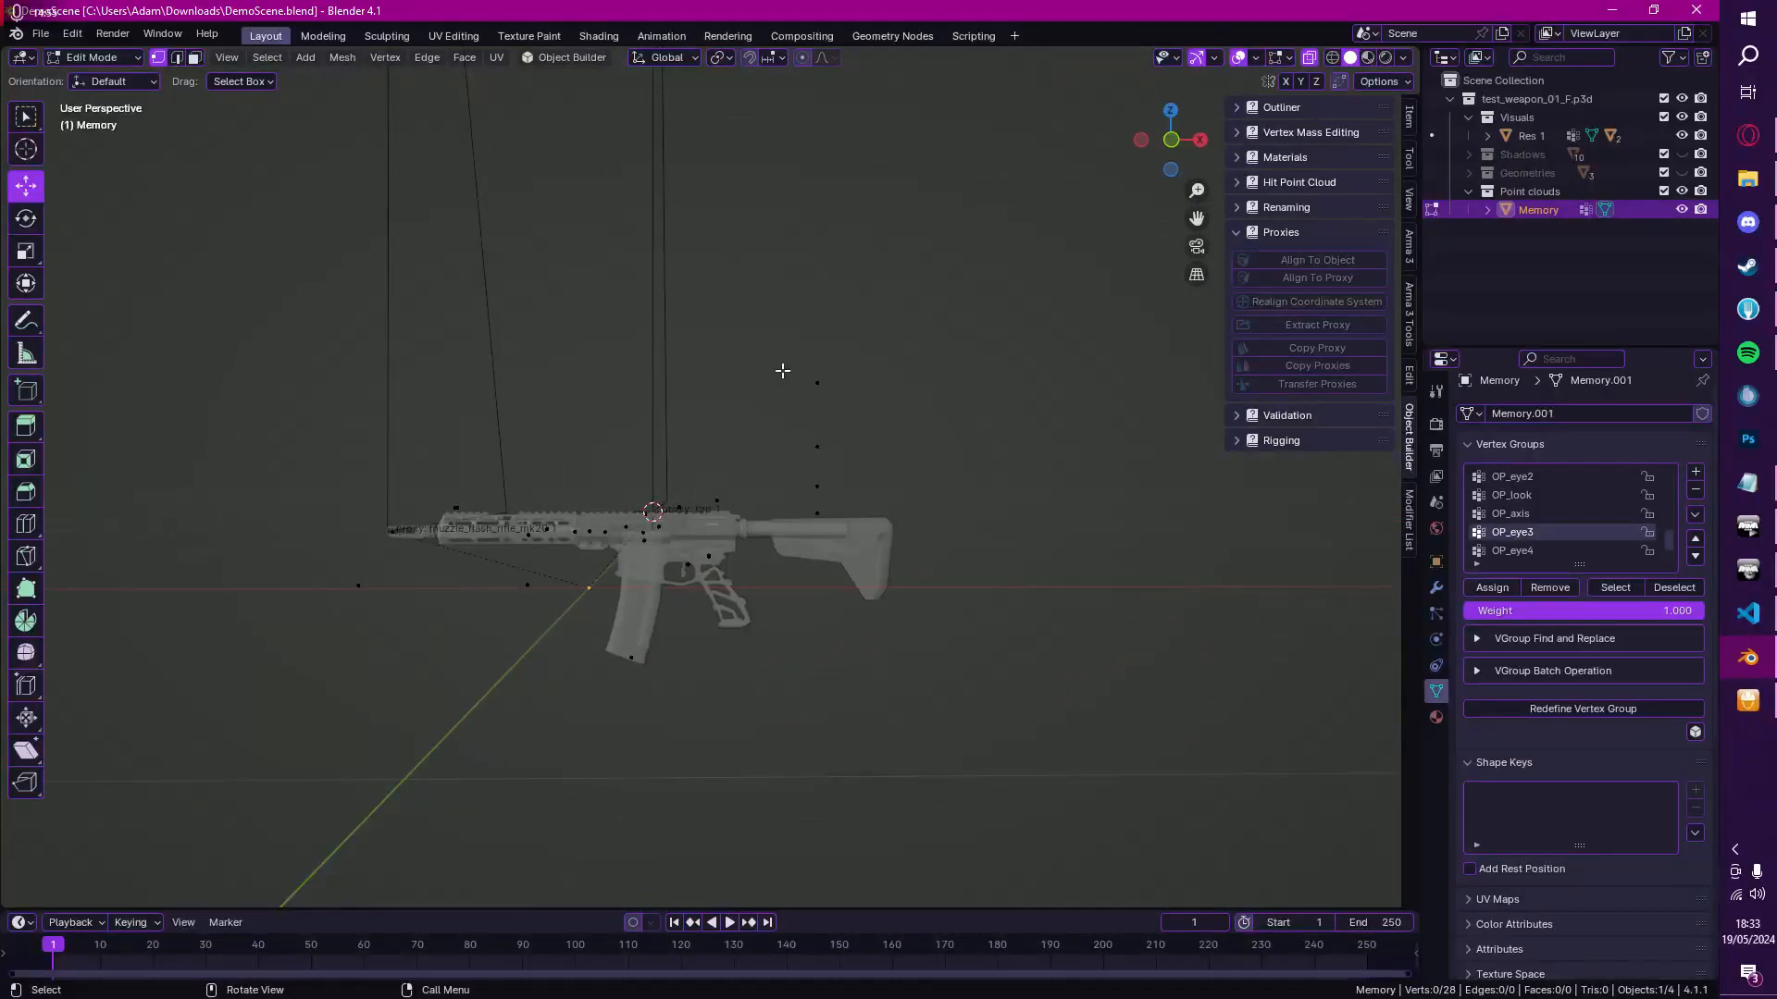
Step: Return to Object Mode, turn off X-ray, select the Res 1 rifle mesh, and save the file
key(Tab)
middle_drag(780, 370, 733, 463)
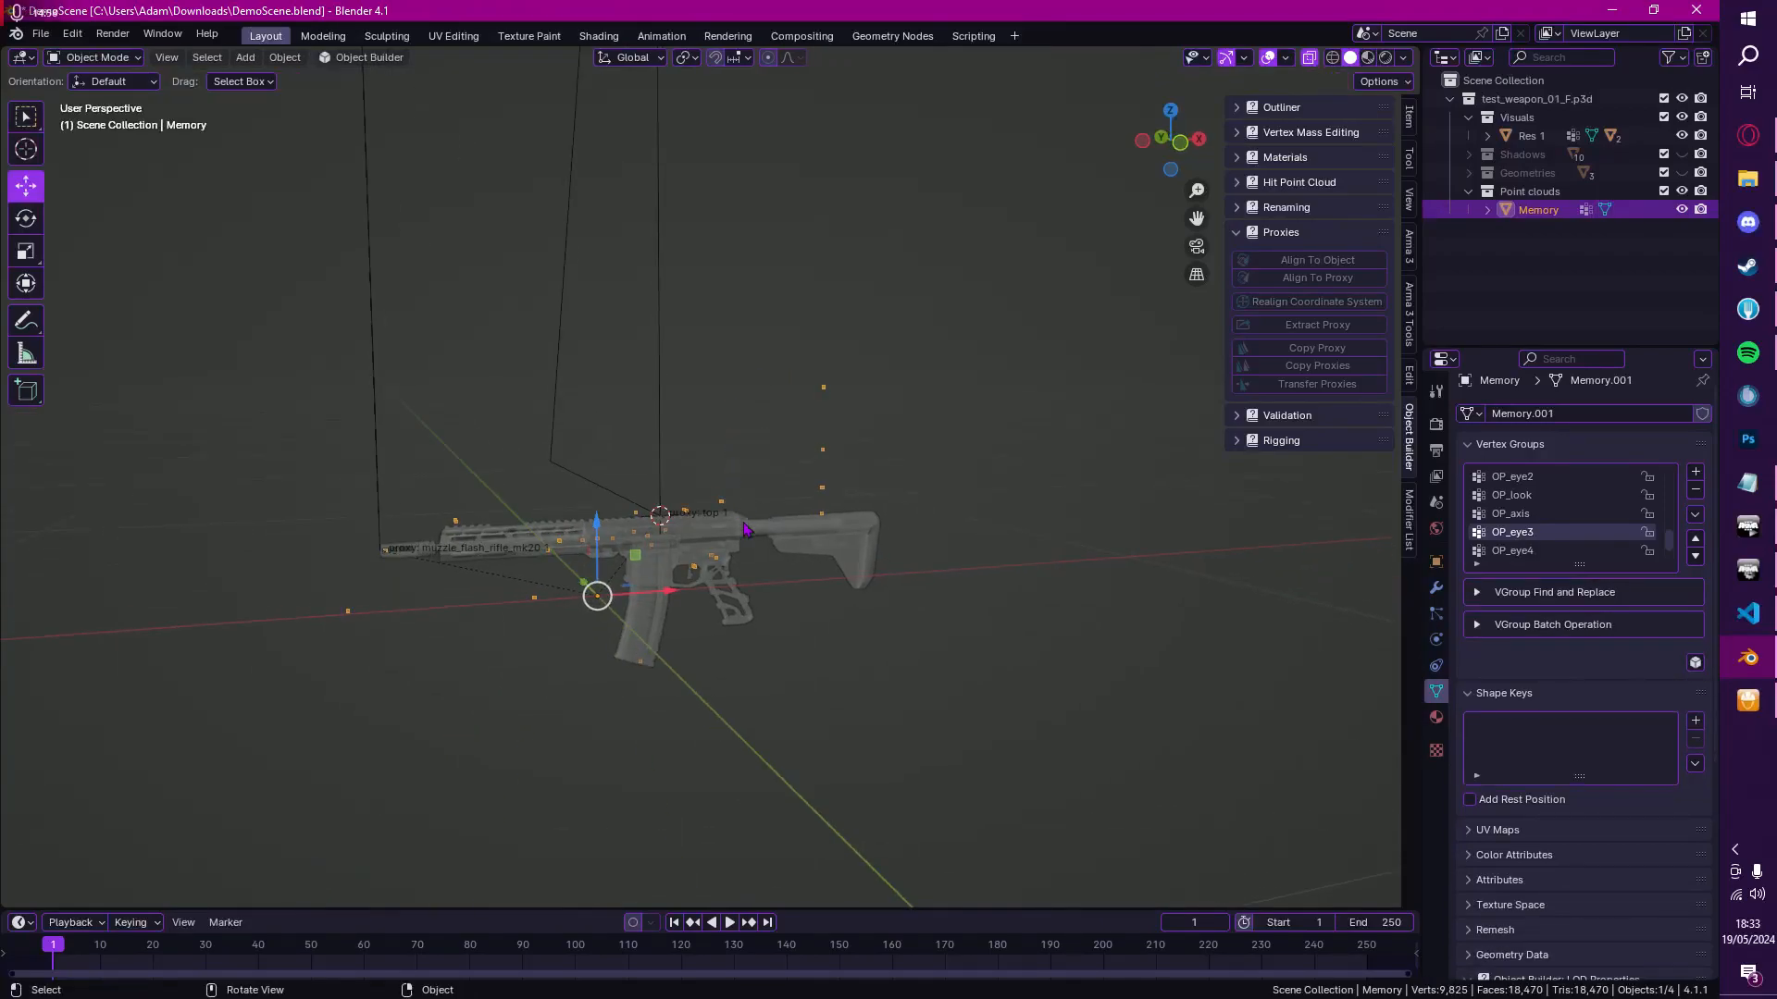
key(alt+z)
click(716, 528)
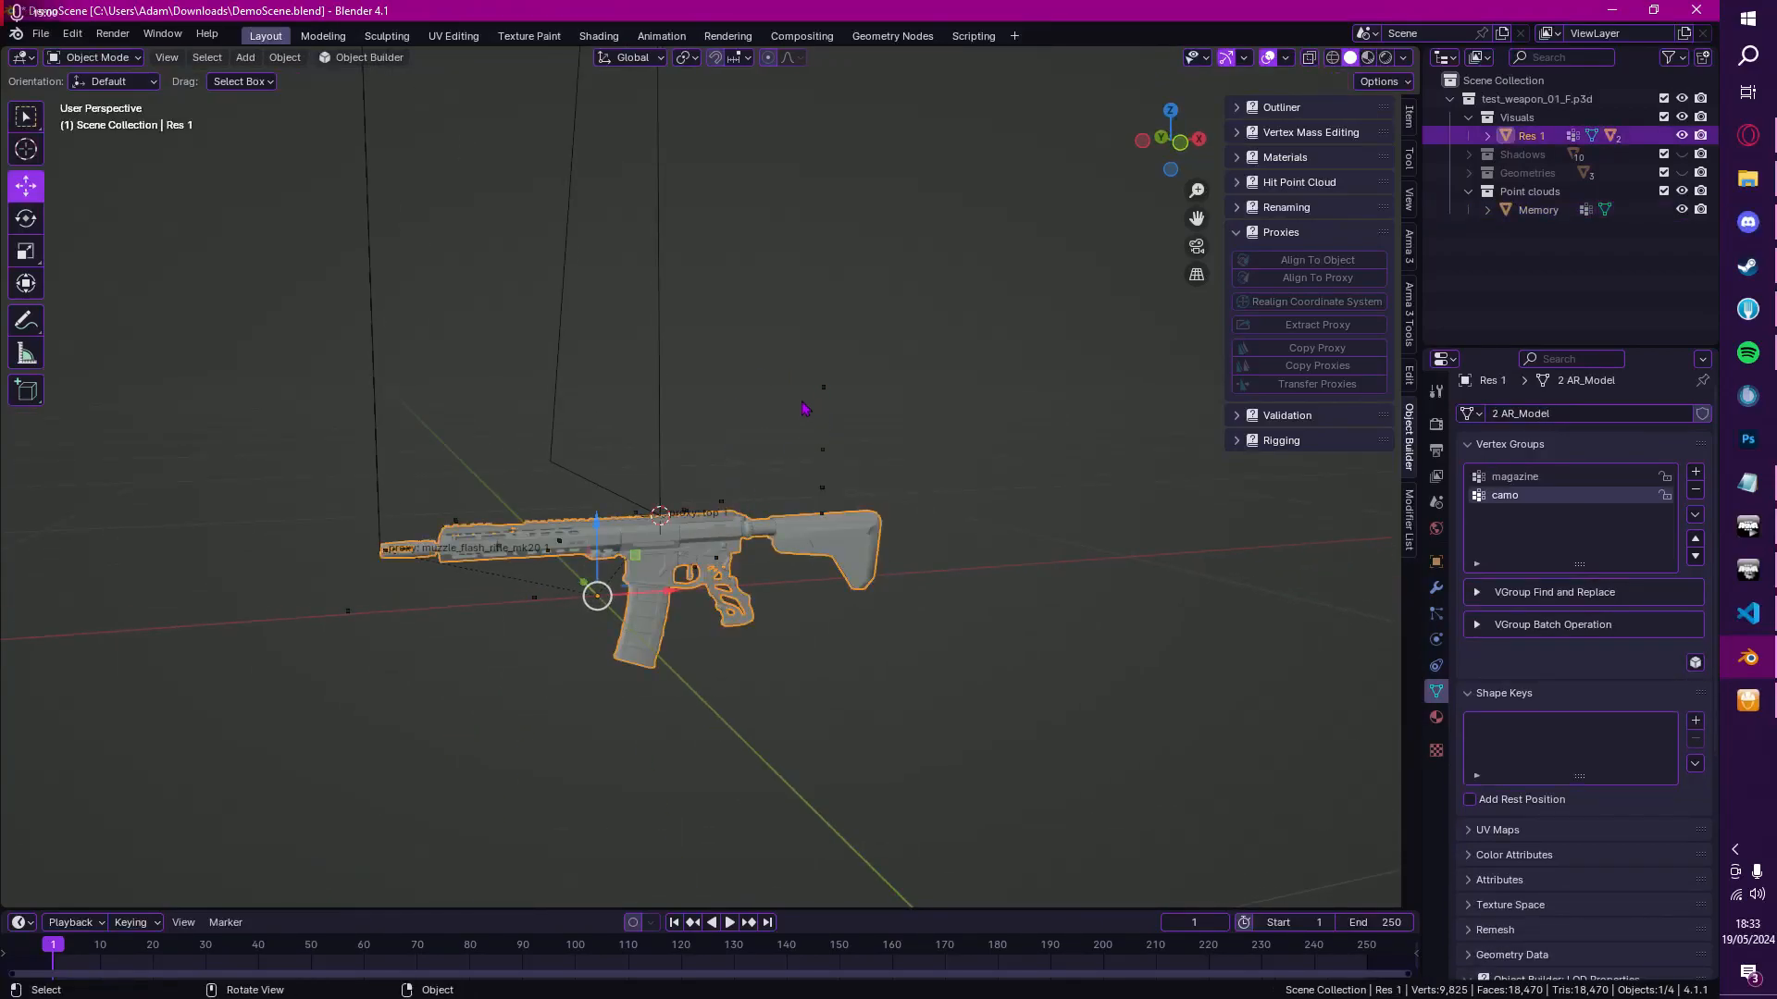
middle_drag(794, 364, 855, 548)
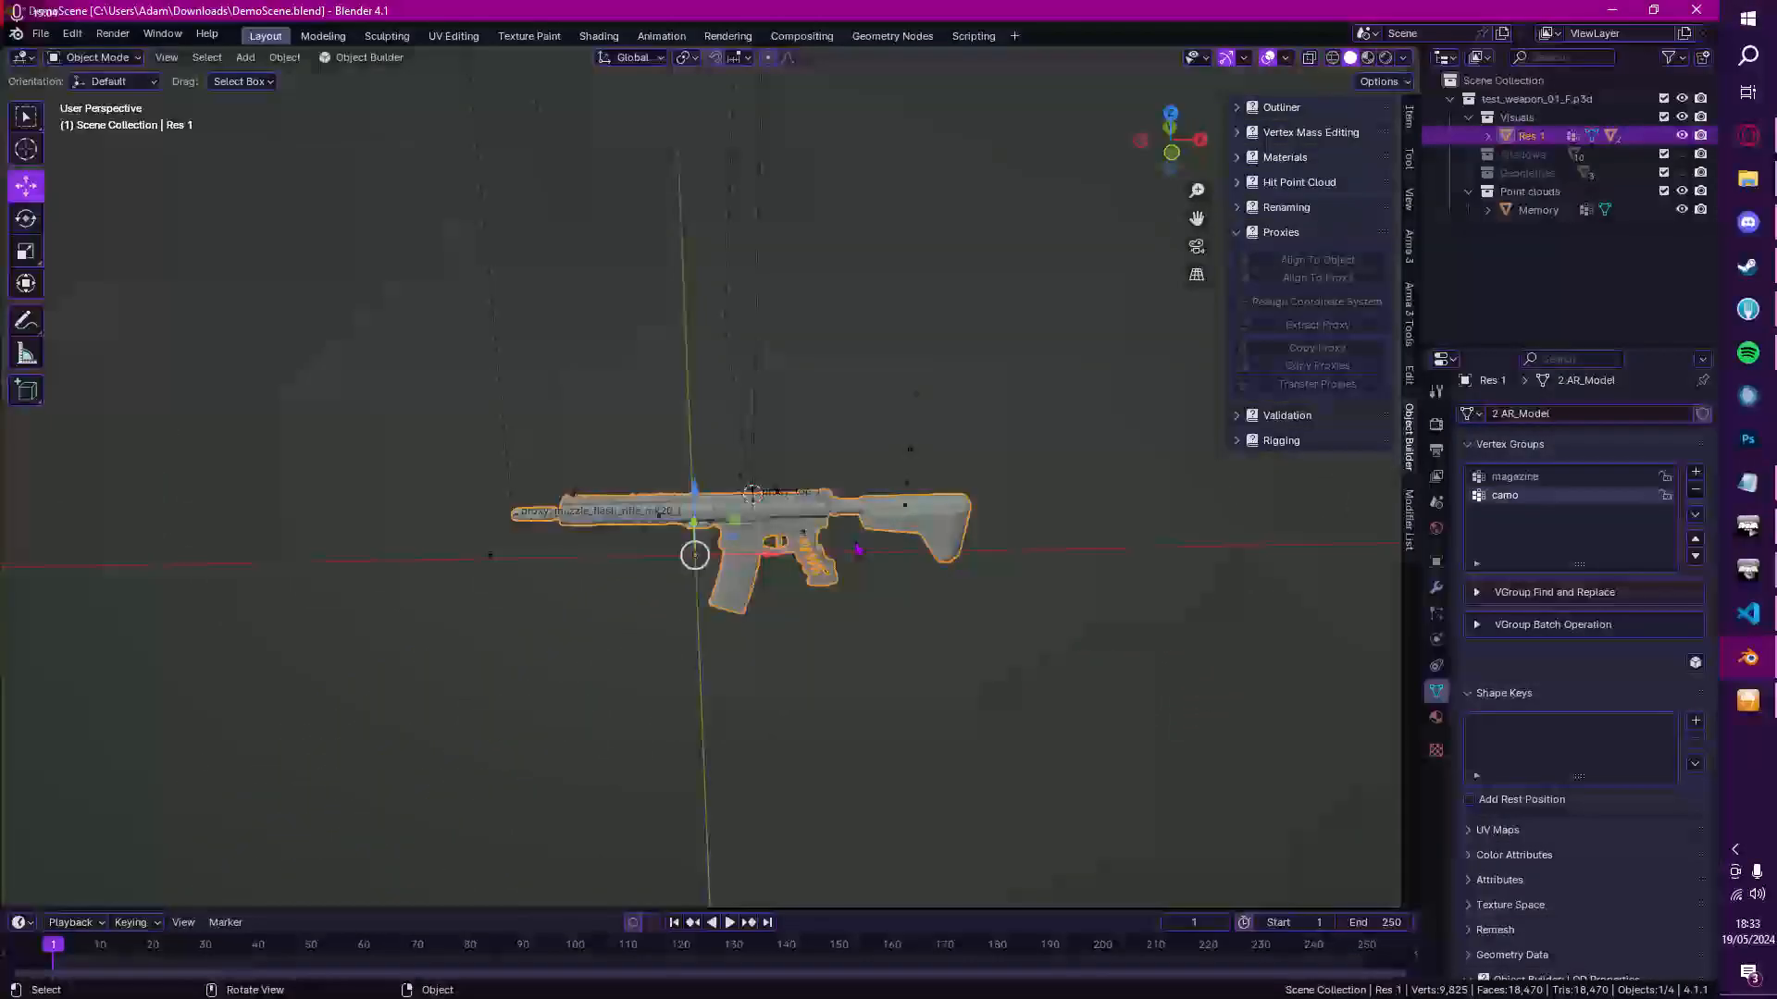
key(ctrl+s)
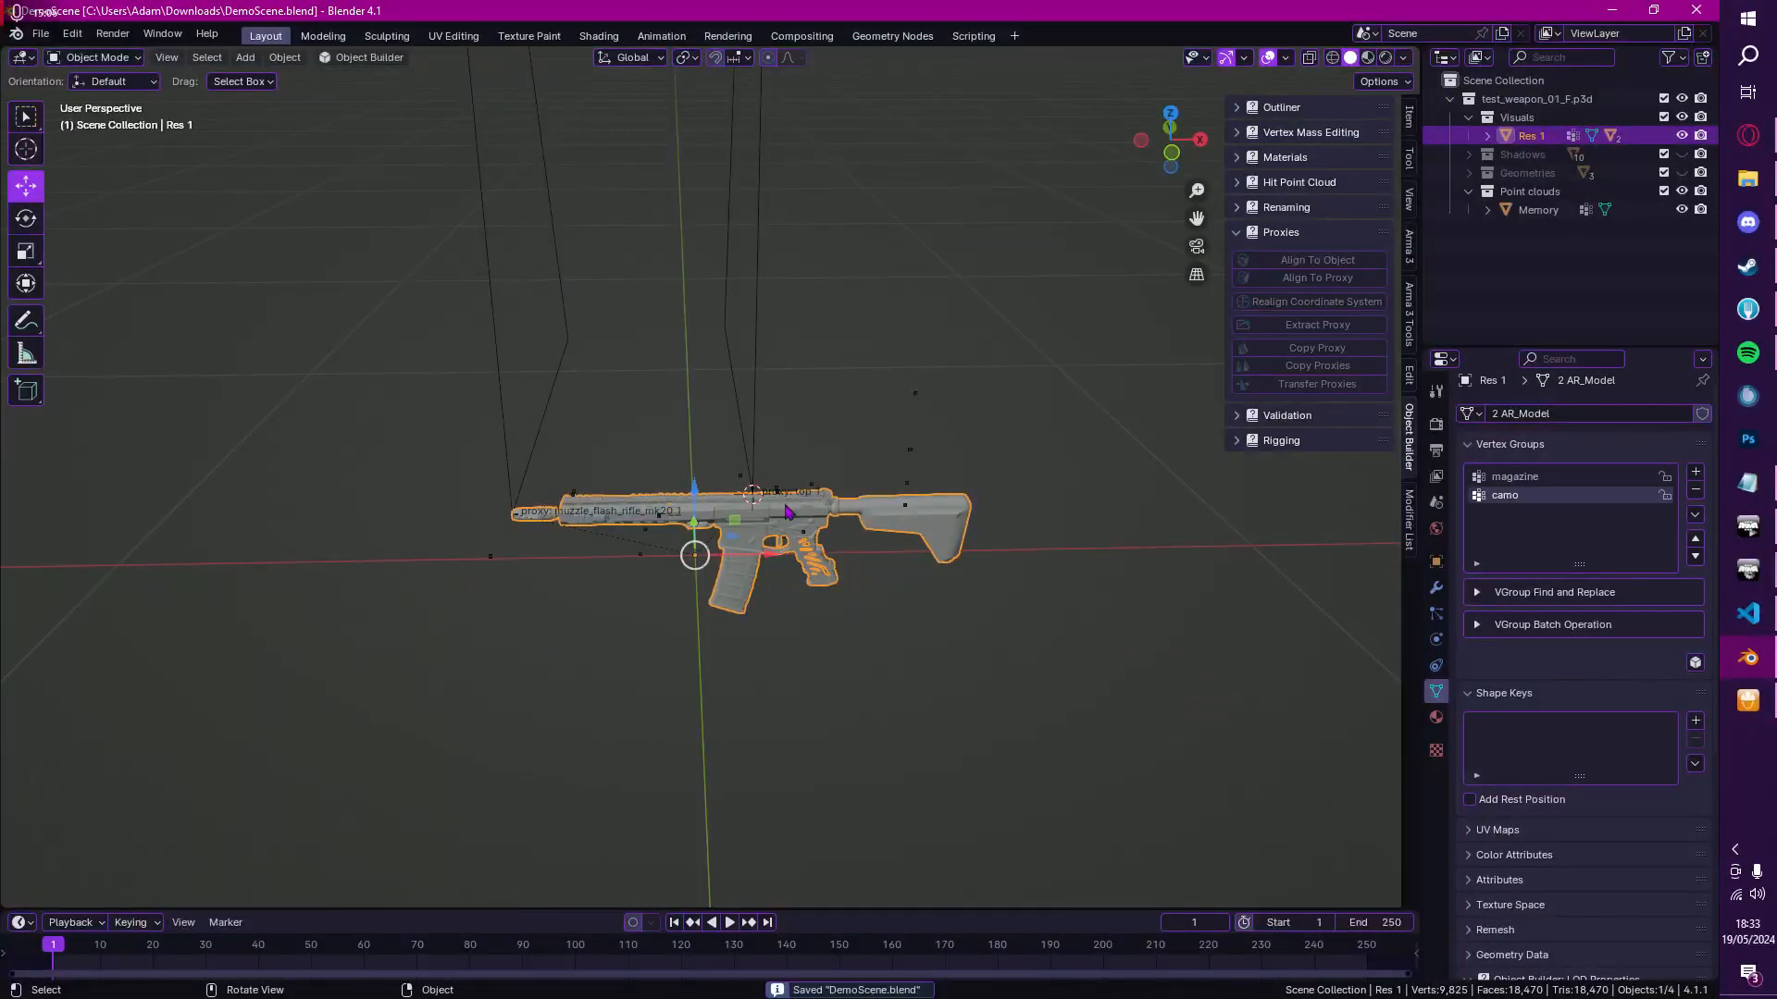
Step: Rename the Res 1 rifle's material slot as camo
scroll(916, 431, up, 5)
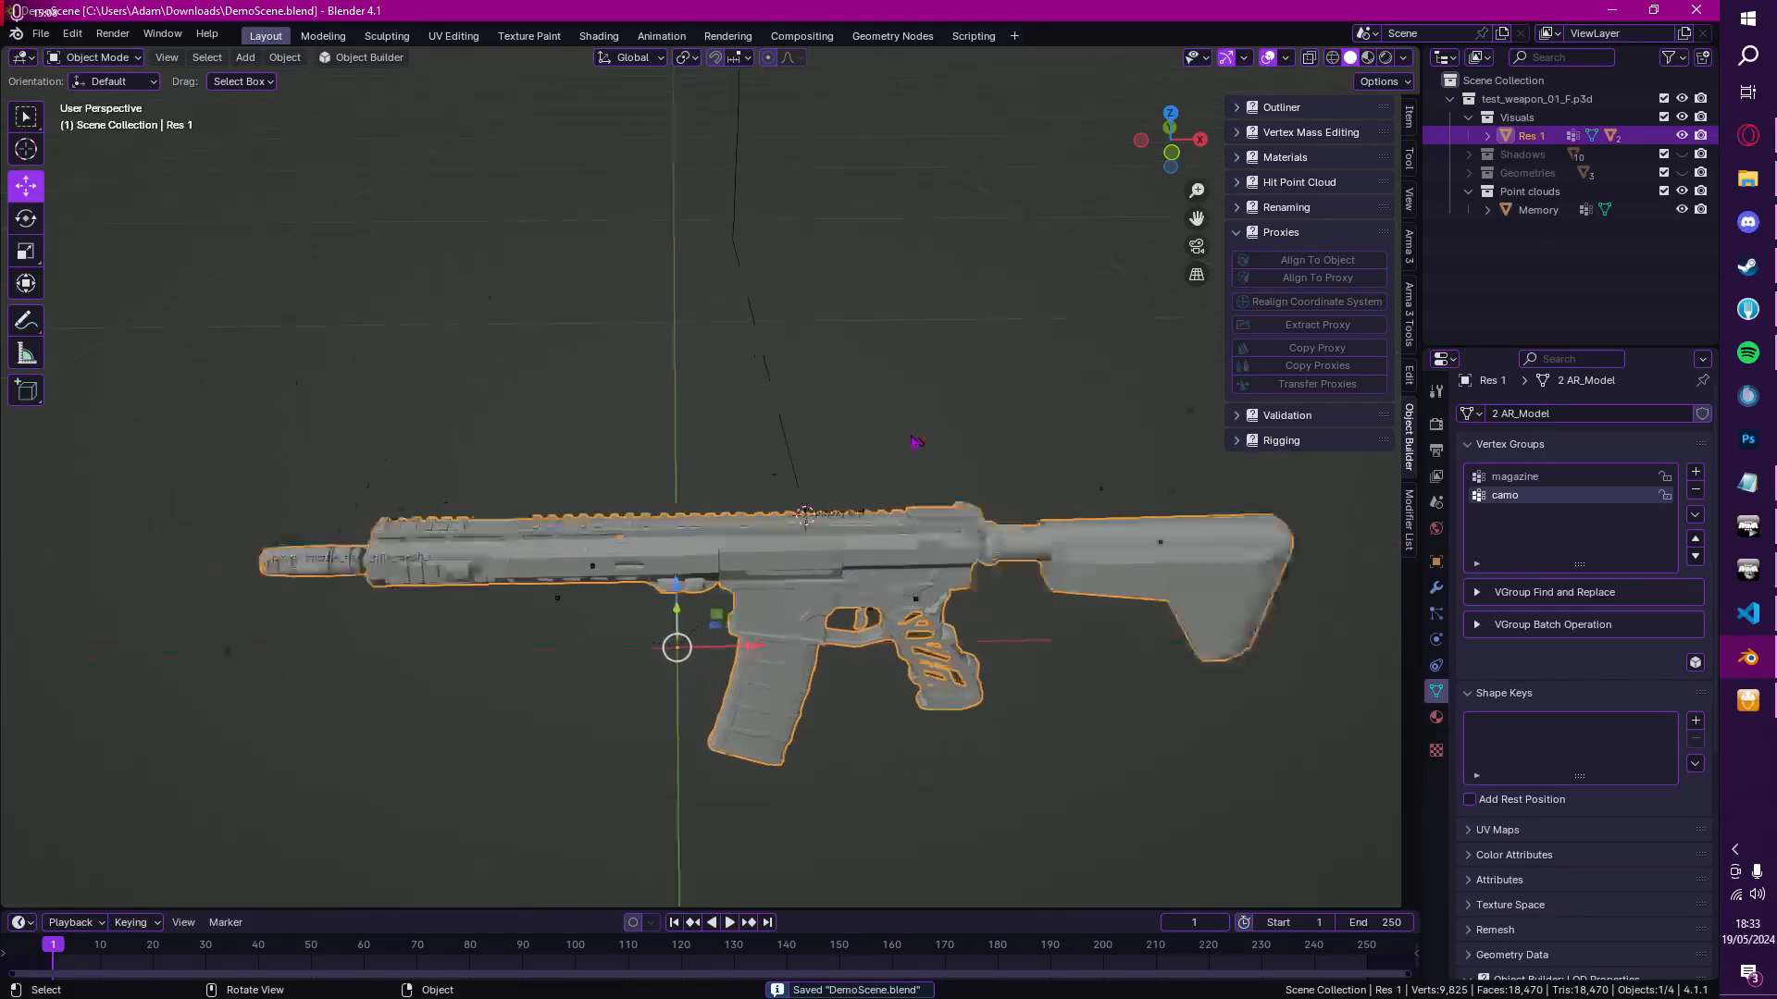
middle_drag(937, 517, 880, 512)
click(1435, 718)
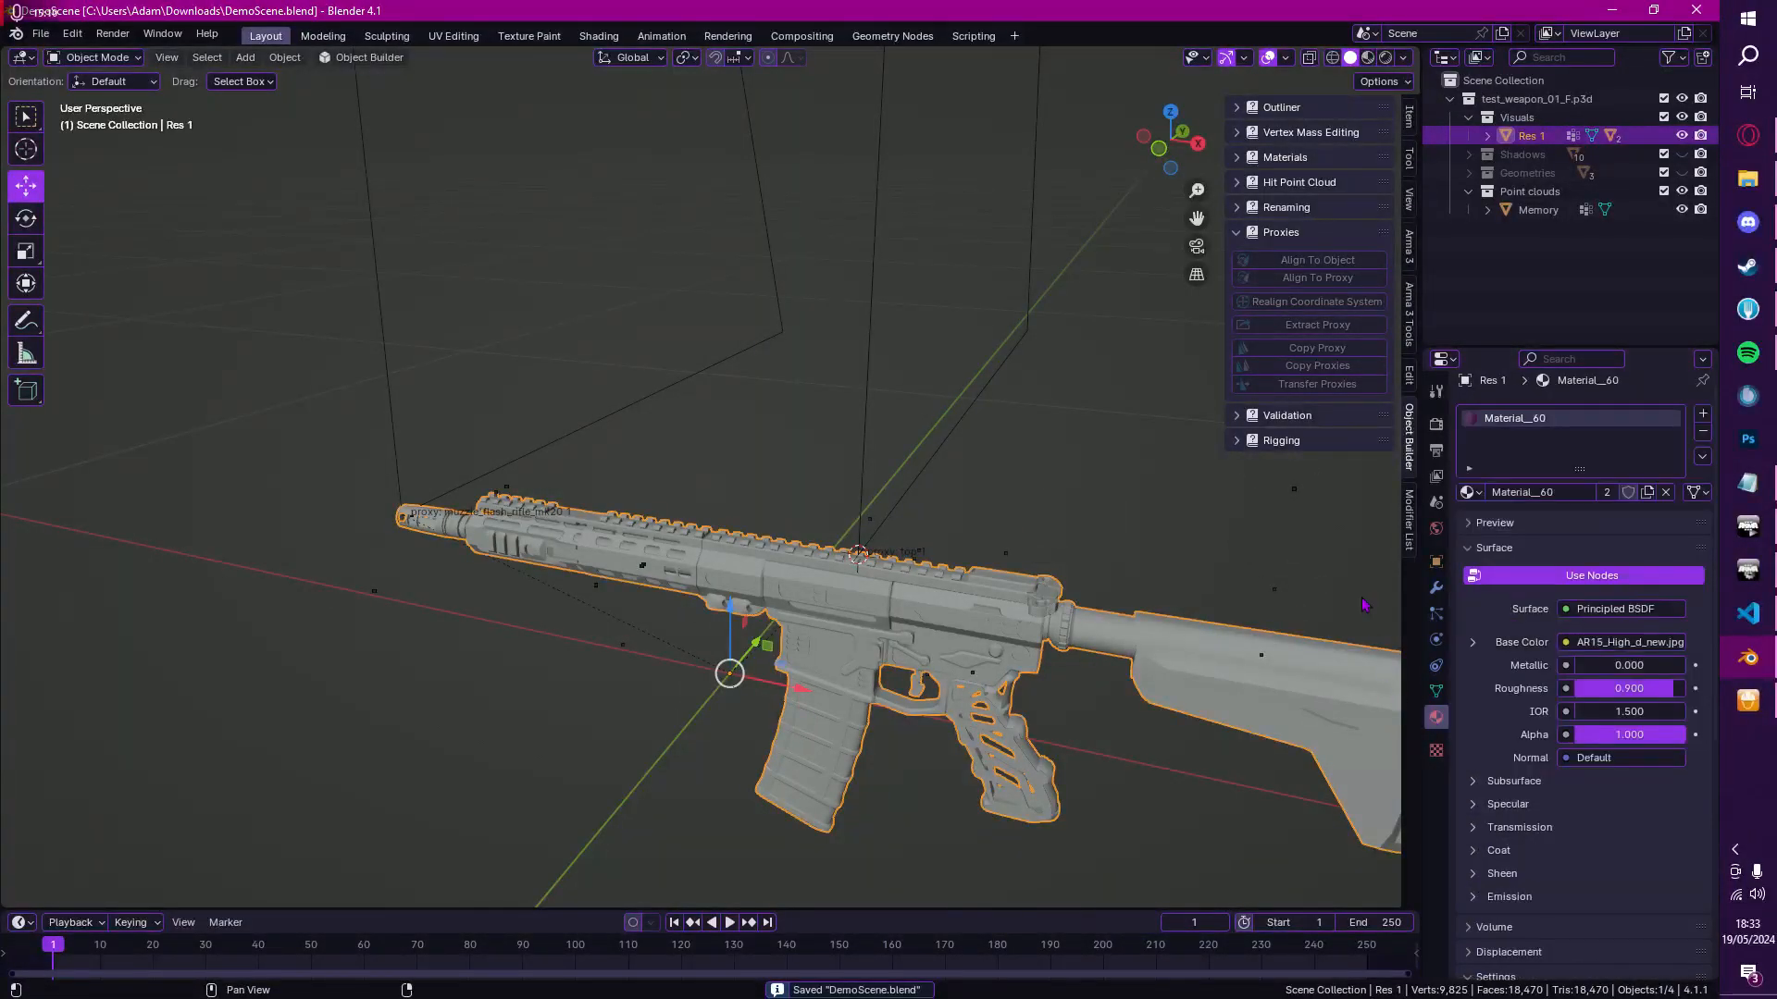
middle_drag(1333, 676, 1229, 645)
shift+middle_drag(1004, 583, 900, 575)
middle_drag(783, 555, 709, 525)
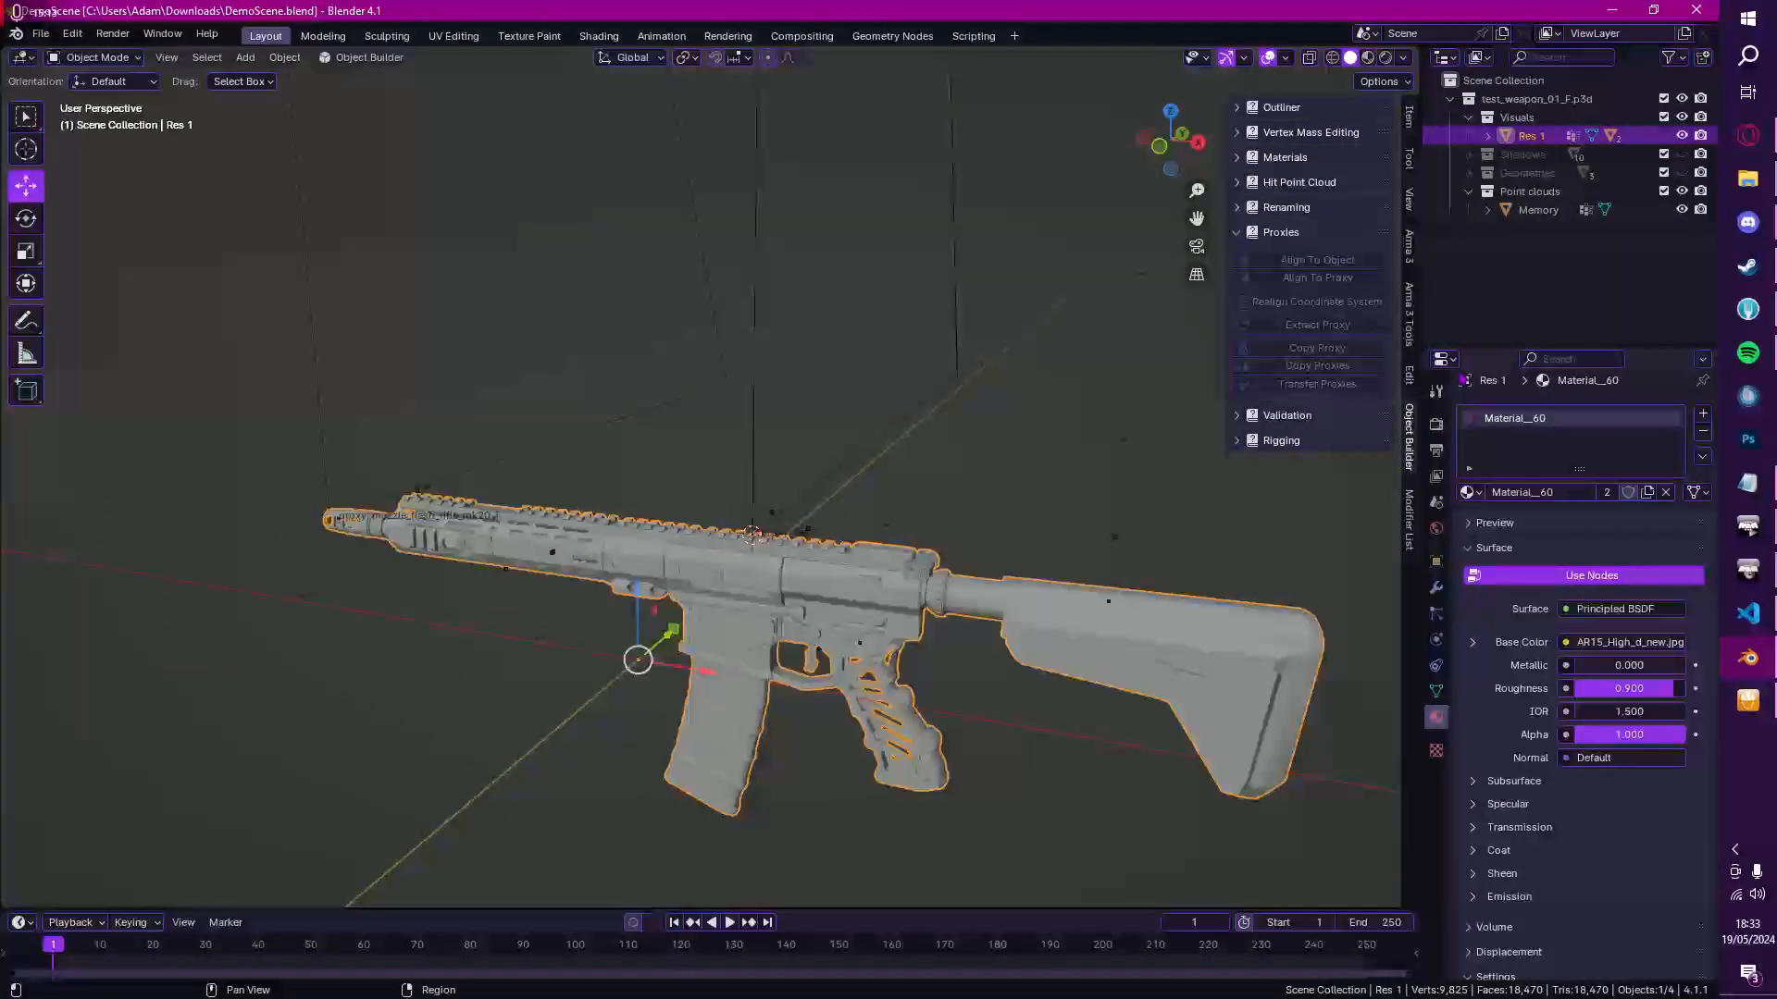
double_click(1530, 414)
text(camo)
key(Return)
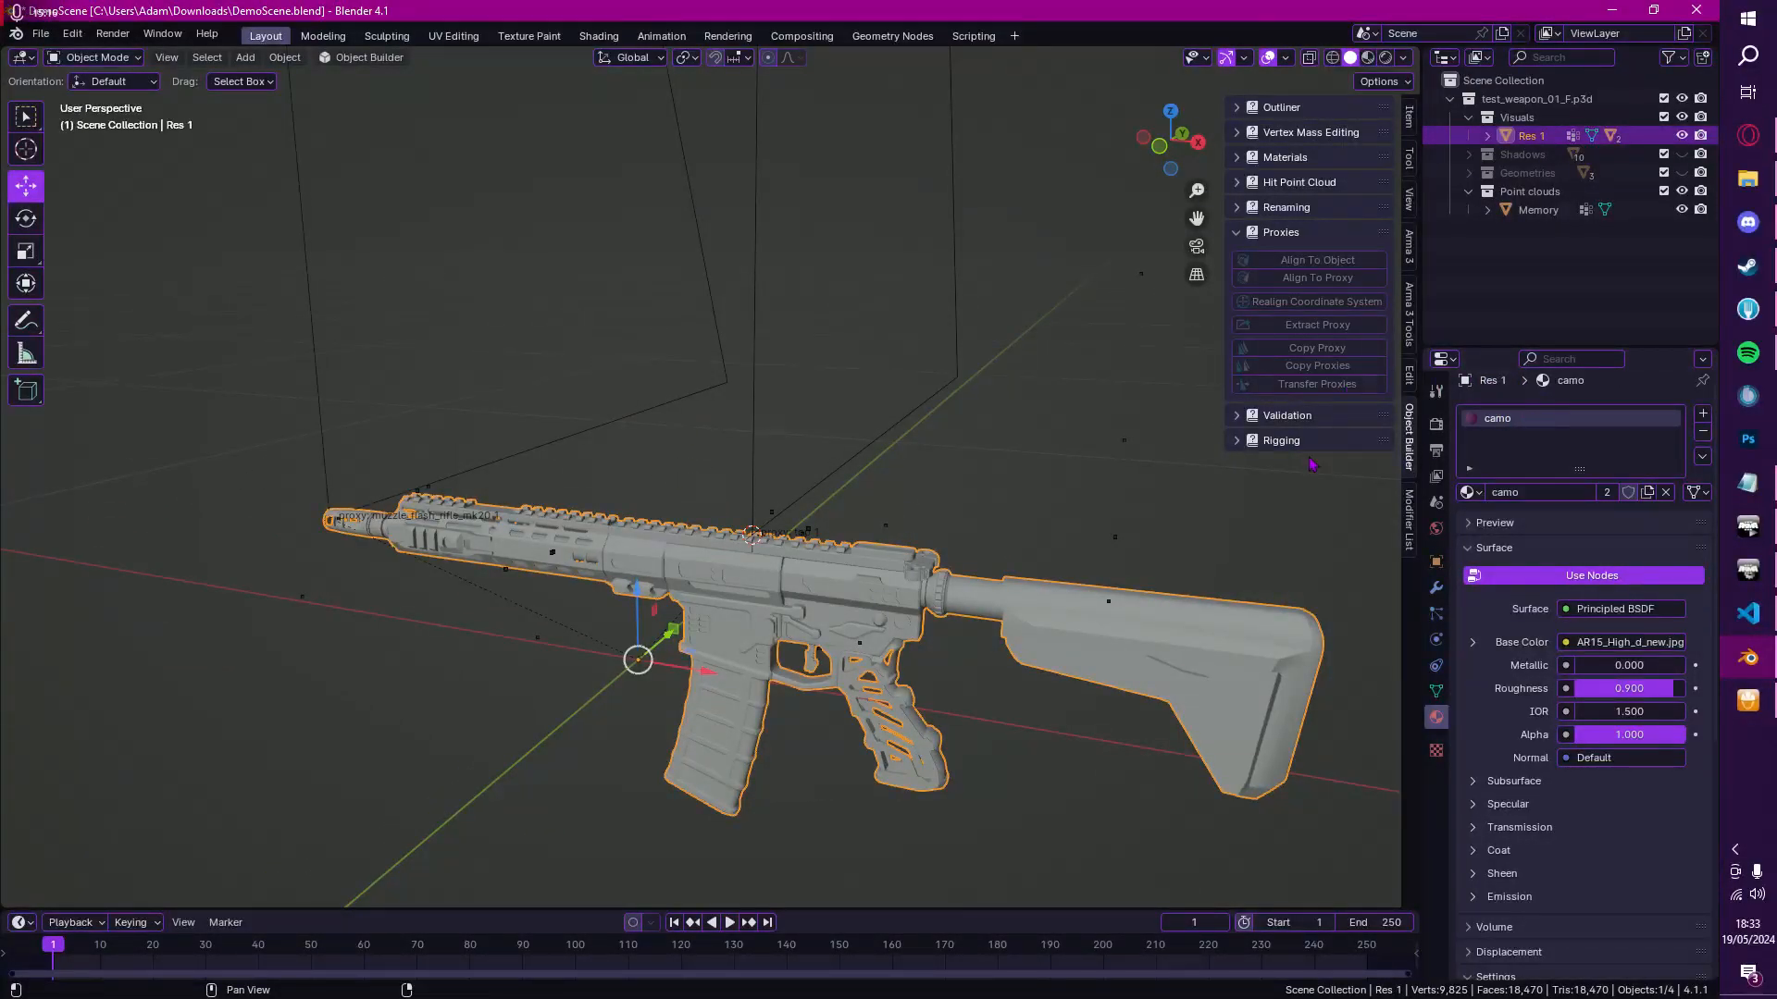
Step: Compare the camo vertex group with the camo material and view the material's Object Builder properties
click(1436, 692)
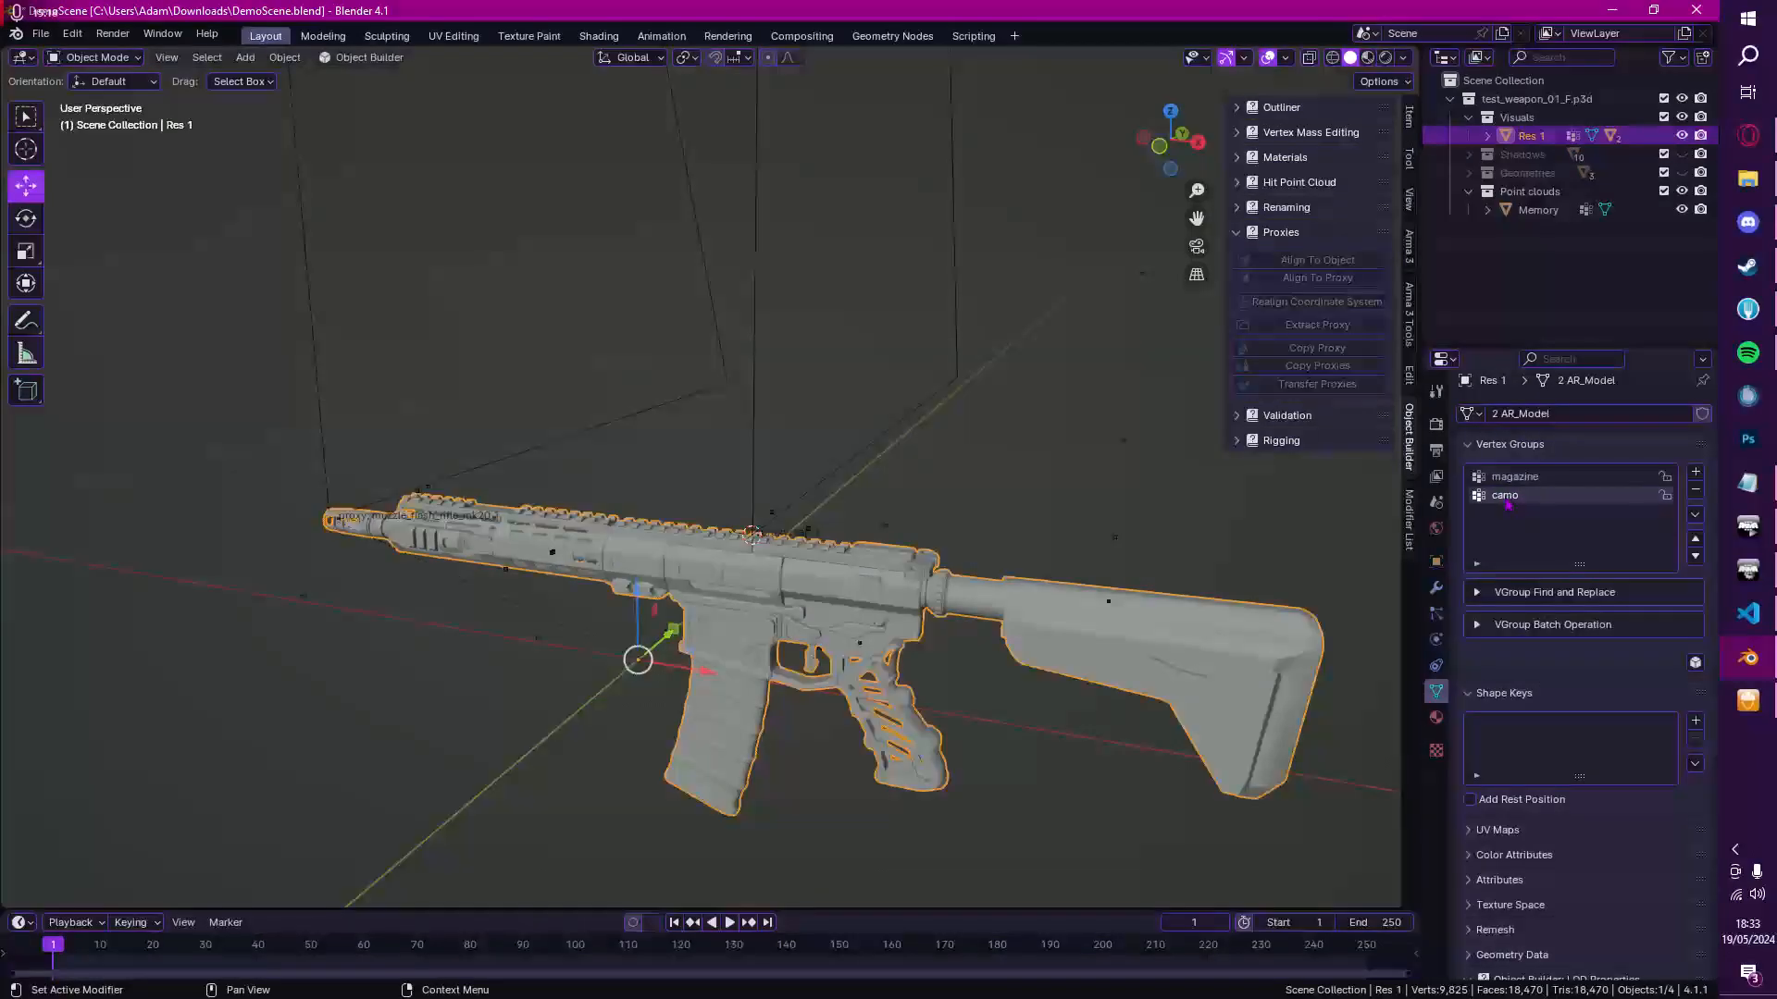
click(1436, 717)
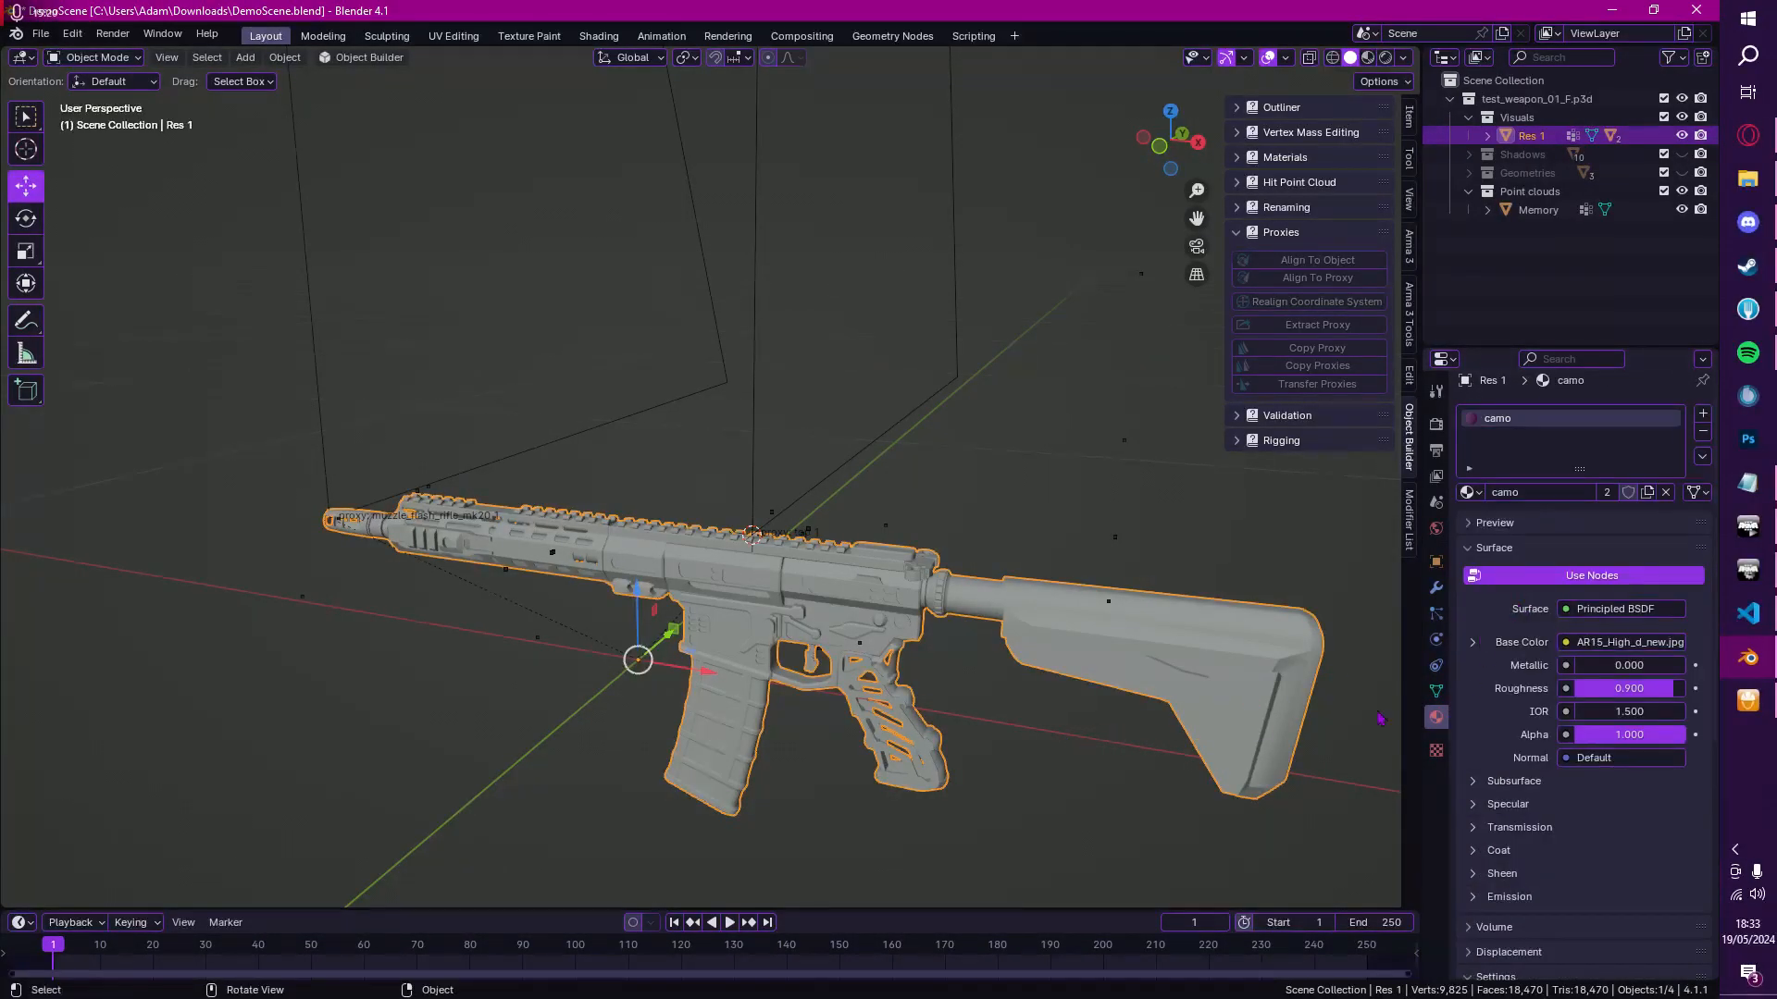
scroll(1522, 536, down, 8)
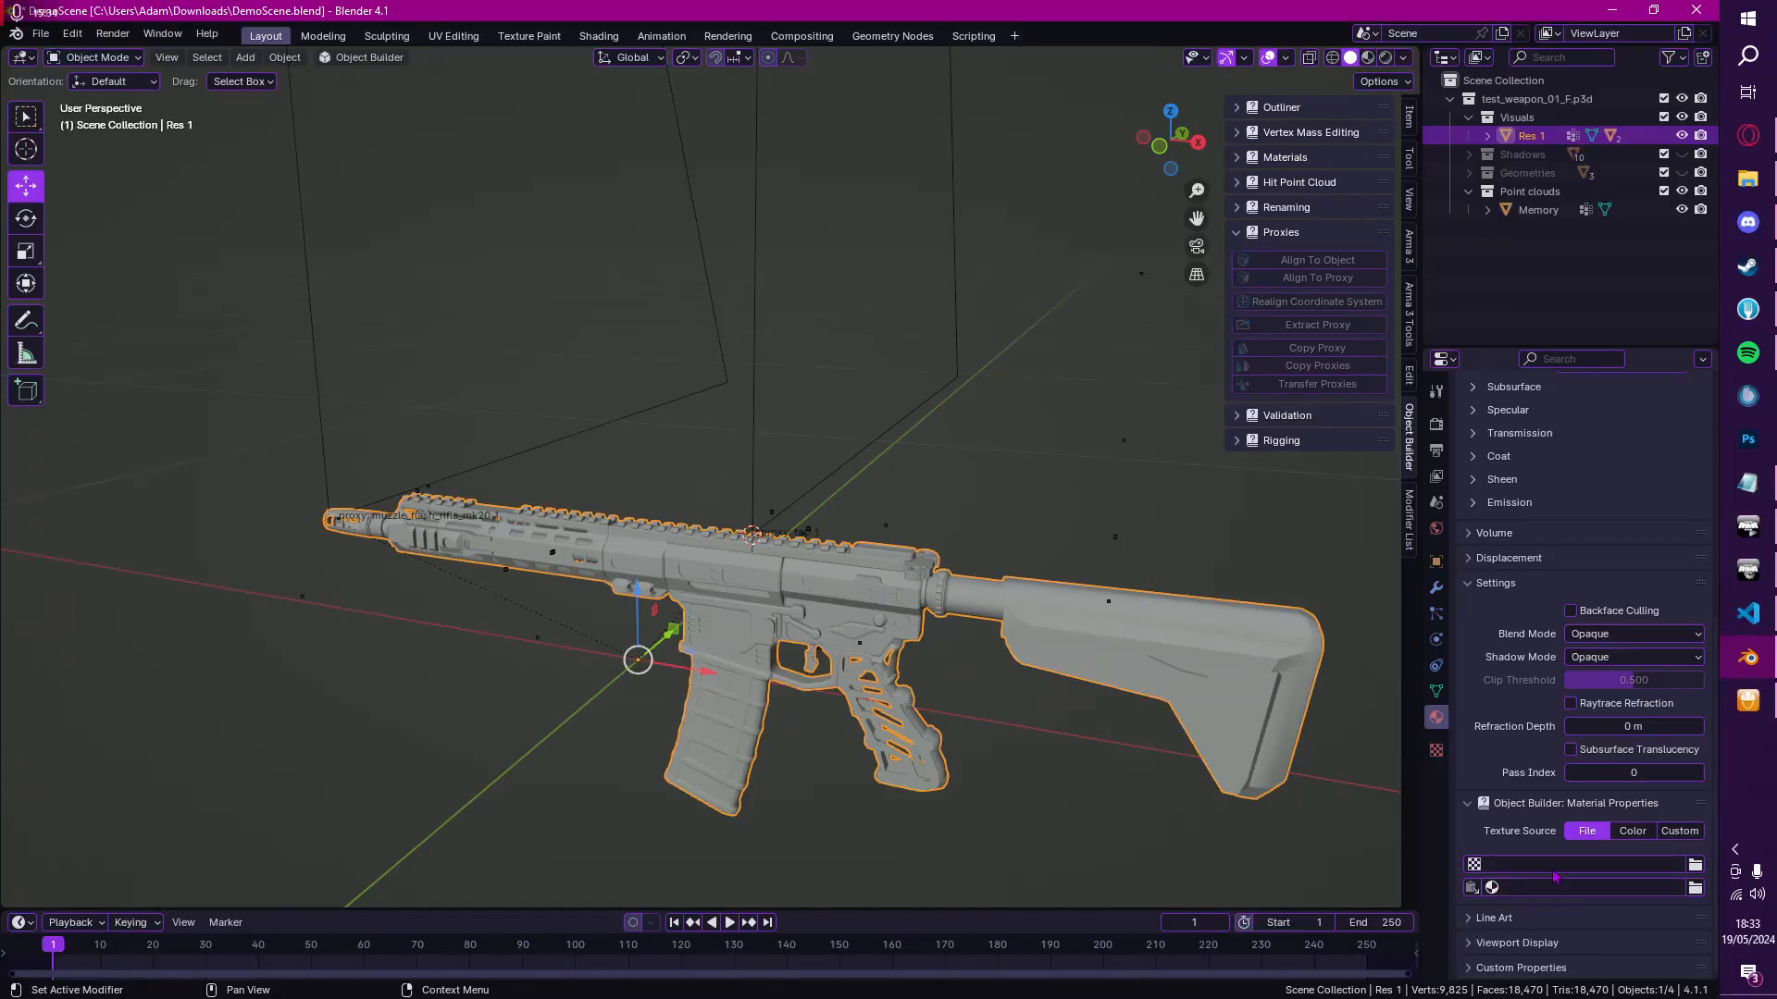
Step: Set the camo material's Object Builder texture source to Color, choose a darker green as its colour, and save the file
click(1641, 832)
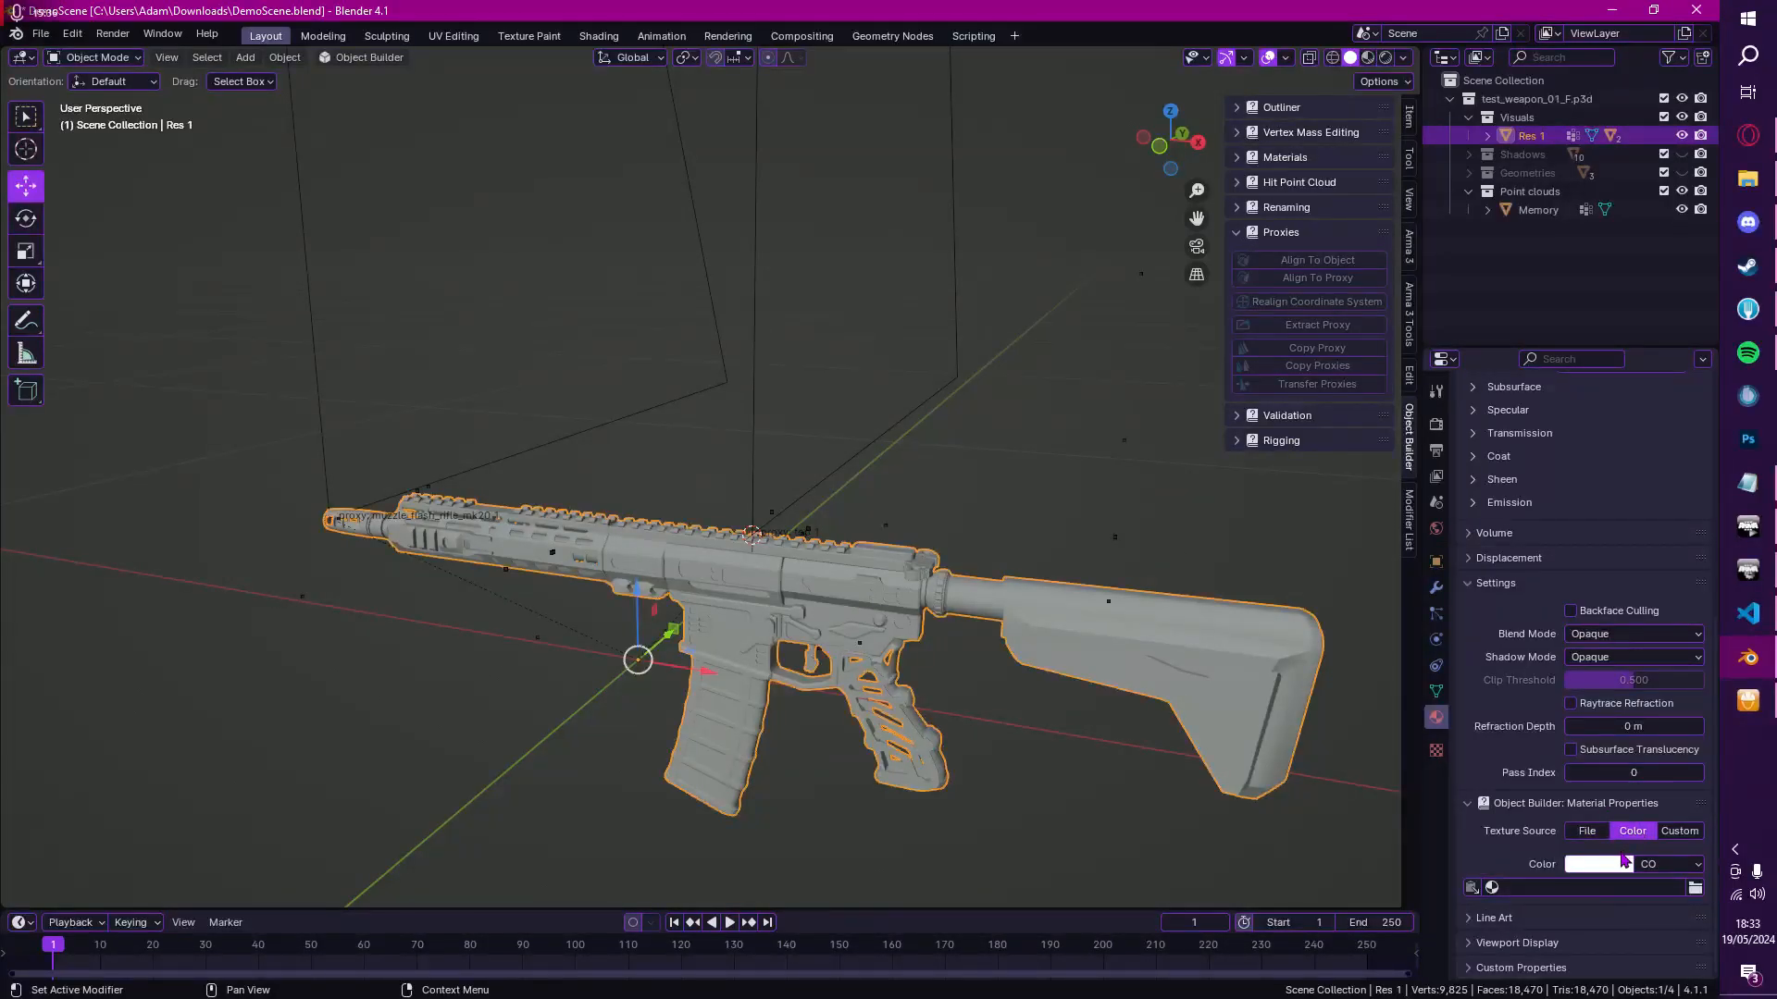
click(1601, 865)
mouse_move(1510, 670)
mouse_down()
mouse_move(1508, 650)
mouse_move(1448, 662)
mouse_move(1453, 616)
mouse_up()
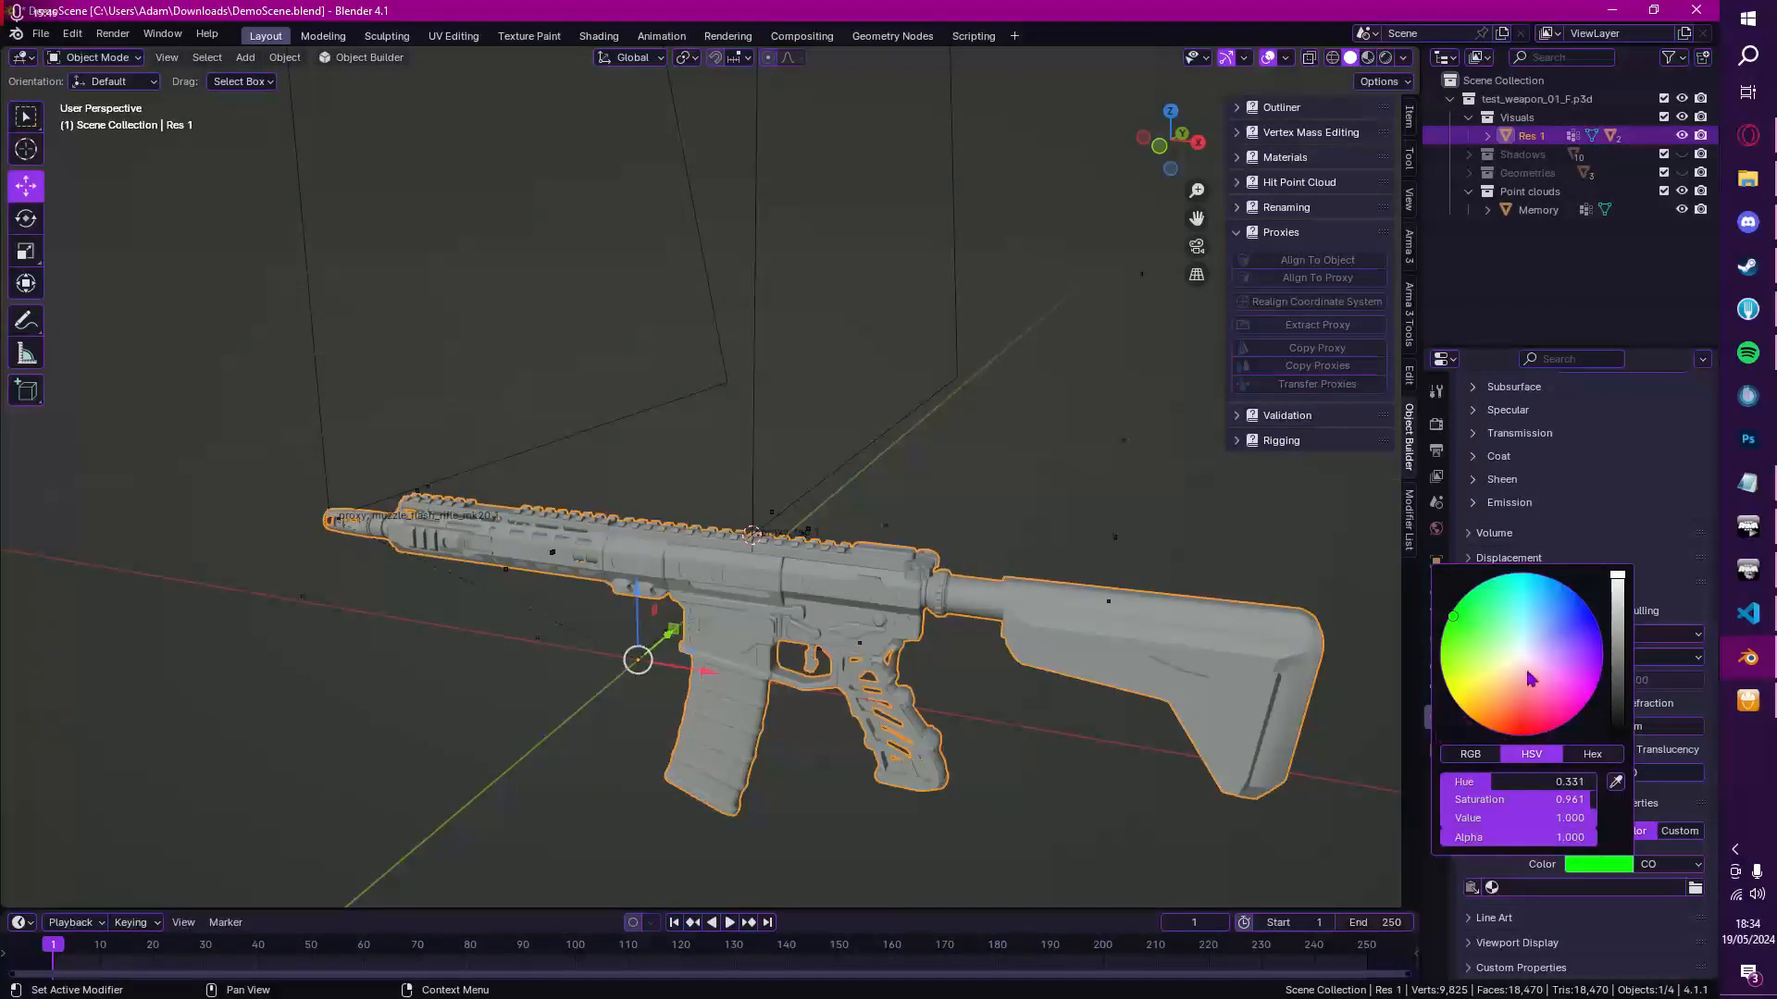
mouse_move(1614, 613)
mouse_down()
mouse_move(1617, 593)
mouse_move(1618, 639)
mouse_up()
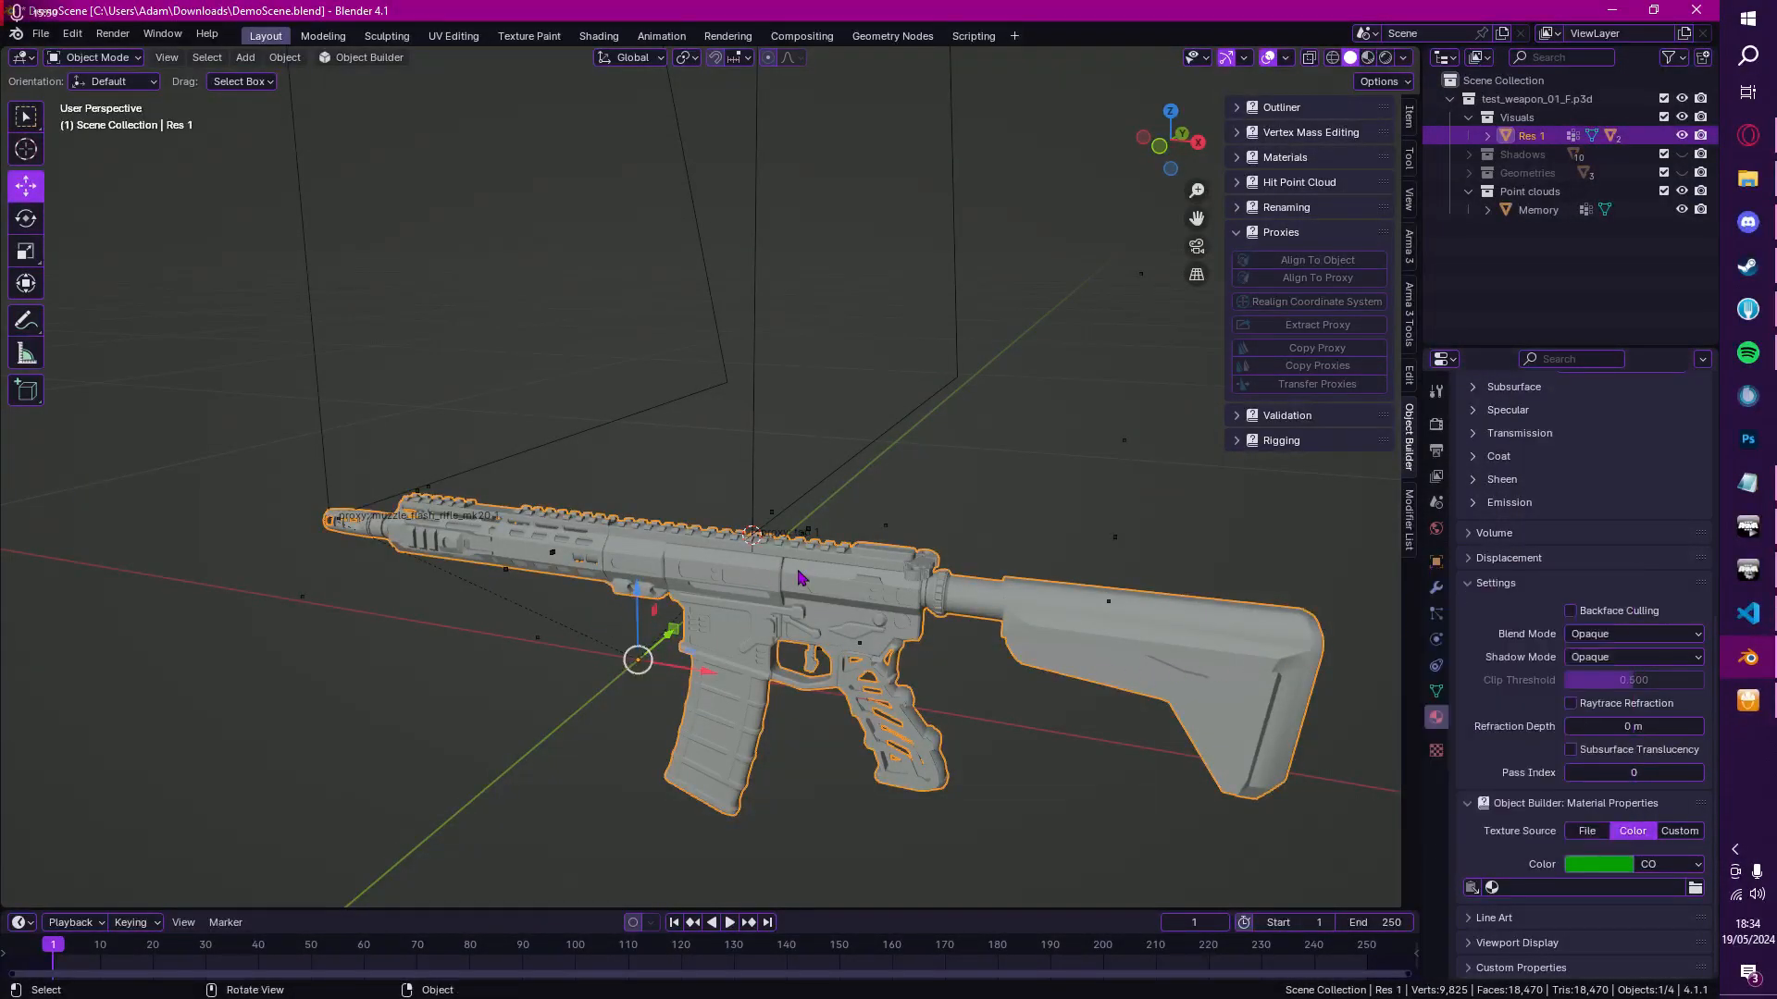
middle_drag(798, 579, 757, 577)
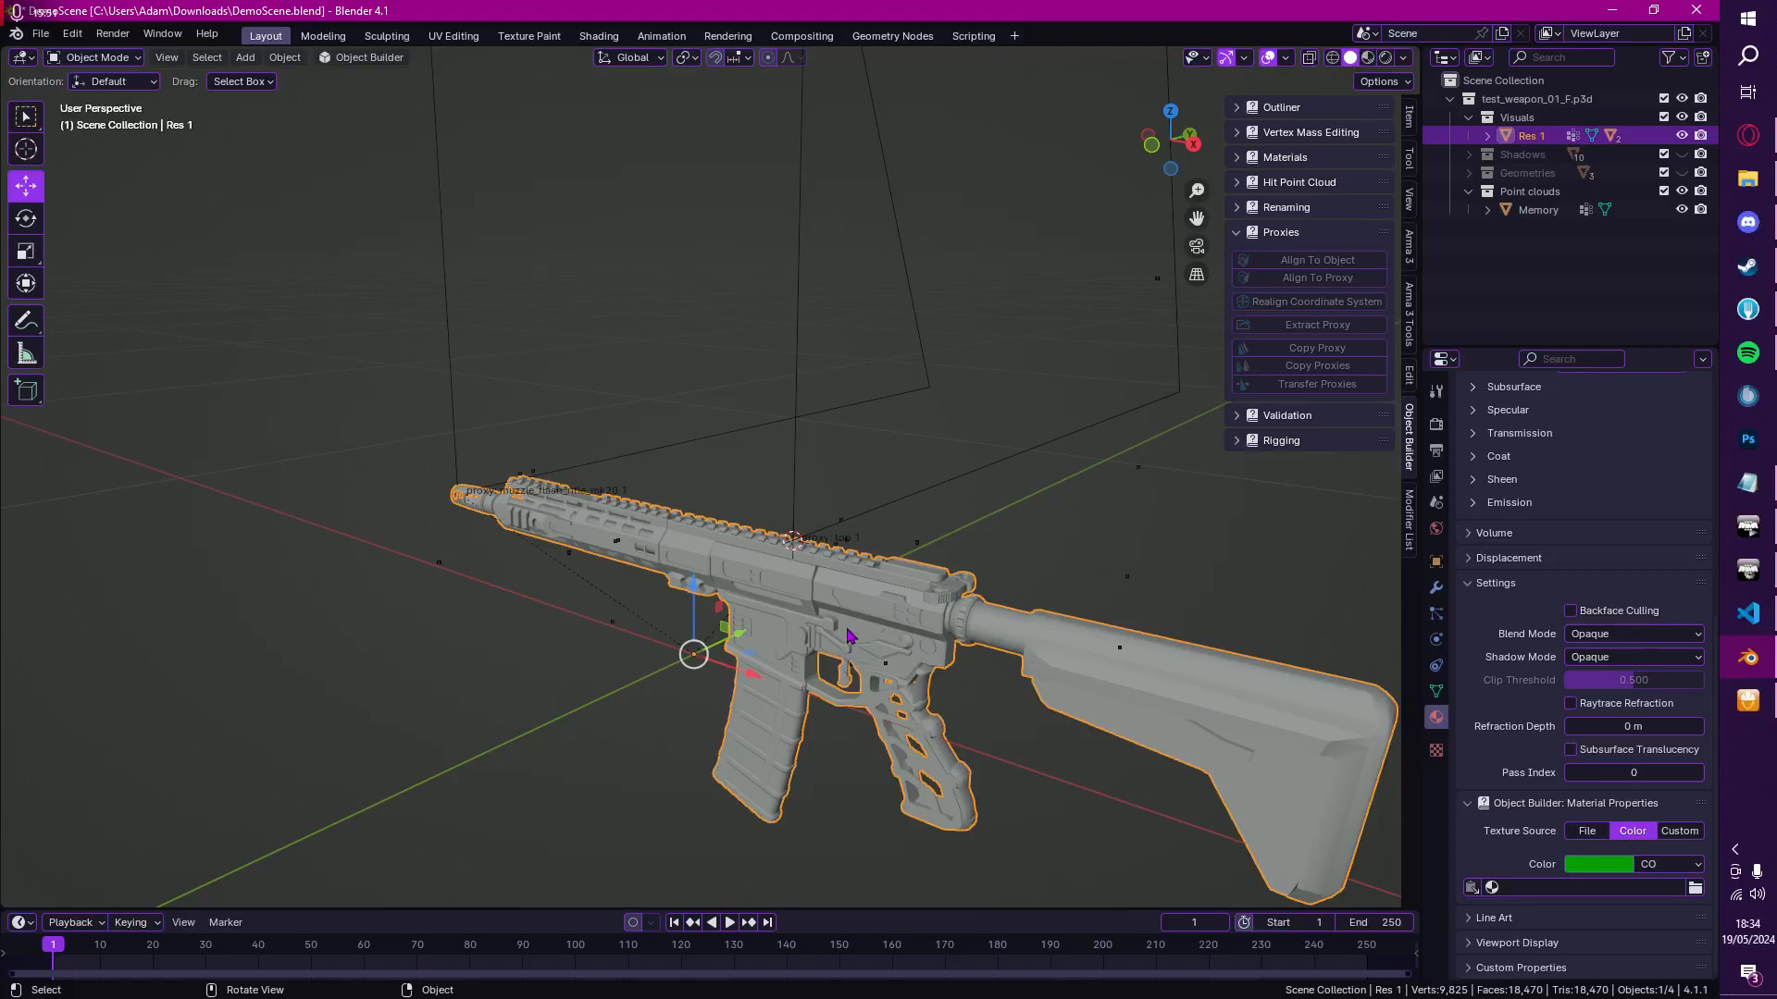
middle_drag(853, 635, 830, 610)
key(ctrl+s)
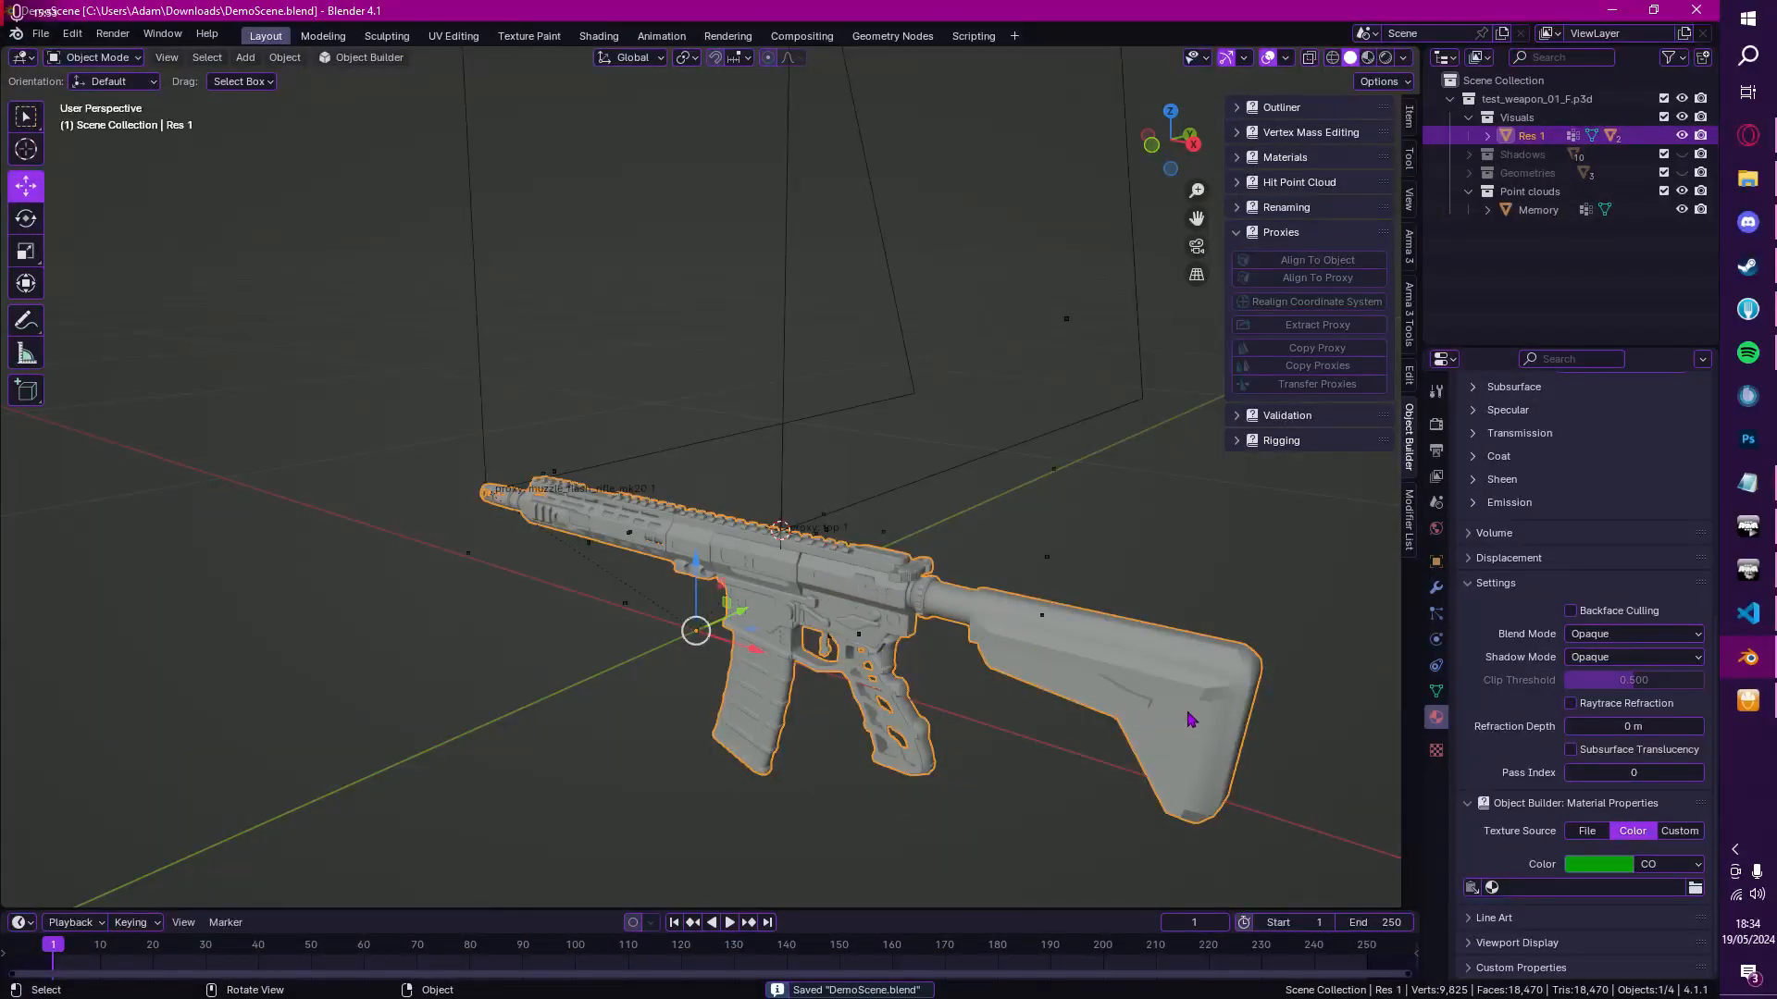
scroll(1527, 647, up, 5)
scroll(1619, 787, down, 5)
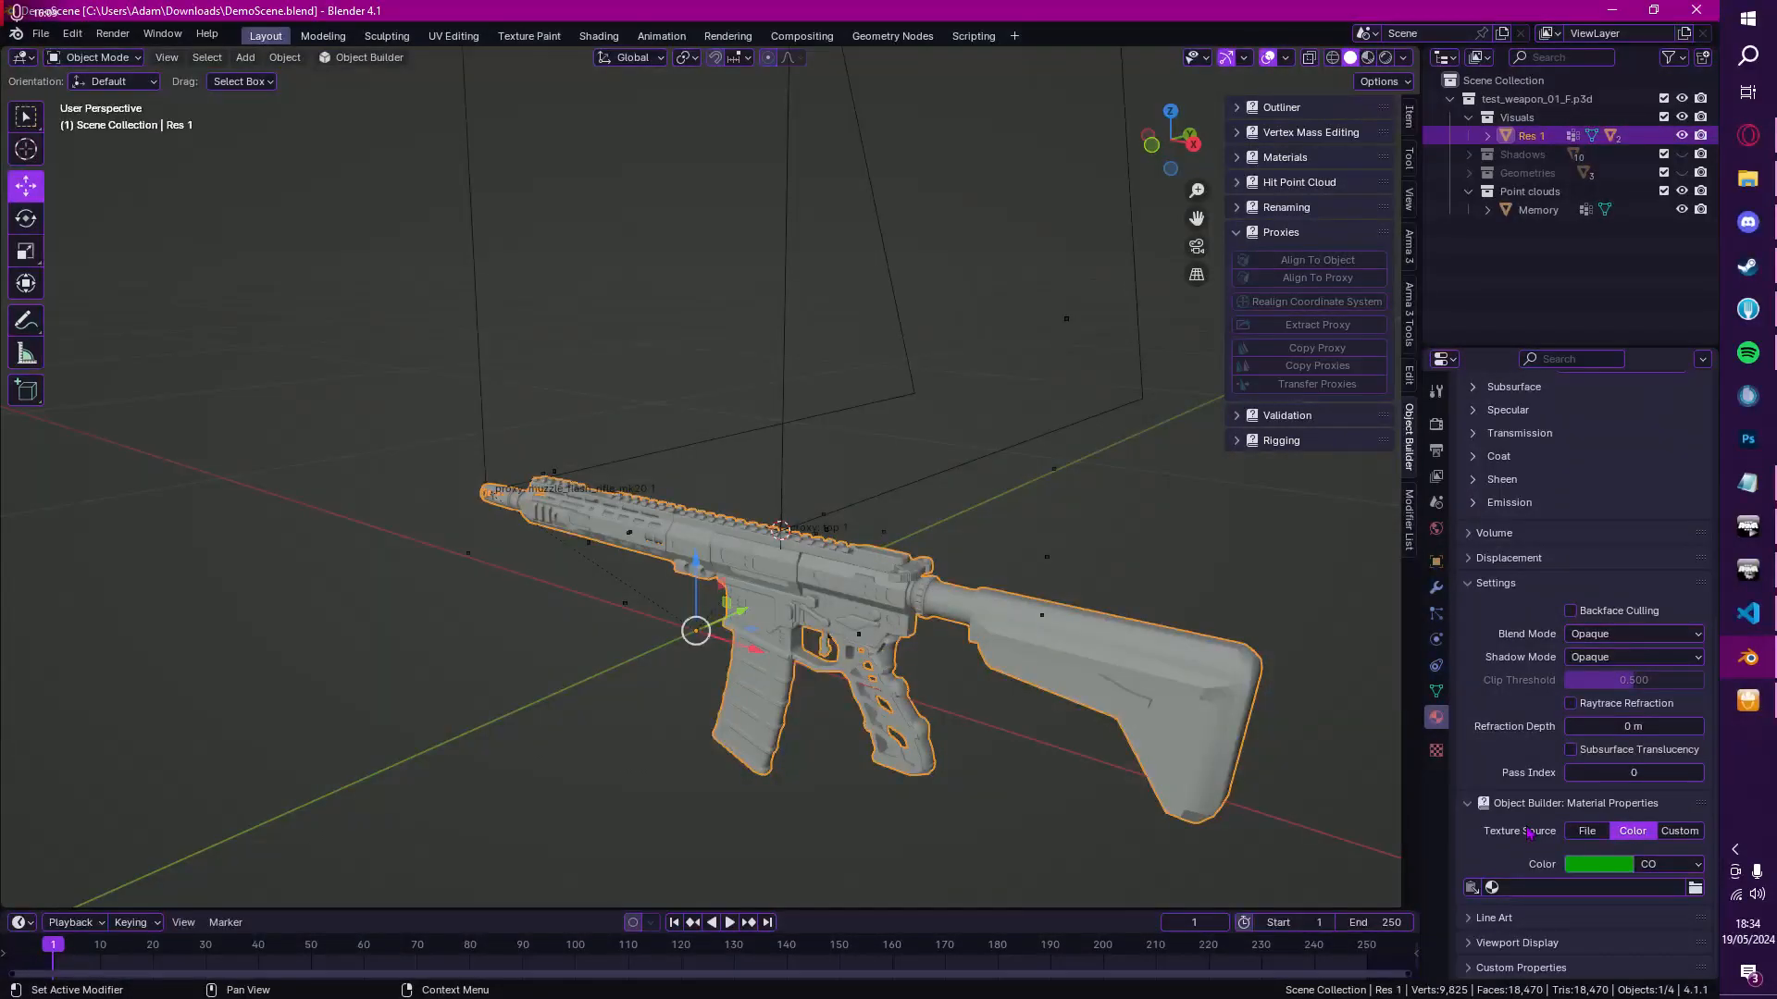
Step: Select the muzzle flash proxy and the top proxy in turn to check them on the rifle
click(476, 387)
click(782, 368)
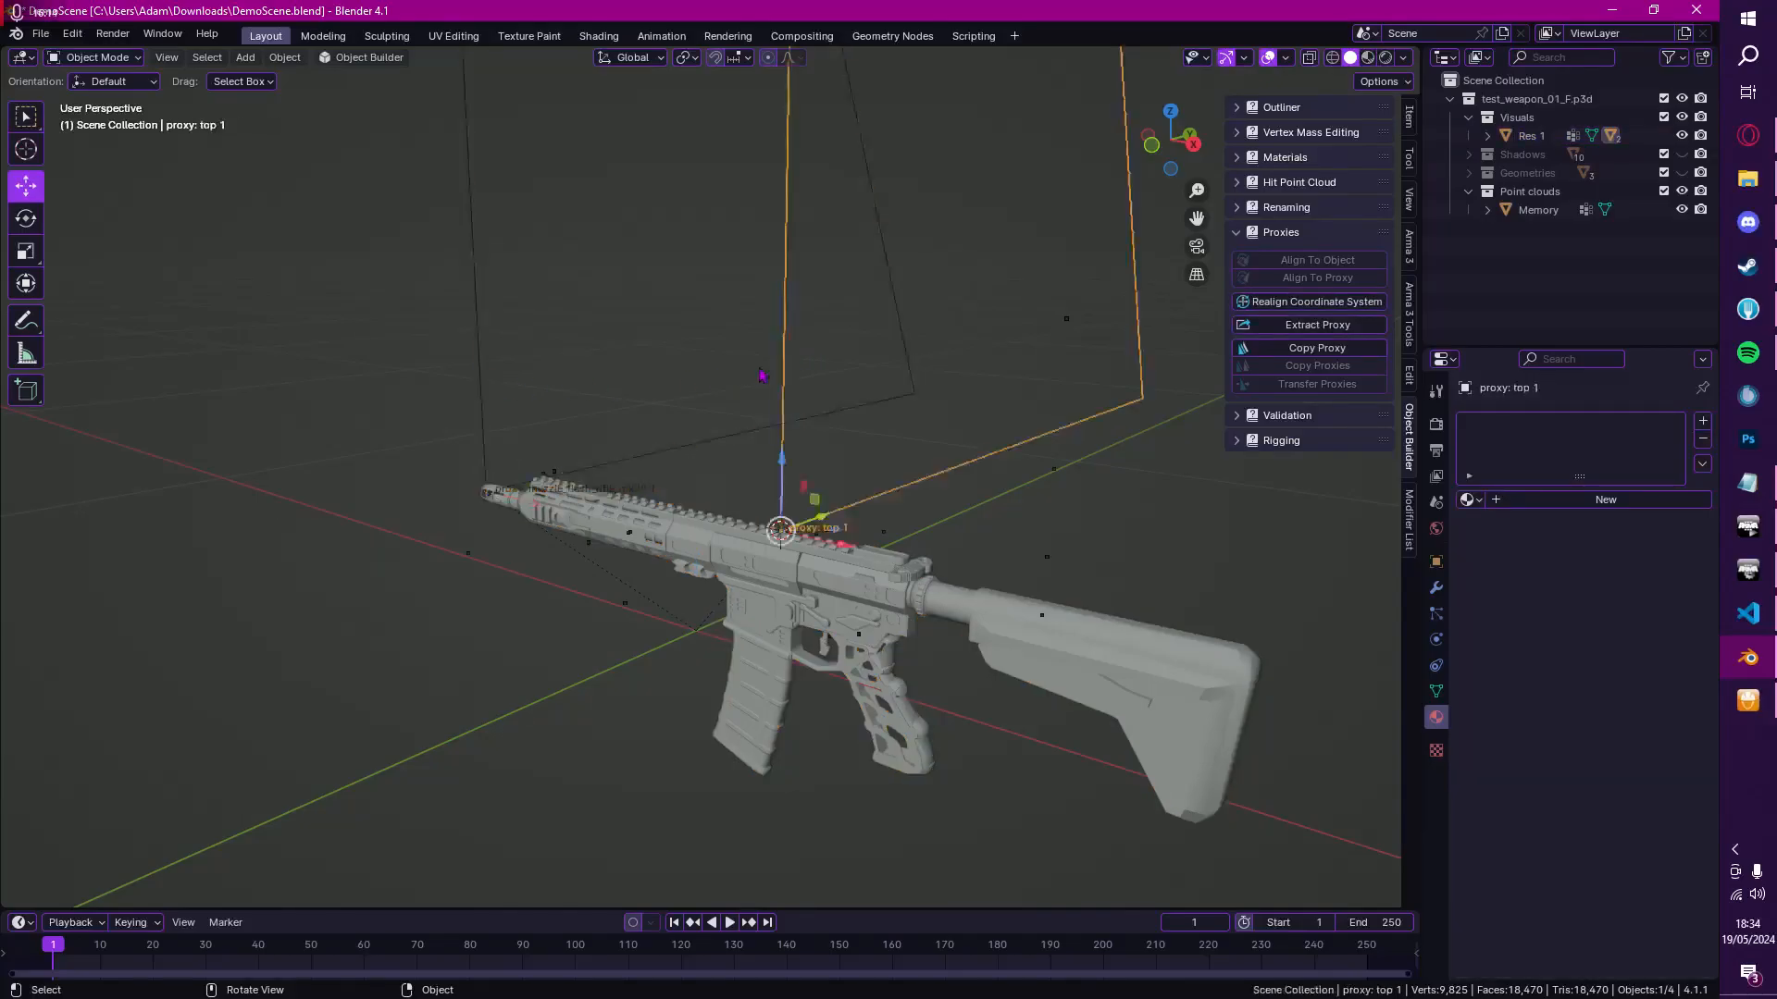
click(494, 393)
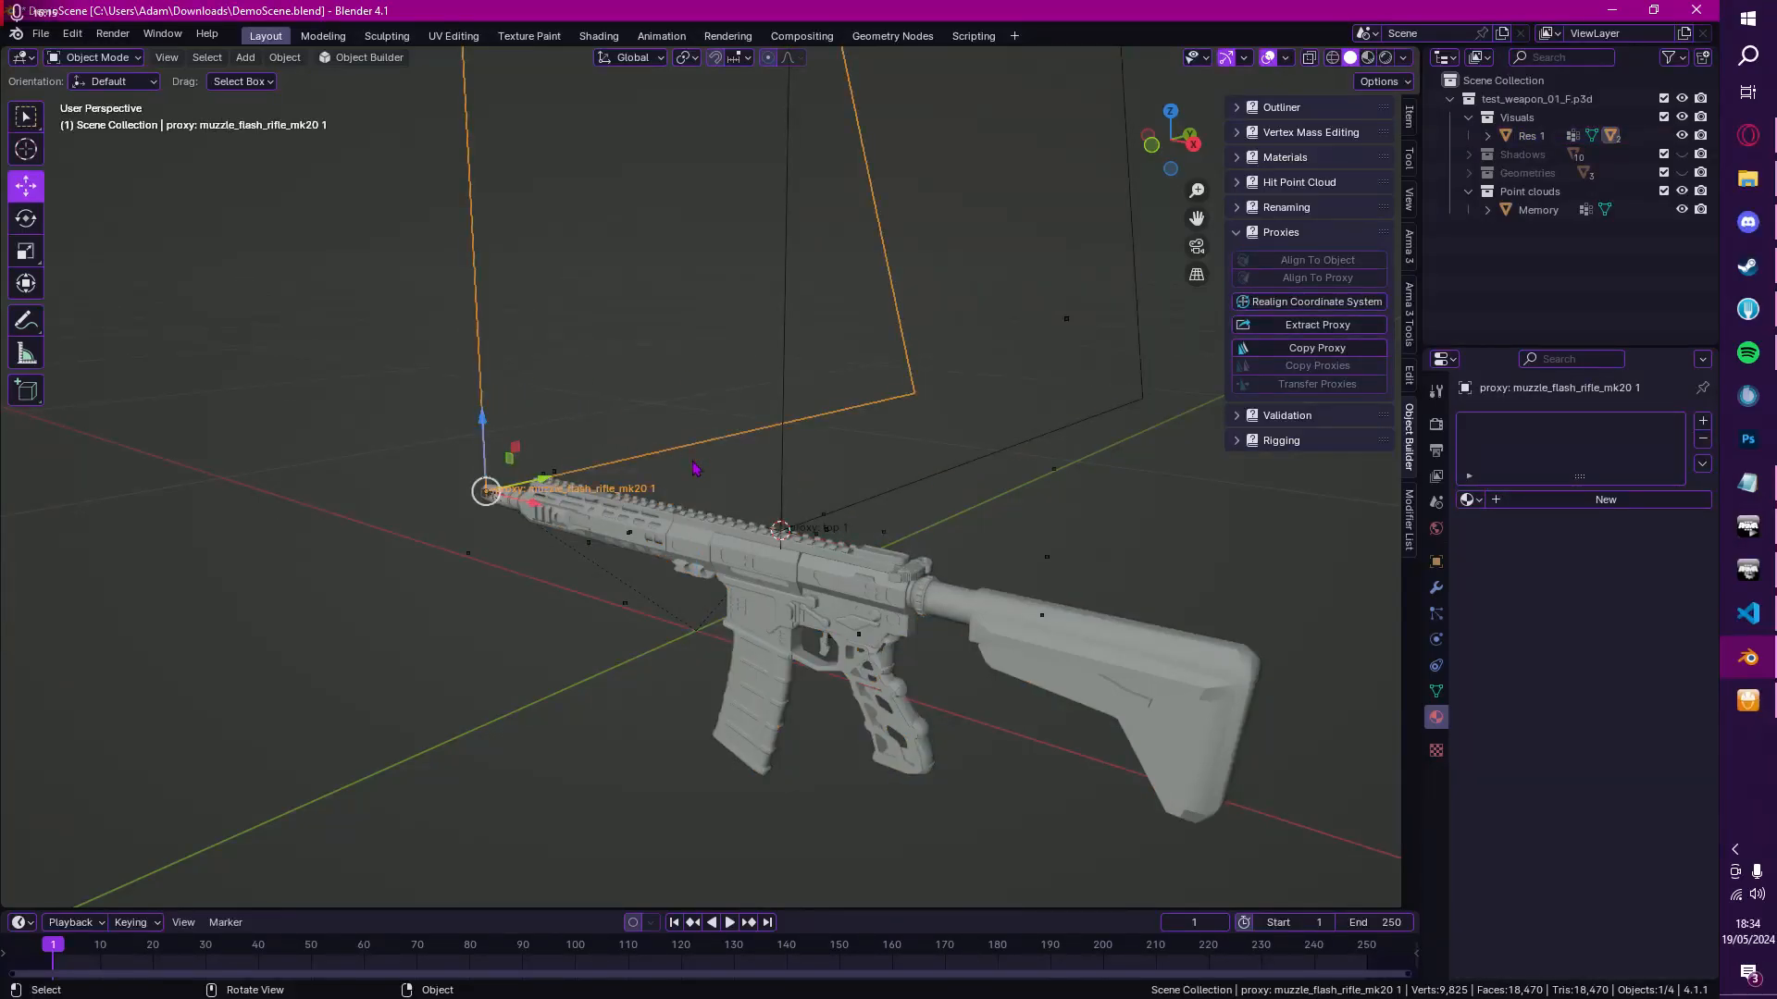
middle_drag(767, 555, 750, 557)
Step: Apply the object transform to the Res 1 rifle mesh and save the file
click(759, 561)
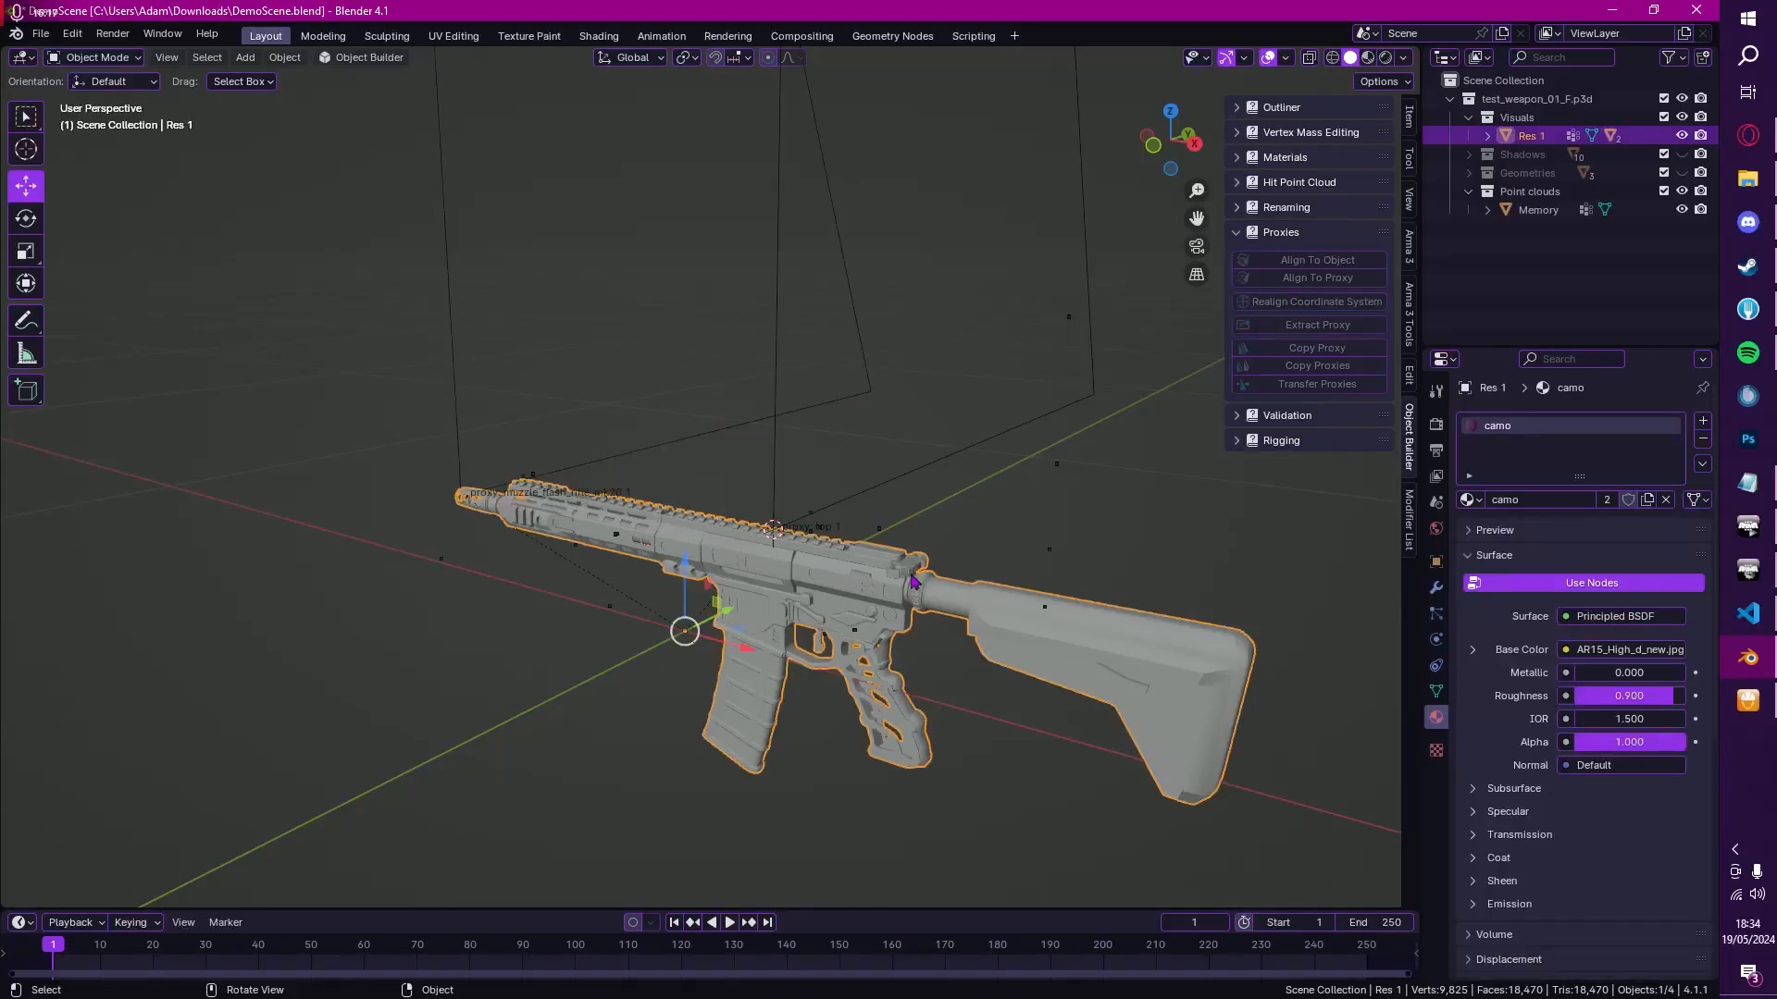
key(ctrl+a)
click(662, 579)
middle_drag(680, 593, 799, 520)
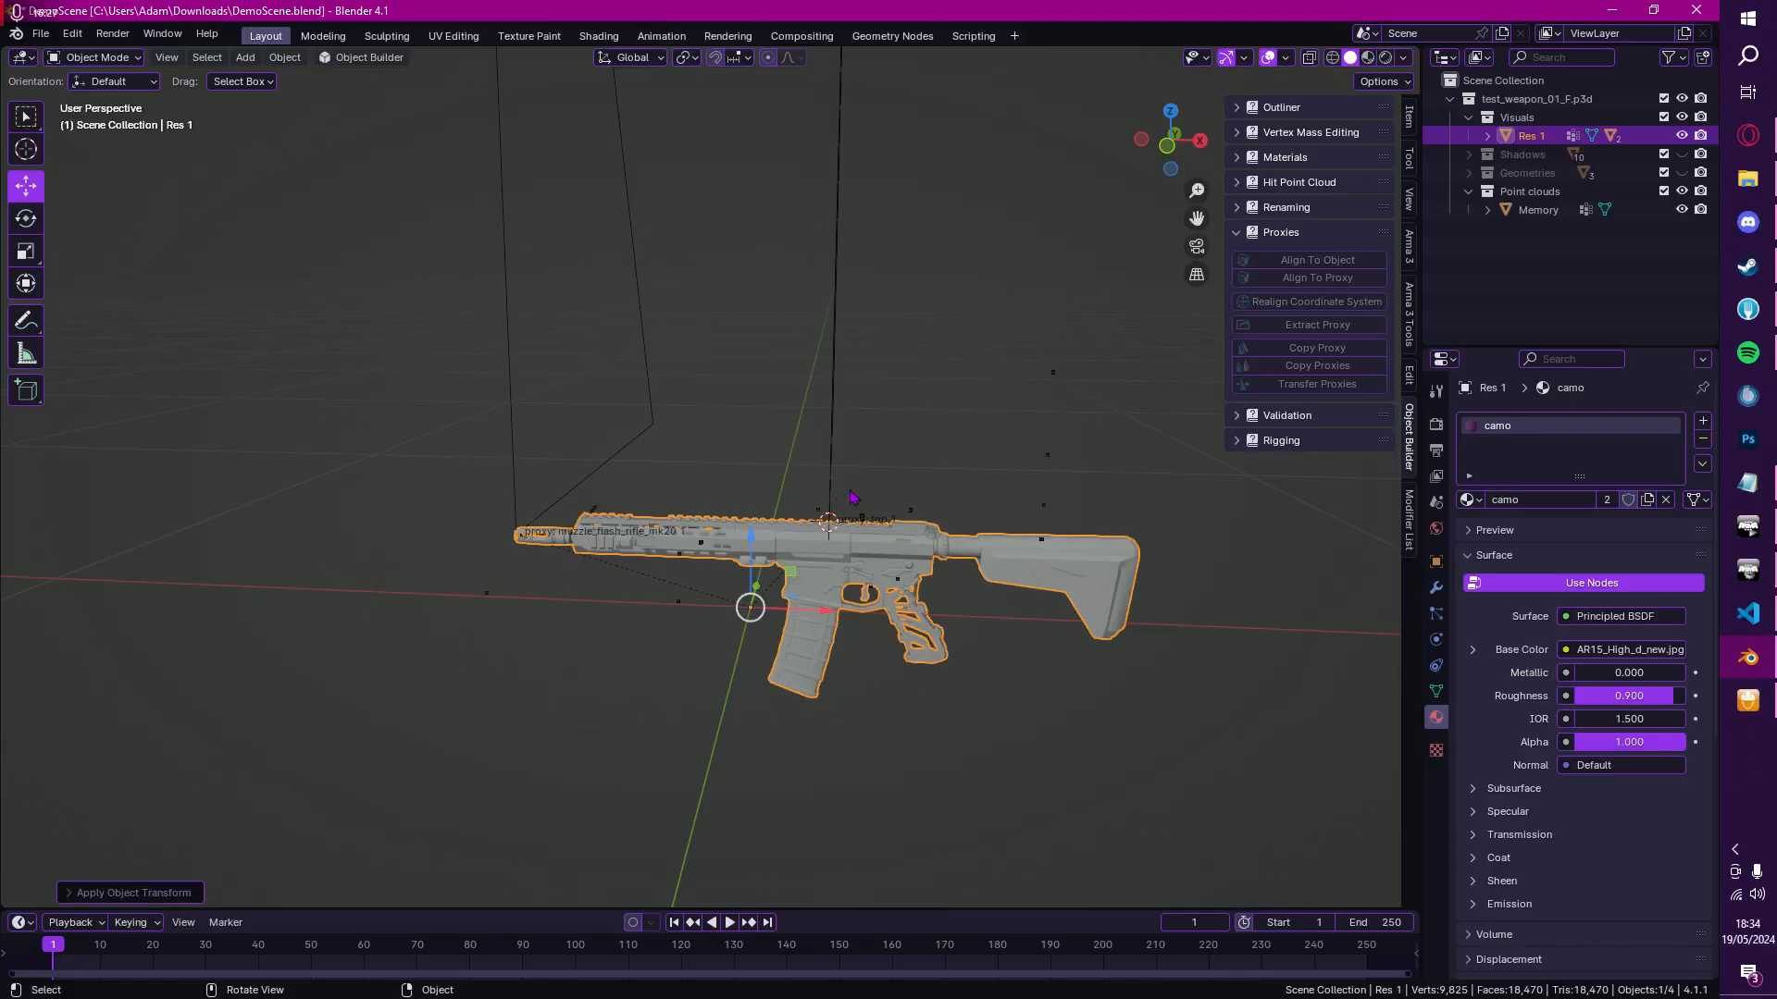
key(ctrl+s)
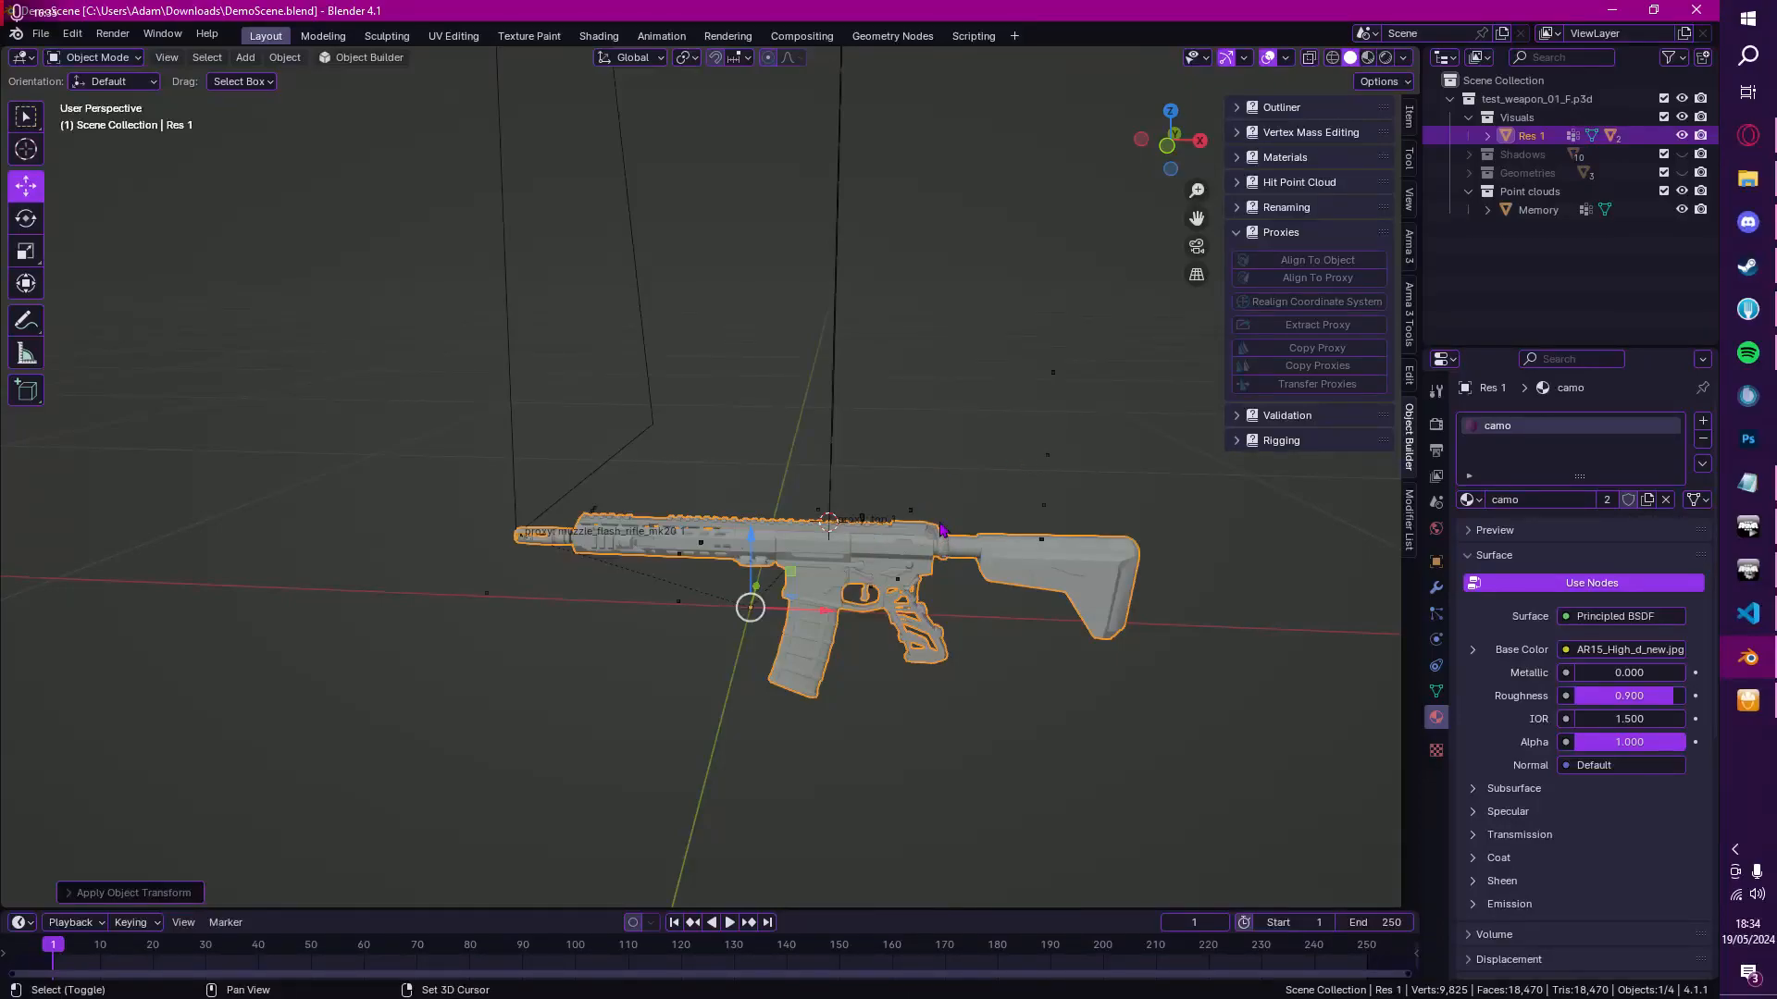
Step: Duplicate the Res 1 rifle mesh in place and rename the copy View Pilot
key(shift+d)
right_click(1014, 485)
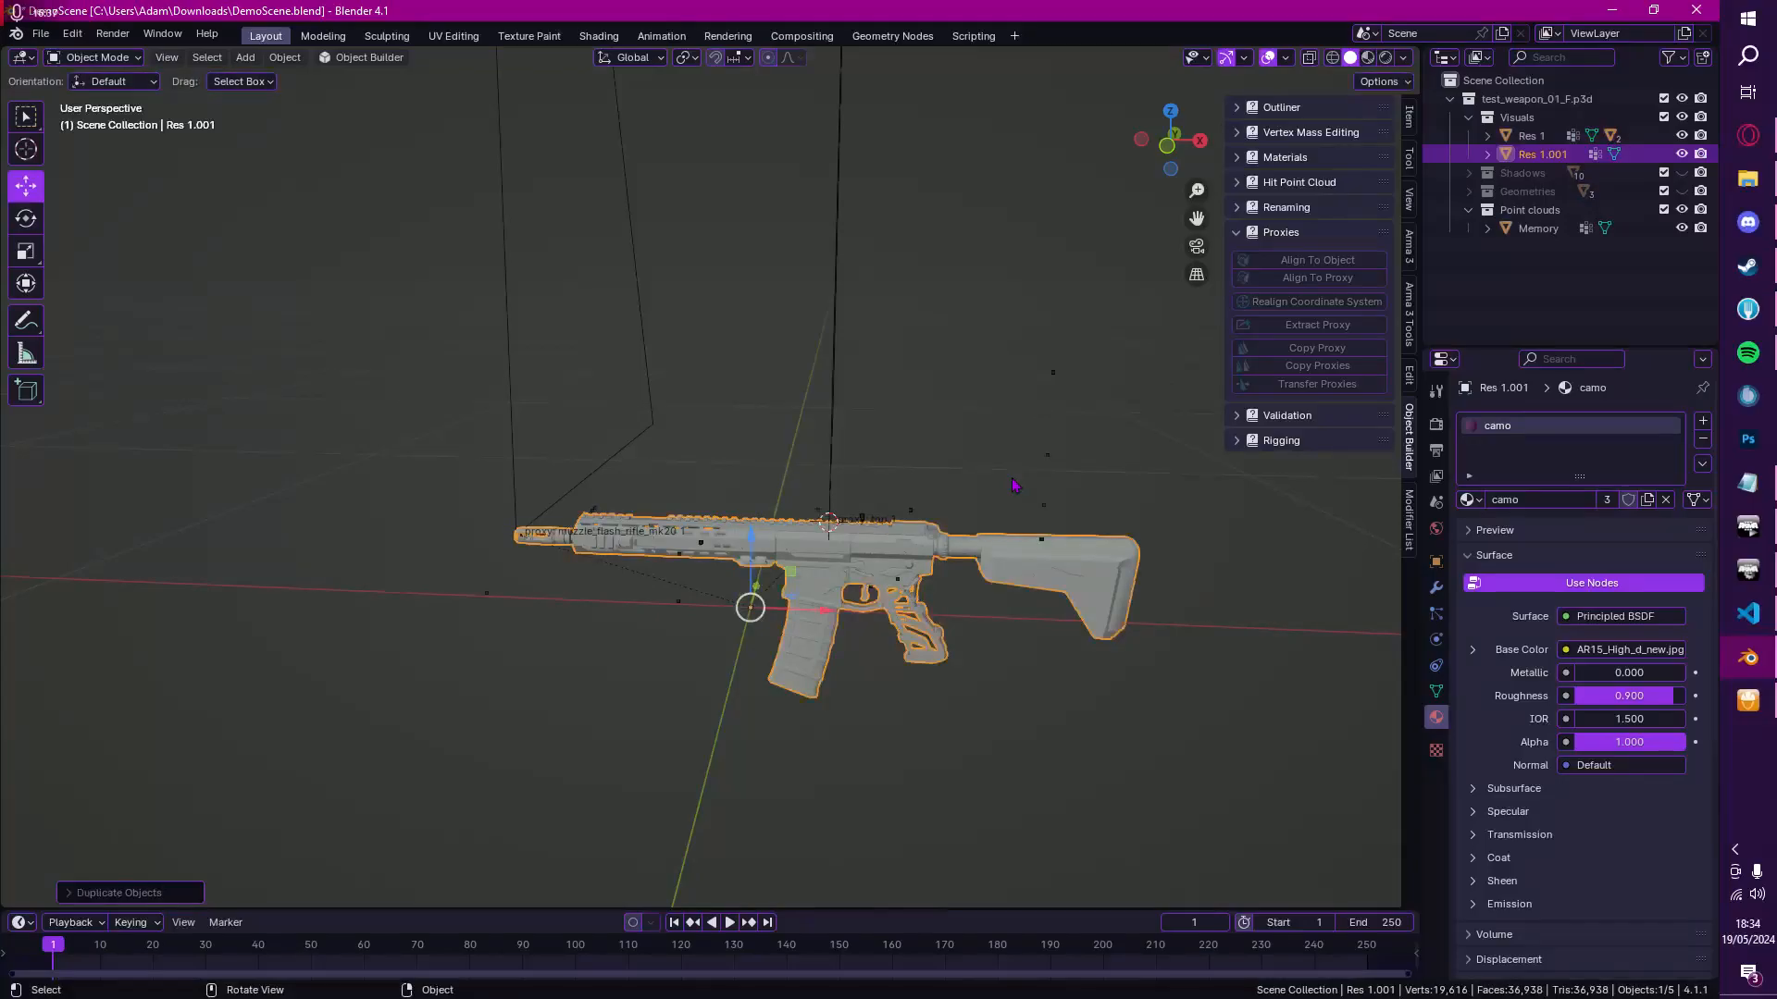
double_click(1562, 156)
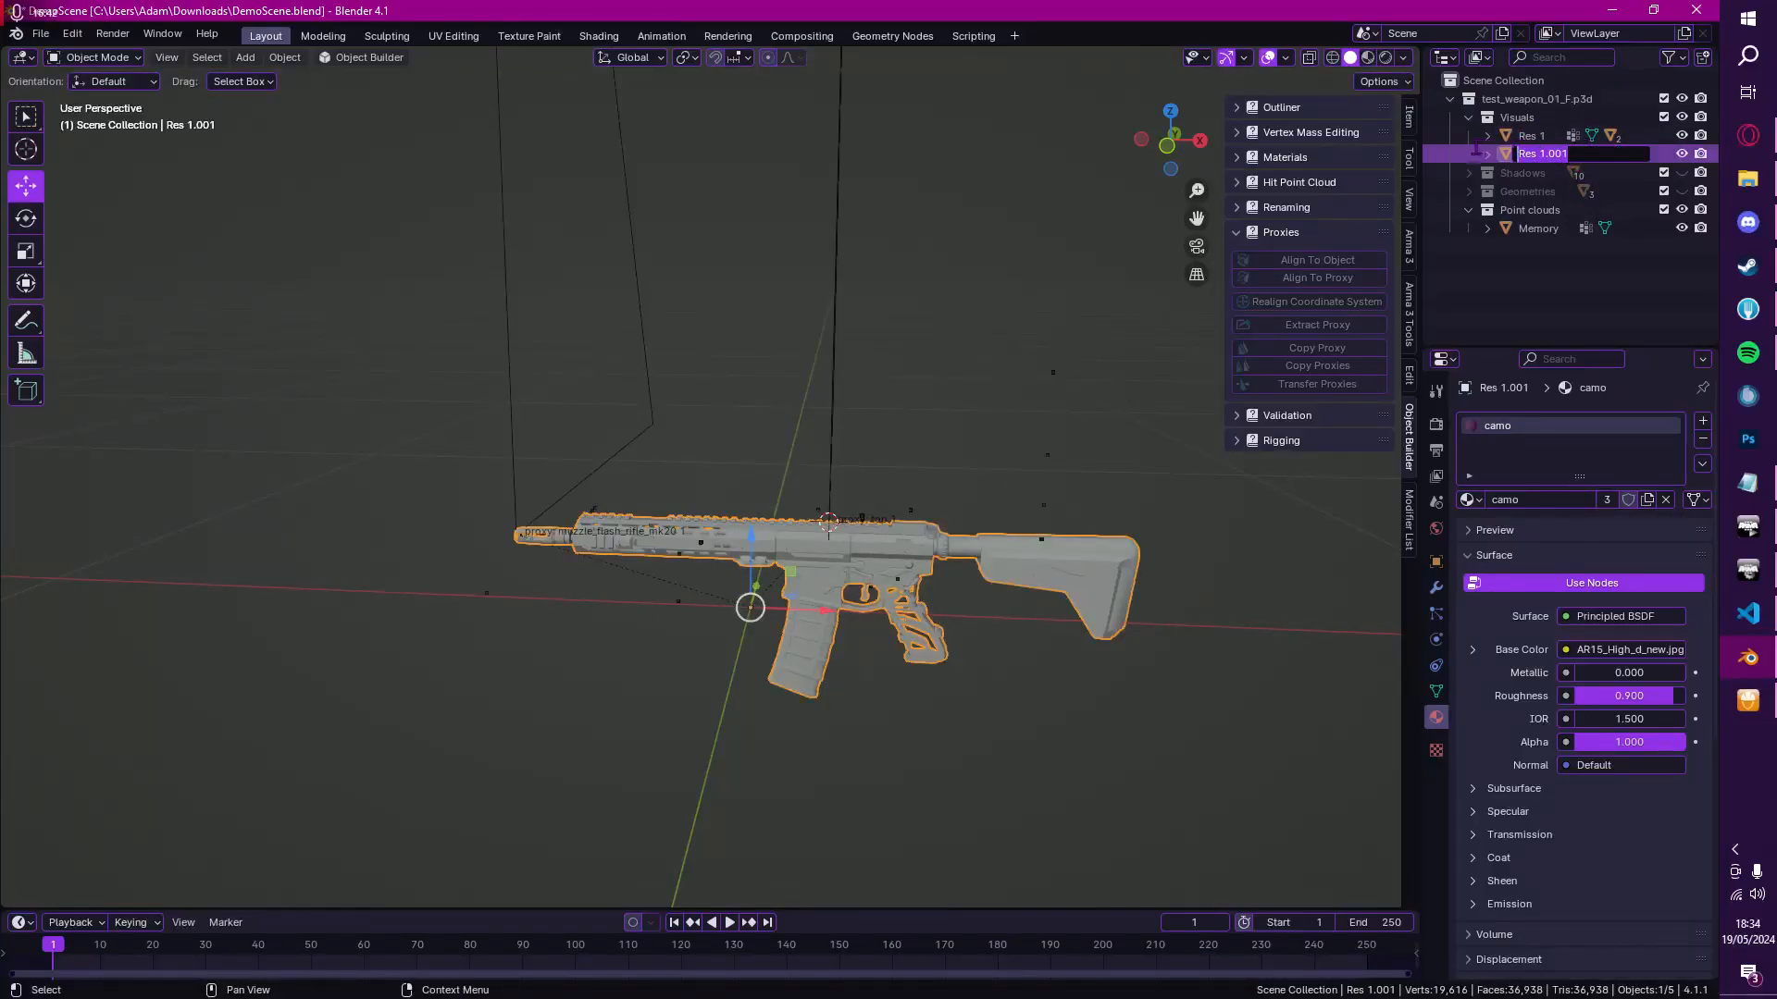
text(View Pilot)
key(Return)
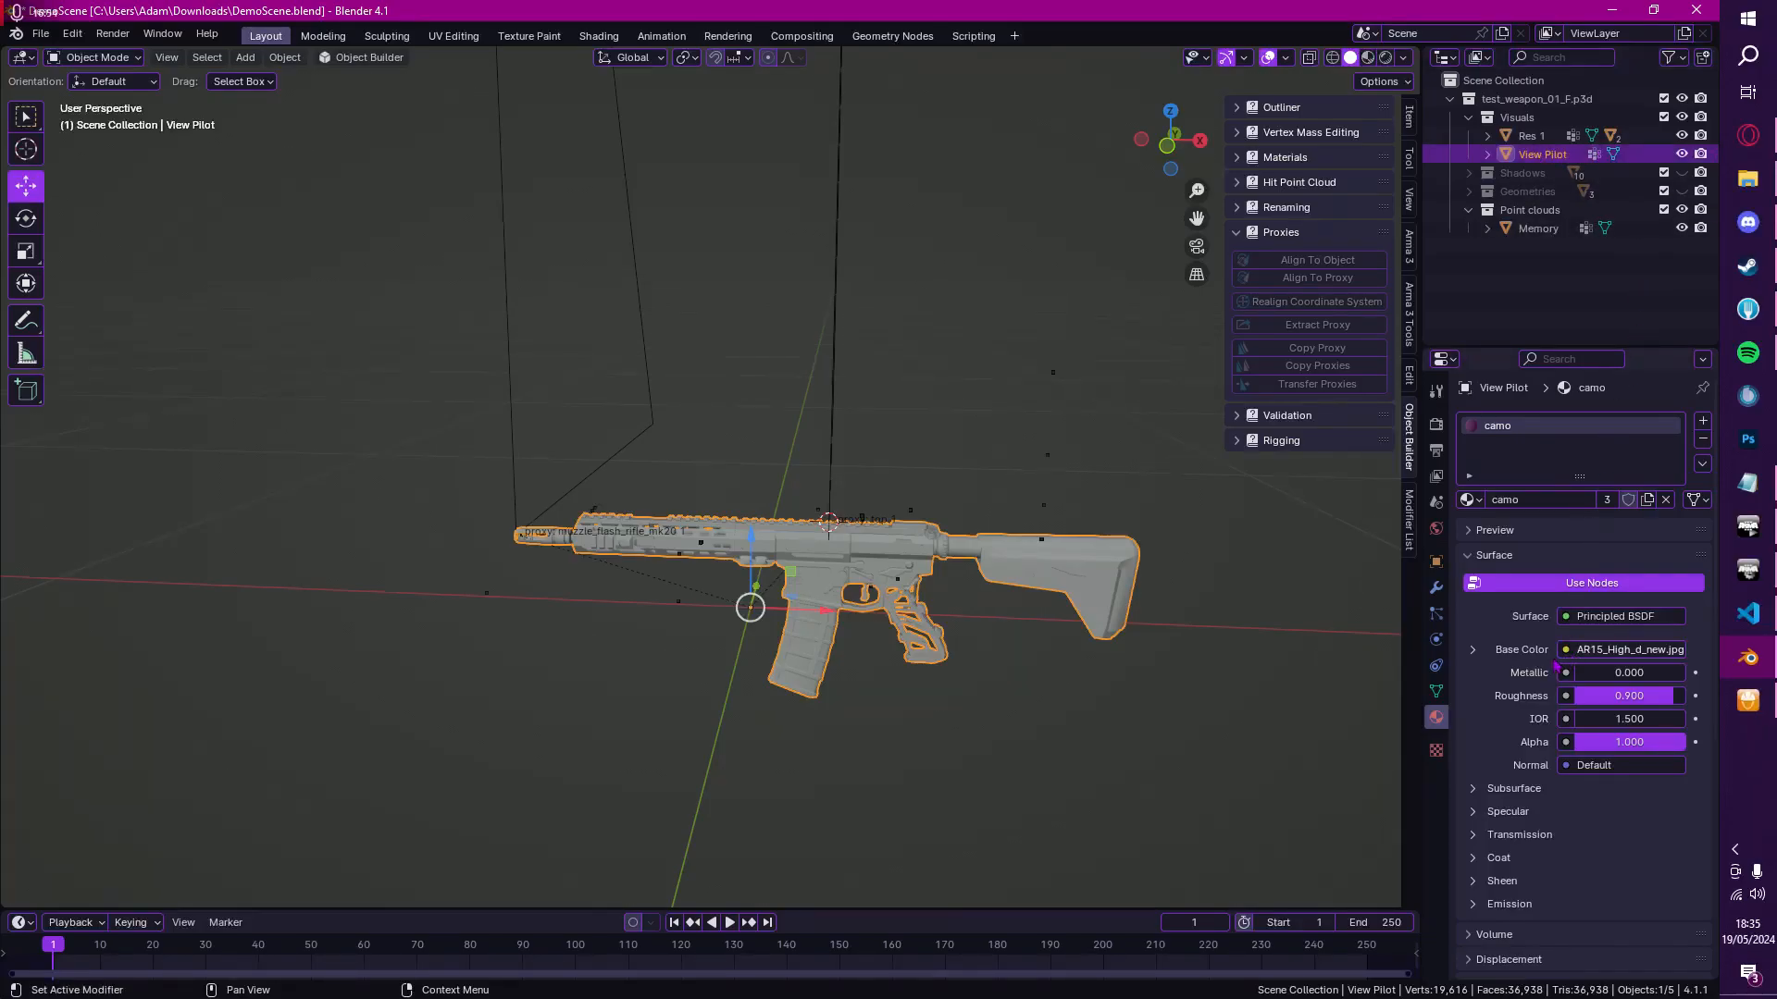
Step: Set the View Pilot mesh's Object Builder LOD type to View - Pilot
scroll(1558, 665, down, 4)
click(1435, 690)
scroll(1585, 559, down, 5)
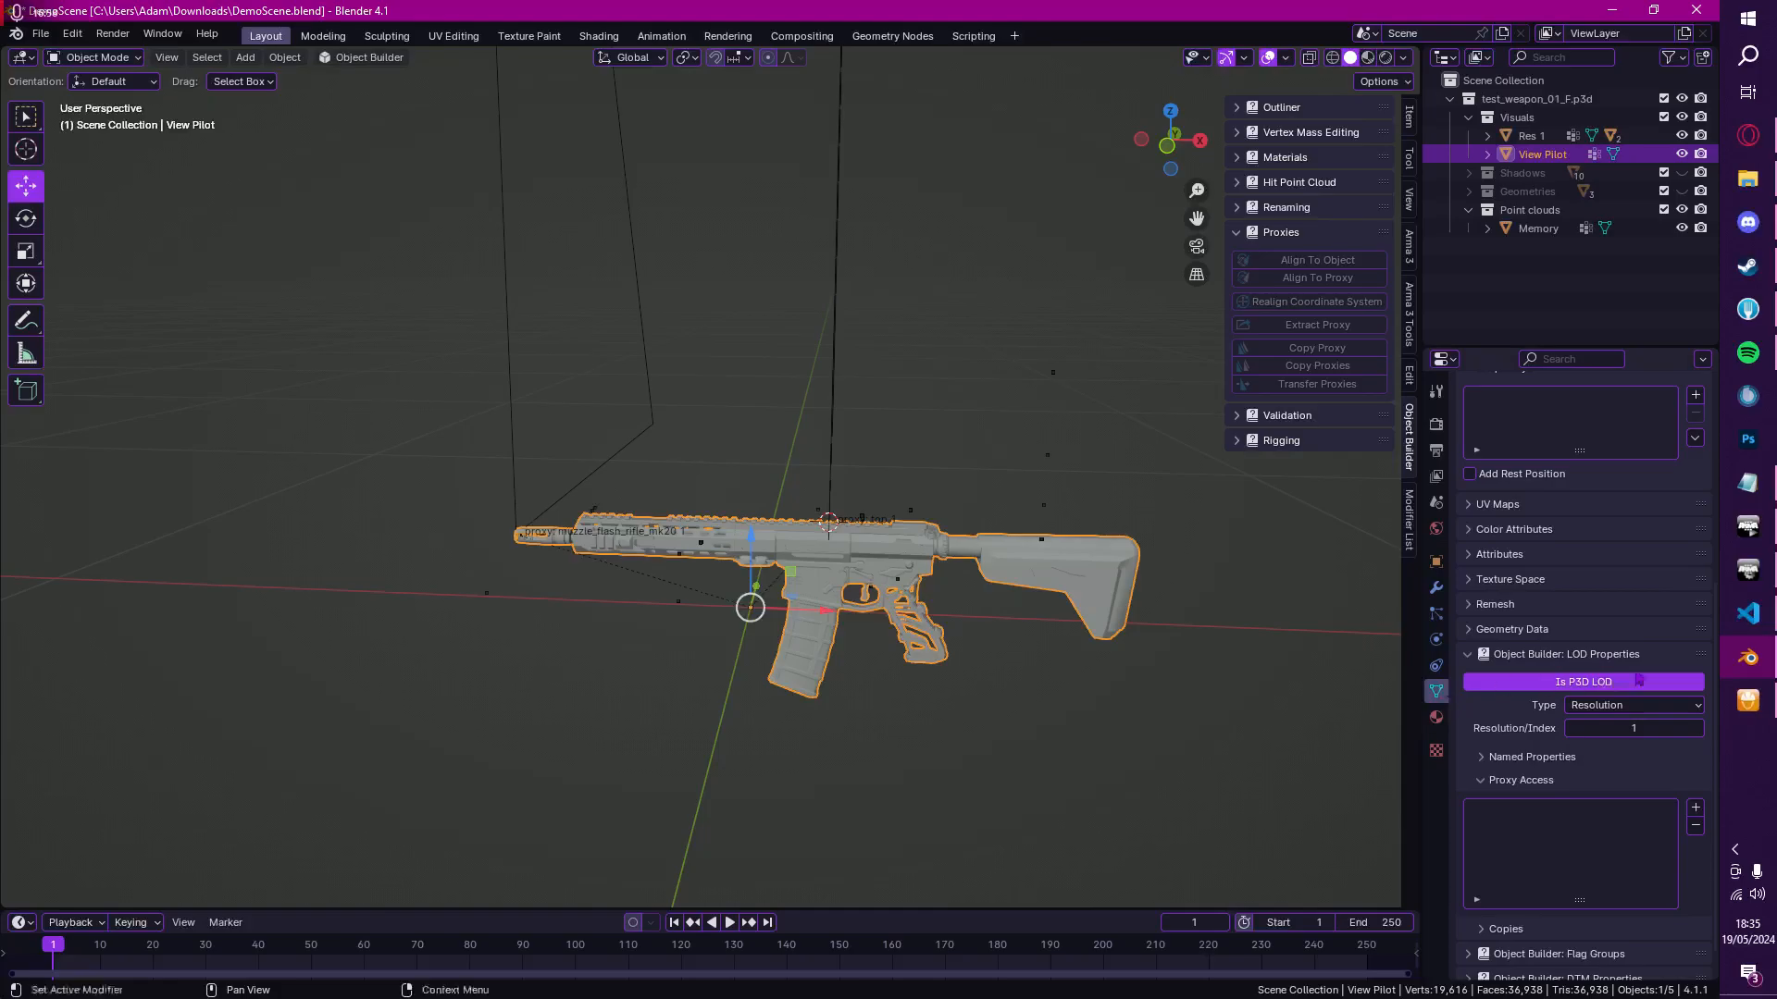
scroll(1621, 677, down, 1)
click(1622, 669)
click(1379, 361)
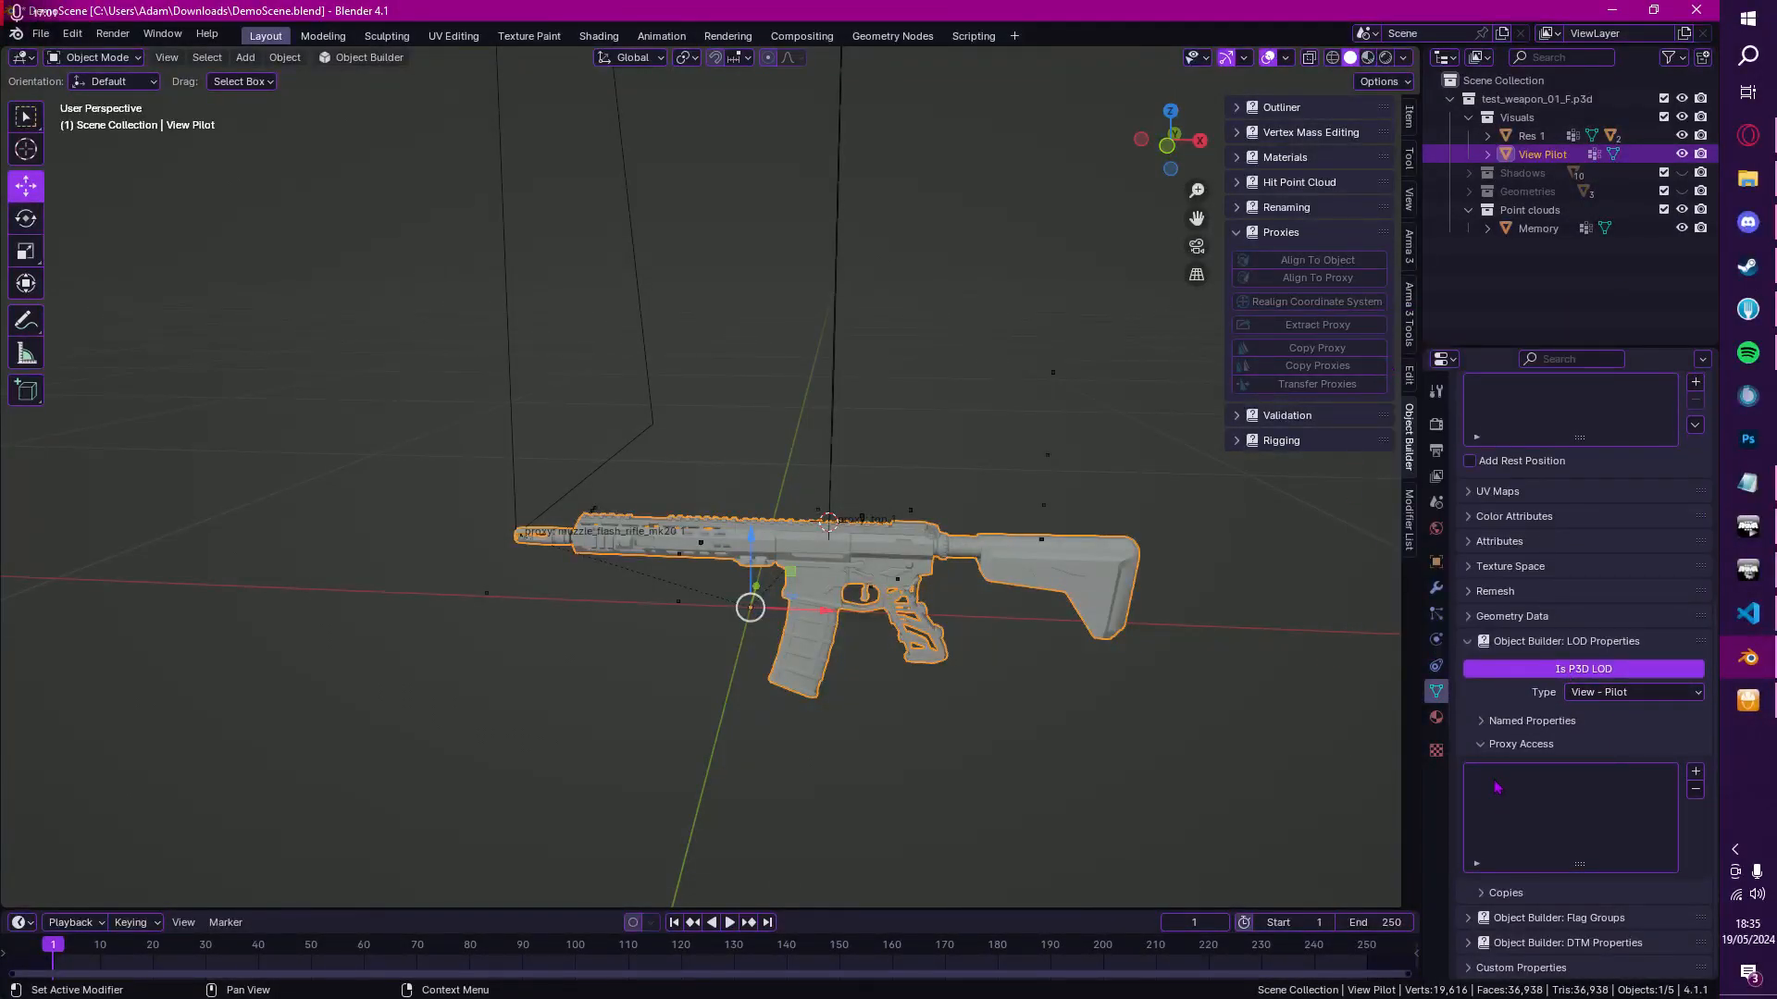
Step: Copy the proxies from Res 1 to the View Pilot LOD, leaving only View Pilot selected
click(1532, 136)
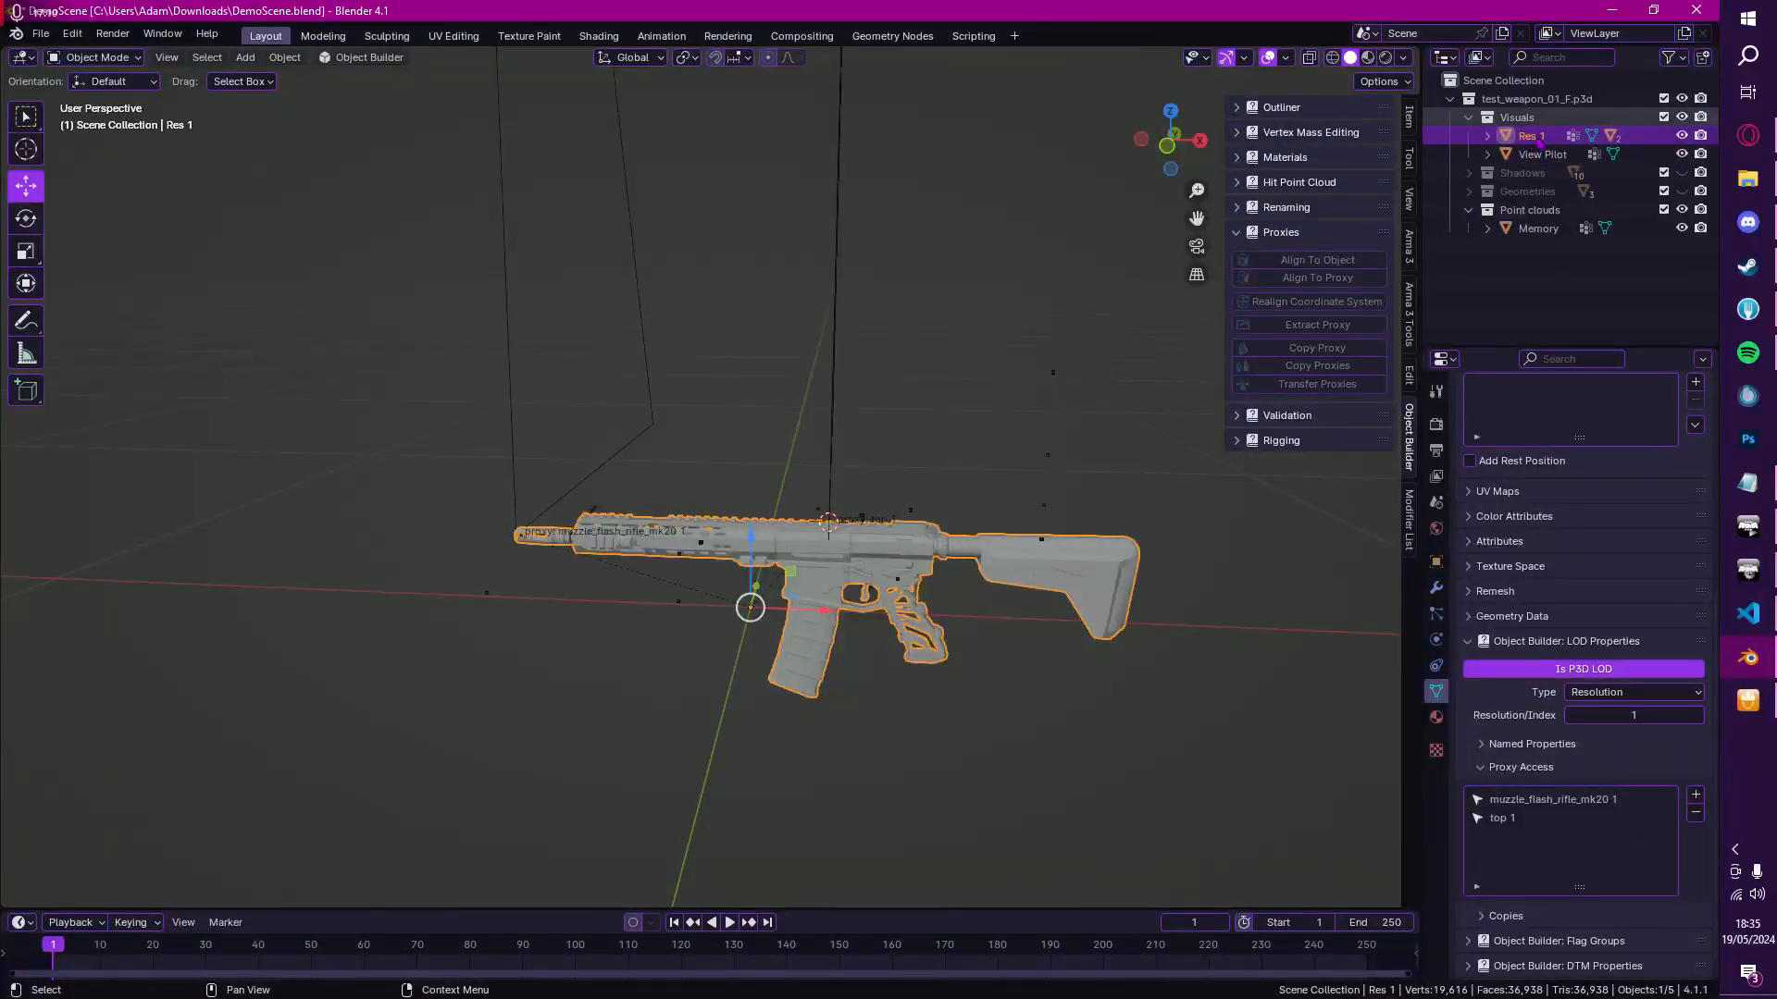
click(1539, 157)
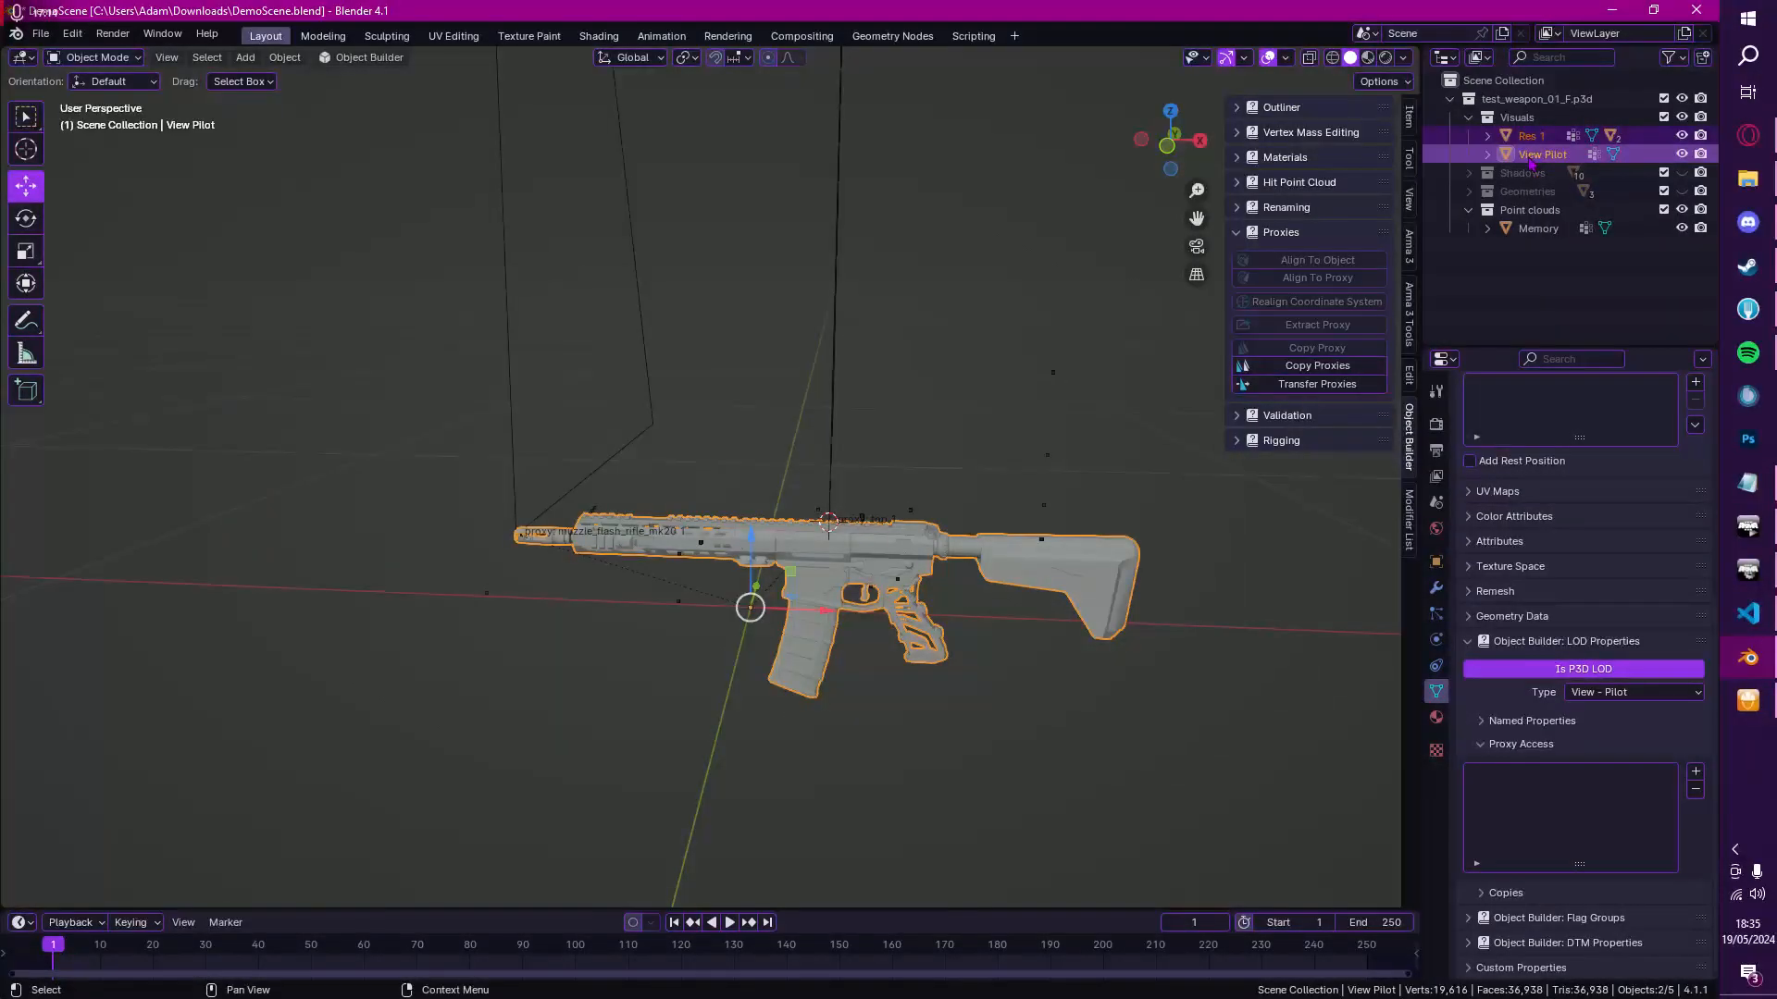
click(1281, 372)
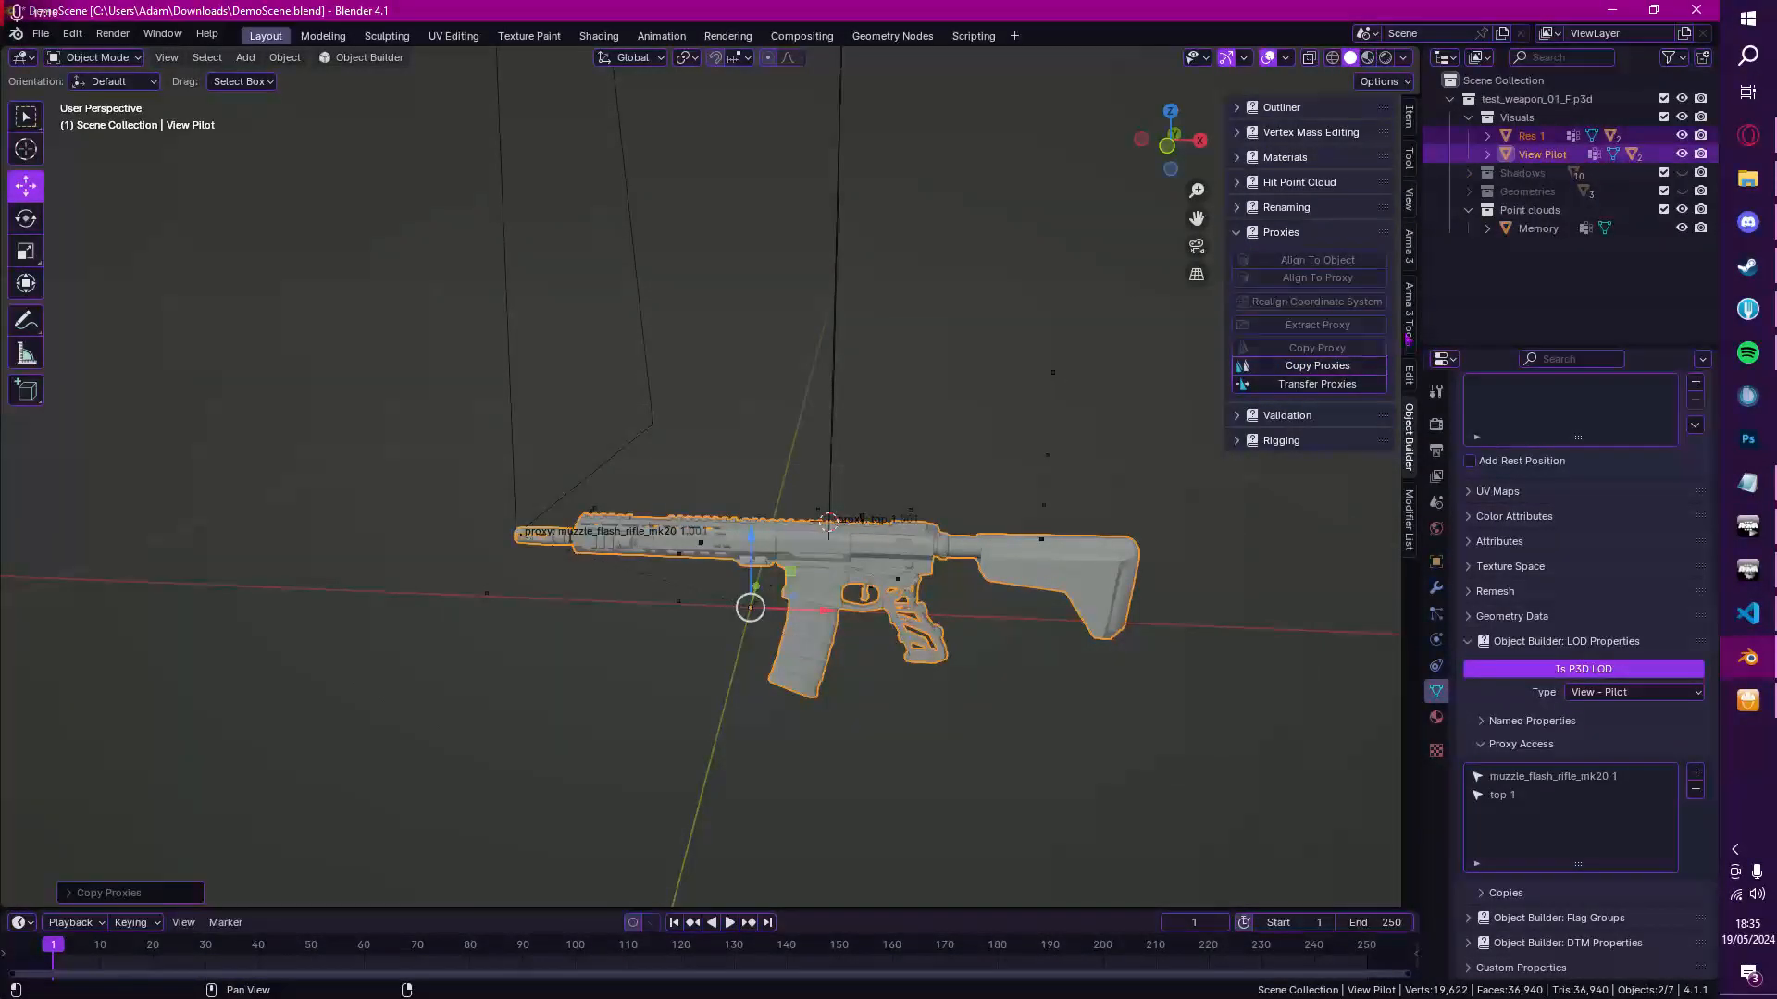
click(1541, 154)
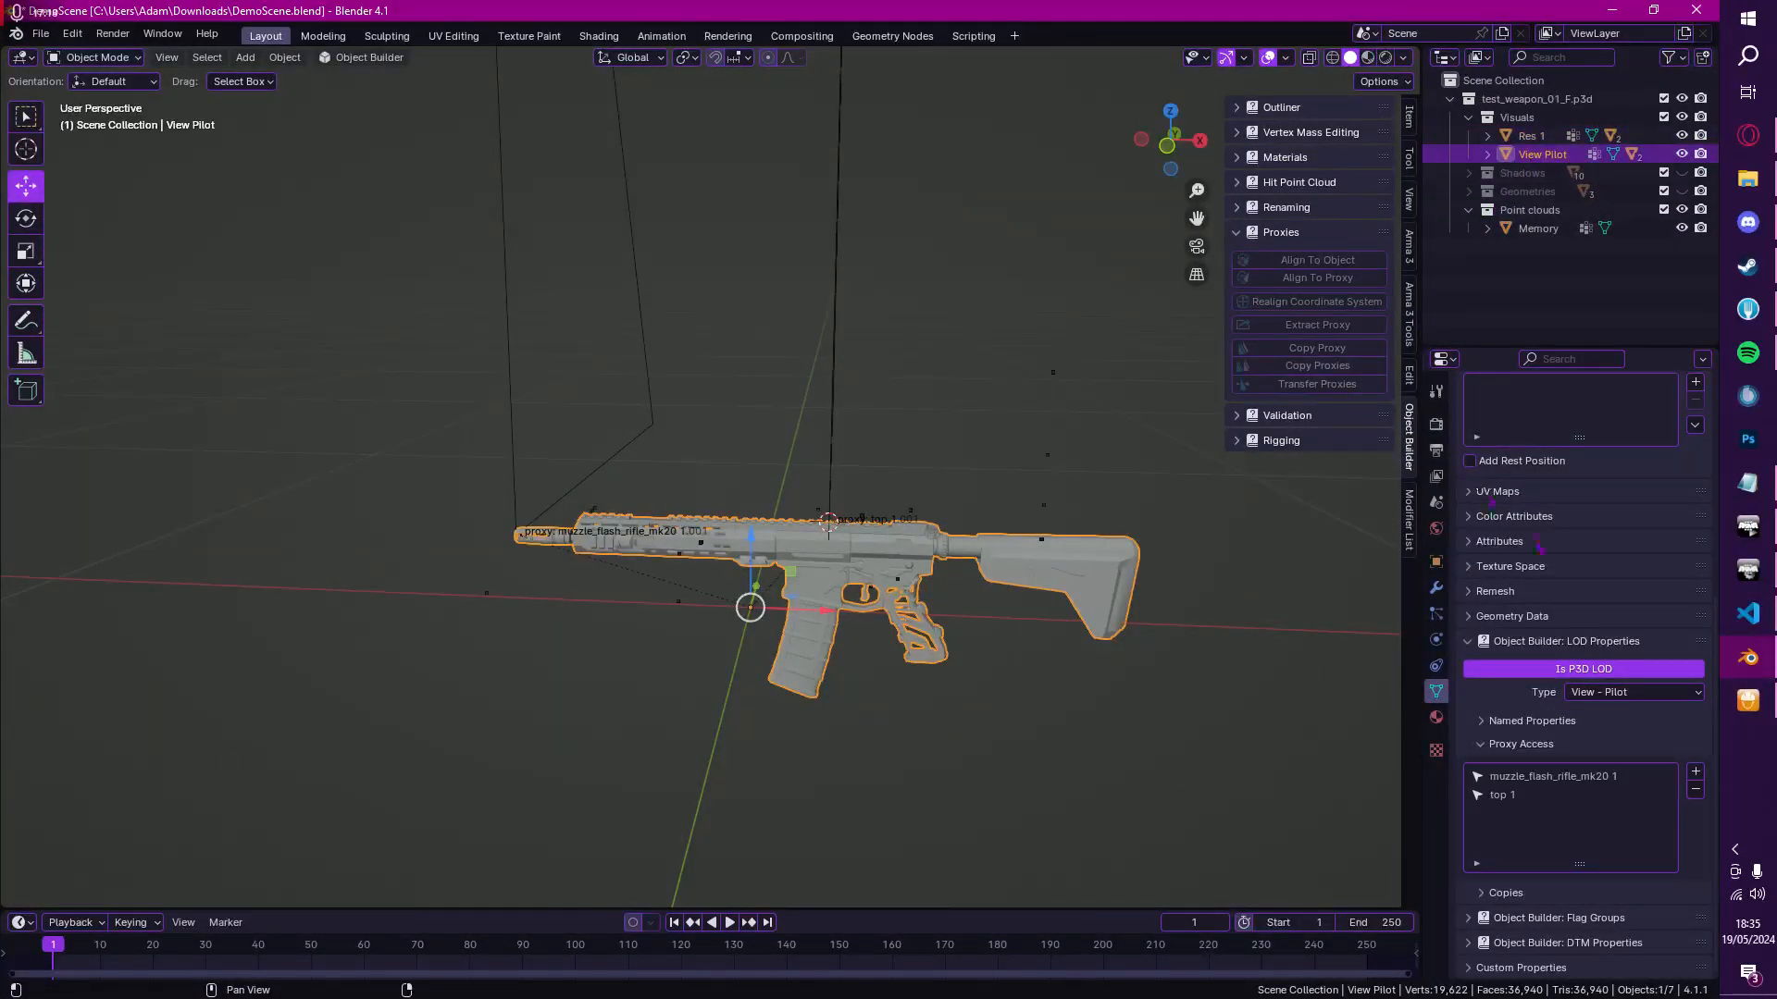
Step: Hide Res 1 temporarily to examine the View Pilot LOD's own proxies, and show Res 1 again
click(1681, 137)
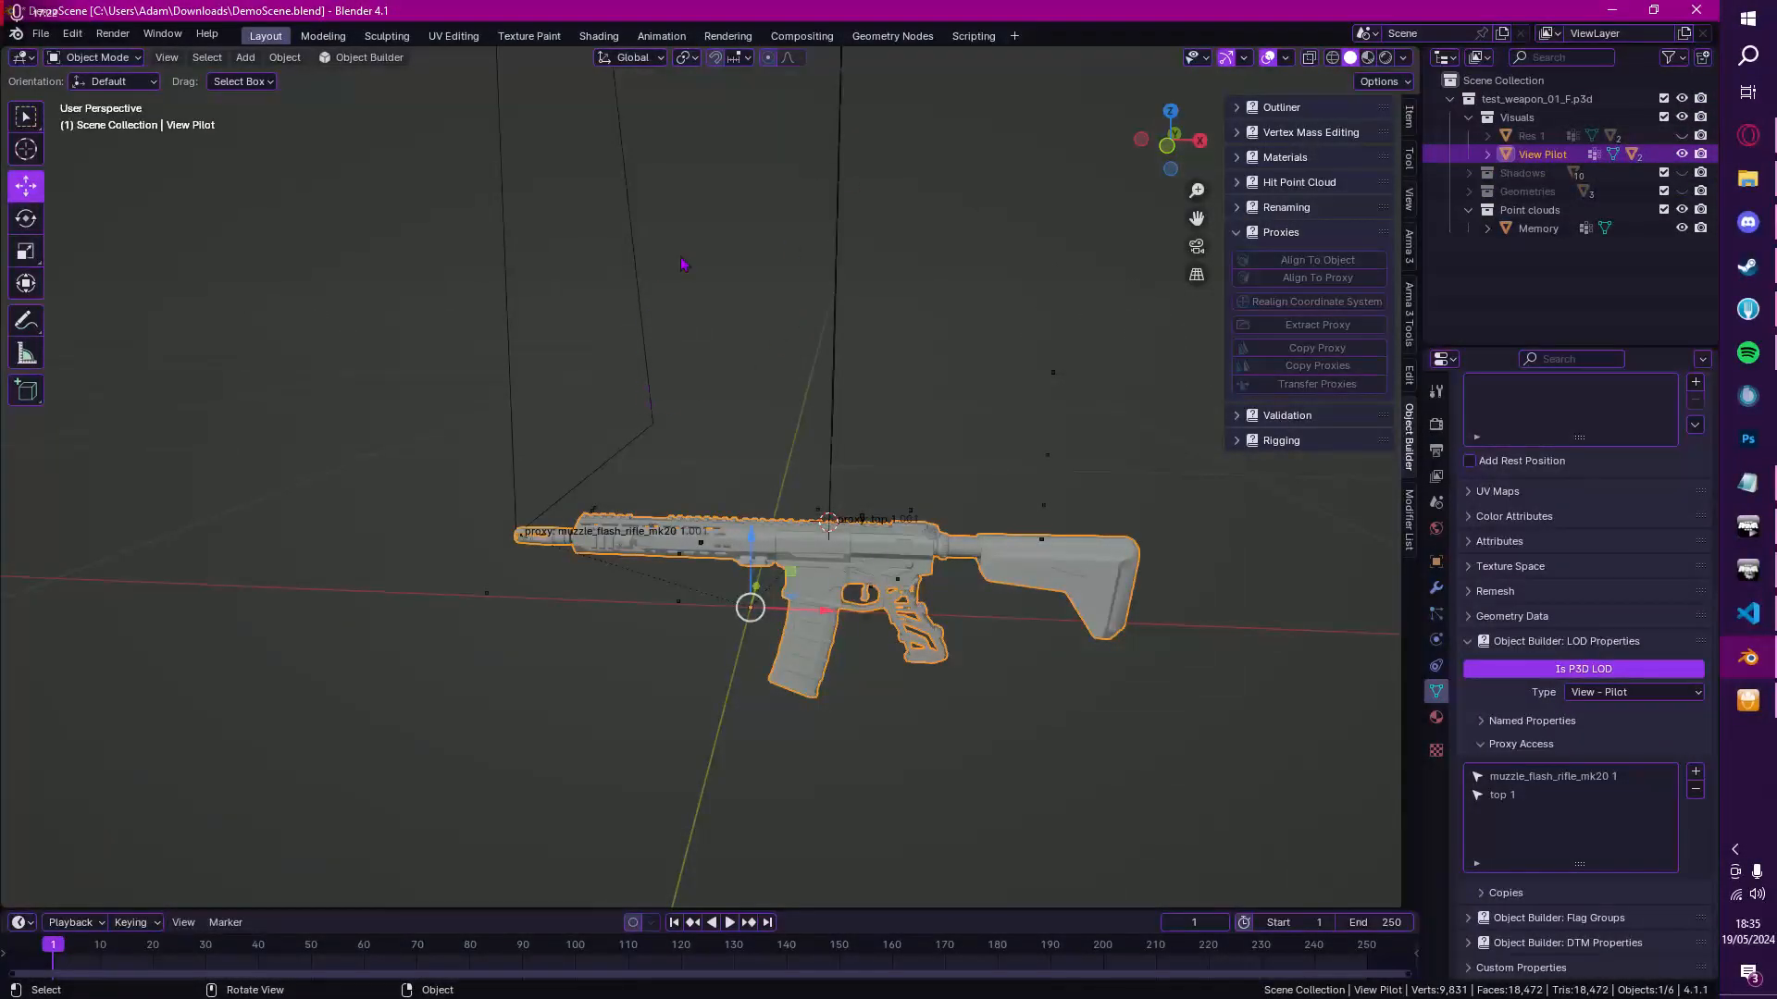
scroll(632, 310, down, 3)
middle_drag(650, 278, 592, 261)
scroll(592, 261, down, 1)
click(1682, 135)
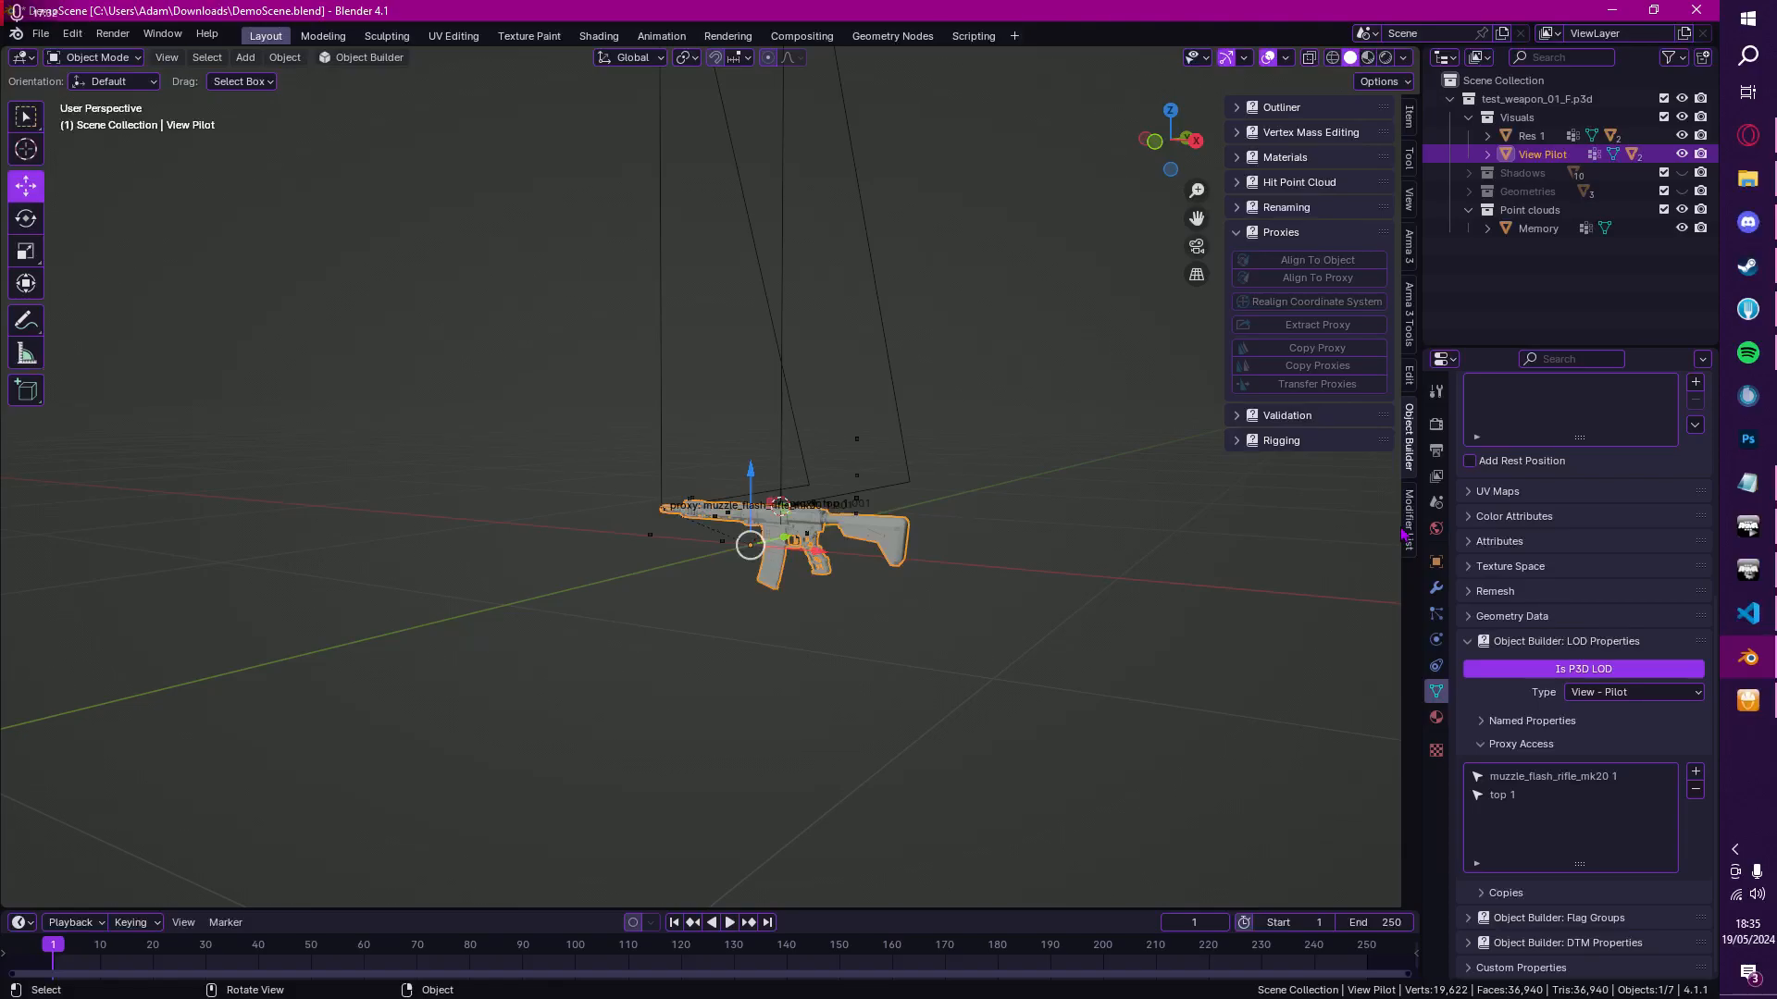
Step: Look over the rifle with both visual LODs shown and save the file
scroll(913, 491, up, 4)
middle_drag(912, 492, 838, 526)
scroll(983, 558, up, 3)
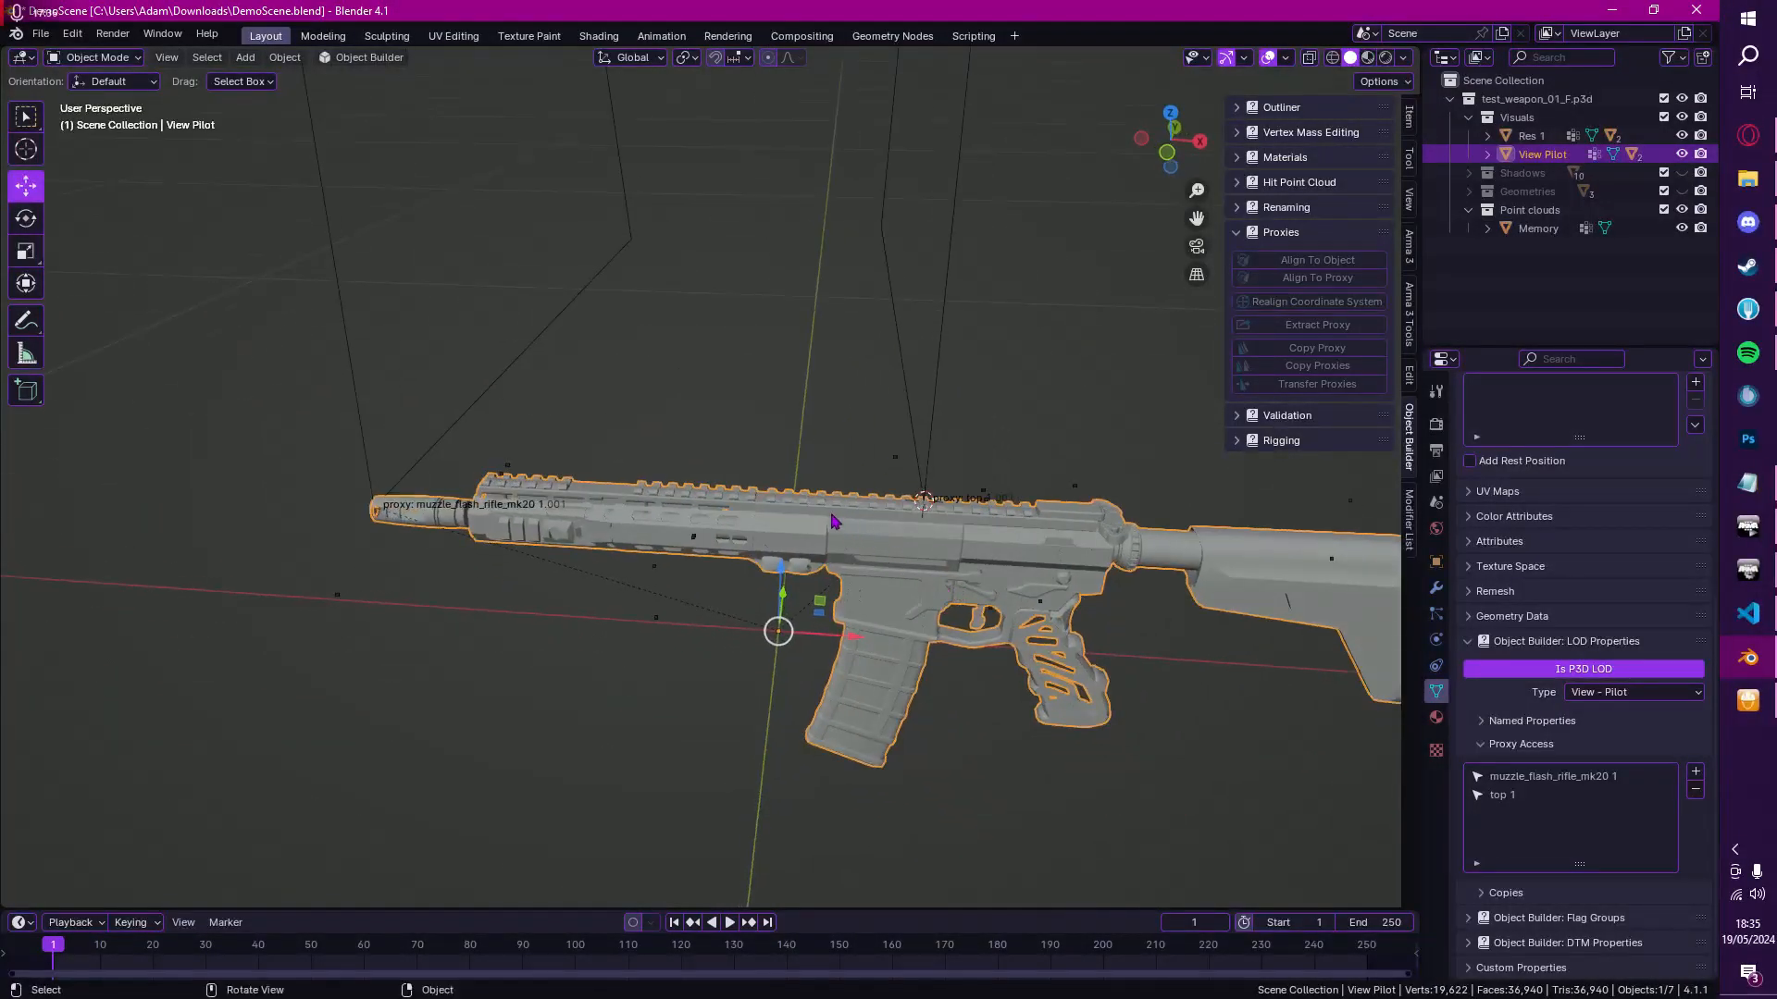
middle_drag(1072, 603, 1043, 609)
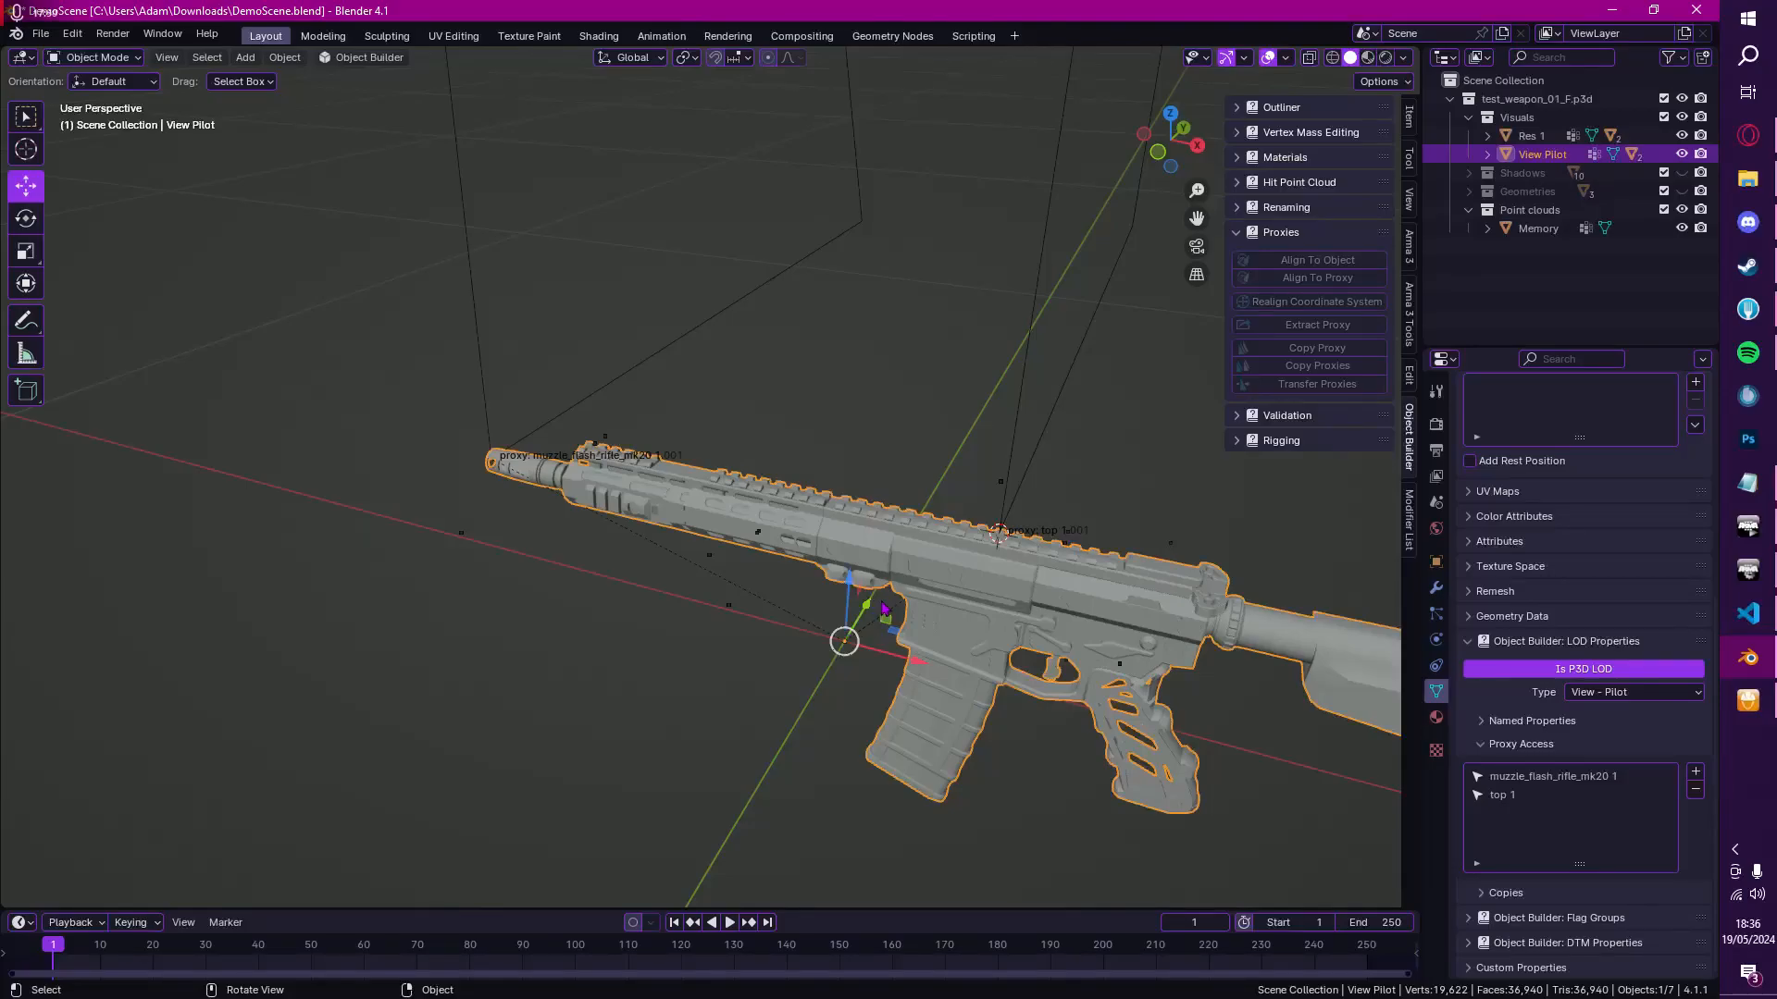
middle_drag(654, 506, 749, 643)
key(ctrl+s)
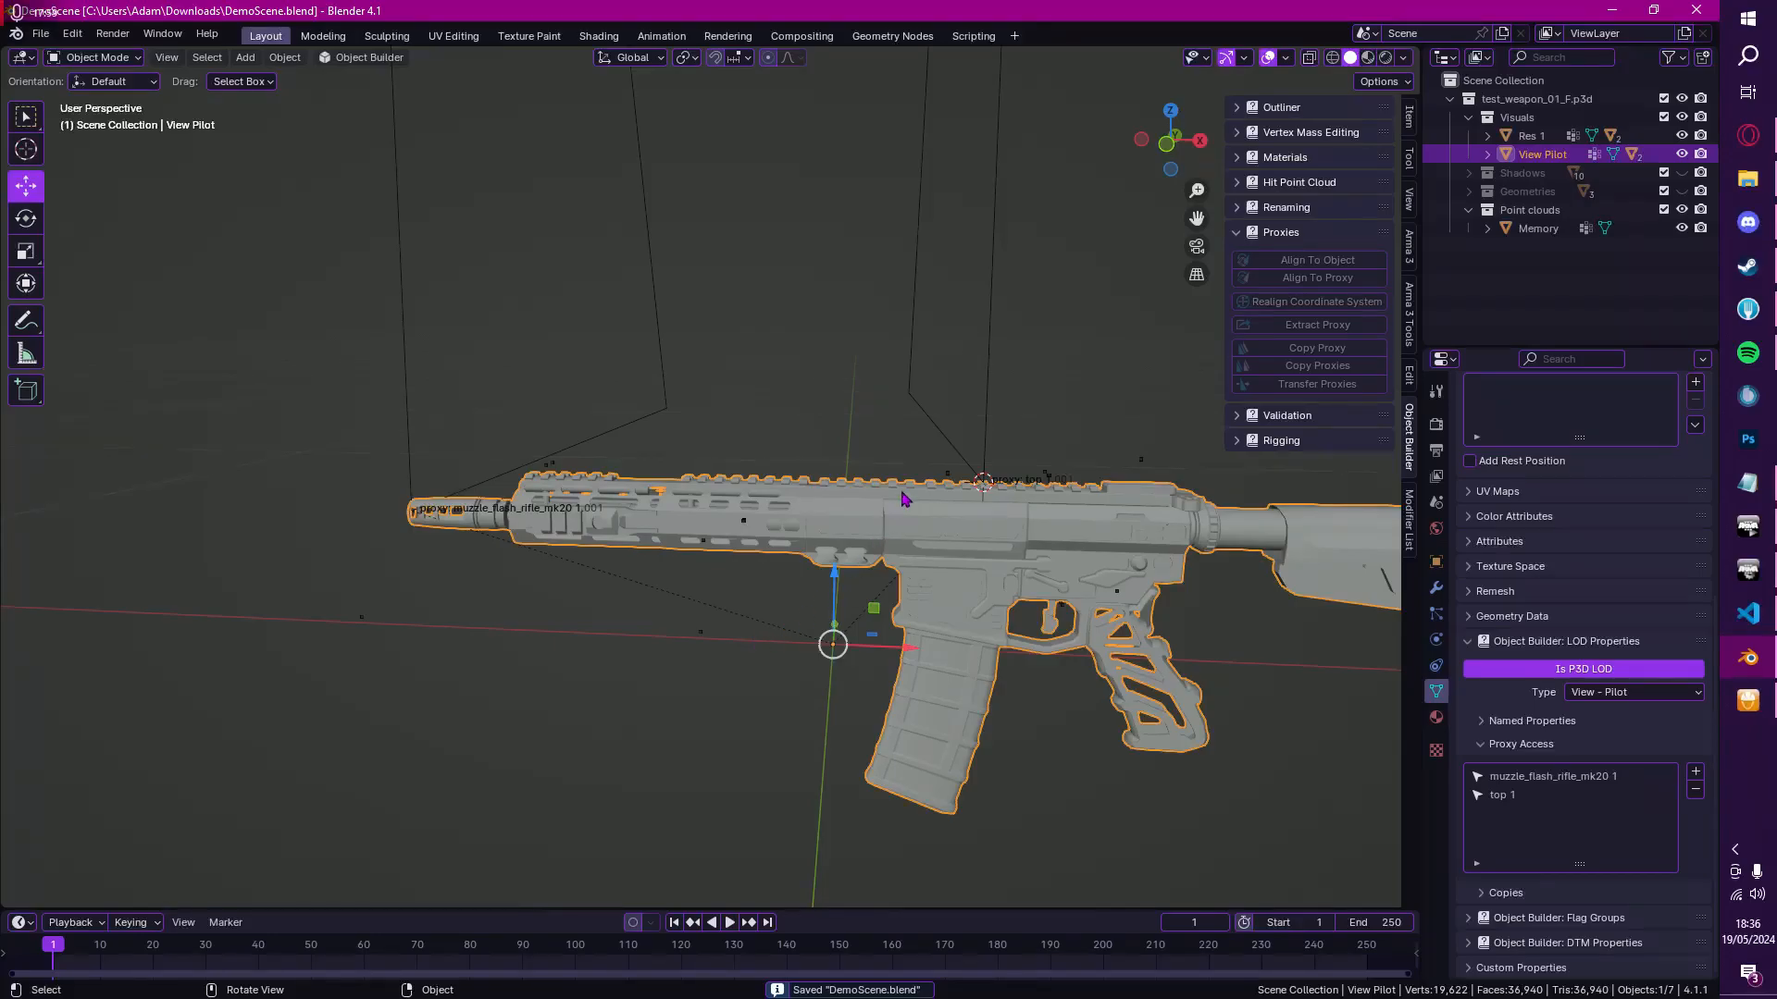
Step: Collapse the proxy tools and select the Res 1, View Pilot and Memory LODs together for export
click(1237, 232)
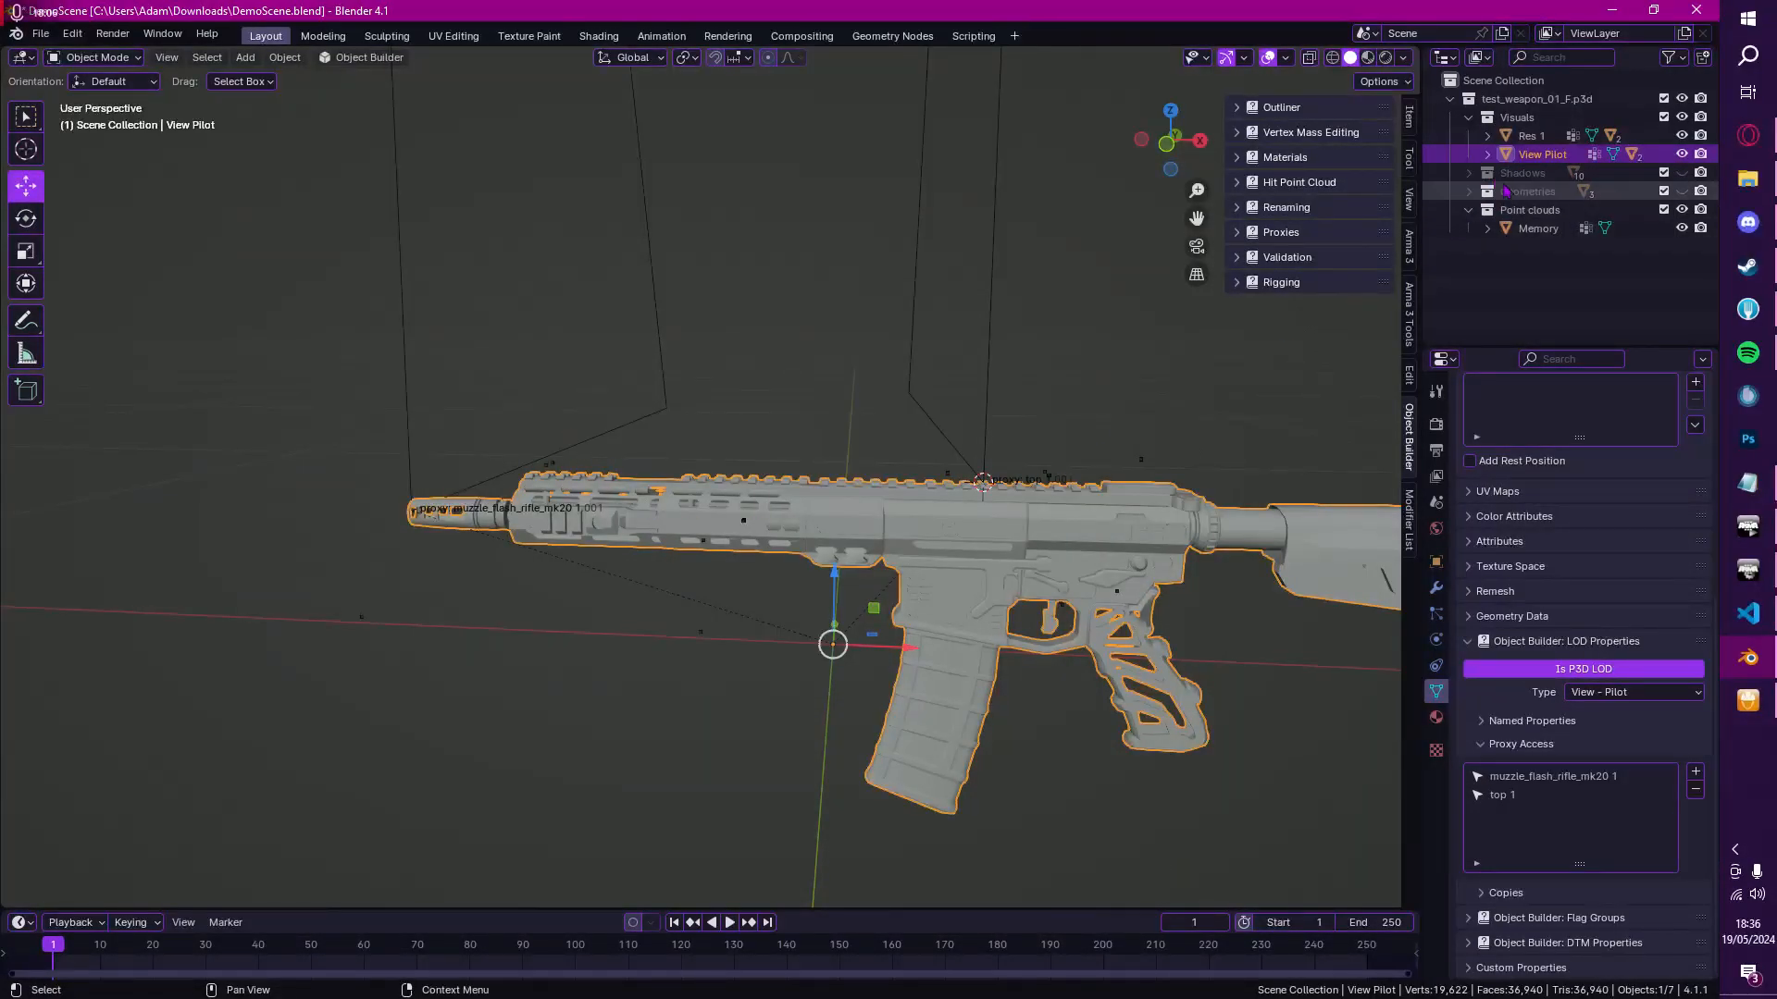
click(1529, 136)
ctrl+click(1538, 155)
ctrl+click(1538, 229)
middle_drag(1071, 382, 1101, 500)
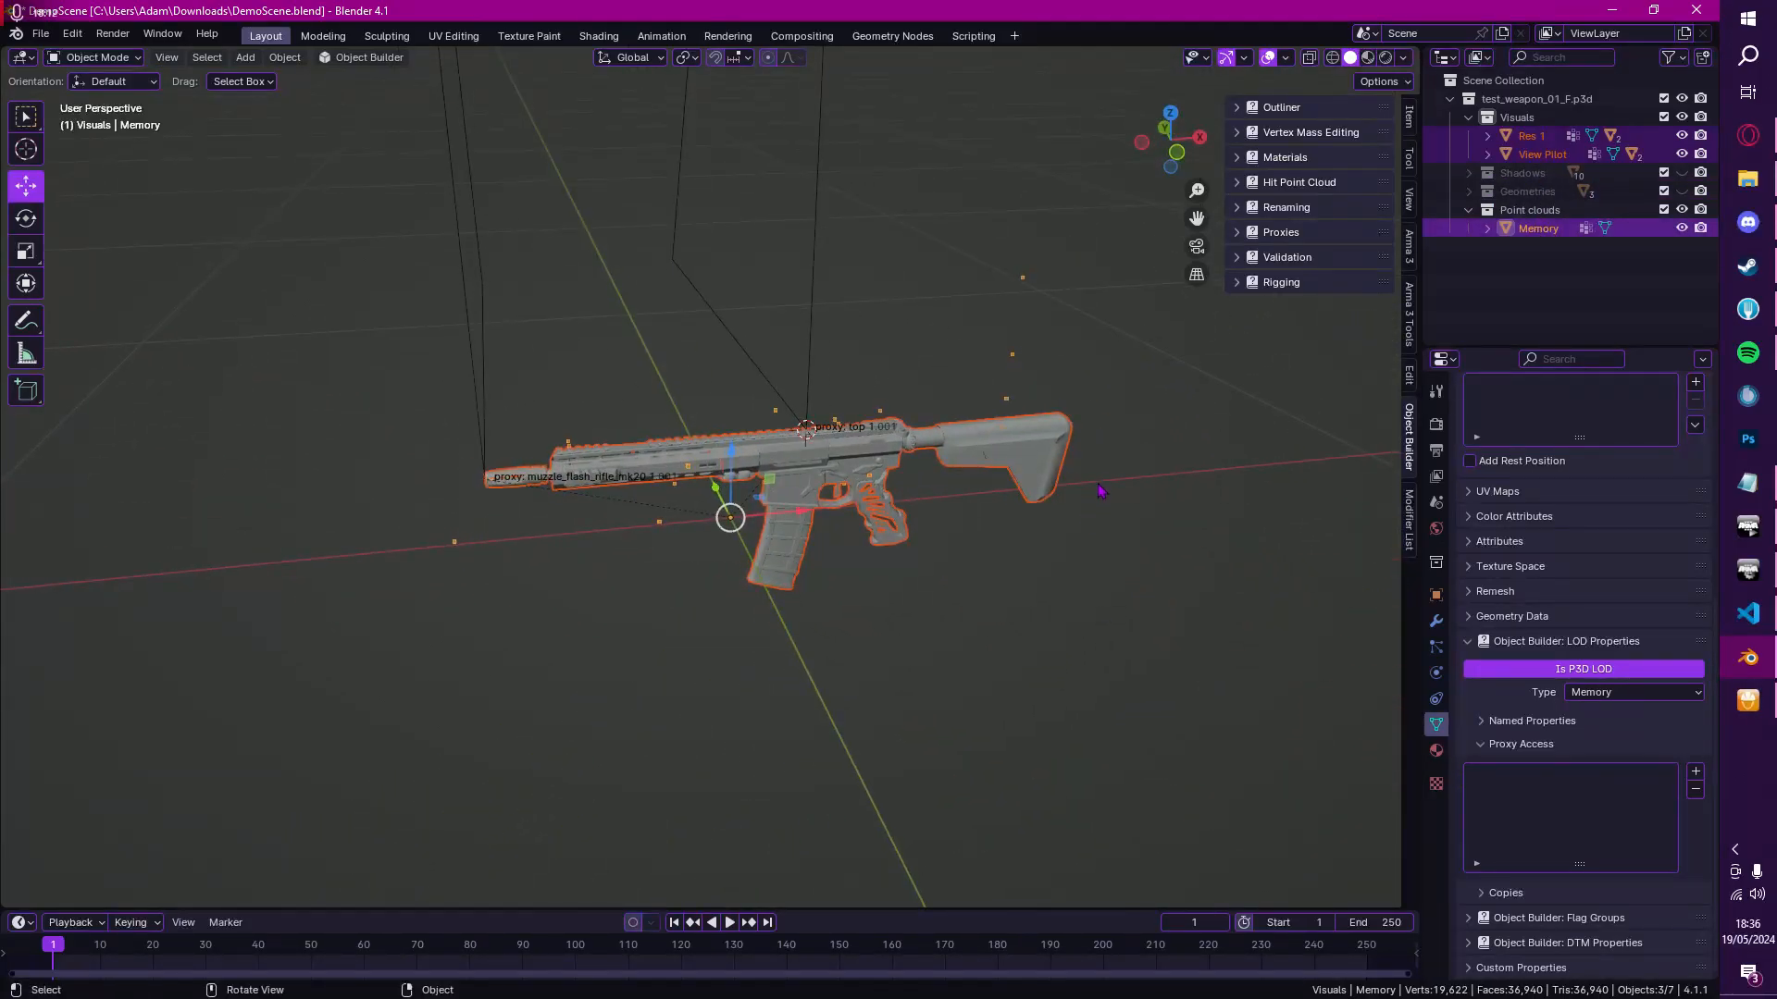
click(42, 34)
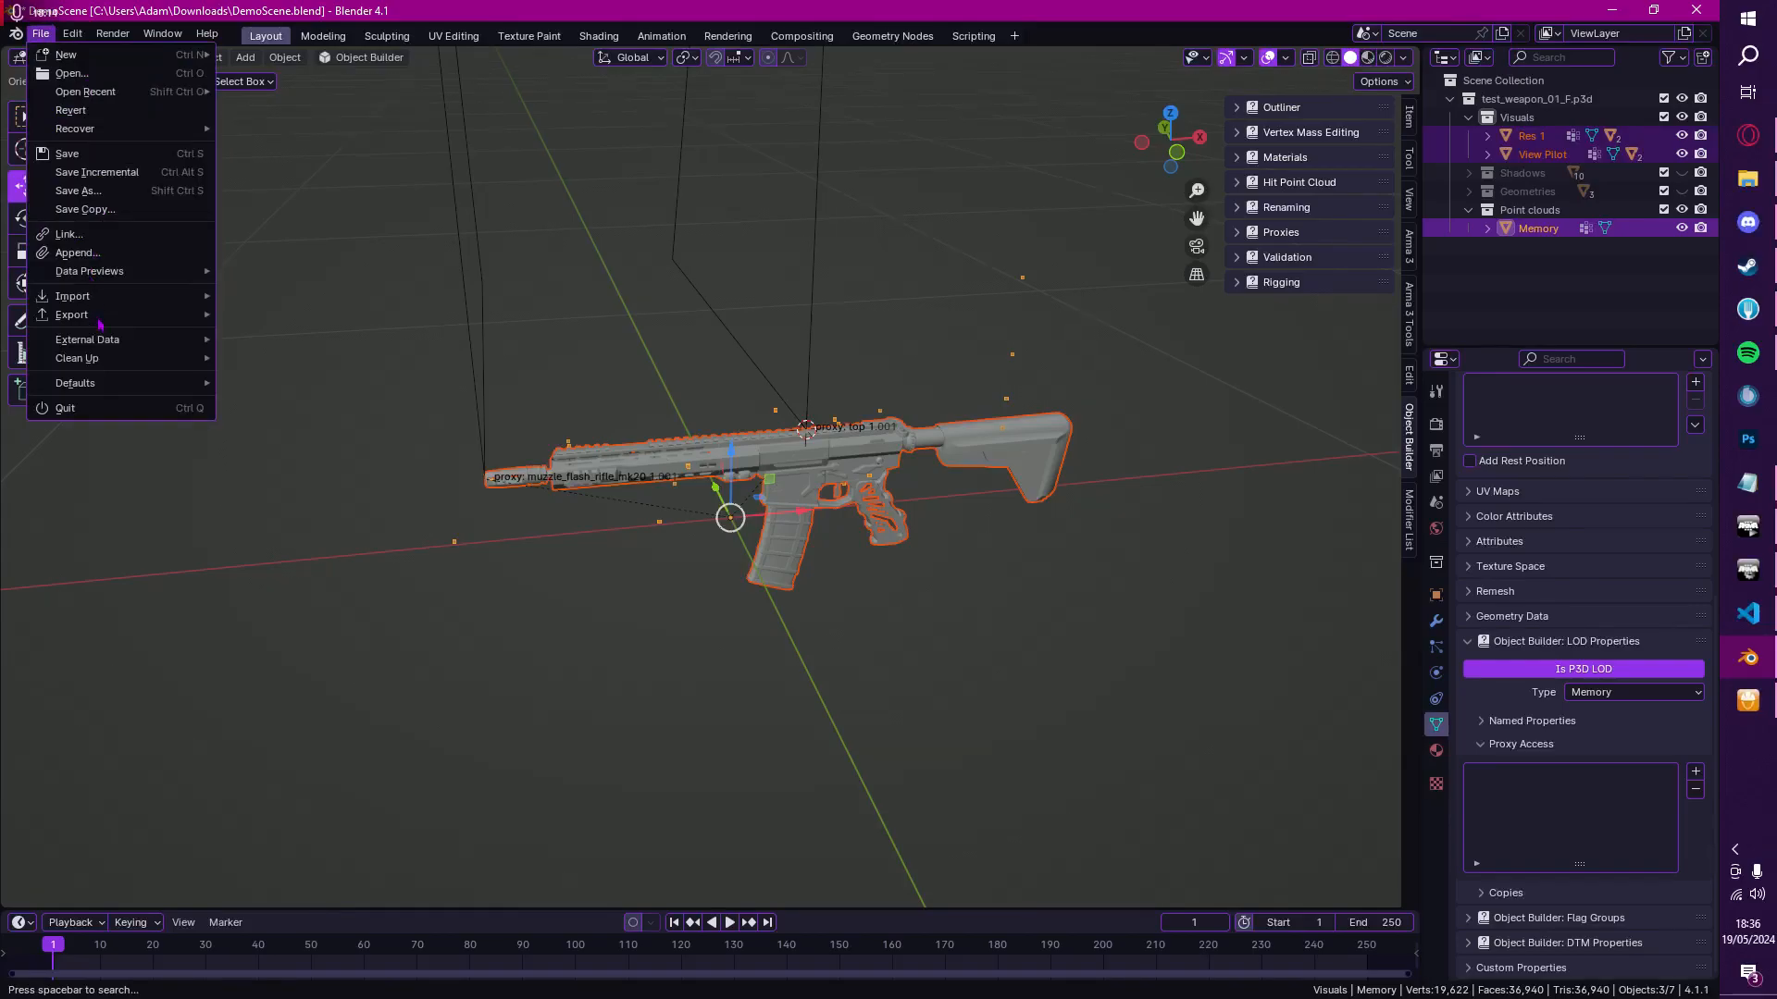
mouse_move(100, 321)
click(1747, 178)
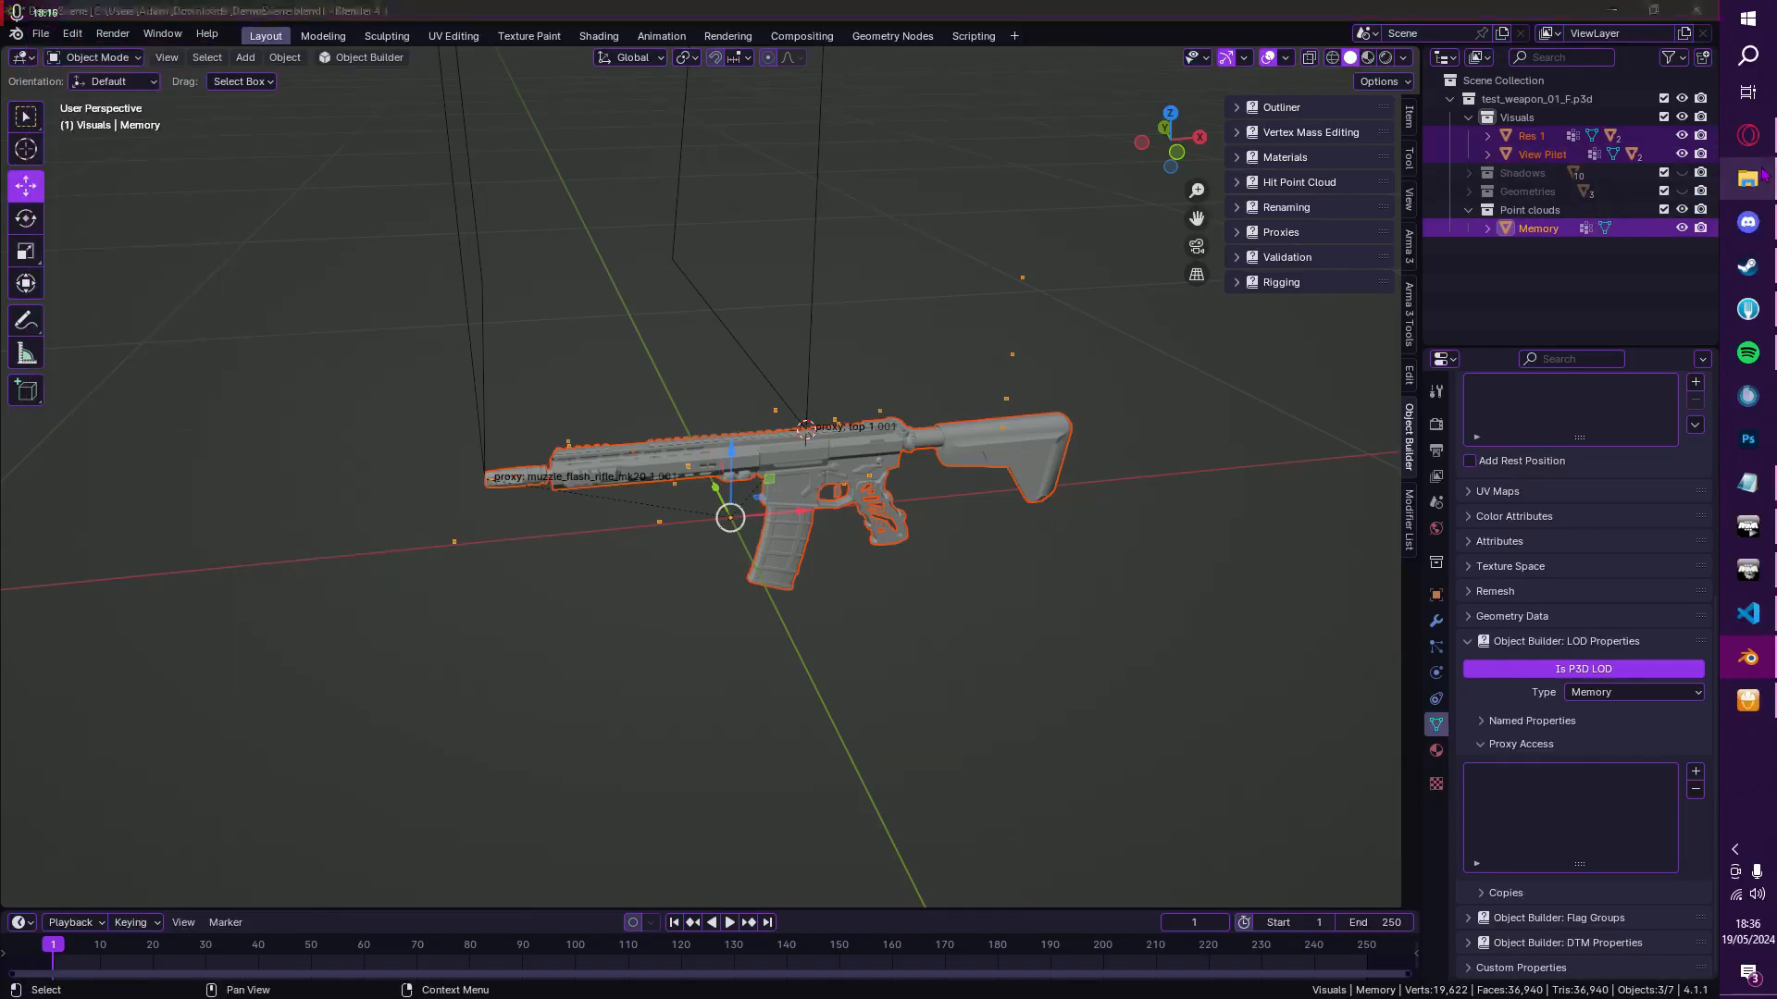
right_click(1194, 644)
mouse_move(1296, 929)
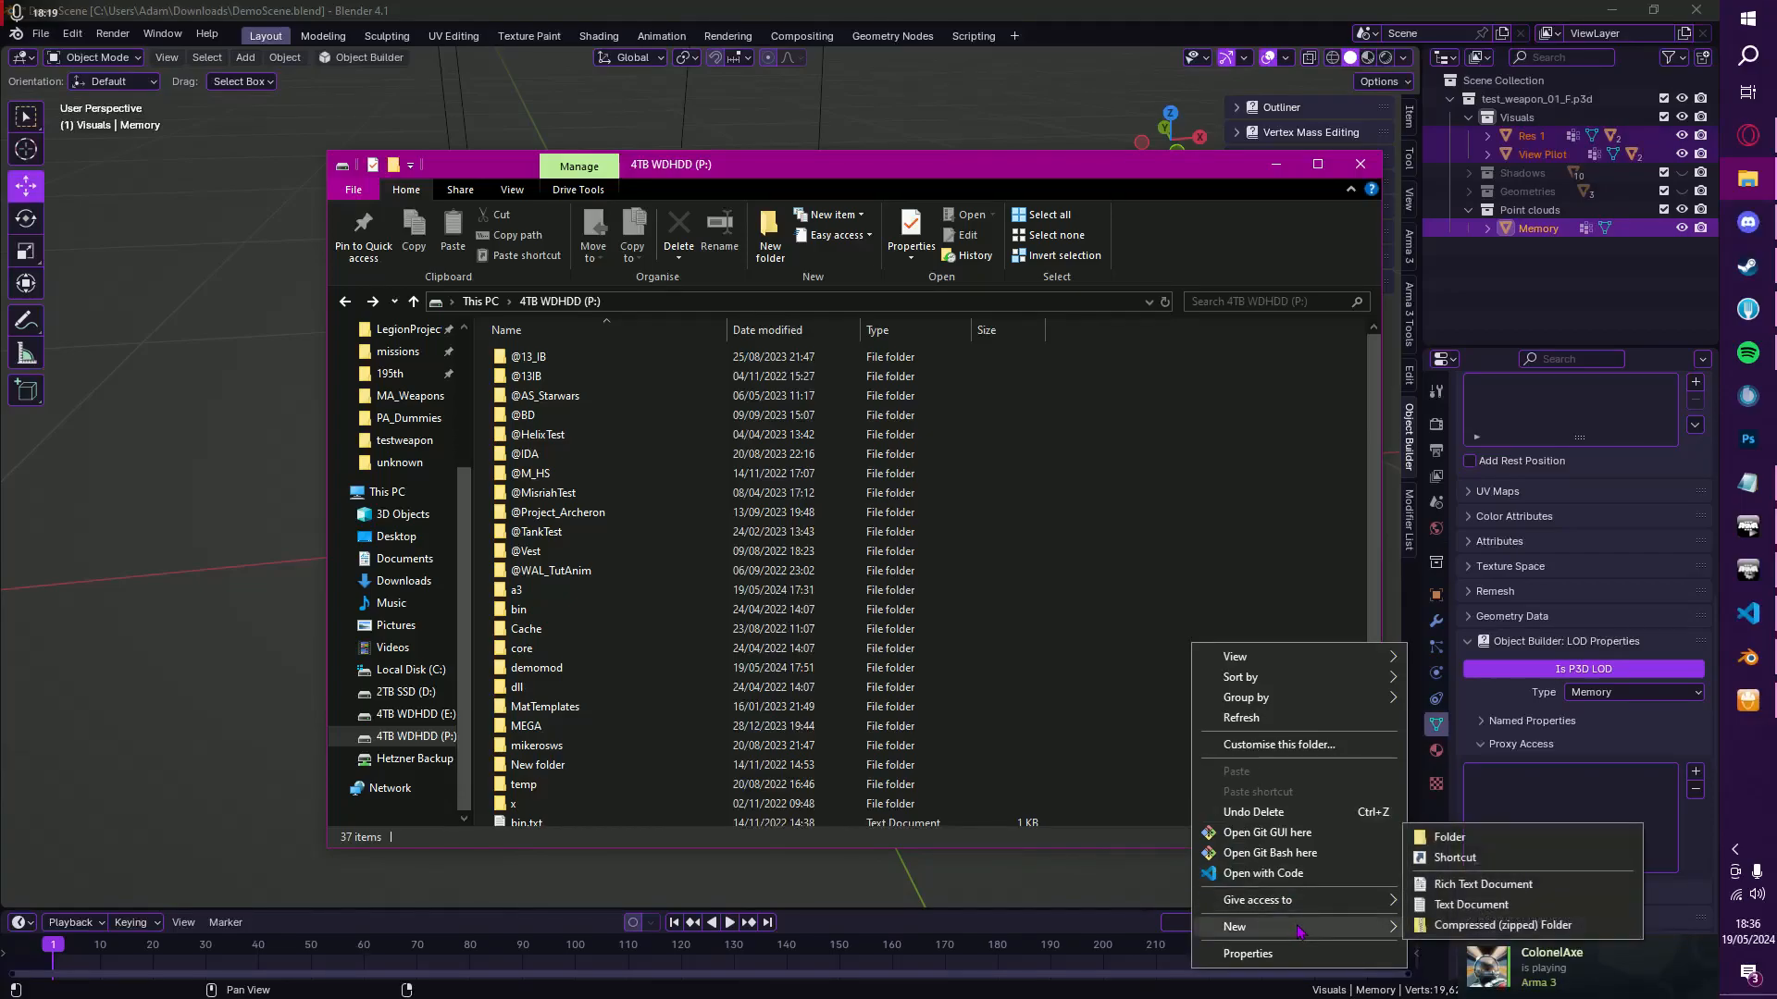
click(1461, 856)
text(@)
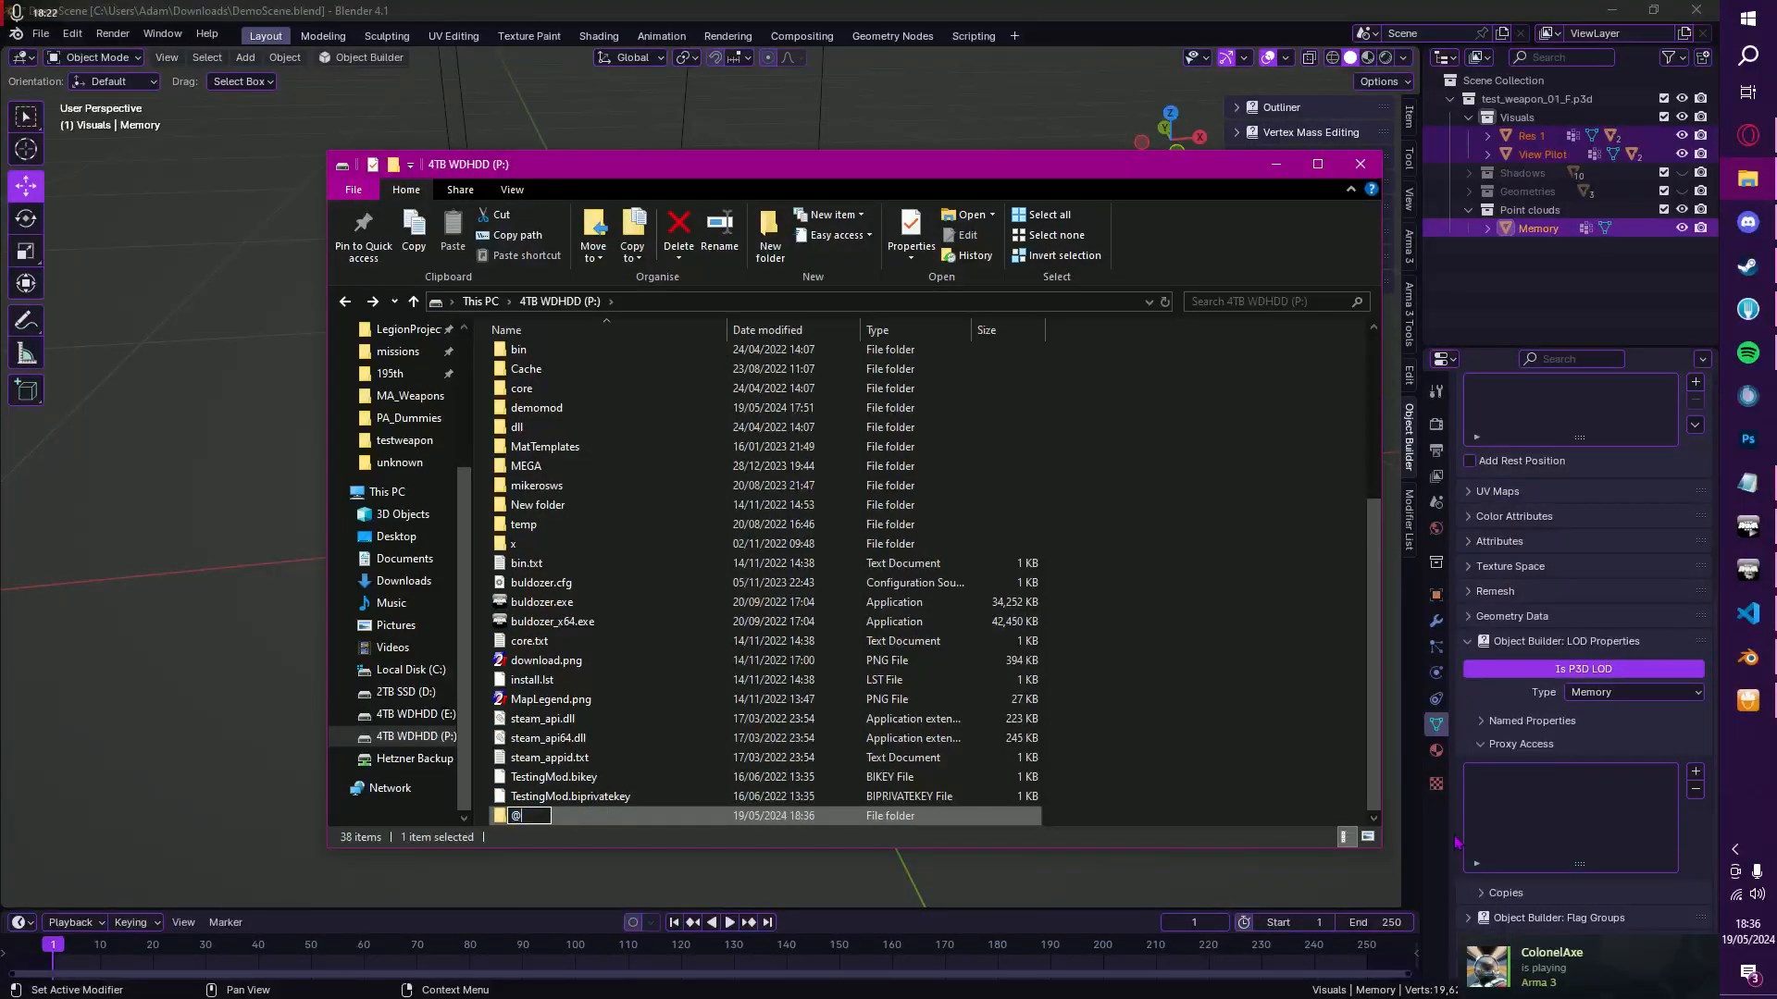
text(TestMod)
key(Return)
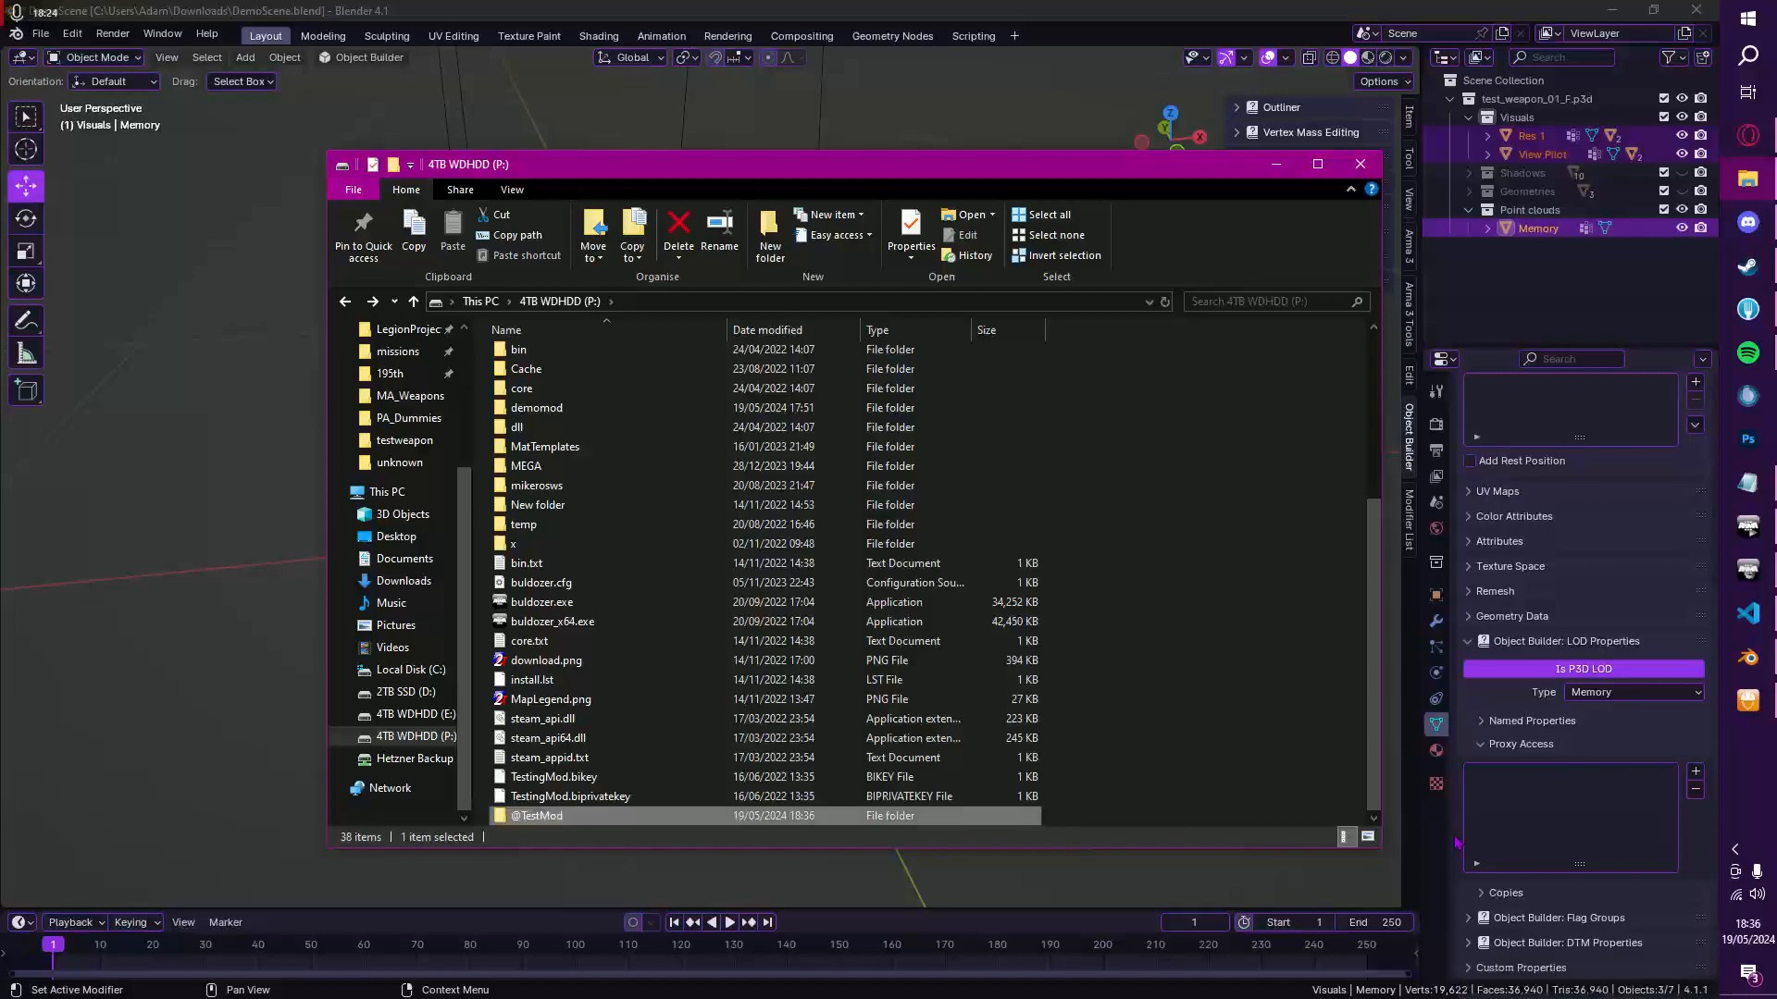
key(Return)
right_click(814, 536)
mouse_move(1008, 819)
right_click(951, 363)
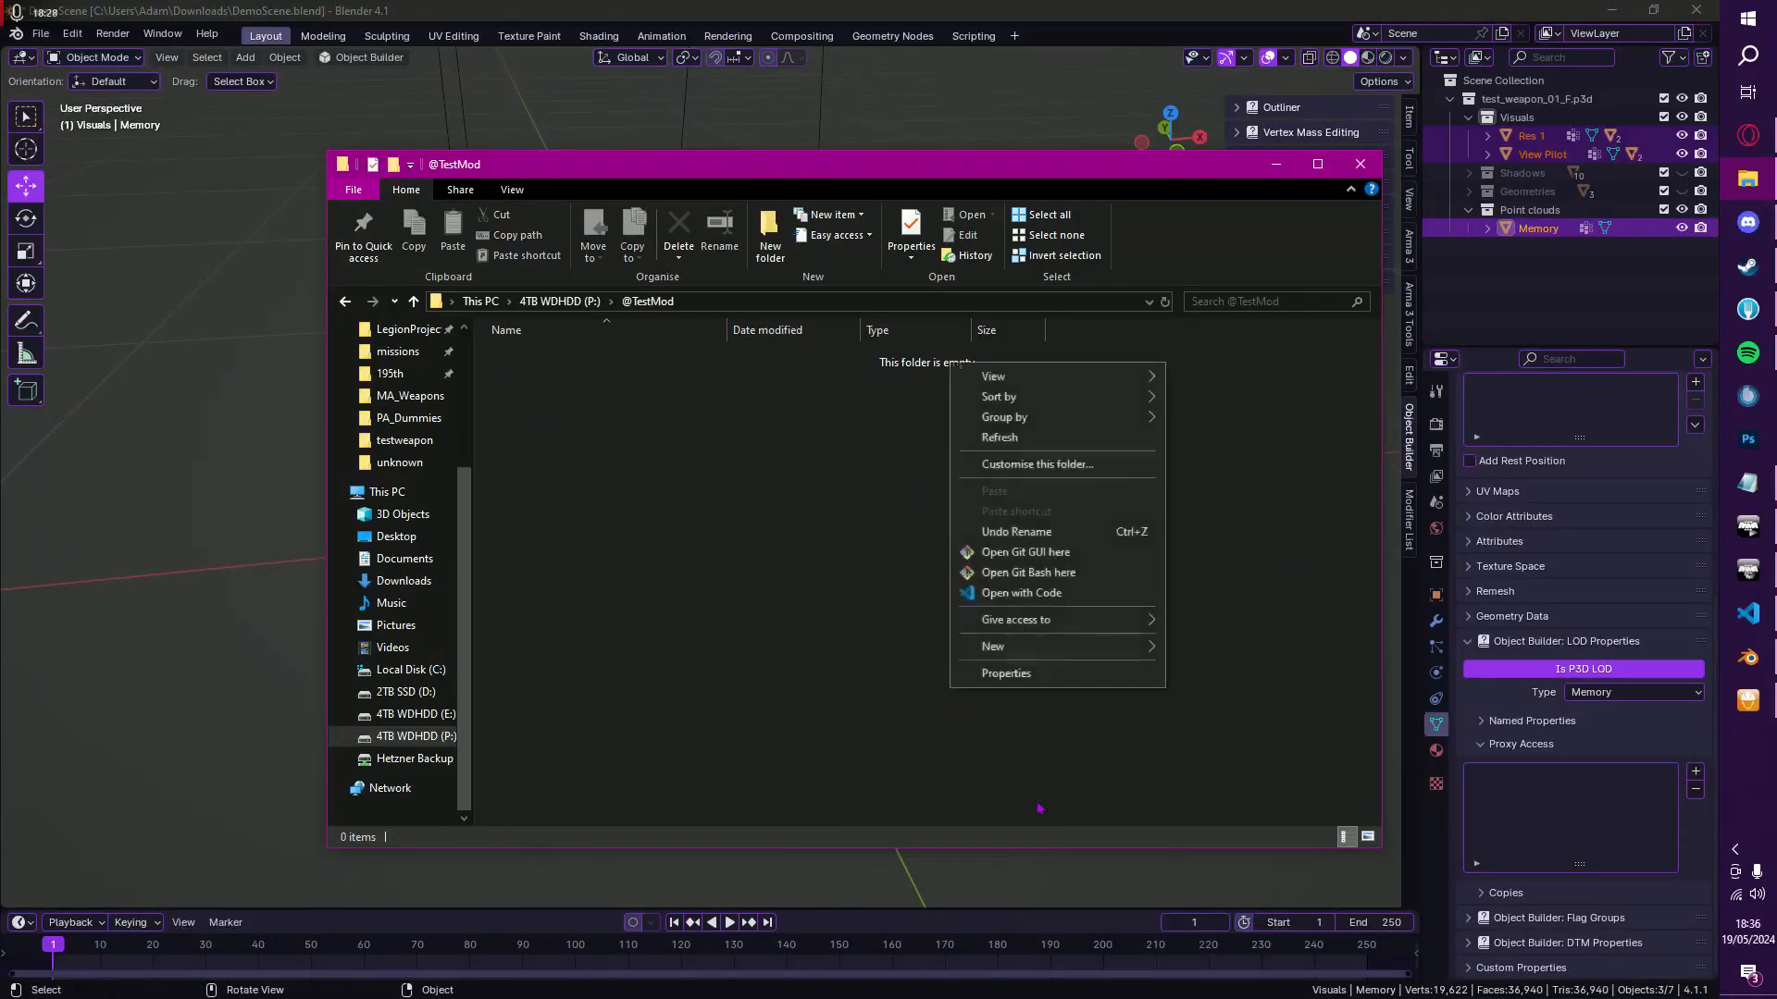
click(1173, 657)
text(addons)
key(Return)
Step: Create a folder named testweapon inside the addons folder and open it
key(Return)
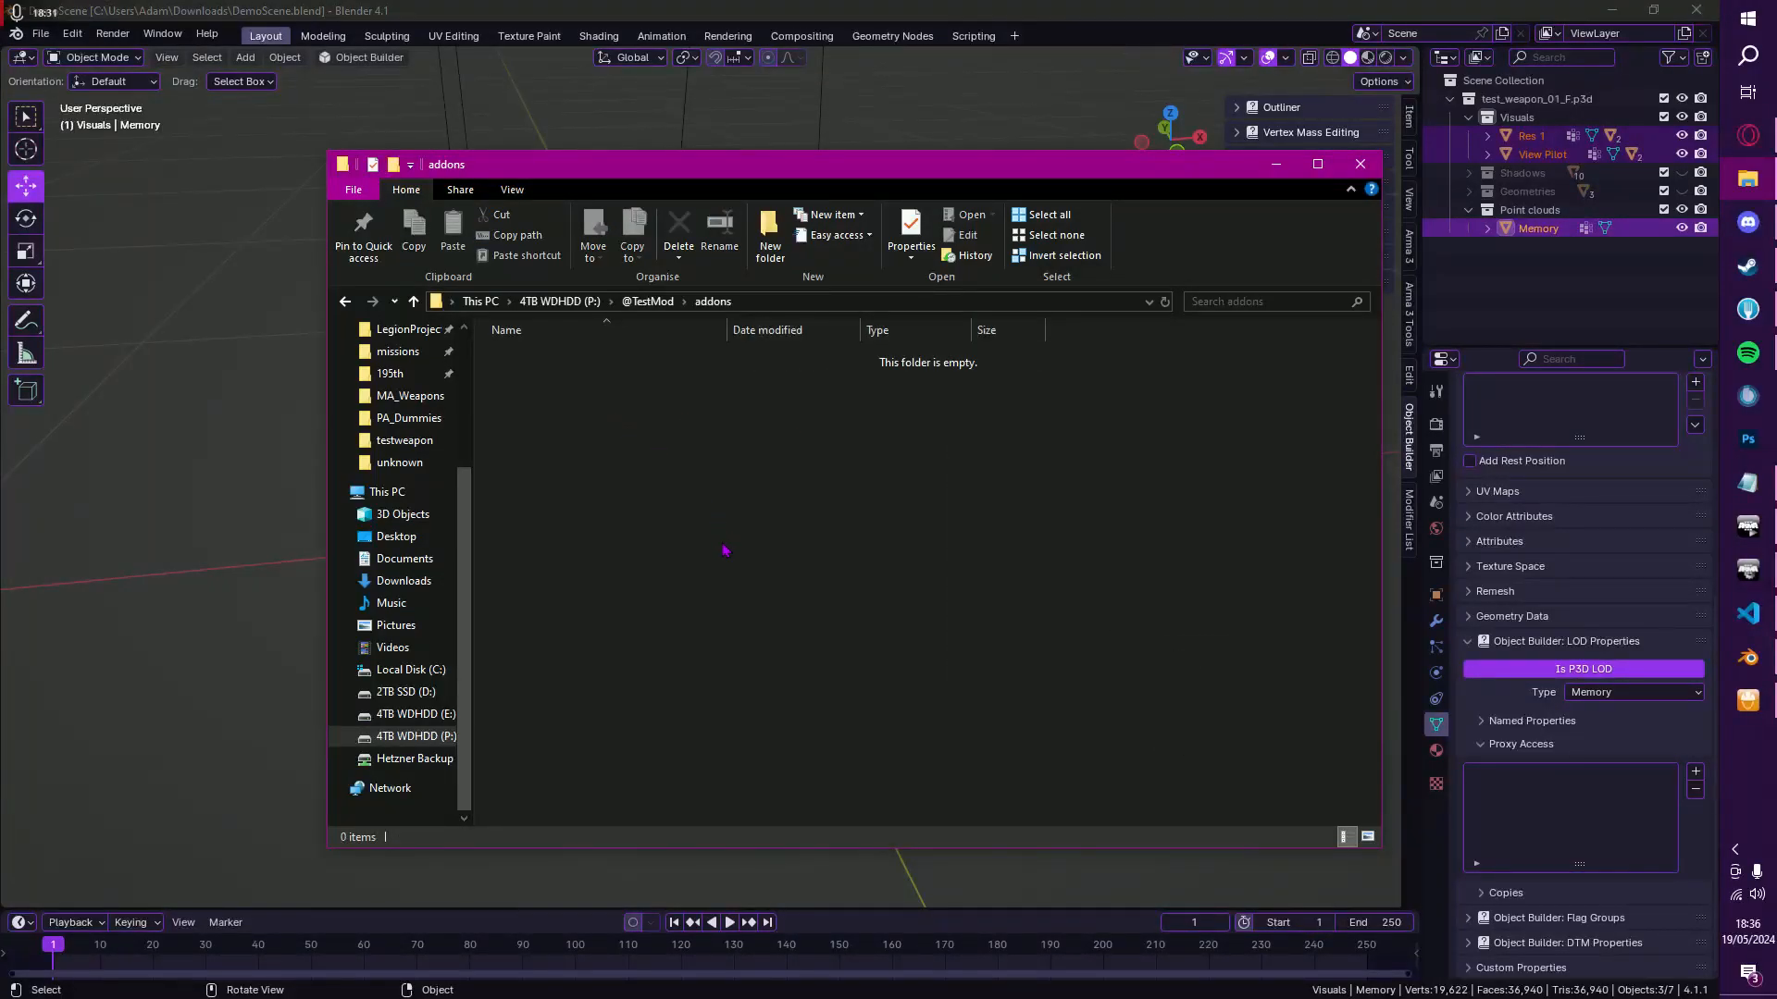
right_click(725, 551)
mouse_move(796, 798)
click(1014, 829)
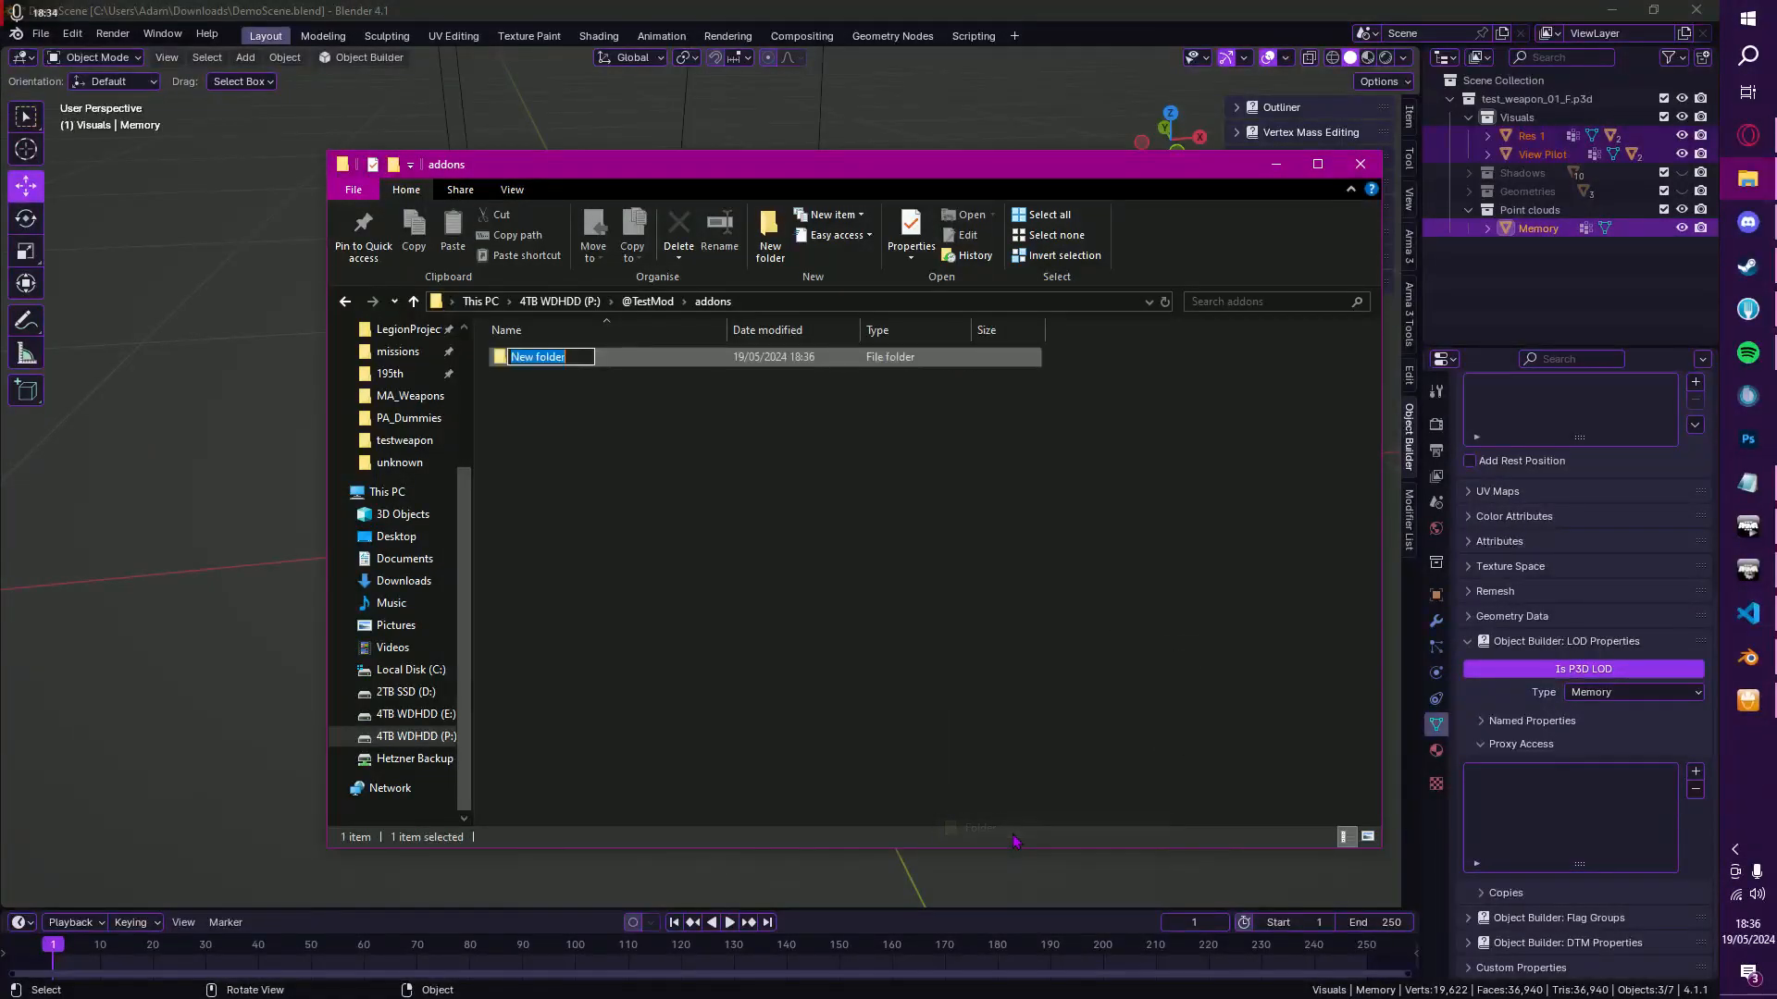
text(testweapon)
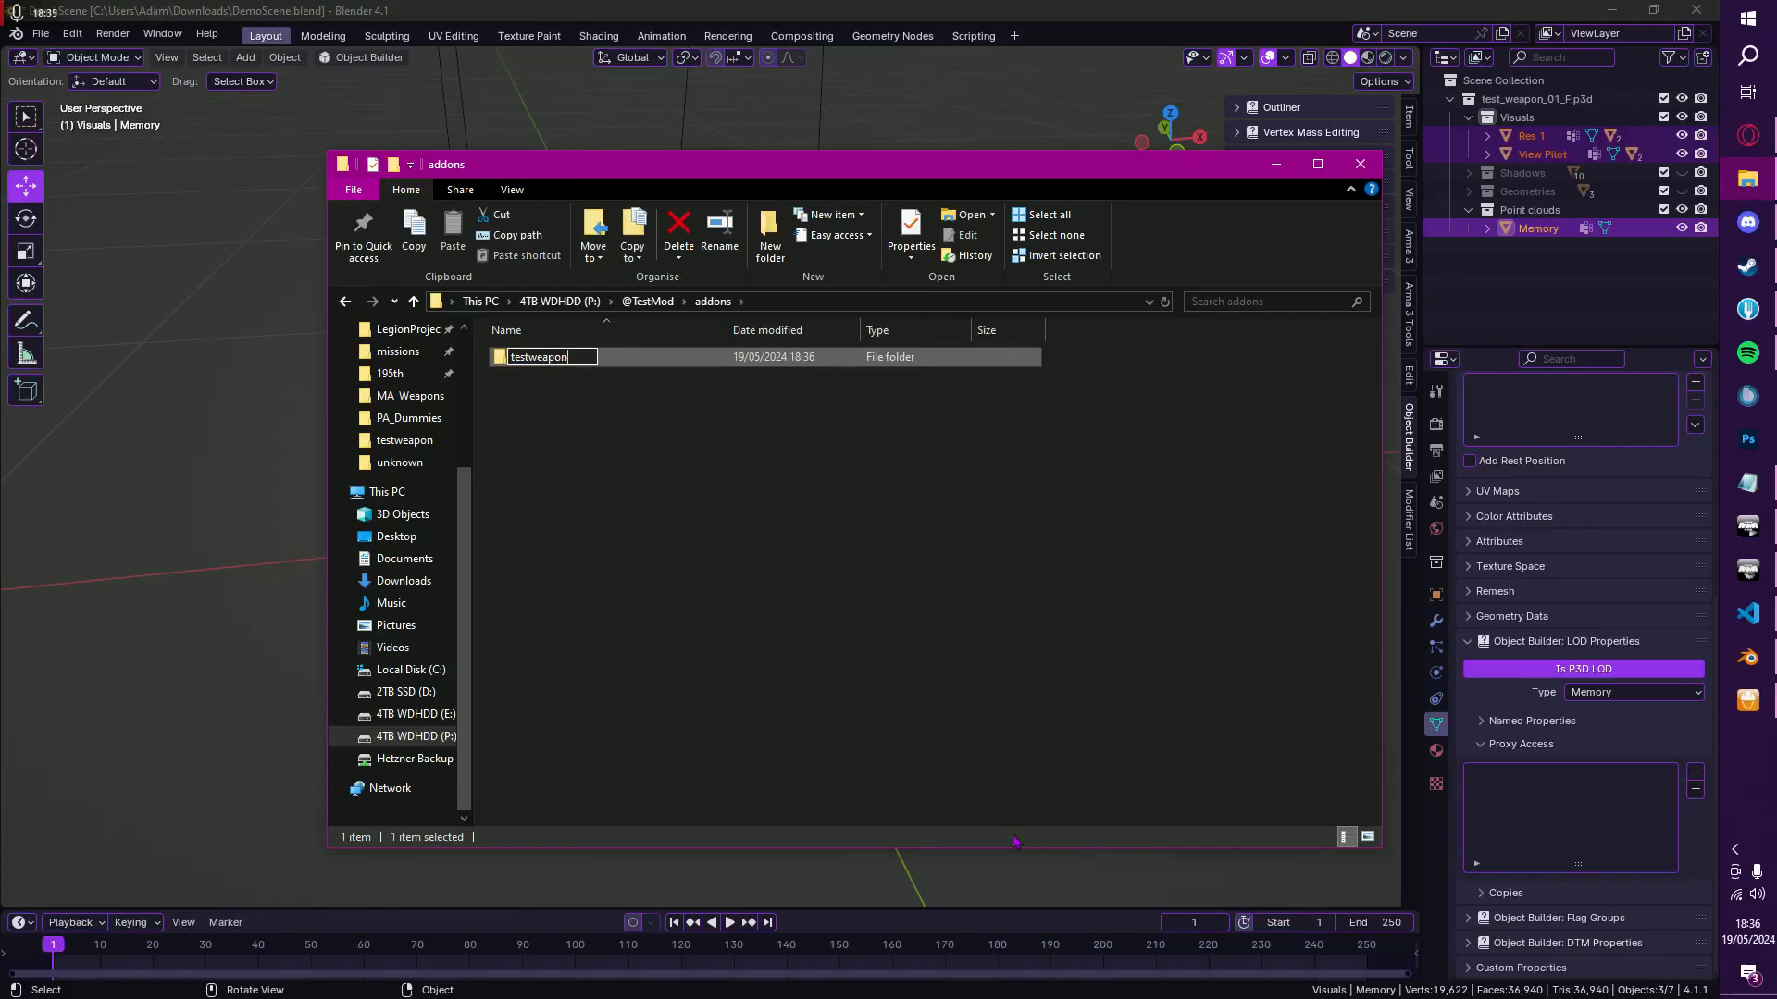
key(Return)
key(Return)
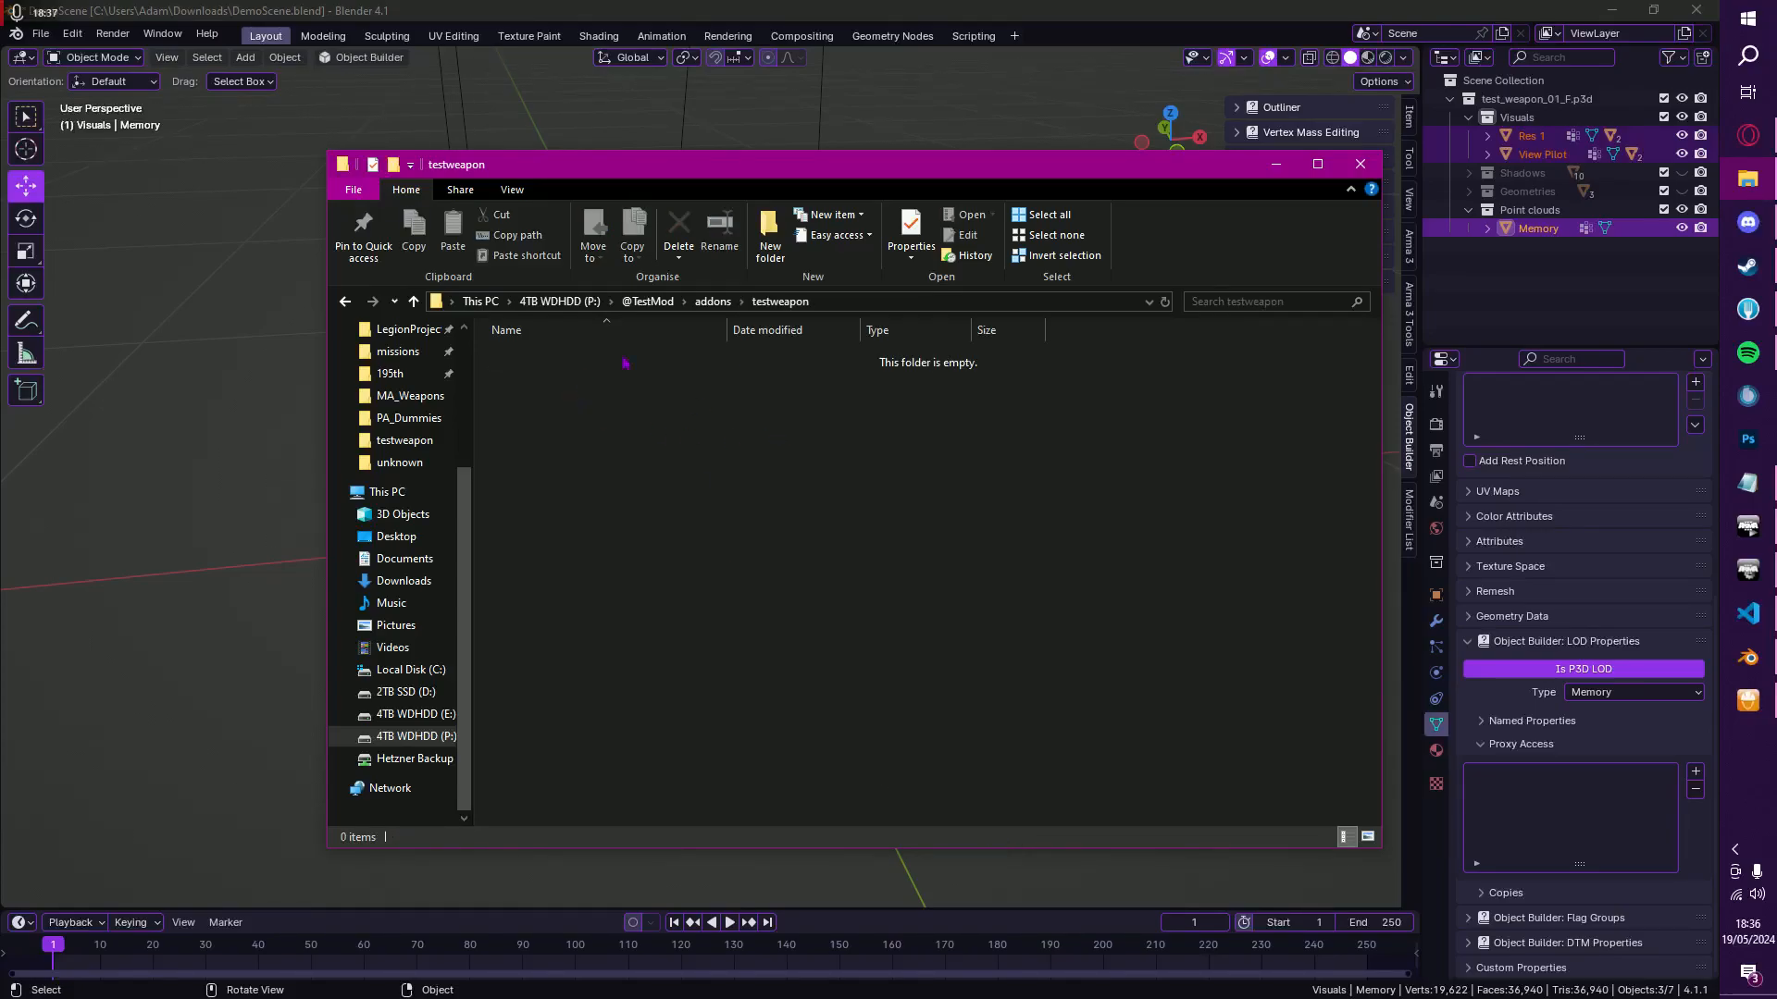
click(863, 311)
key(ctrl+c)
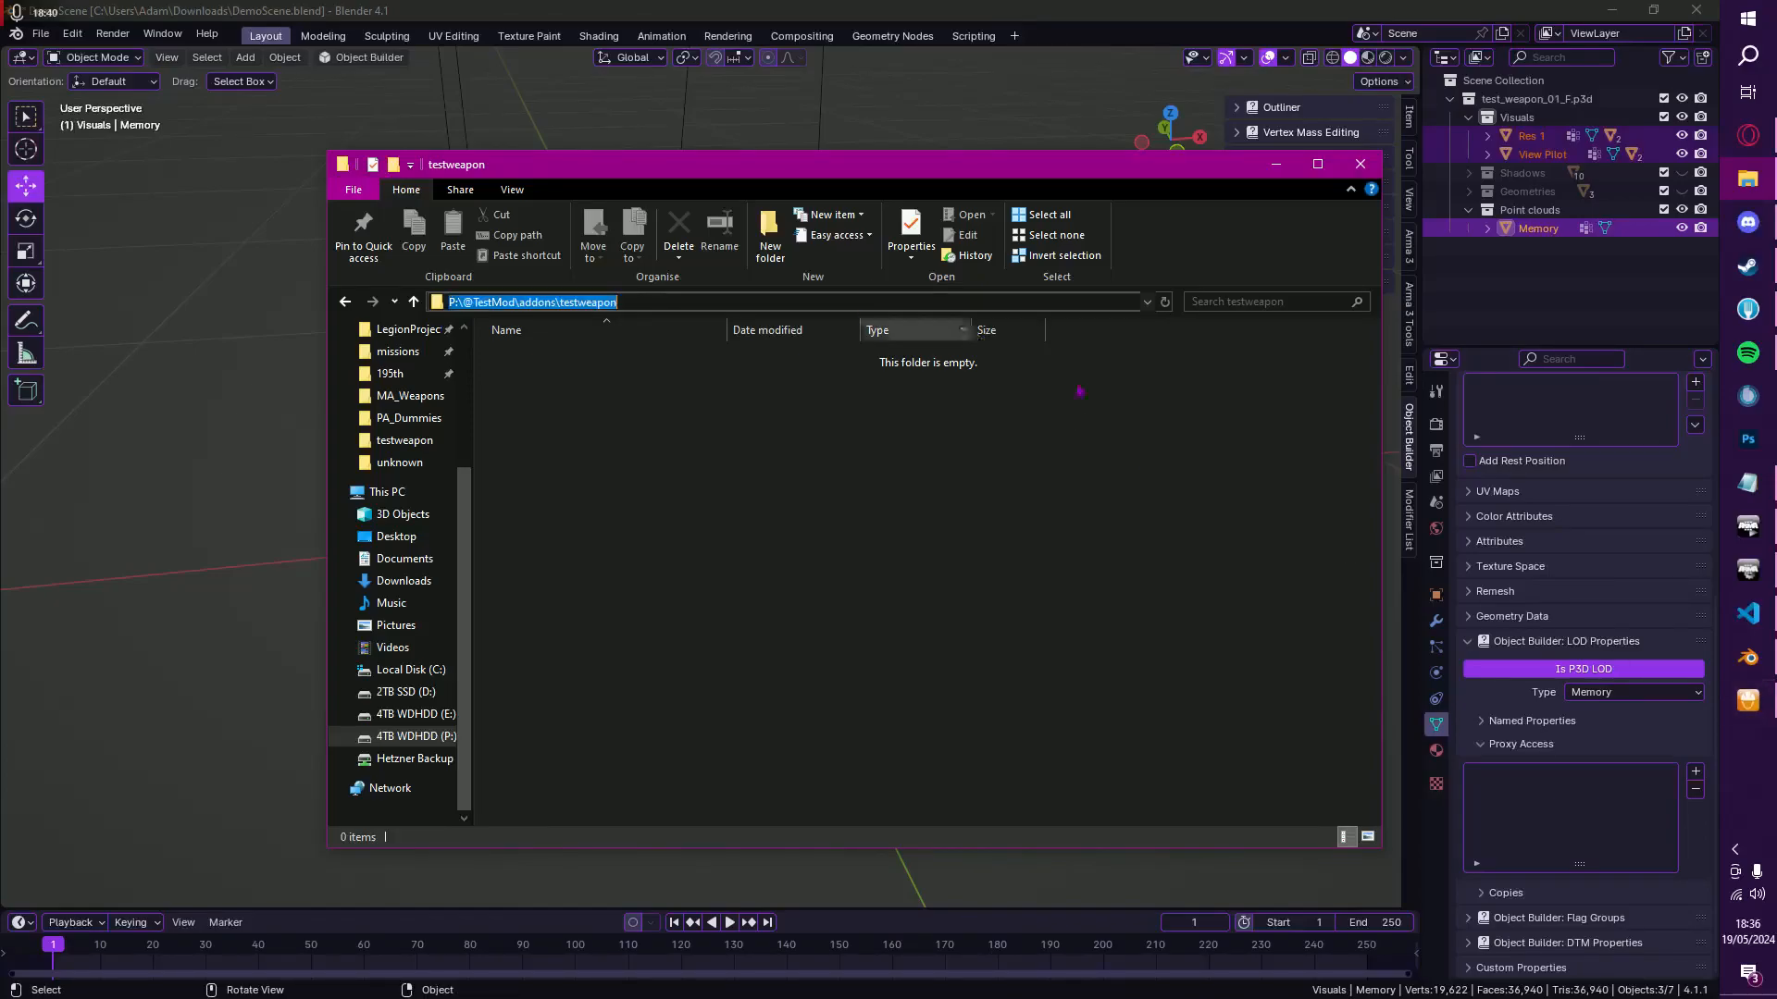
click(42, 35)
mouse_move(139, 315)
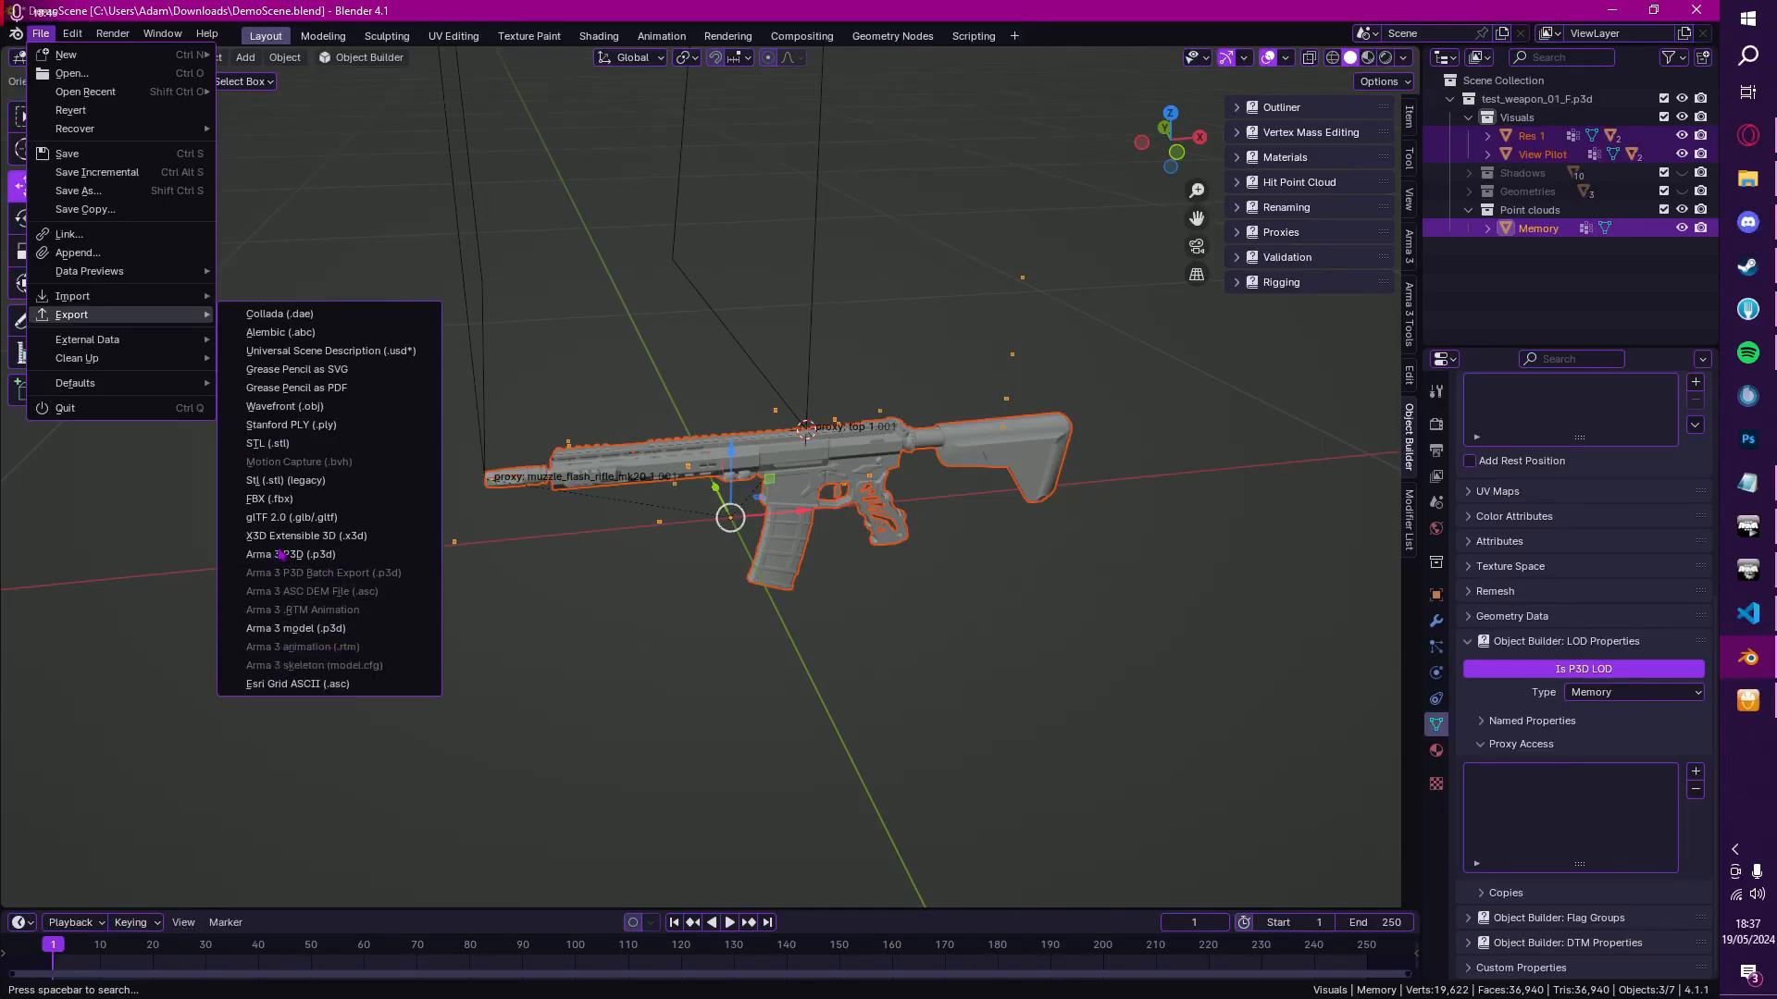
click(296, 629)
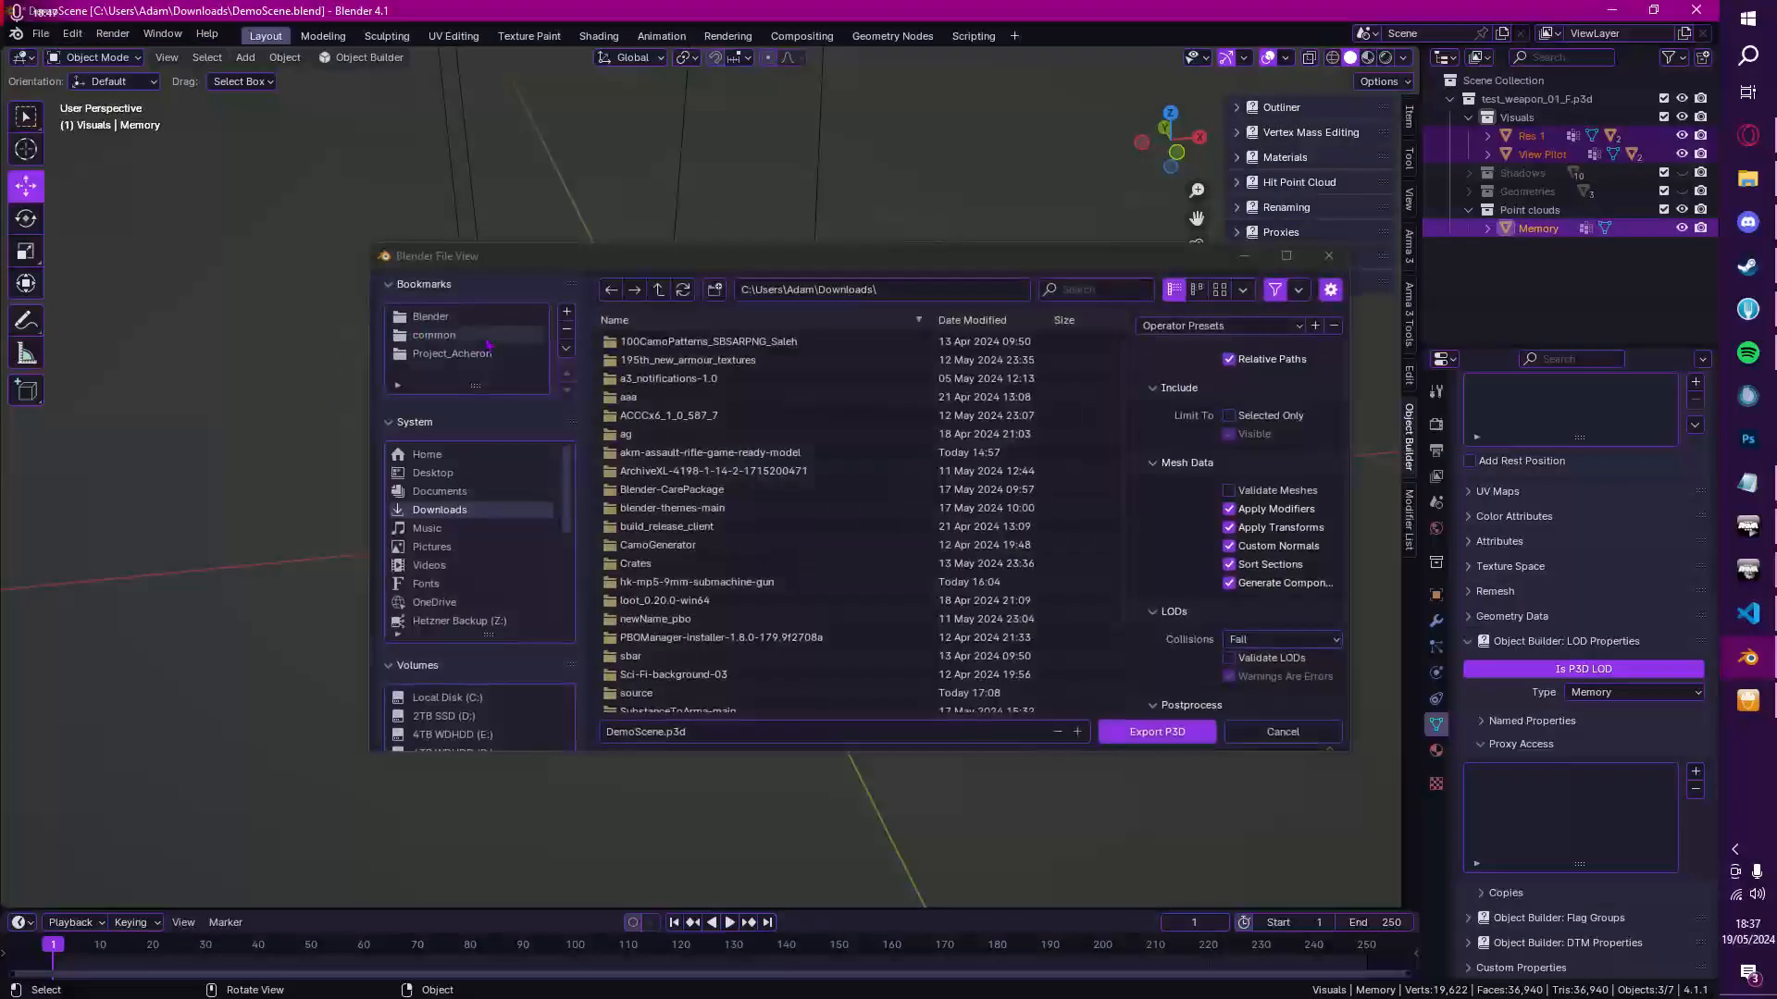
click(944, 288)
key(ctrl+v)
key(Return)
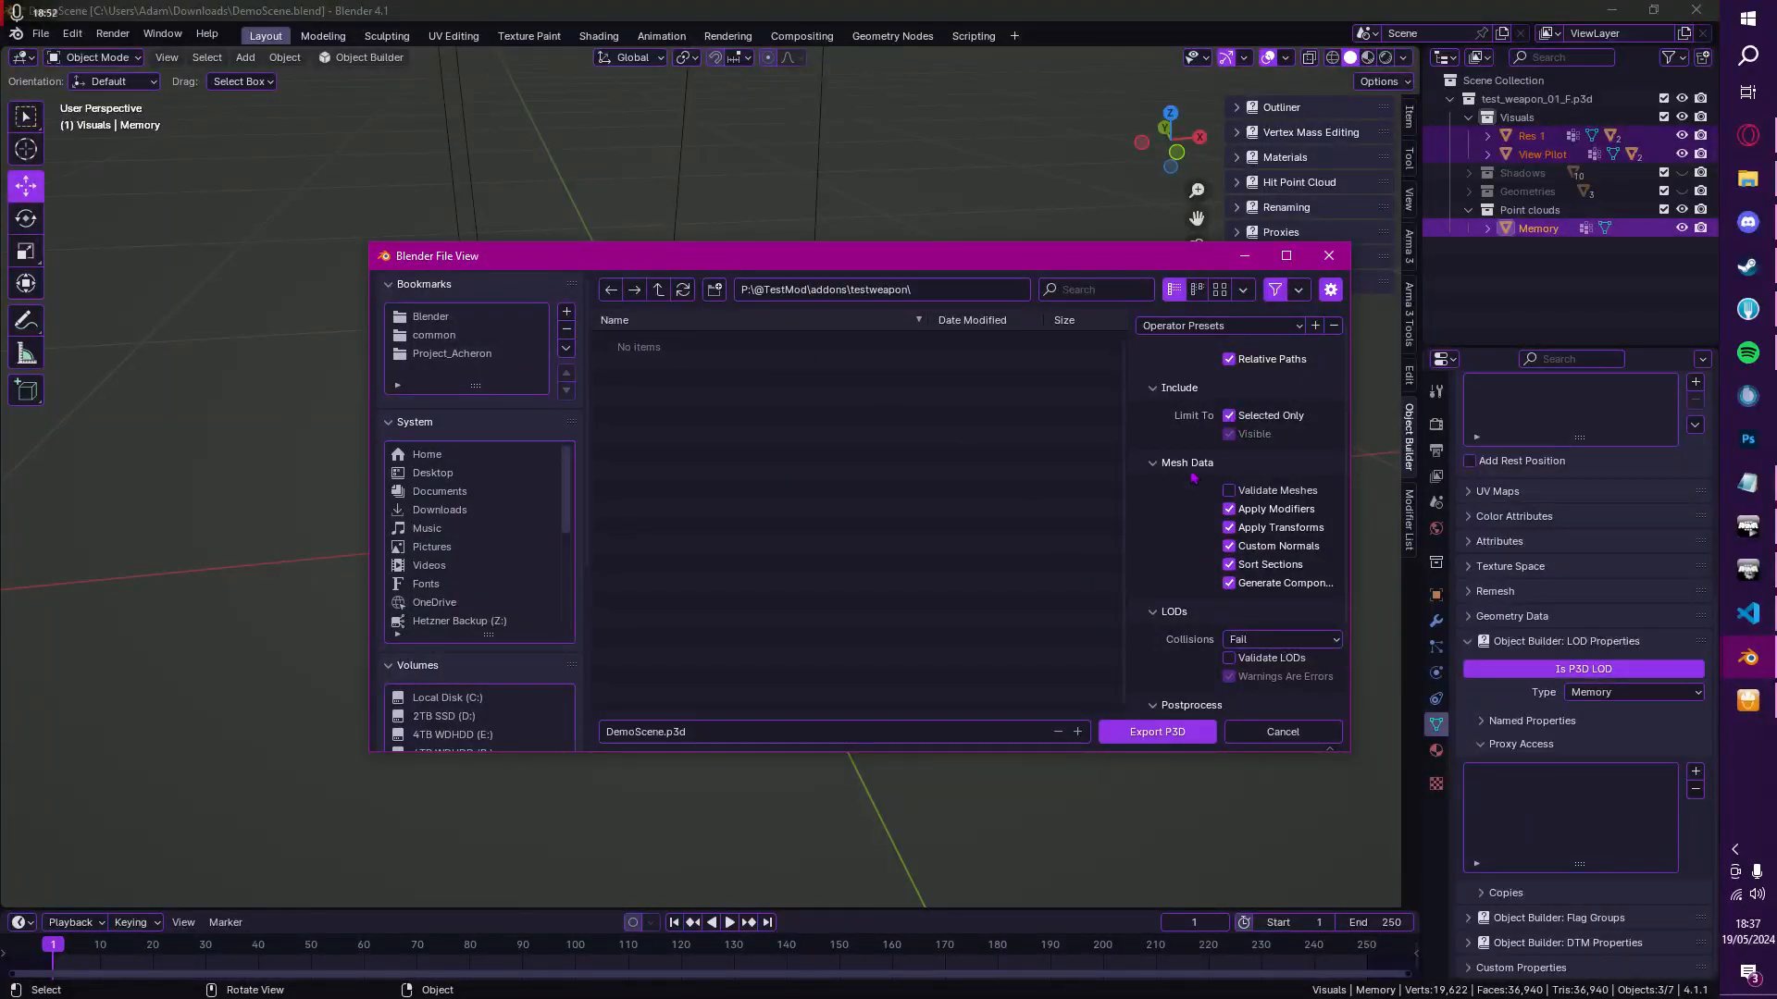
click(1157, 732)
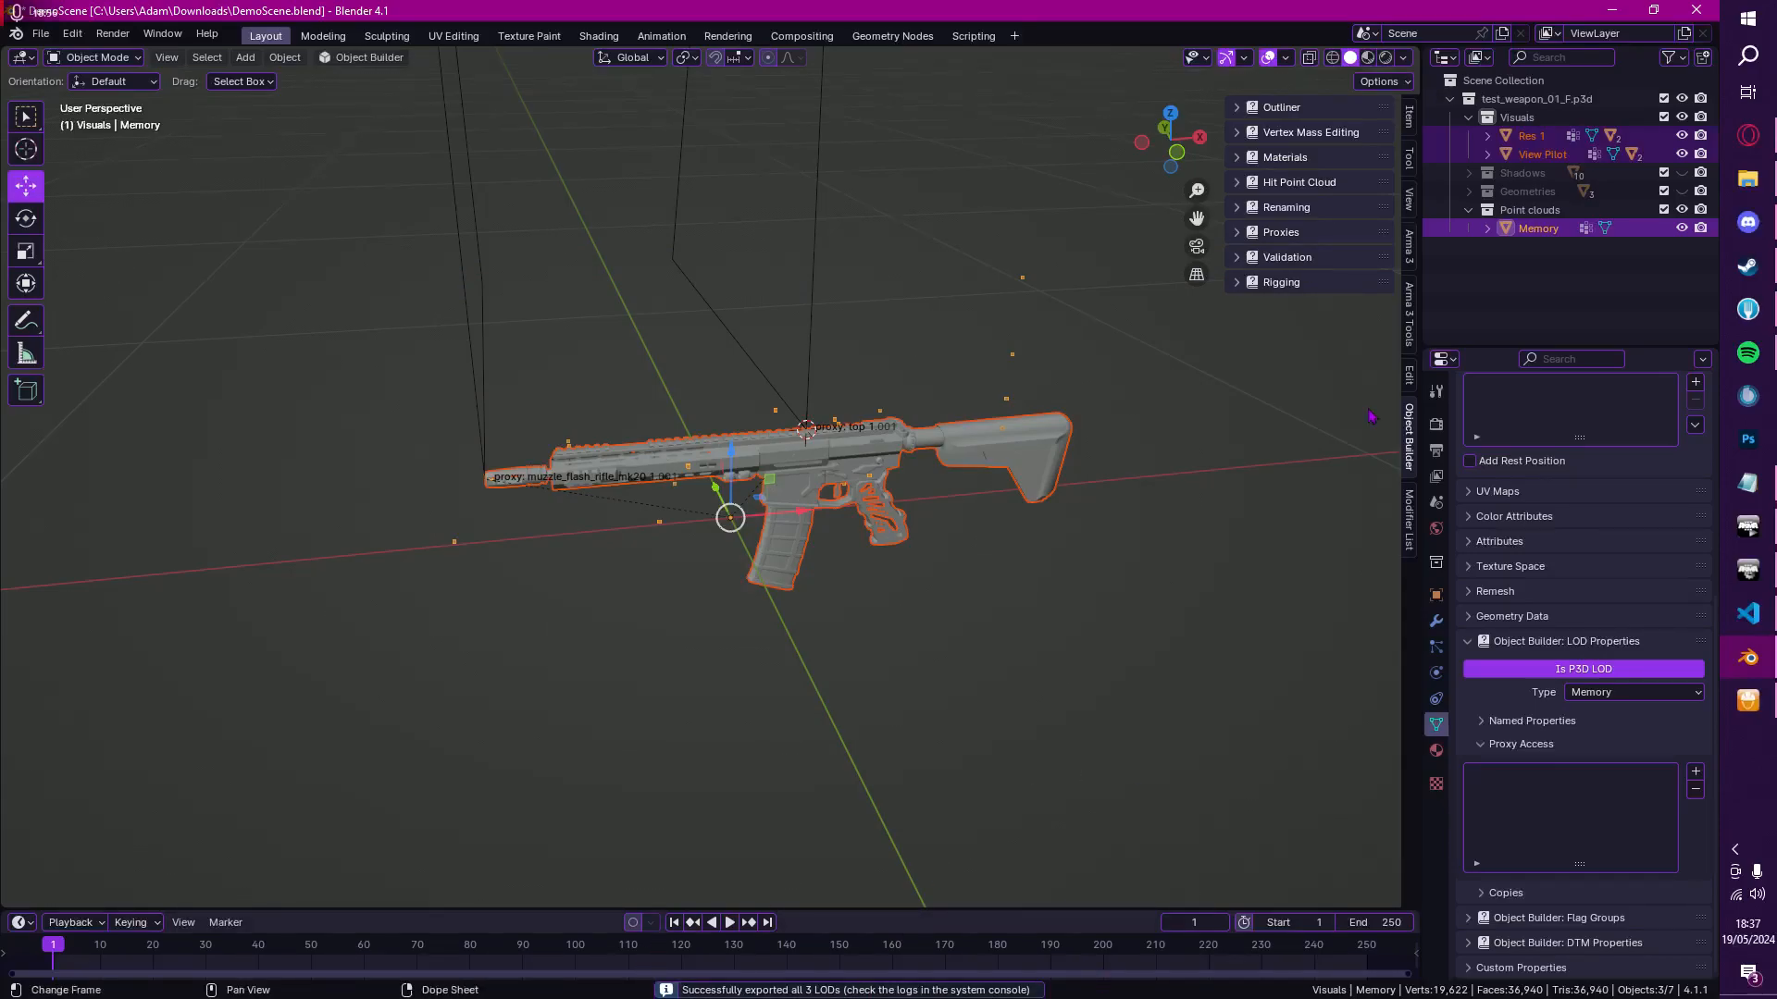
Step: Switch to File Explorer and rename the exported DemoScene.p3d as TestAR.p3d
click(1748, 182)
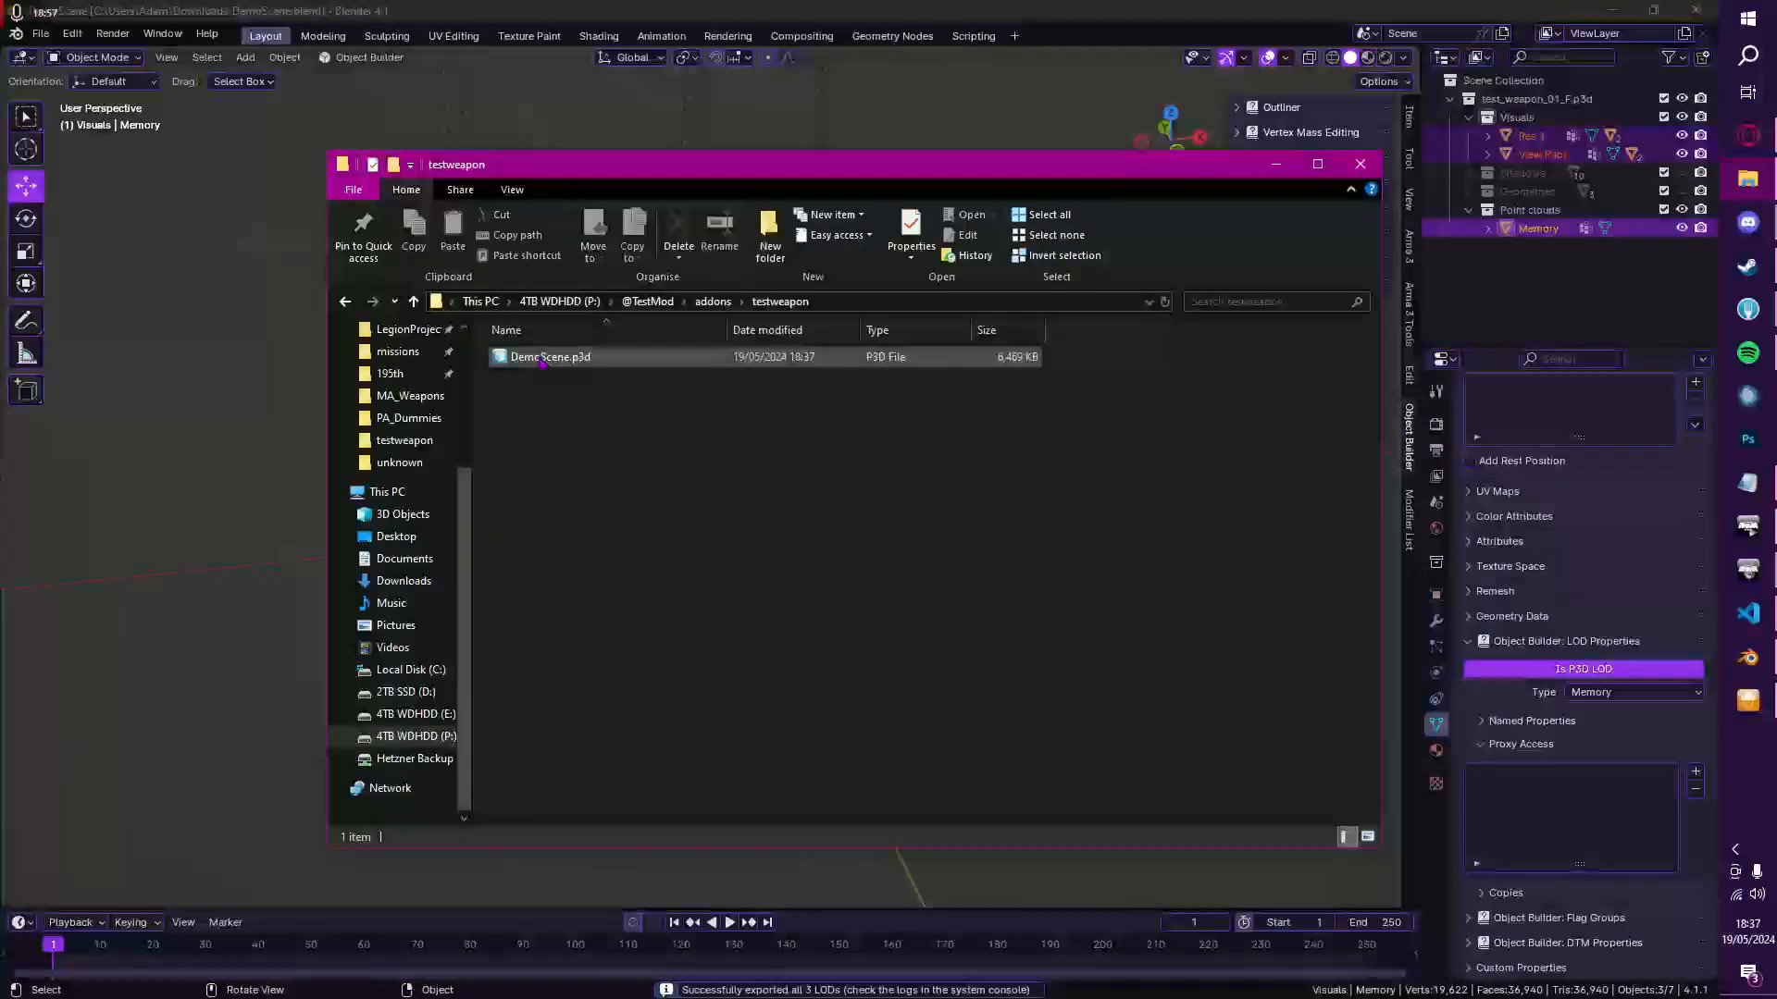
click(575, 359)
right_click(576, 357)
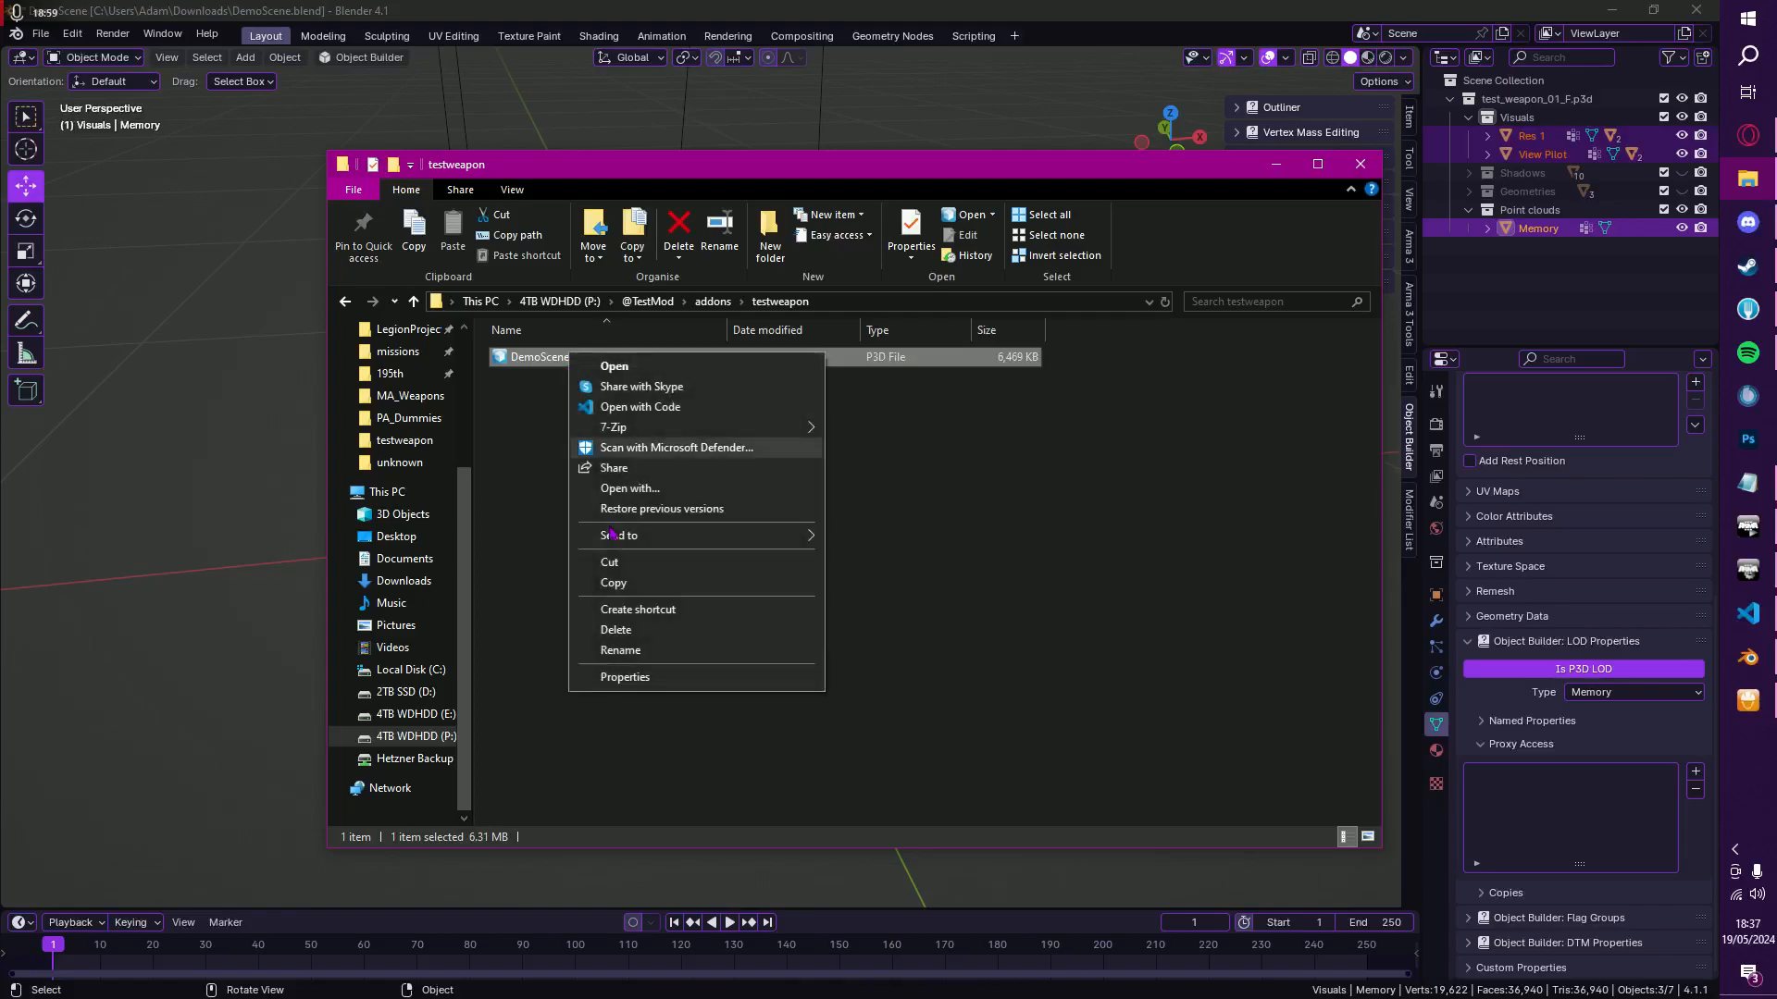
click(622, 649)
text(TestAR.p3d)
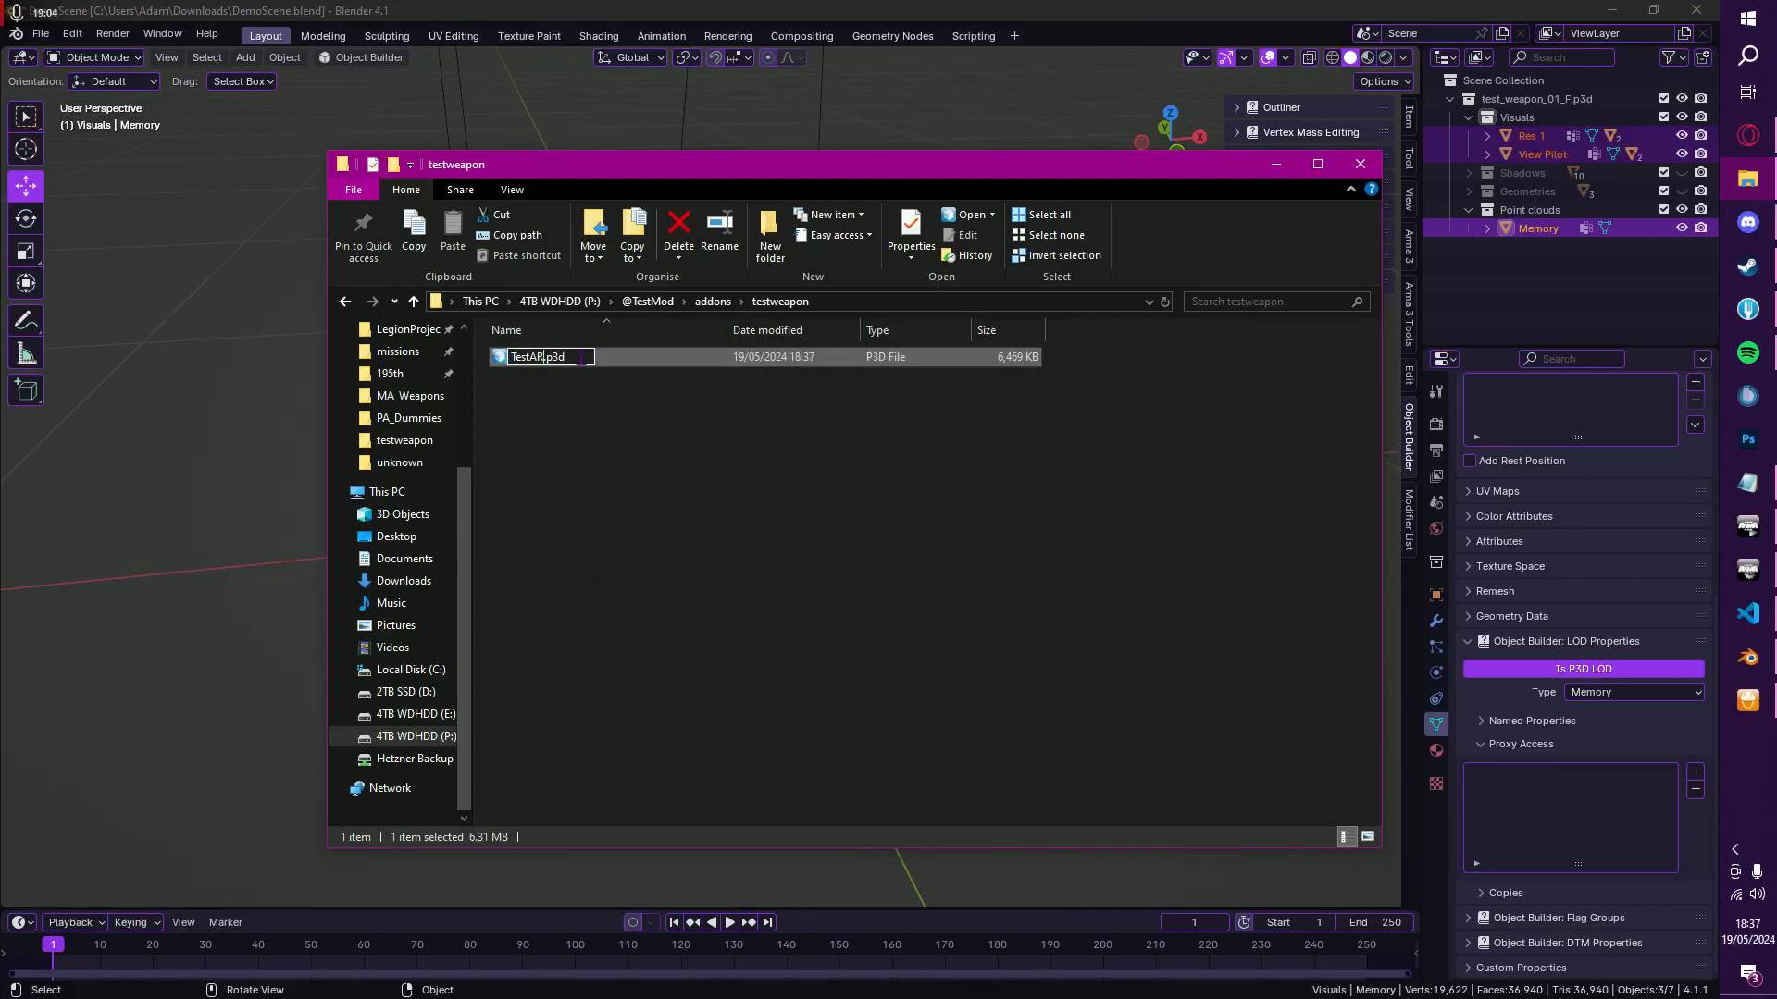
key(Return)
Step: Open TestAR.p3d in Object Builder and look over the rifle's wireframe
double_click(581, 357)
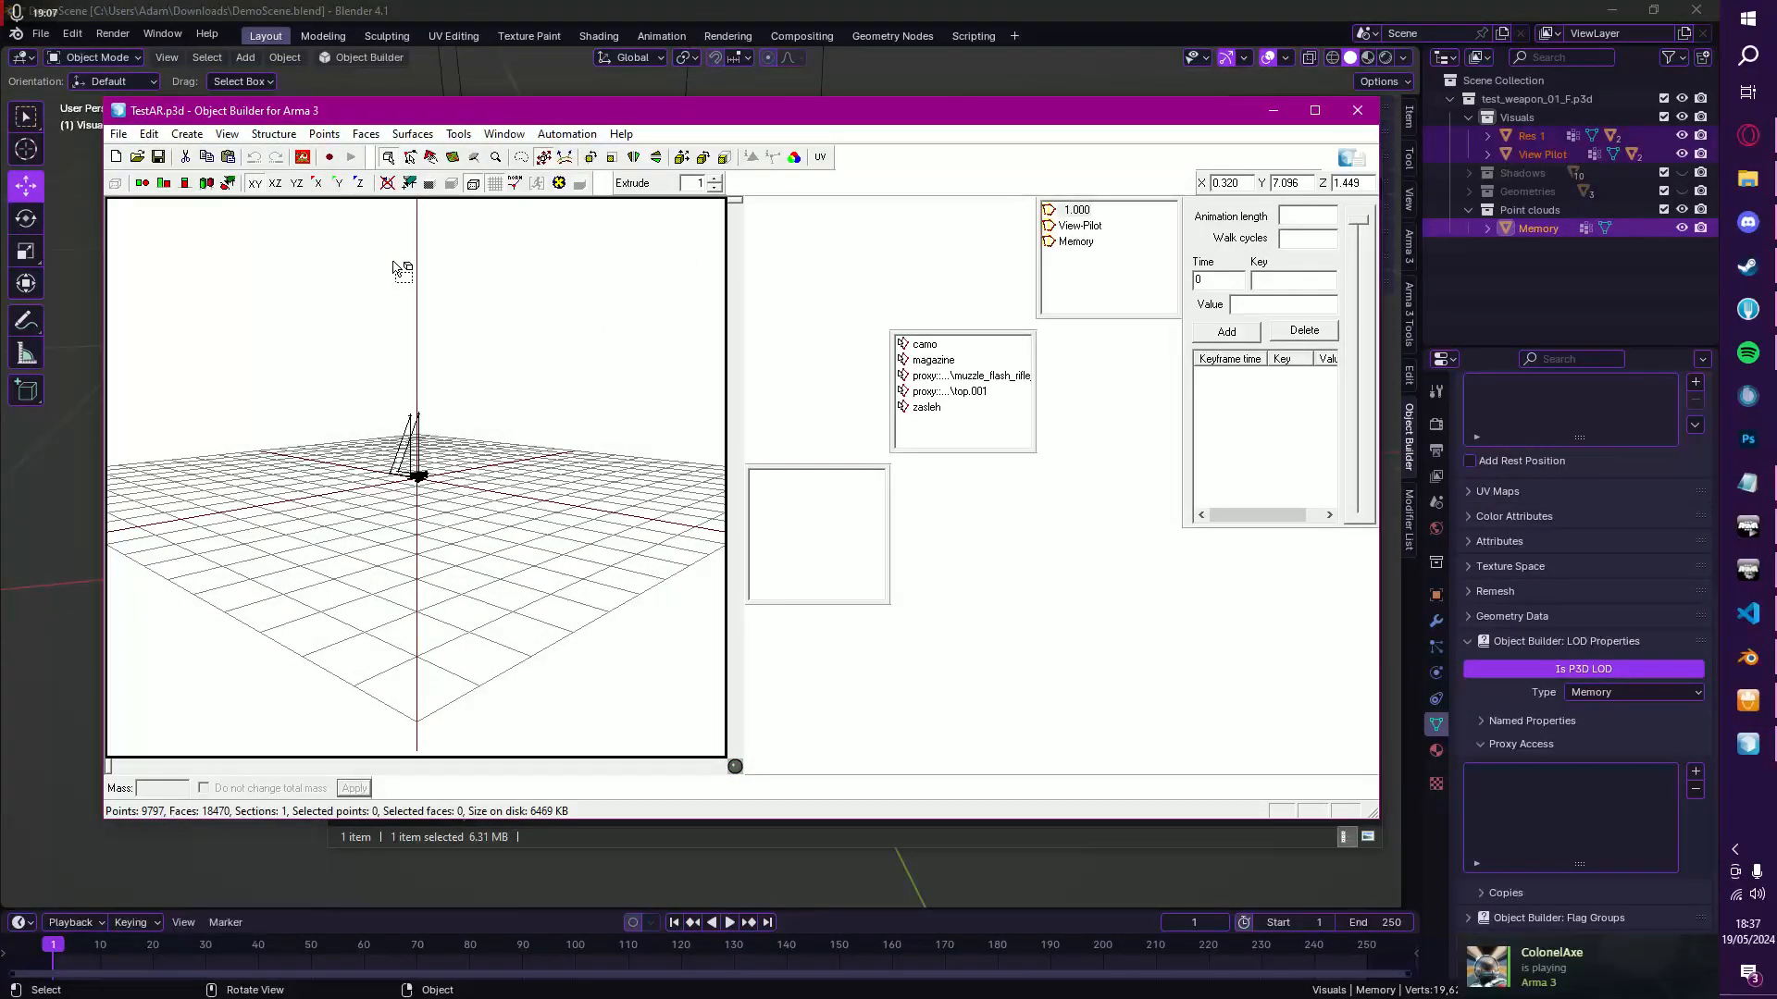
scroll(424, 430, up, 10)
scroll(424, 430, up, 5)
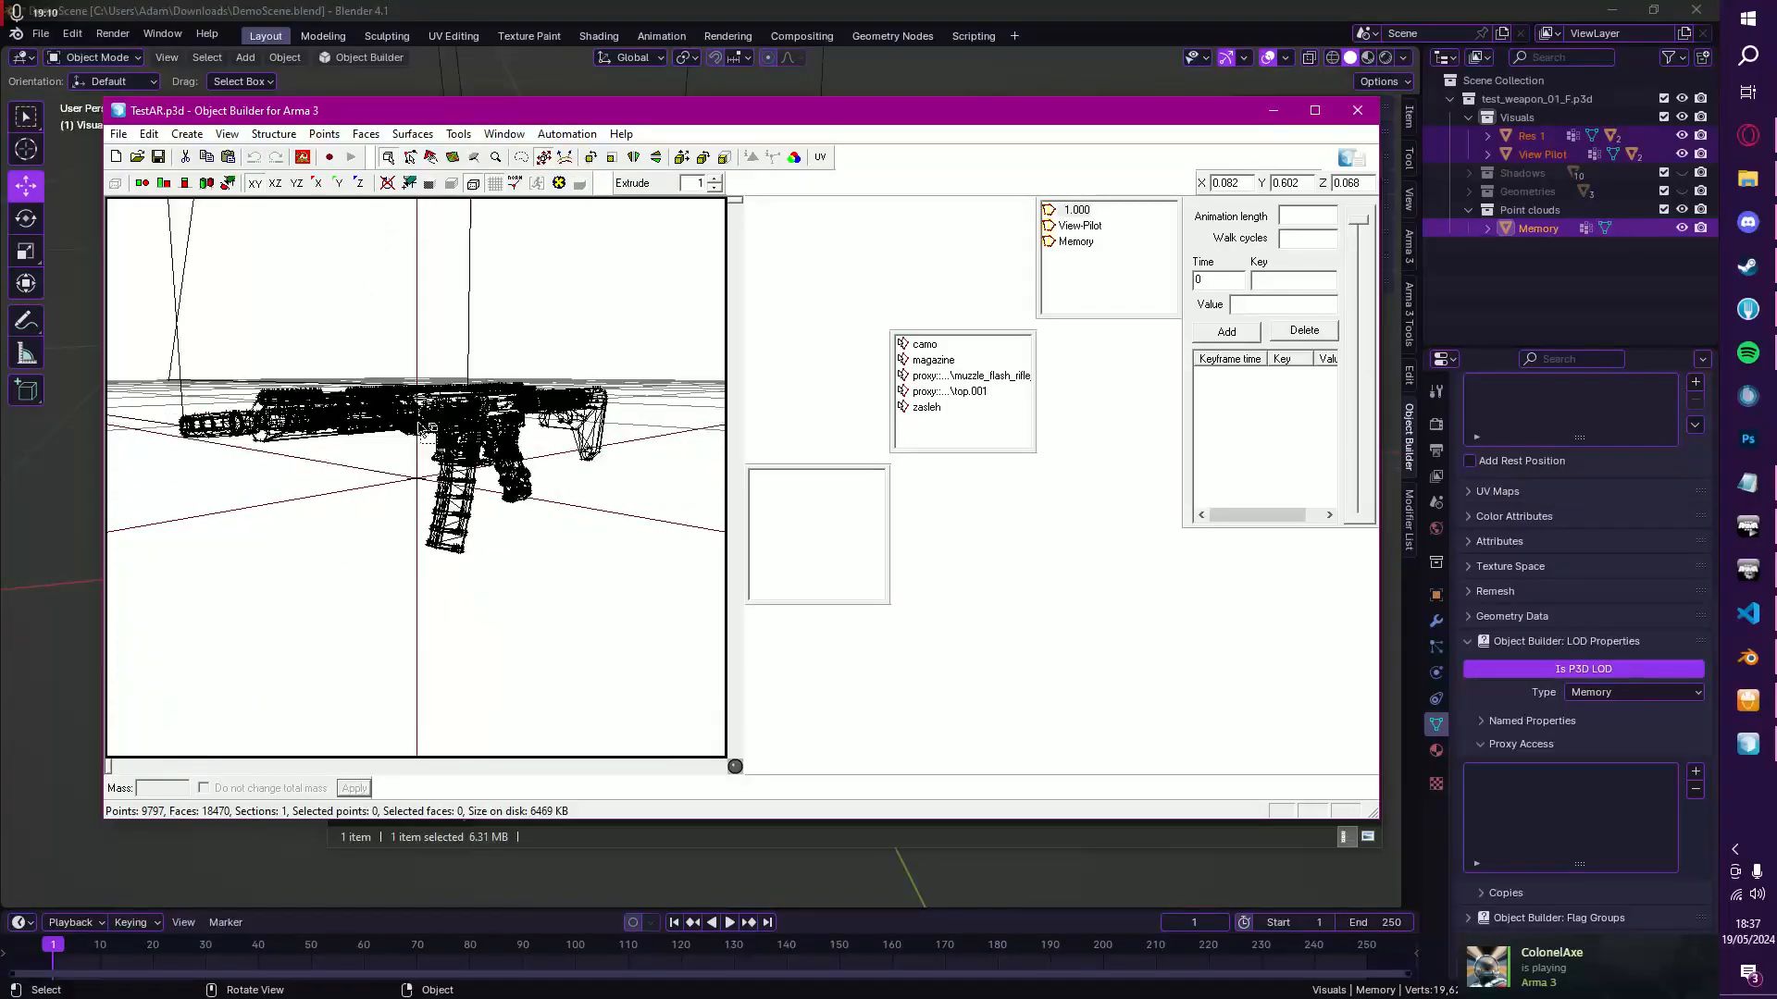
scroll(424, 418, down, 5)
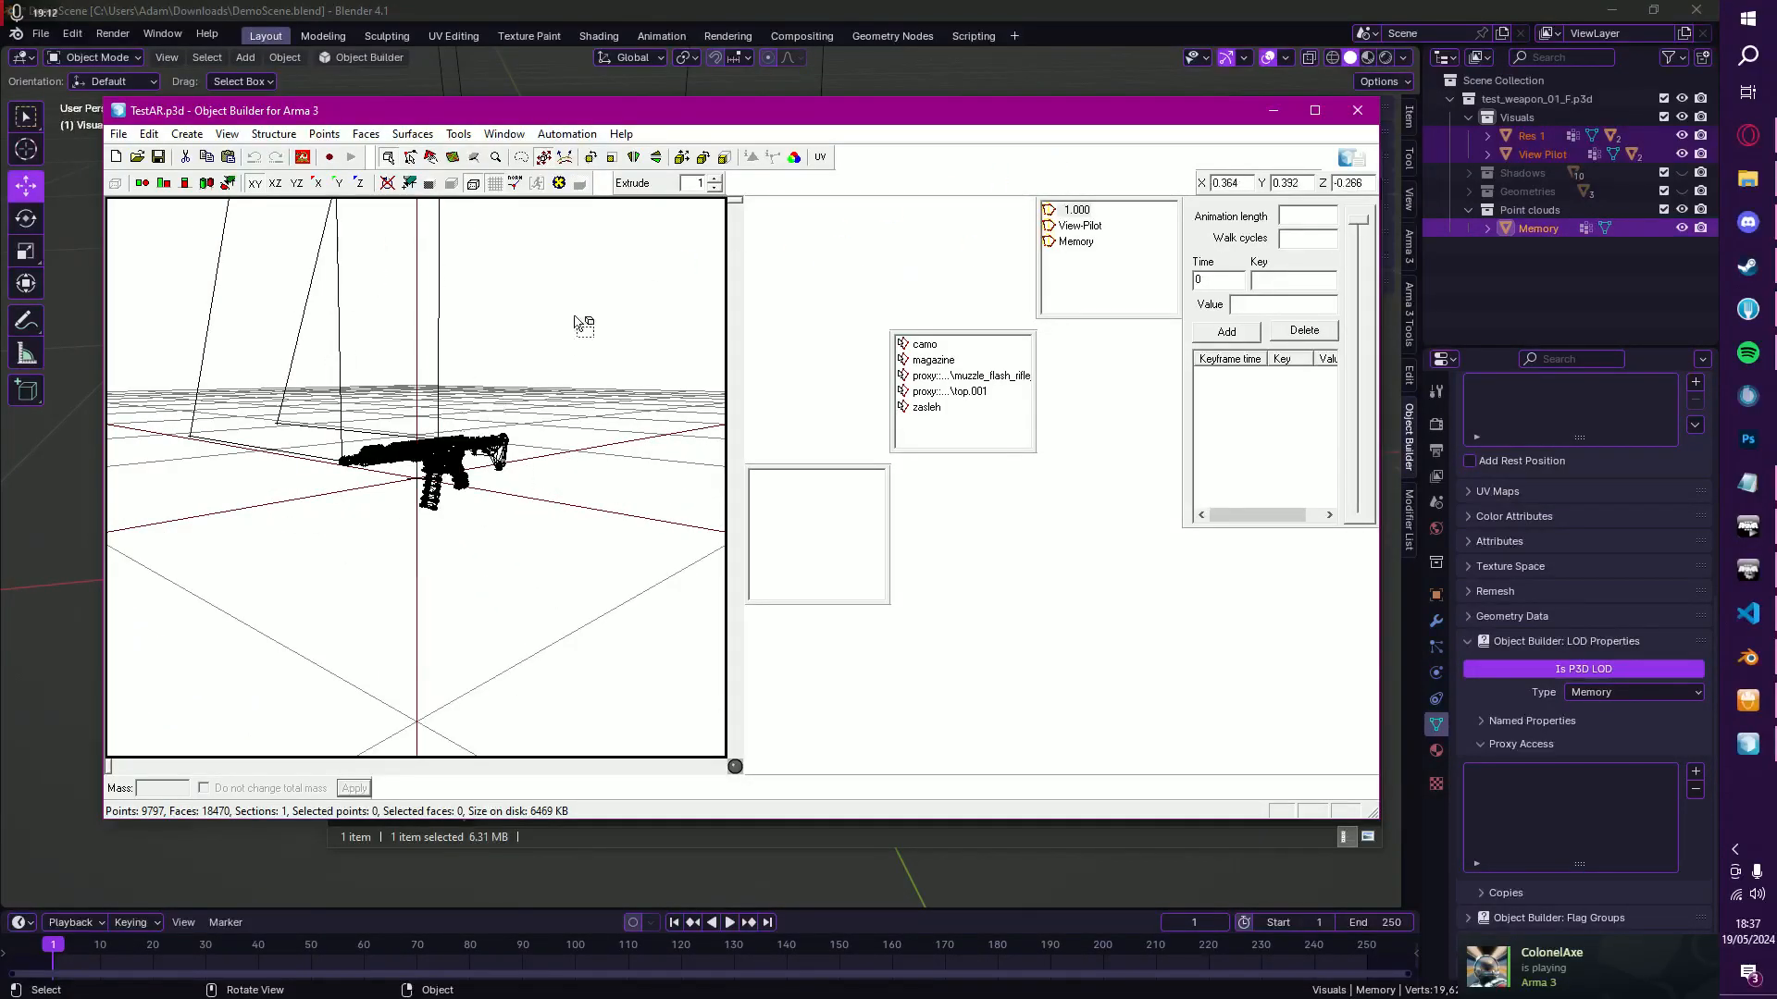
Step: Check the muzzle flash proxy, top proxy, zasleh, camo and magazine selections in the View-Pilot LOD
click(1076, 226)
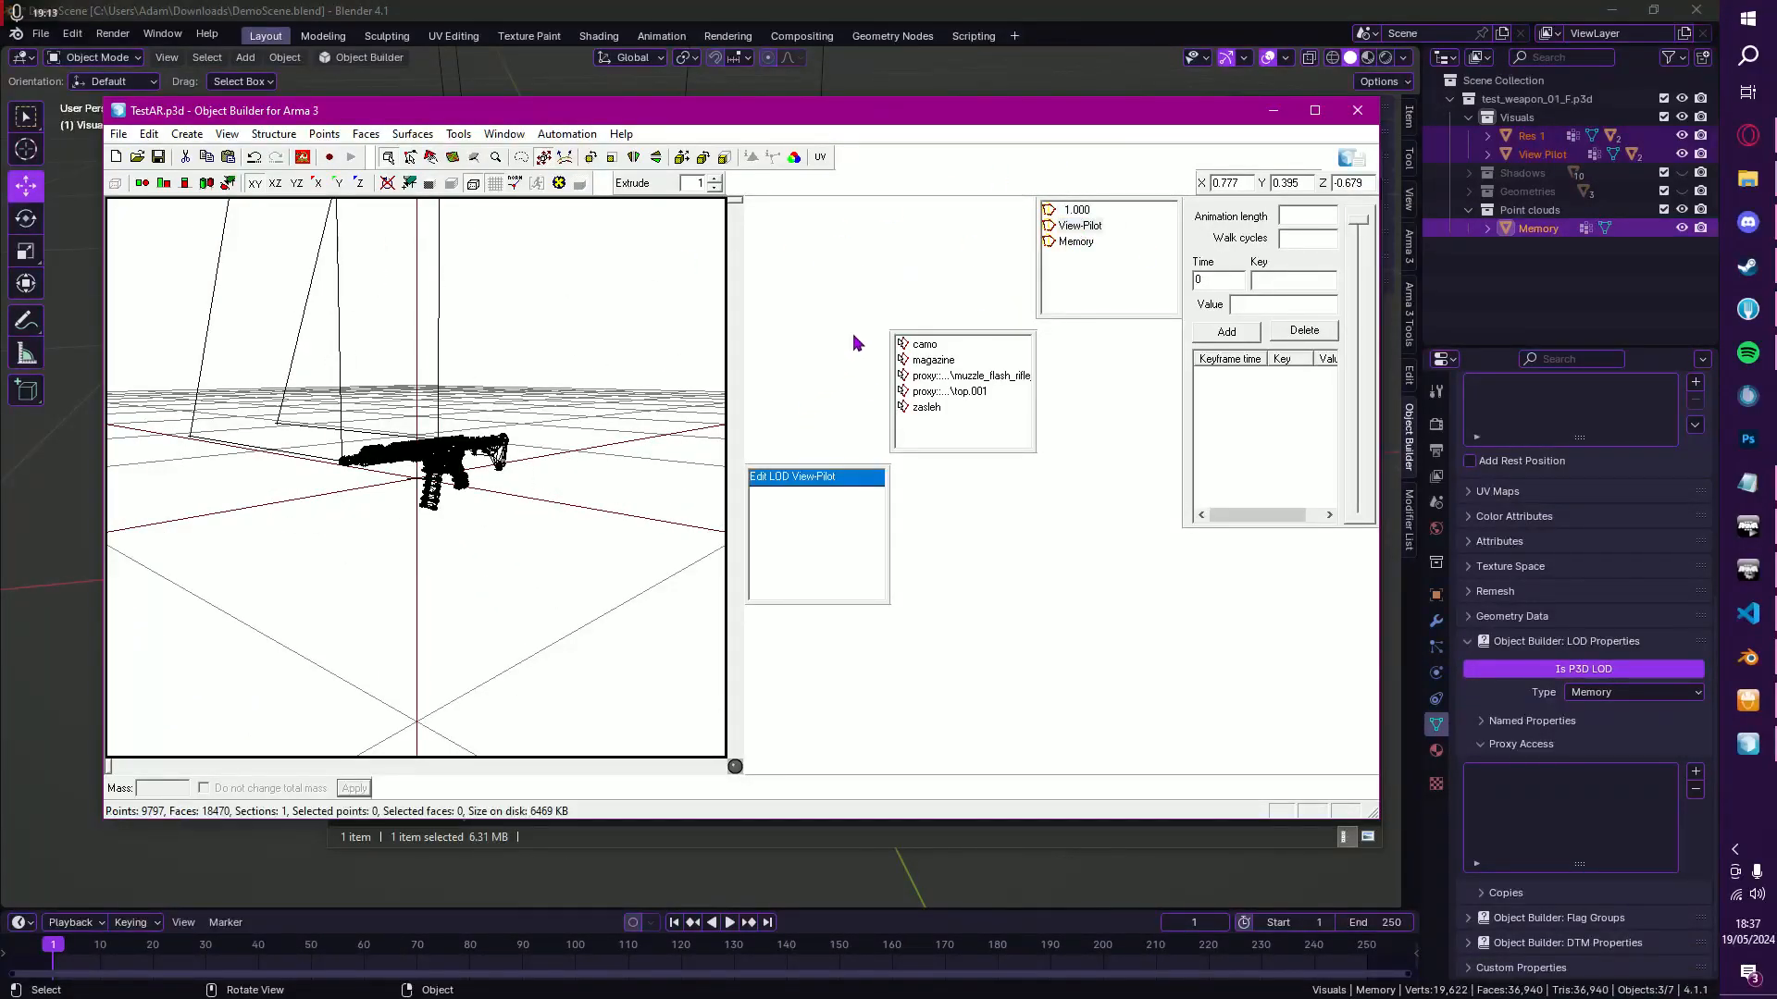
click(954, 376)
key(Down)
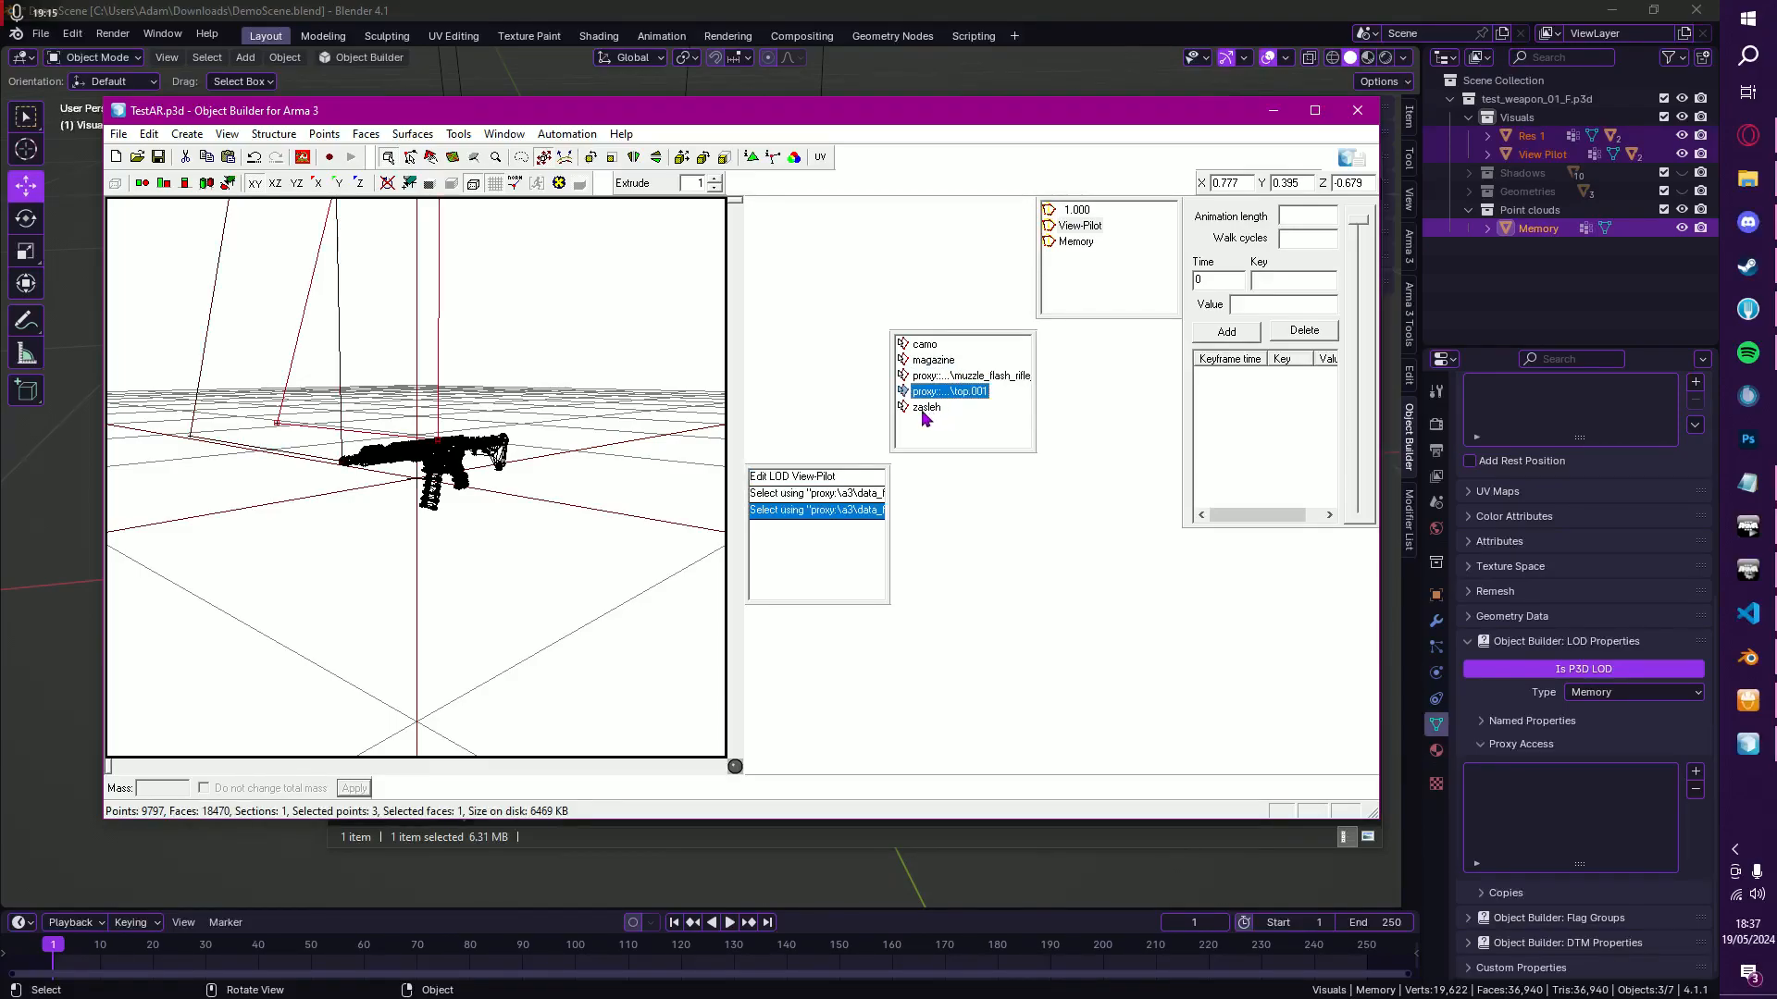
click(922, 410)
click(915, 345)
click(930, 360)
click(926, 408)
Step: Check the zasleh selection in the 1.000 LOD, and highlight all points of the Memory LOD
click(1073, 210)
click(921, 410)
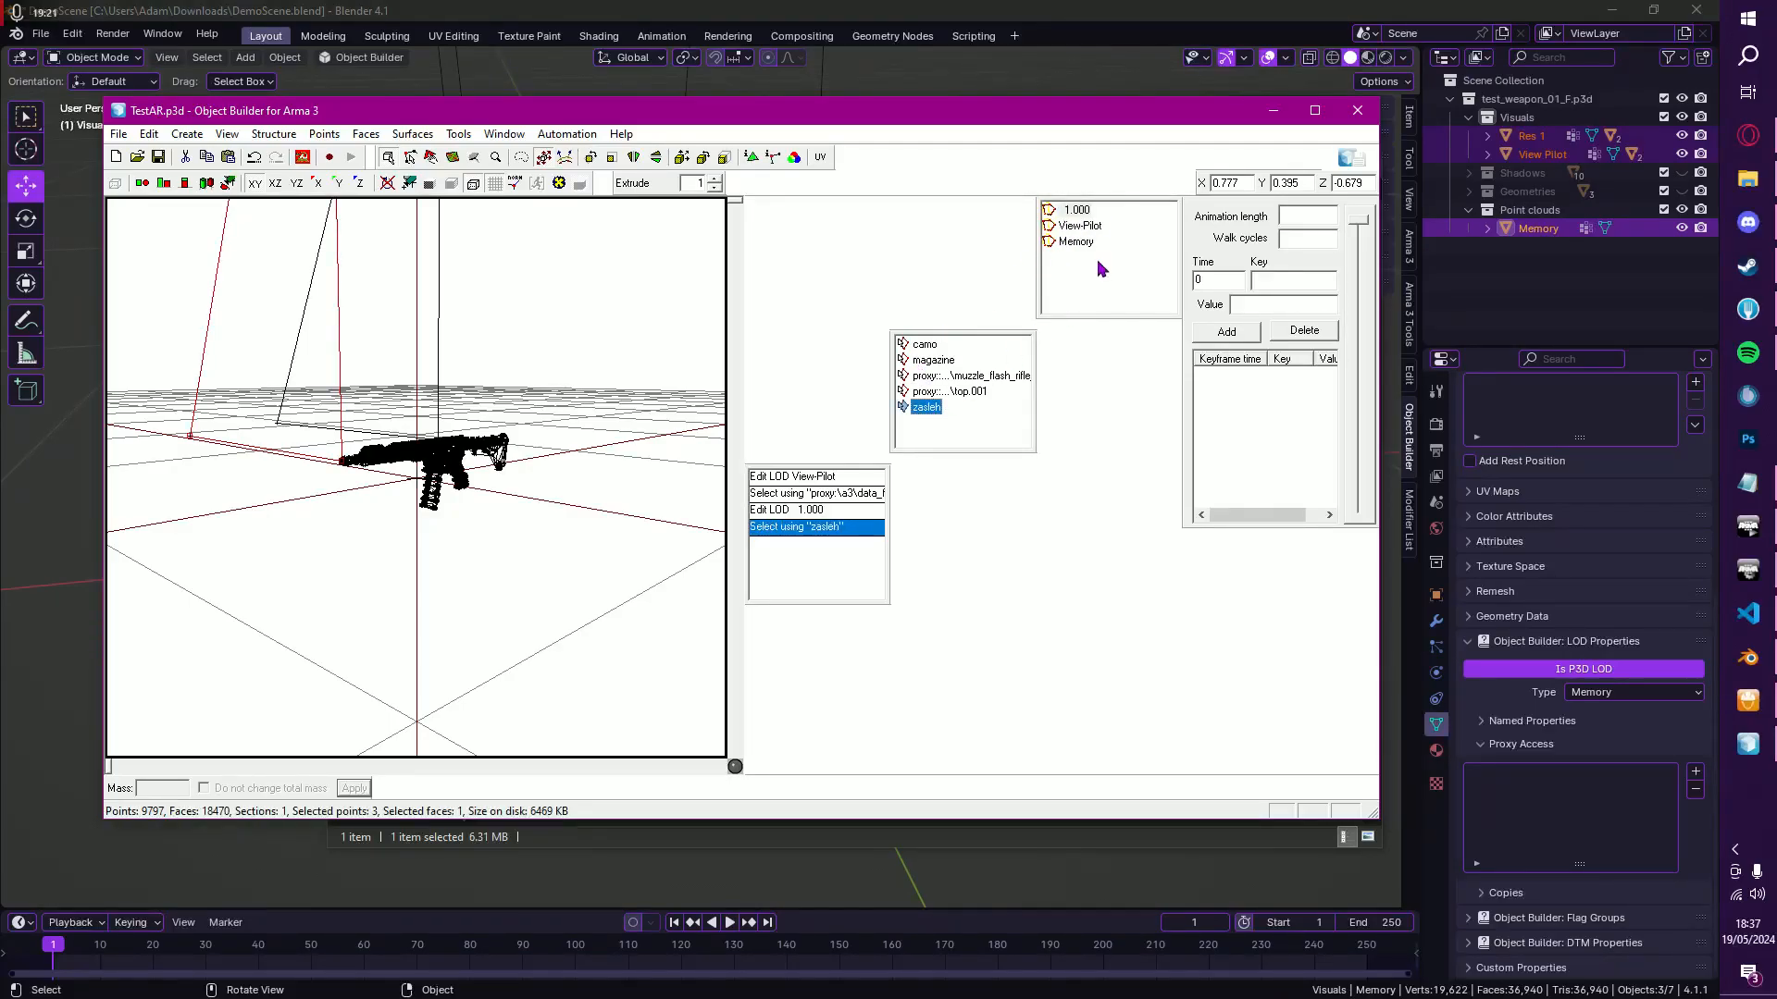
click(1065, 244)
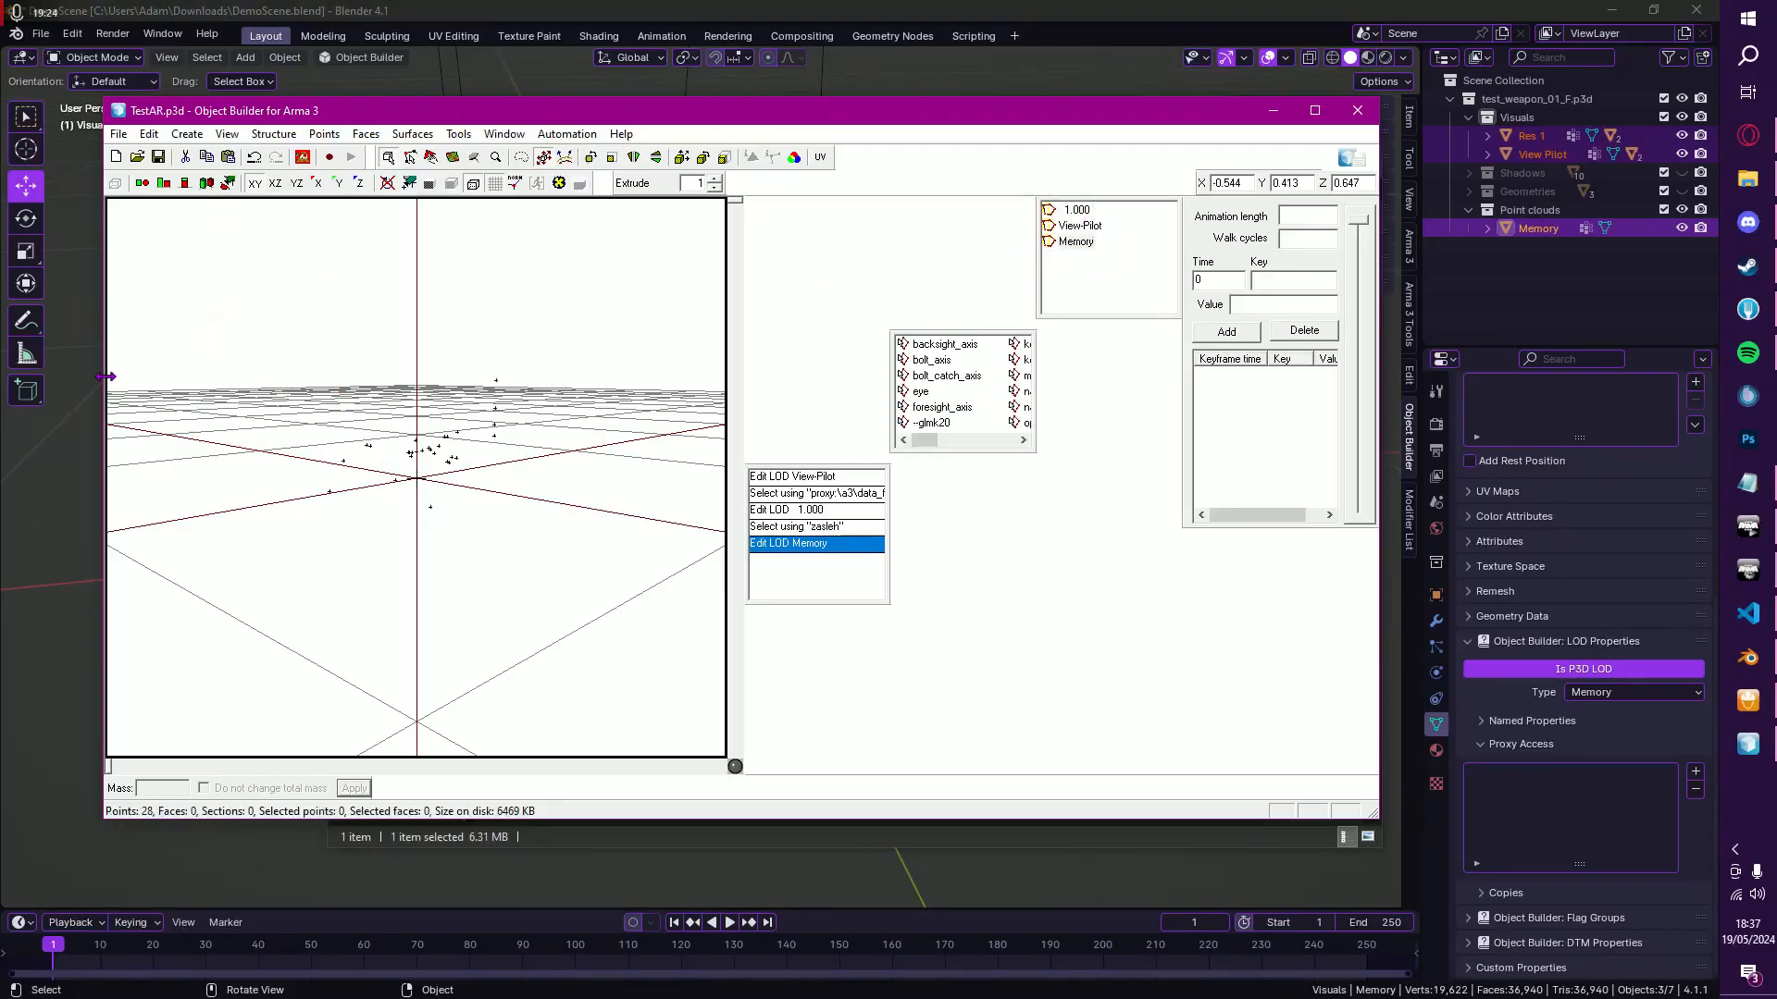
drag(315, 339, 648, 566)
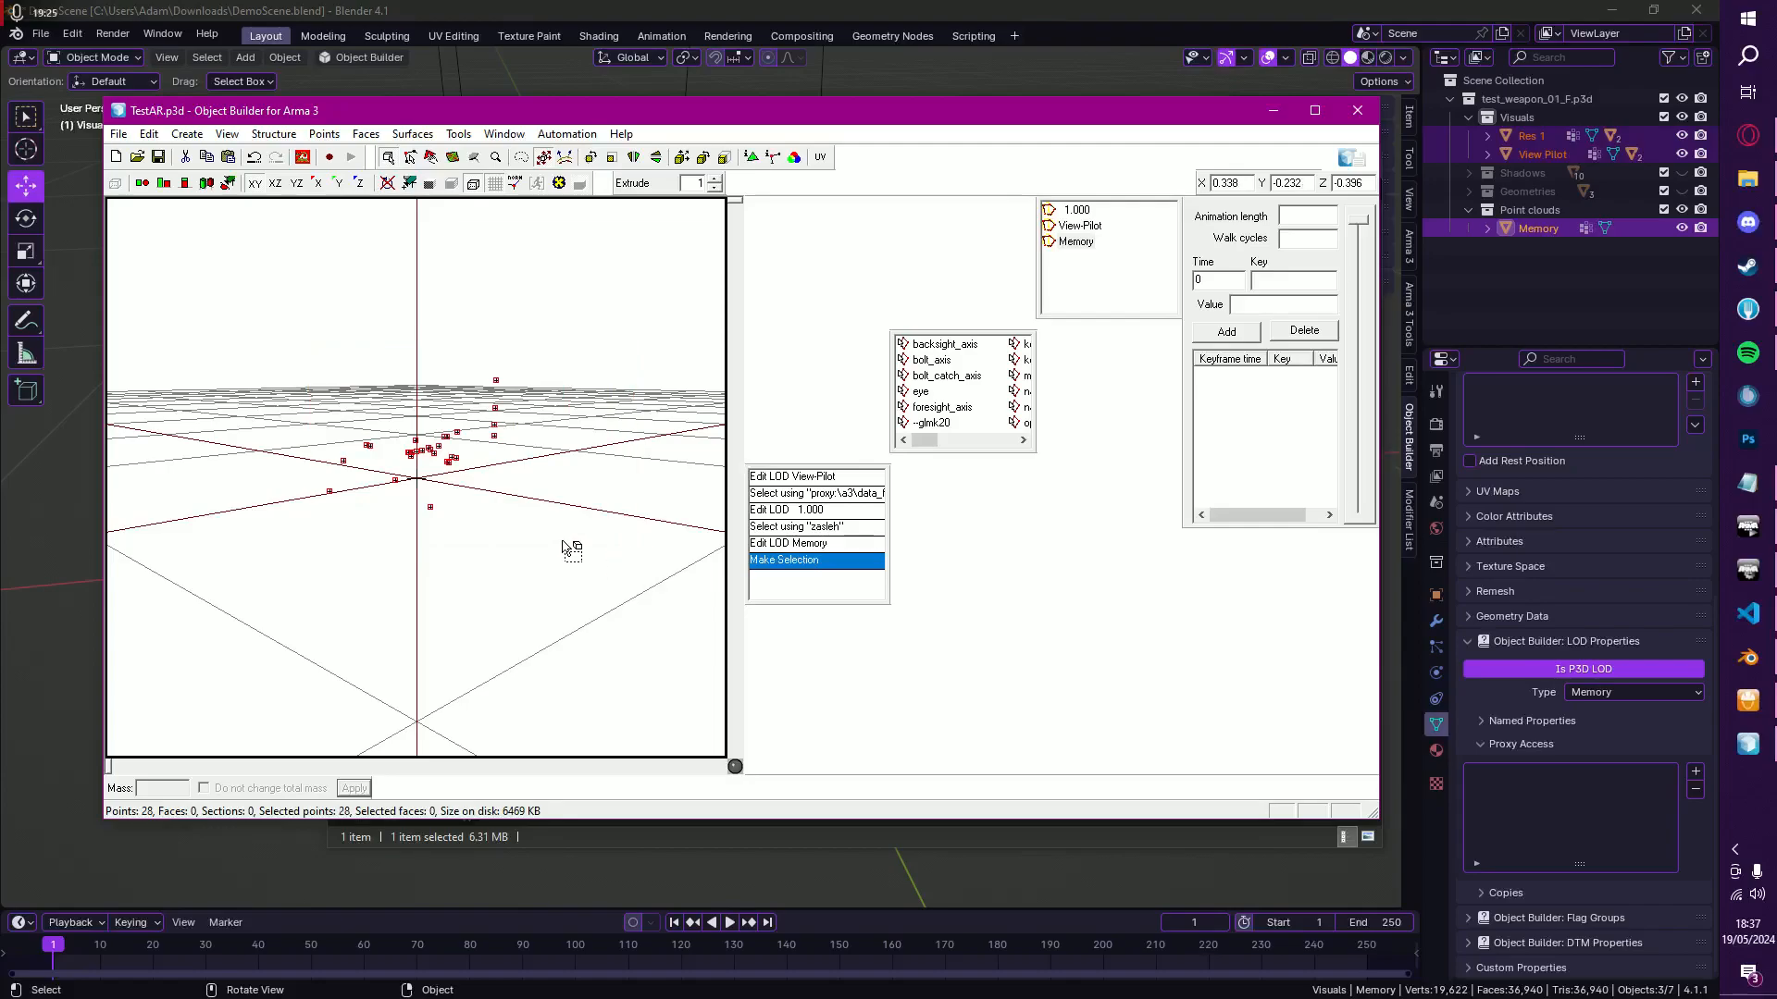
Step: In the 1.000 LOD, review the camo faces' texture and material properties, save the model, and highlight the magazine selection
click(1073, 211)
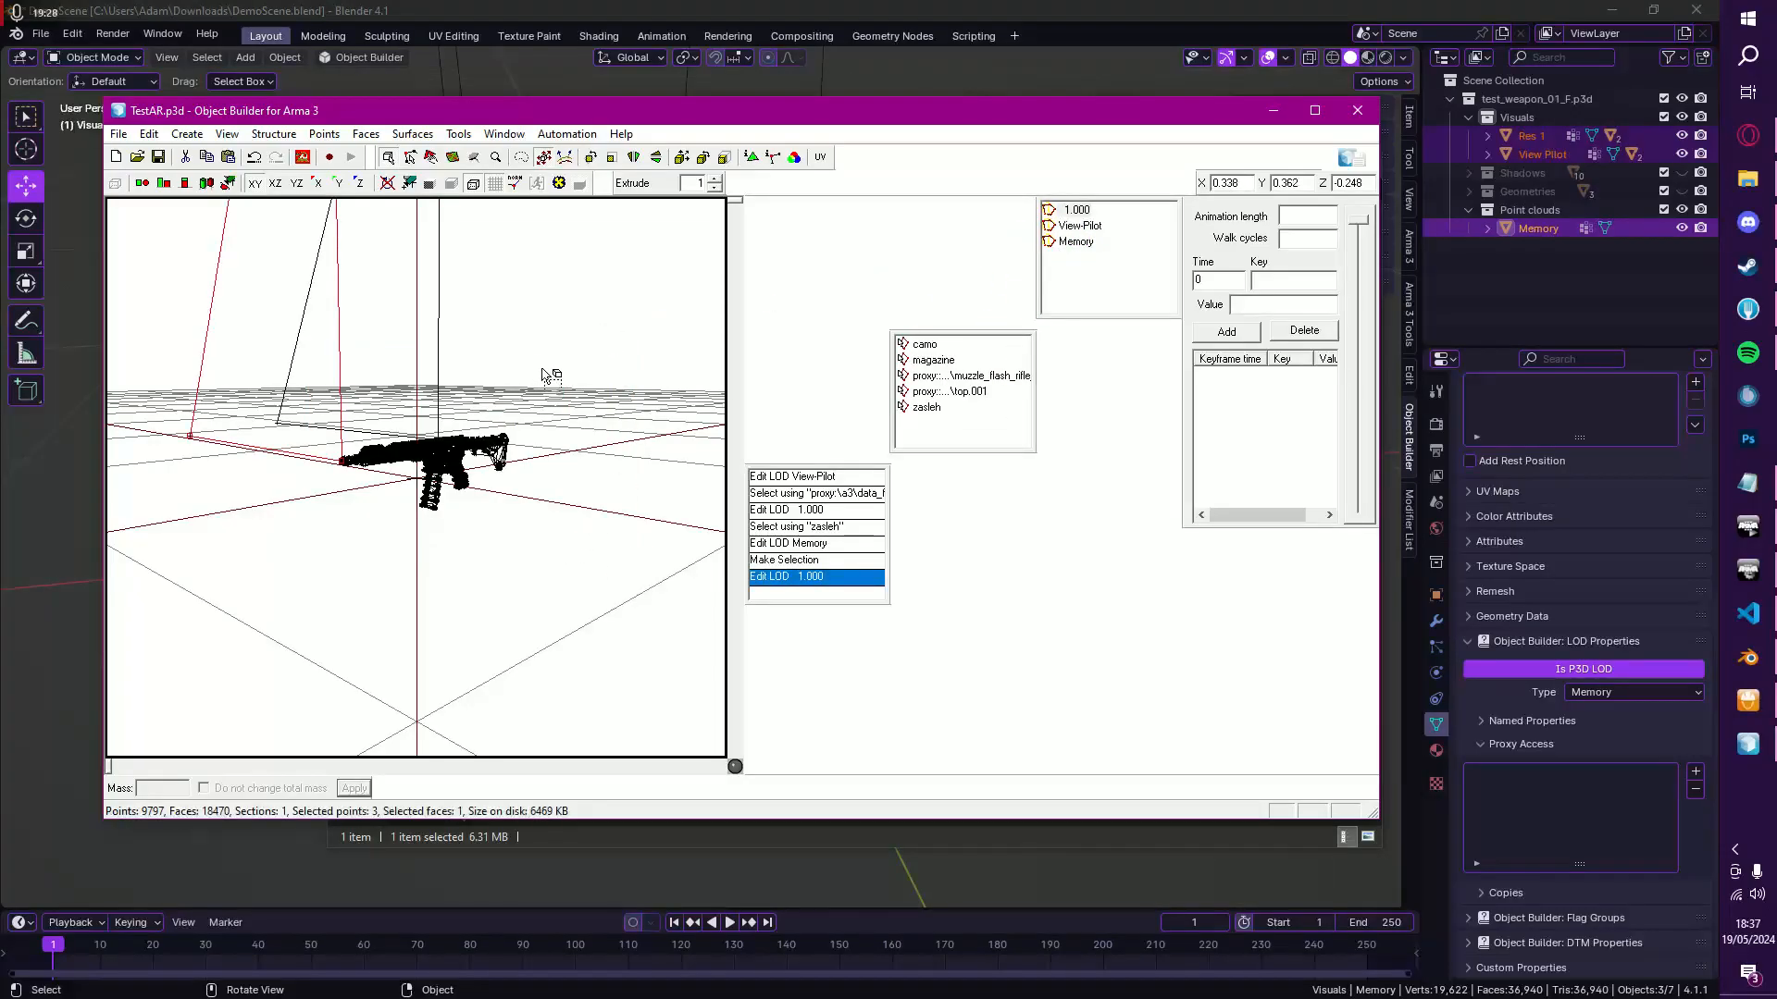
click(925, 346)
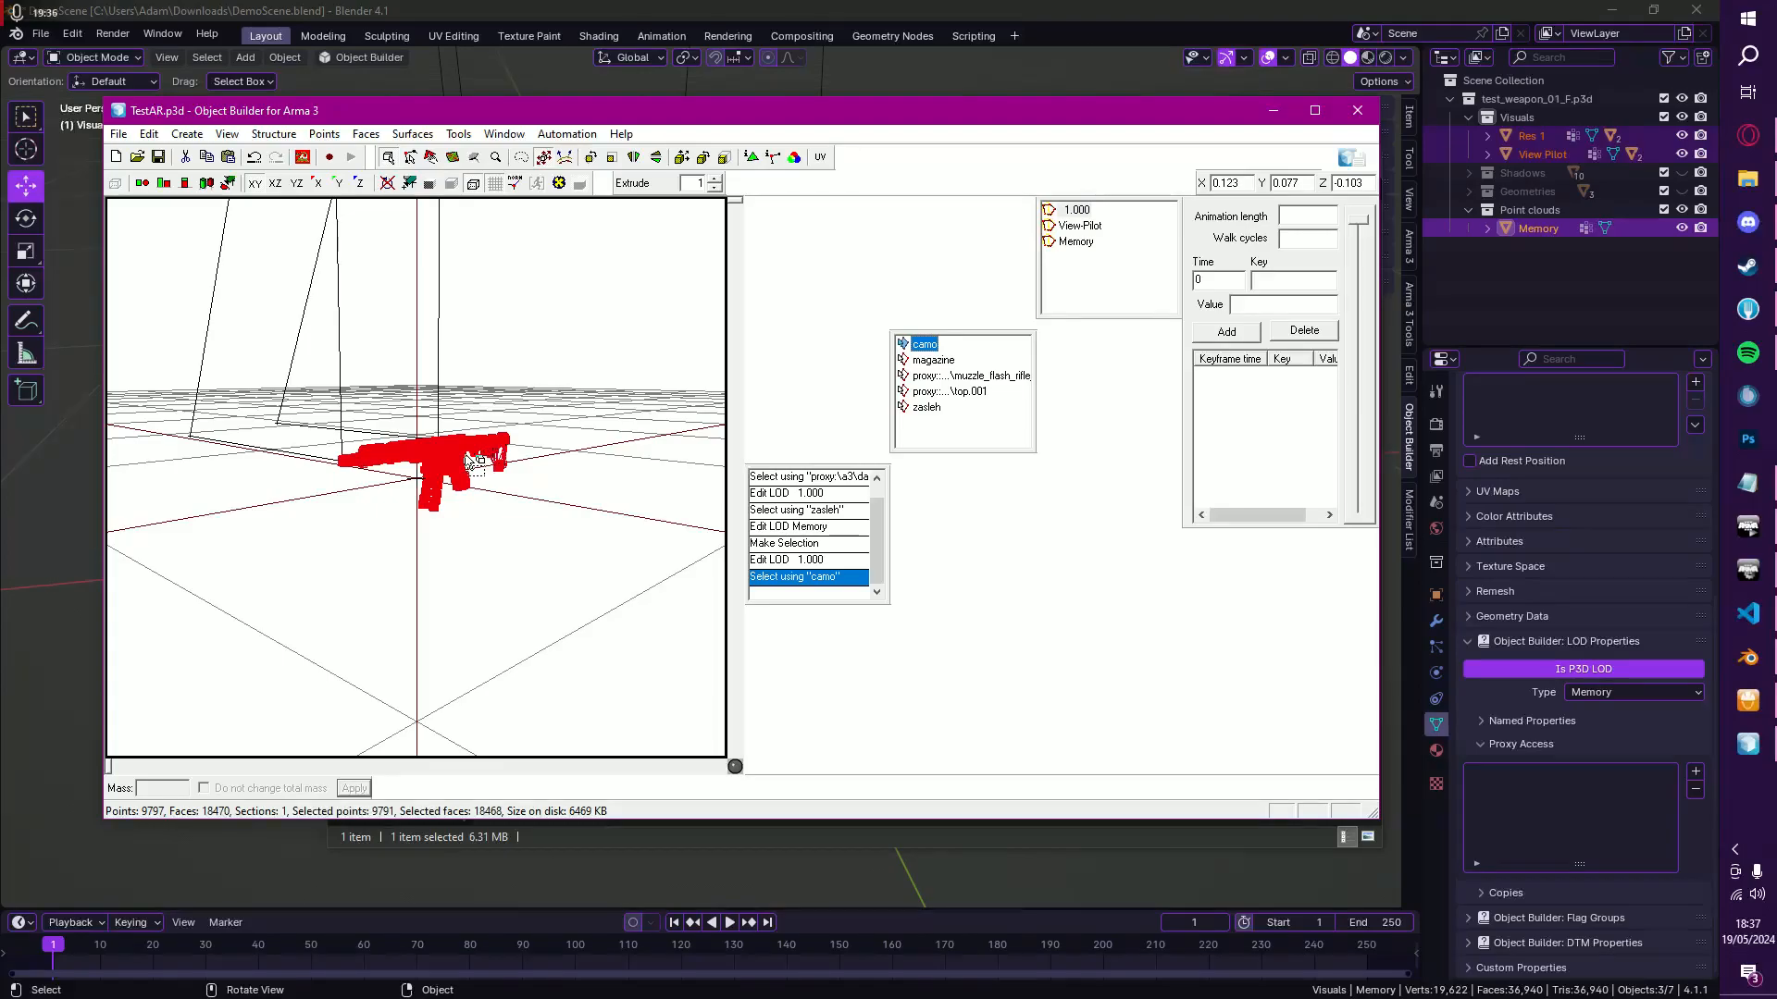
key(ctrl+s)
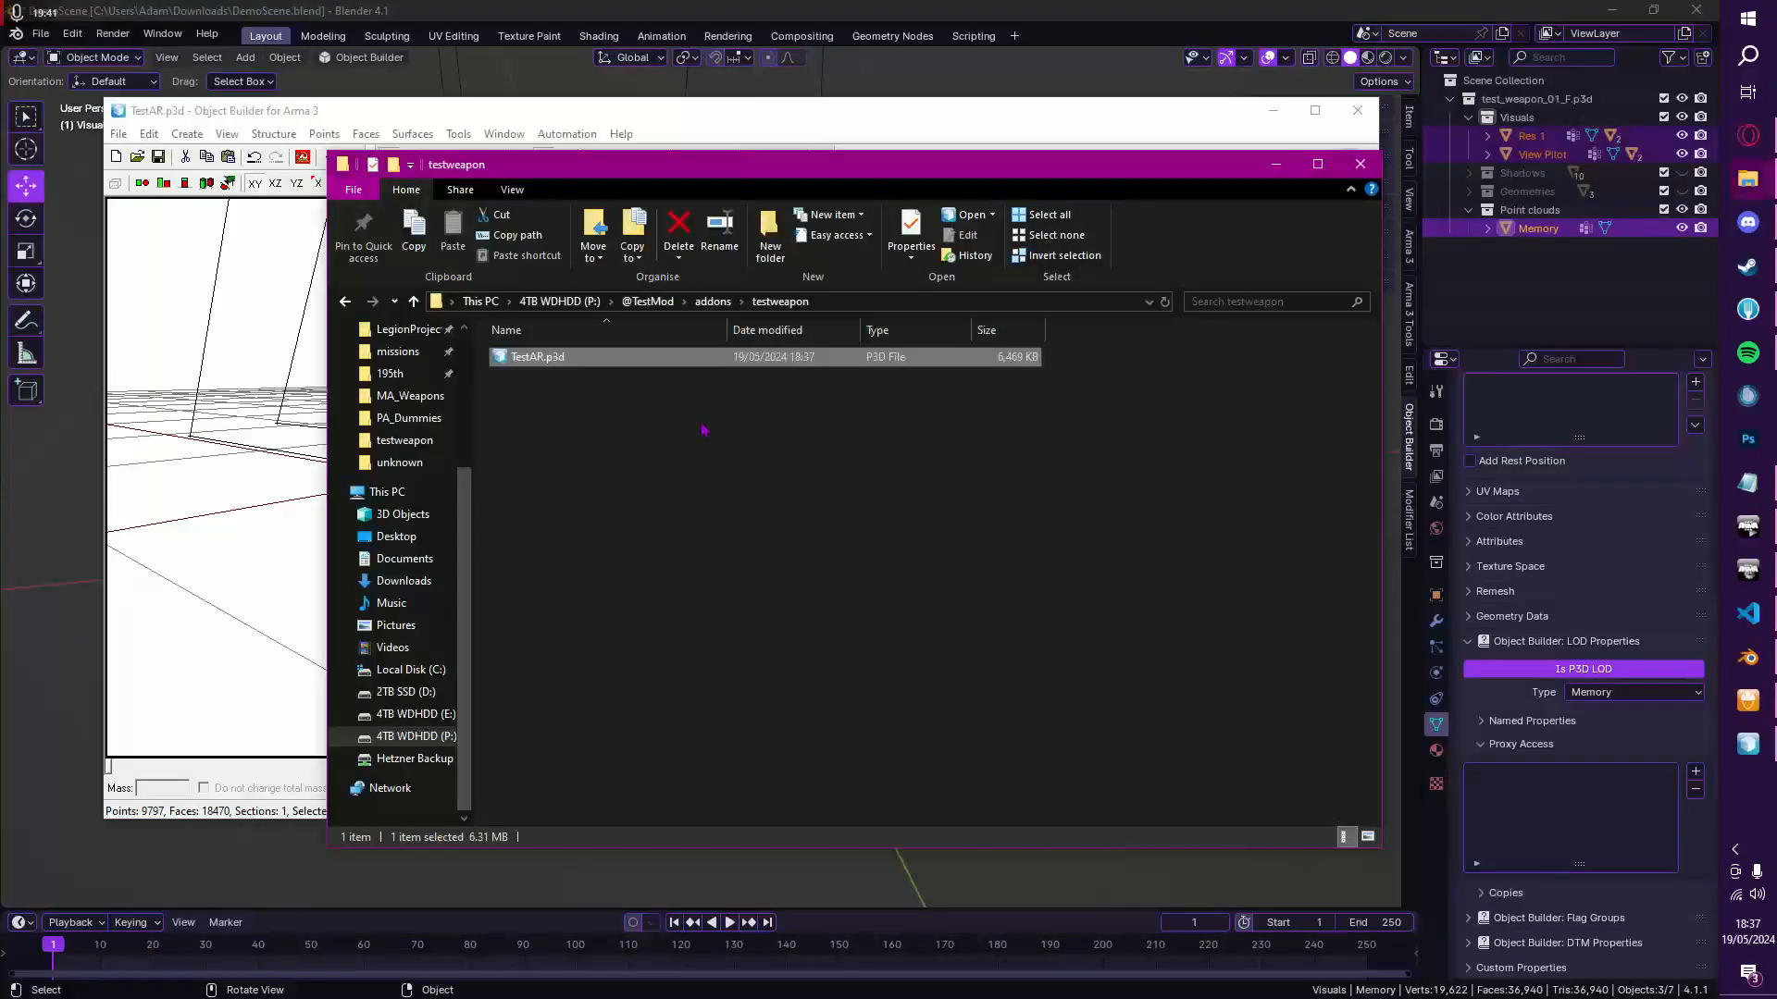
click(812, 119)
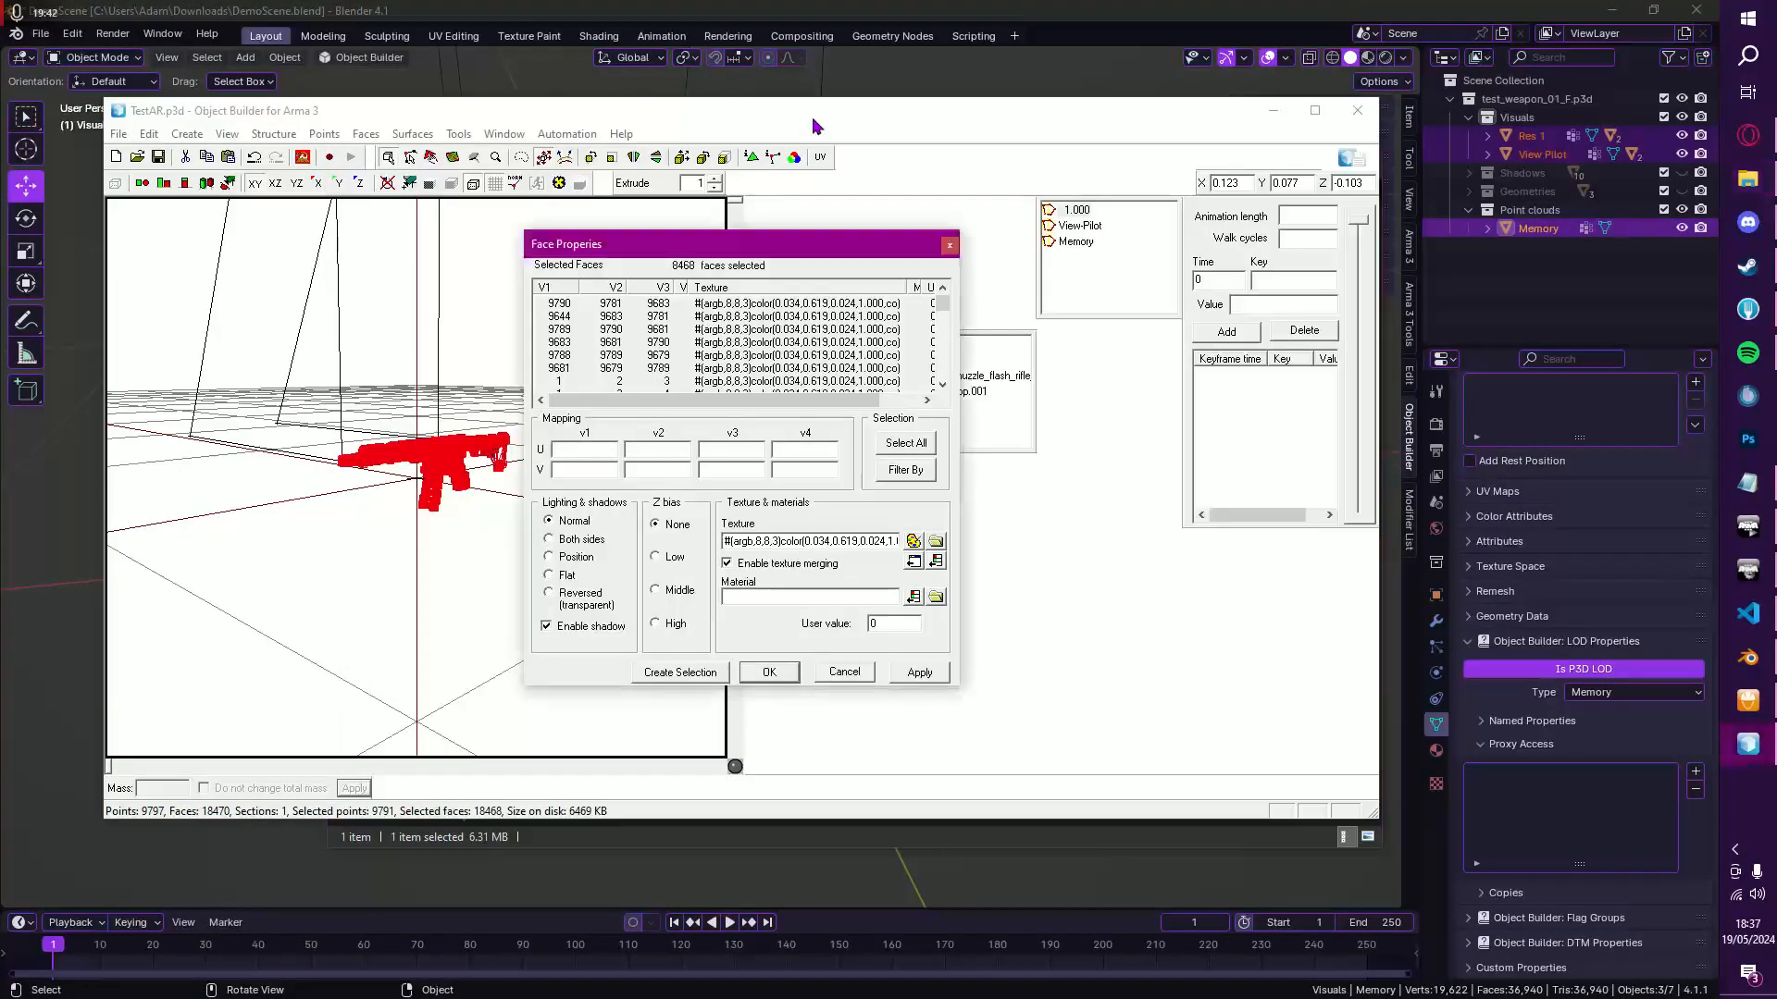
drag(725, 541, 965, 542)
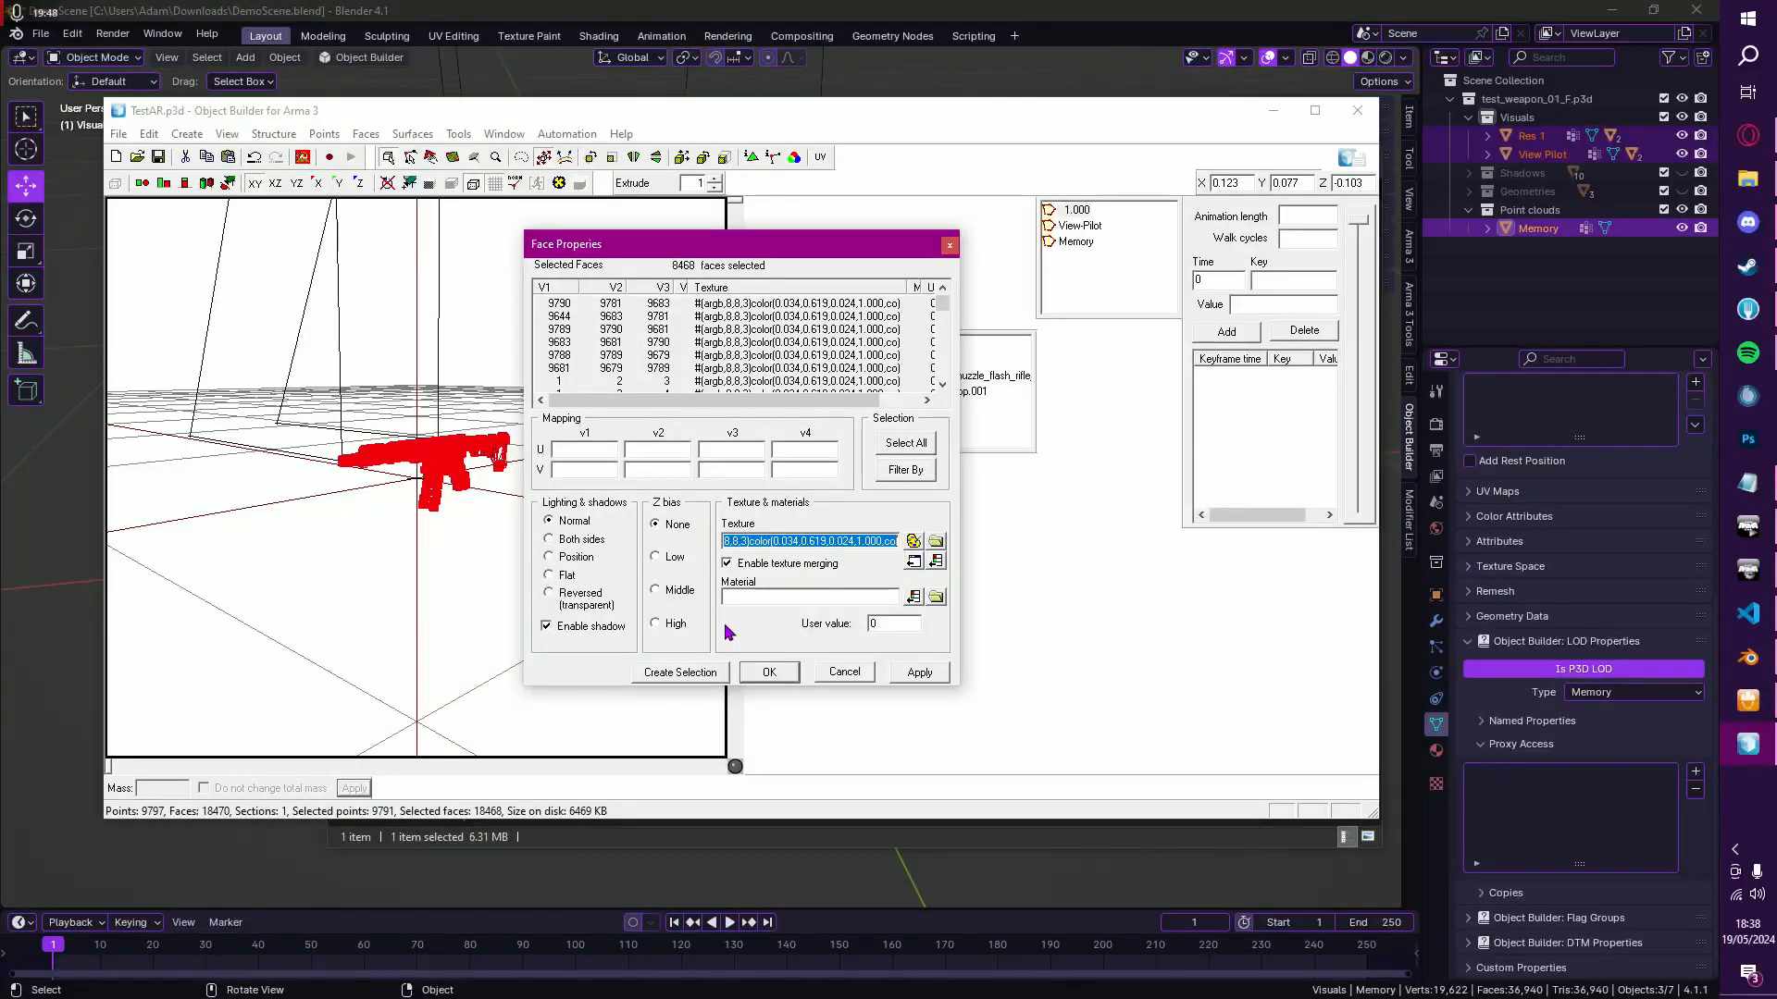
click(766, 595)
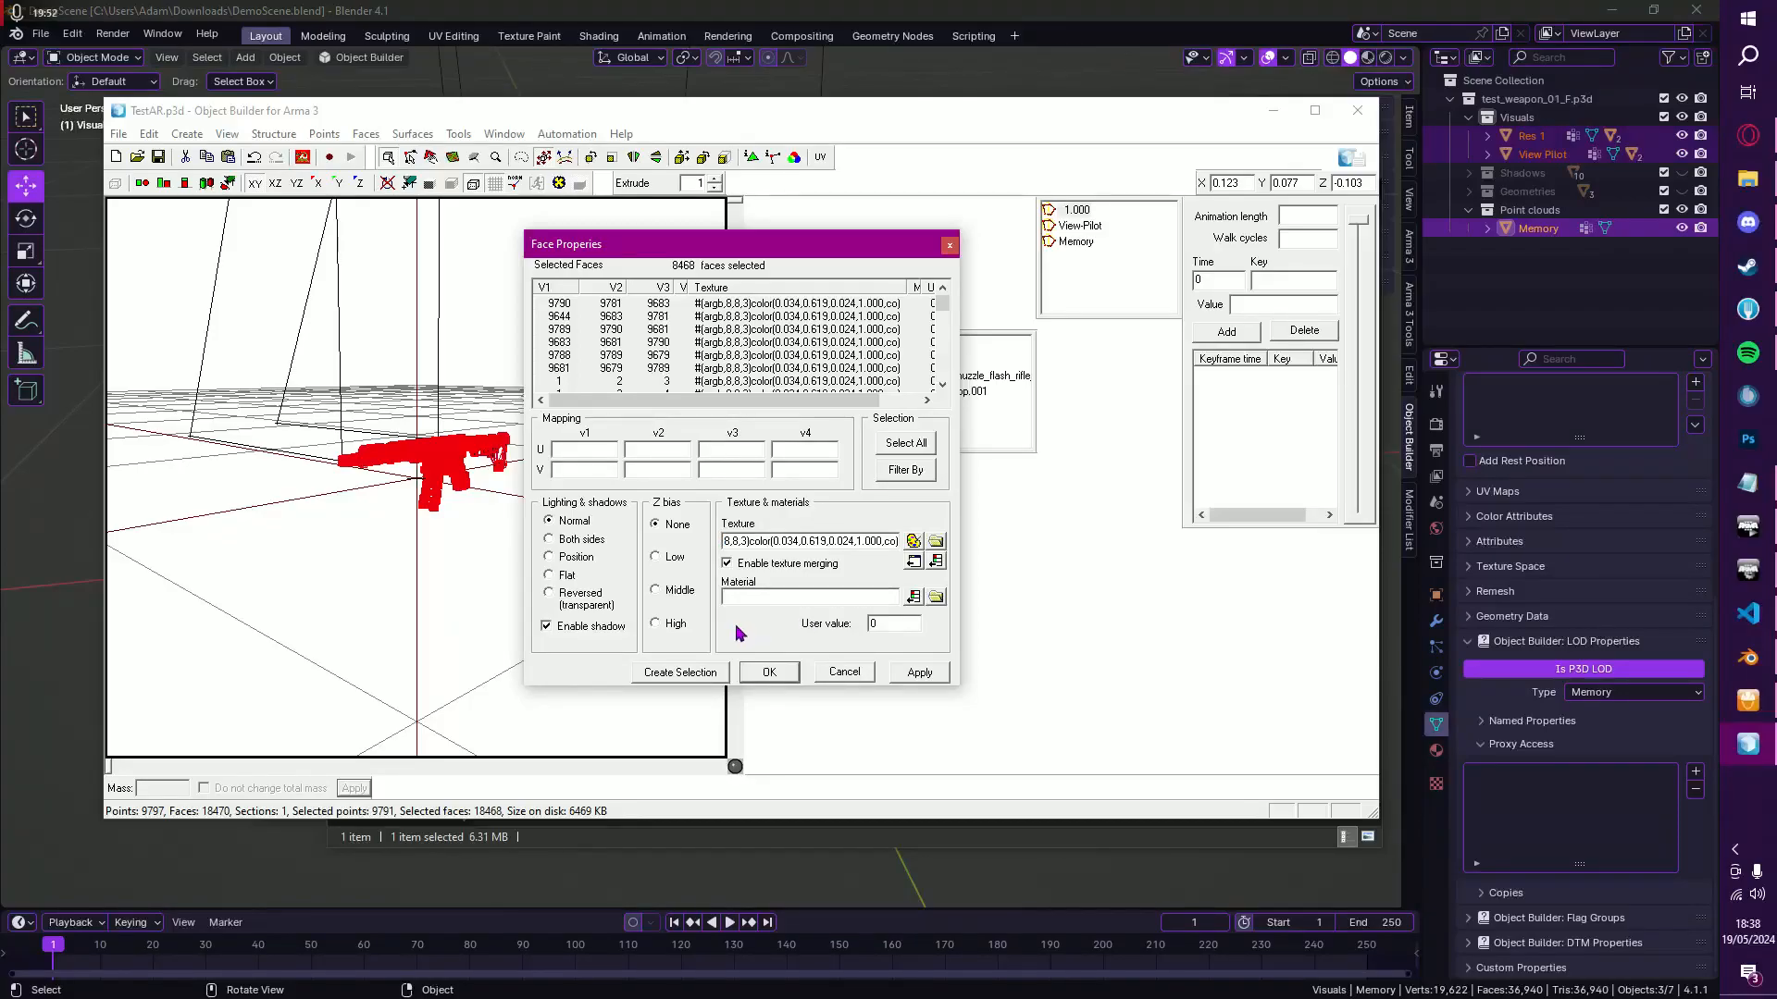
click(691, 678)
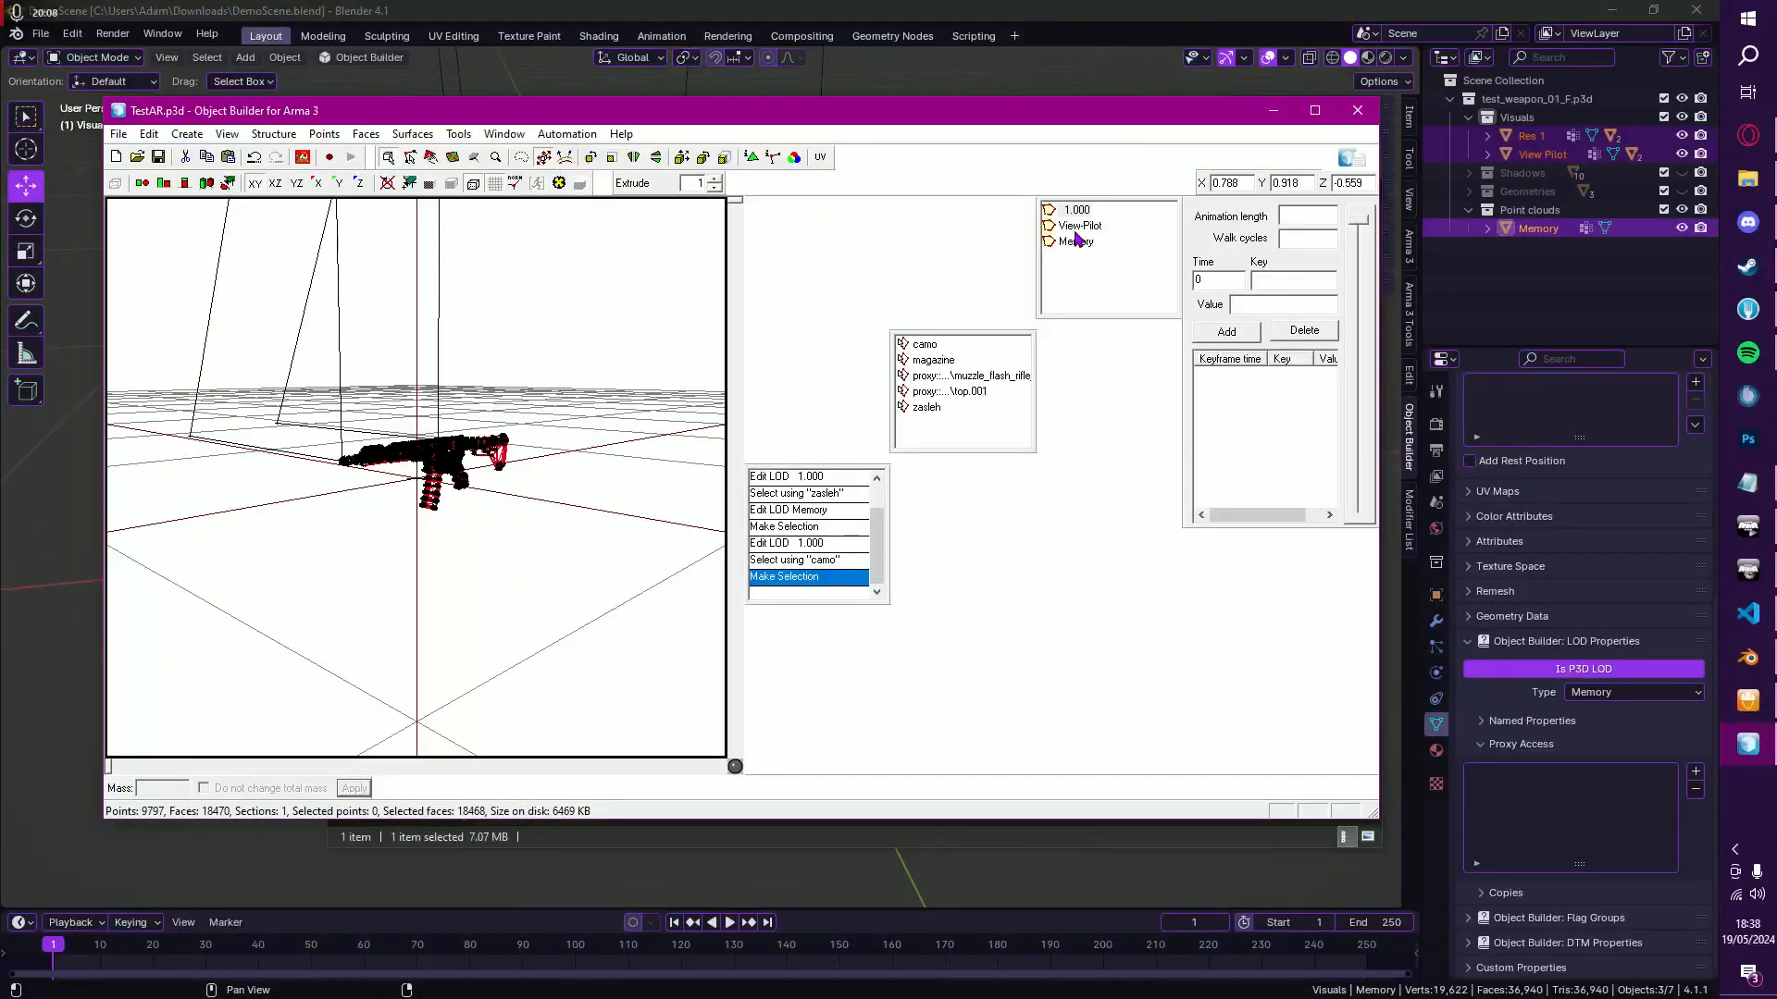
click(925, 361)
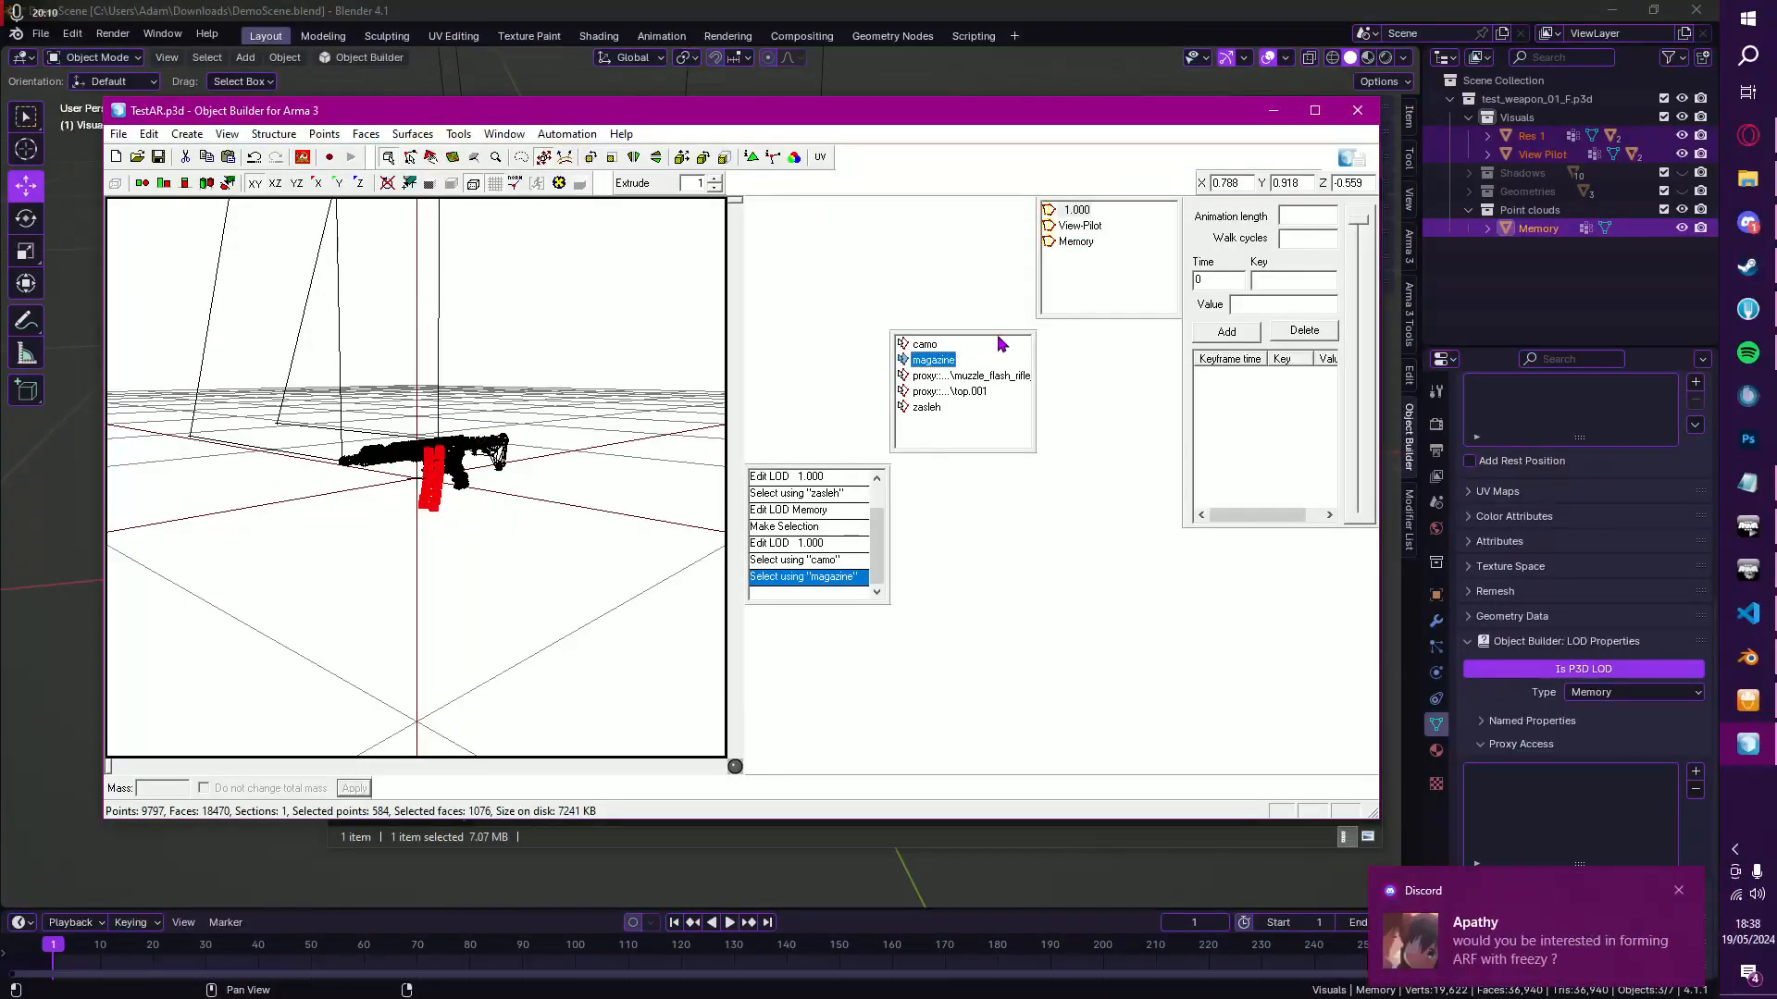
Step: Close Object Builder and open the testweapon folder from addons in Visual Studio Code
click(1357, 110)
click(714, 303)
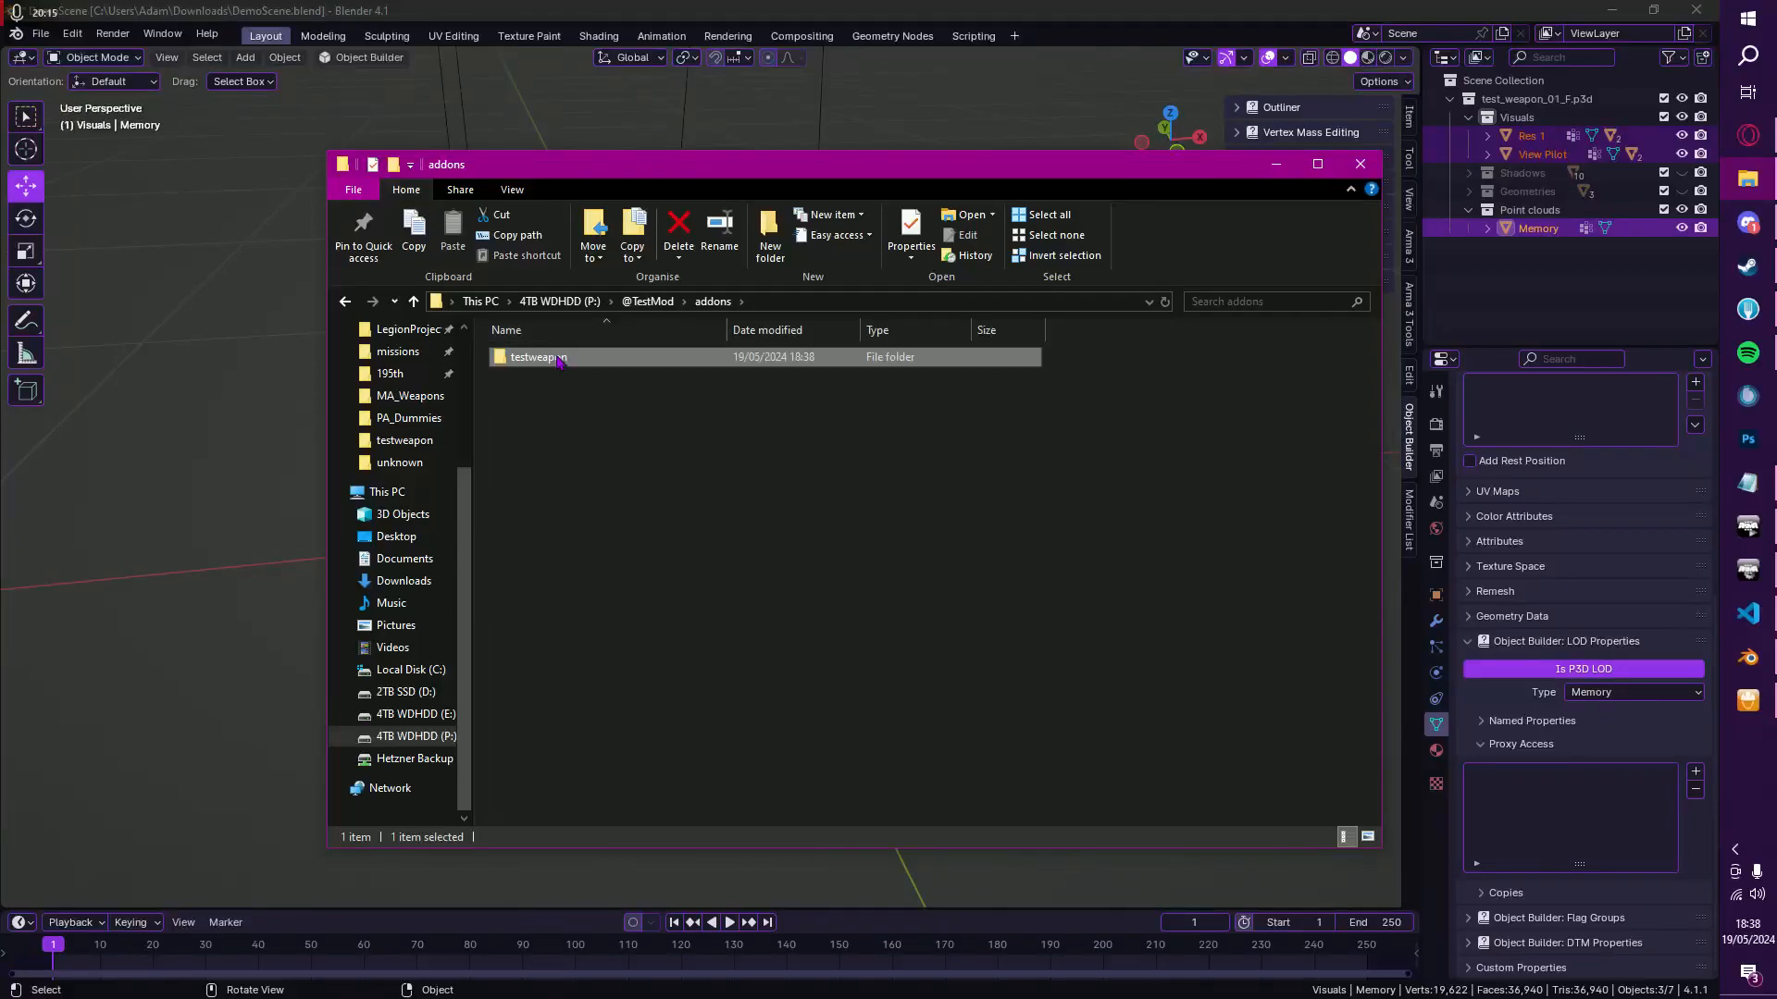
double_click(558, 358)
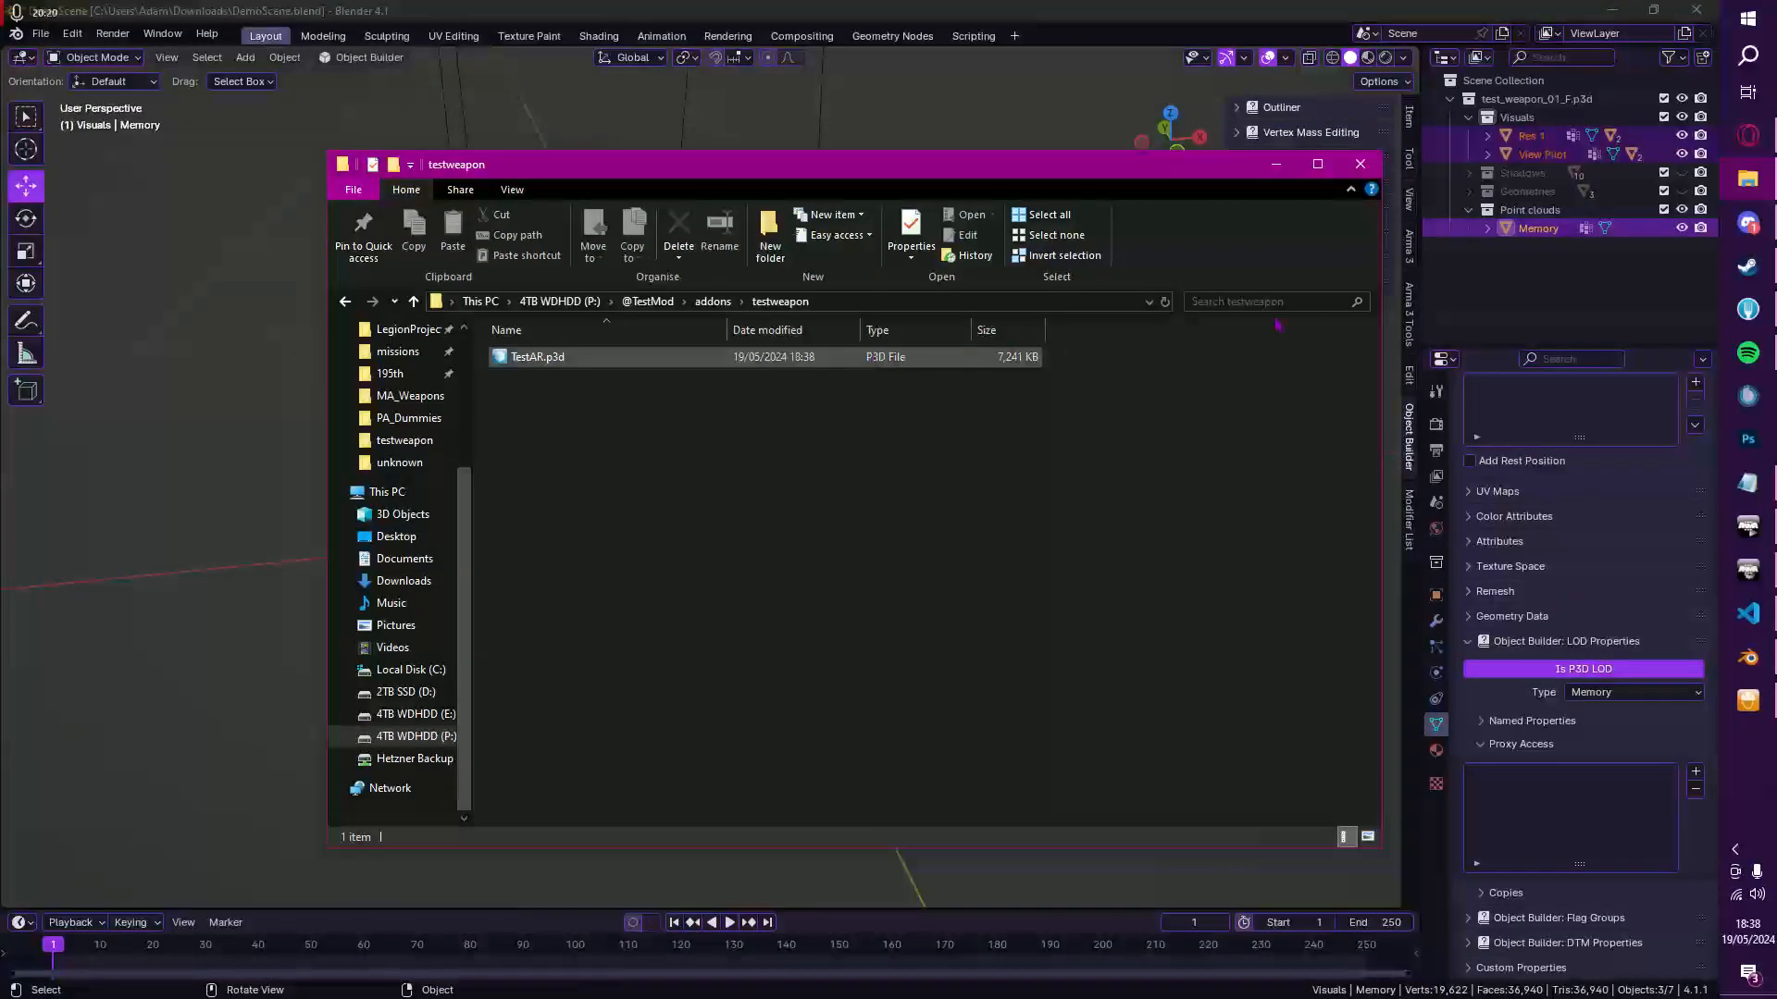
mouse_move(1764, 175)
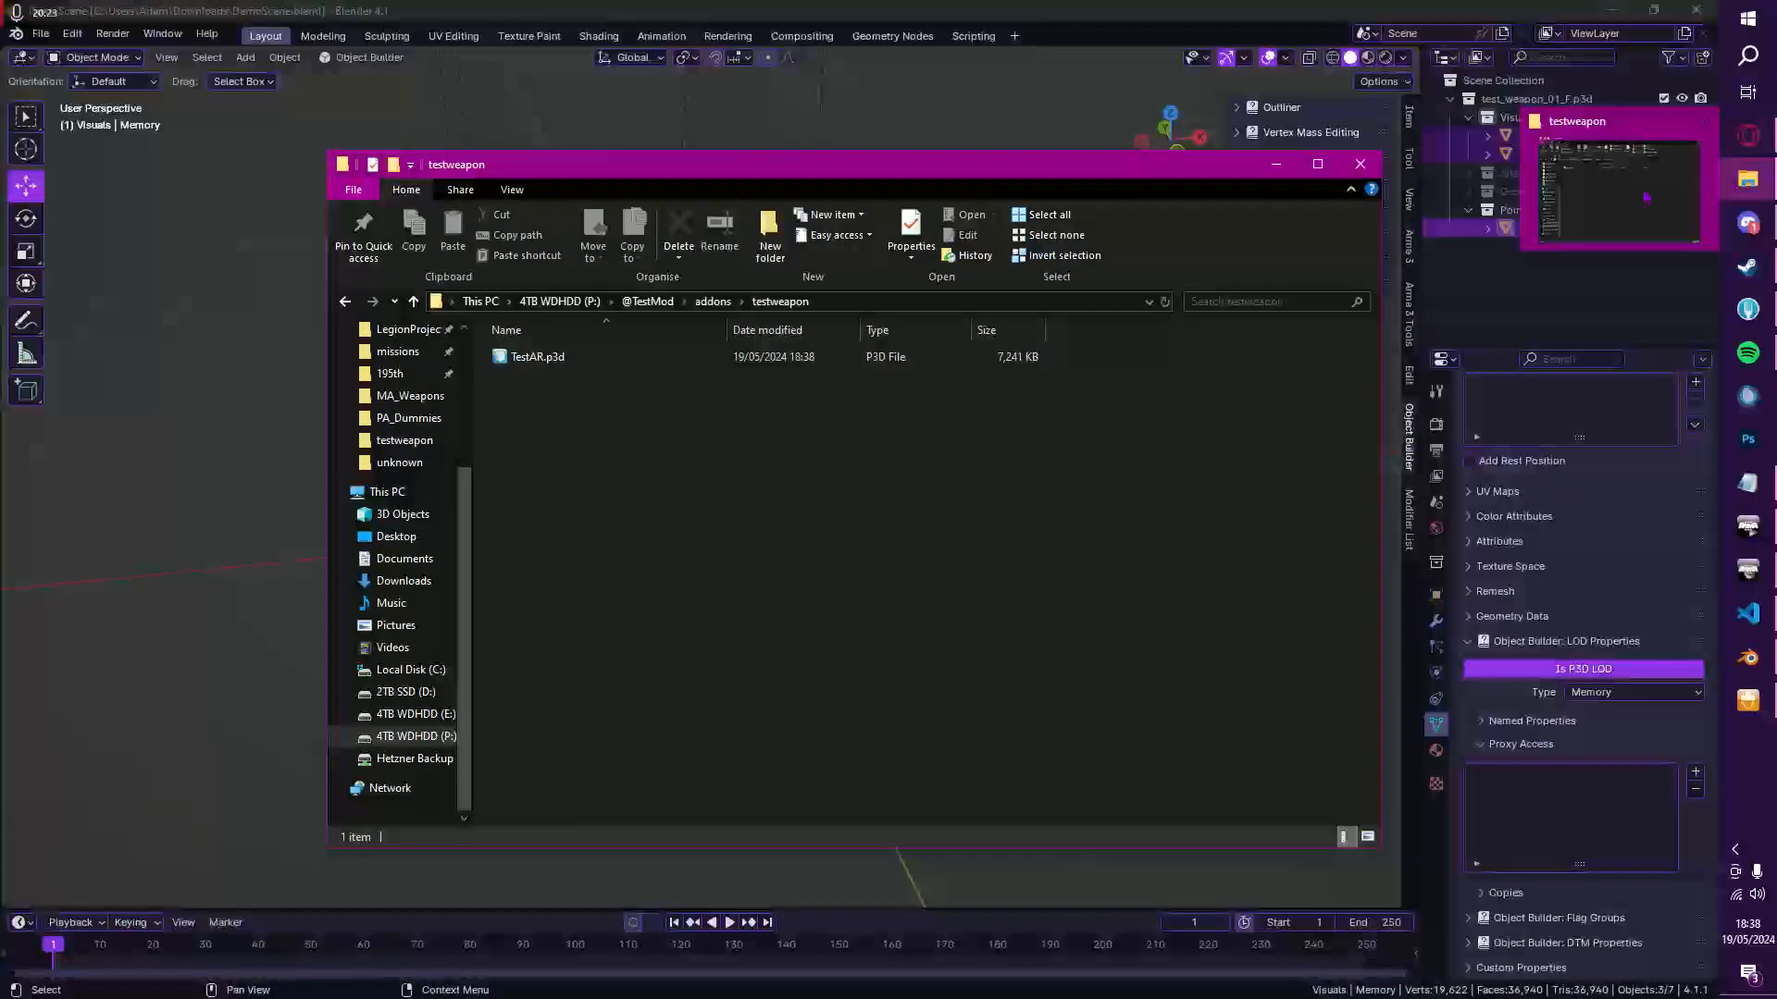
click(712, 301)
right_click(560, 357)
click(633, 486)
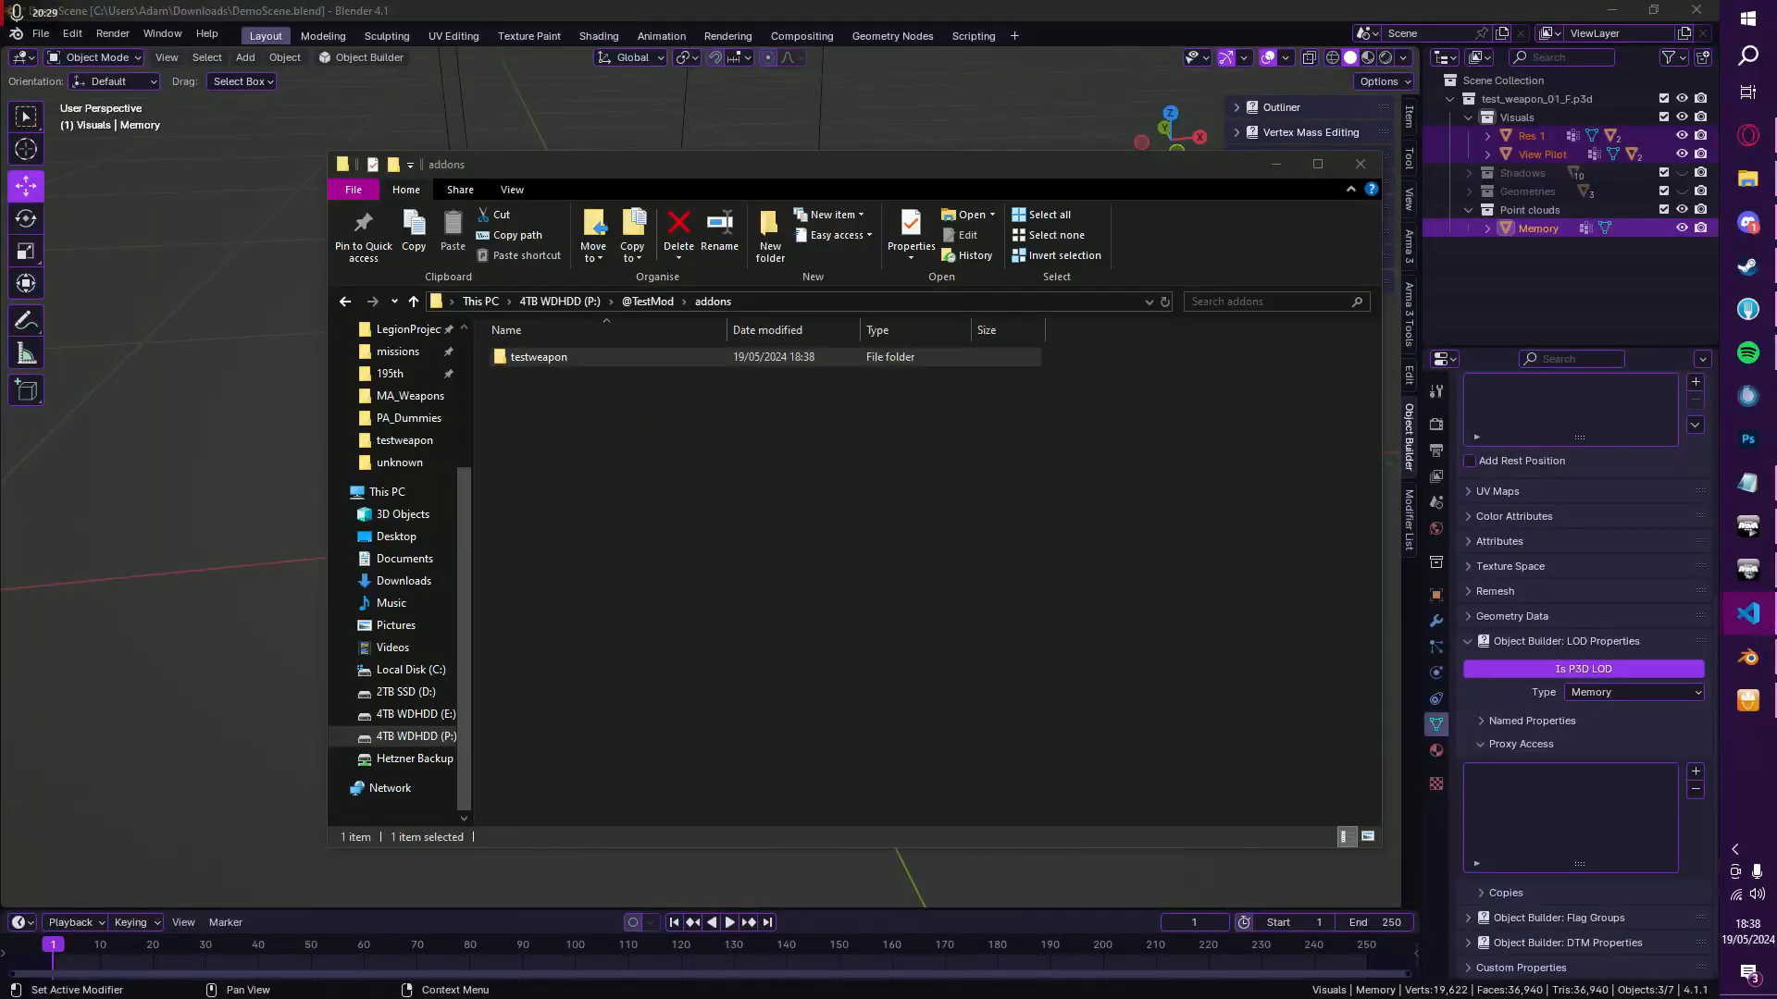
drag(1772, 962, 1018, 0)
Step: Create two new files named config.cpp and model.cfg in the testweapon folder
click(90, 78)
click(297, 76)
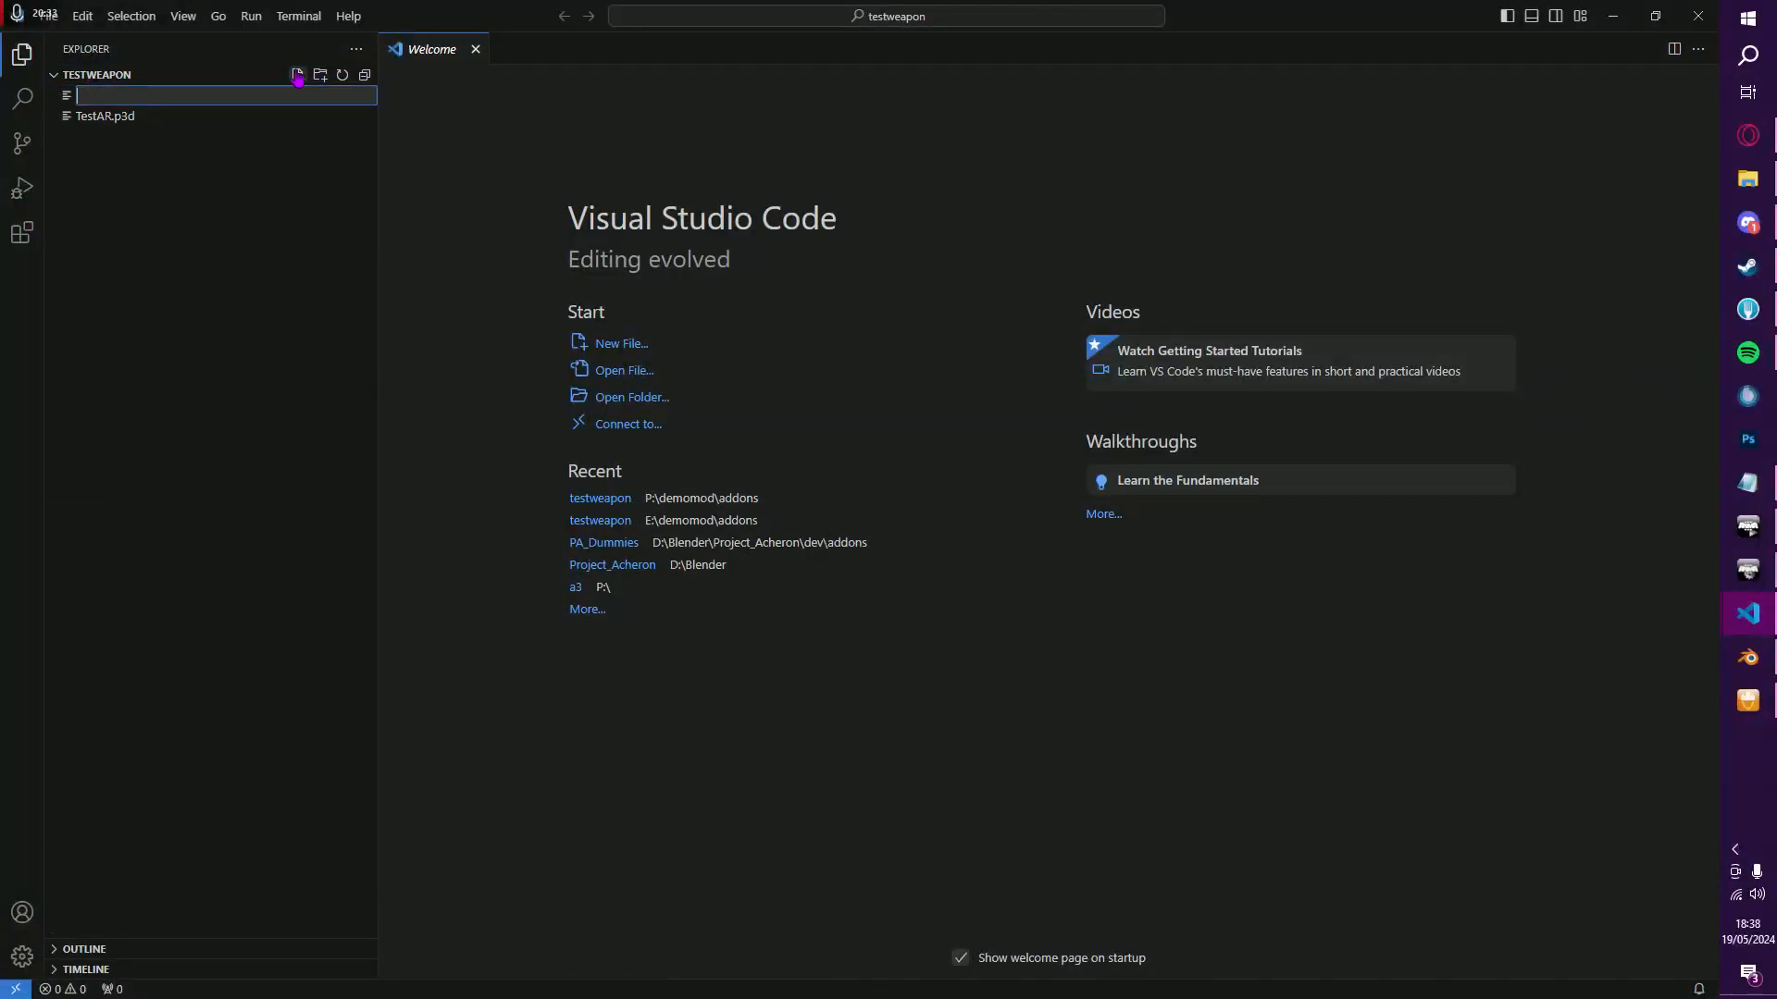
text(config.cpp)
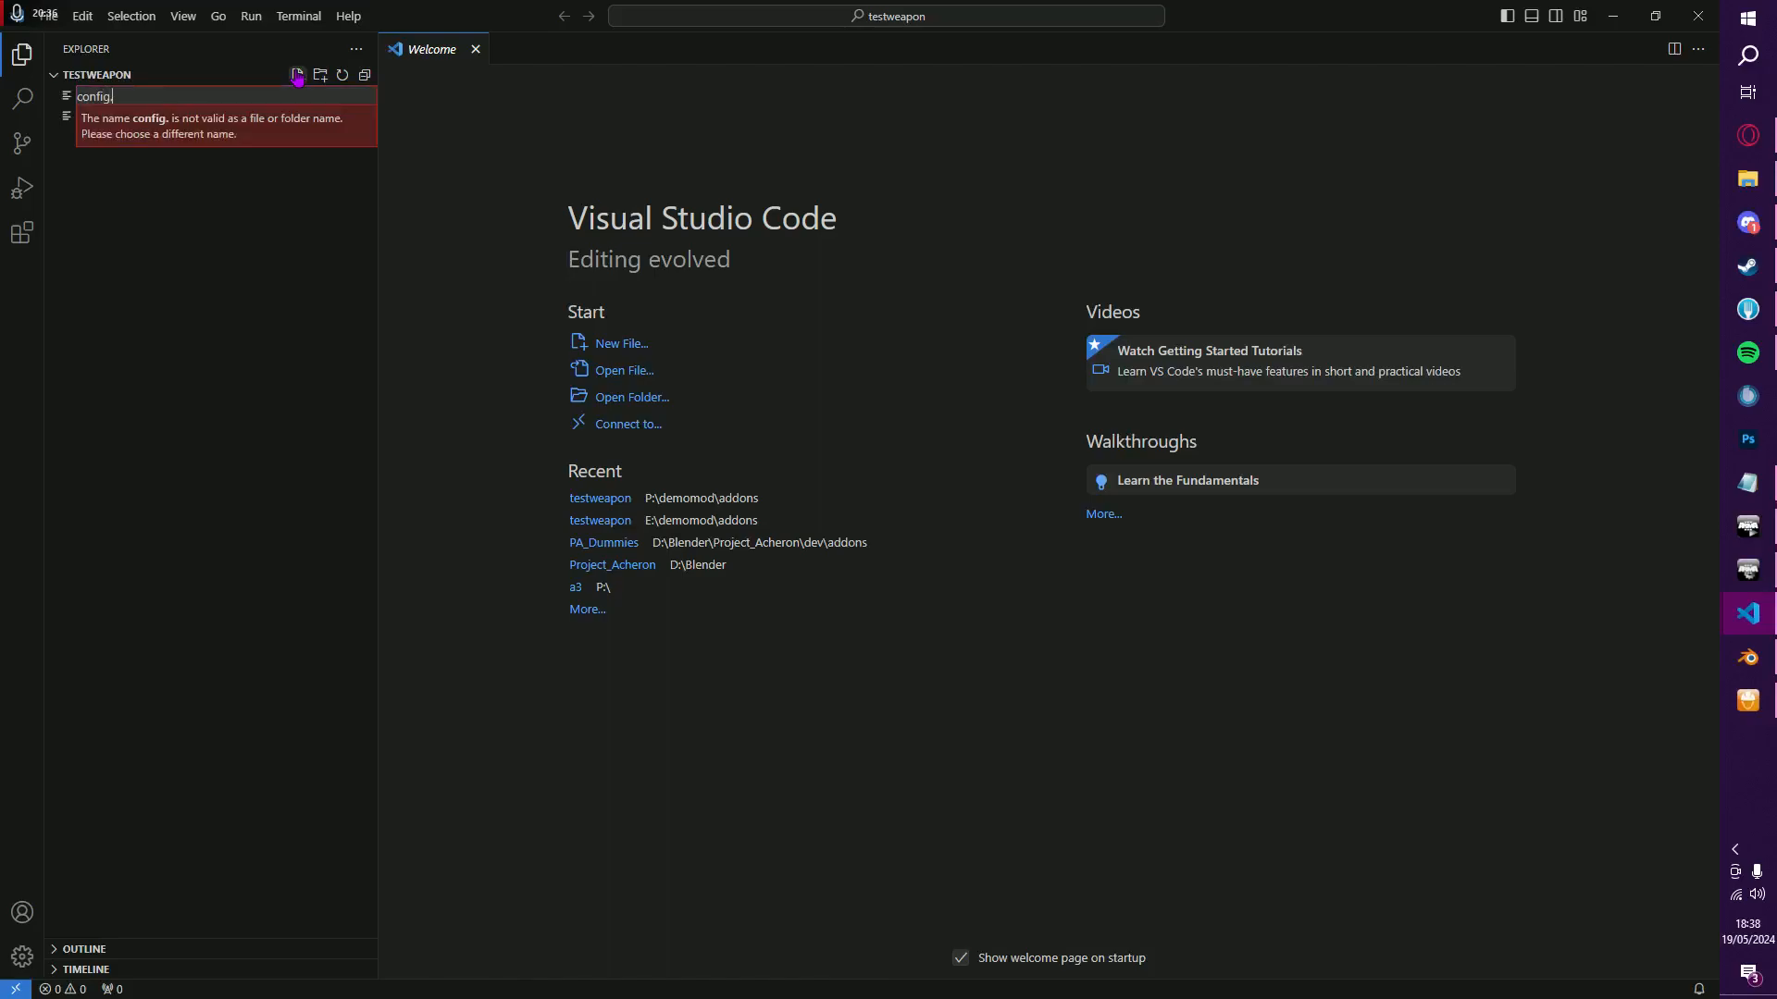
key(Return)
click(297, 76)
text(model.cfg)
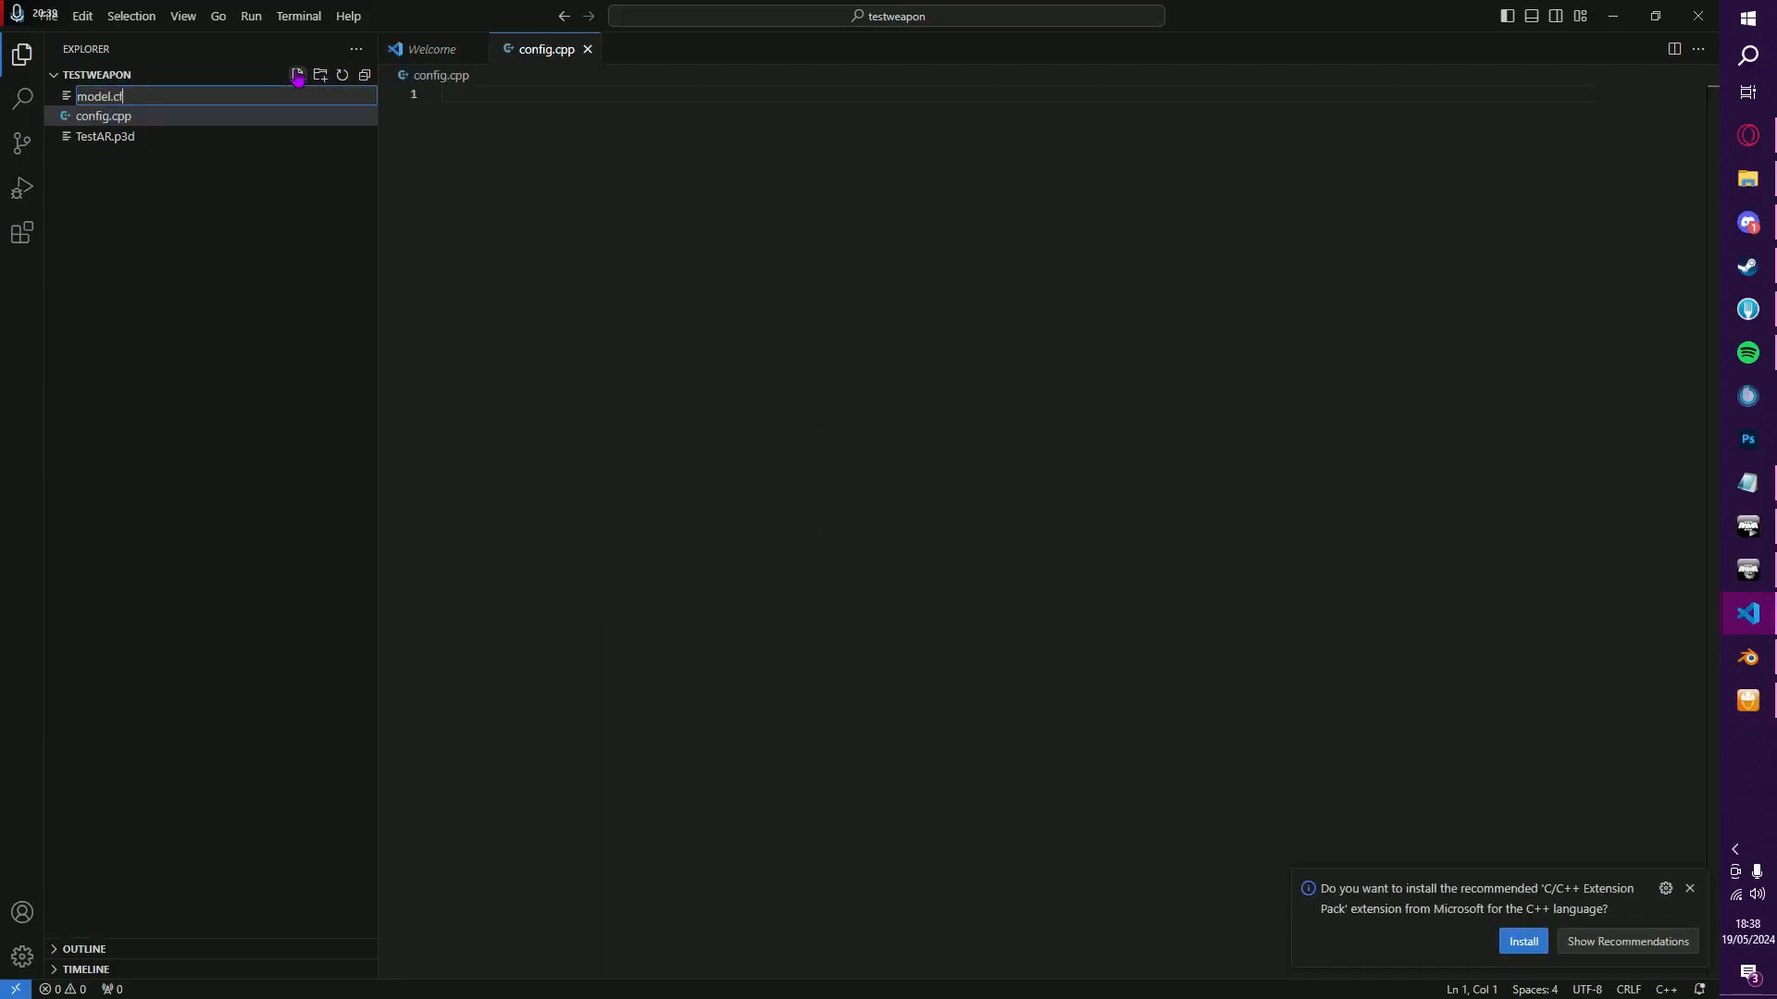
key(Return)
Step: View config.cpp, model.cfg and TestAR.p3d in turn, ending on model.cfg
click(100, 96)
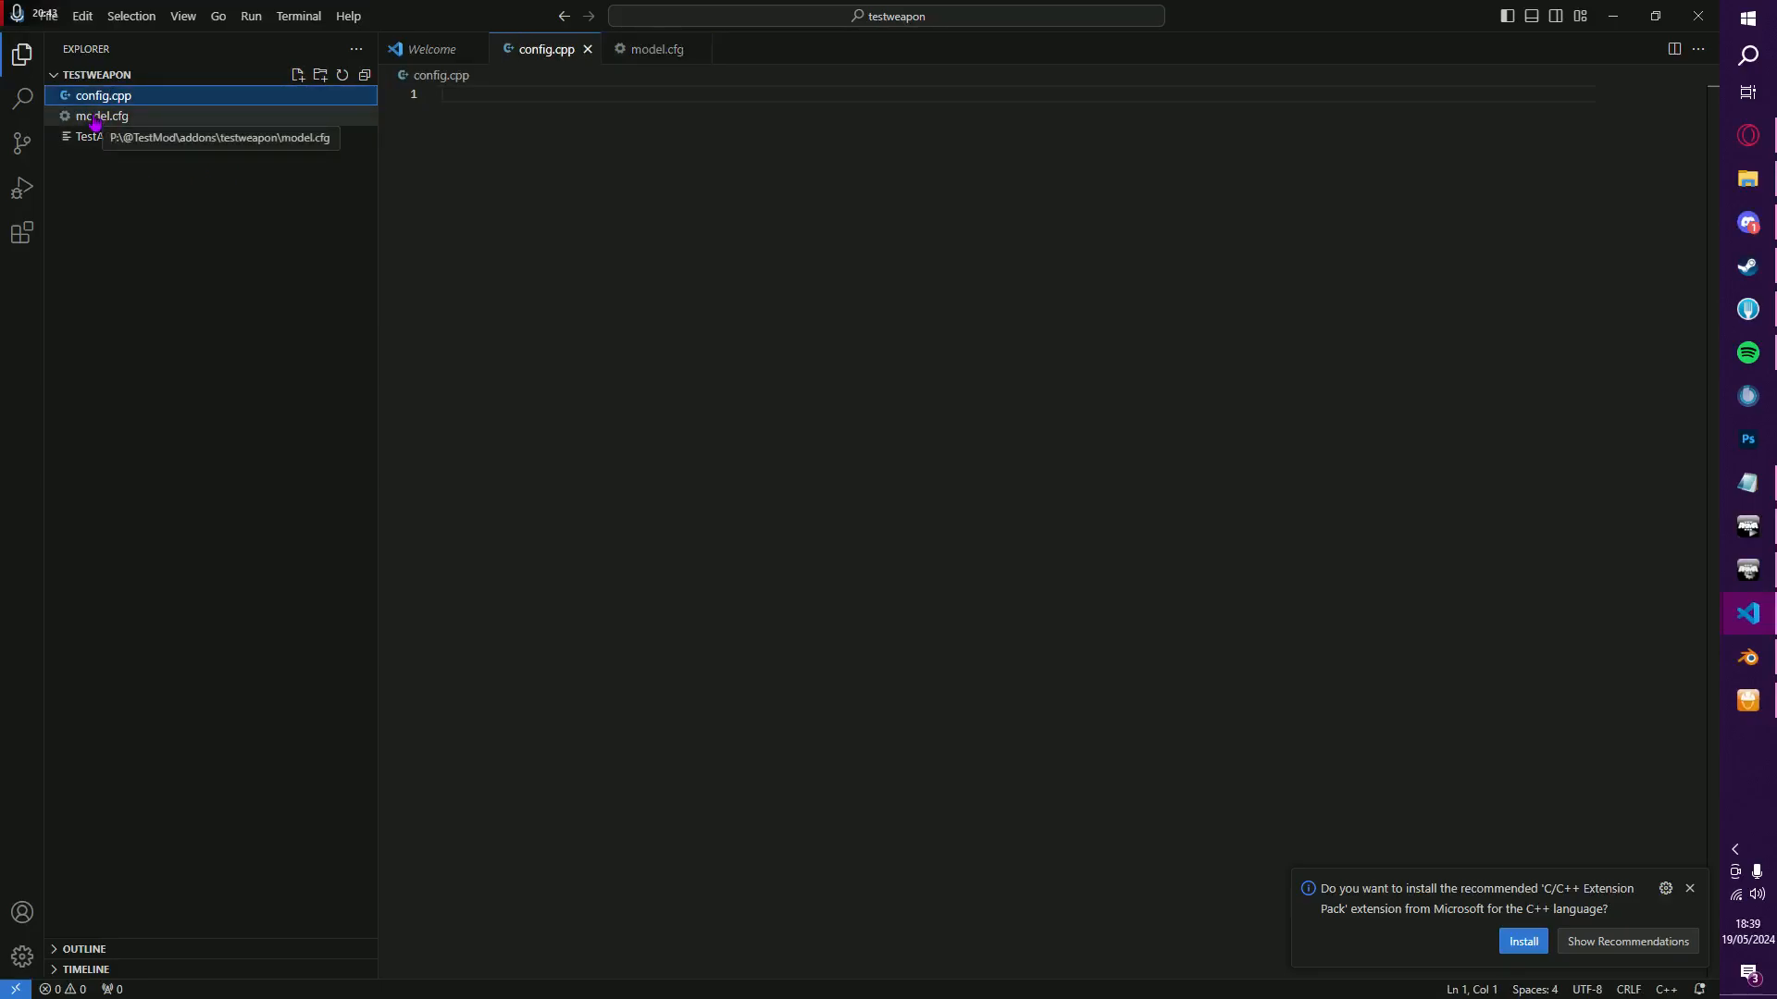
click(95, 118)
click(137, 135)
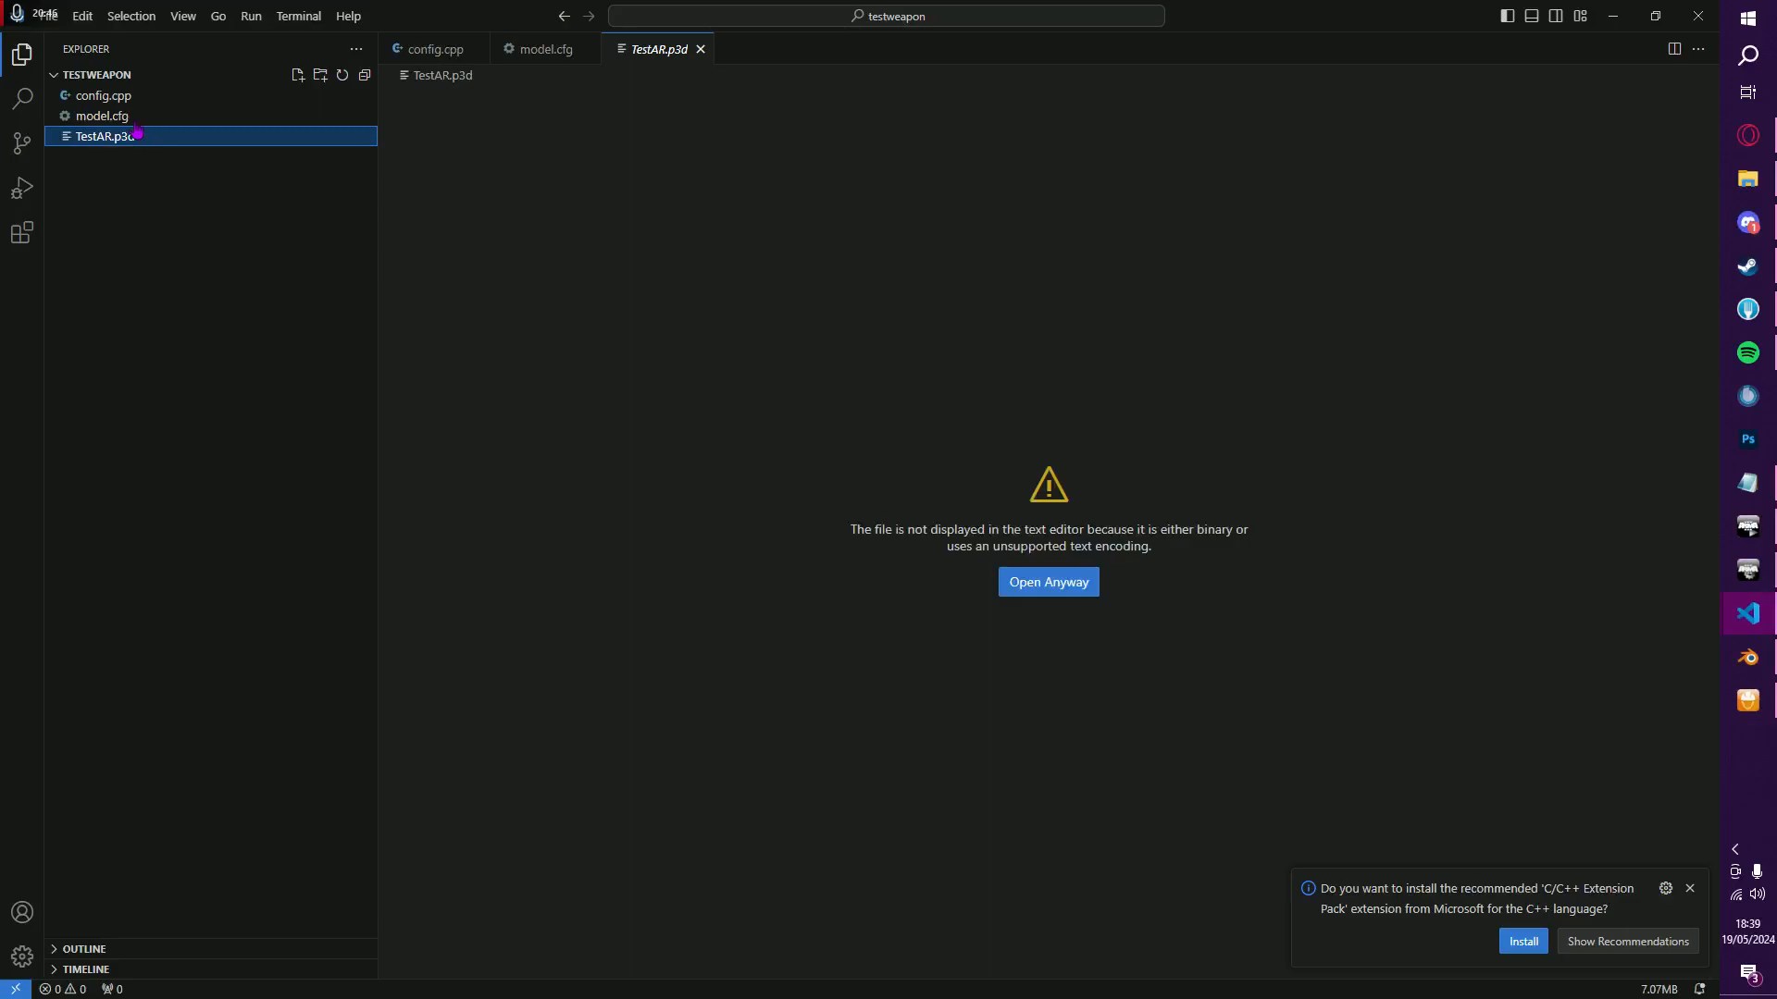
click(131, 122)
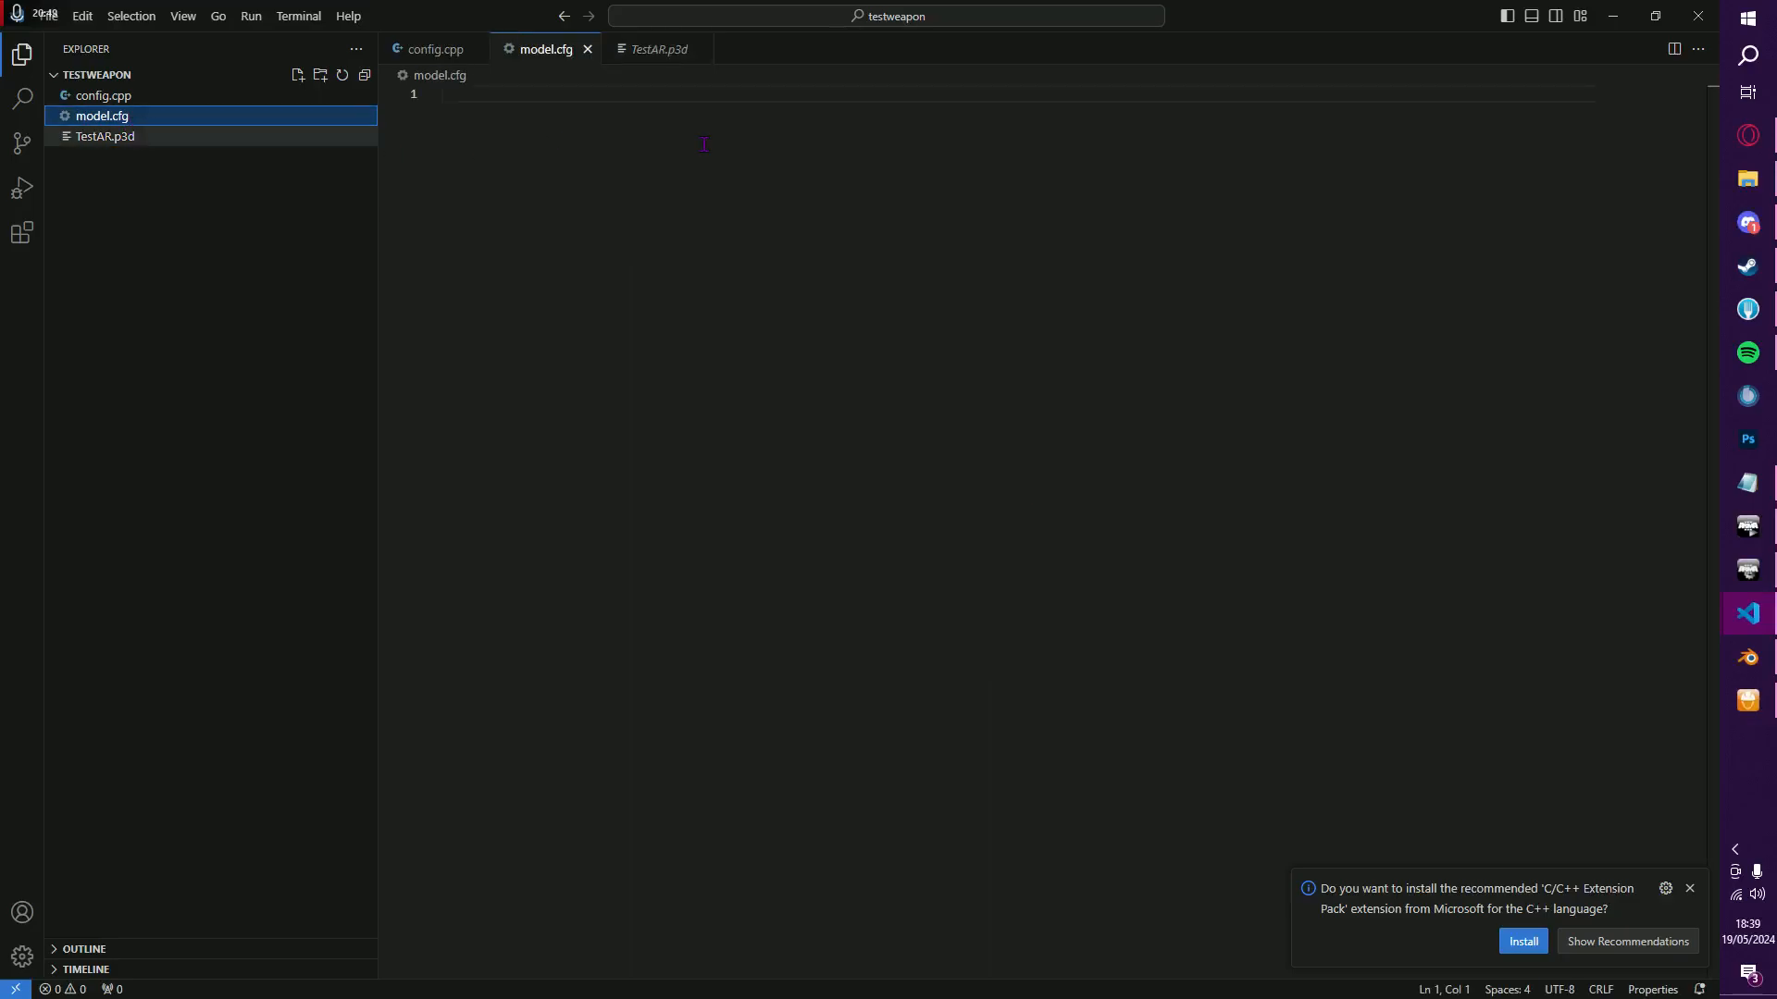
Step: Paste the prepared weapon config with its CfgPatches and CfgWeapons classes into config.cpp
click(1747, 614)
click(1648, 536)
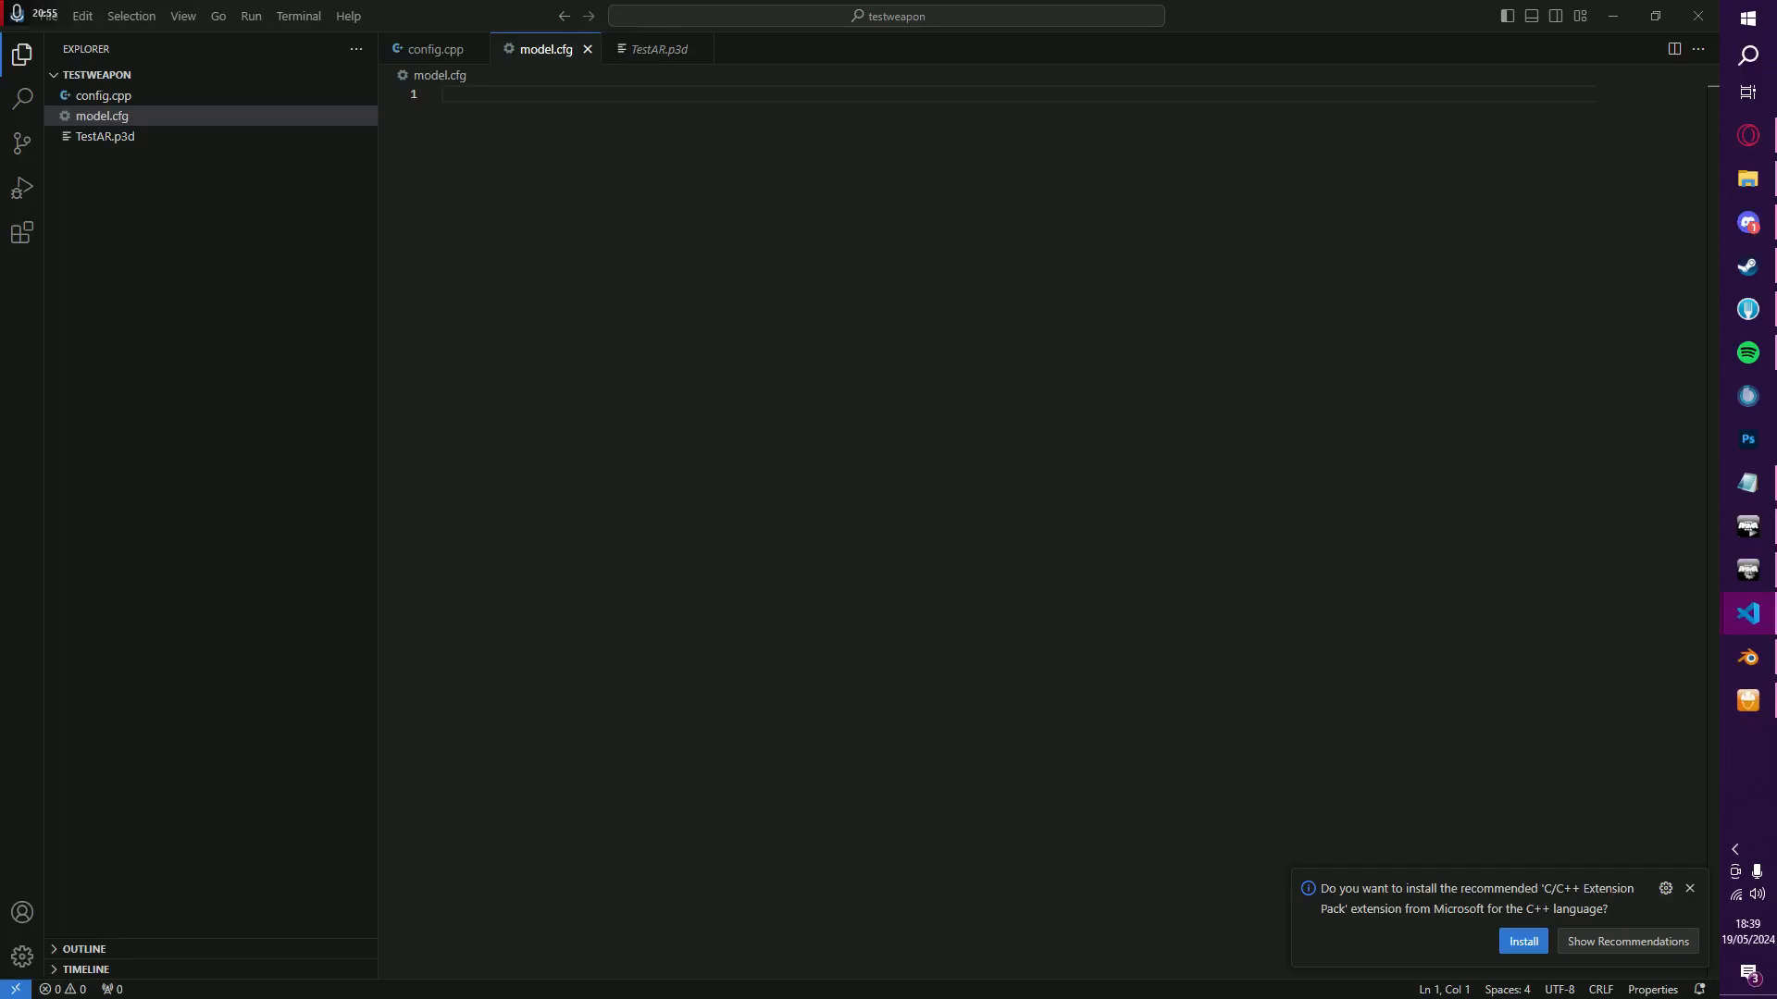
click(176, 95)
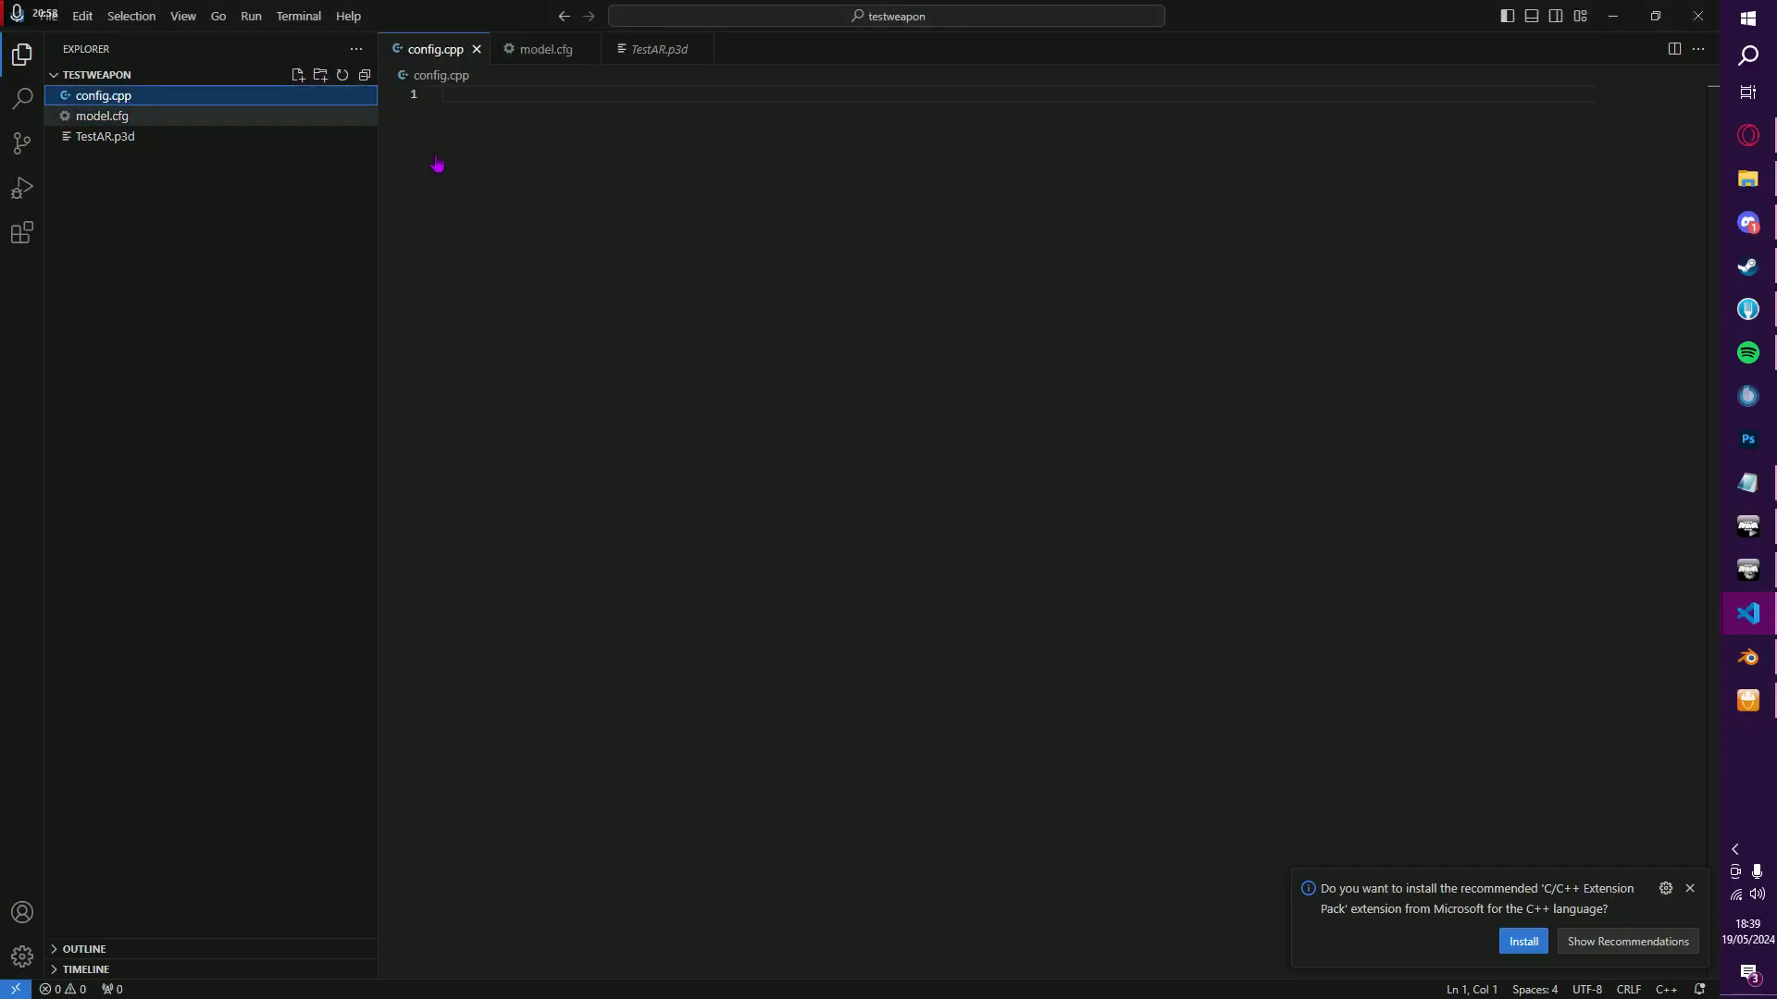
key(ctrl+v)
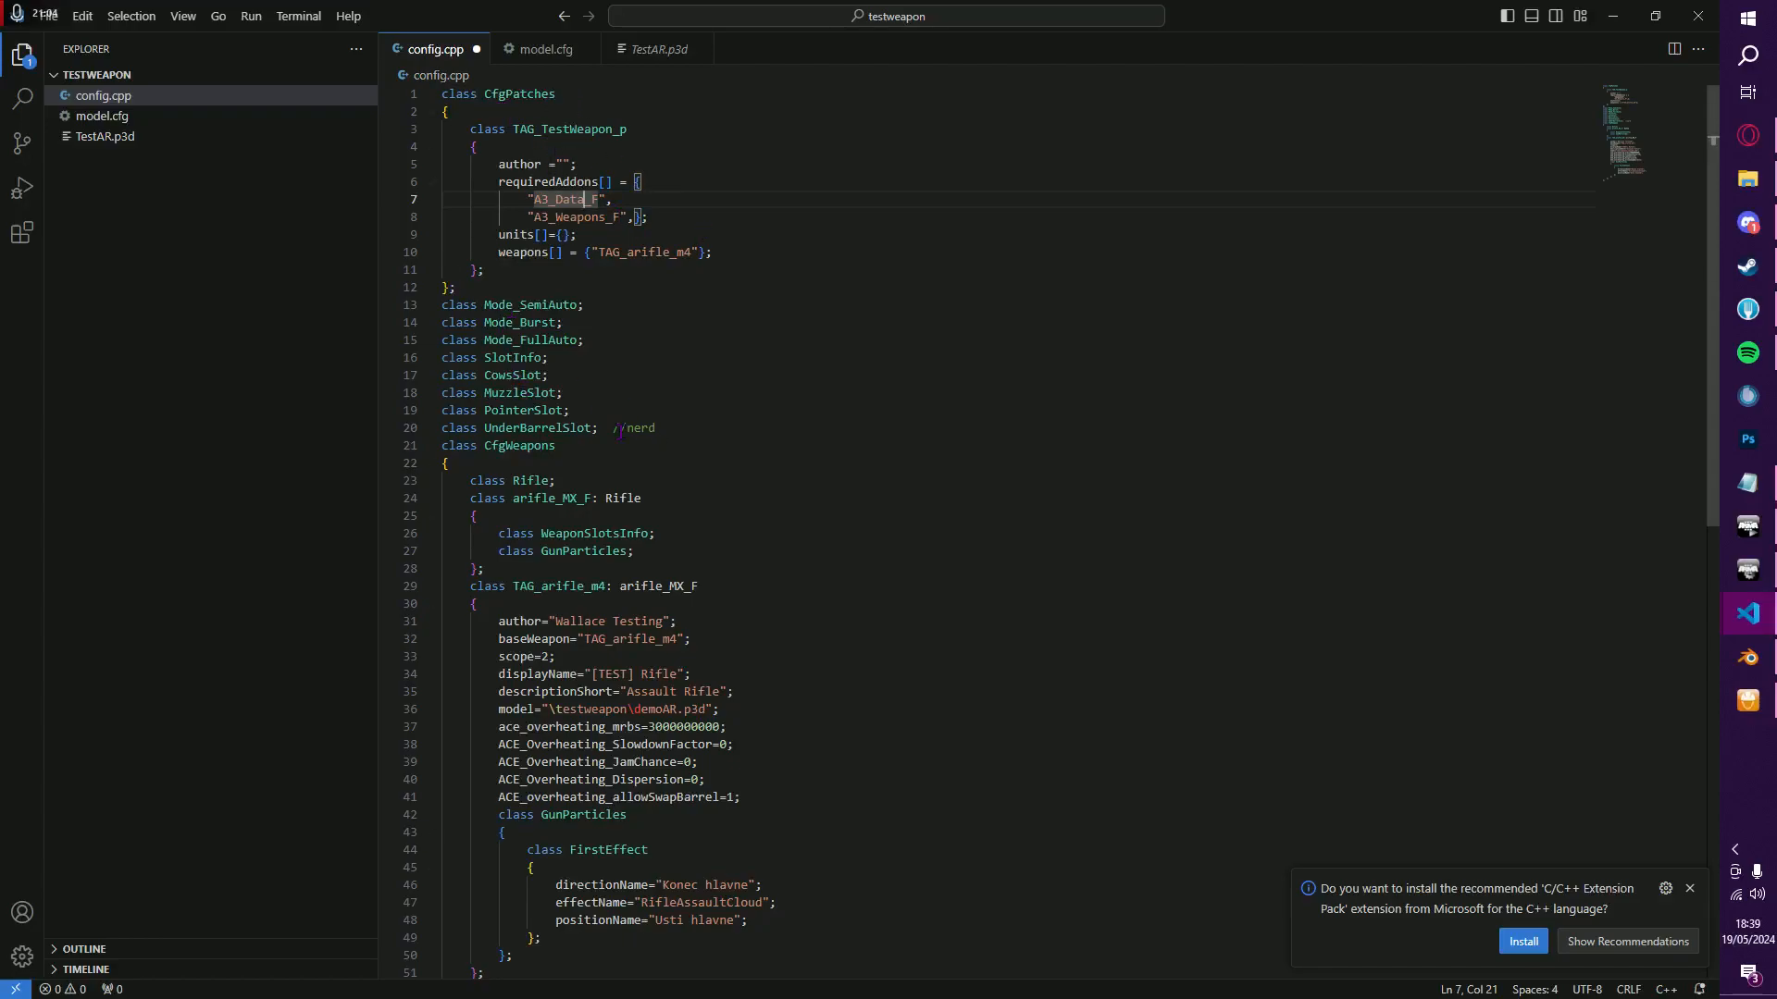
Step: Review the TAG_arifle_m4 class in config.cpp, including its arifle_MX_F parent, baseWeapon, descriptionShort and ACE overheating entries
scroll(580, 421, down, 1)
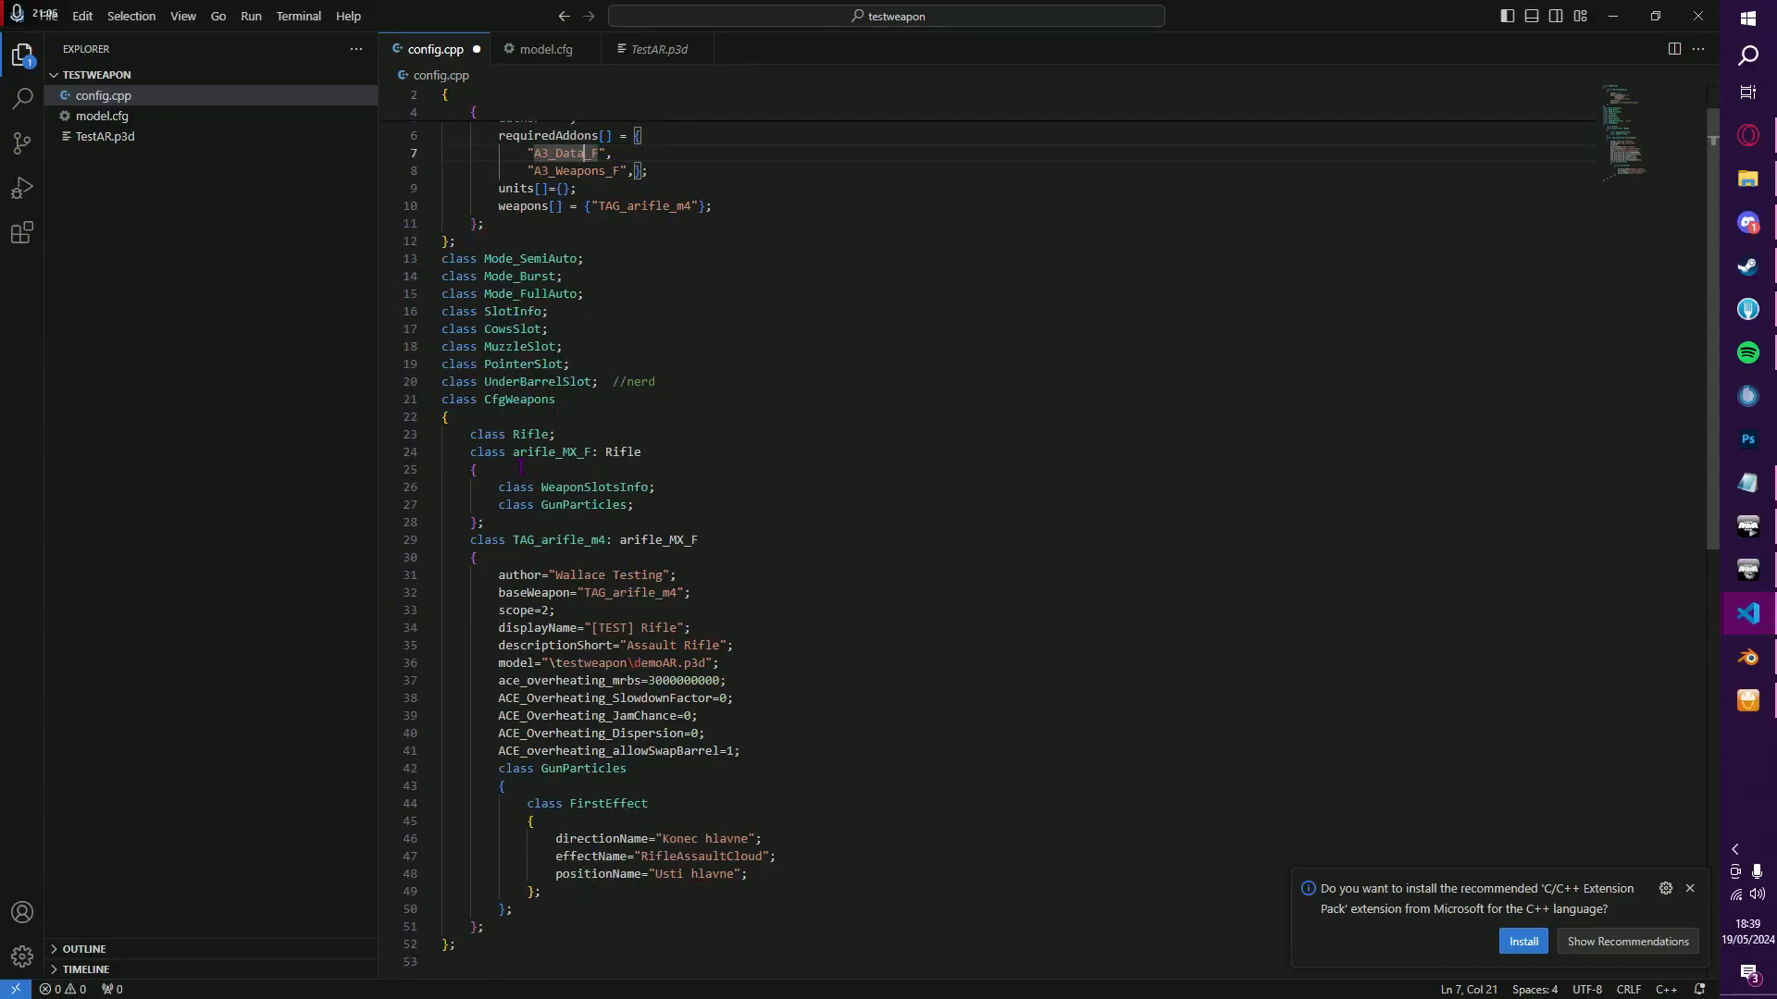
double_click(652, 537)
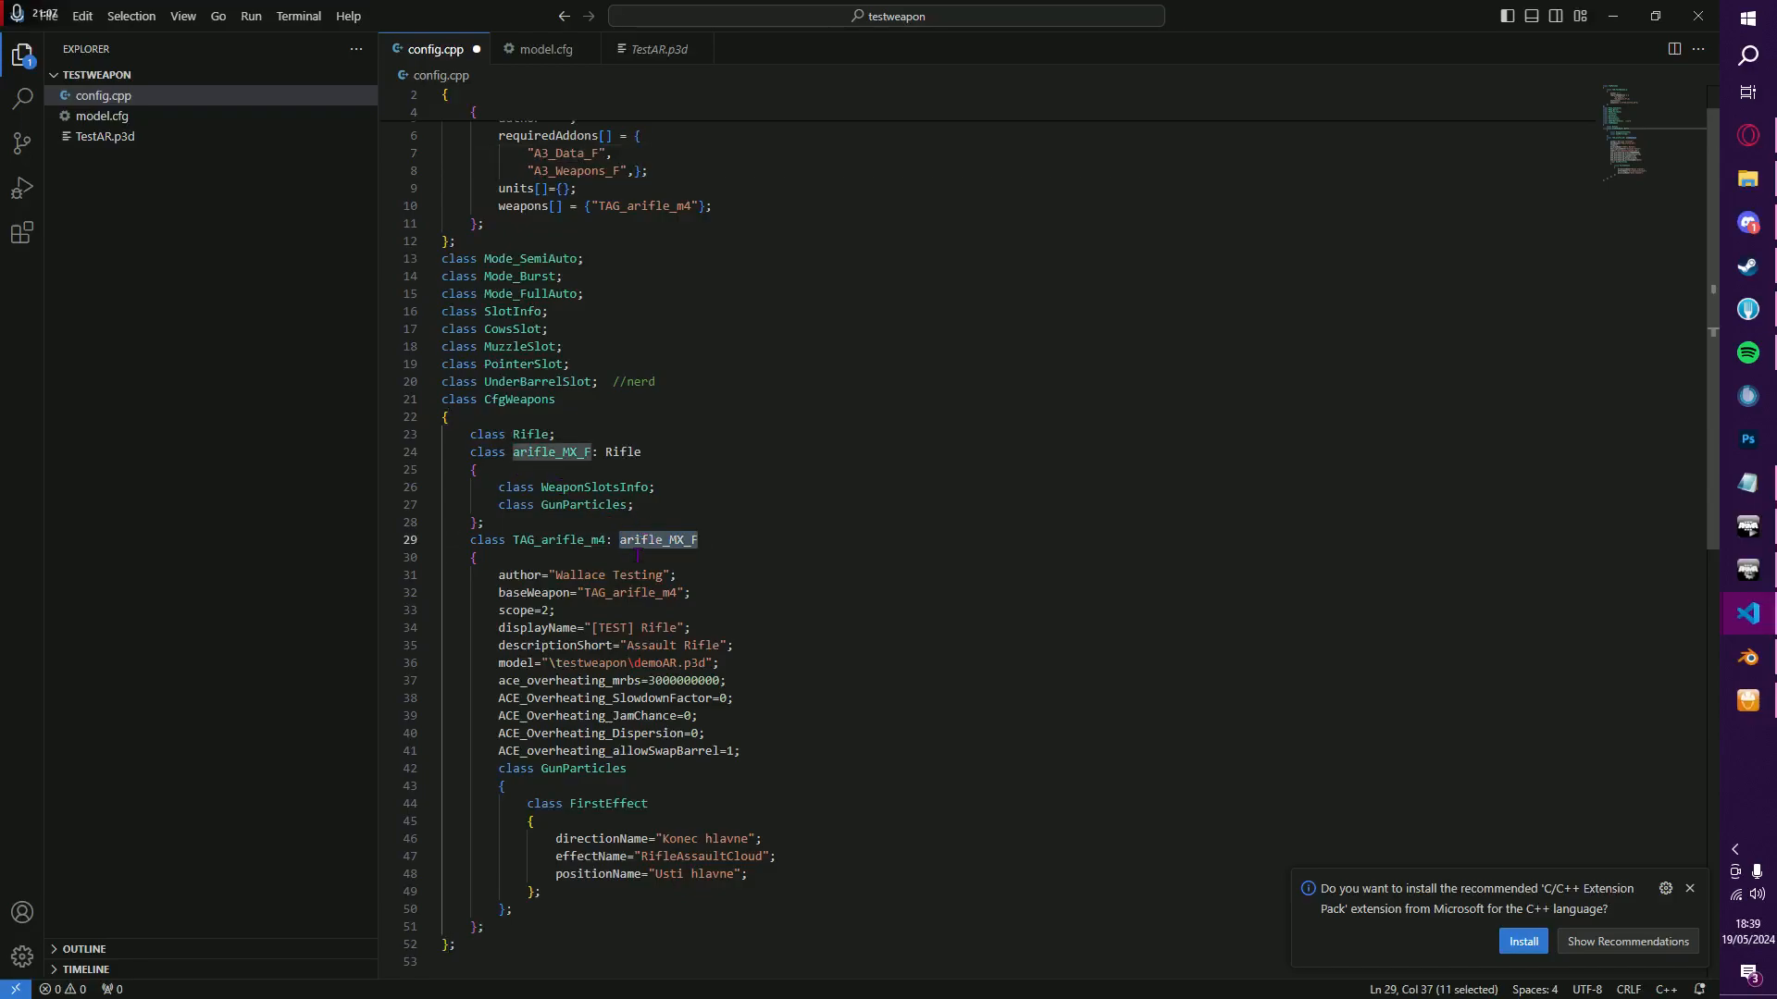
click(534, 645)
click(548, 593)
drag(771, 750, 497, 682)
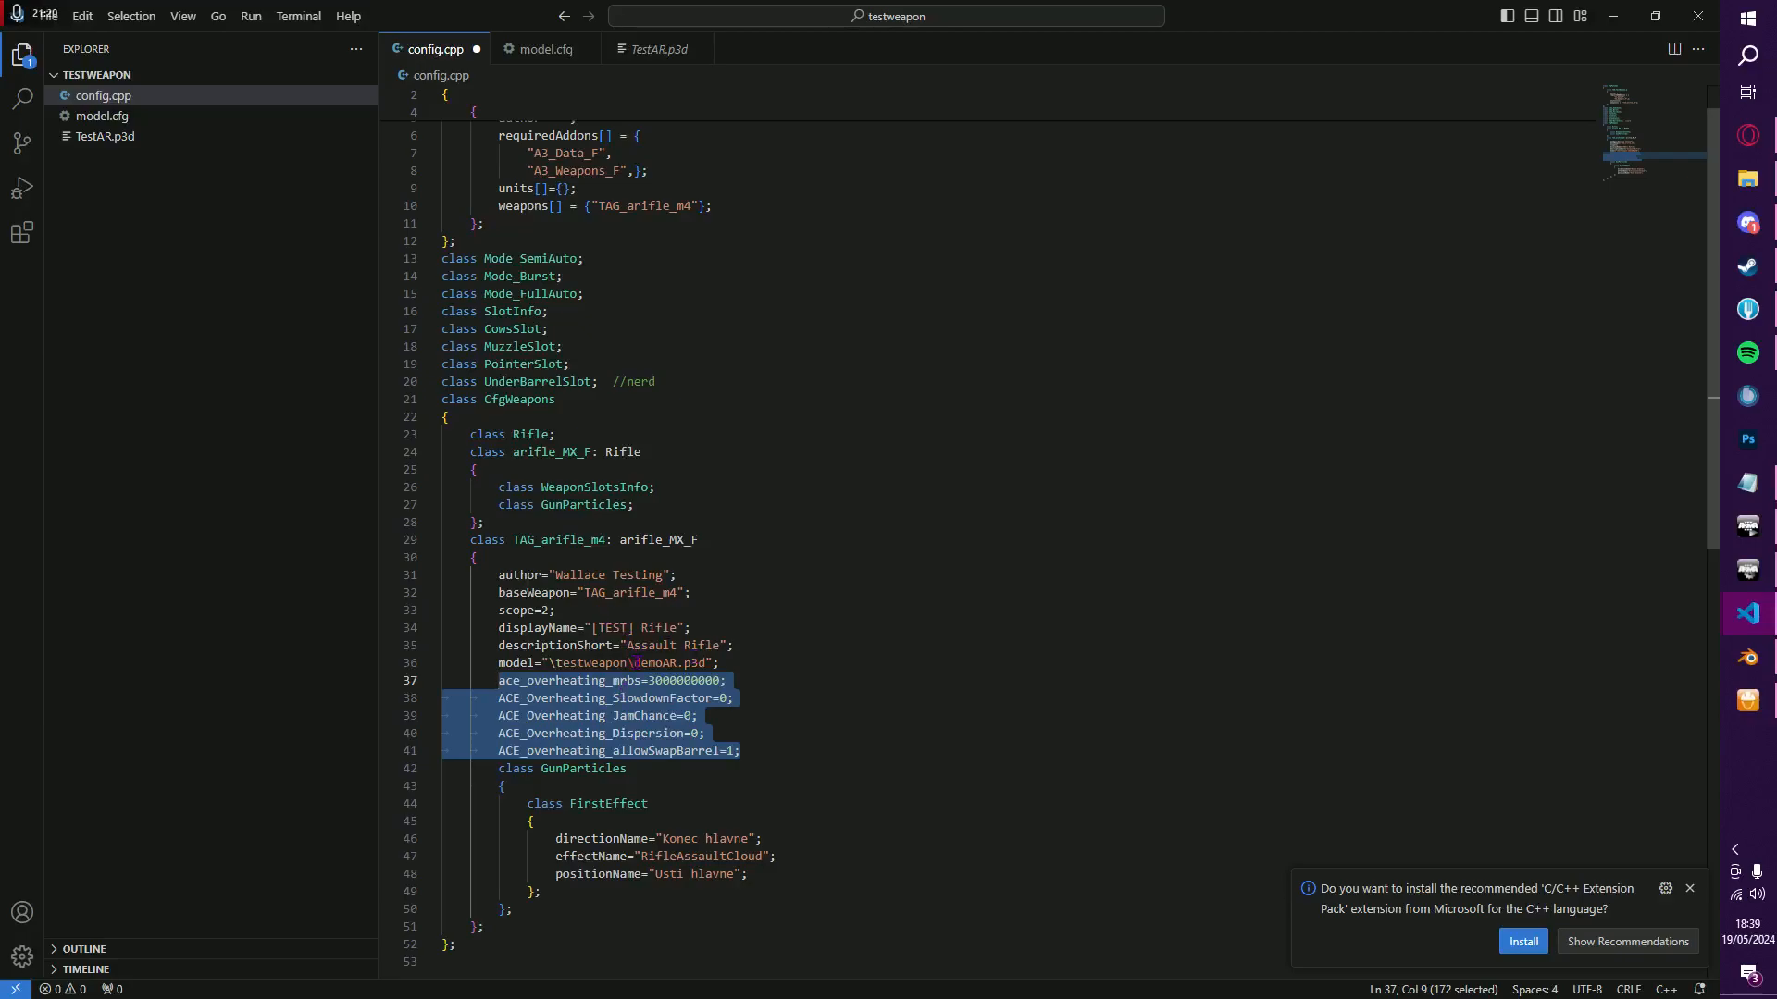
Step: Set the TAG_arifle_m4 model path to \testweapon\TestAR.p3d and save config.cpp
click(655, 662)
click(505, 663)
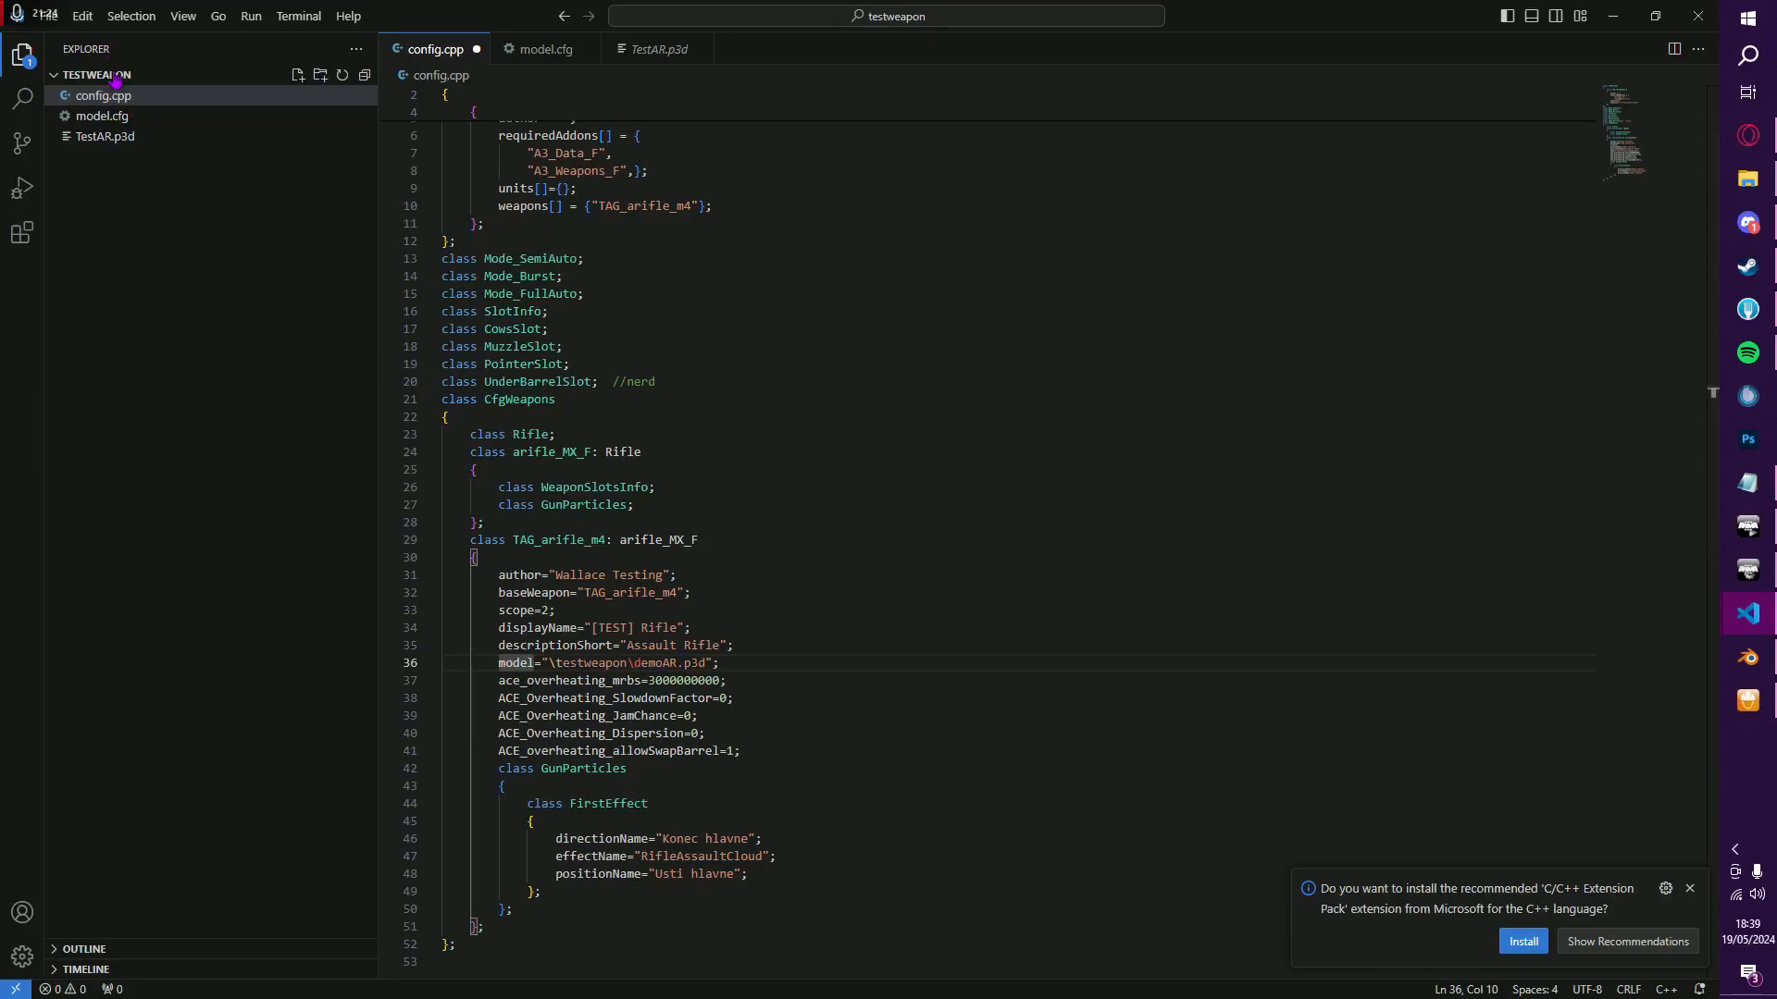
click(684, 662)
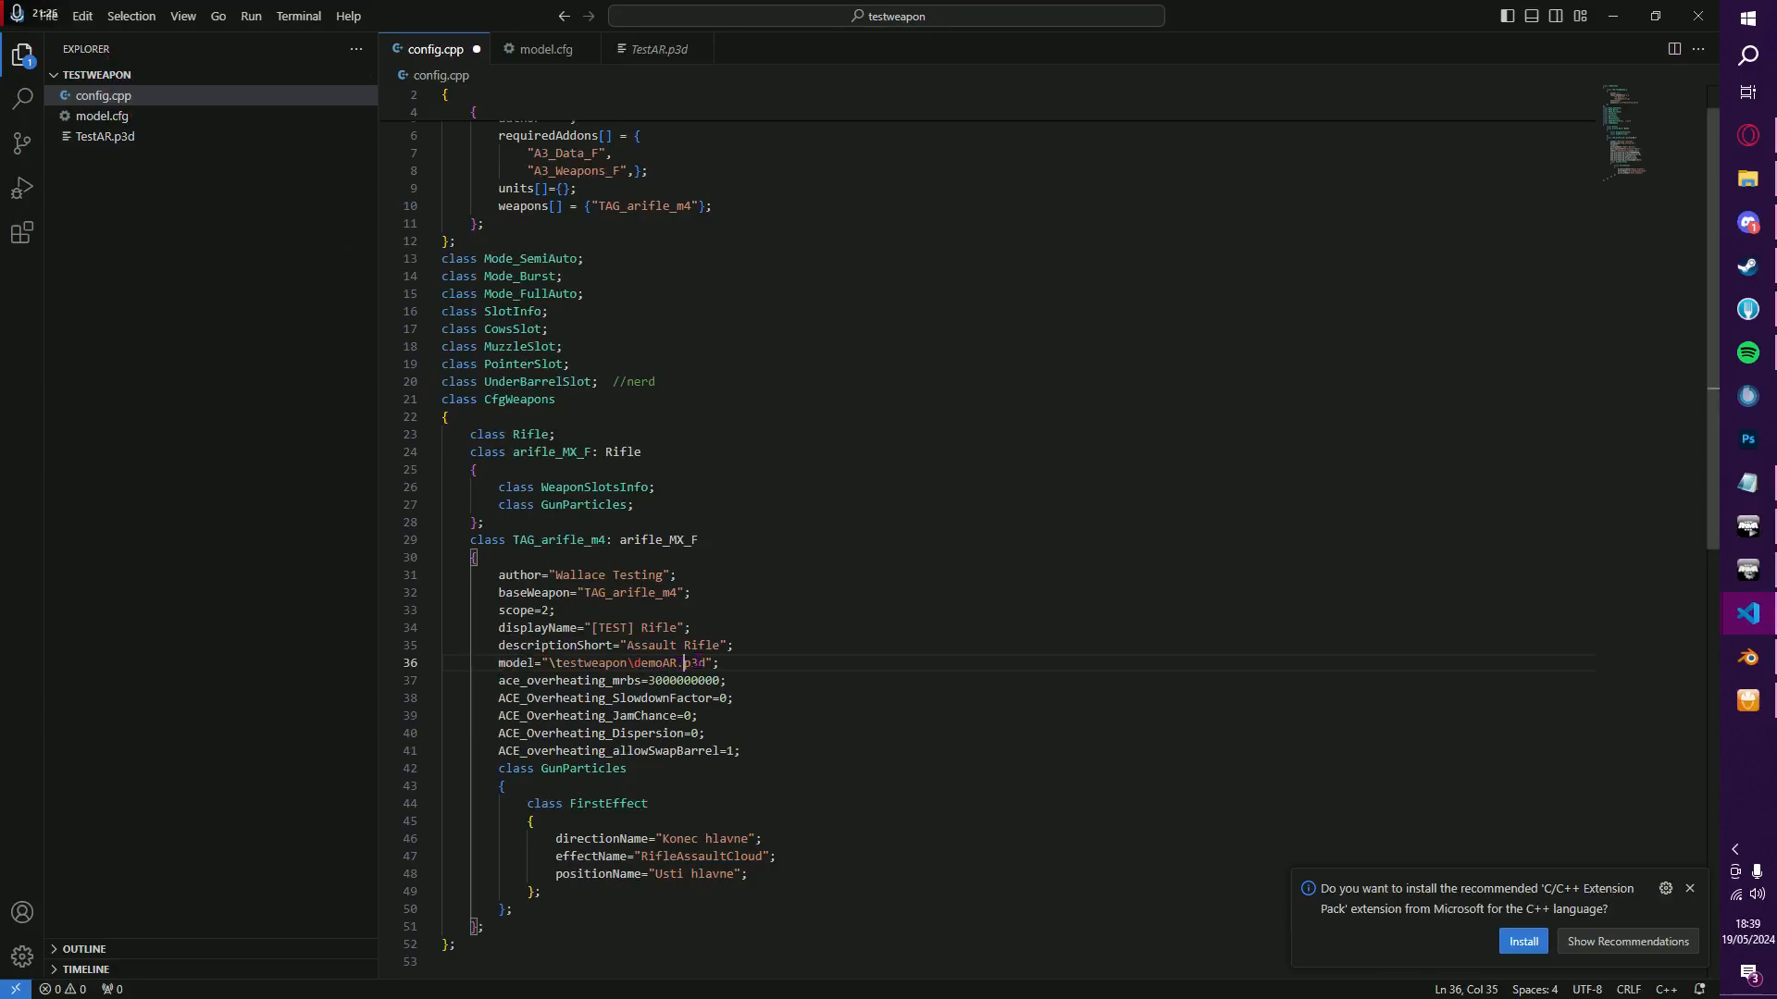
key(BackSpace)
key(BackSpace)
key(BackSpace)
key(BackSpace)
key(BackSpace)
key(BackSpace)
text(TestAR)
key(ctrl+s)
click(634, 628)
key(Left)
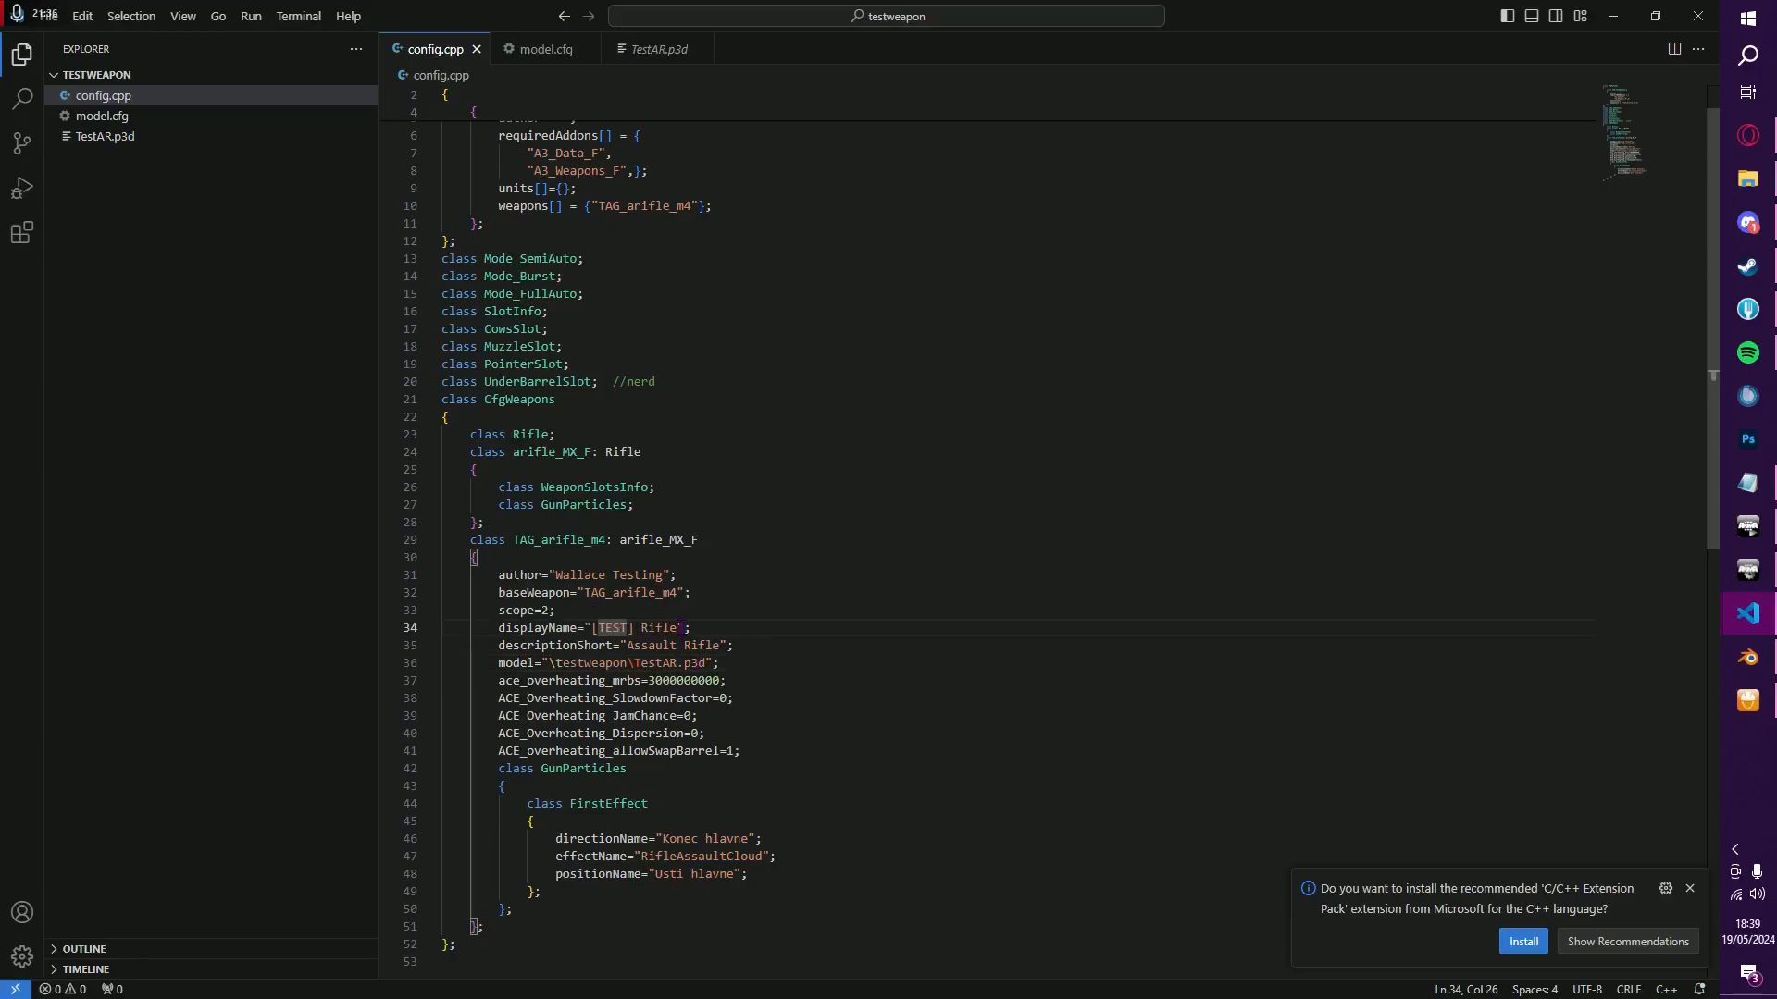
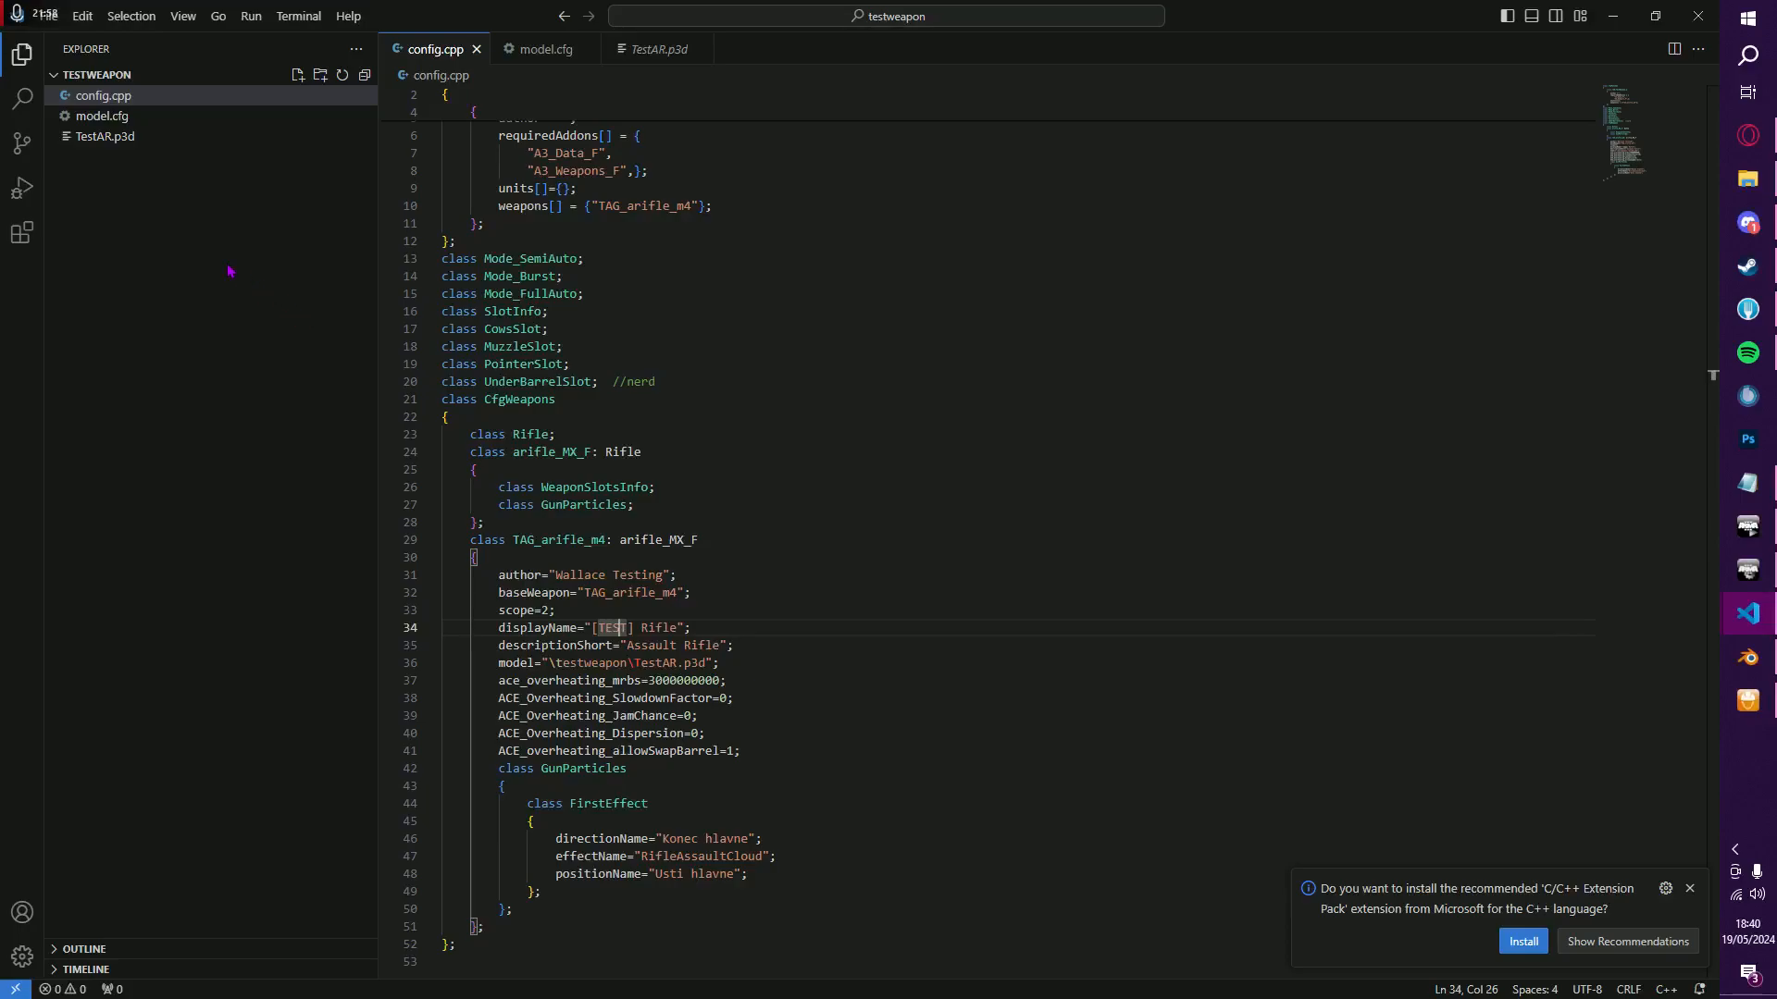
Step: Paste the prepared CfgSkeletons and CfgModels classes into model.cfg, highlight the skeleton class and save the file
click(109, 120)
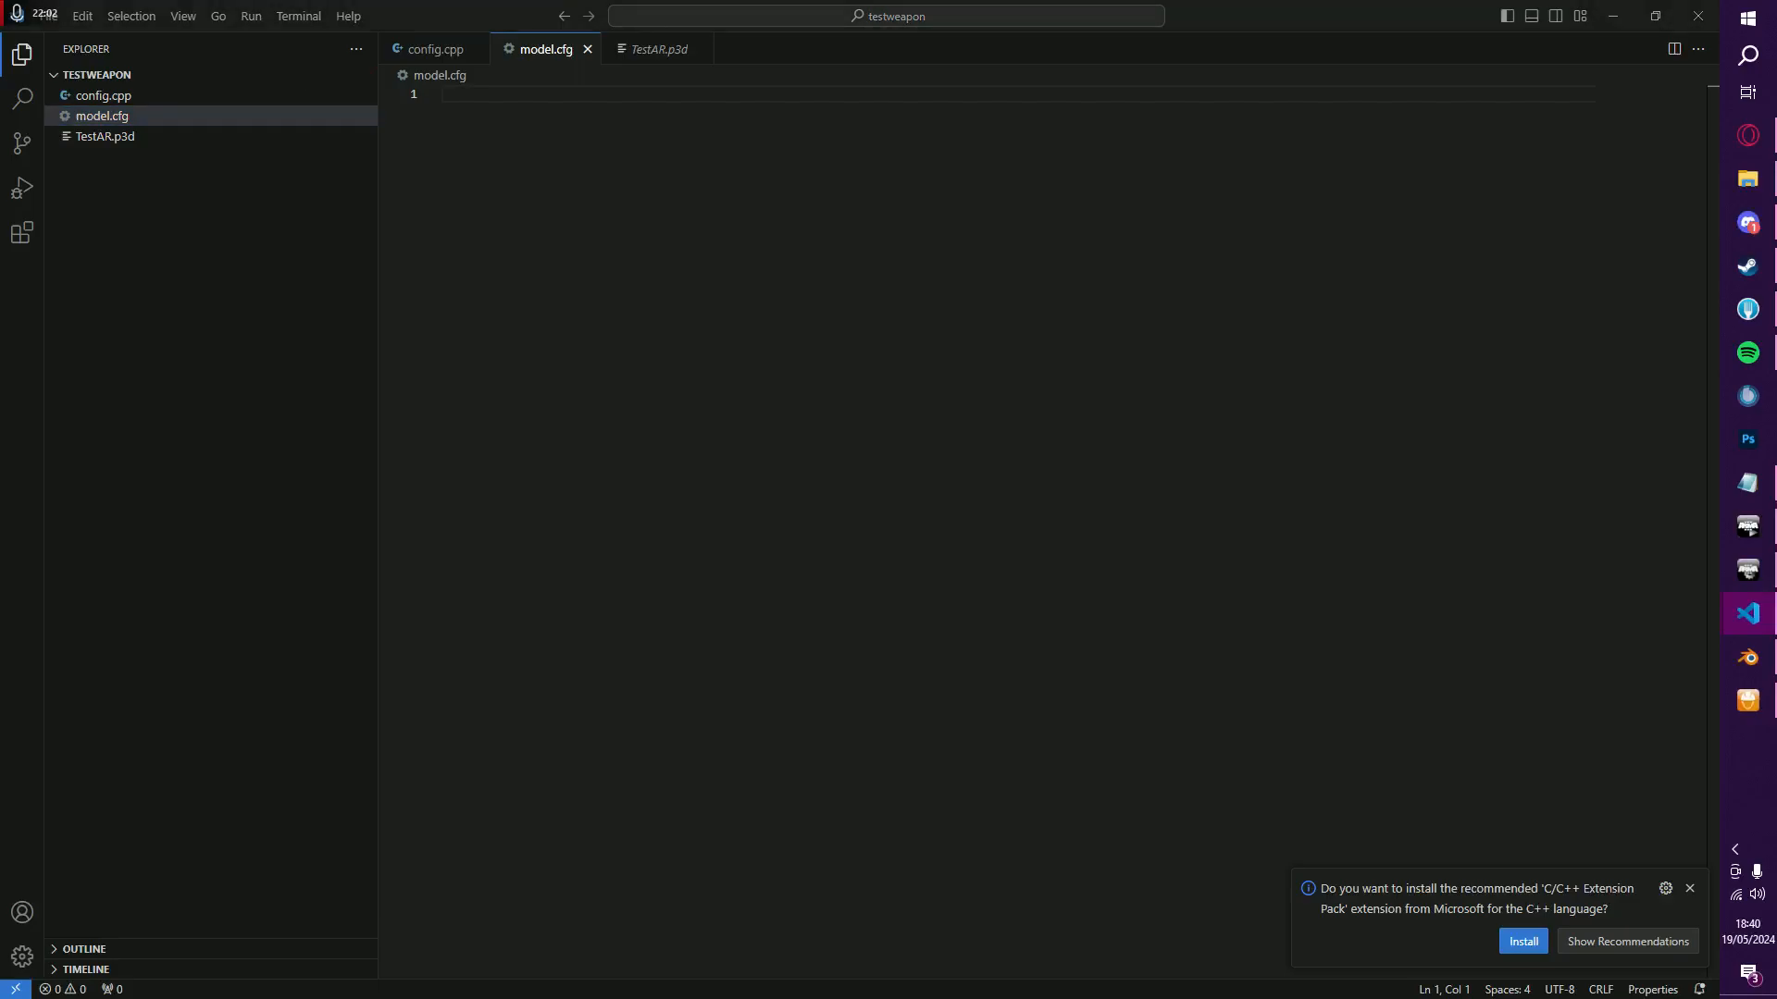
click(663, 320)
key(ctrl+v)
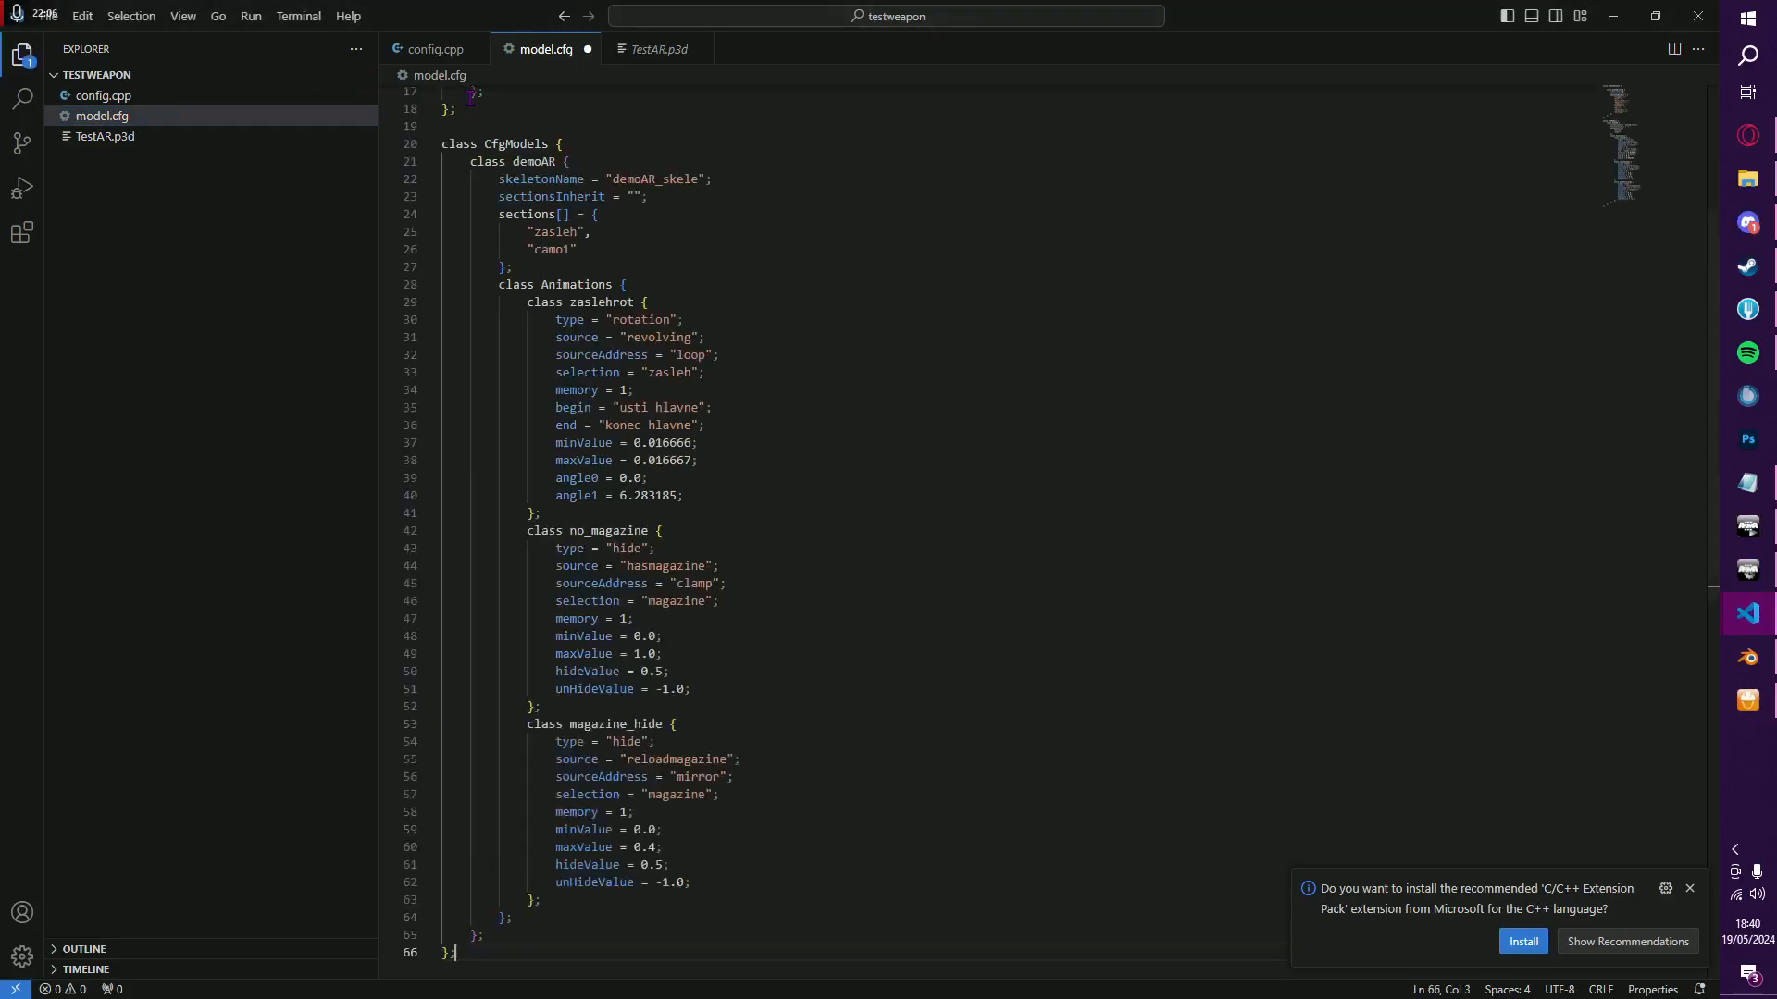
scroll(629, 279, up, 1)
click(606, 304)
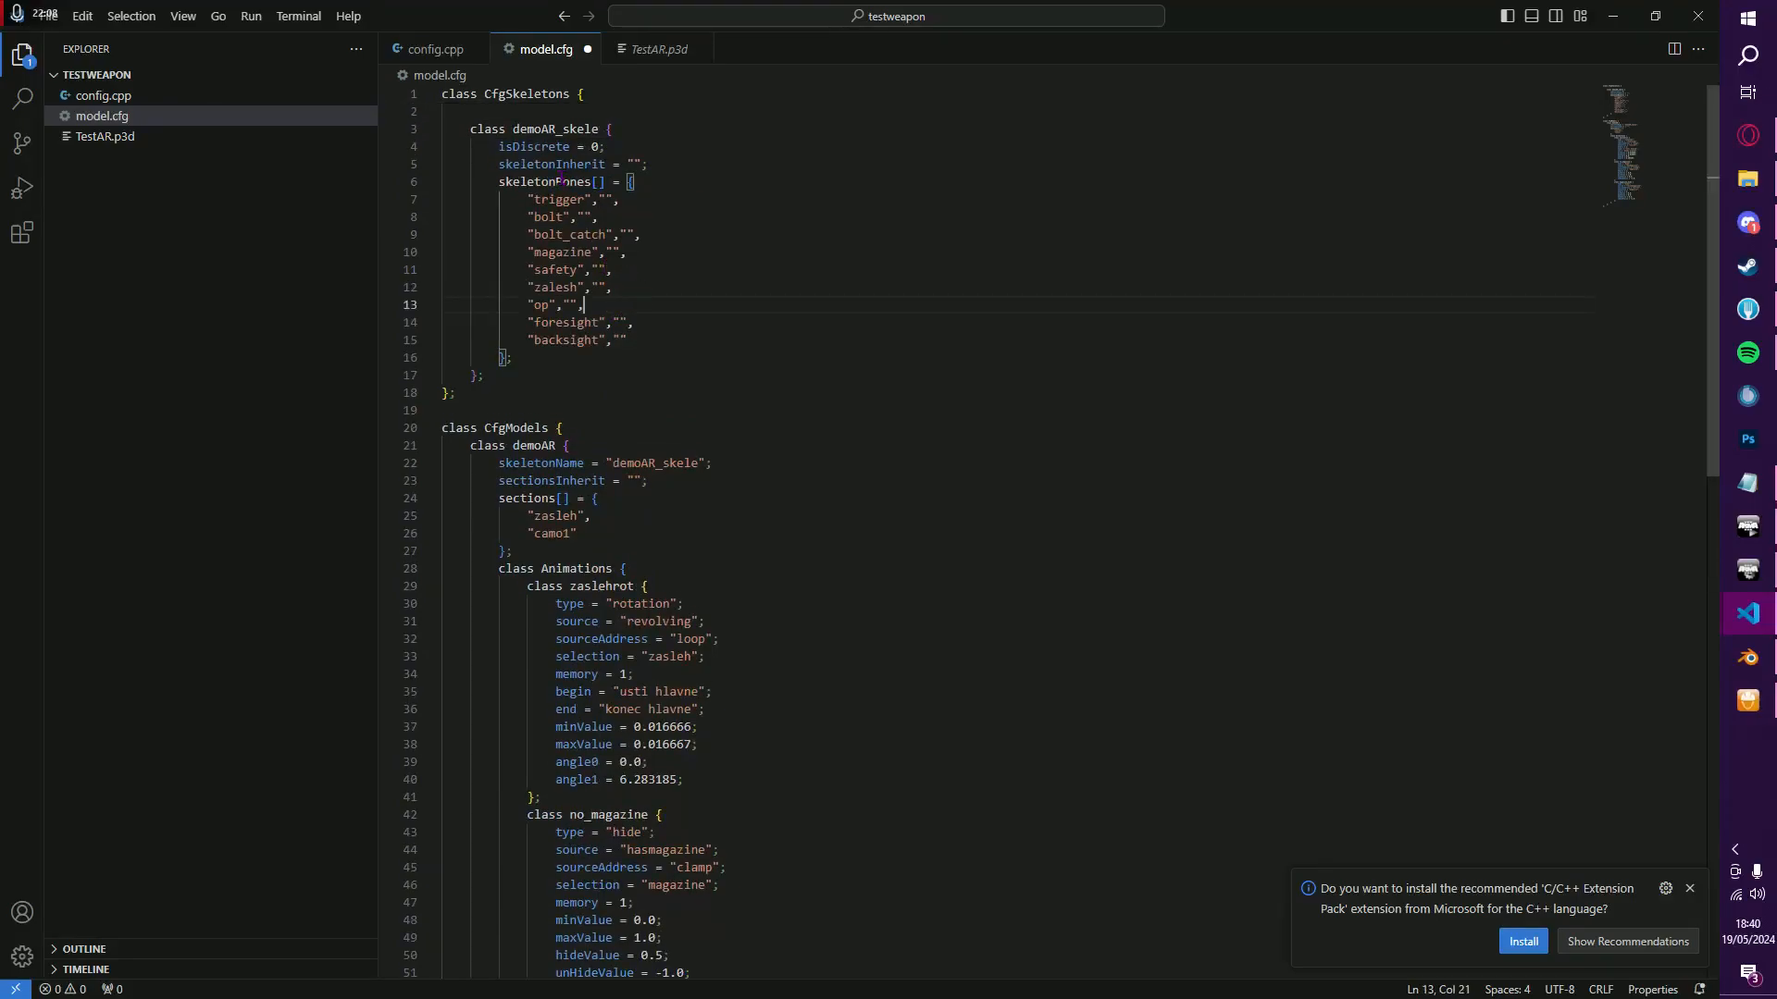
drag(542, 375, 441, 94)
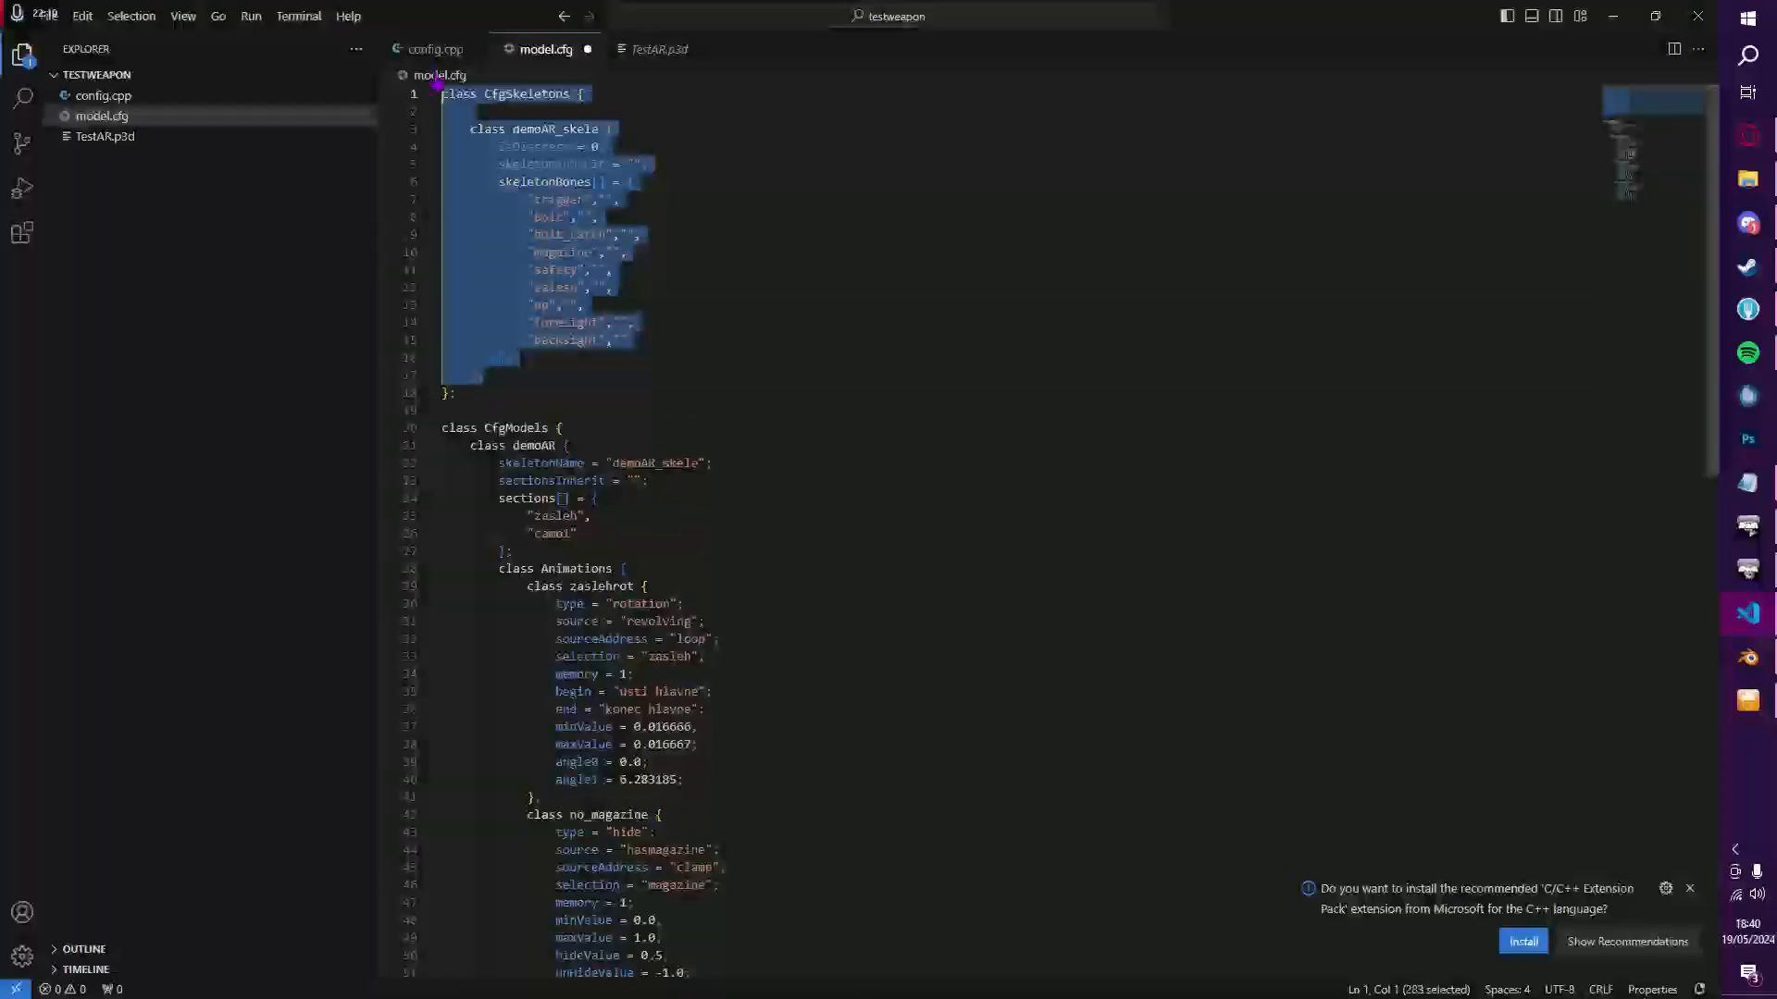
key(ctrl+s)
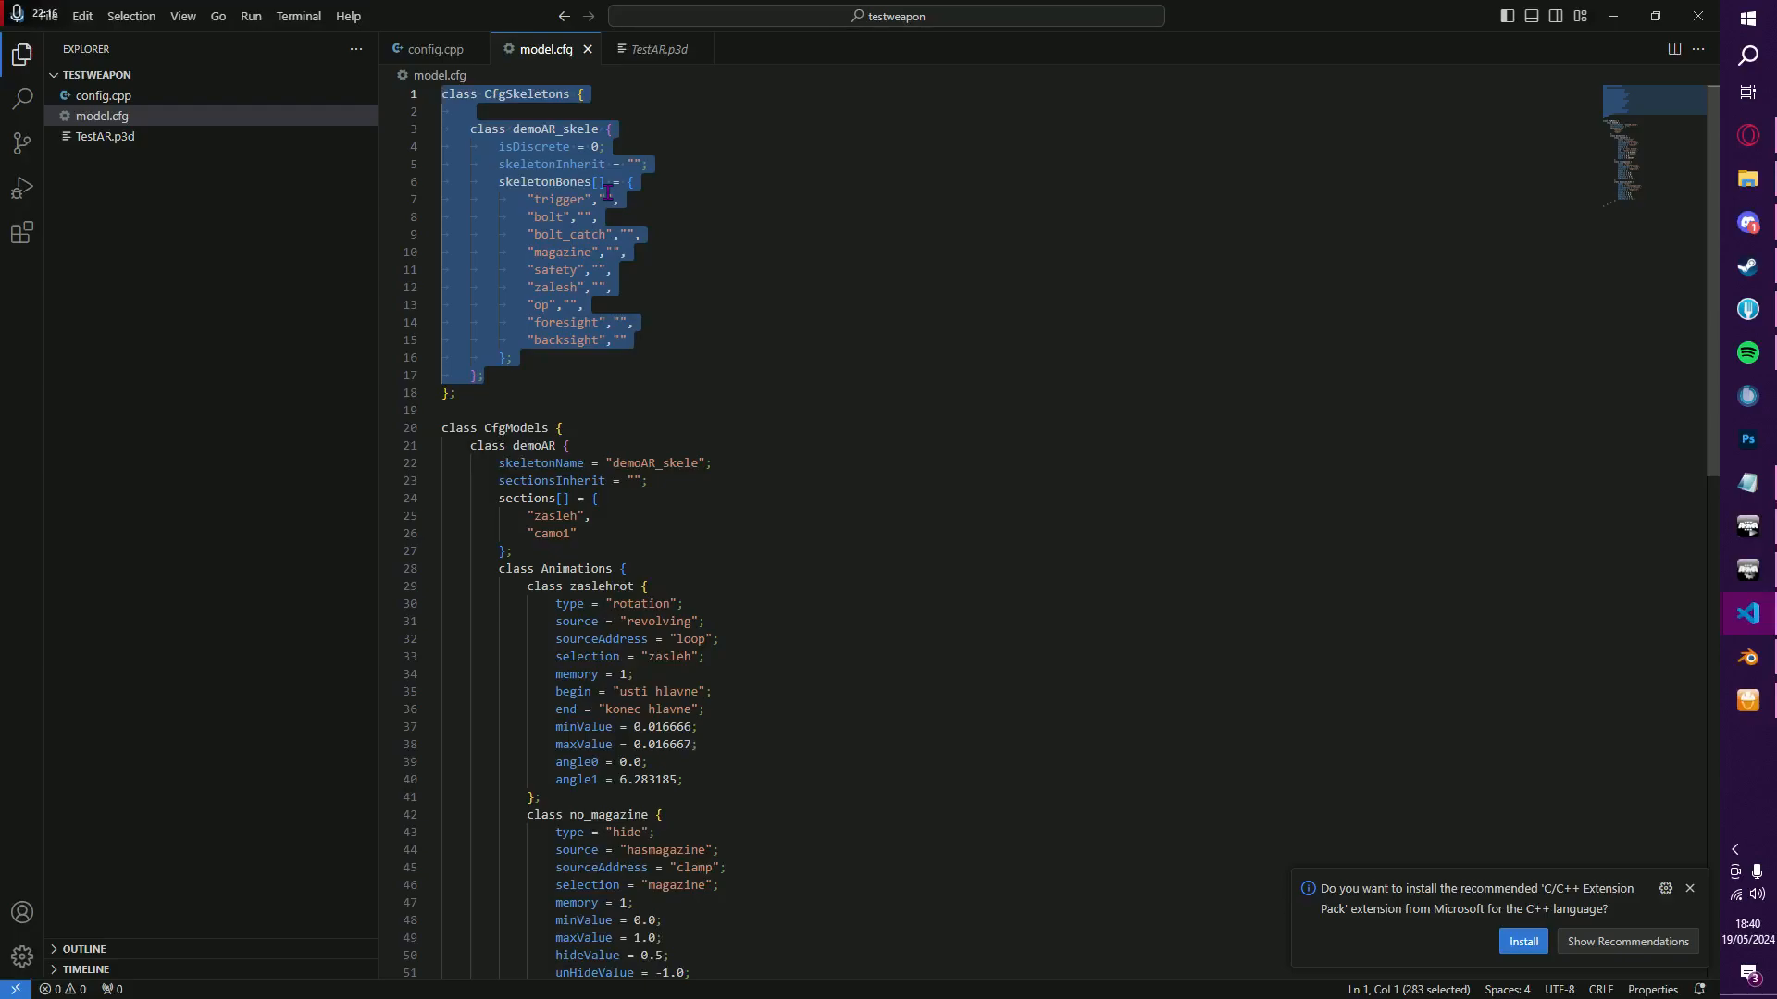
Step: Check the trigger bone entry, then switch to Blender and inspect the rifle's View Pilot object and its vertex groups
click(555, 199)
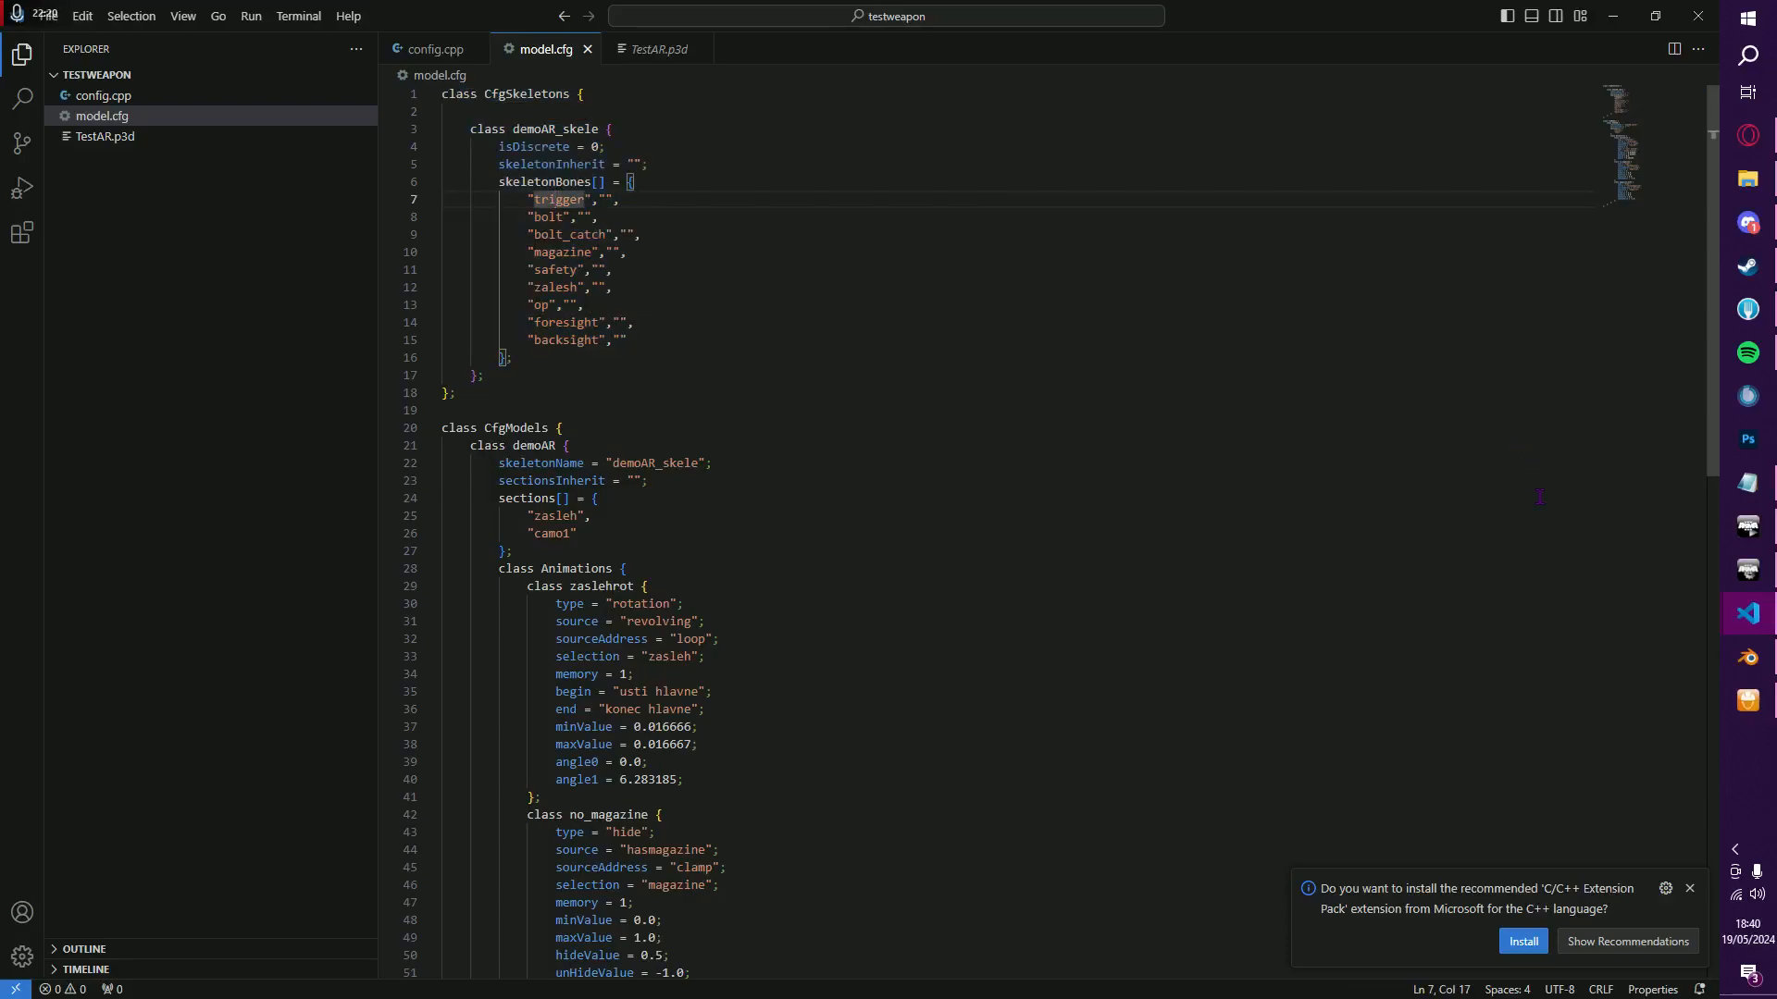
click(1748, 657)
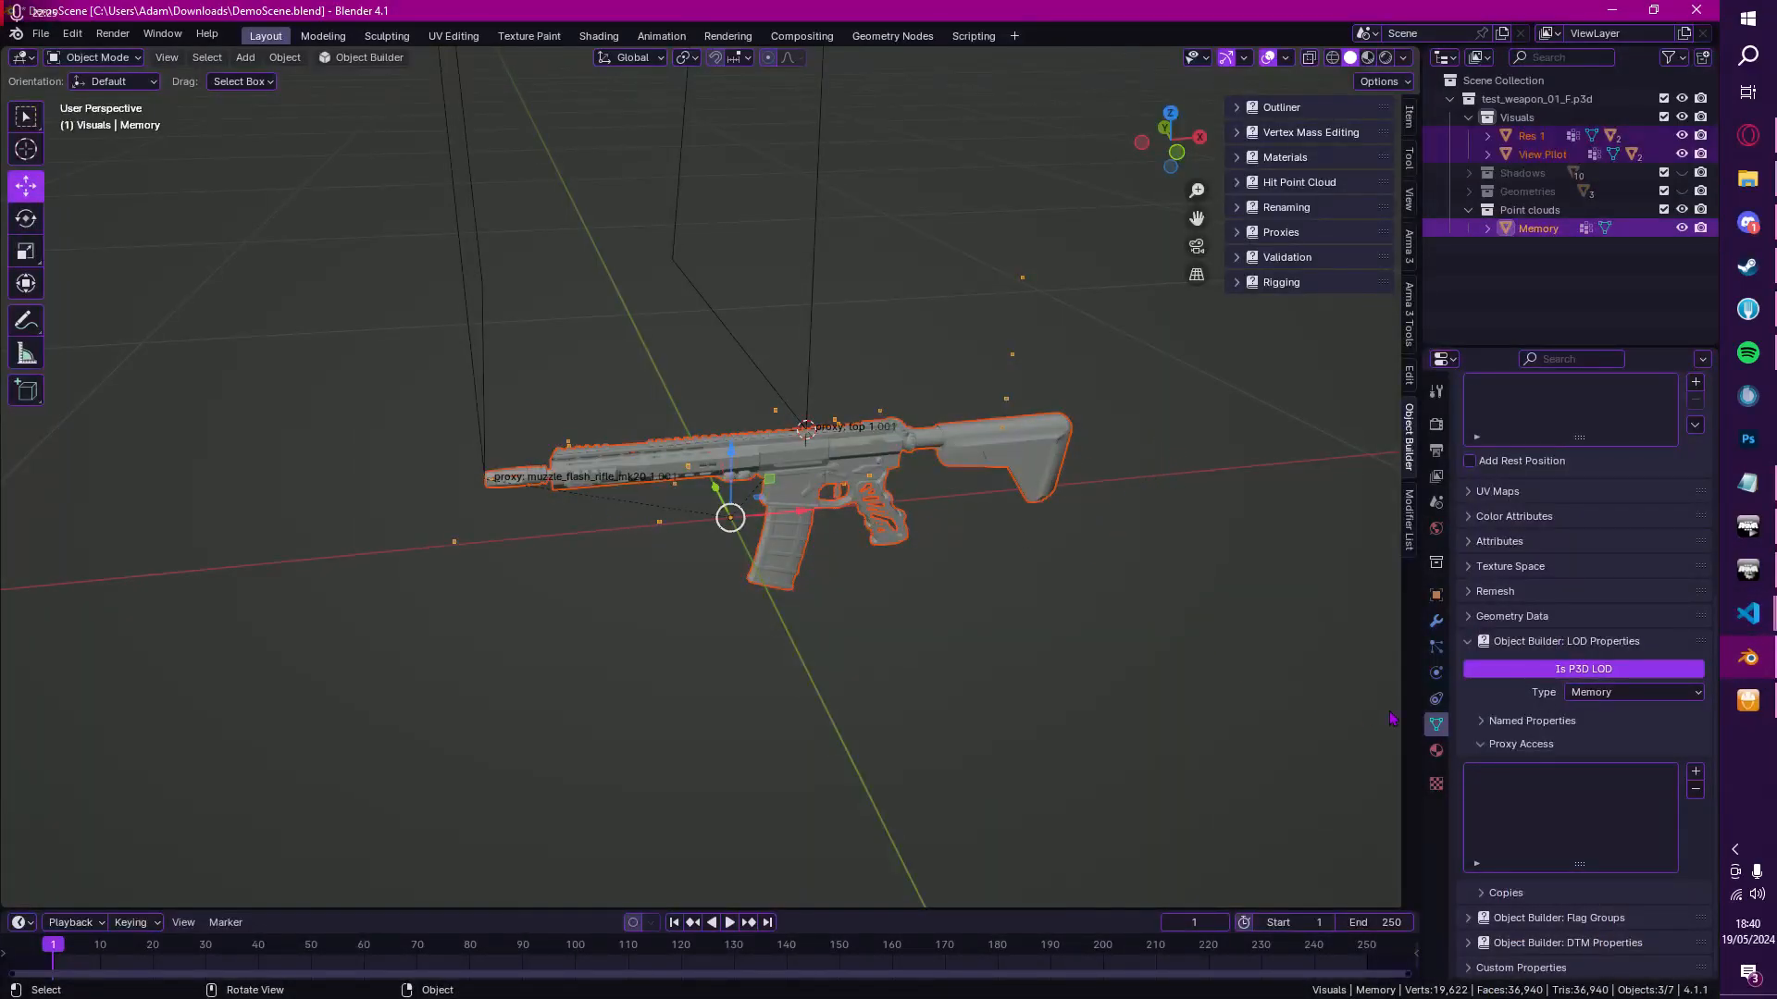
scroll(1536, 593, up, 3)
scroll(1282, 518, up, 4)
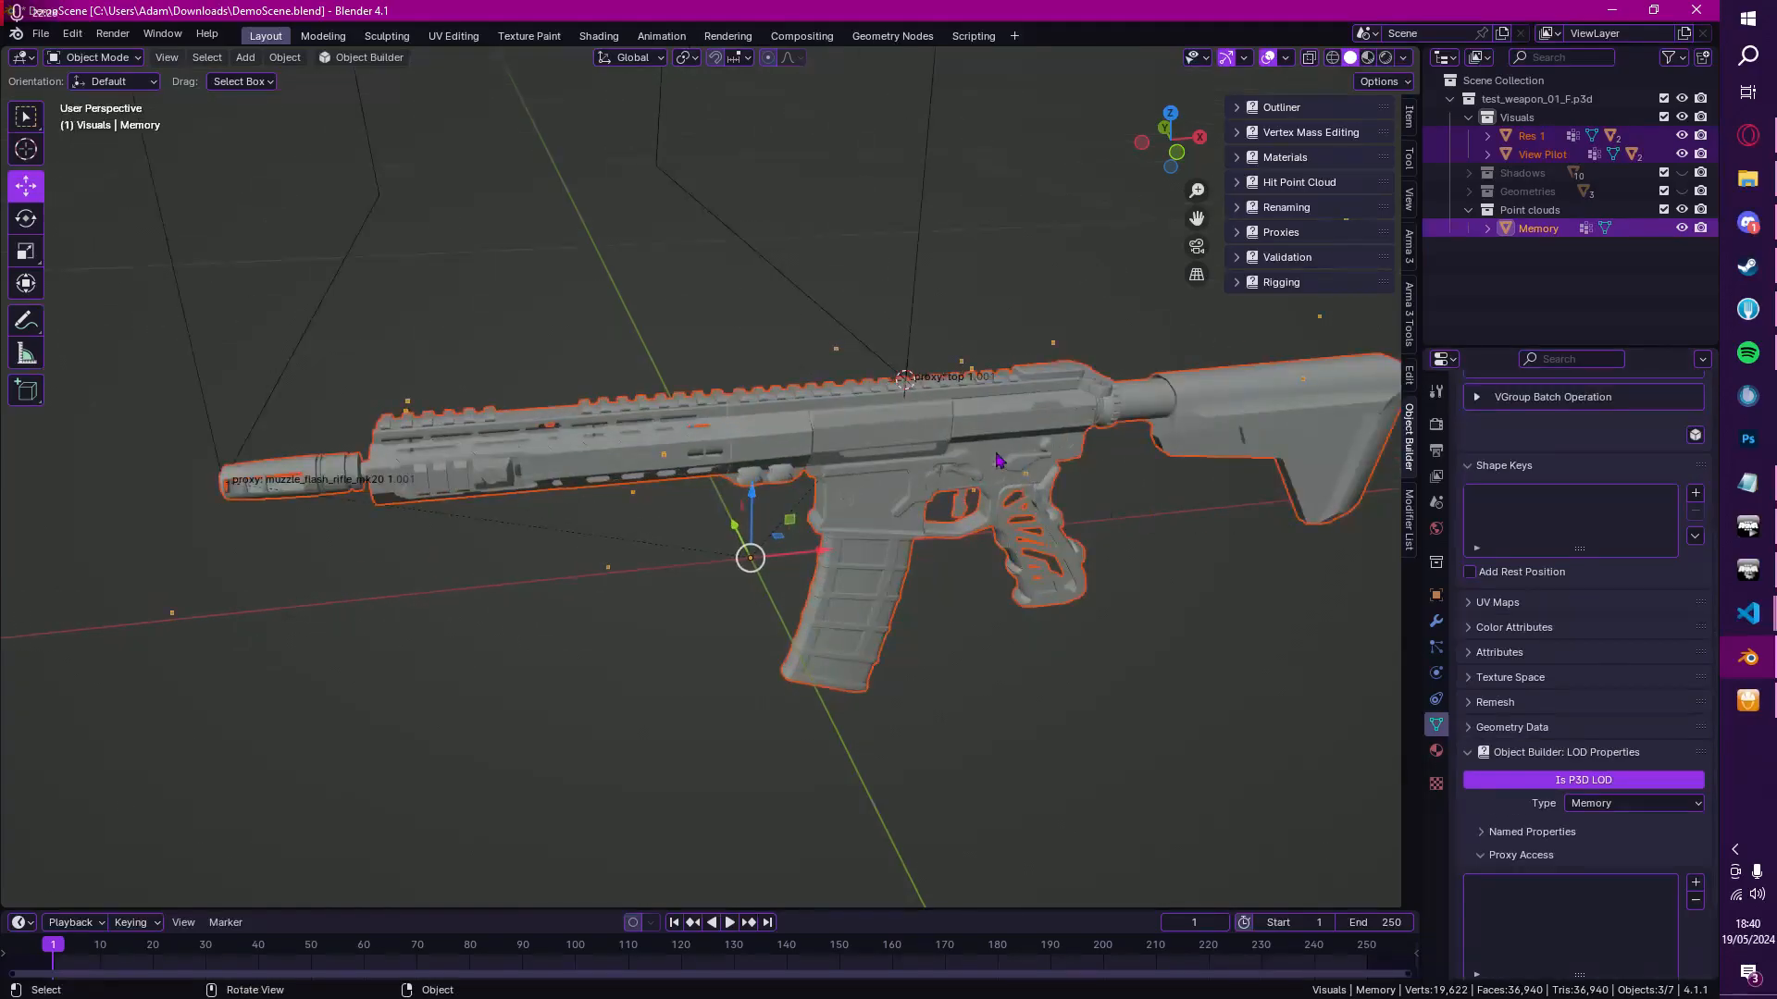
click(788, 405)
scroll(1518, 495, up, 6)
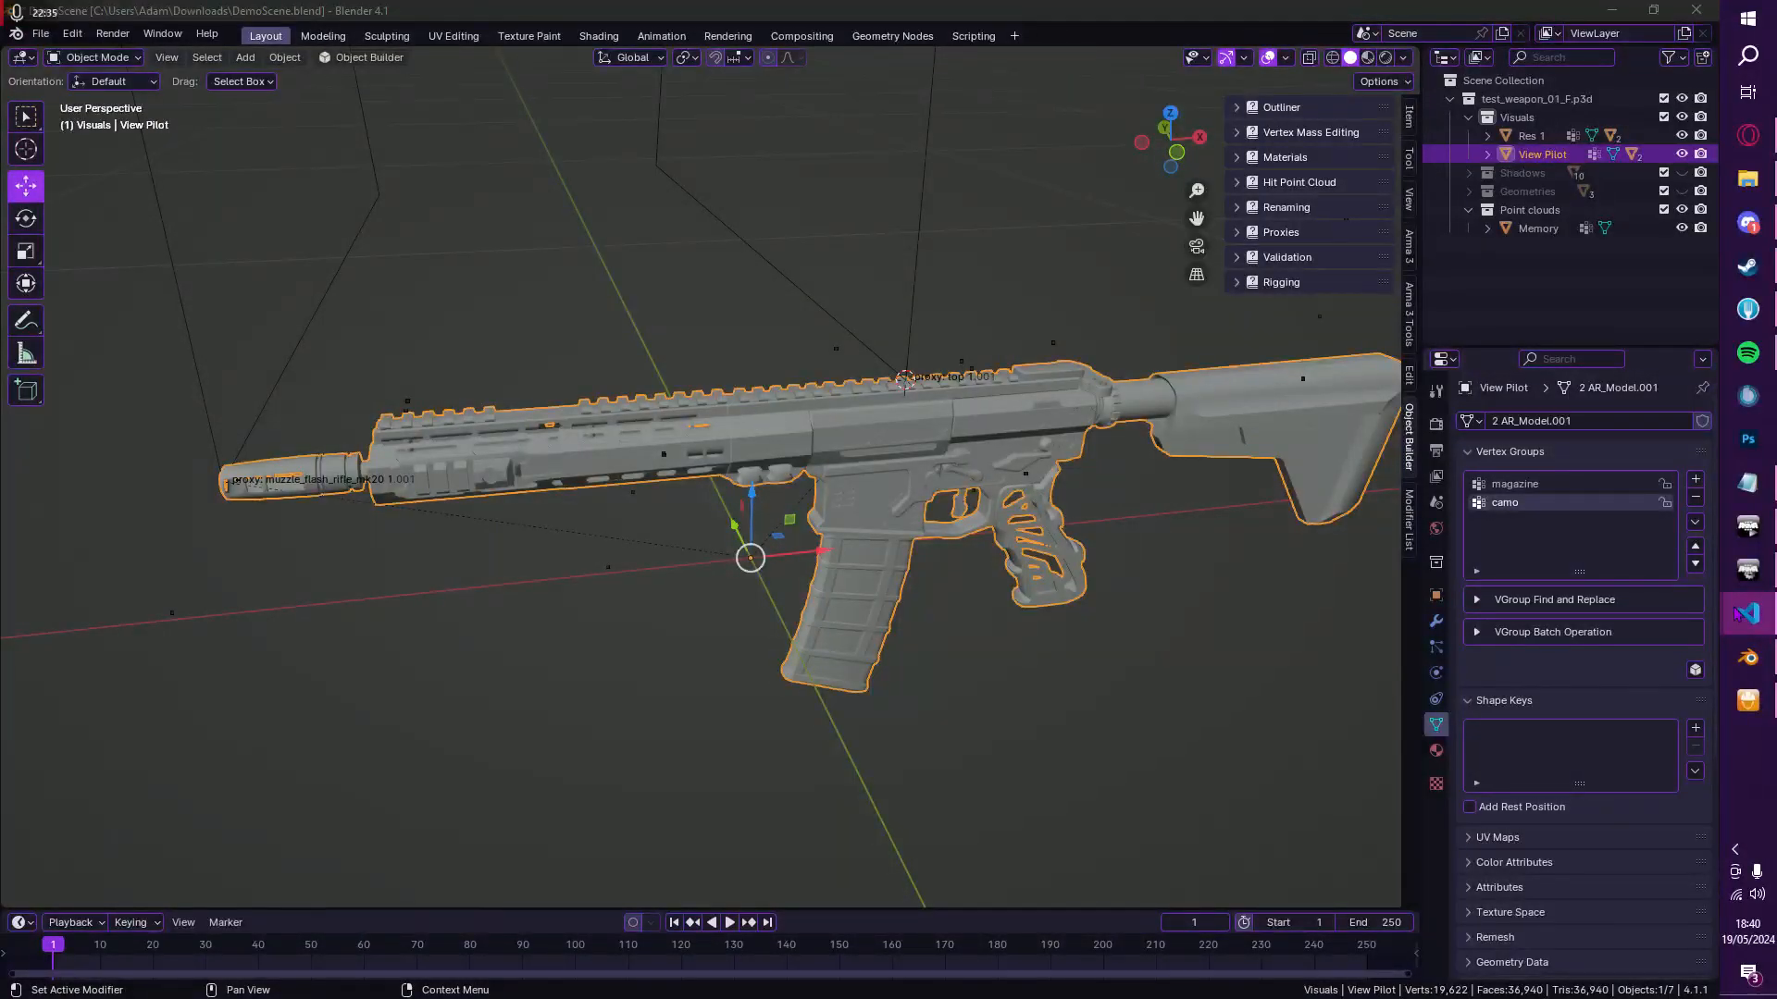
Step: Return to model.cfg in Visual Studio Code and examine the magazine bone entry and its empty parent string
mouse_move(1717, 611)
click(1620, 666)
double_click(574, 251)
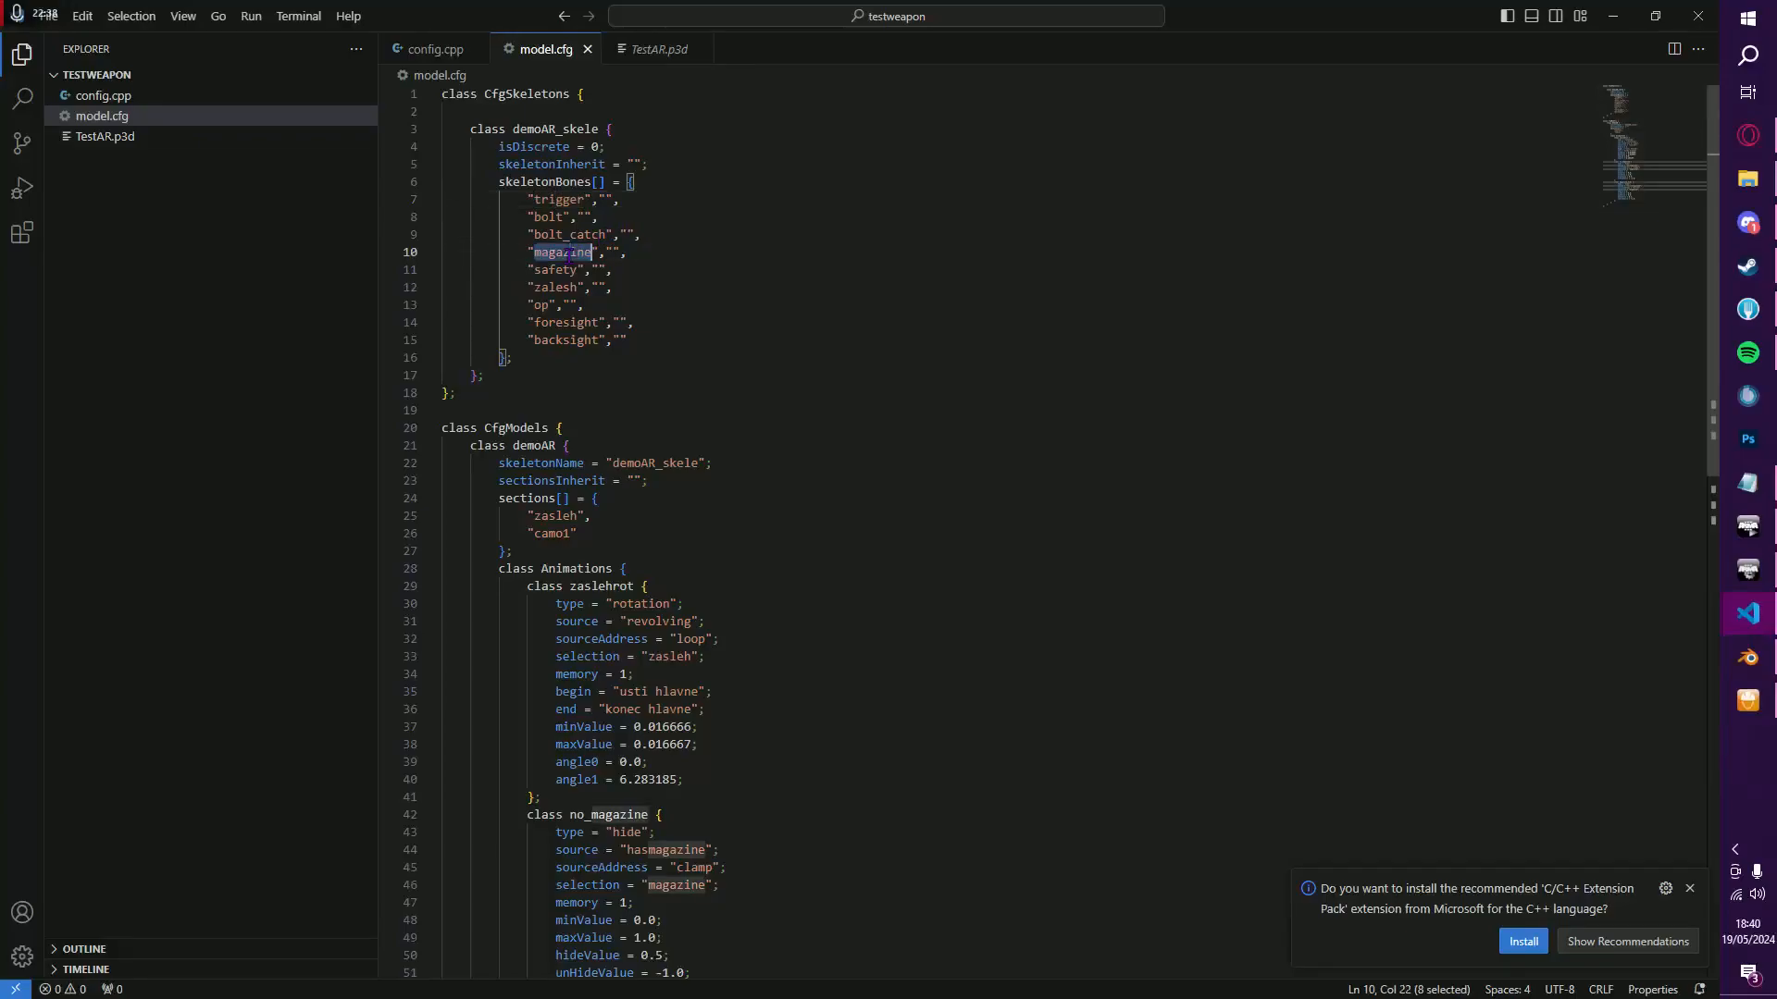
click(612, 252)
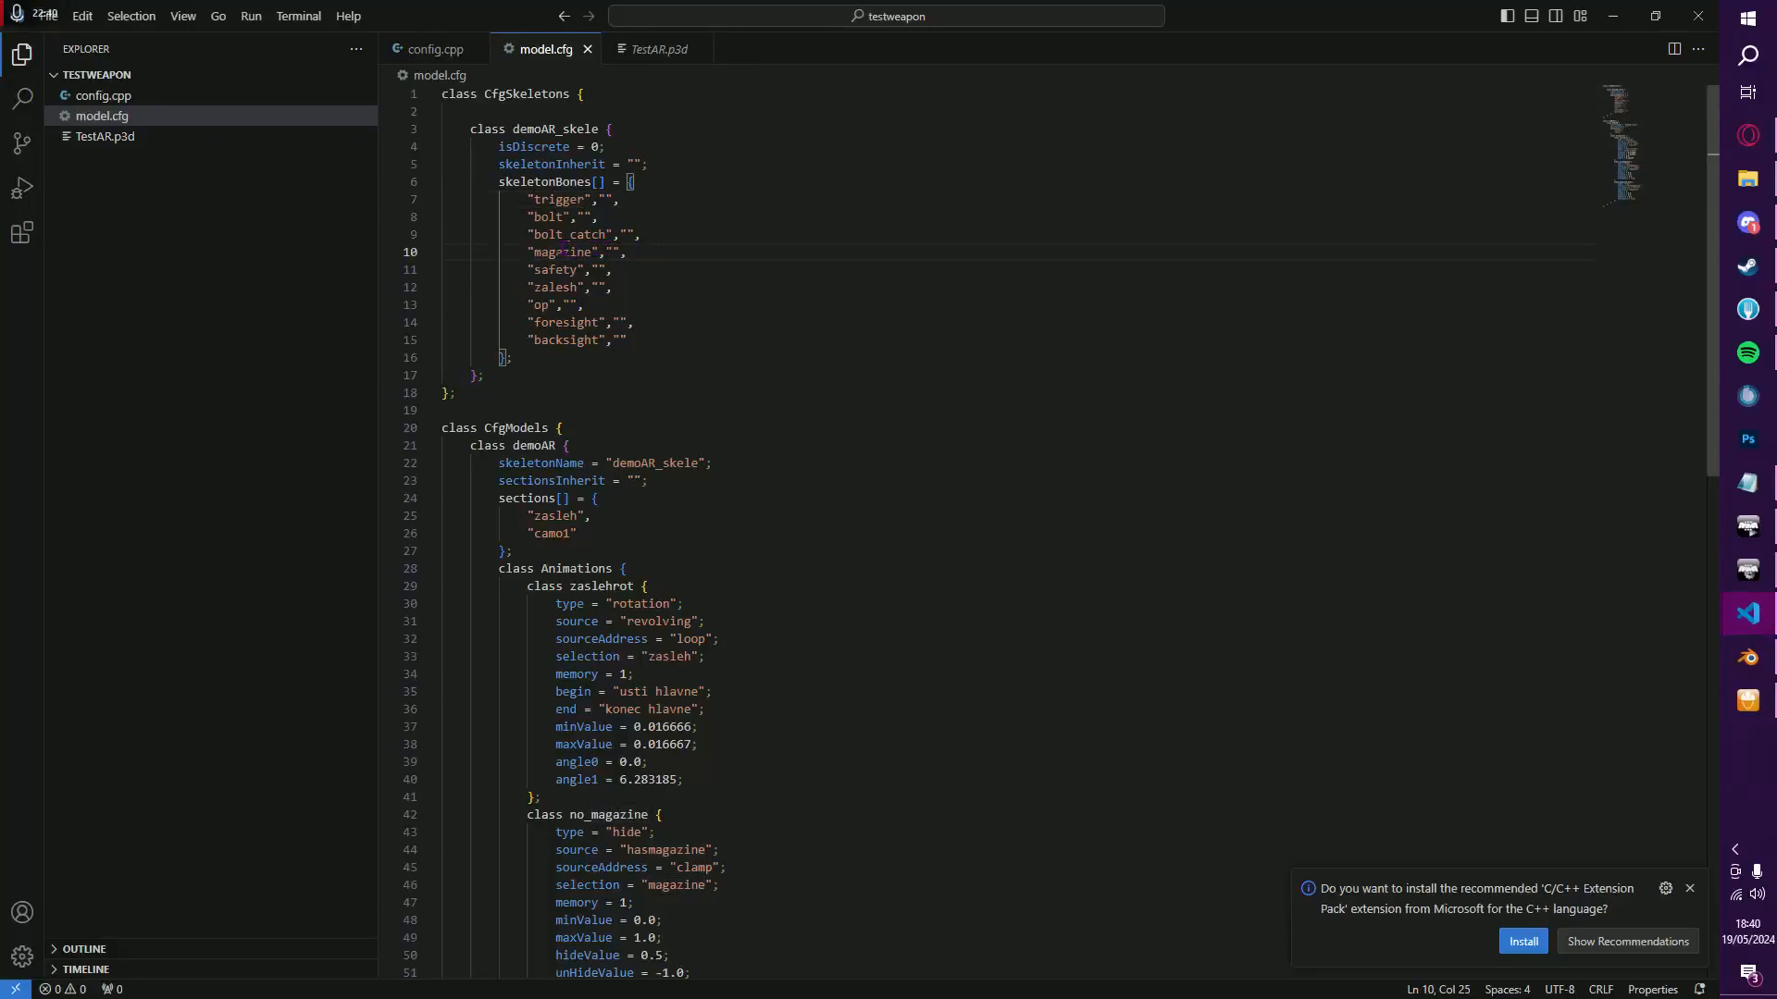
double_click(564, 251)
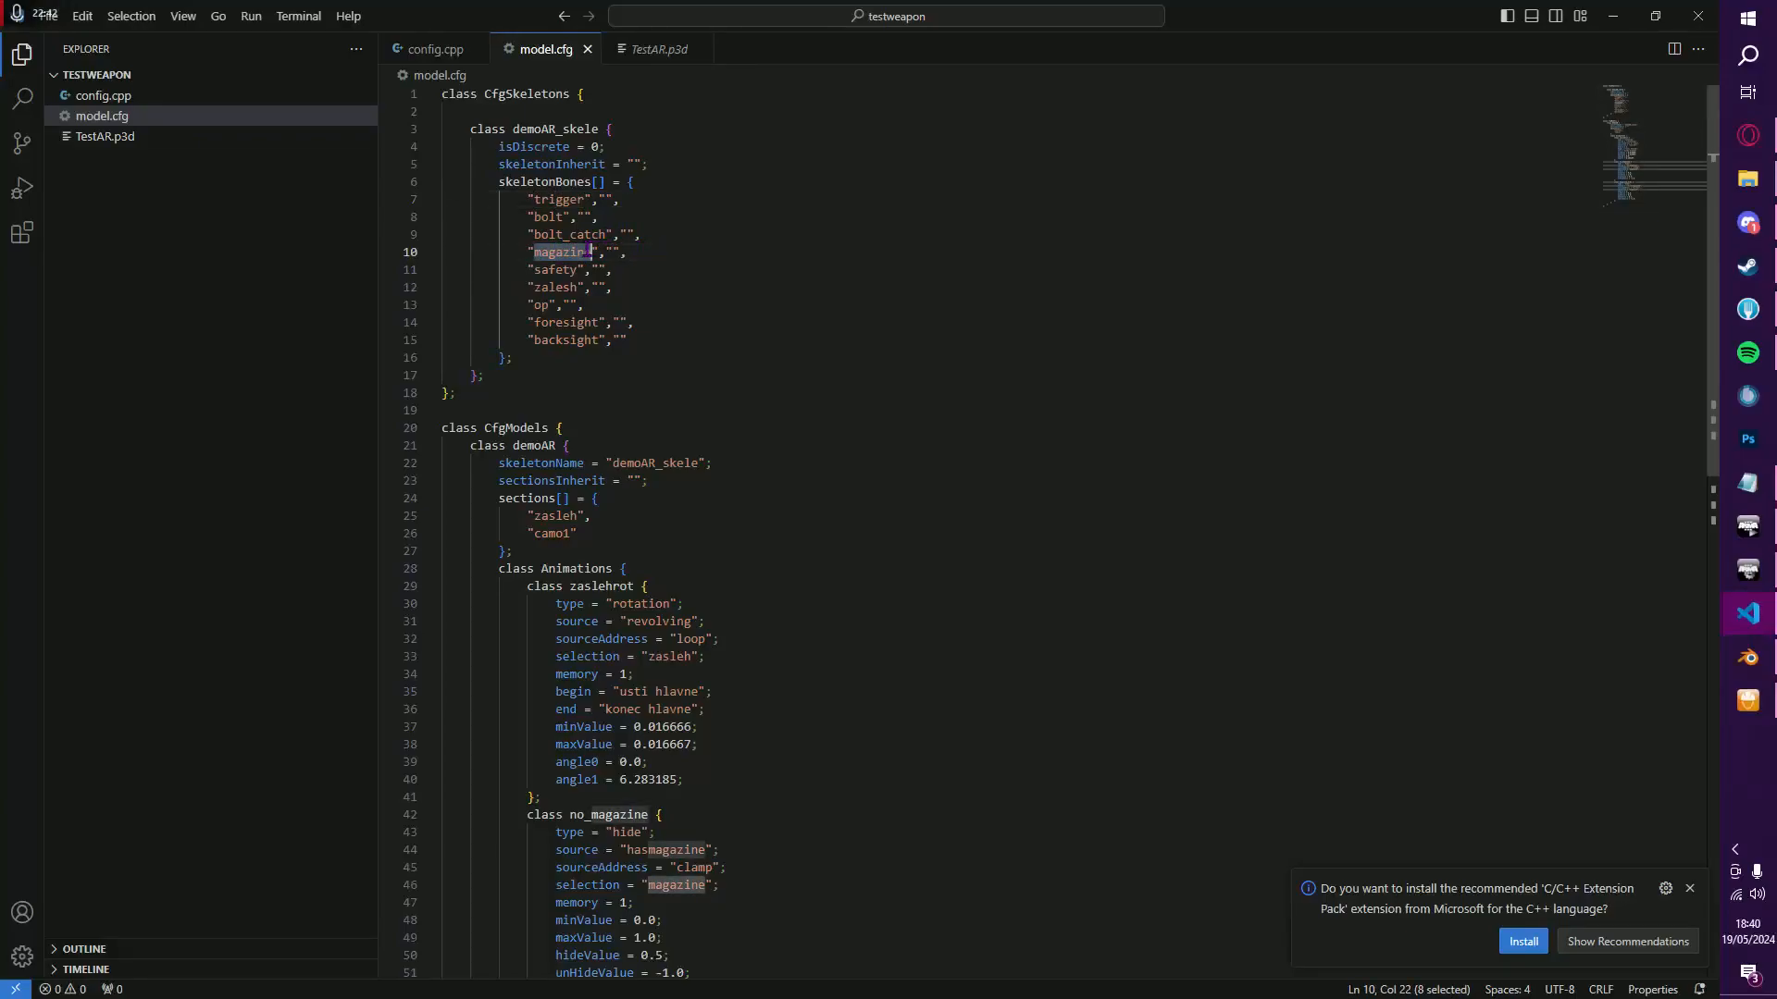
click(612, 252)
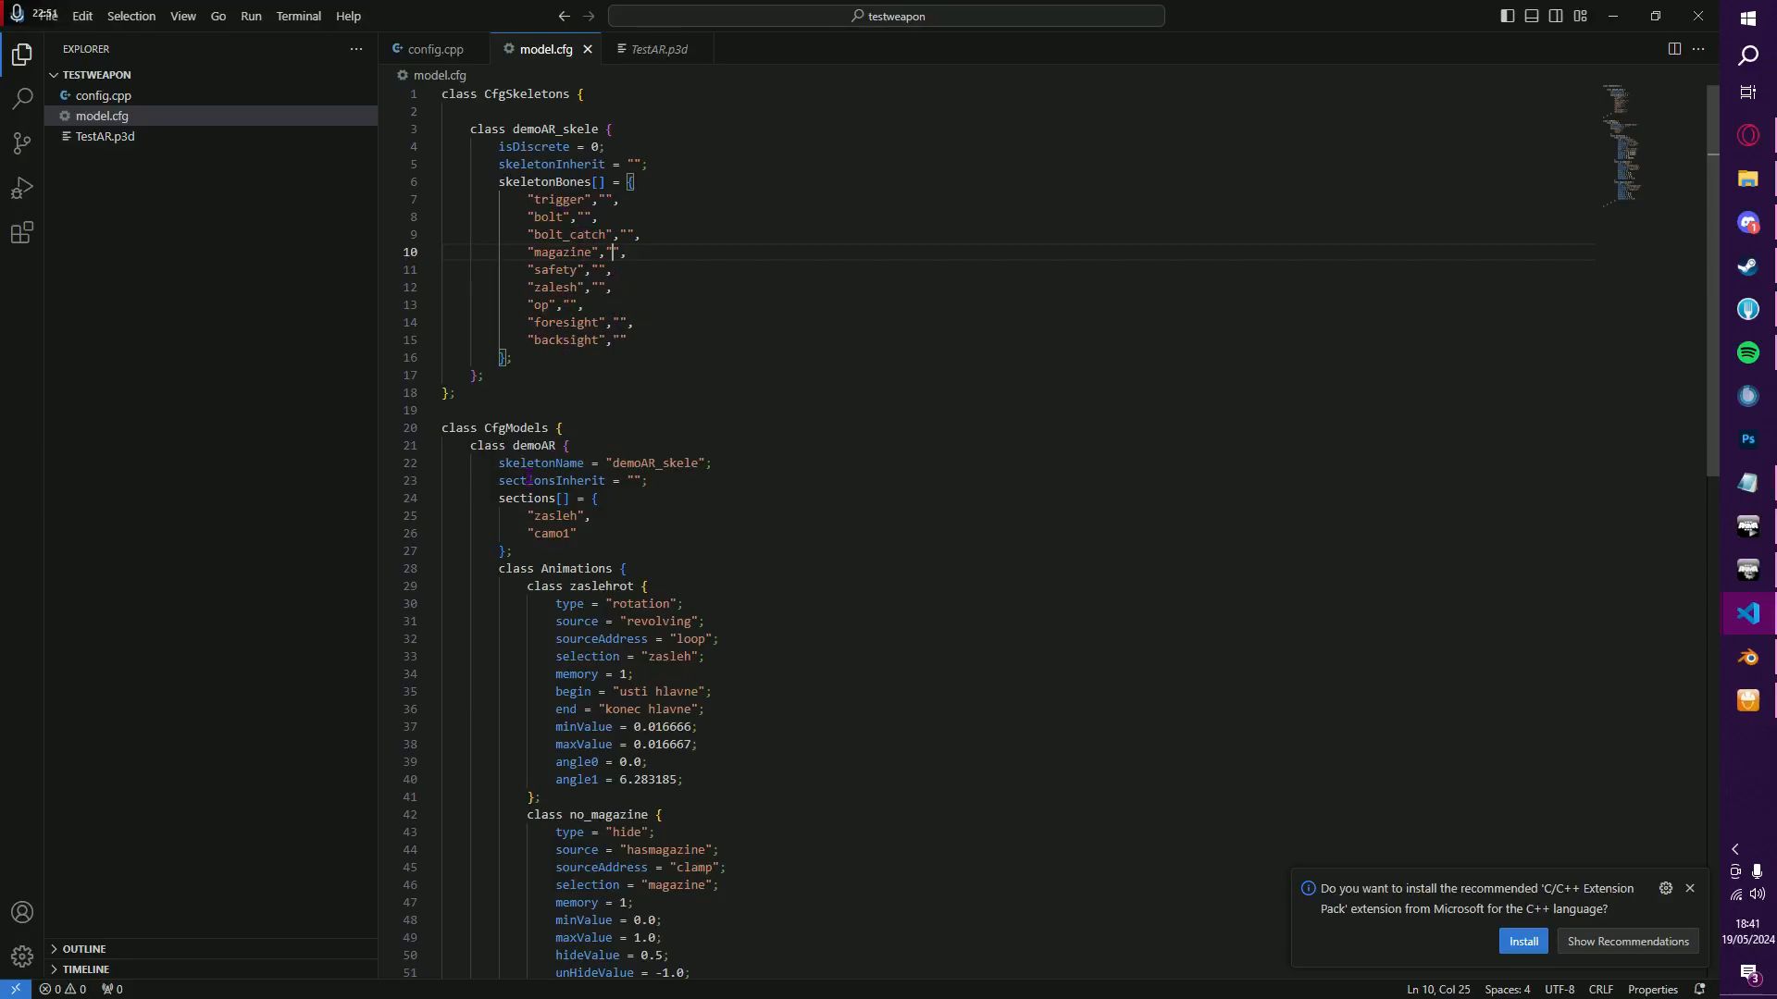
Step: Rename the skeleton class in CfgSkeletons to TestAR_skele and save model.cfg
drag(543, 128, 513, 129)
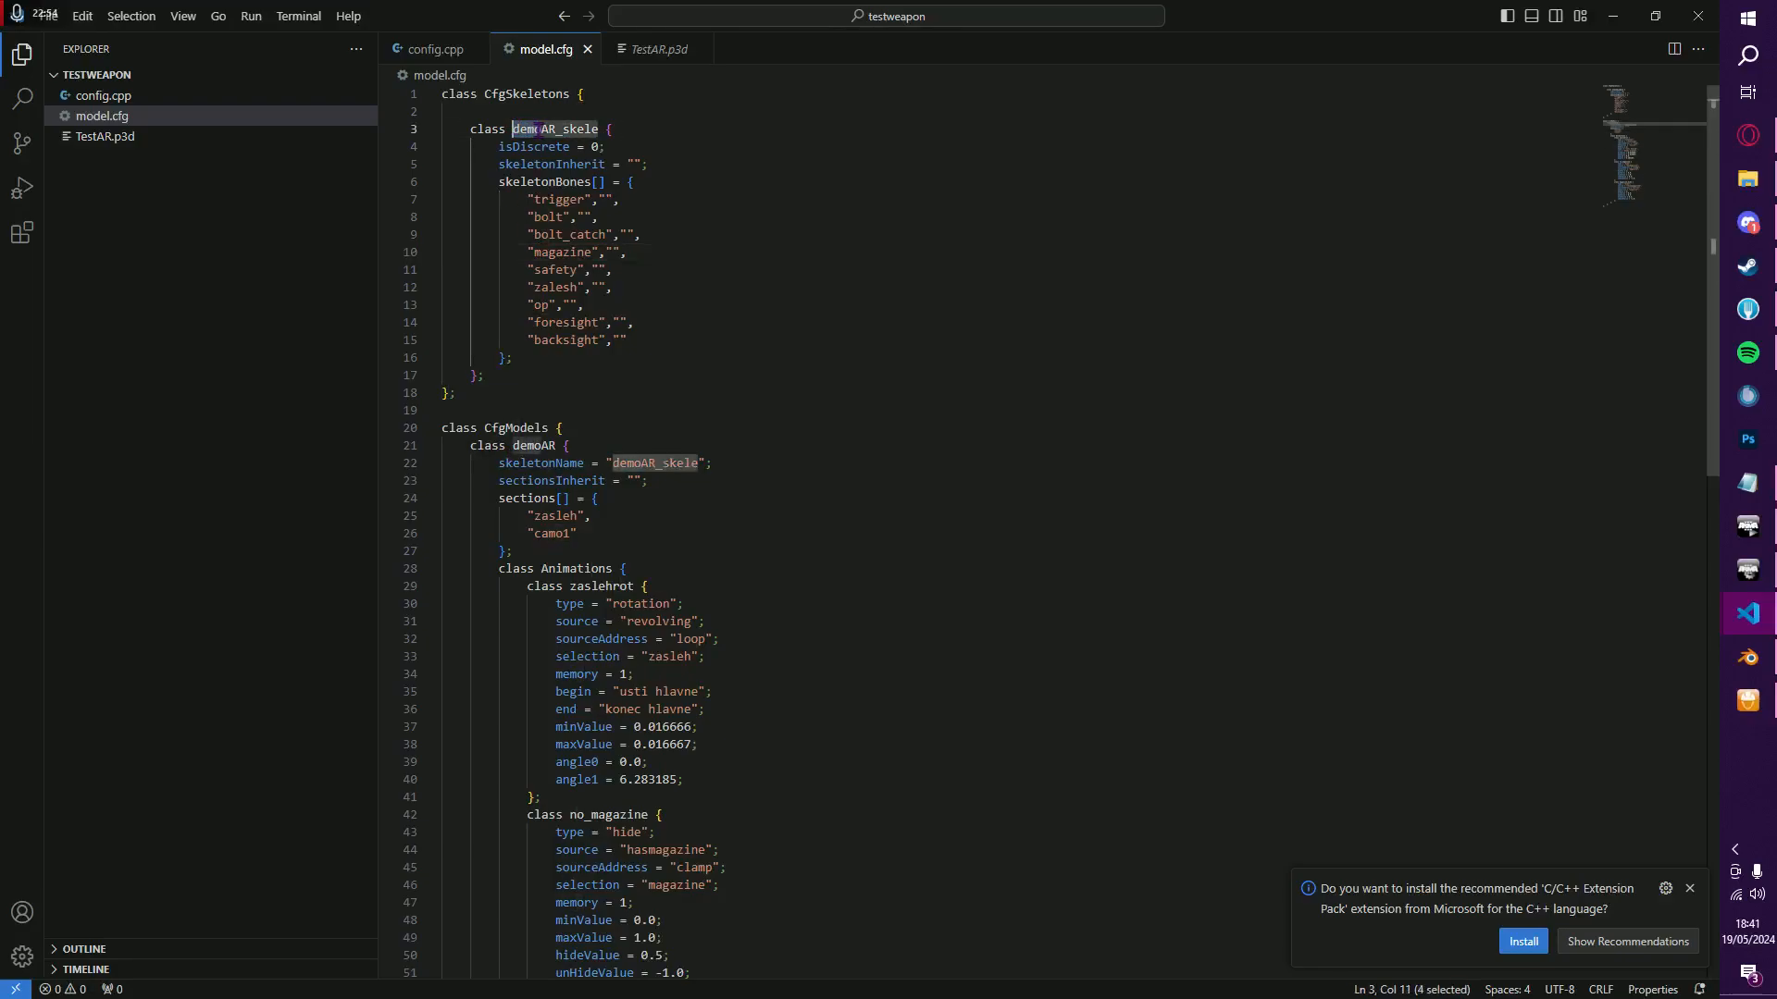
text(Test)
key(ctrl+s)
Step: Rename the CfgModels class to TestAR, set its skeletonName to TestAR_skele, and save model.cfg
double_click(535, 445)
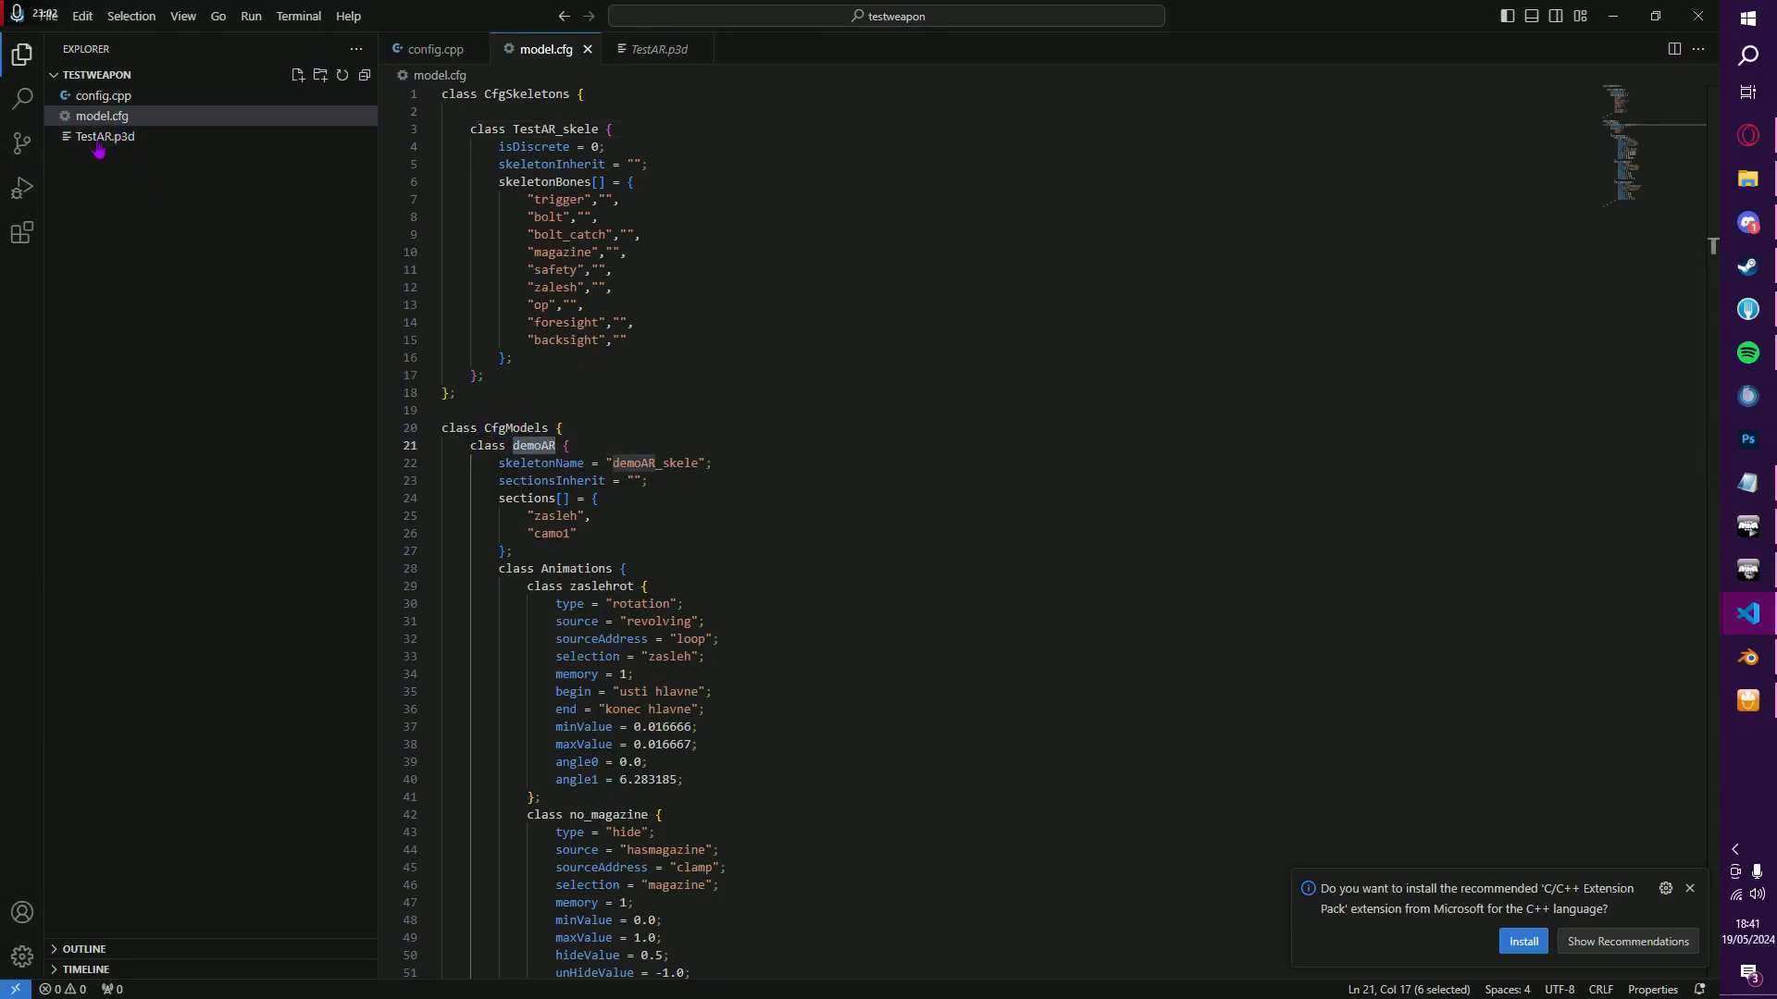
text(TestAR)
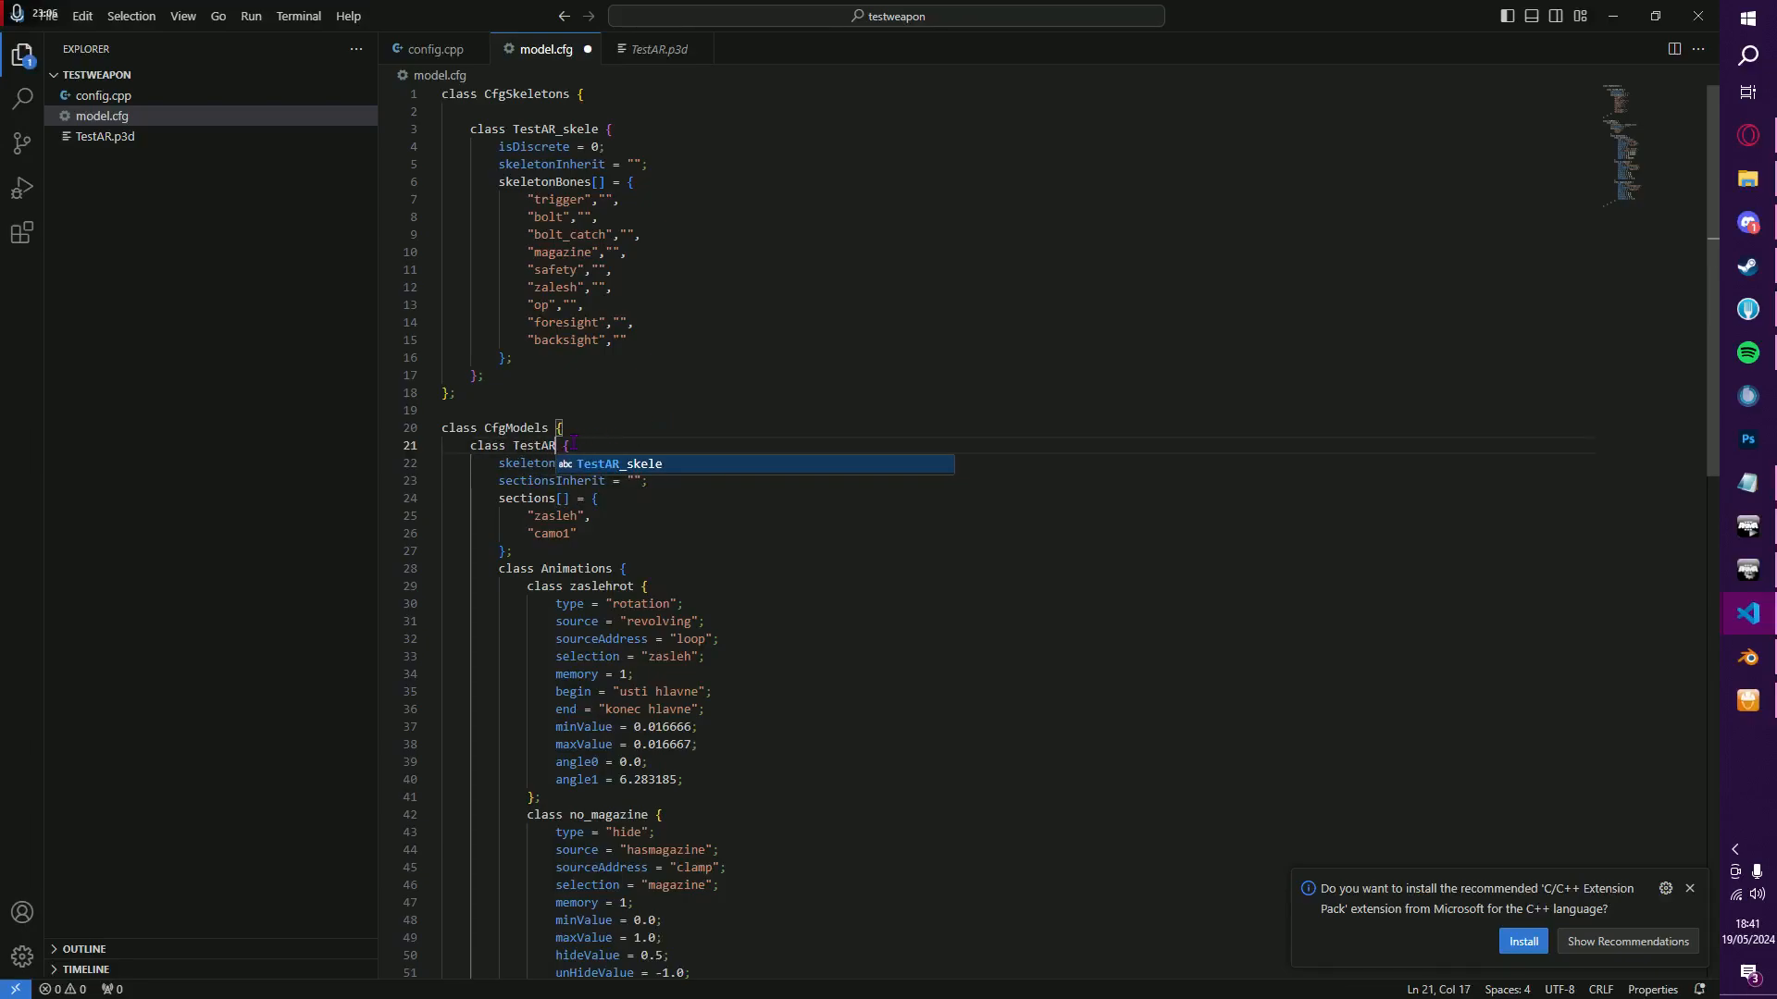
double_click(533, 445)
drag(655, 463, 620, 463)
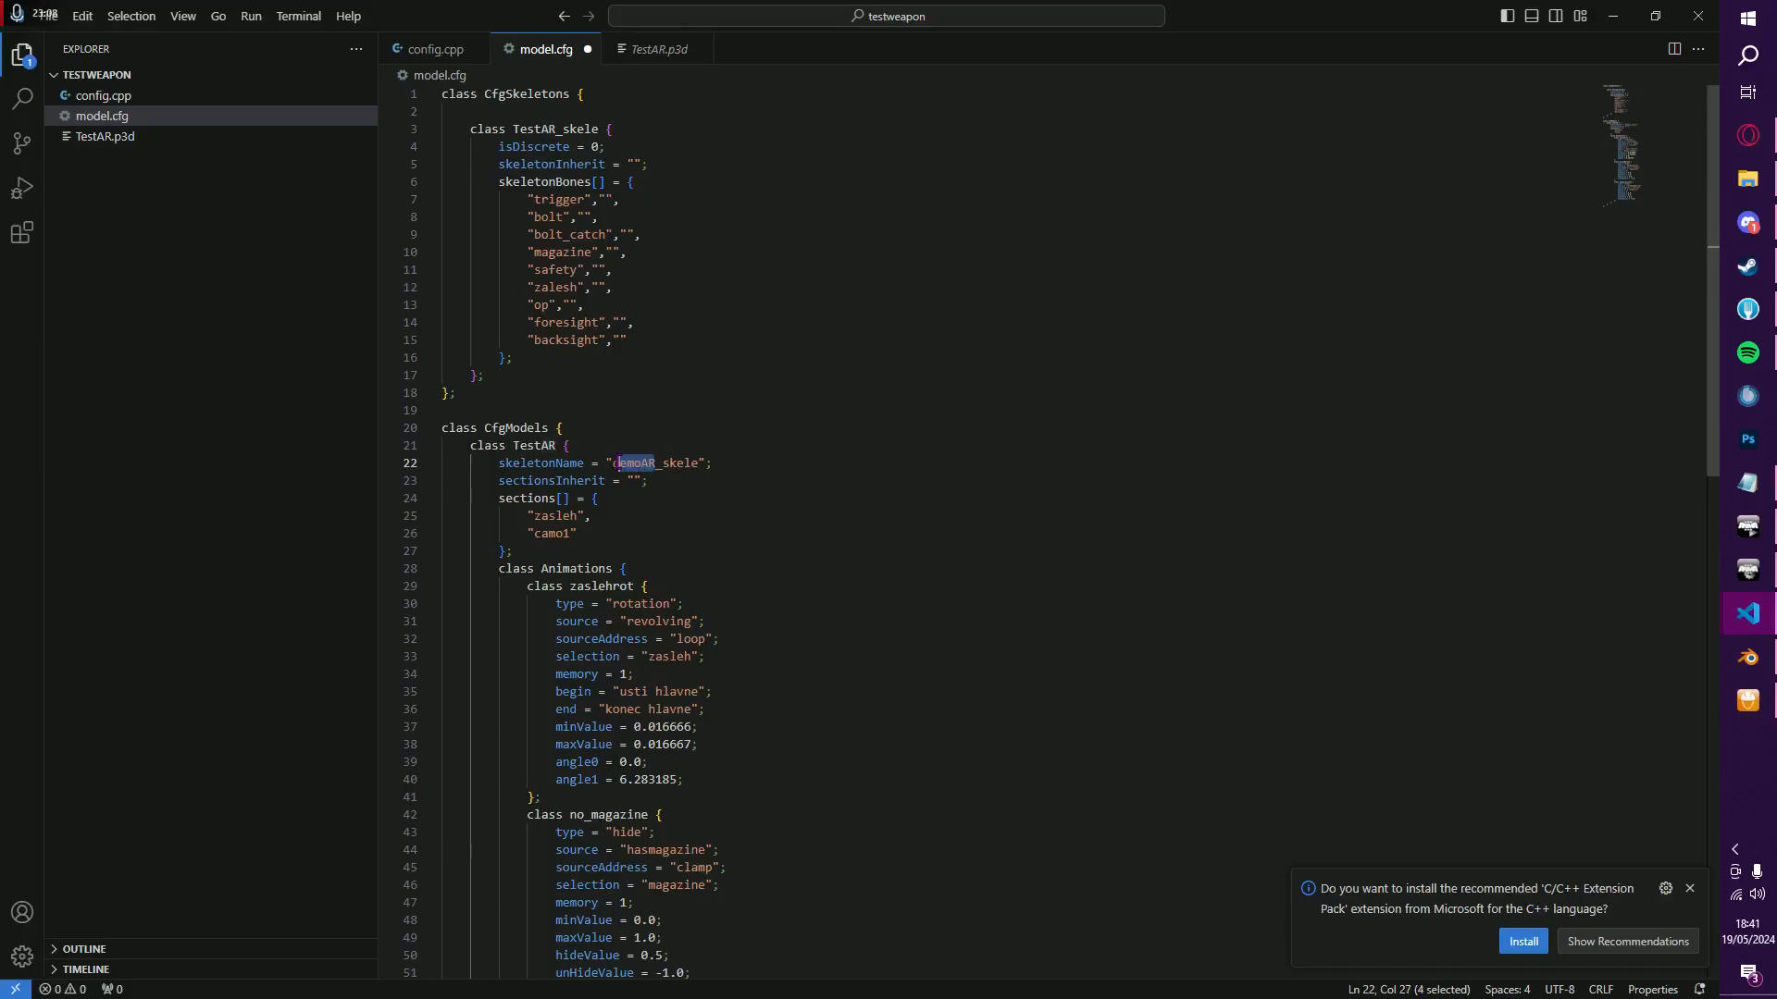
text(TestA)
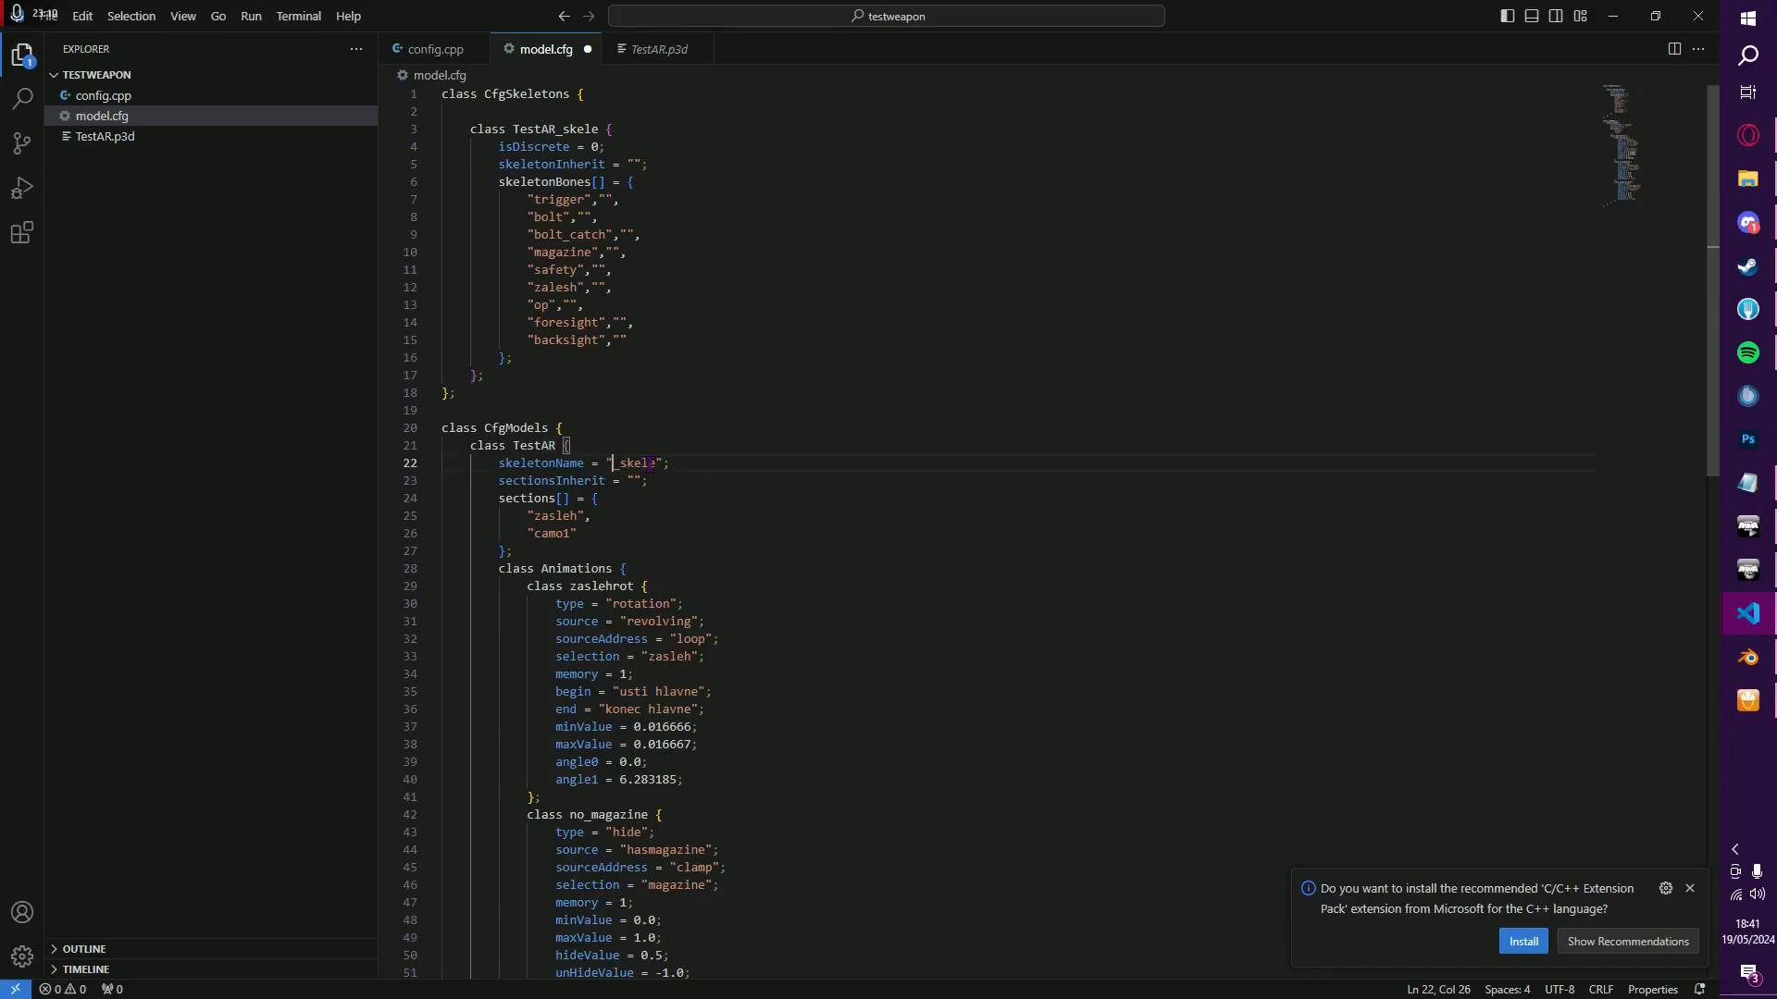
key(ctrl+s)
Step: Change the camo1 entry in the TestAR sections list to camo and save model.cfg
click(514, 499)
click(571, 534)
key(BackSpace)
key(ctrl+s)
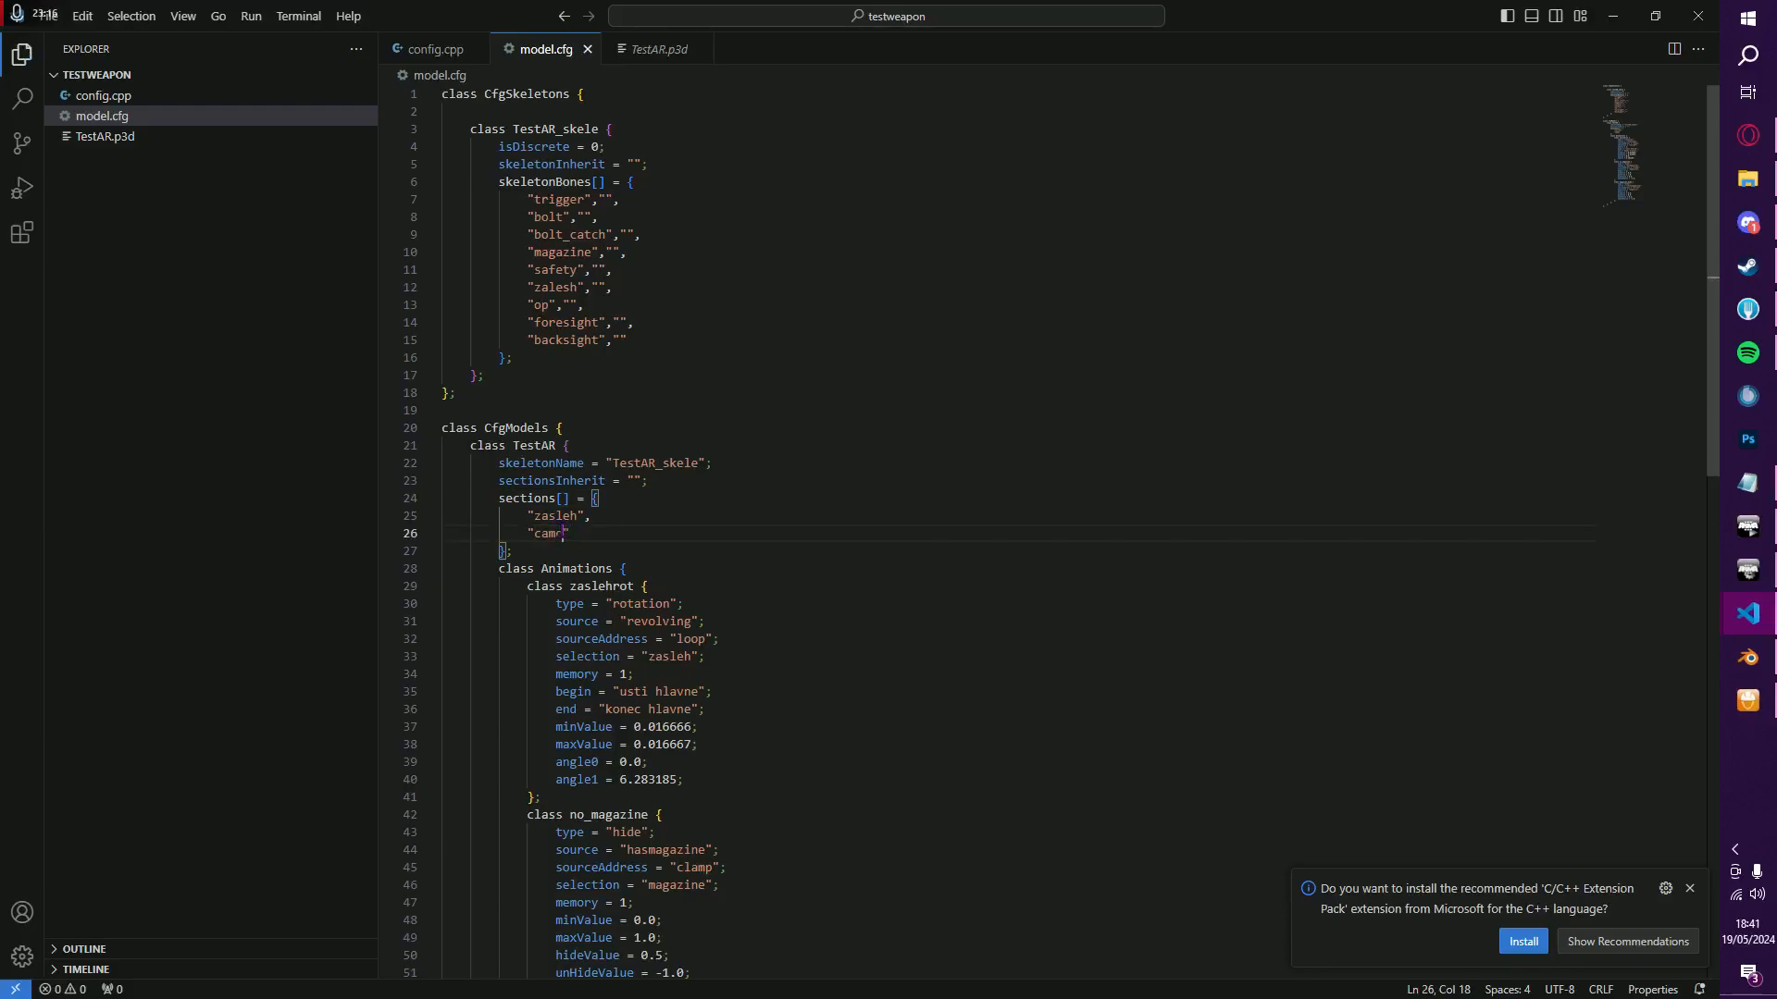
Step: Examine the zasleh entry in the TestAR sections list and the zaslehrot rotation animation class that uses it
double_click(552, 517)
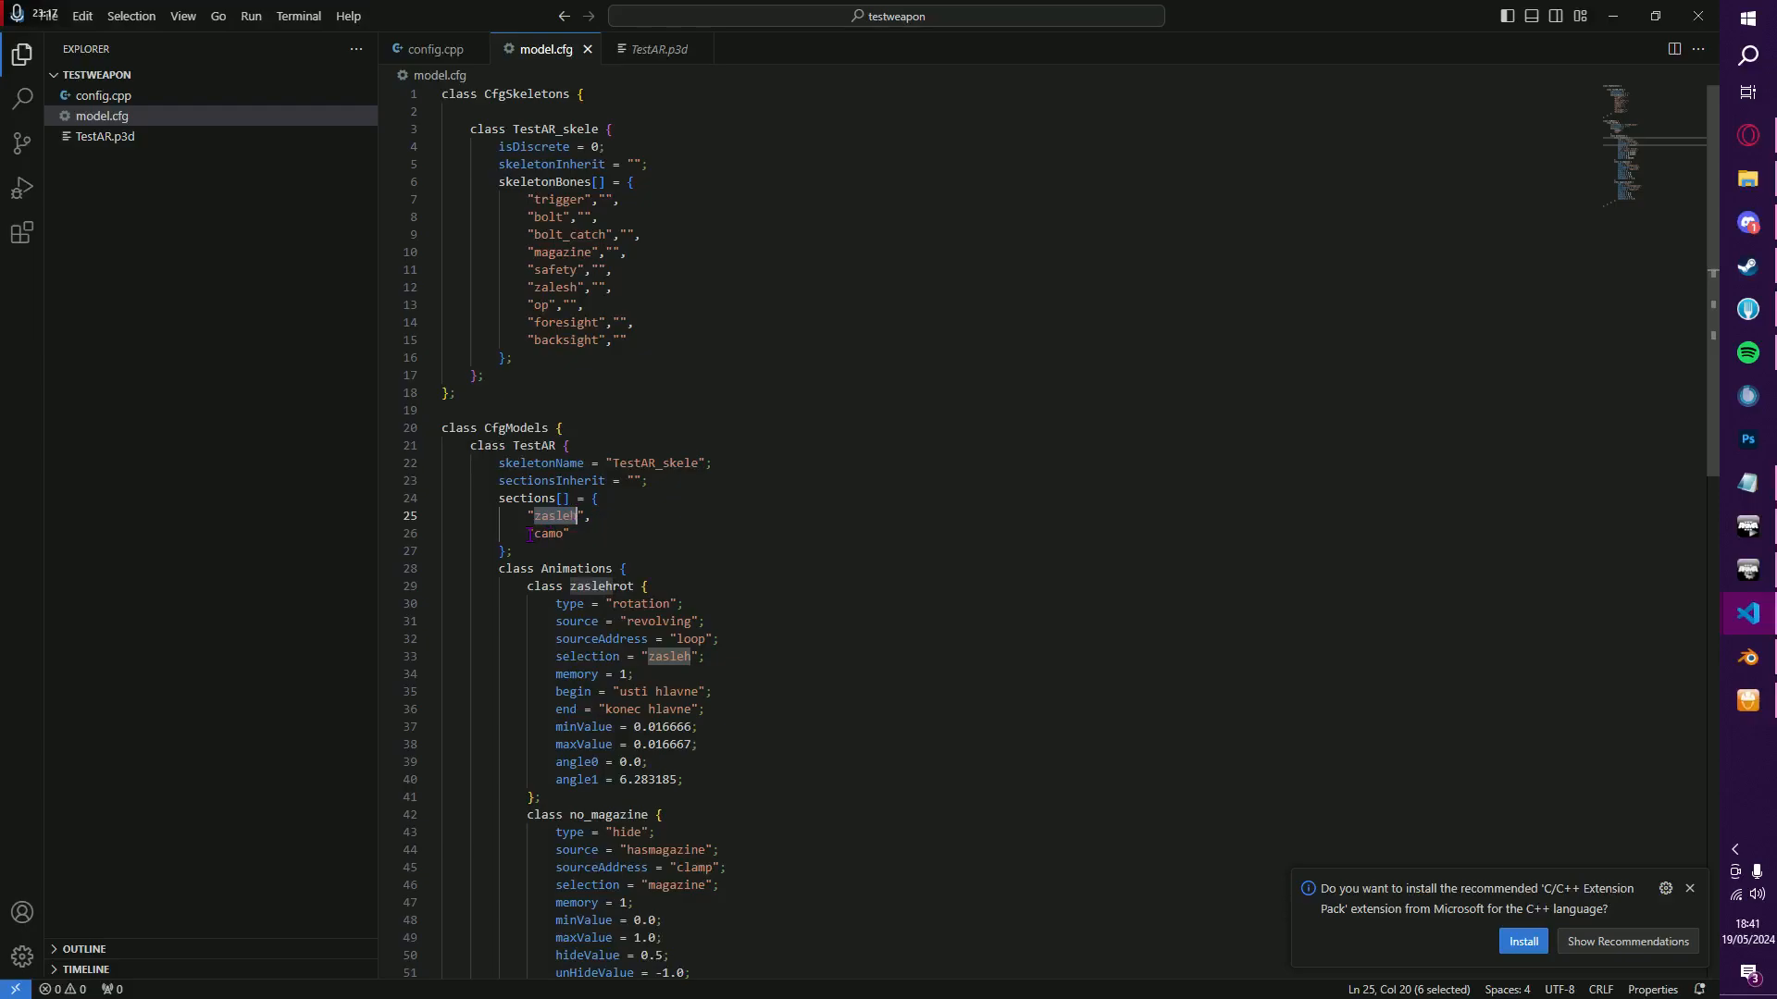
scroll(642, 525, down, 5)
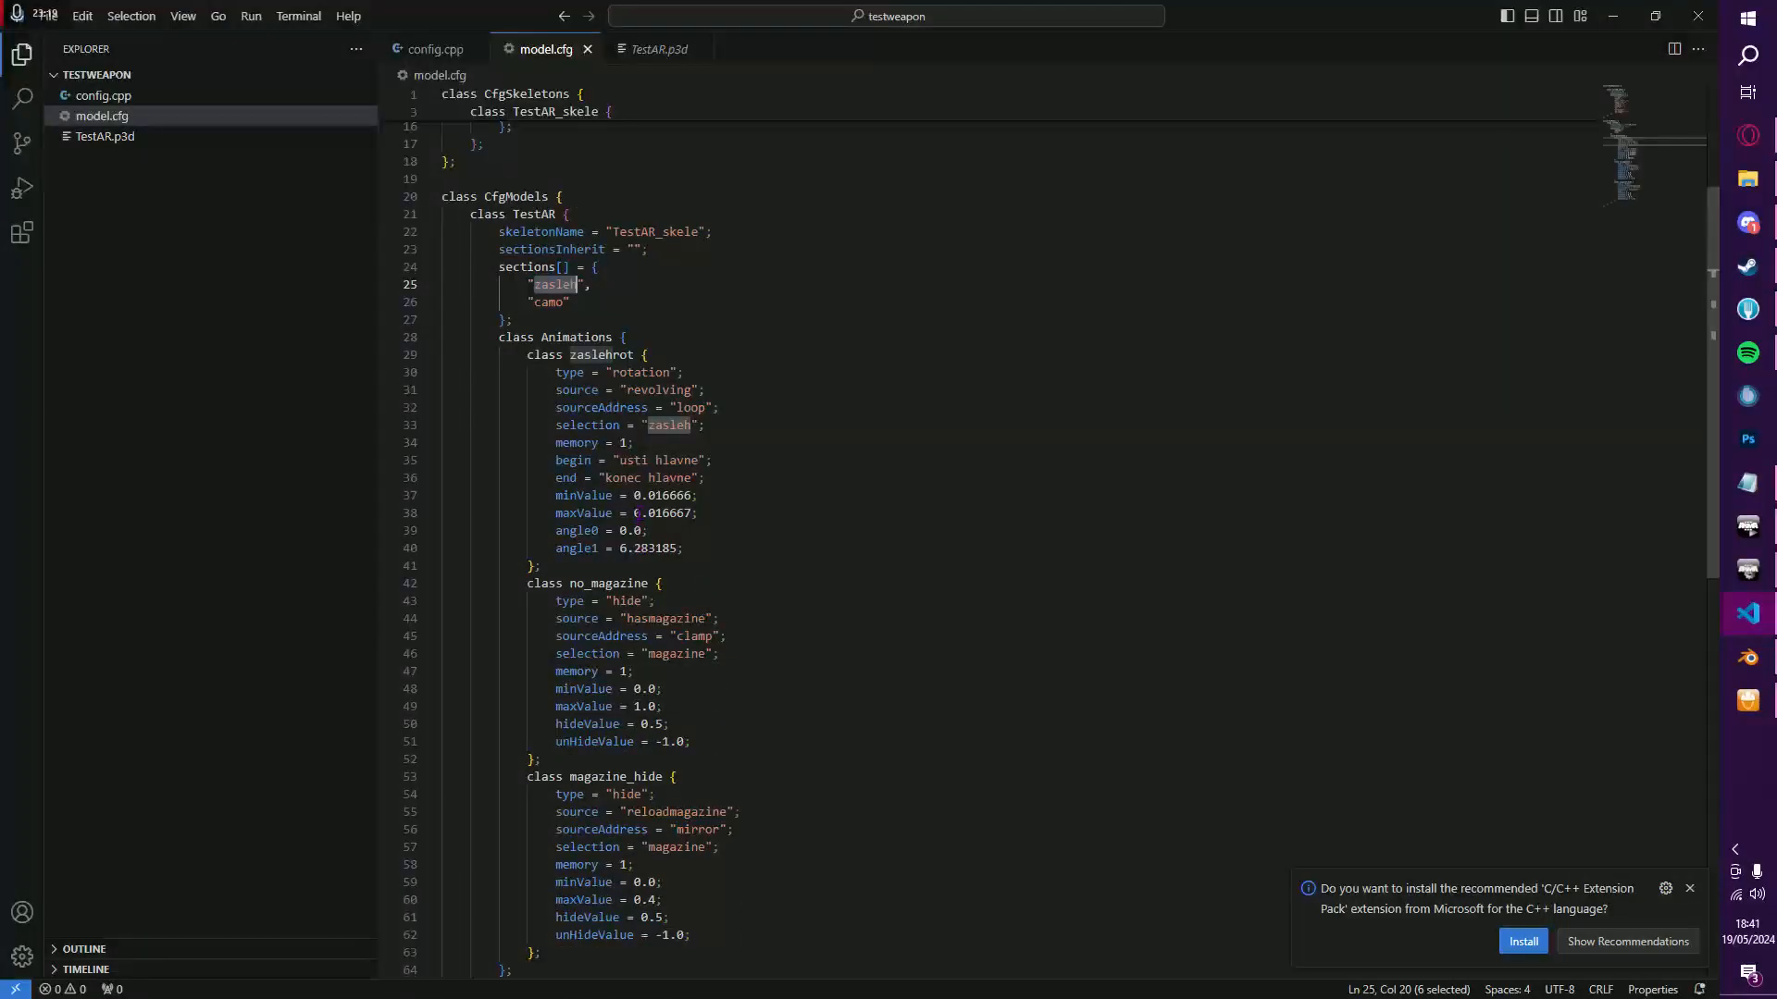
drag(571, 563, 534, 354)
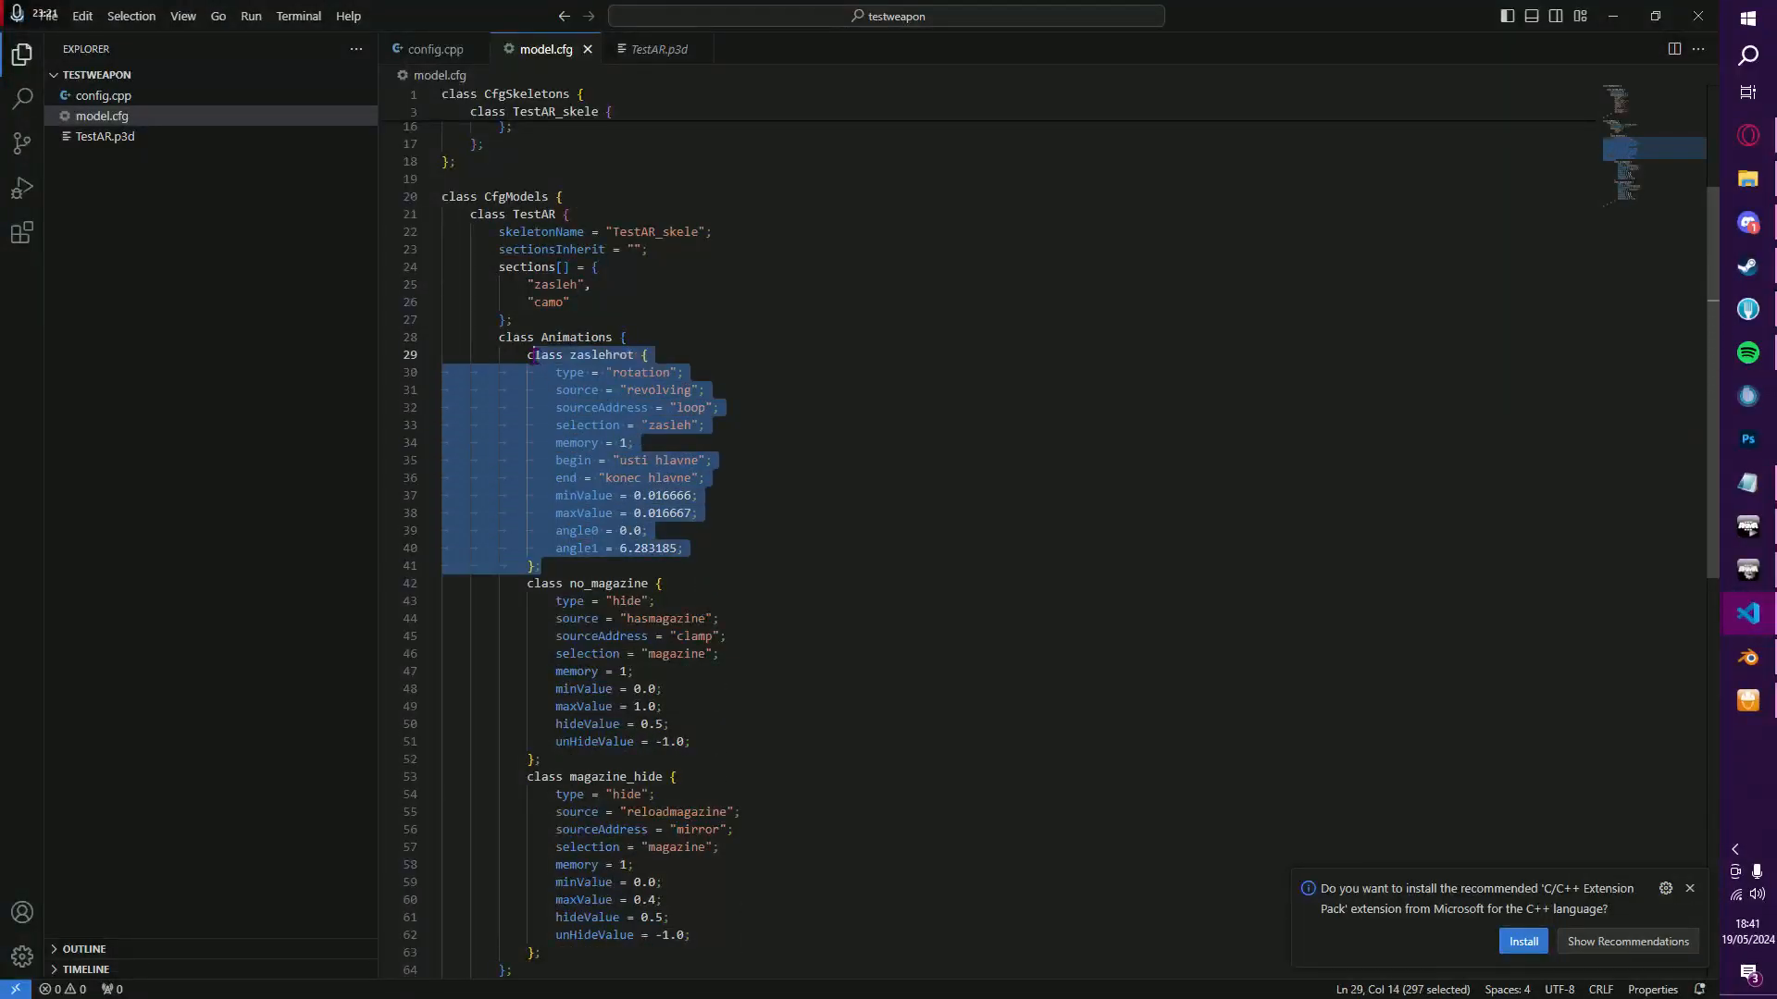
scroll(630, 383, up, 1)
scroll(630, 383, up, 4)
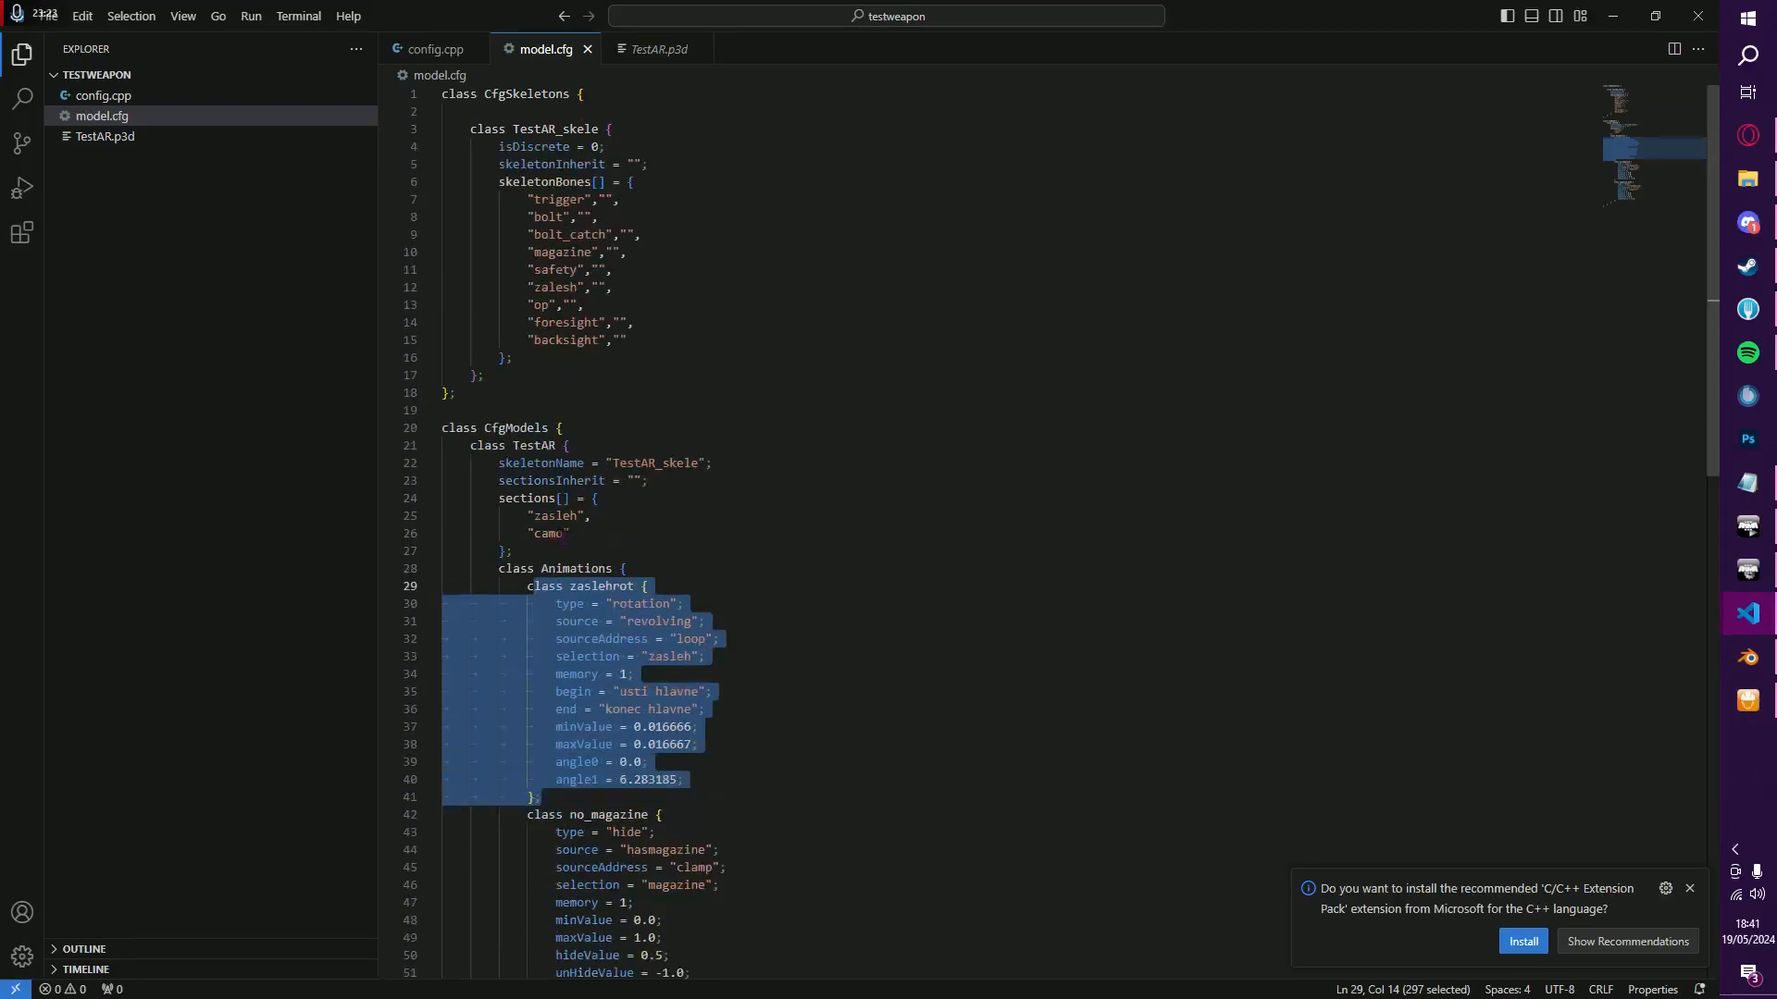
double_click(558, 515)
double_click(529, 498)
click(563, 517)
double_click(561, 515)
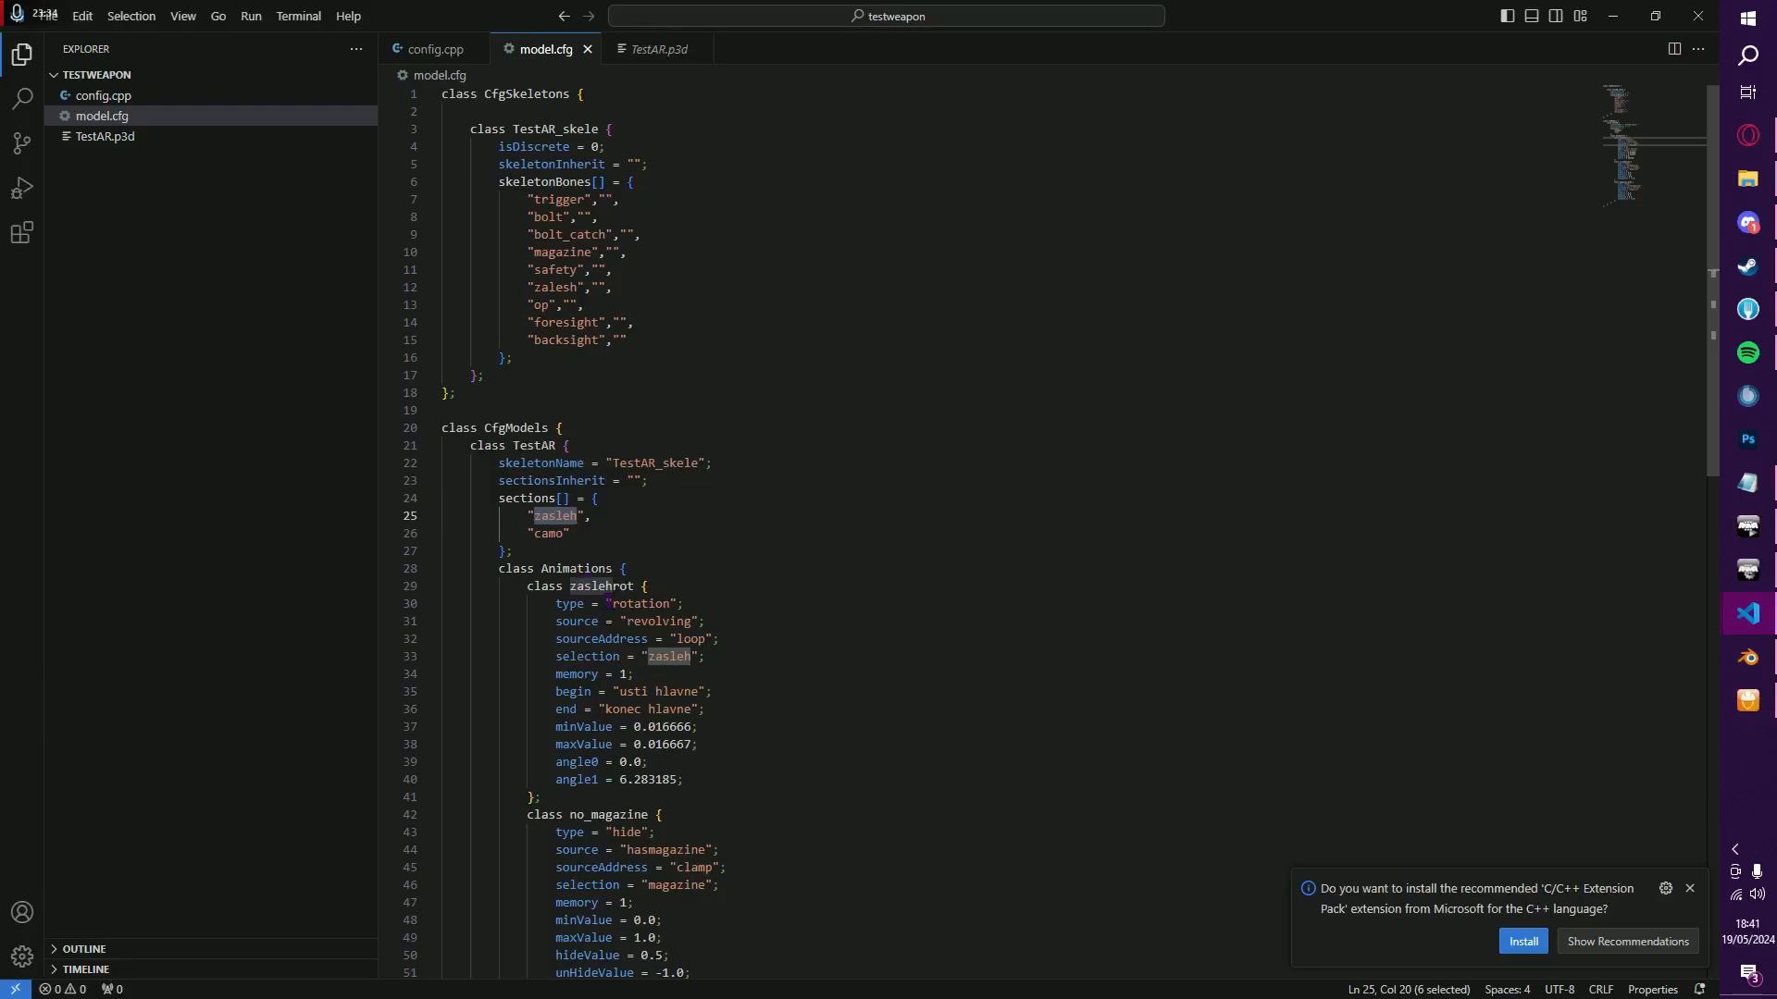
double_click(602, 587)
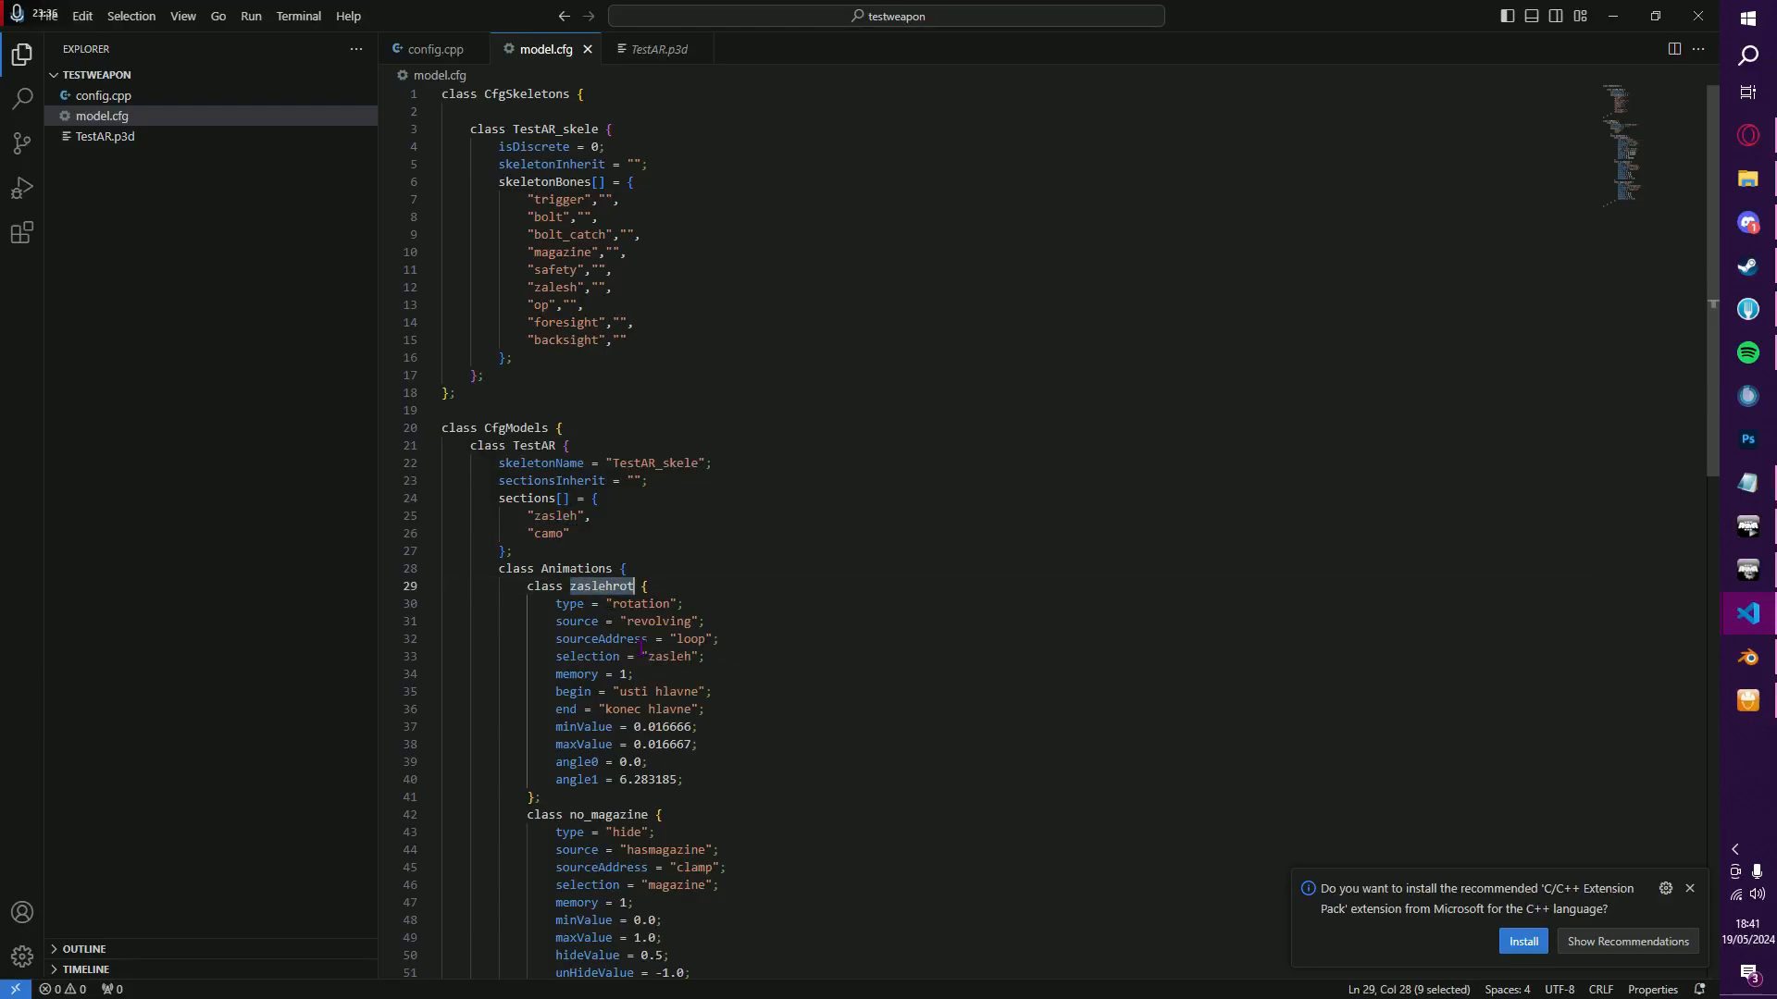
scroll(648, 652, down, 3)
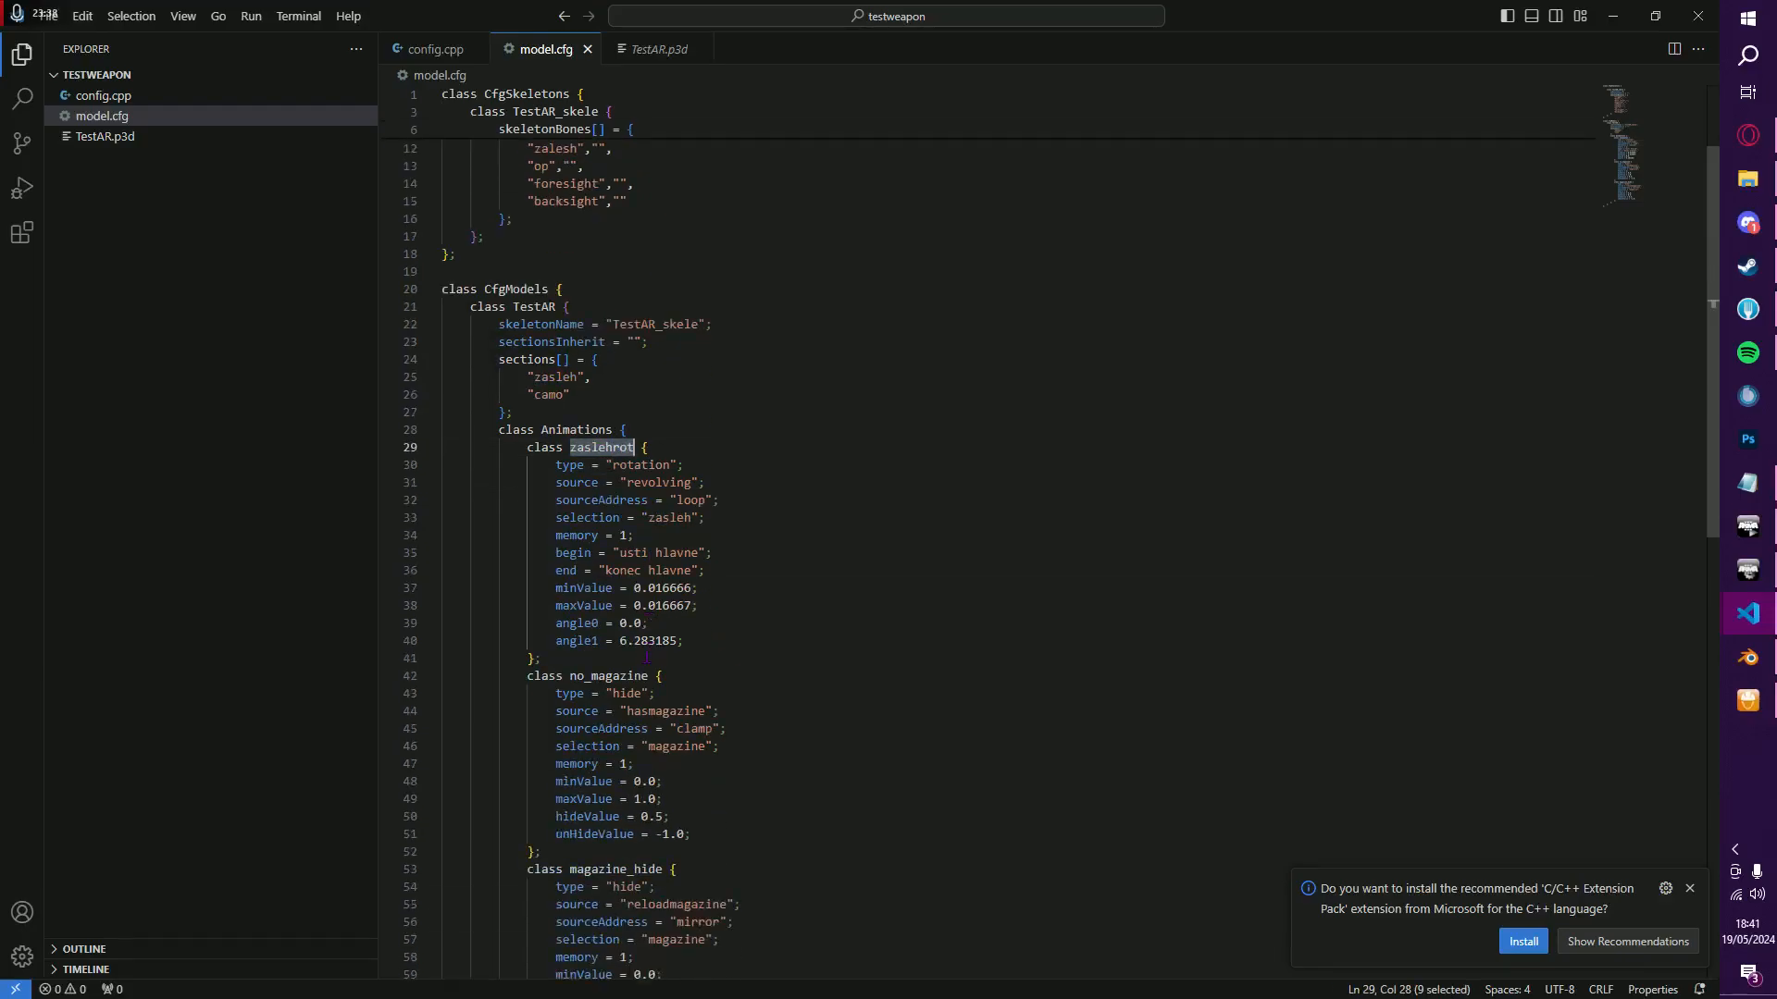
Step: Examine the no_magazine and magazine_hide animation classes and their magazine selection, and return to config.cpp
double_click(618, 676)
scroll(620, 676, down, 3)
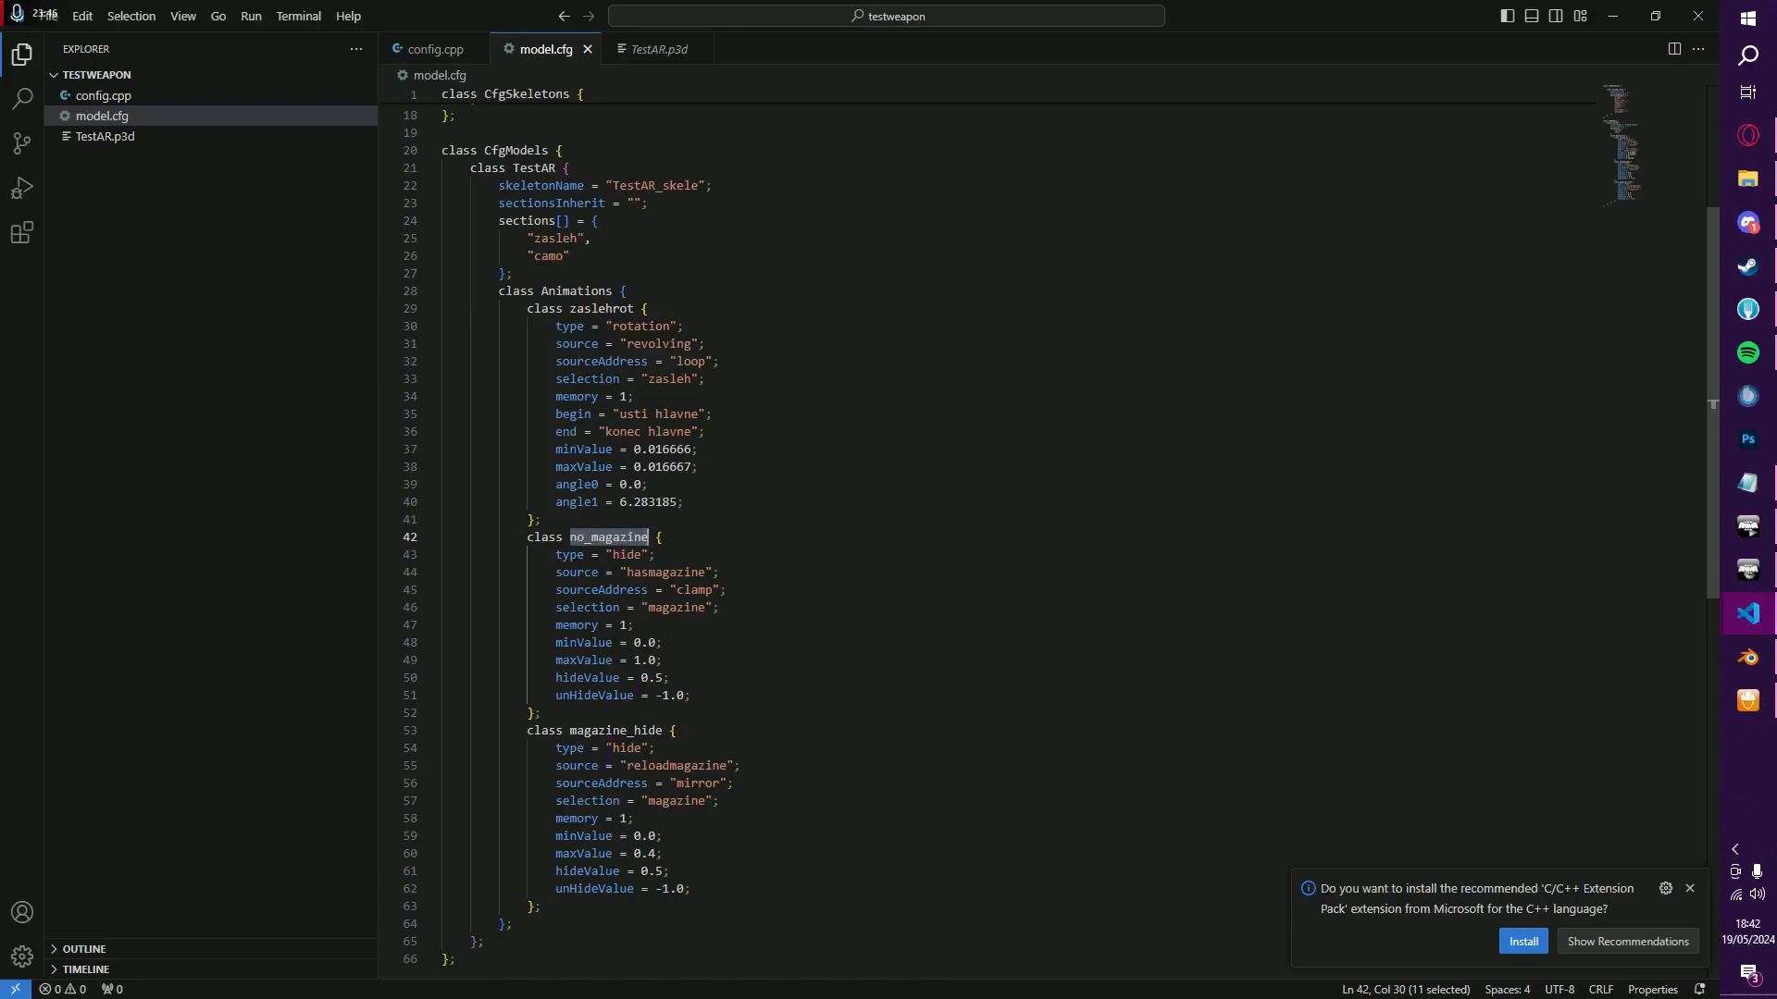
double_click(601, 733)
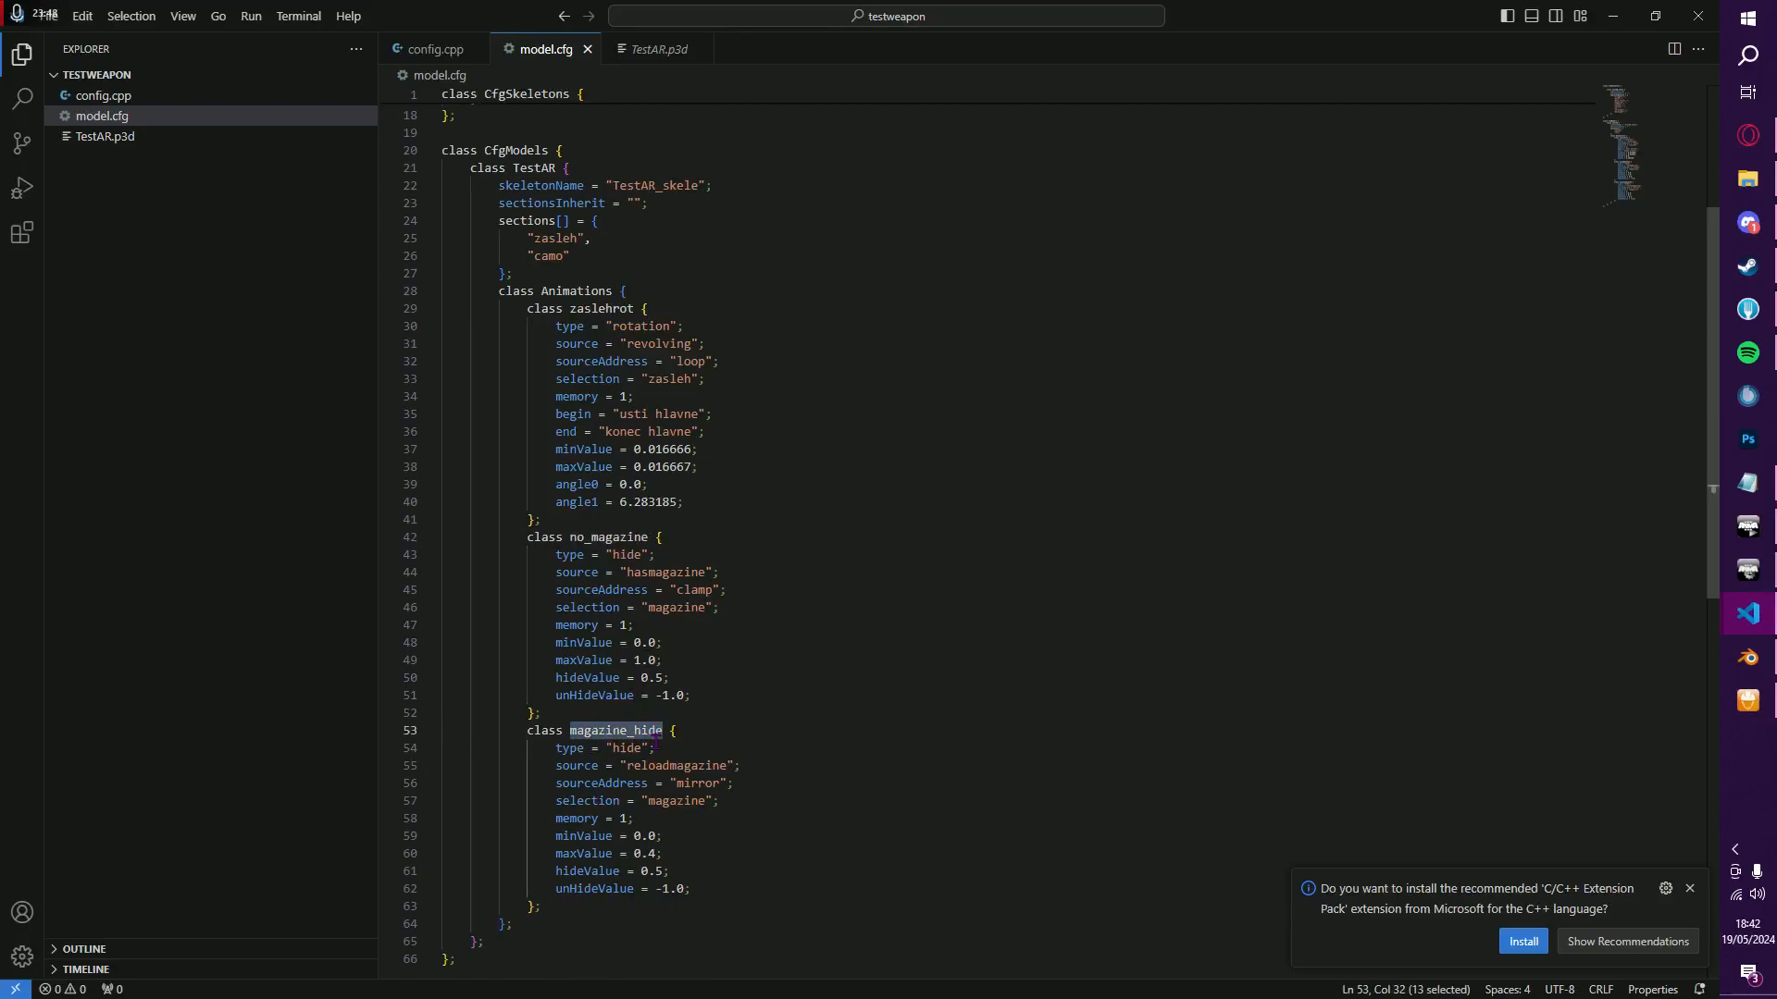
double_click(700, 802)
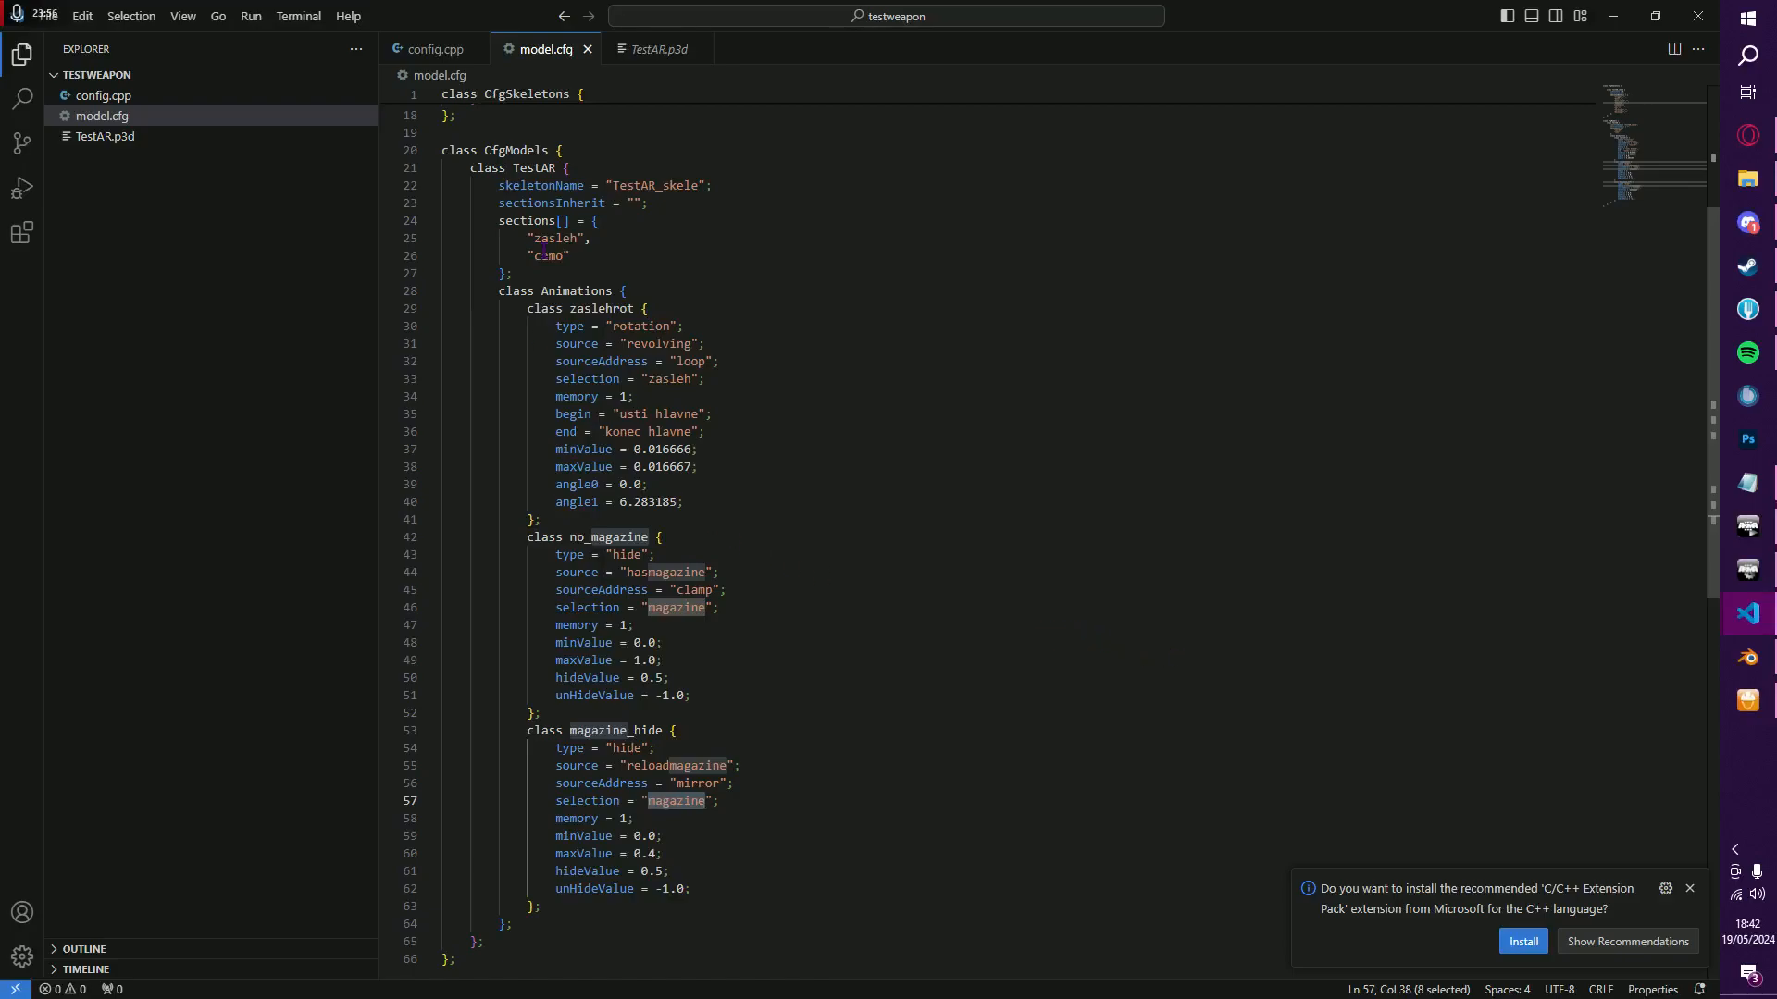
scroll(653, 382, up, 5)
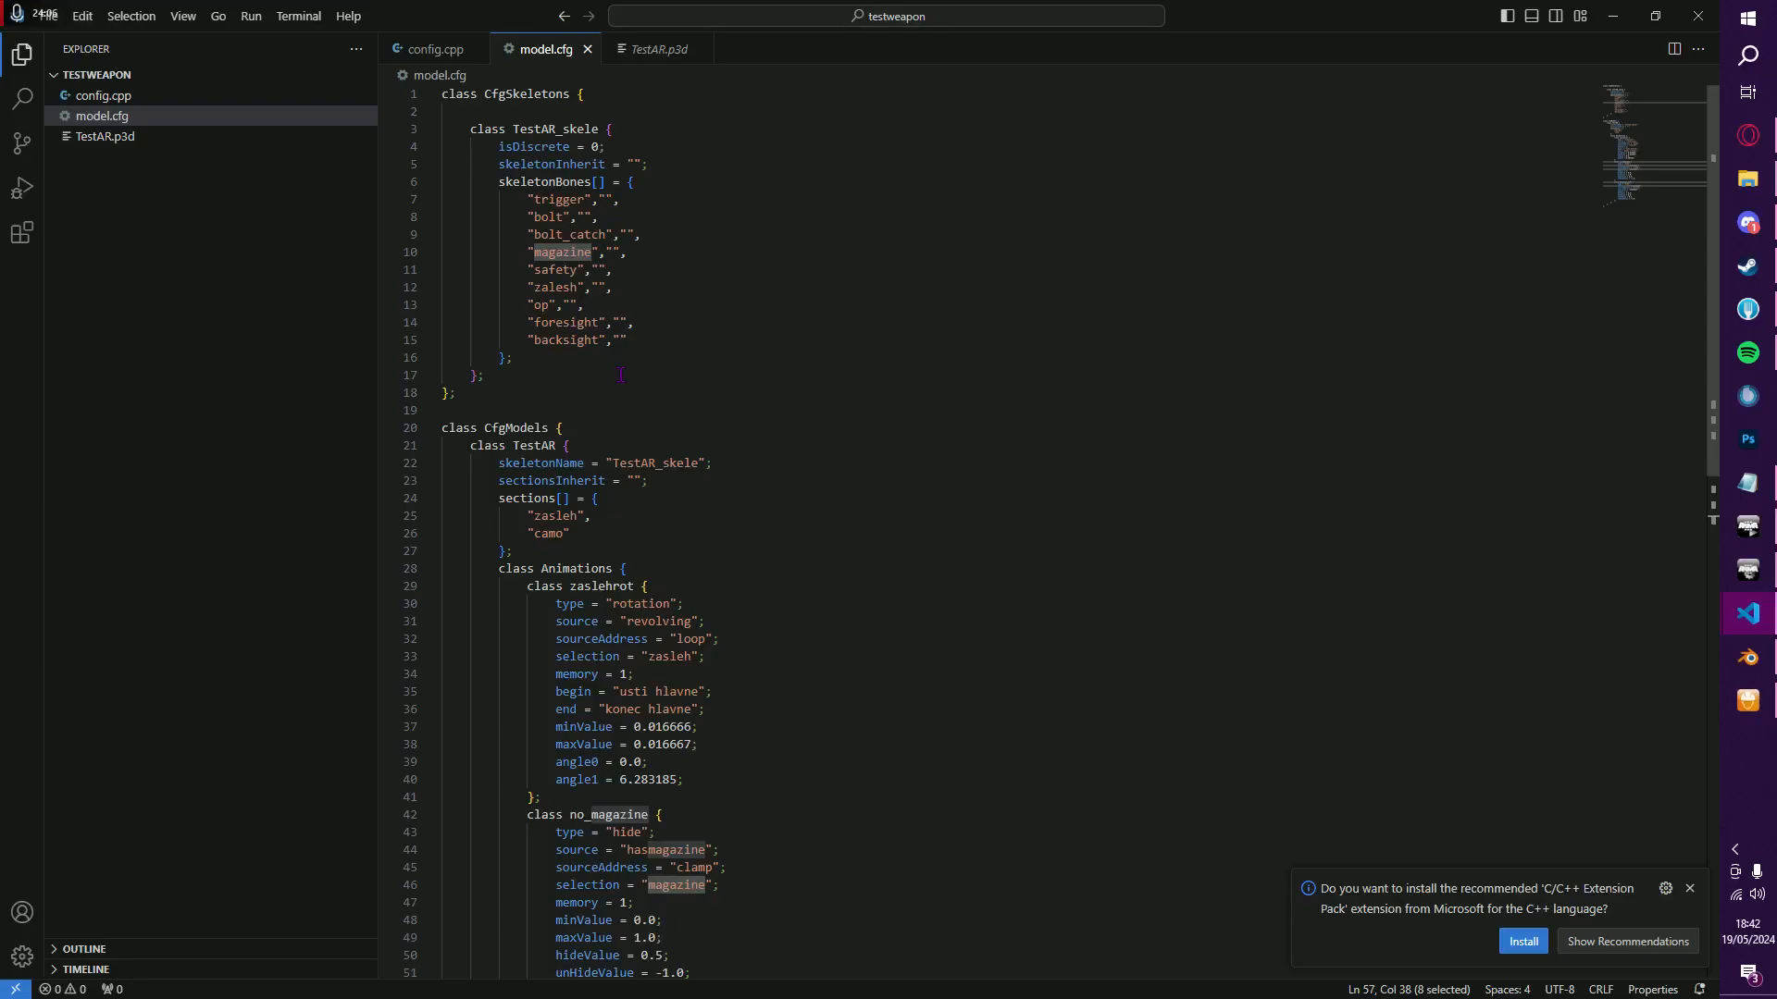
click(445, 49)
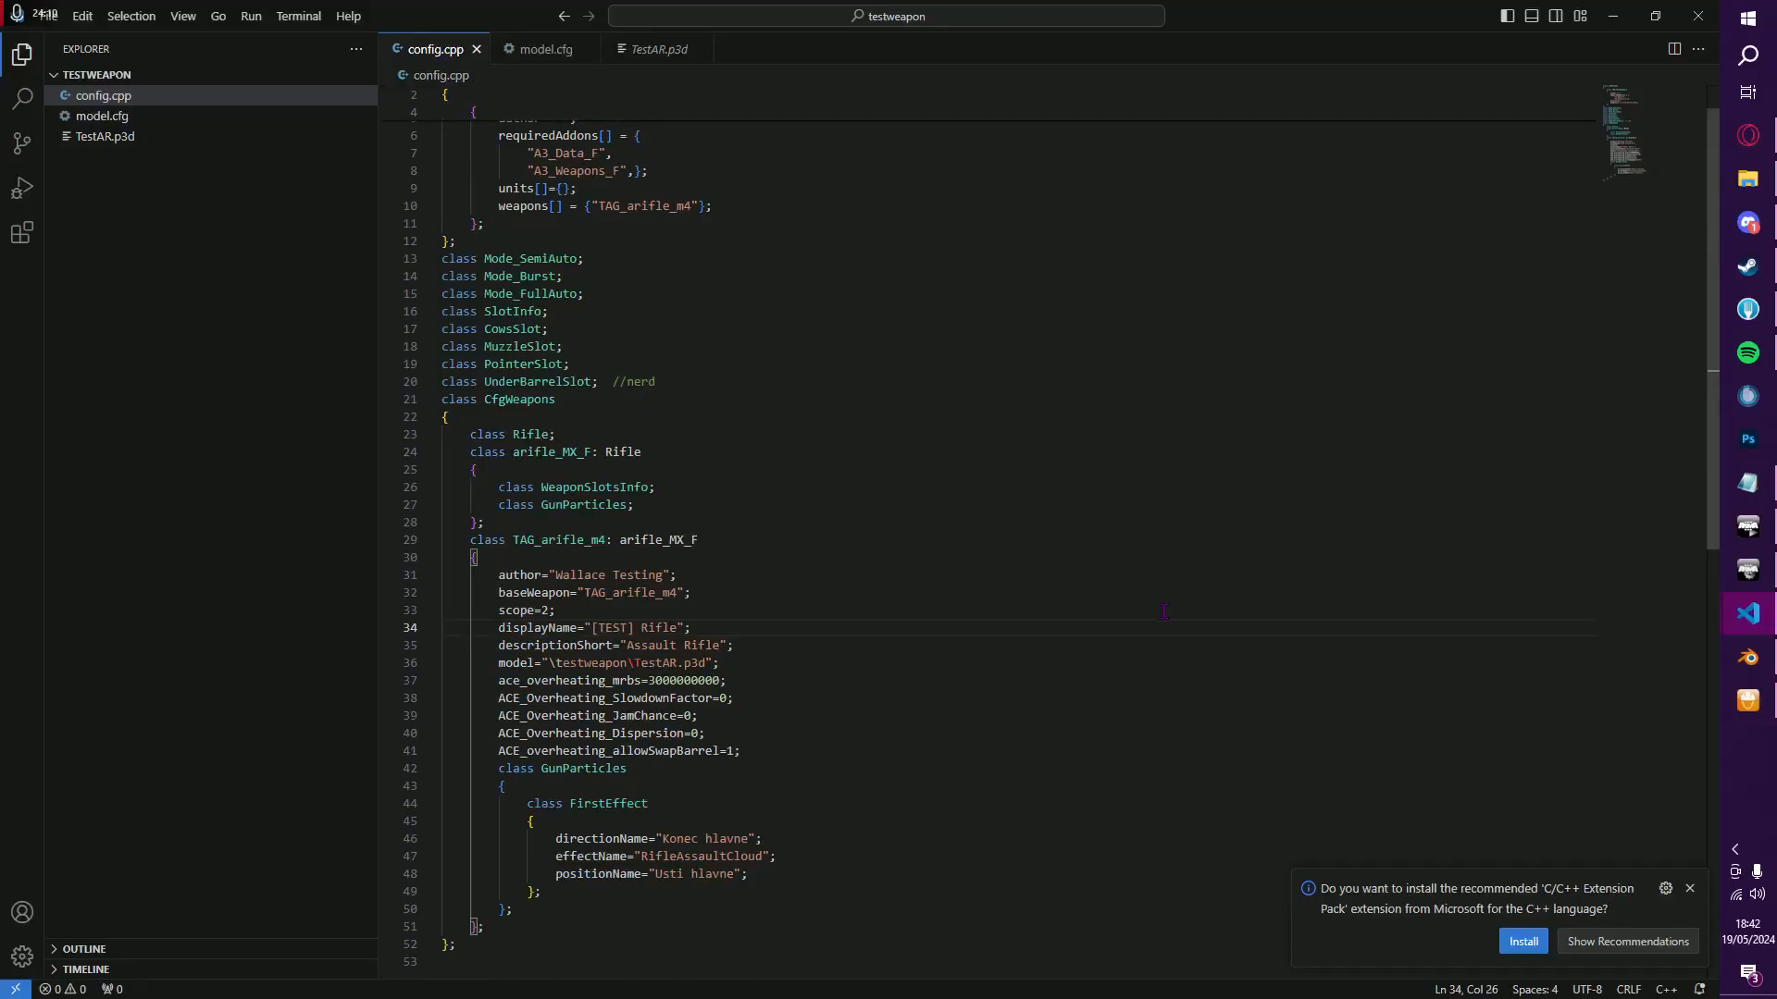
click(1748, 701)
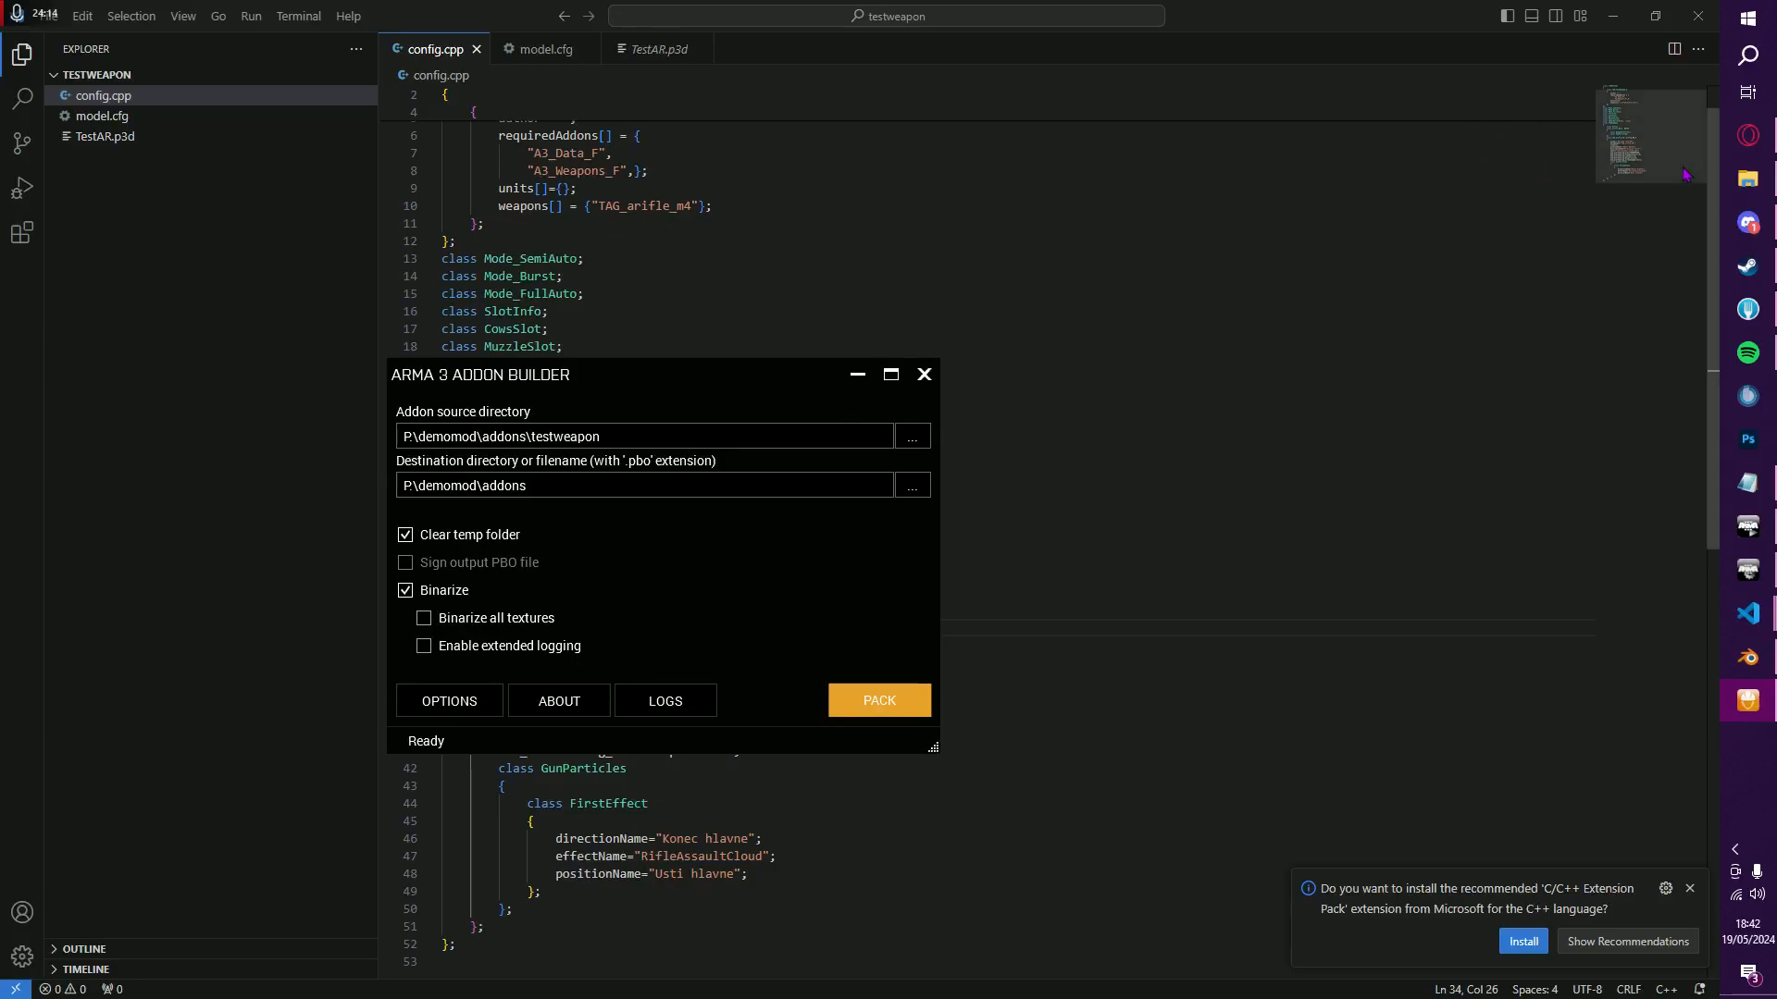
click(1748, 179)
click(647, 301)
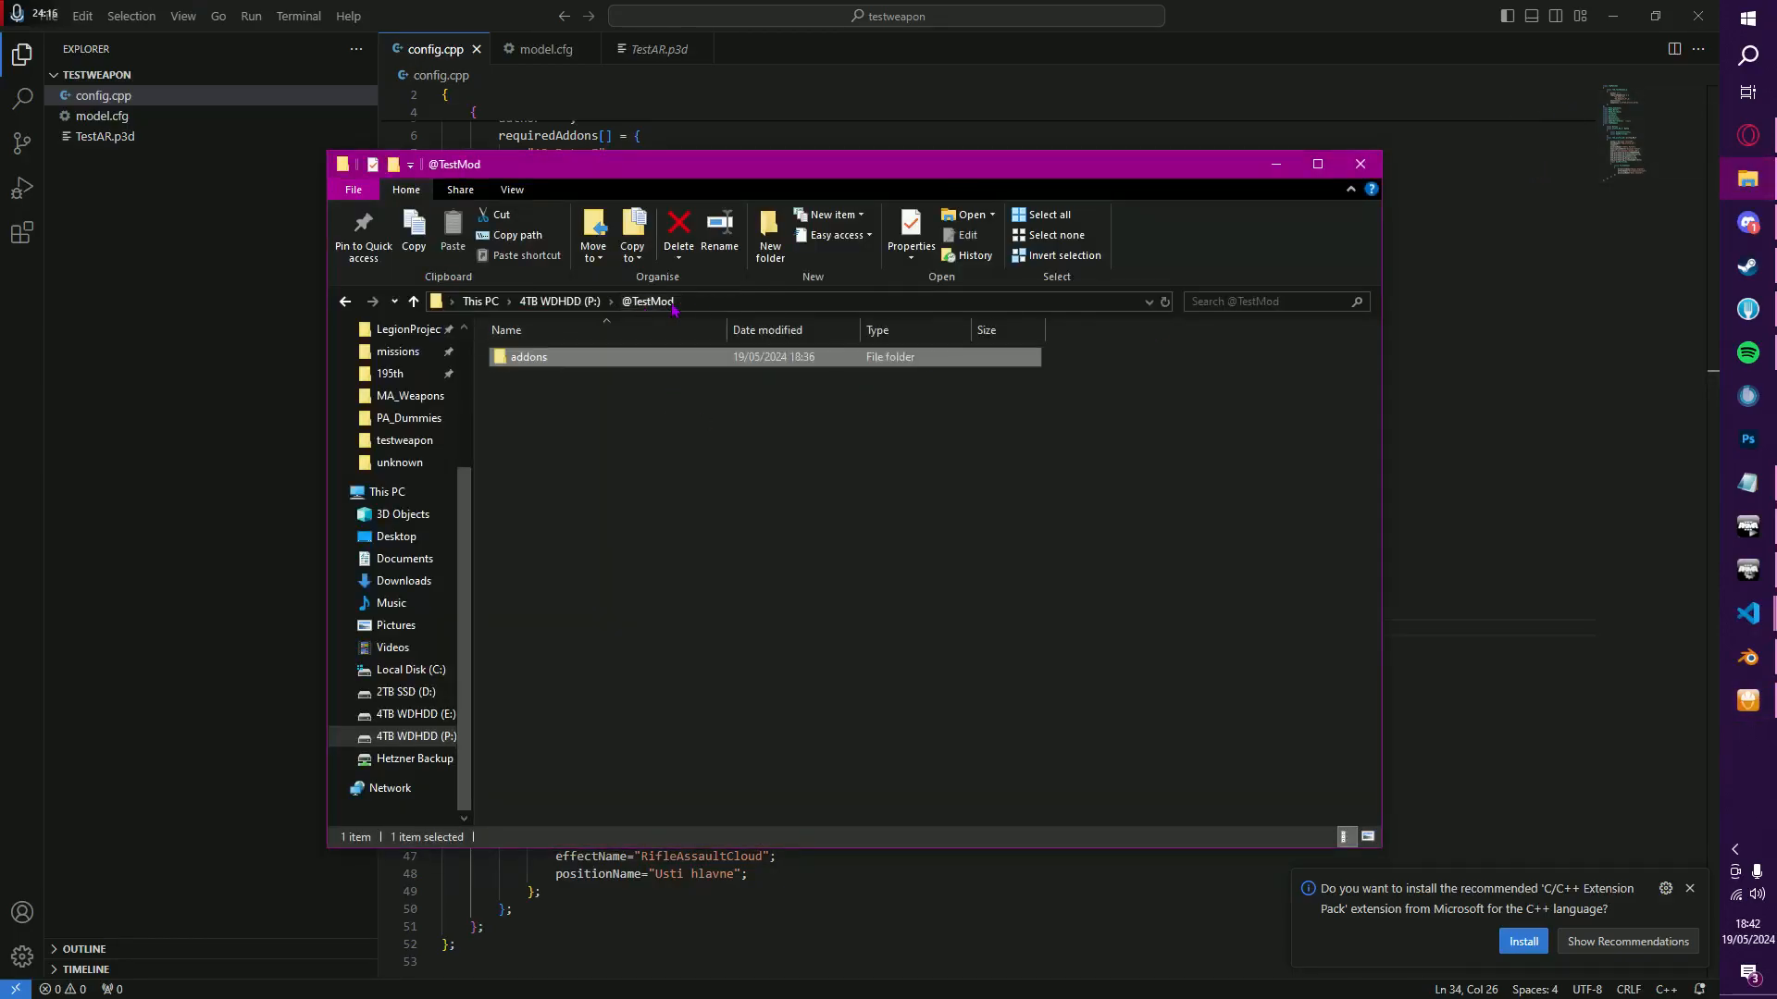
double_click(597, 361)
click(747, 305)
key(ctrl+c)
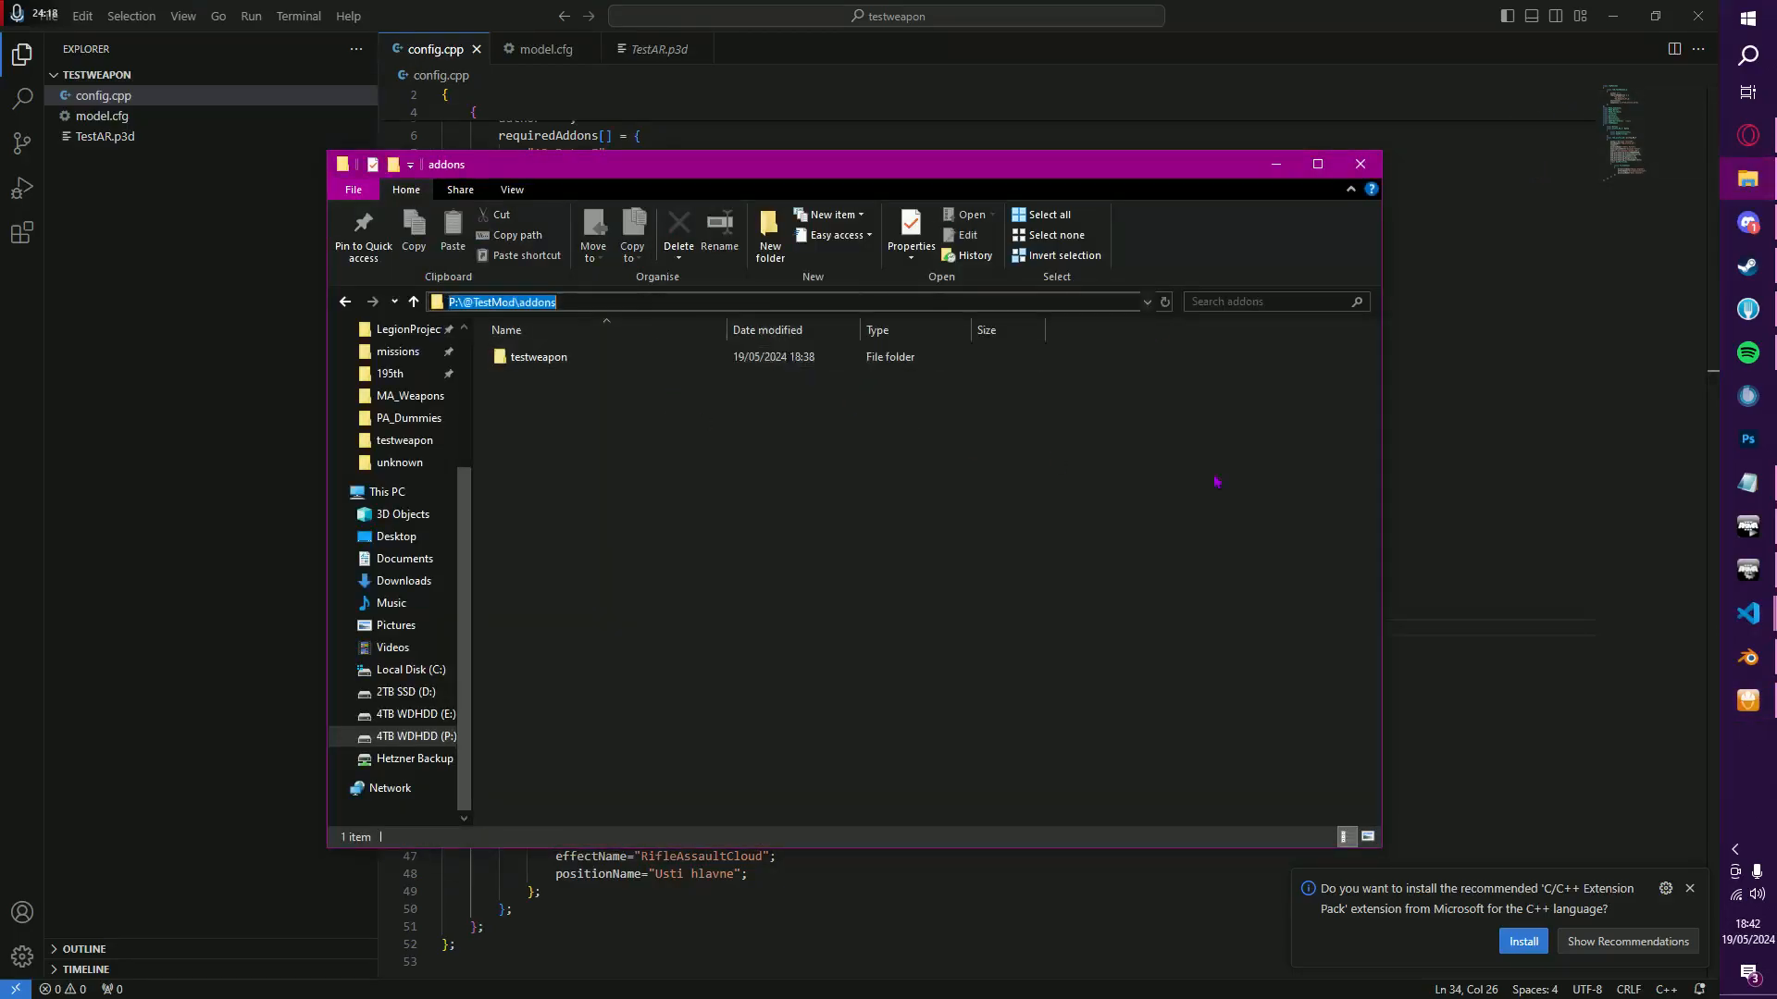
click(1747, 700)
triple_click(520, 489)
key(ctrl+v)
click(921, 444)
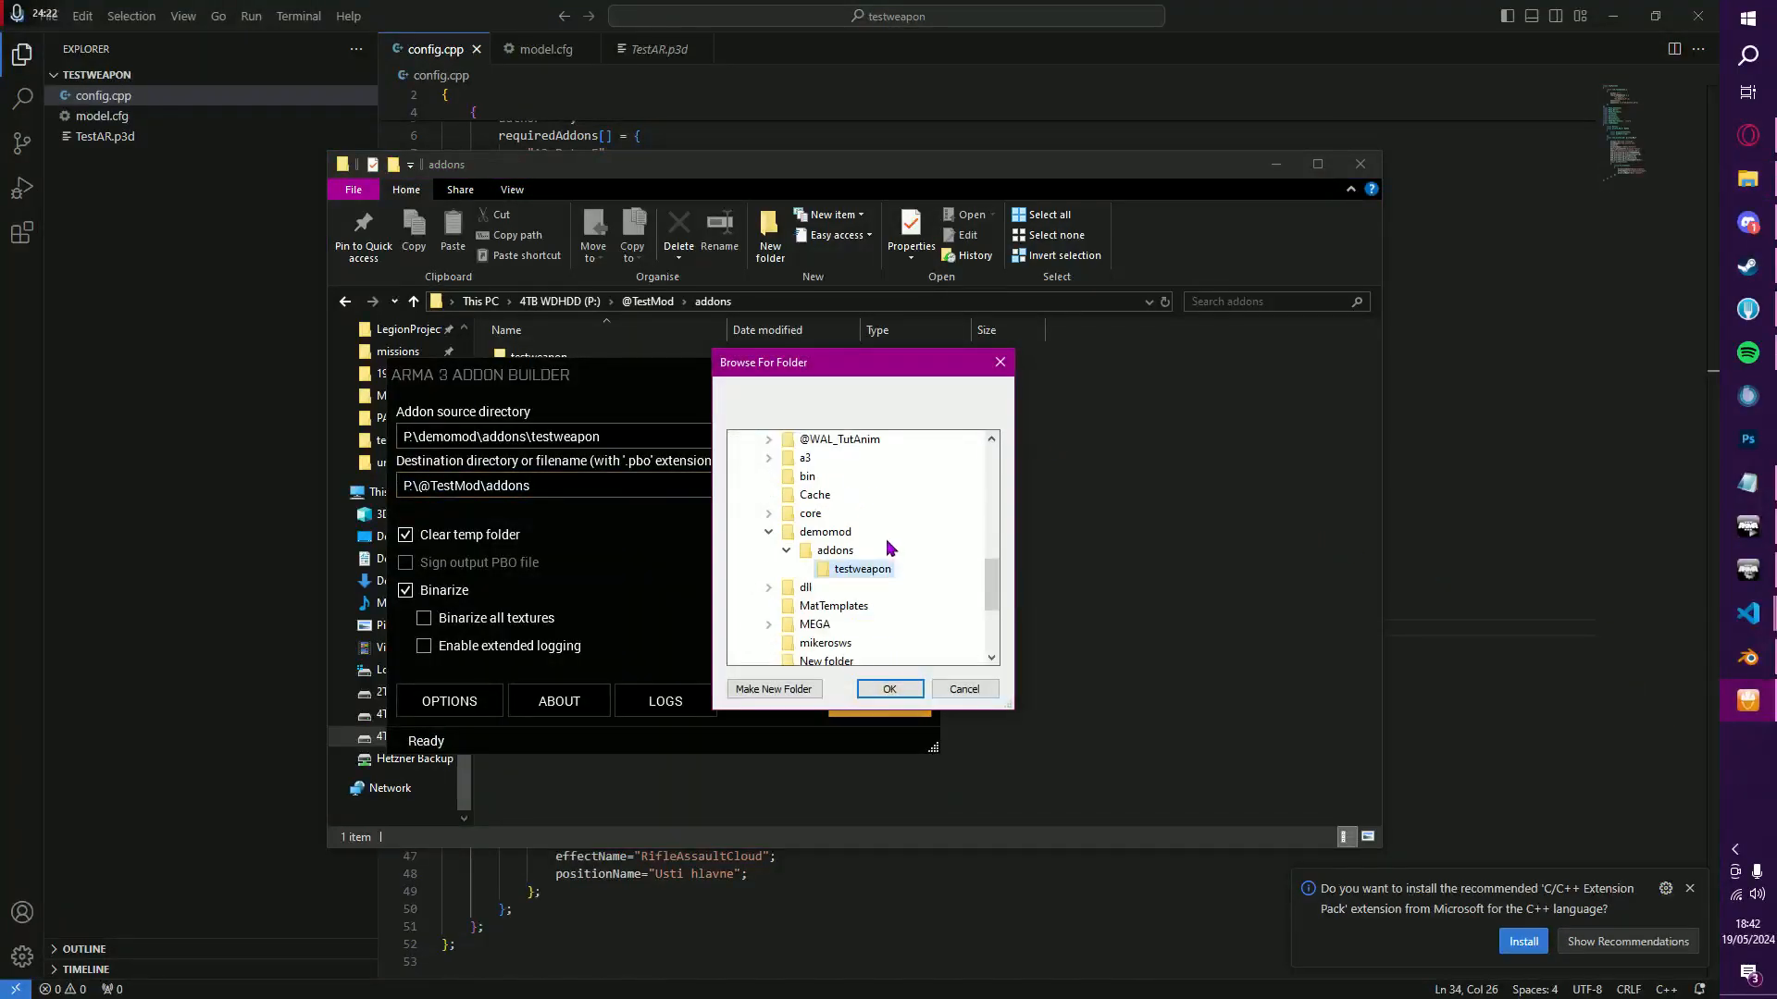
scroll(791, 564, up, 3)
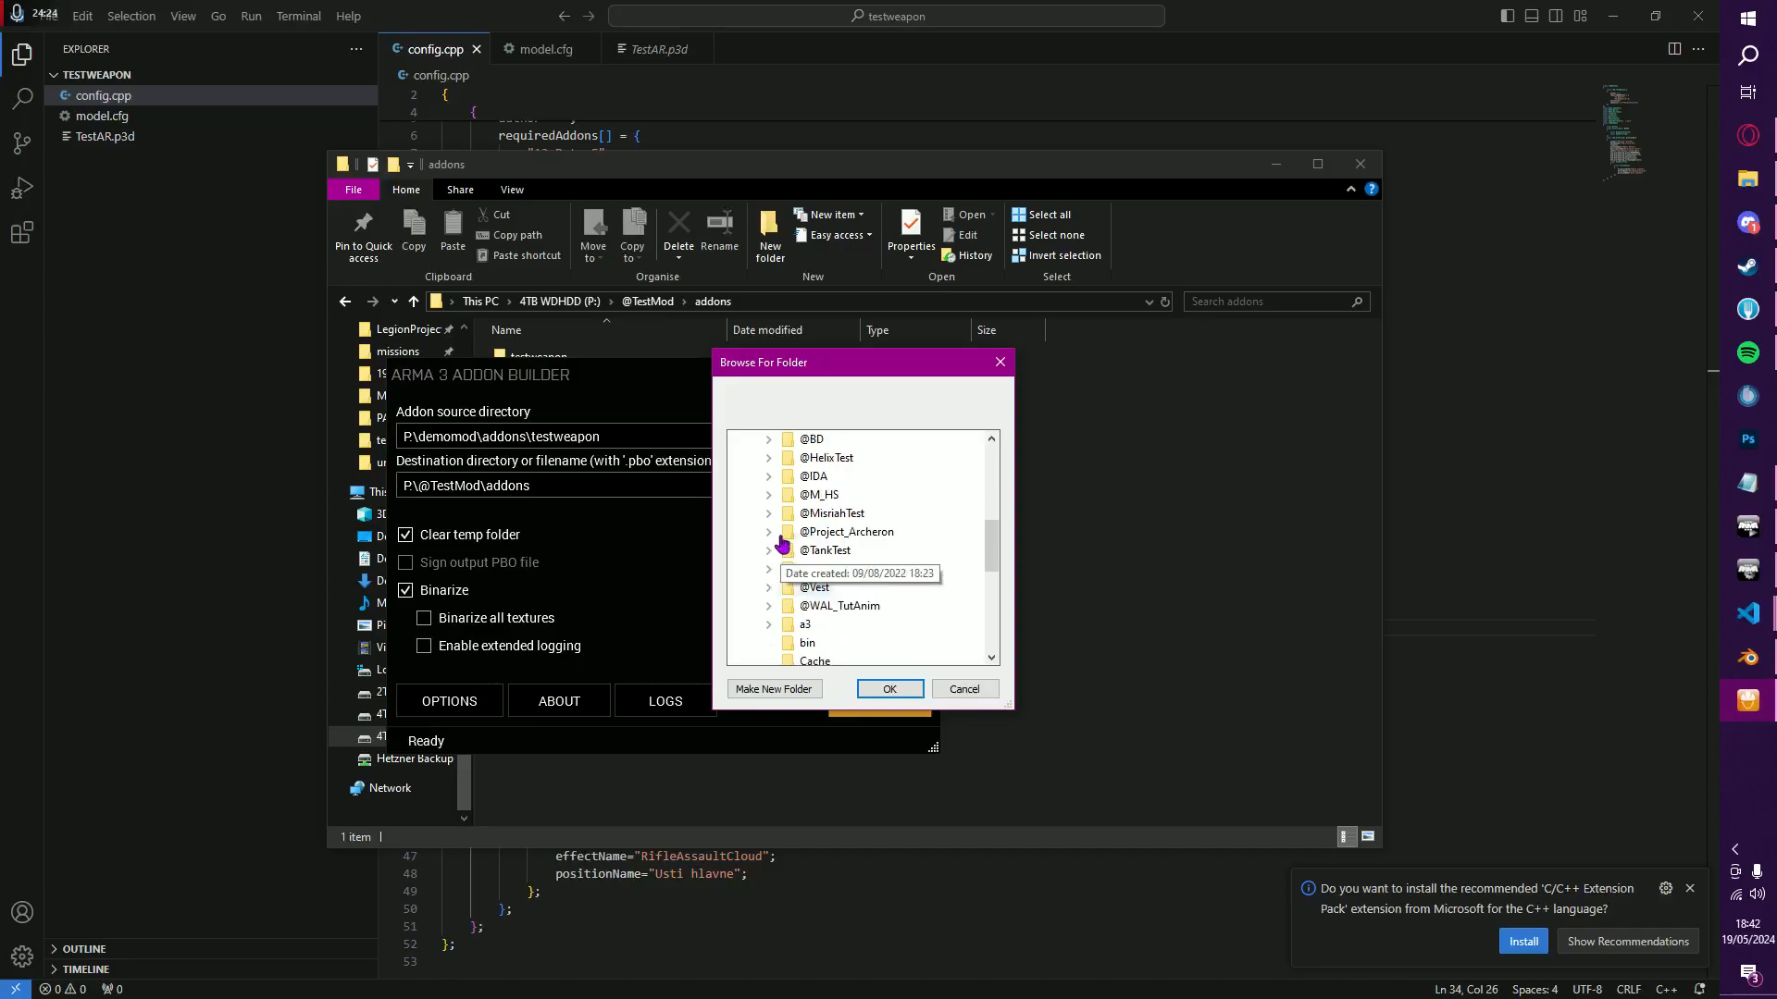
click(769, 570)
click(858, 606)
click(890, 689)
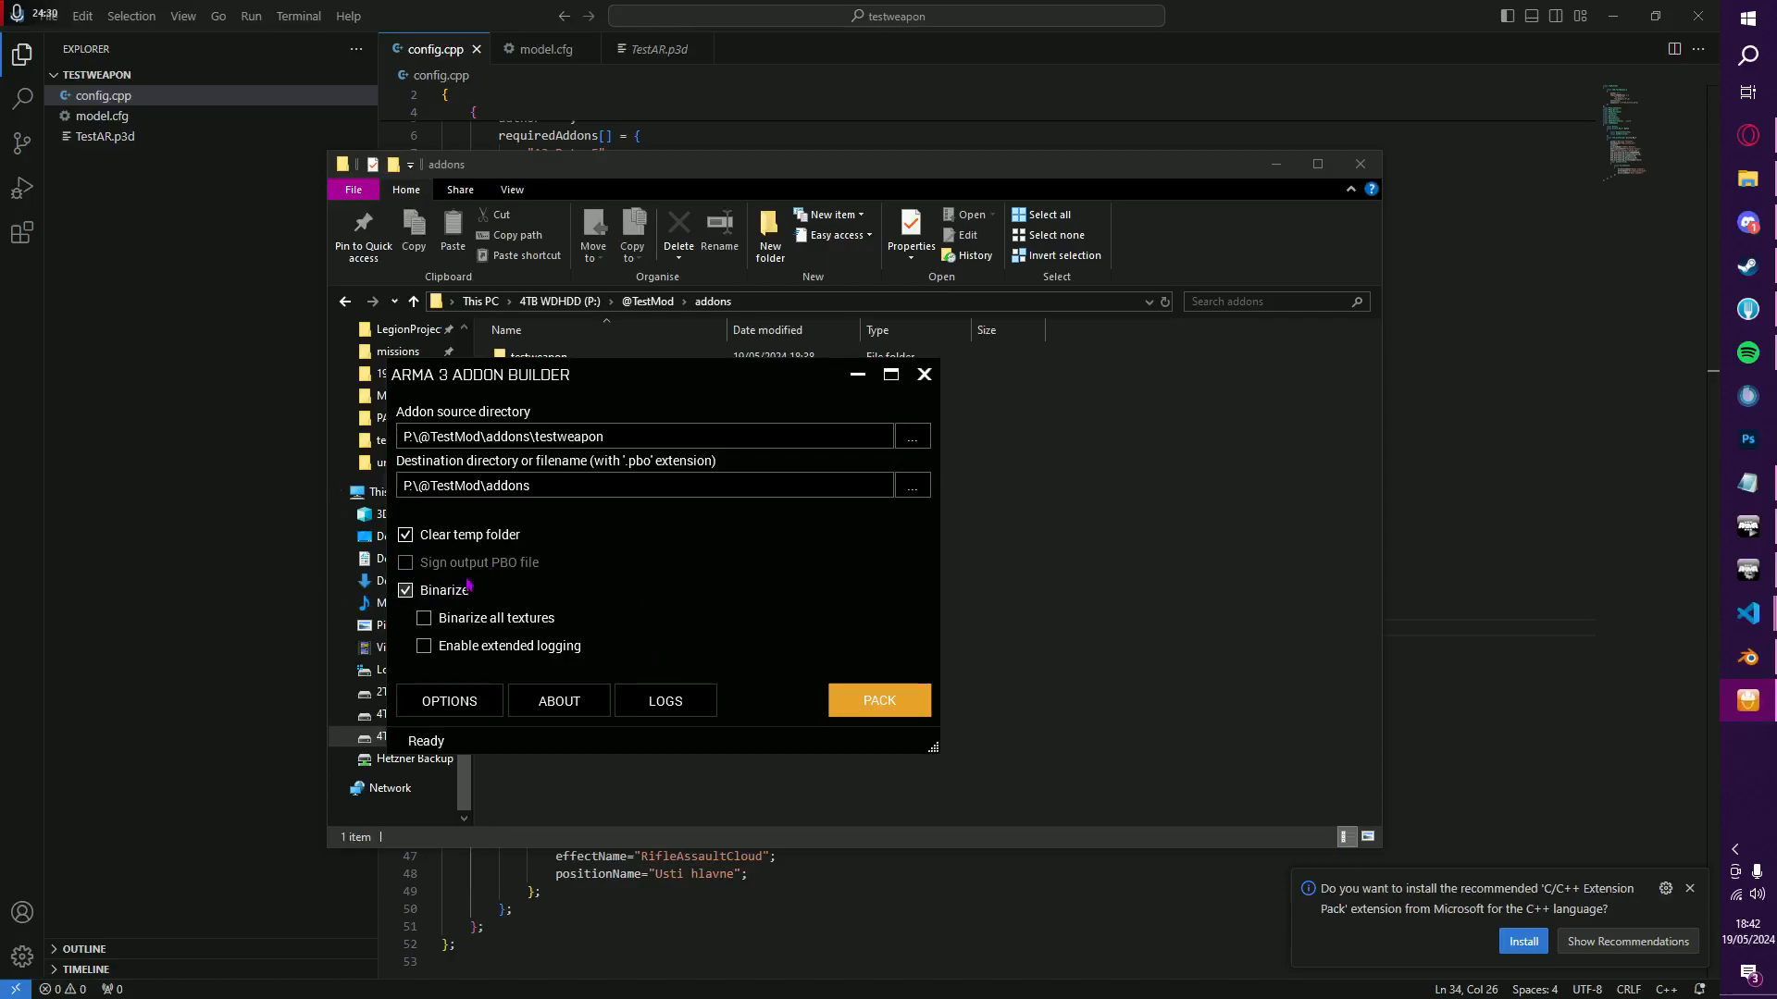
click(879, 700)
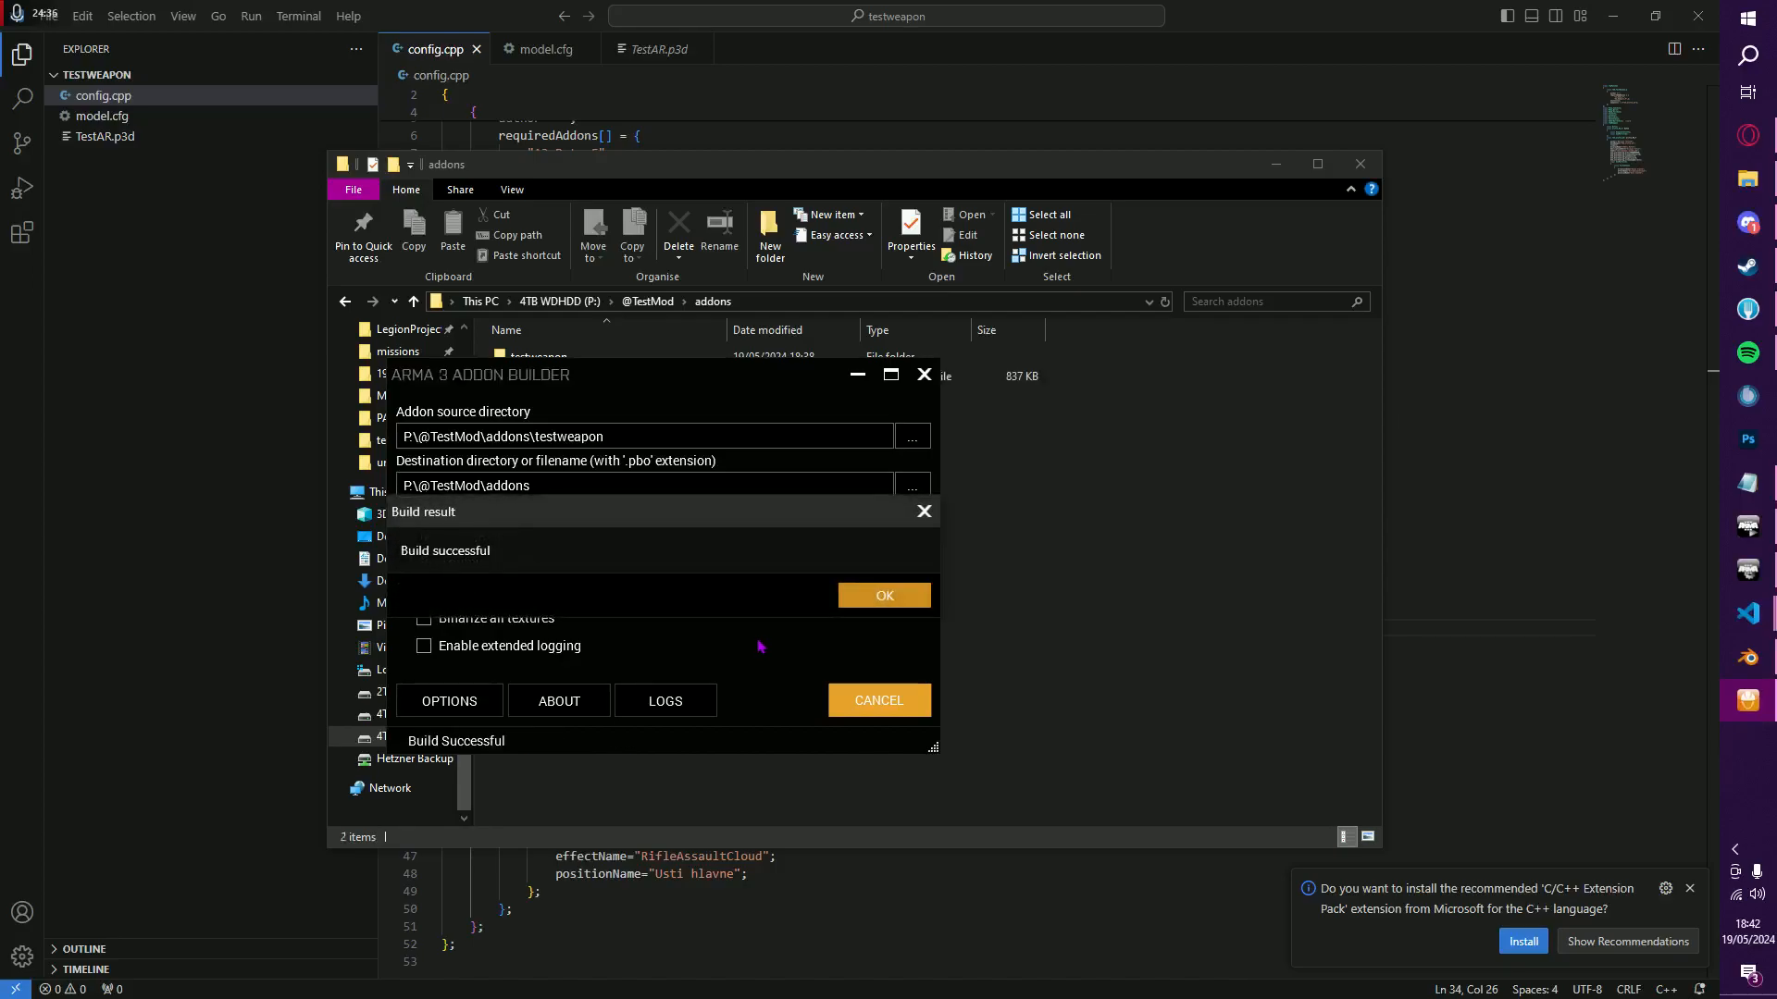
click(867, 597)
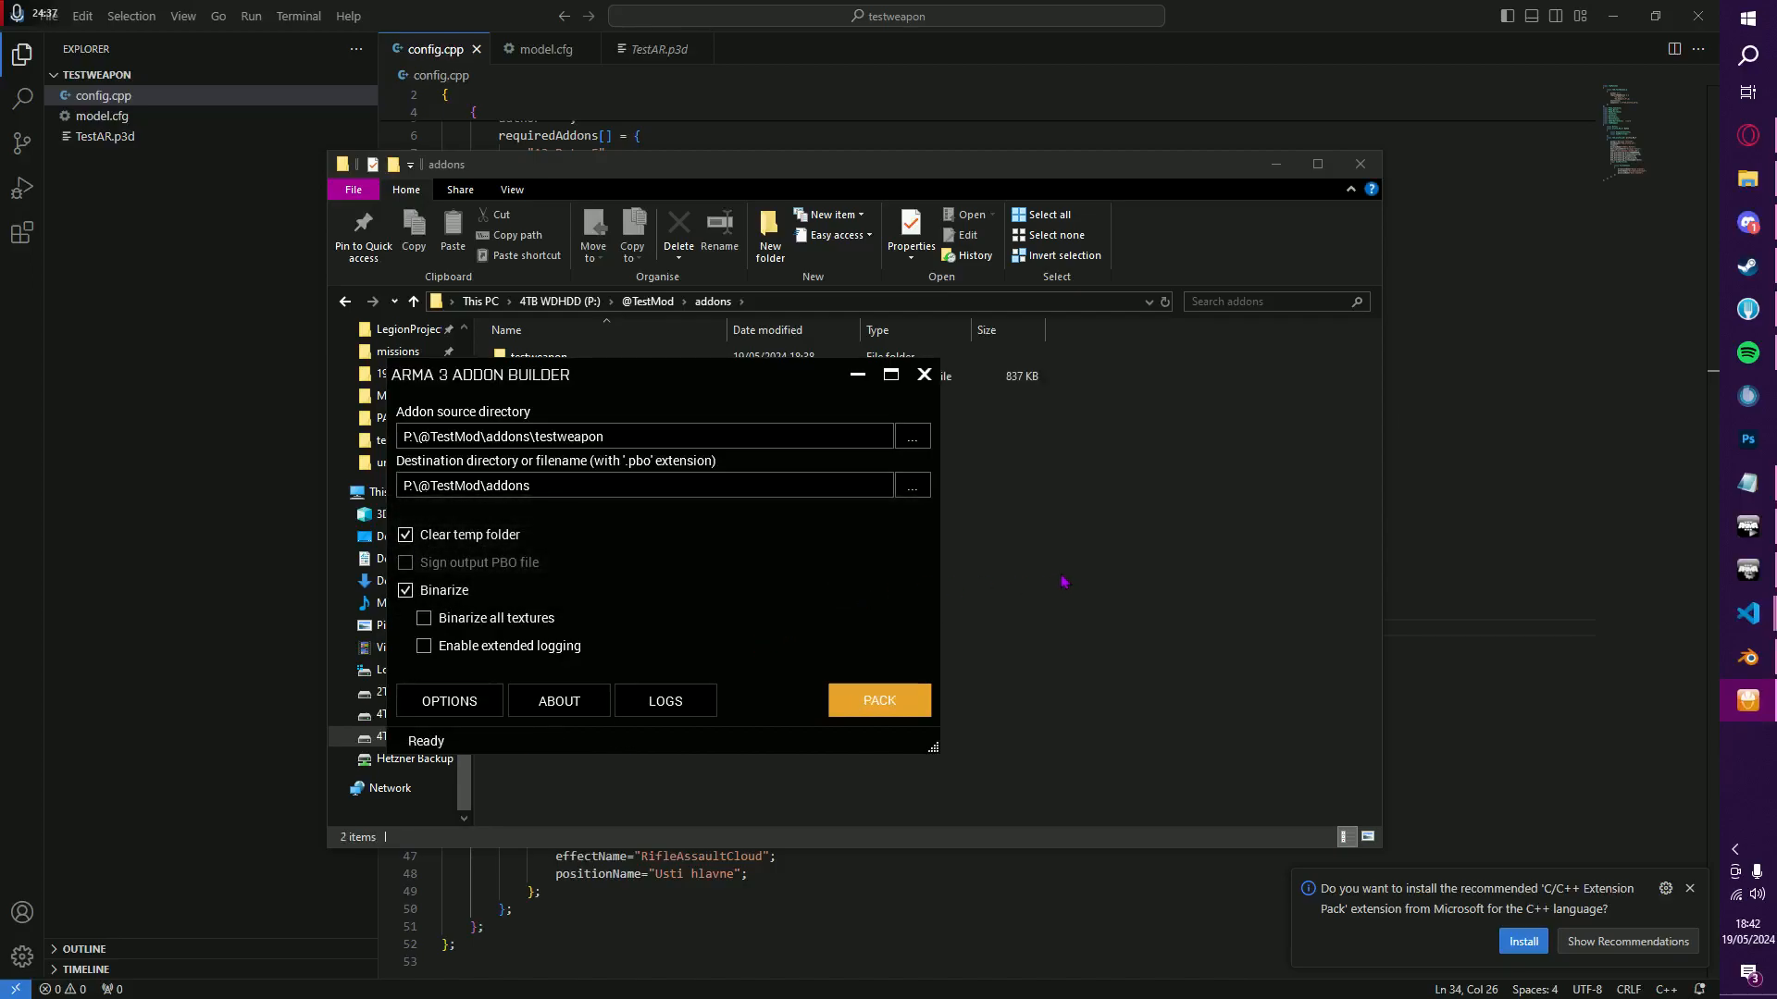
click(1747, 526)
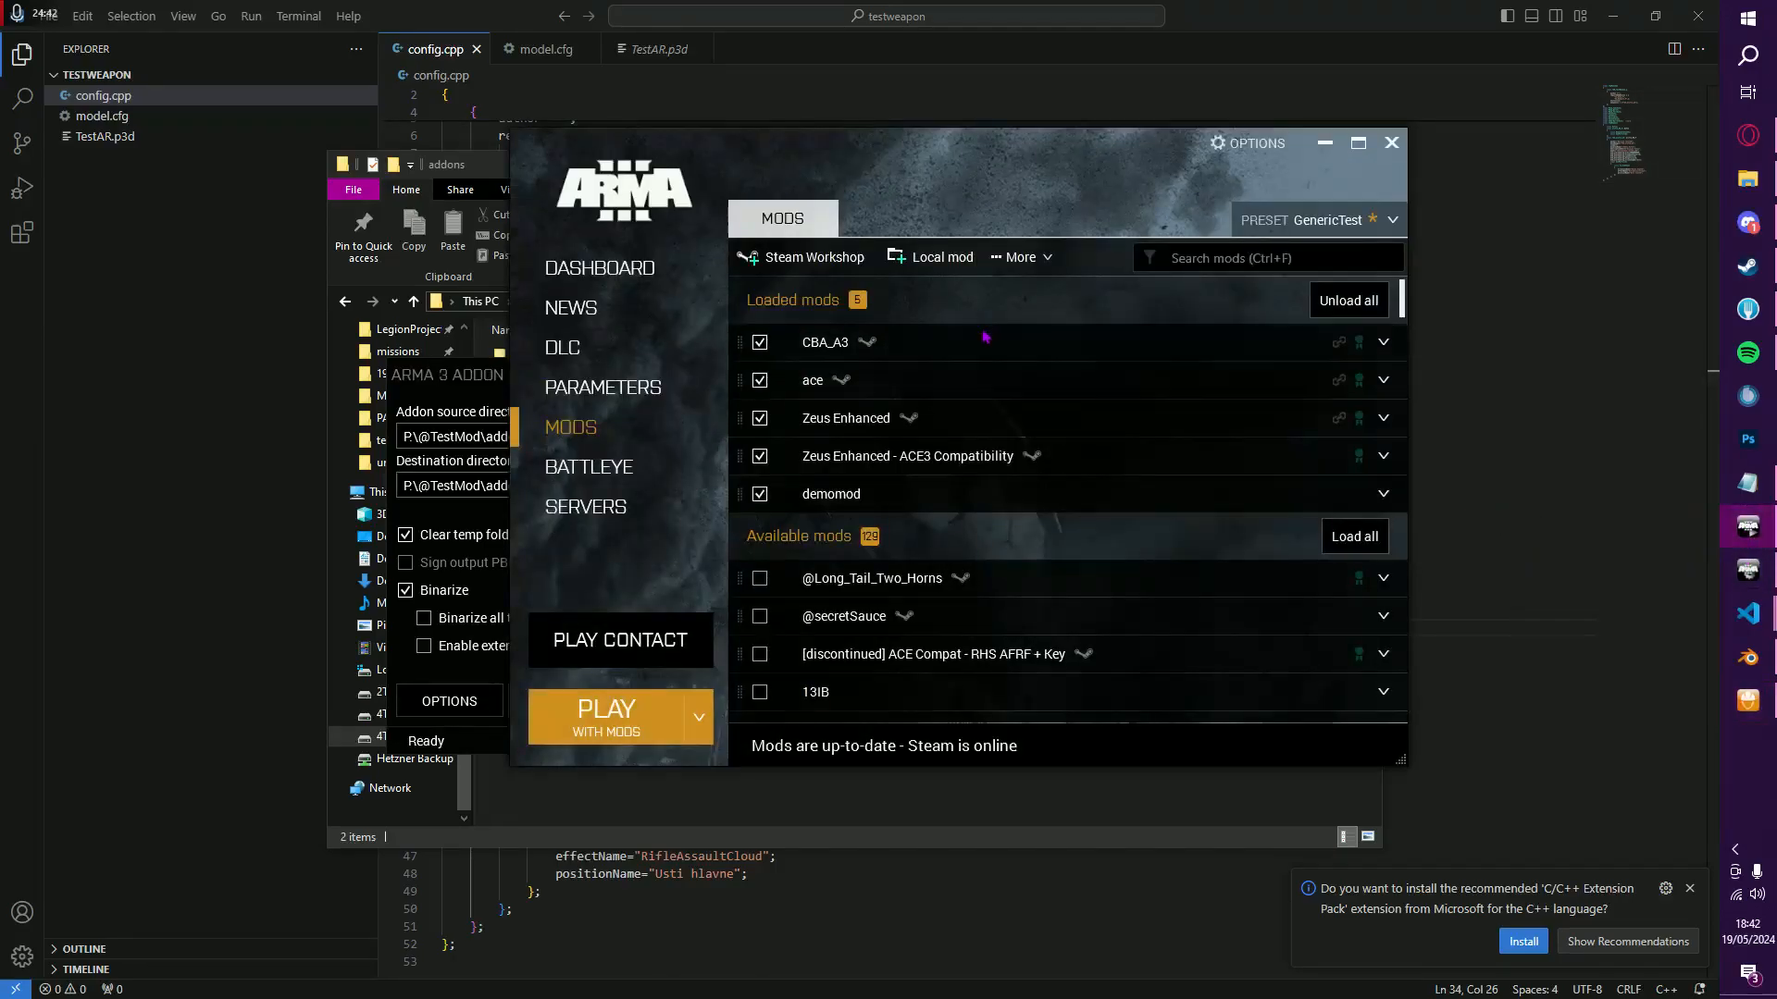
click(760, 494)
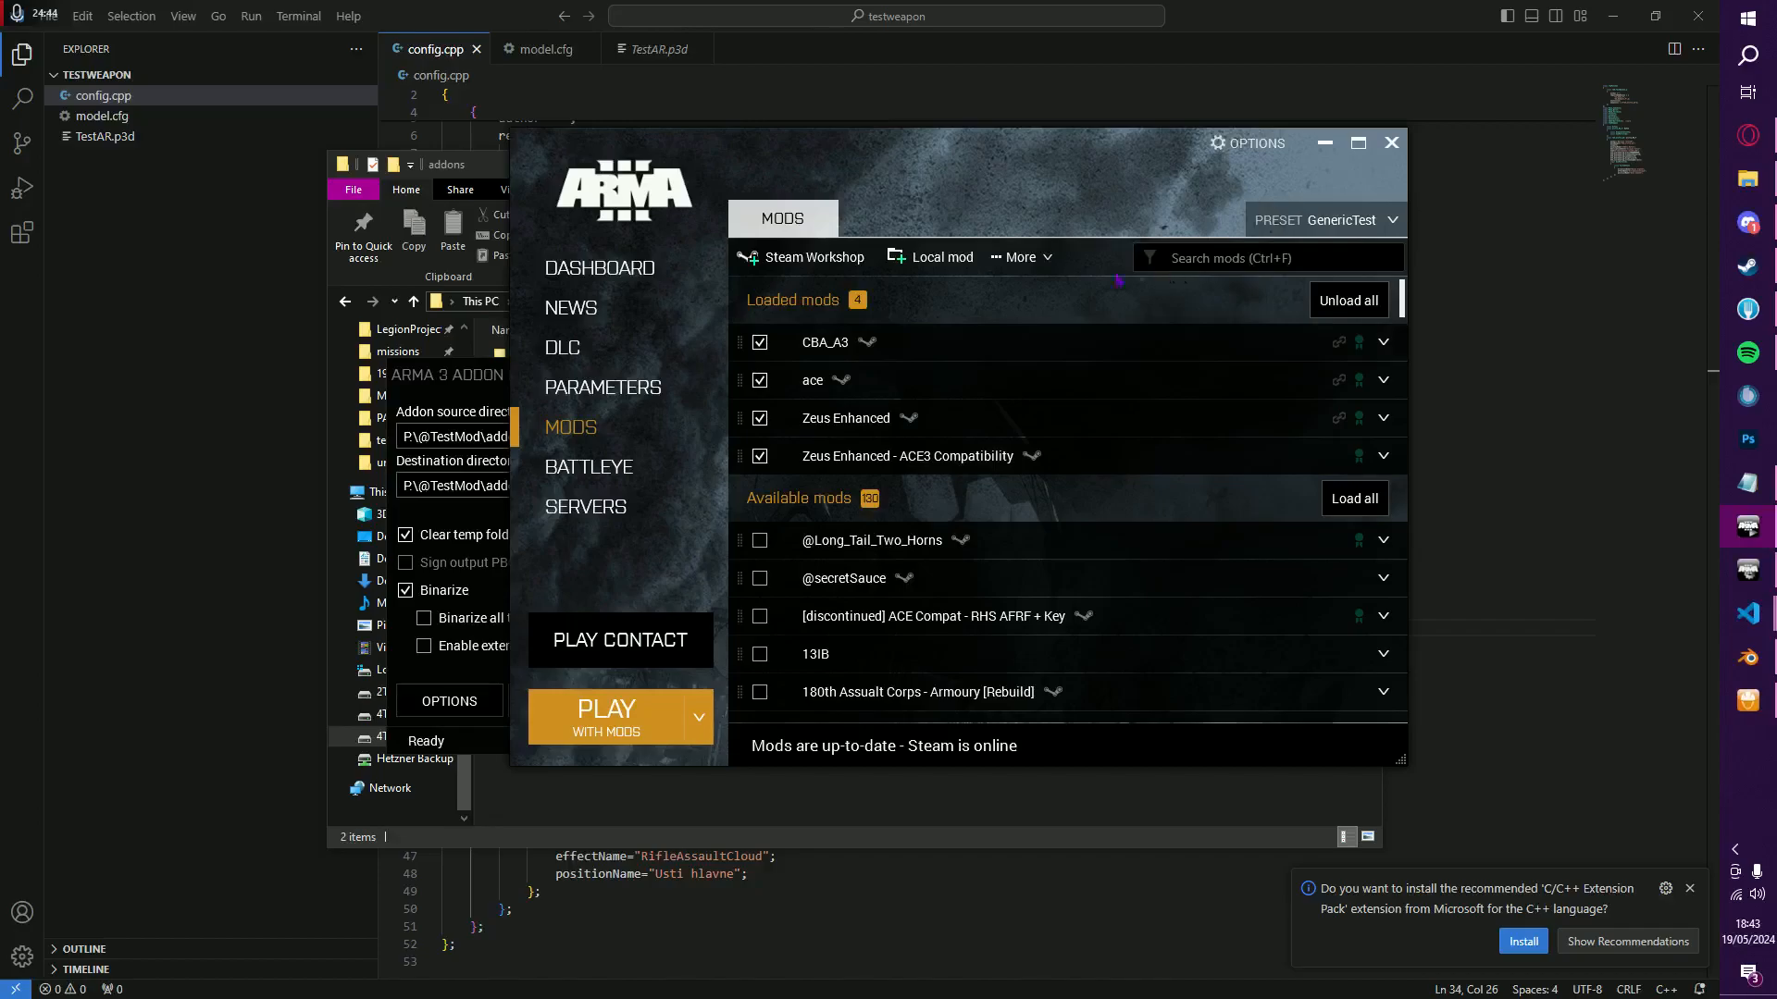
click(913, 265)
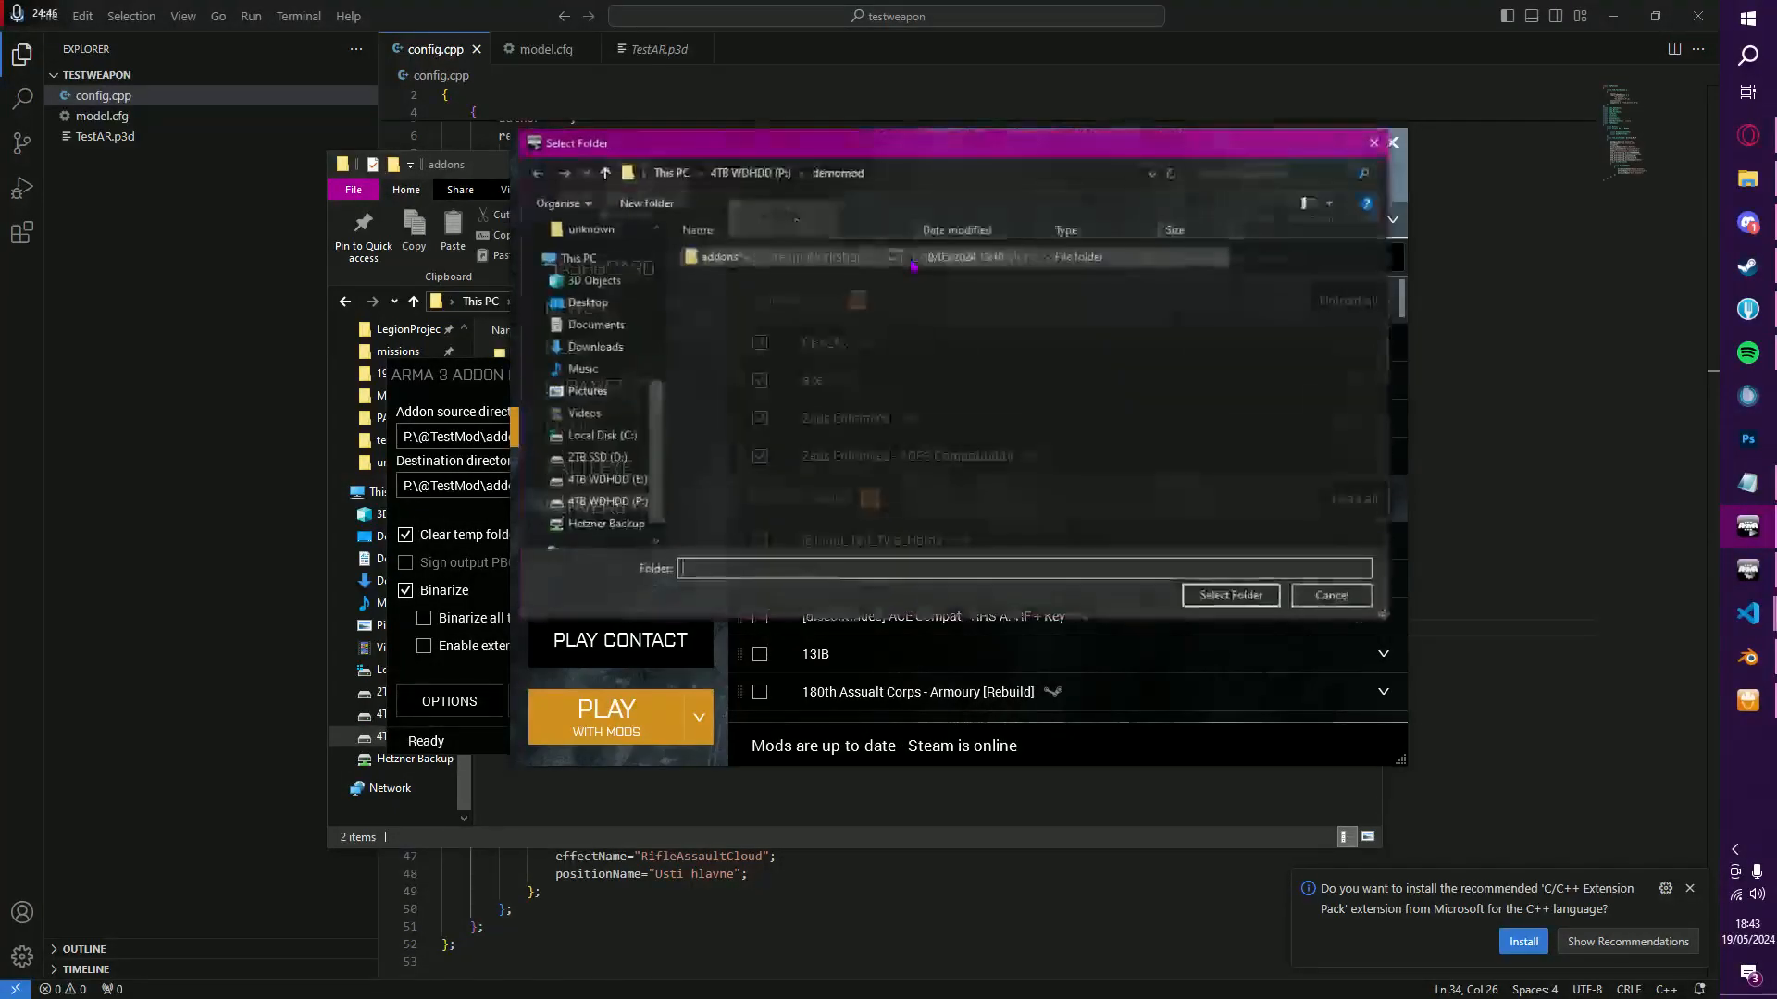
click(782, 174)
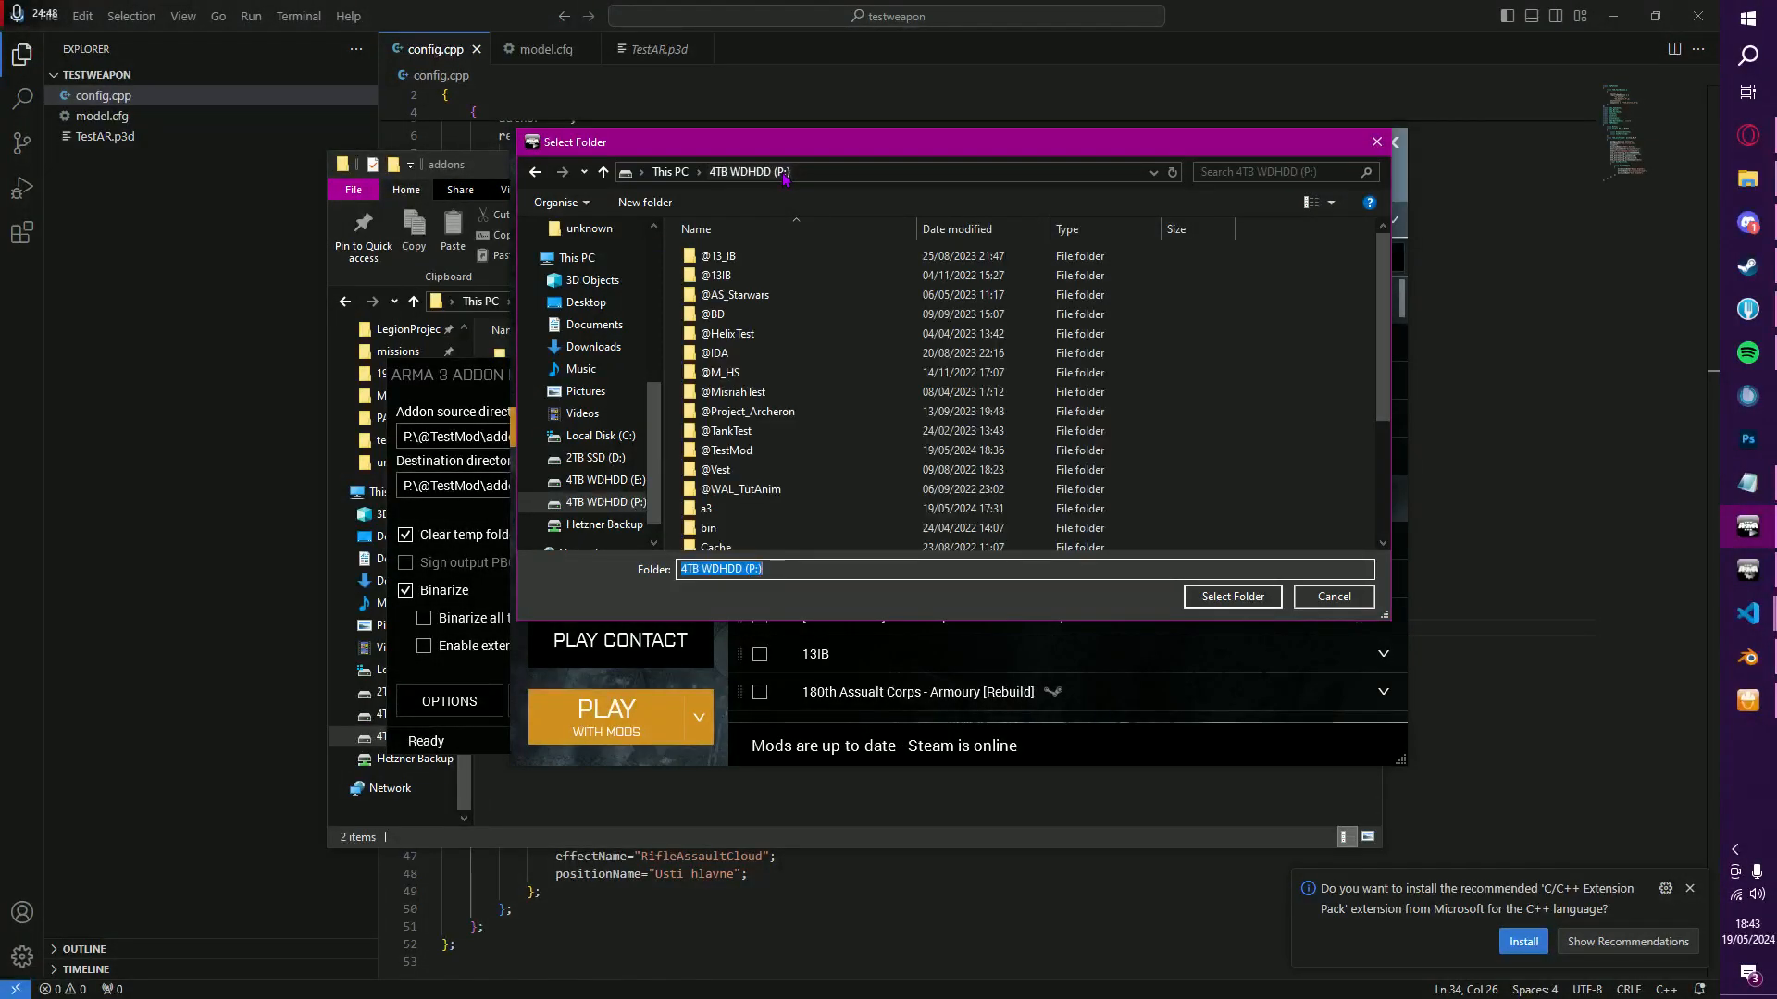
double_click(740, 451)
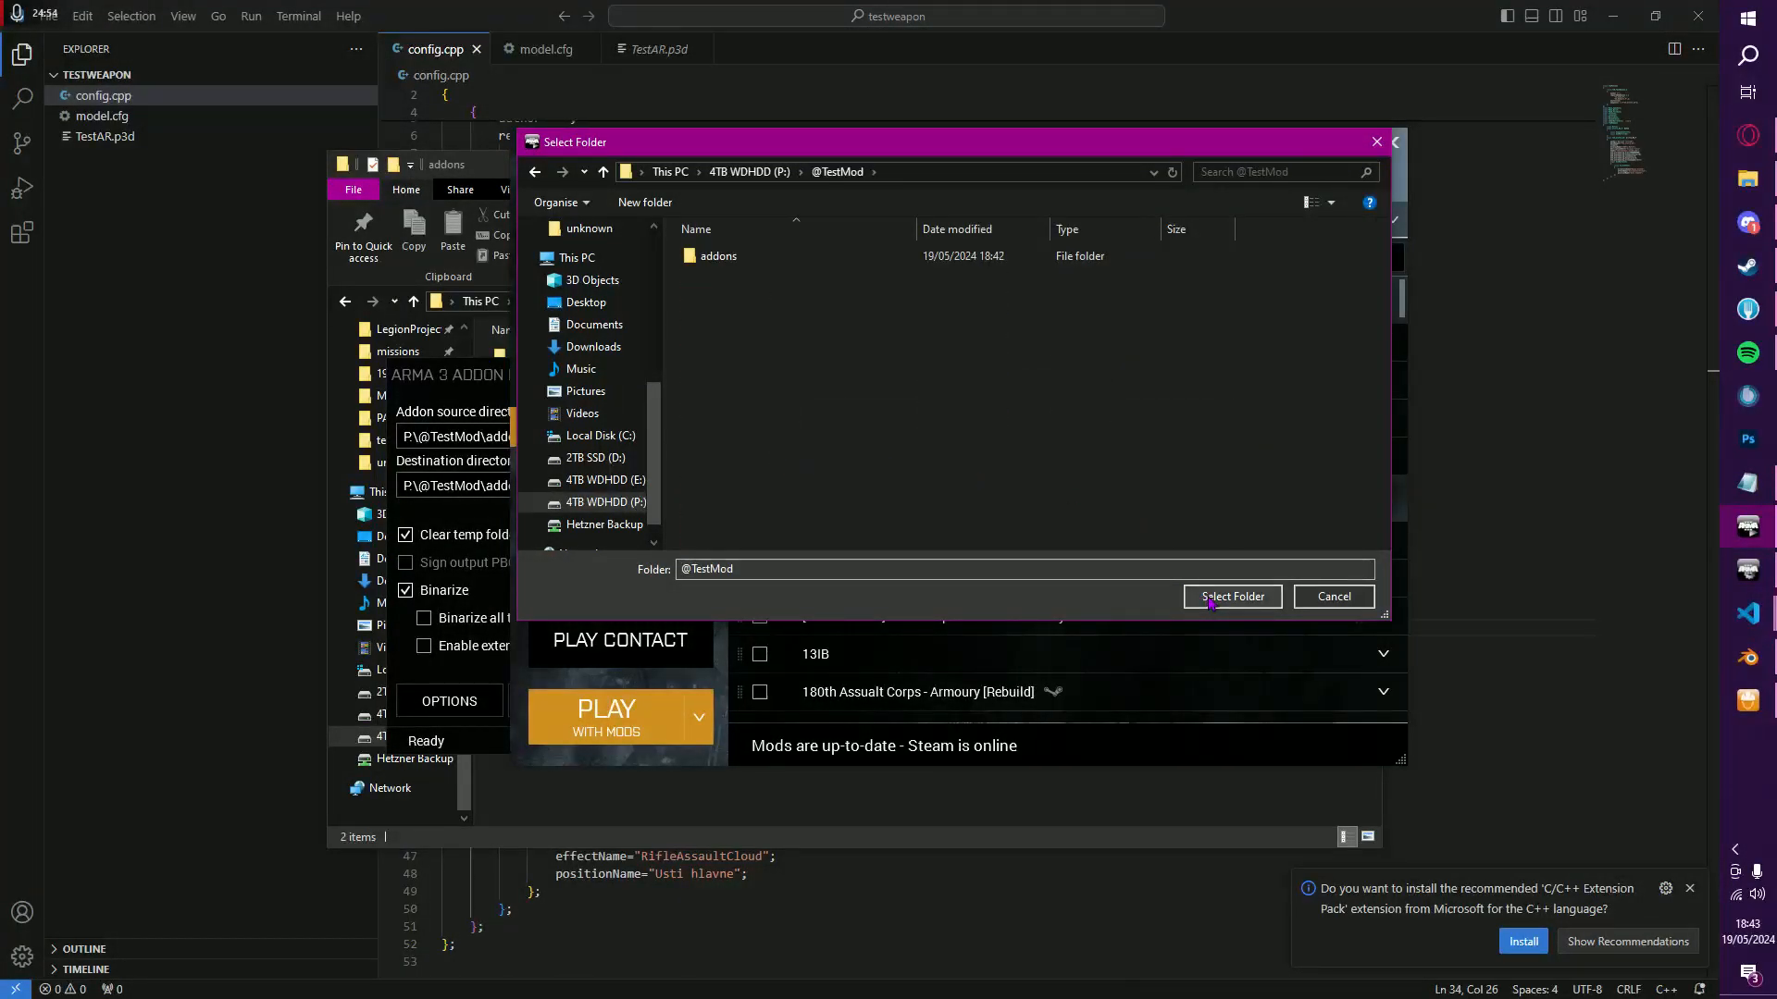
click(1211, 602)
click(963, 705)
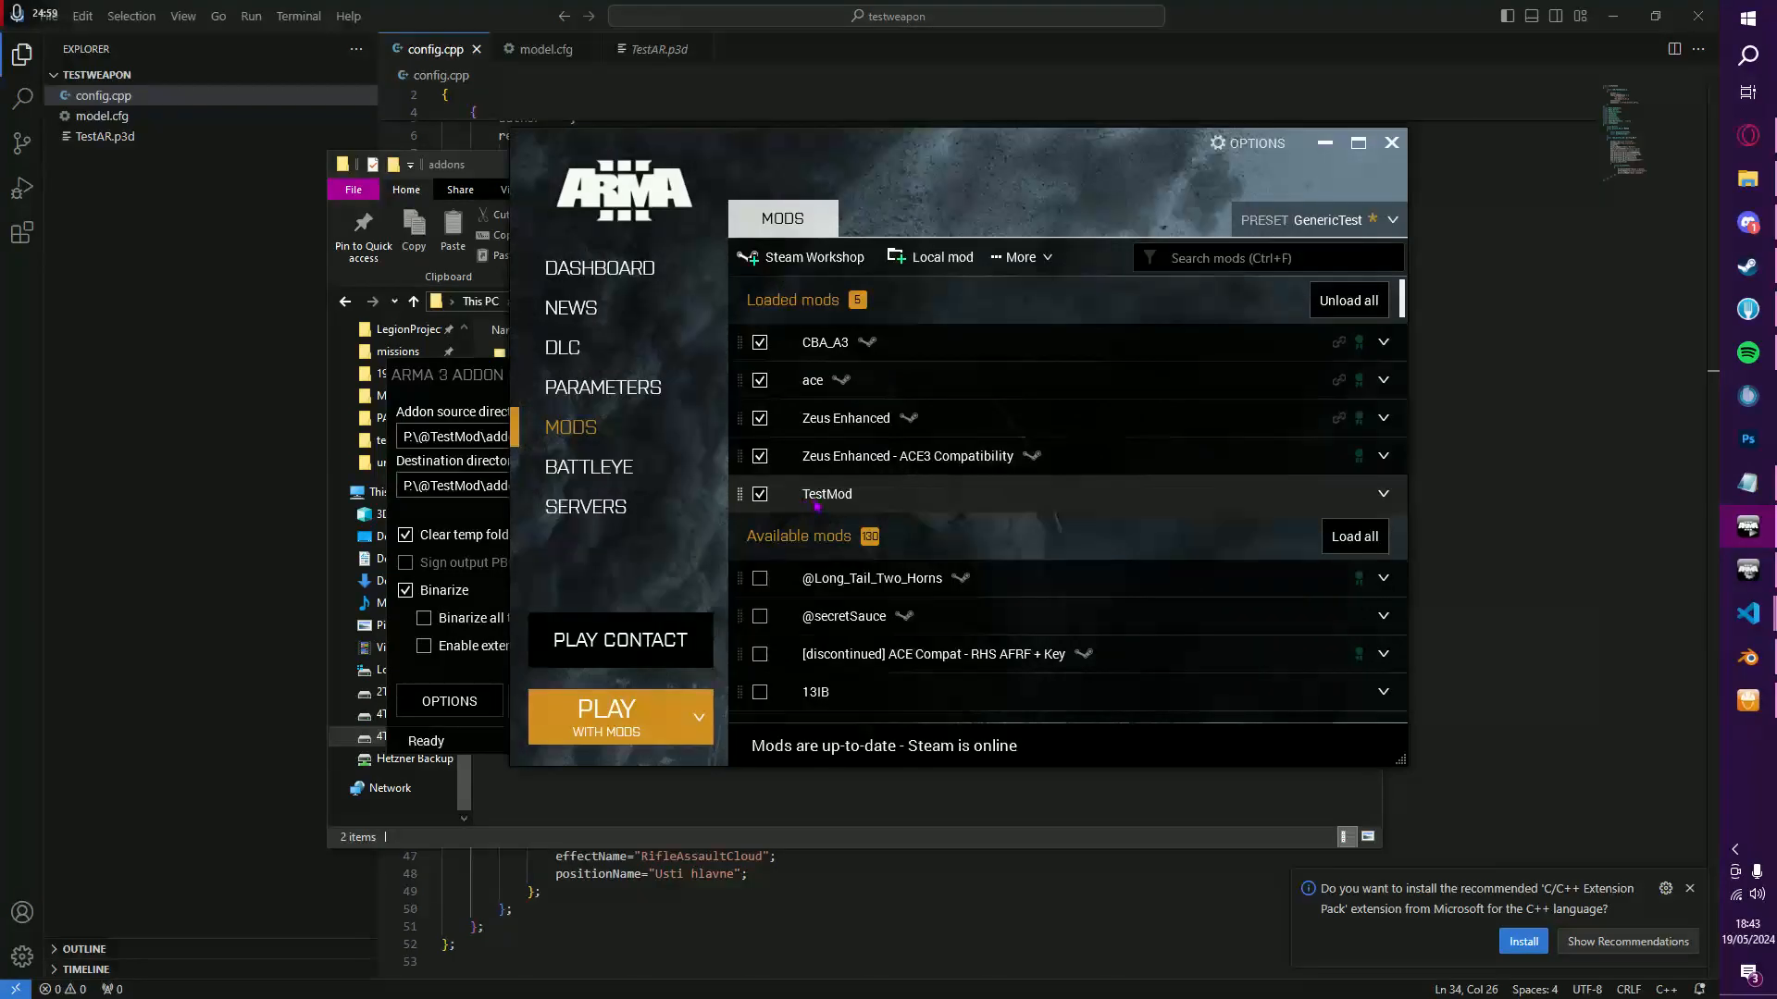
Step: Launch Arma 3 with the loaded mods, enter the ACE Arsenal and dismiss the missing config entry message
click(608, 710)
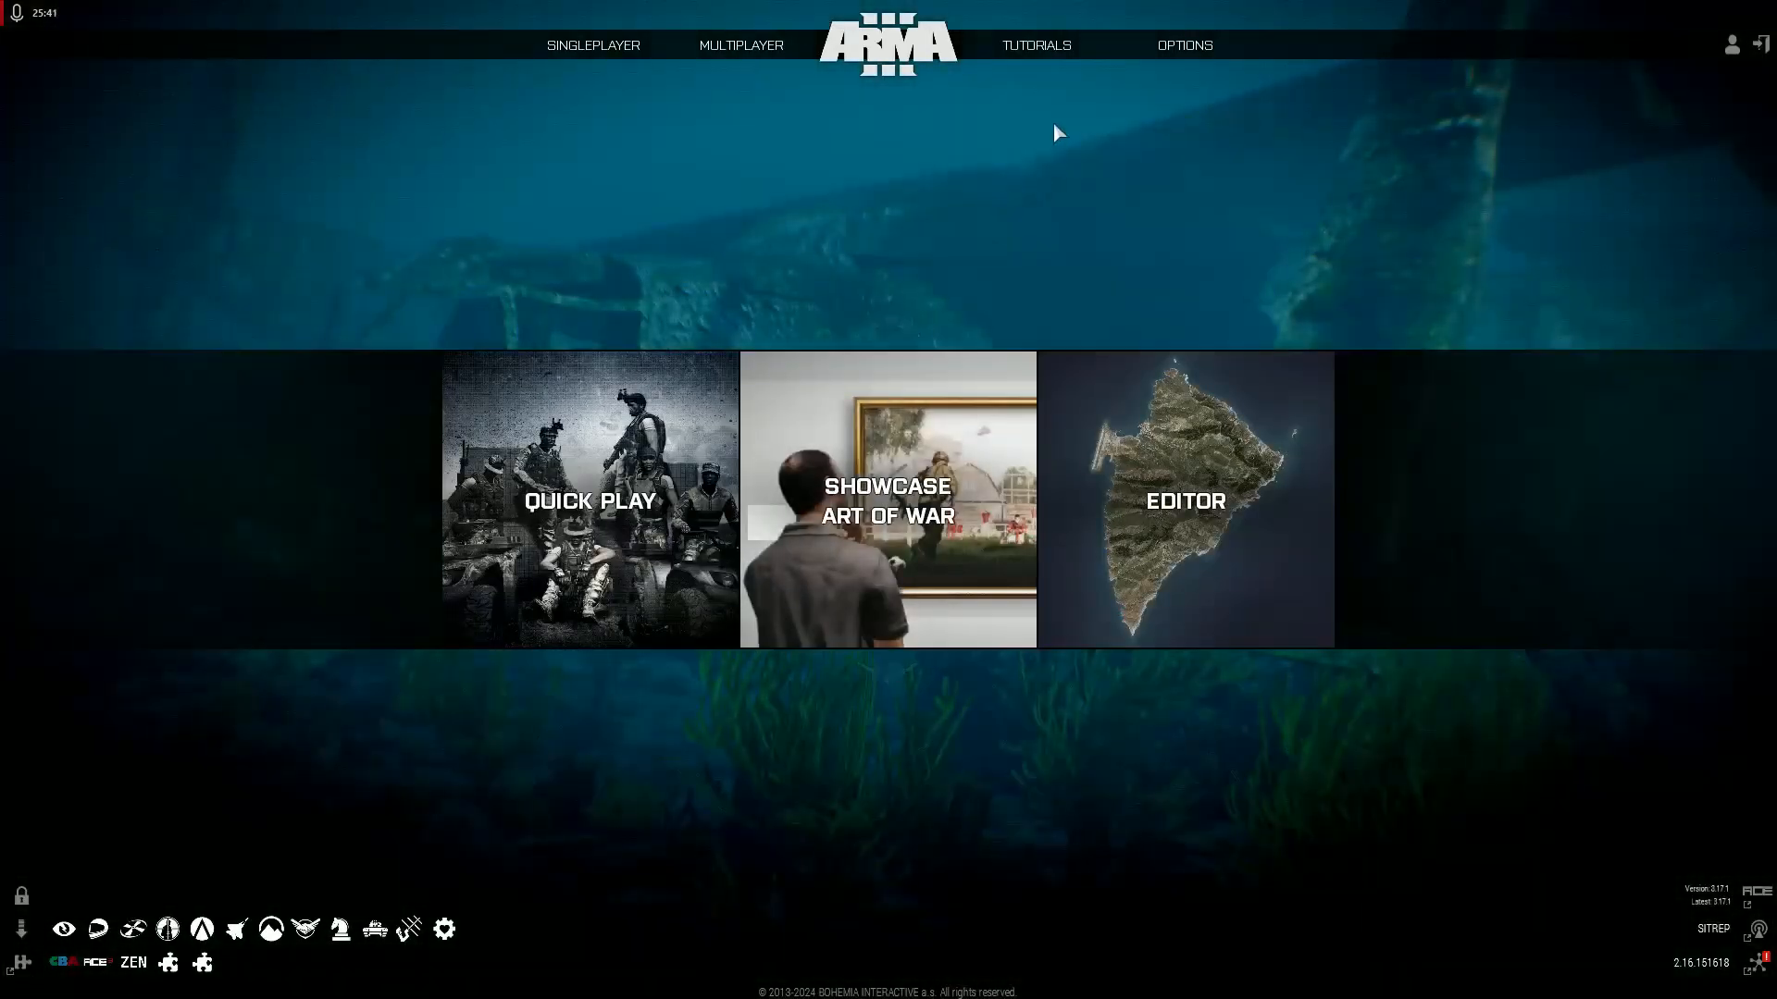
mouse_move(1037, 44)
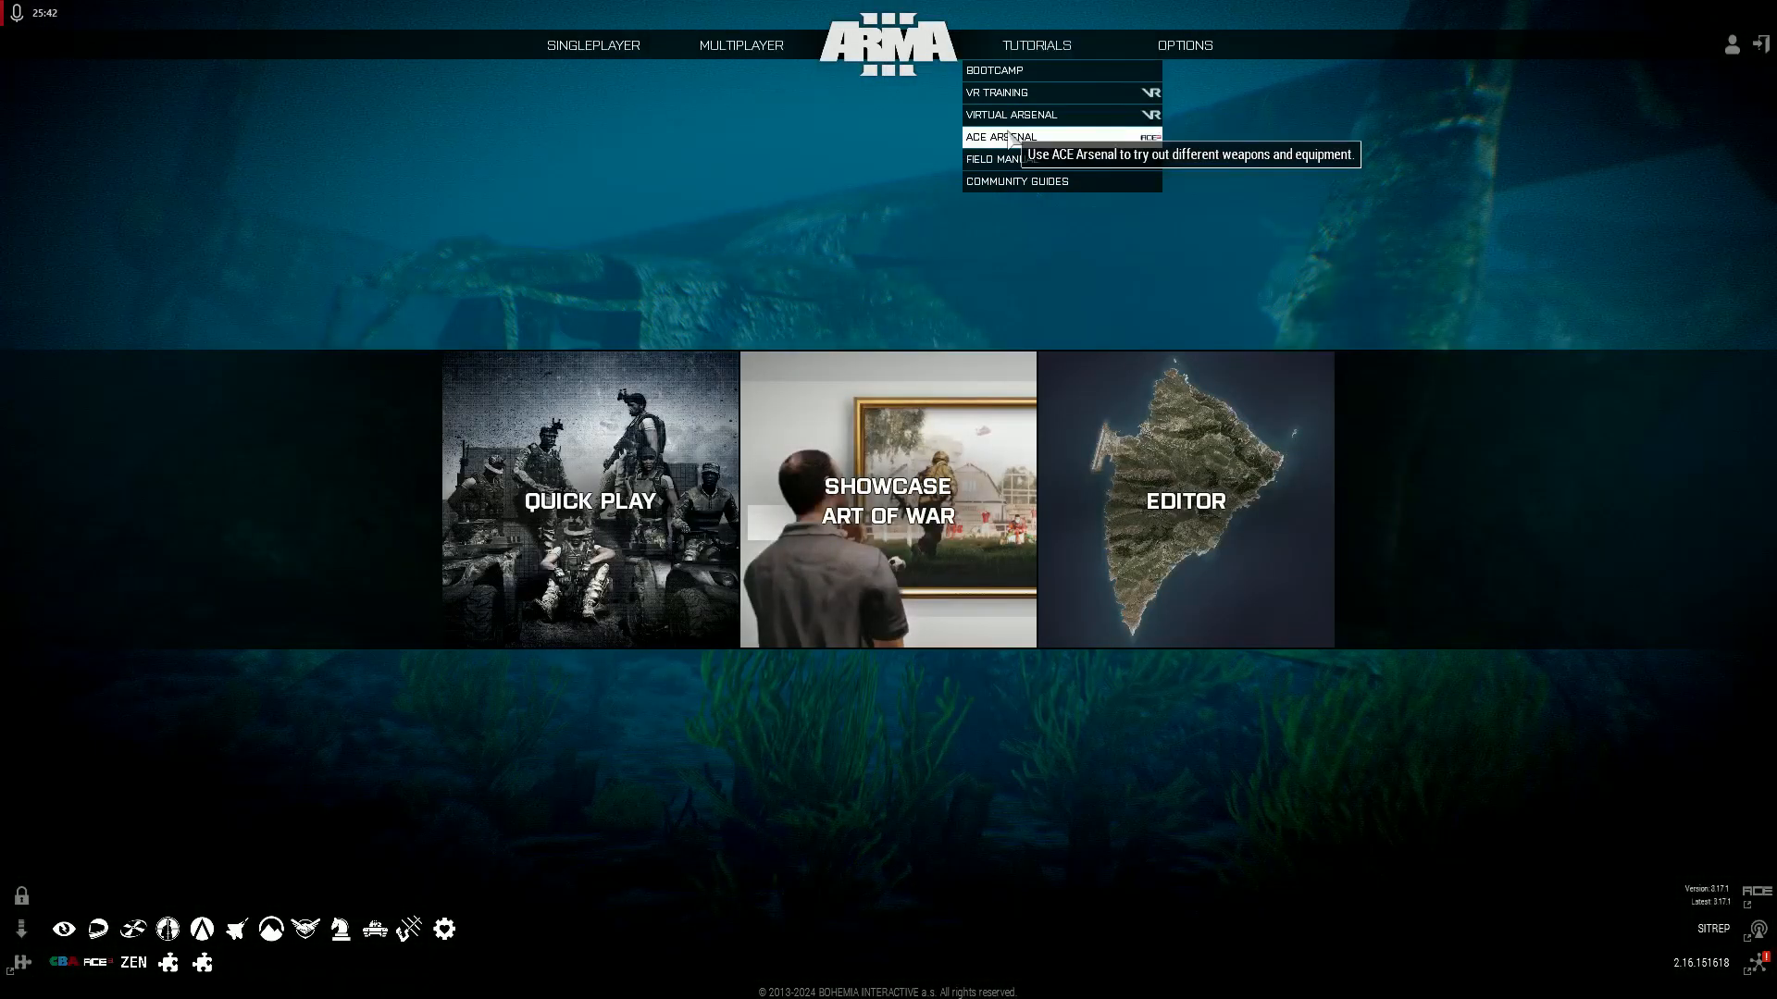
click(995, 135)
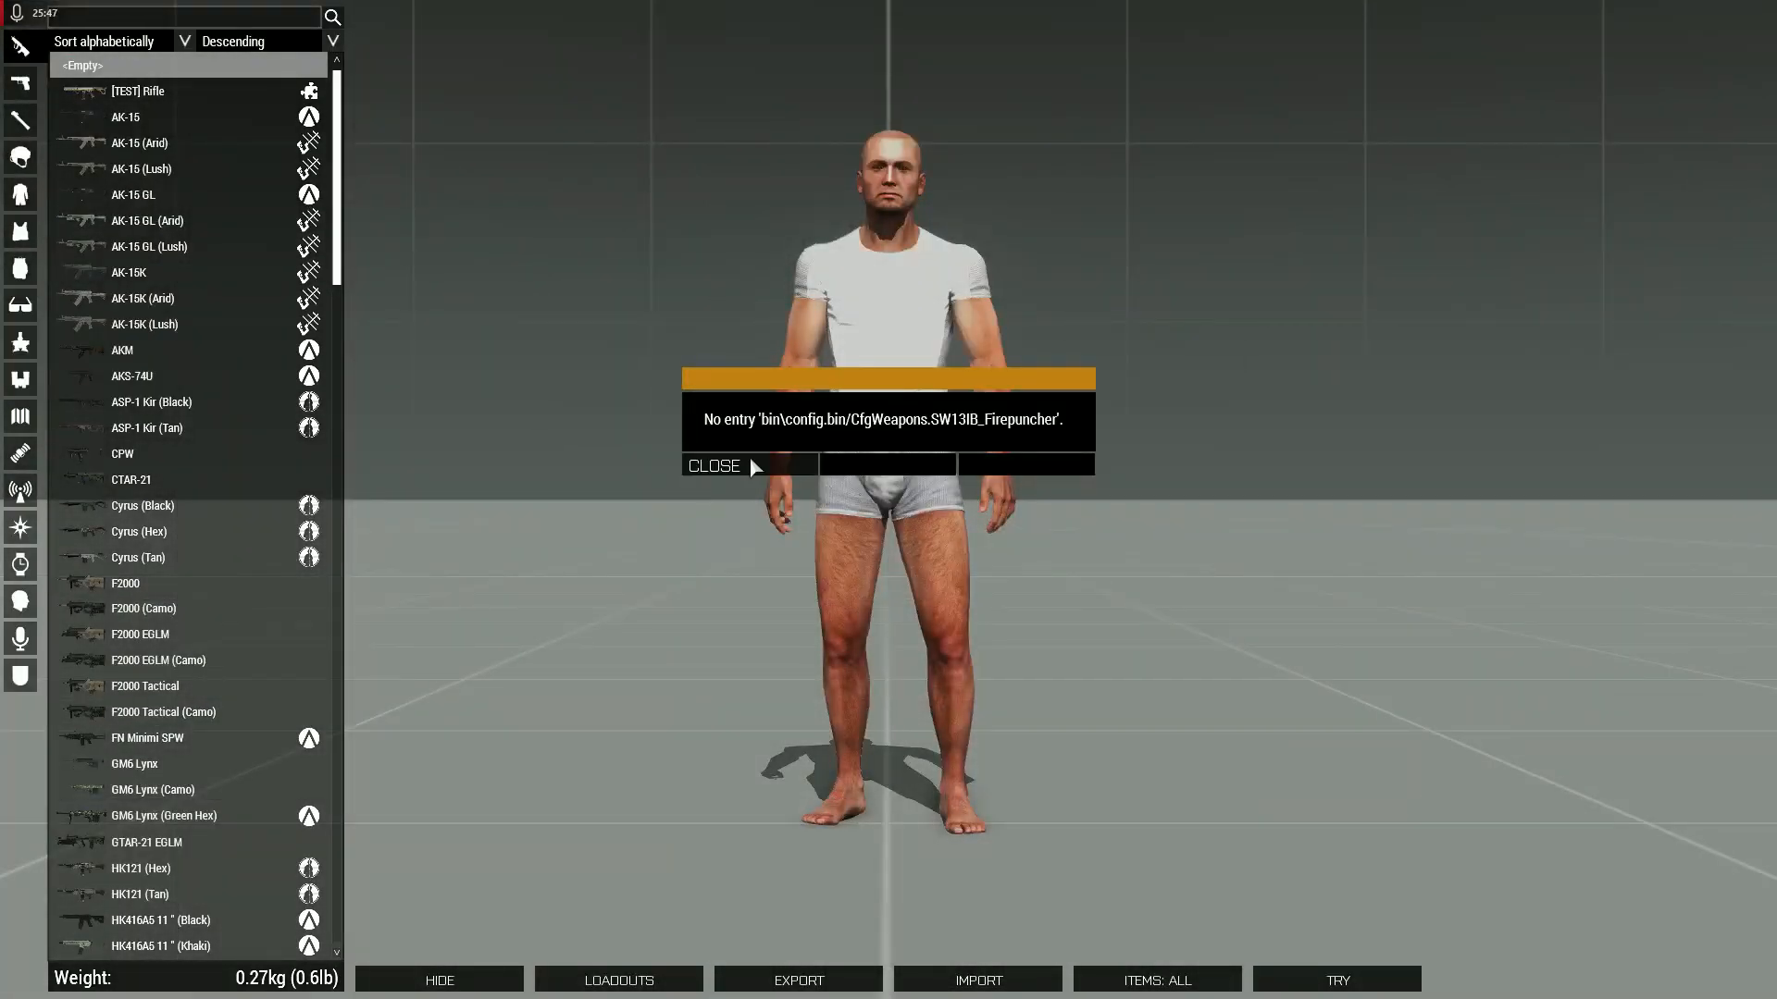
click(752, 467)
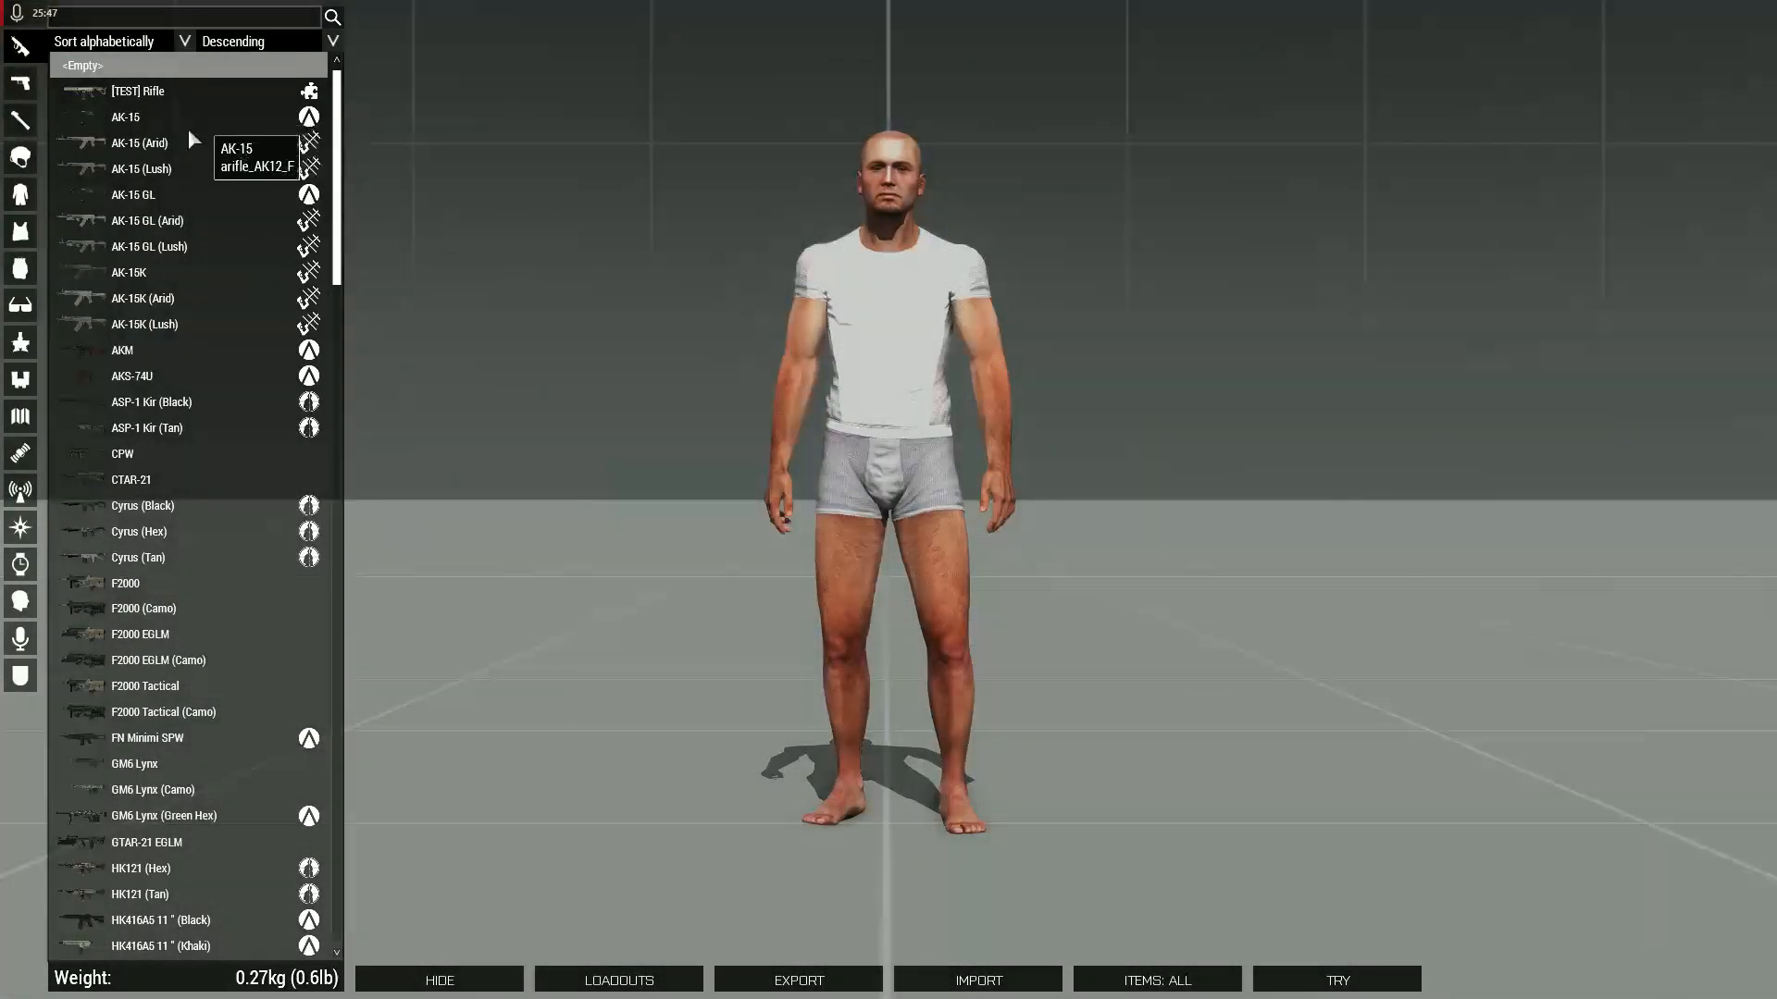
Step: Equip the [TEST] Rifle on the soldier, inspect it from the side and start the arsenal's try-out mode
click(131, 93)
drag(757, 222, 1313, 353)
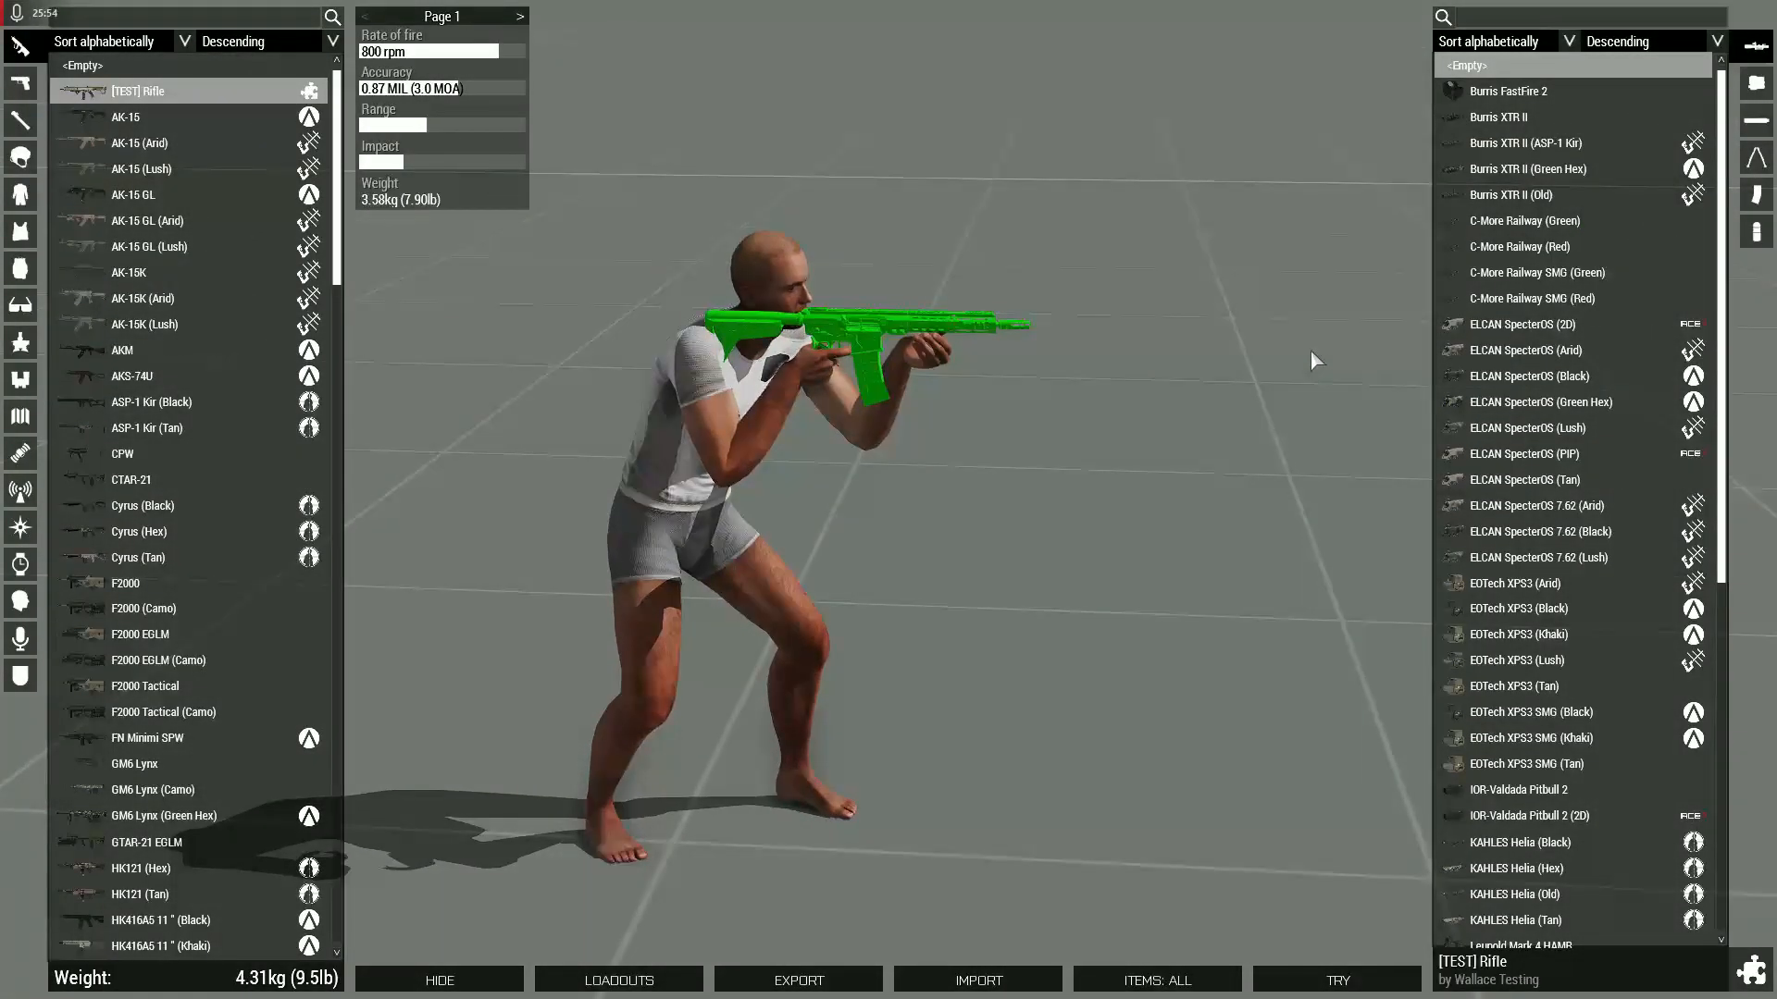
click(1338, 980)
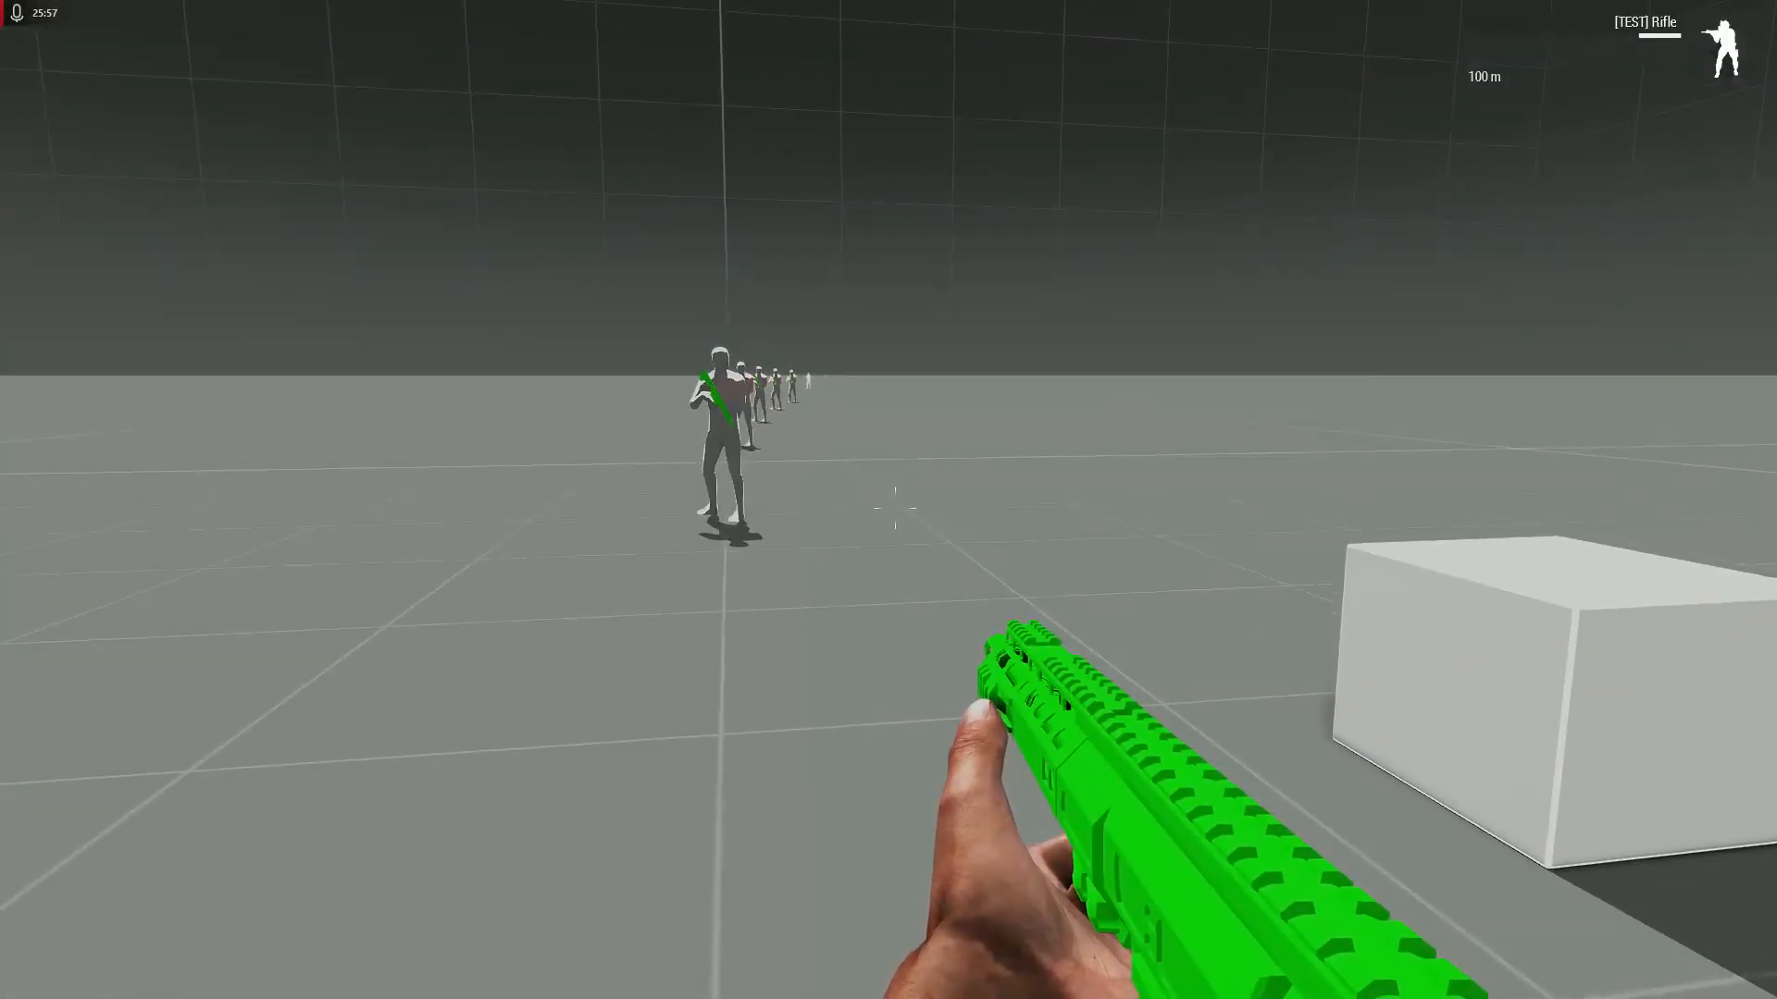
Step: Test-fire the [TEST] Rifle on the range in different fire modes, from both first-person and third-person view
click(892, 504)
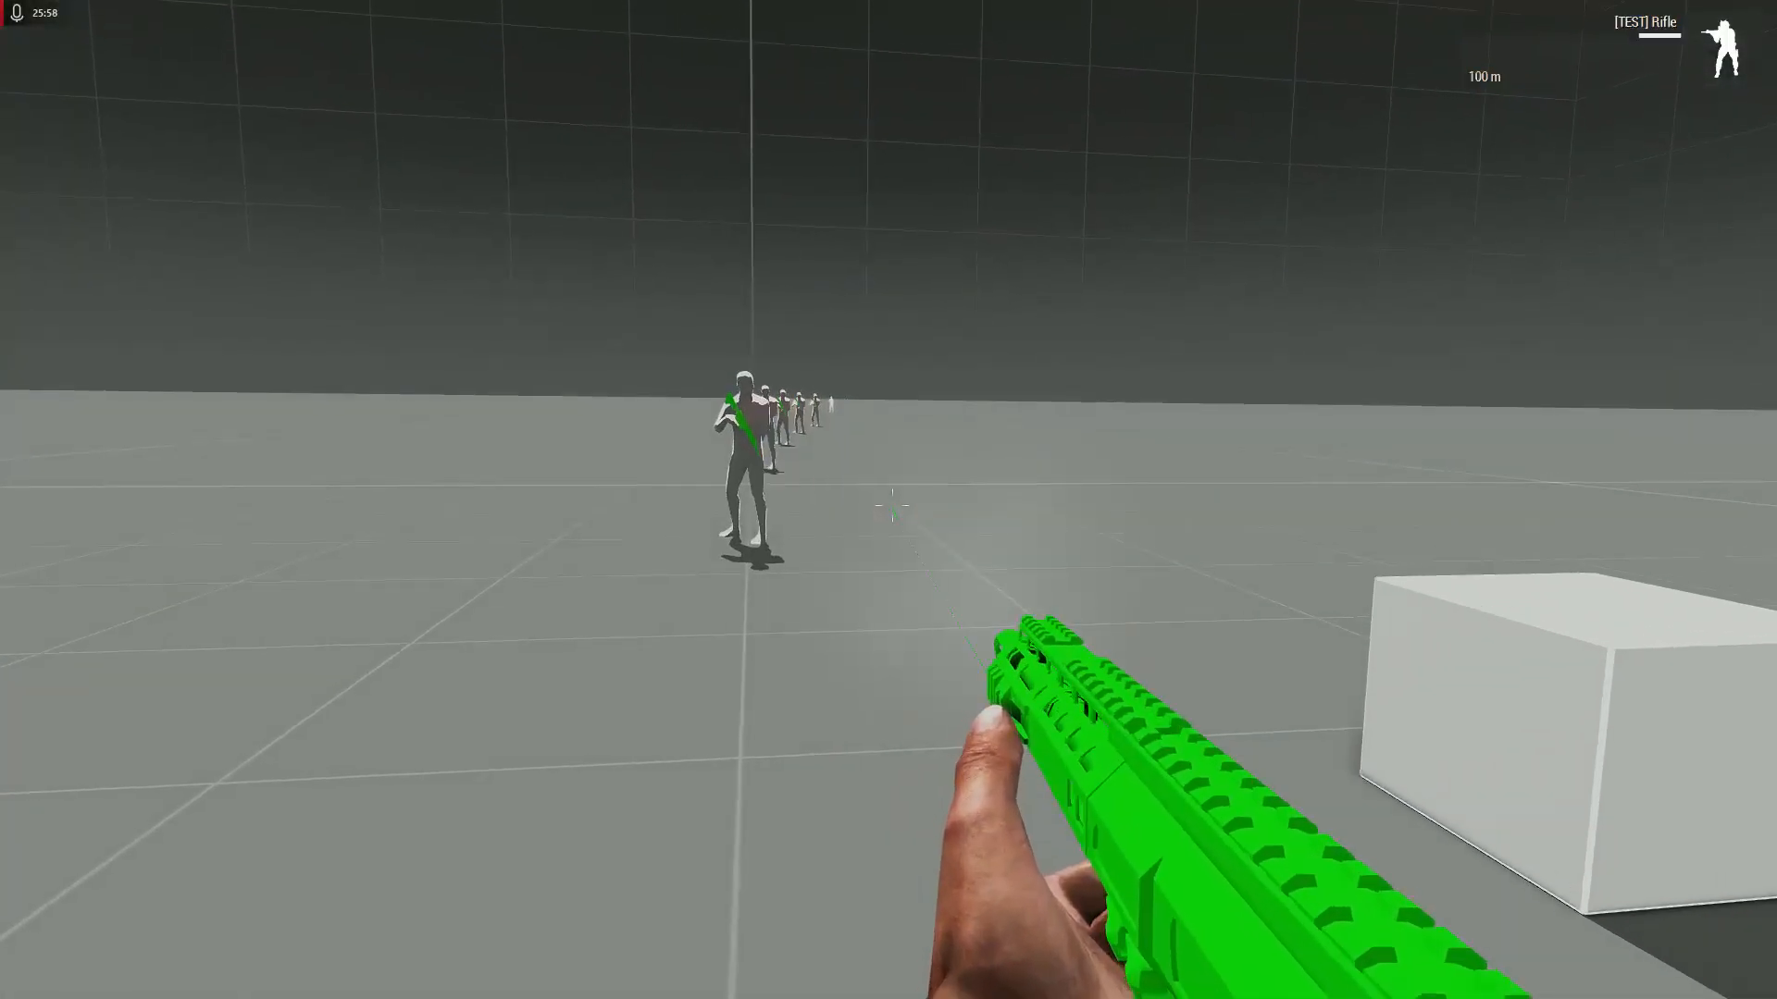
key(KP_Enter)
key(f)
click(892, 504)
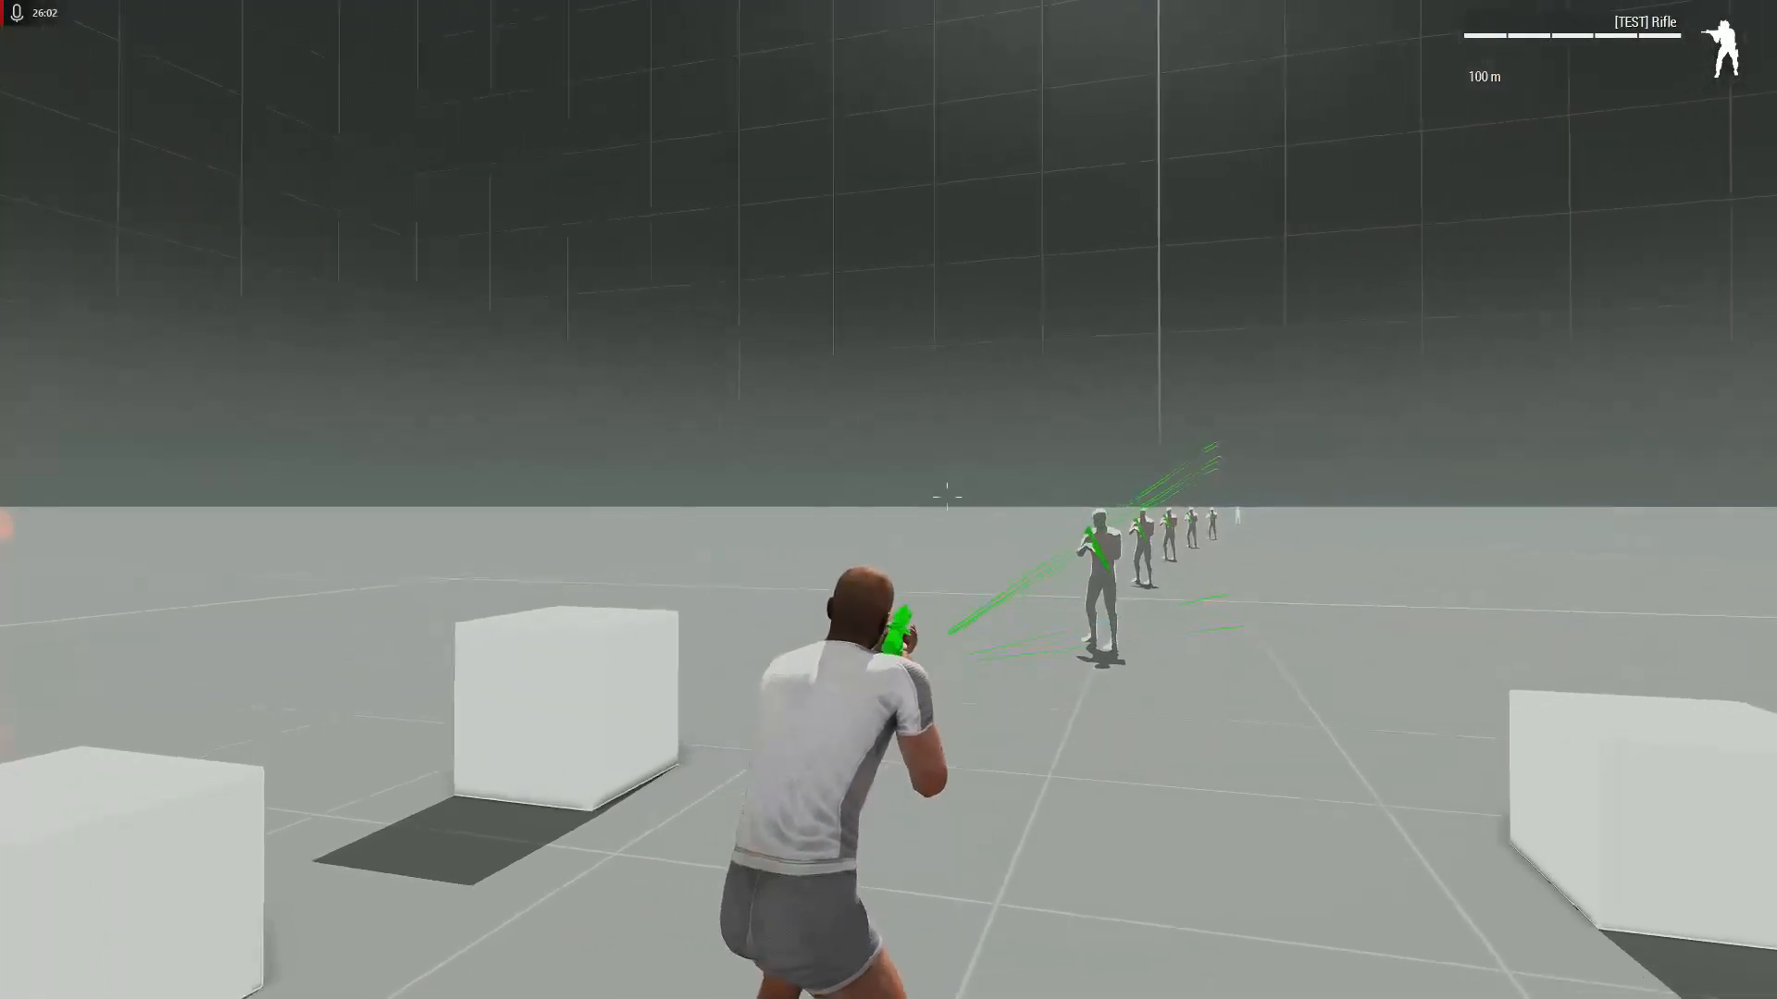
key(f)
click(889, 500)
key(KP_Enter)
click(889, 501)
key(KP_Enter)
click(888, 500)
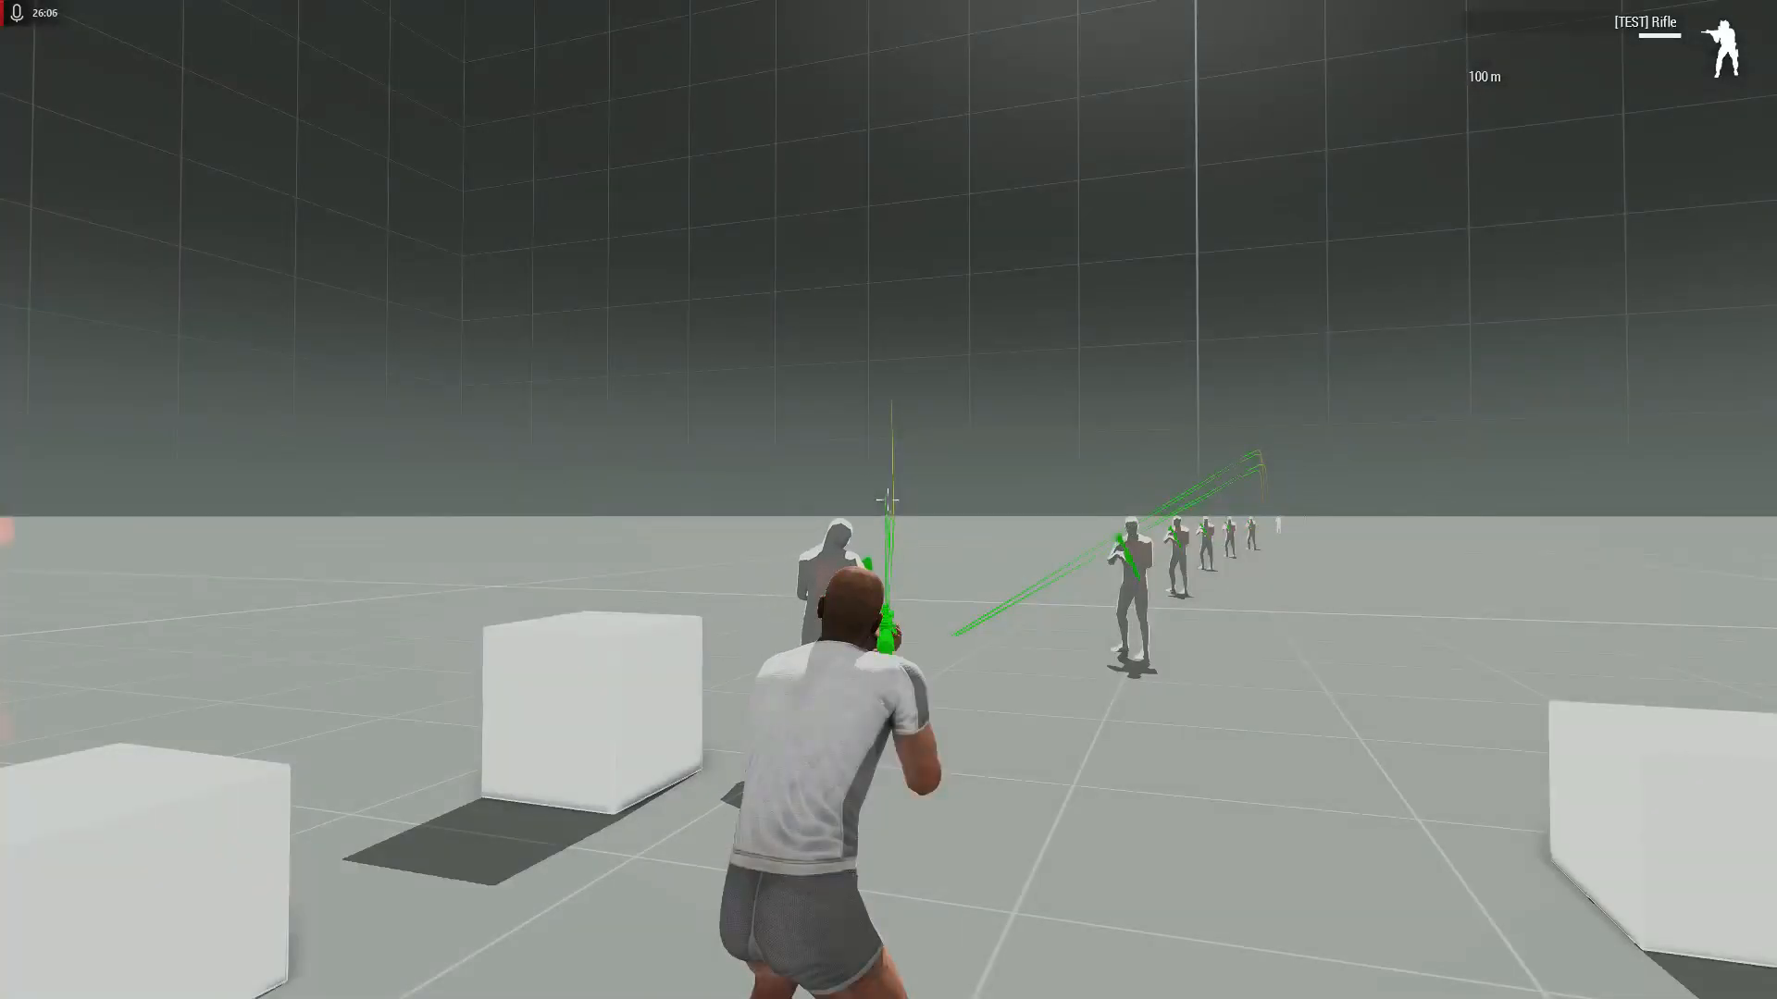
Step: Return to the ACE Arsenal and inspect the [TEST] Rifle with its fitted C-More Railway (Green) sight up close
key(Escape)
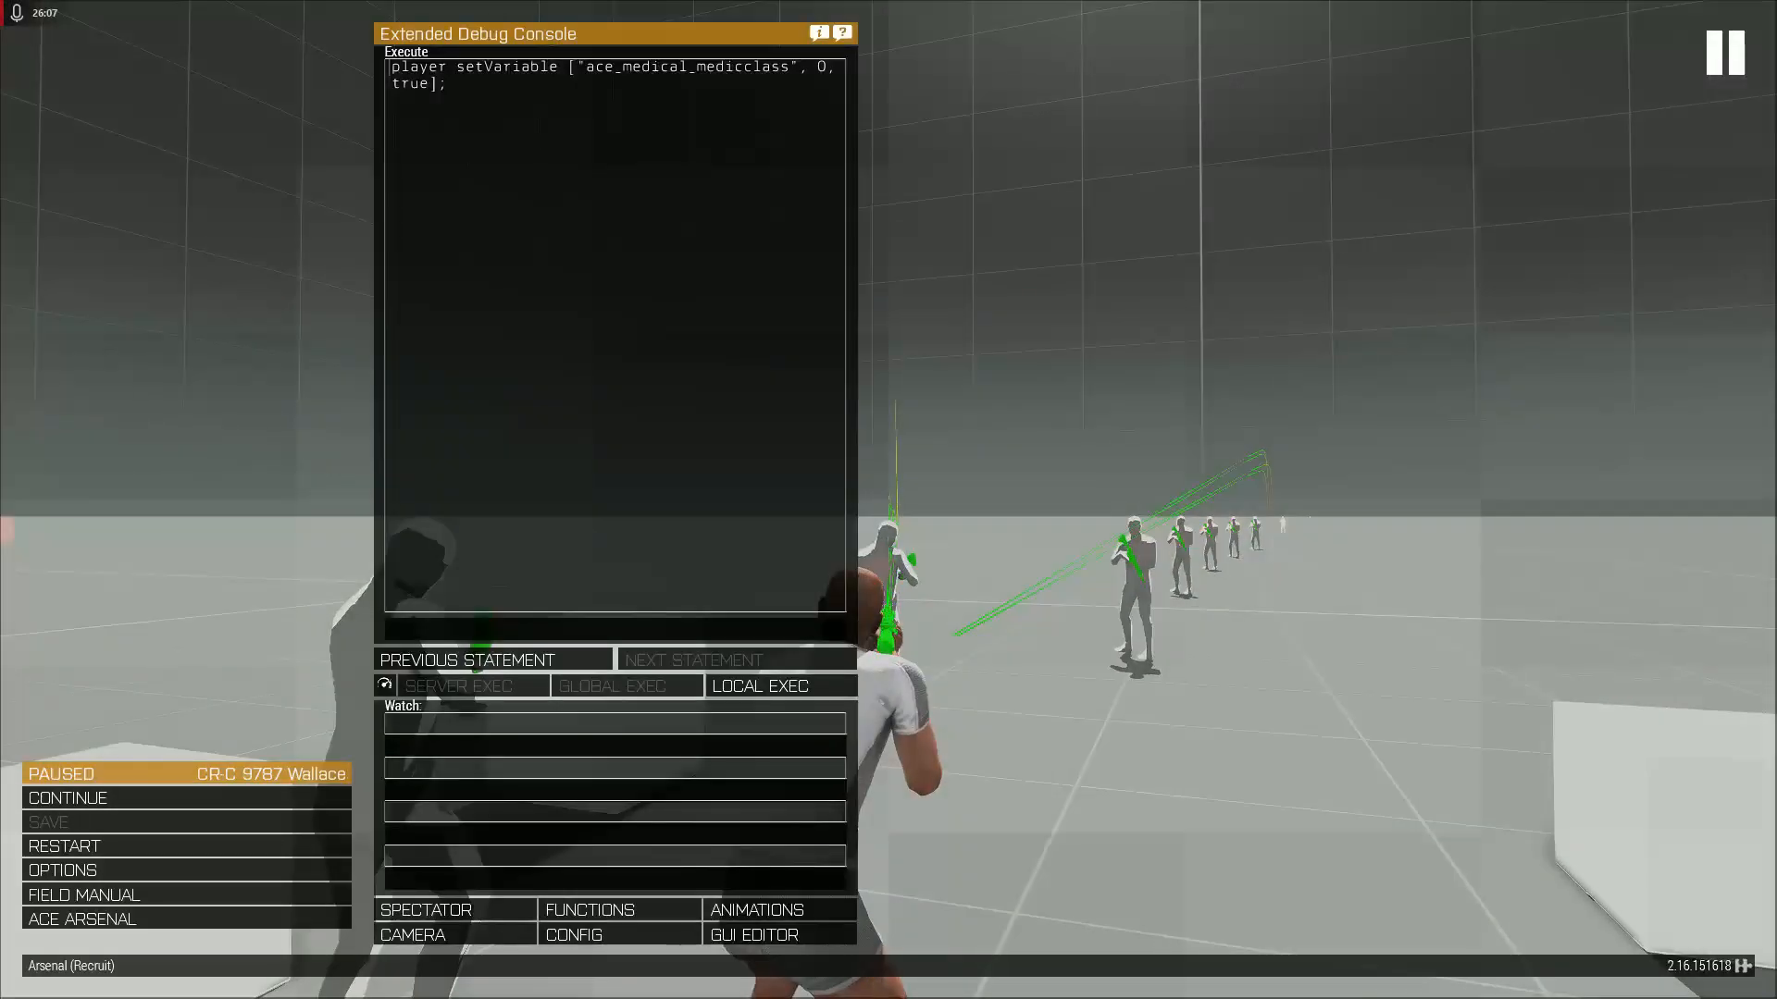
click(134, 930)
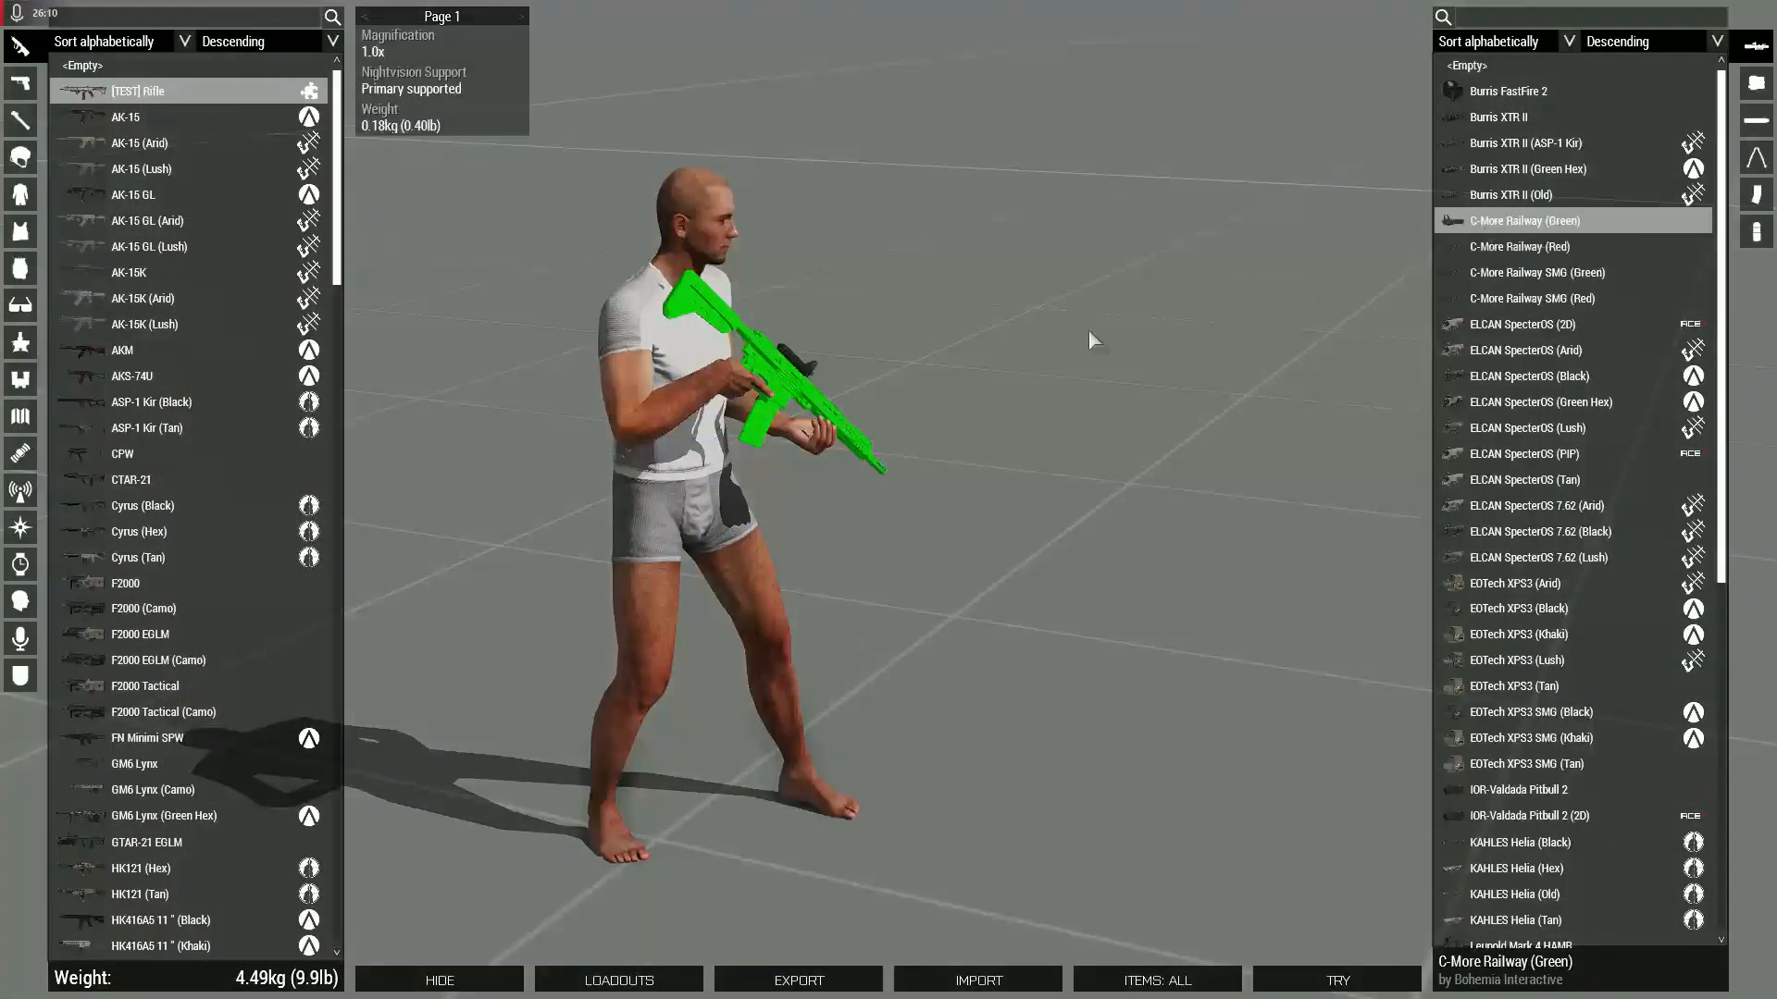
scroll(842, 365, up, 5)
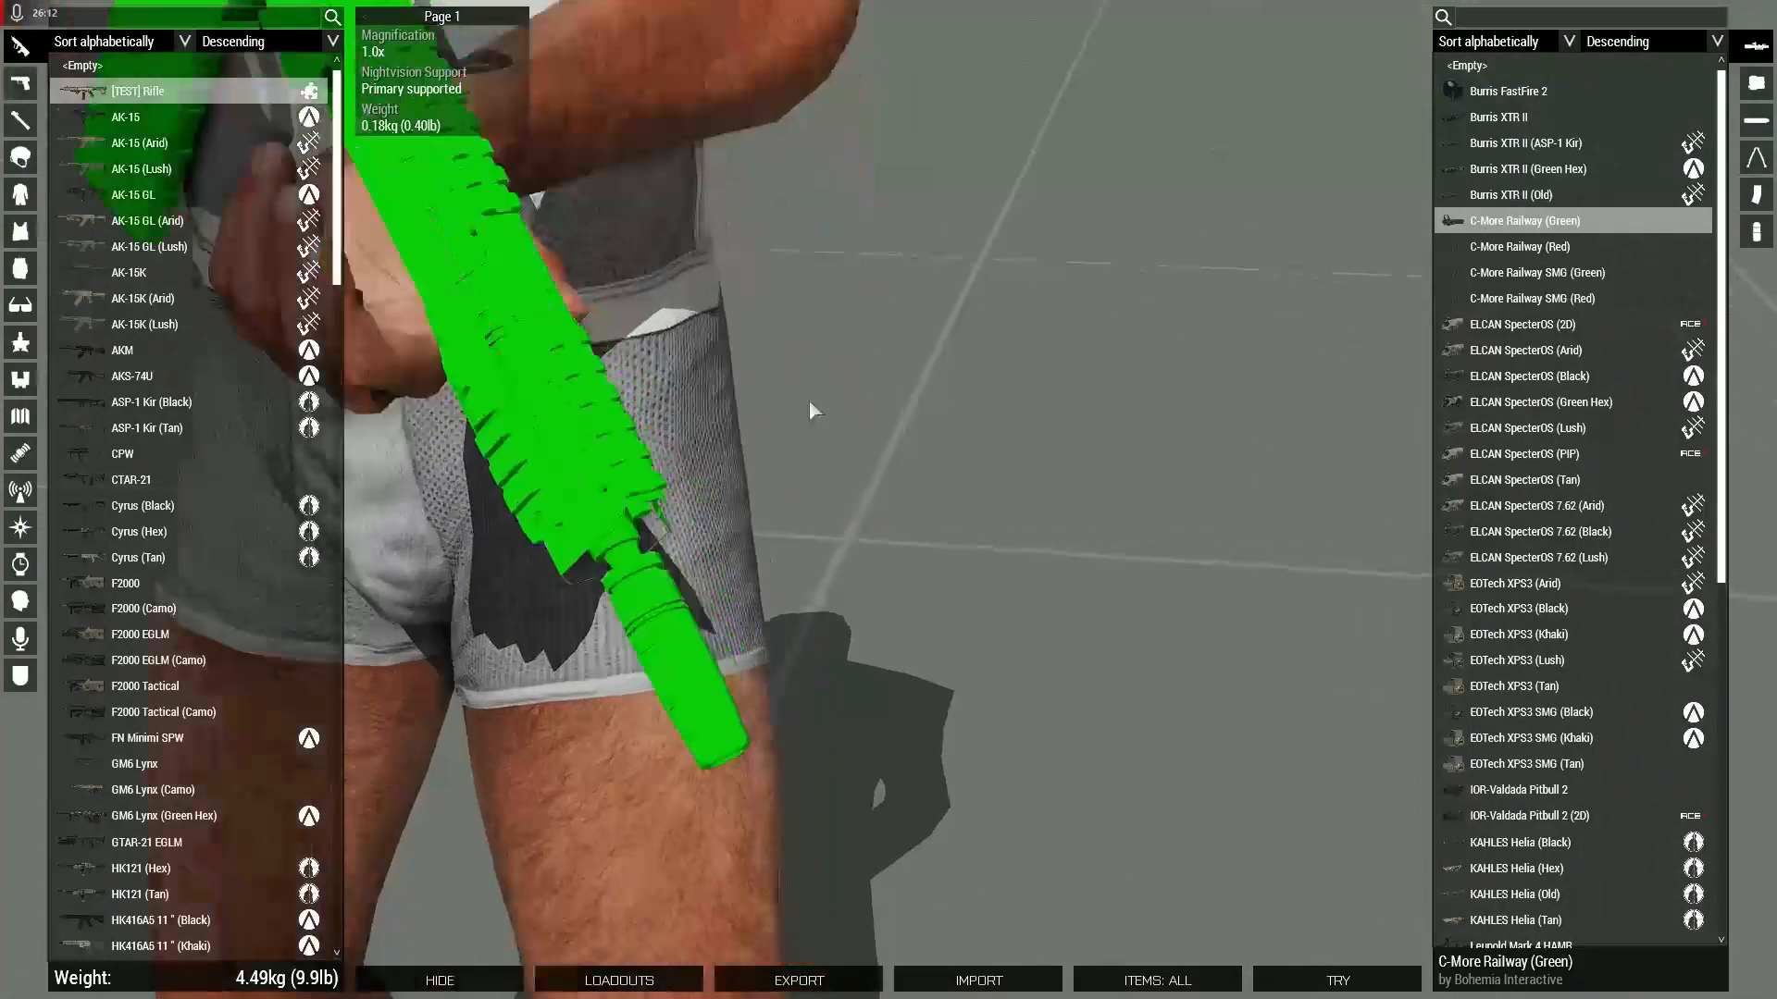
right_drag(809, 398, 1295, 593)
drag(1295, 592, 1143, 503)
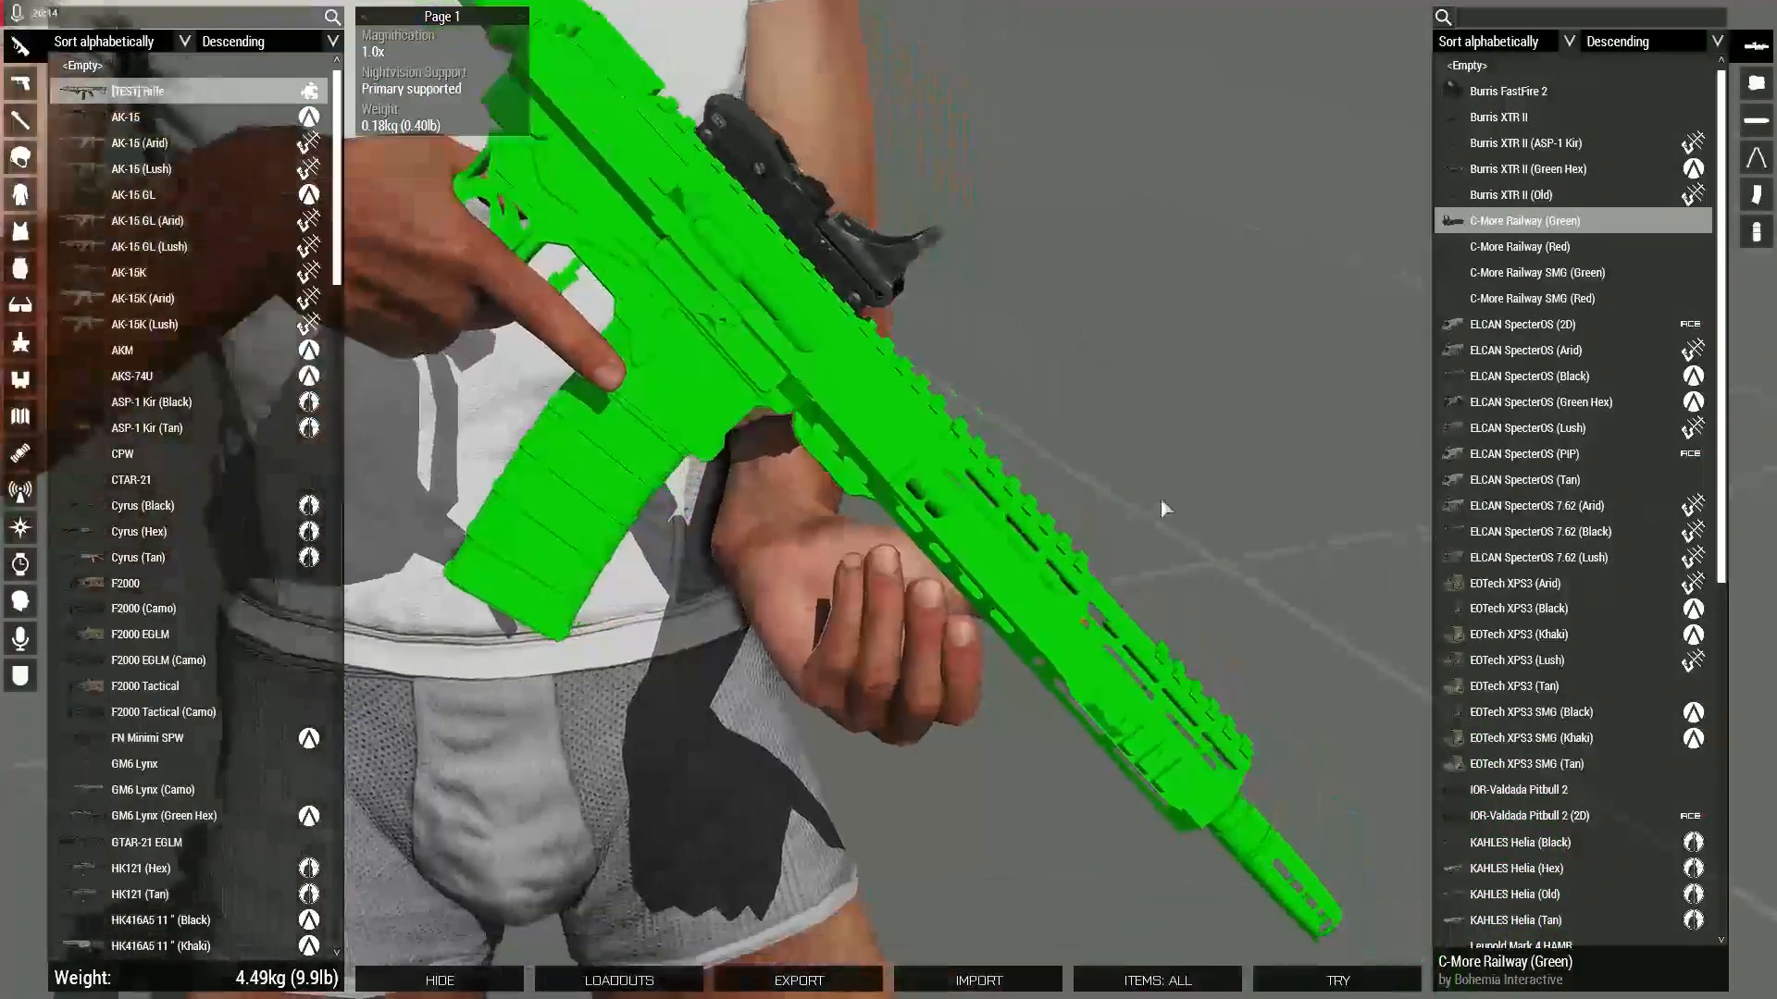
Step: Fit the C-More Railway SMG (Green) sight on the [TEST] Rifle and inspect how it sits on the top rail
click(1507, 298)
click(1507, 270)
right_drag(1075, 364, 1063, 265)
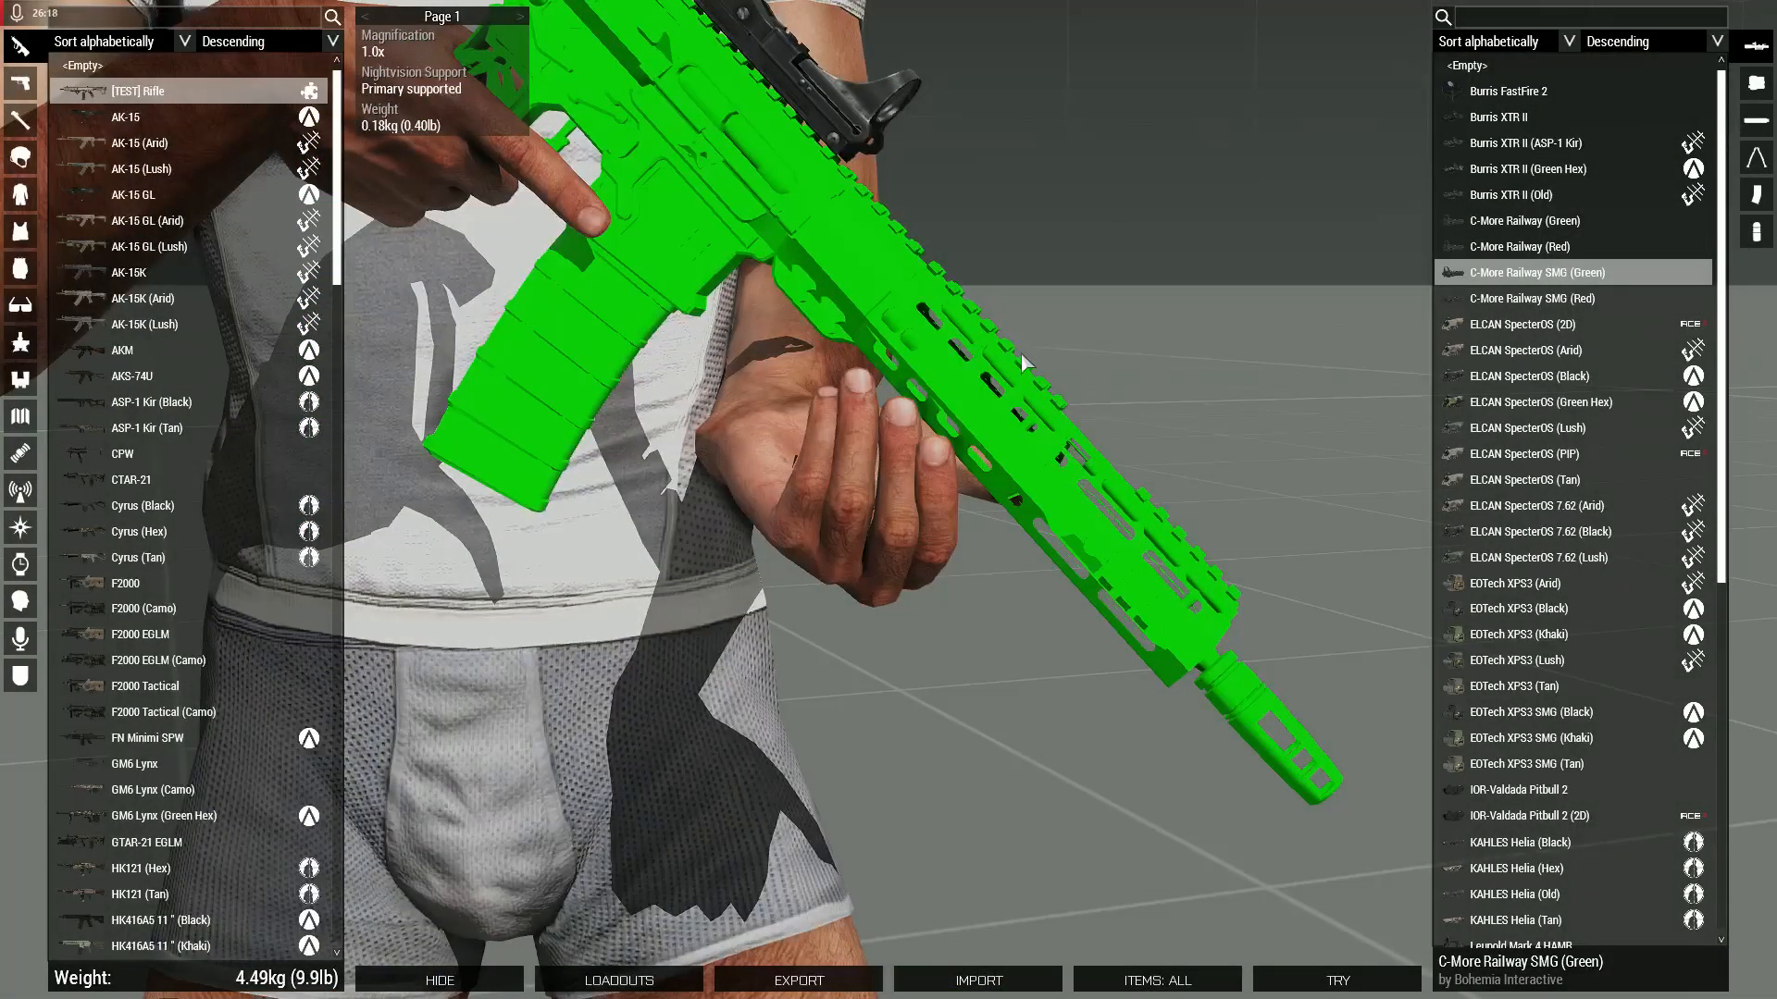
right_drag(915, 223, 904, 171)
scroll(900, 270, up, 3)
right_drag(899, 269, 937, 259)
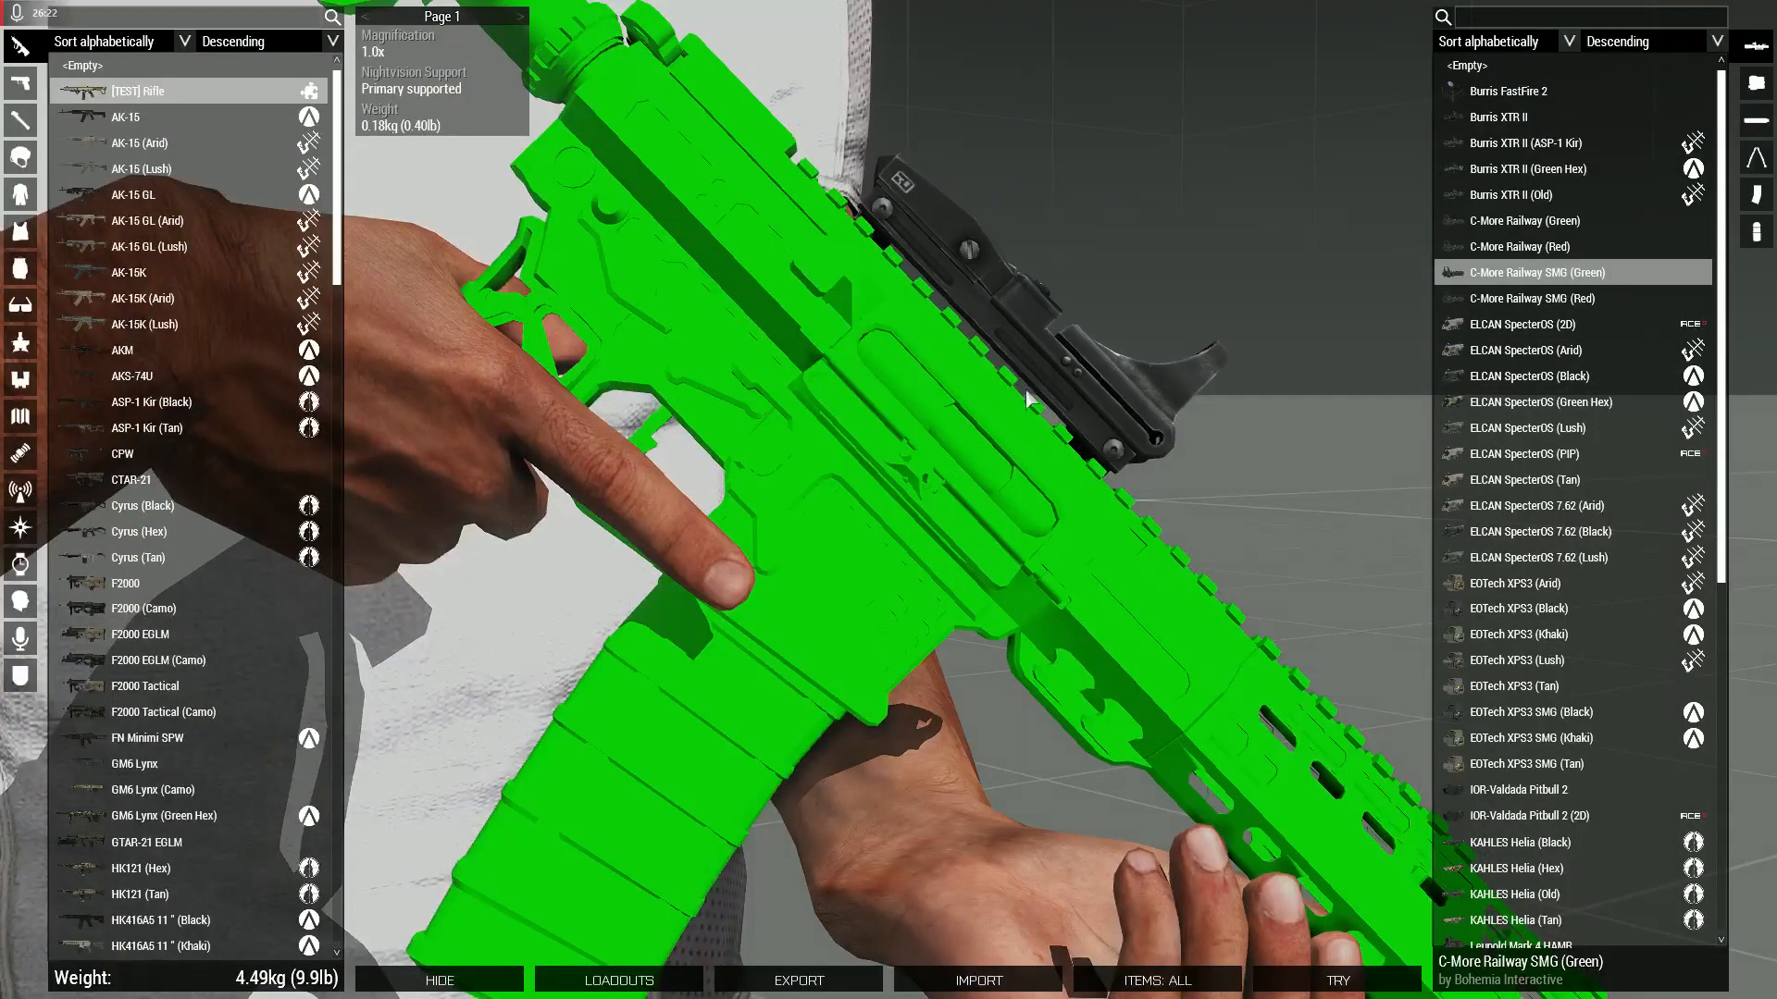
Step: Try the EOTech XPS3 (Black) and TWS optics on the [TEST] Rifle
click(1472, 608)
scroll(1527, 556, down, 8)
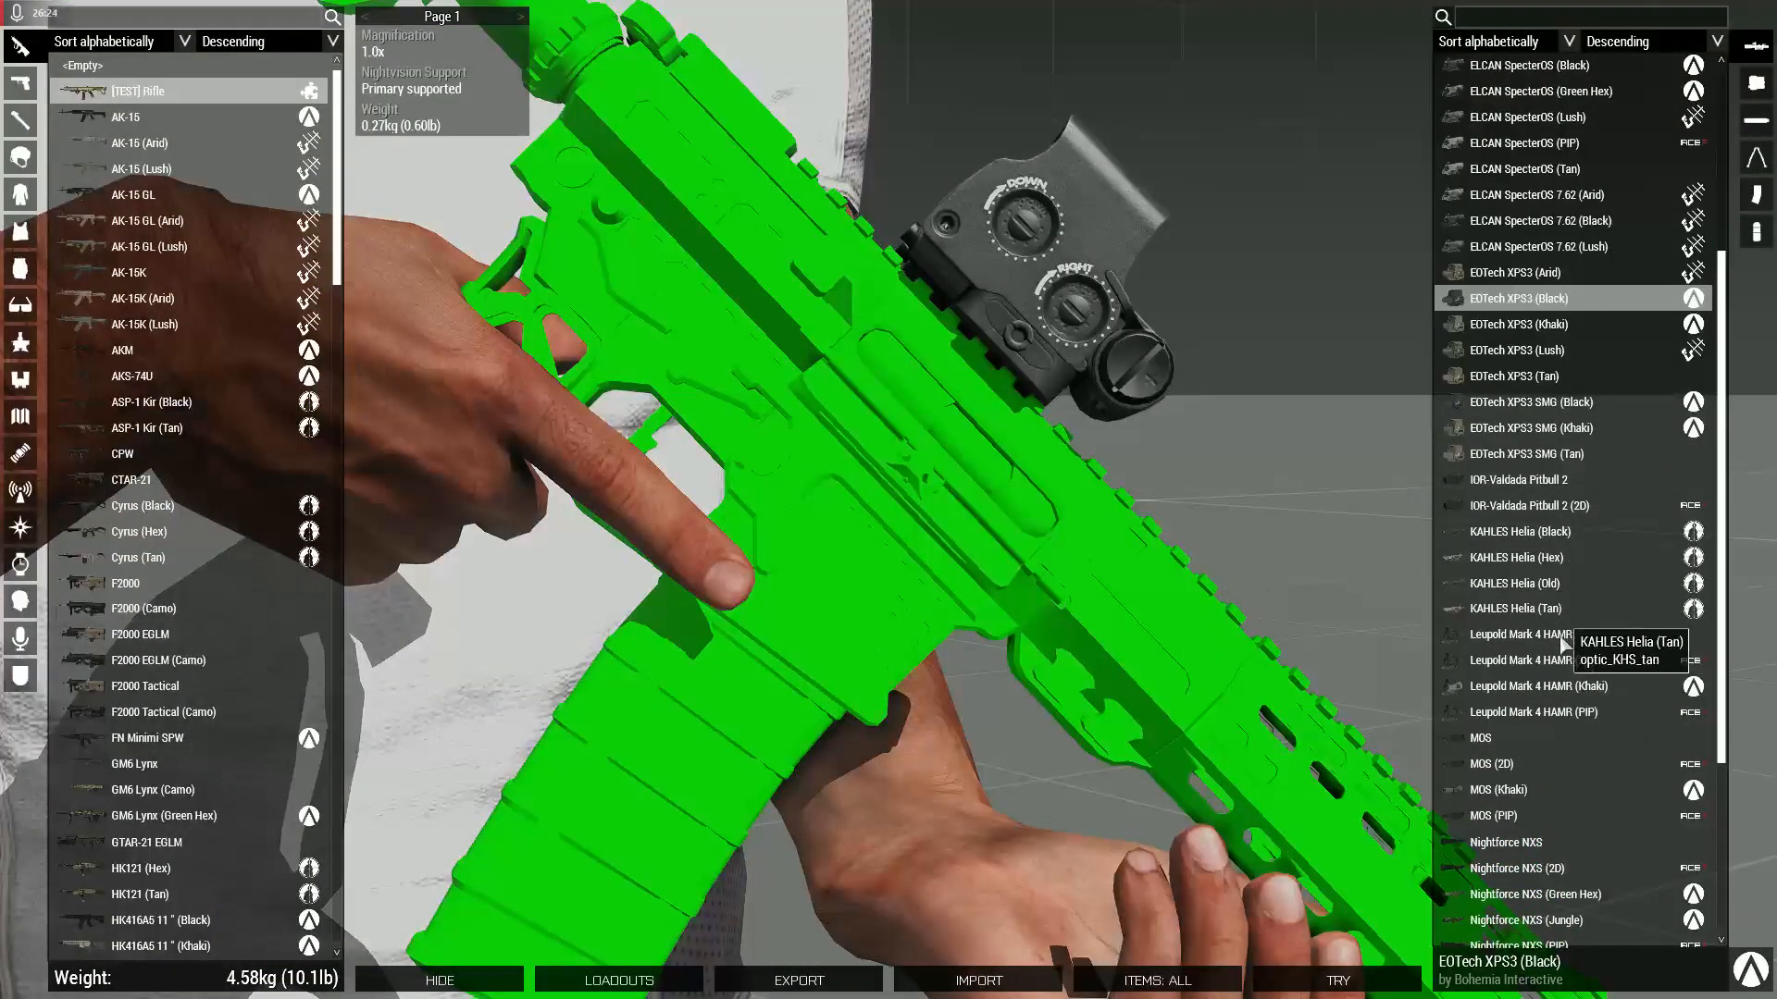
click(1535, 762)
scroll(1531, 602, down, 1)
click(1536, 816)
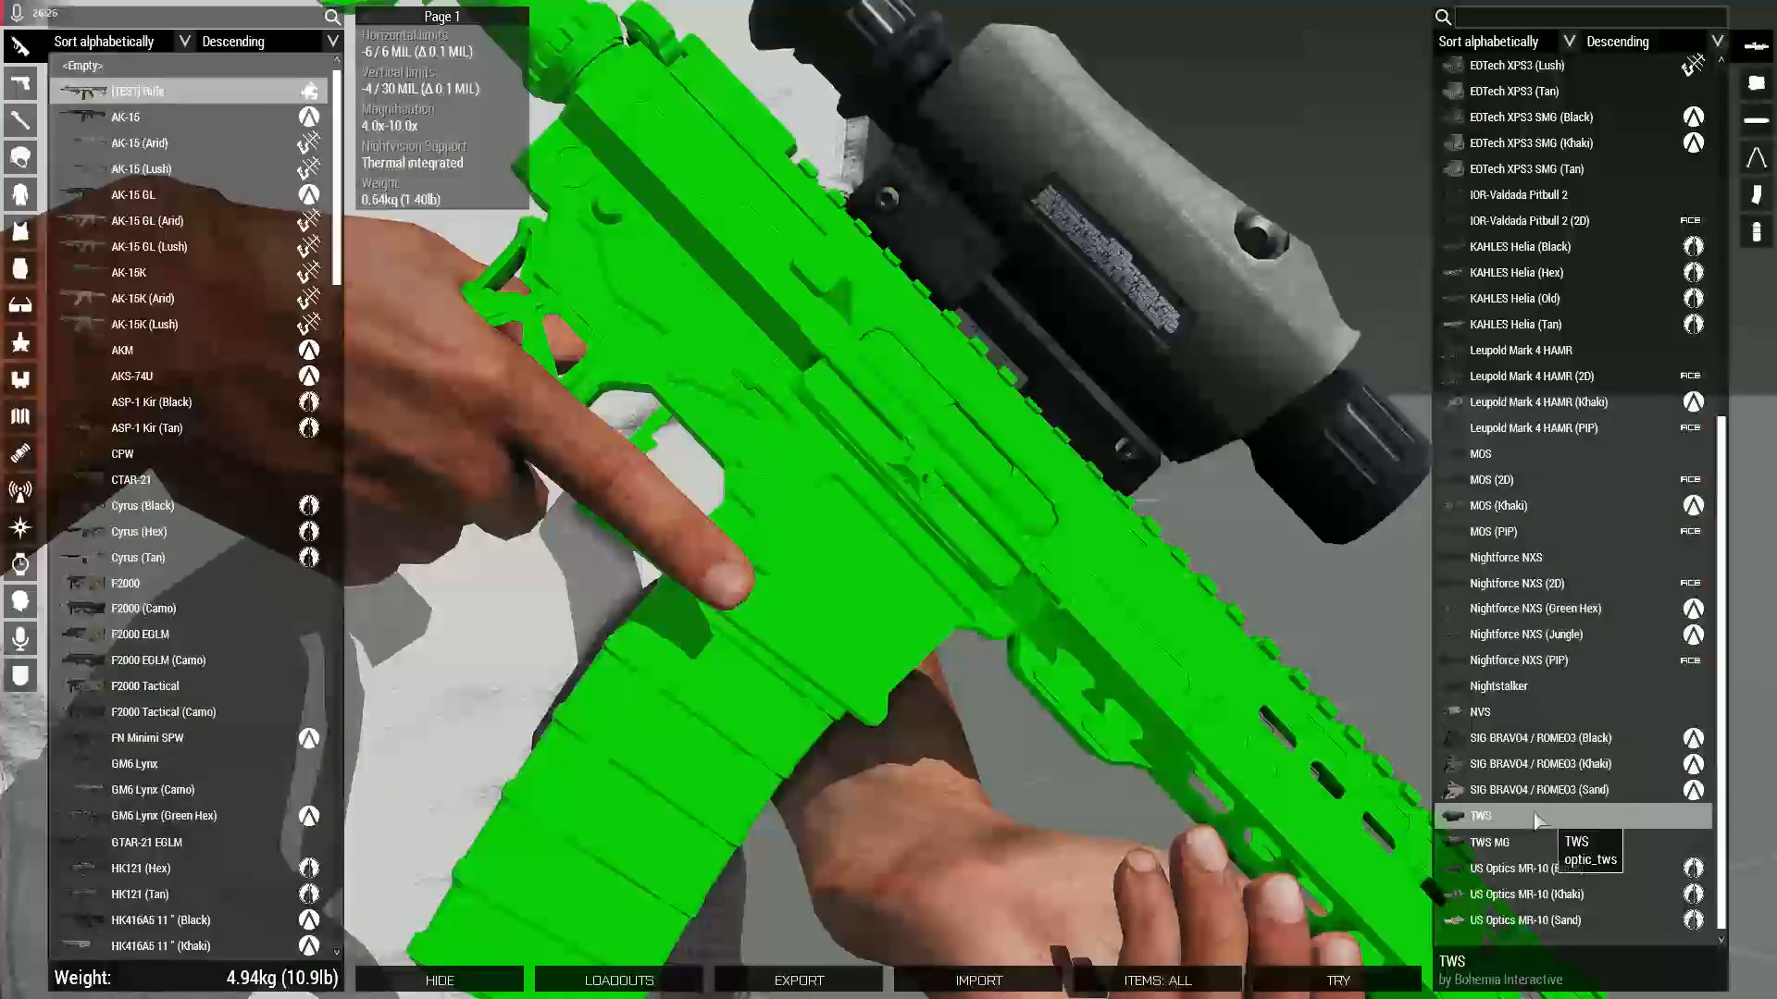
Step: Fit the US Optics MR-10 (Black) scope and inspect its alignment on the rifle's rail
click(1510, 873)
scroll(1068, 513, down, 2)
mouse_move(1068, 513)
mouse_down()
mouse_move(1096, 529)
mouse_move(1039, 504)
mouse_up()
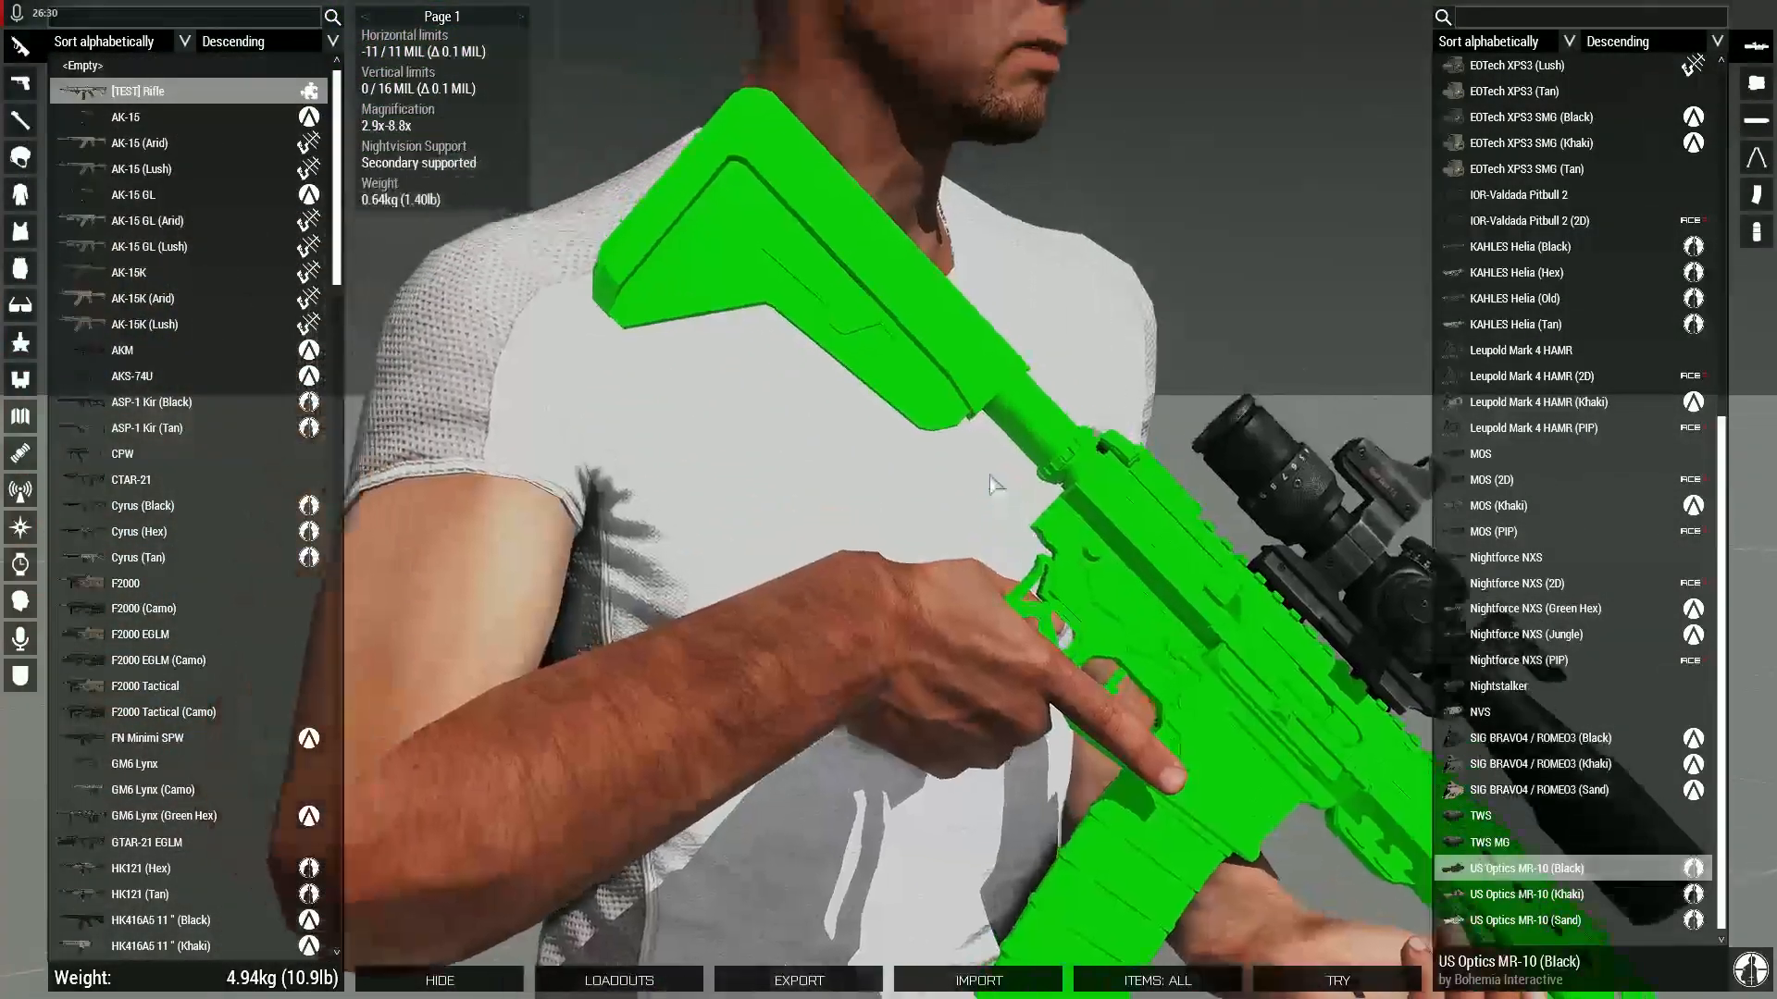
right_drag(1039, 502, 863, 407)
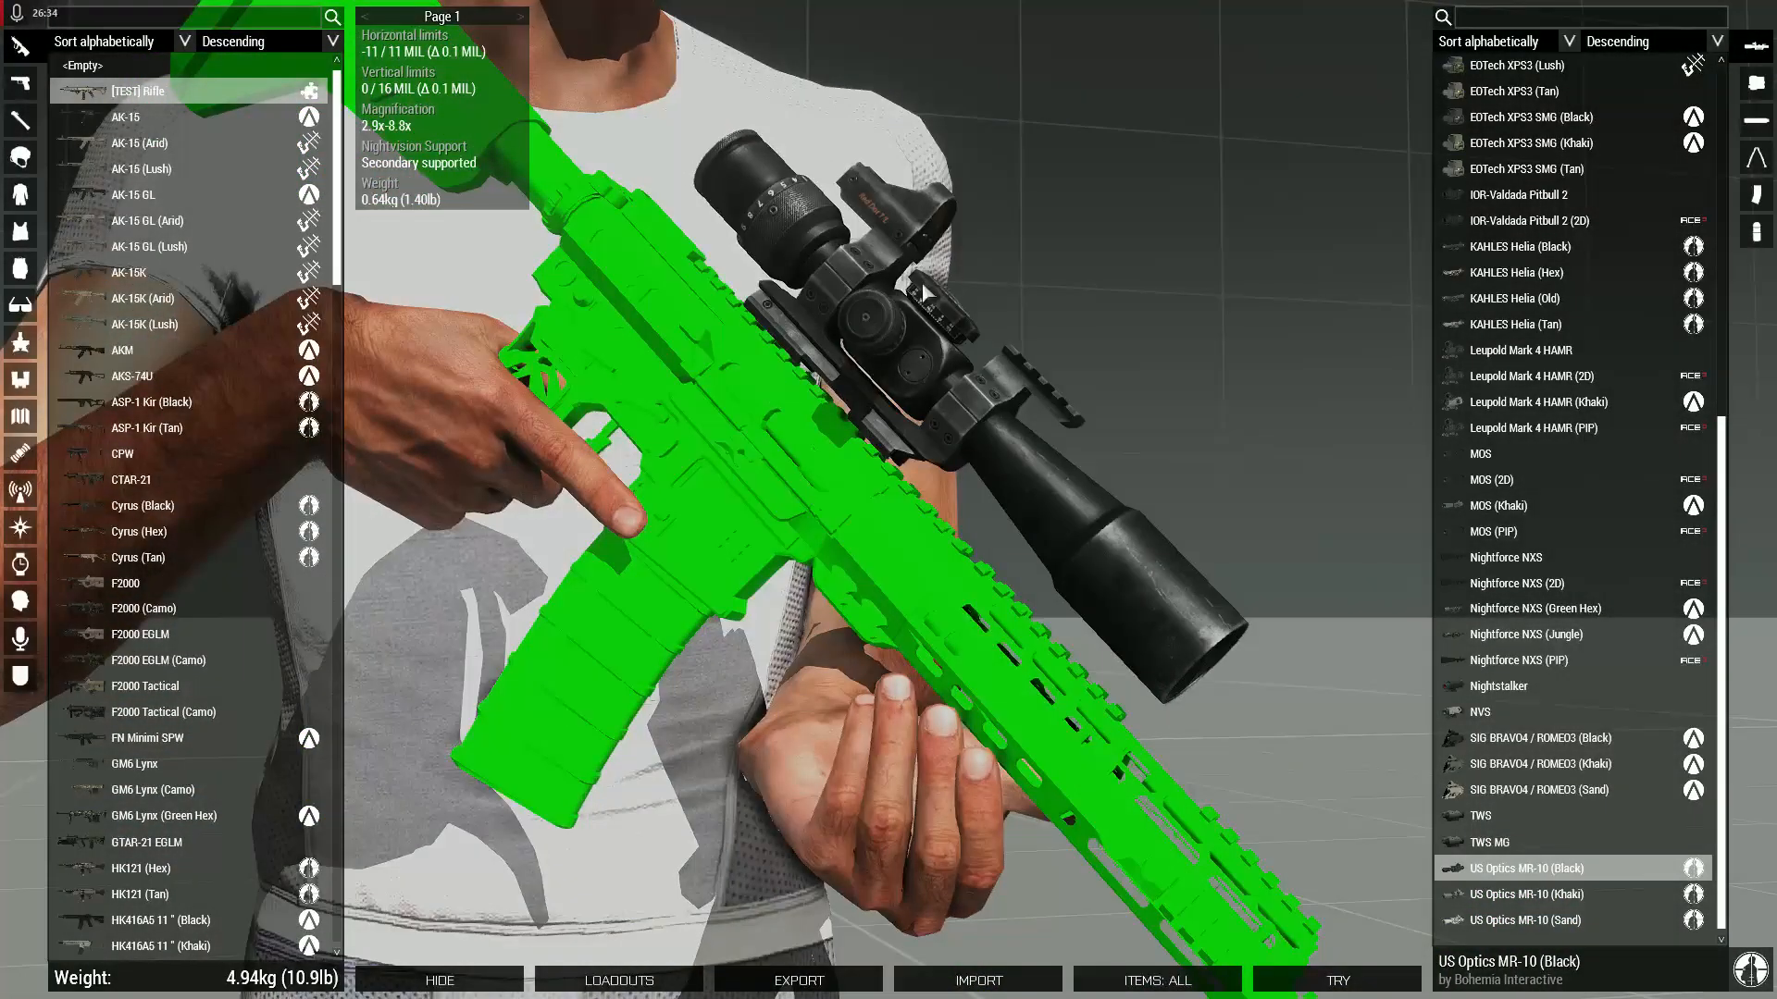
right_drag(1186, 282, 1250, 352)
Step: Try the C-More Railway SMG (Red) sight and strip the optic from the [TEST] Rifle
scroll(1564, 444, up, 8)
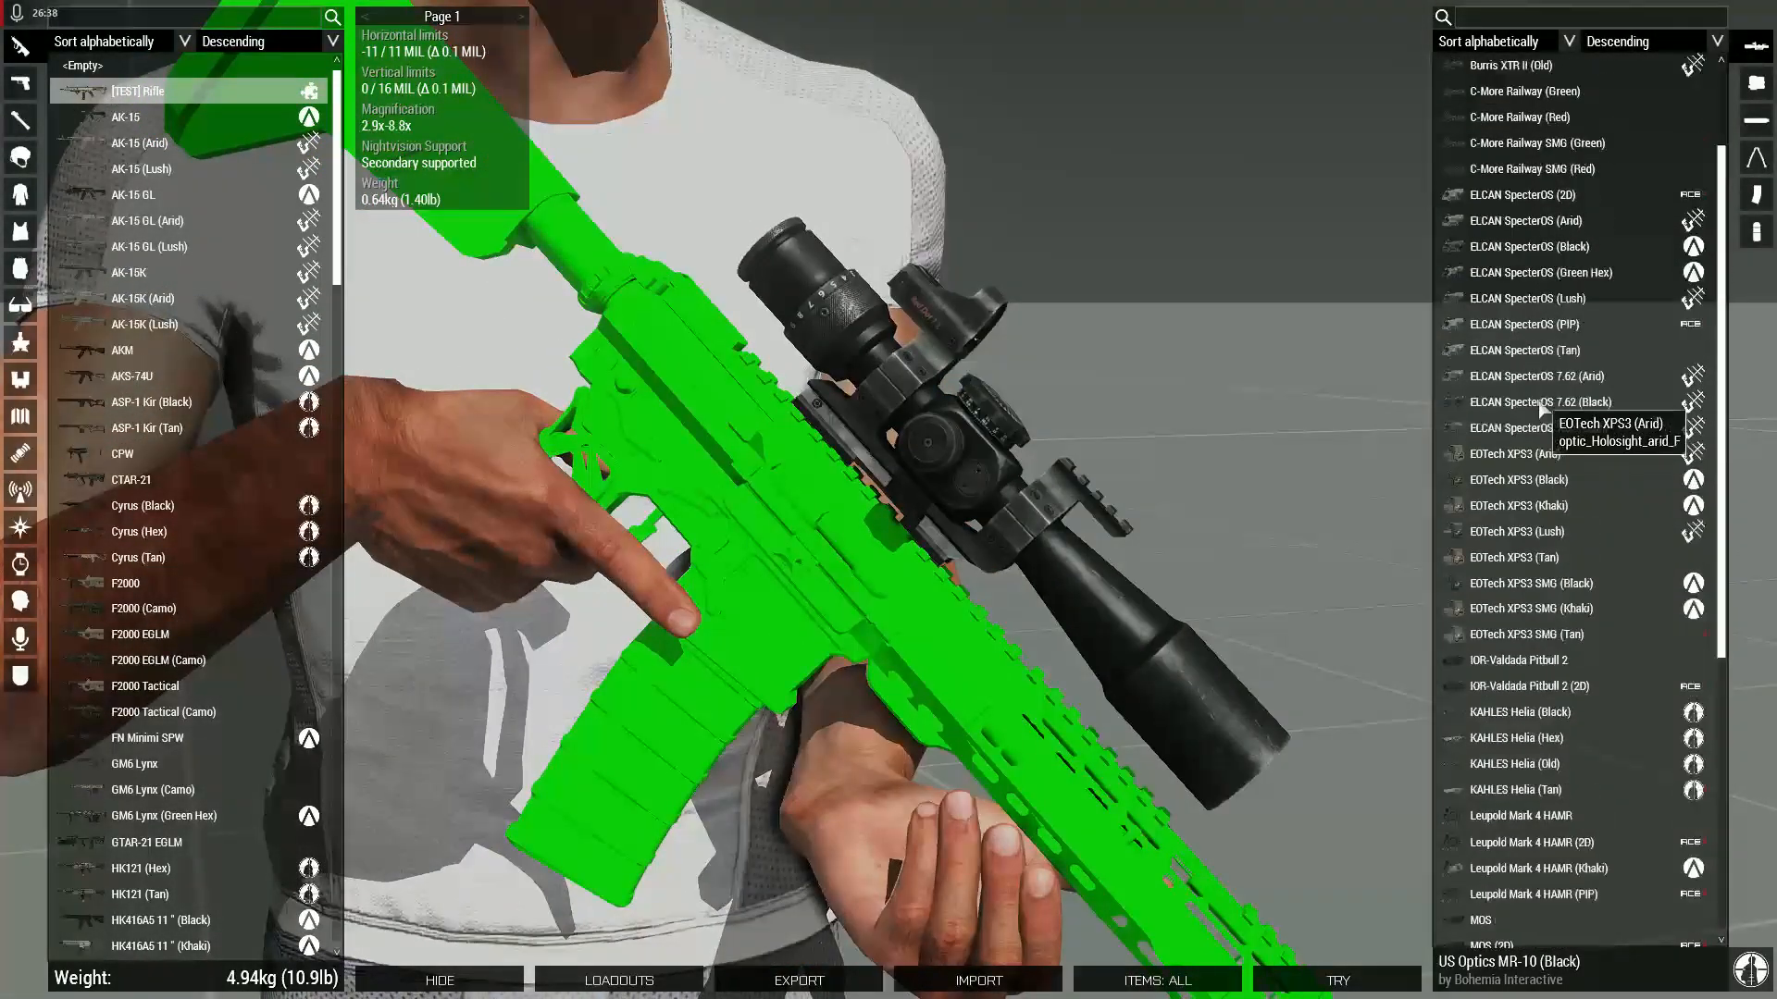
click(1489, 343)
click(1491, 302)
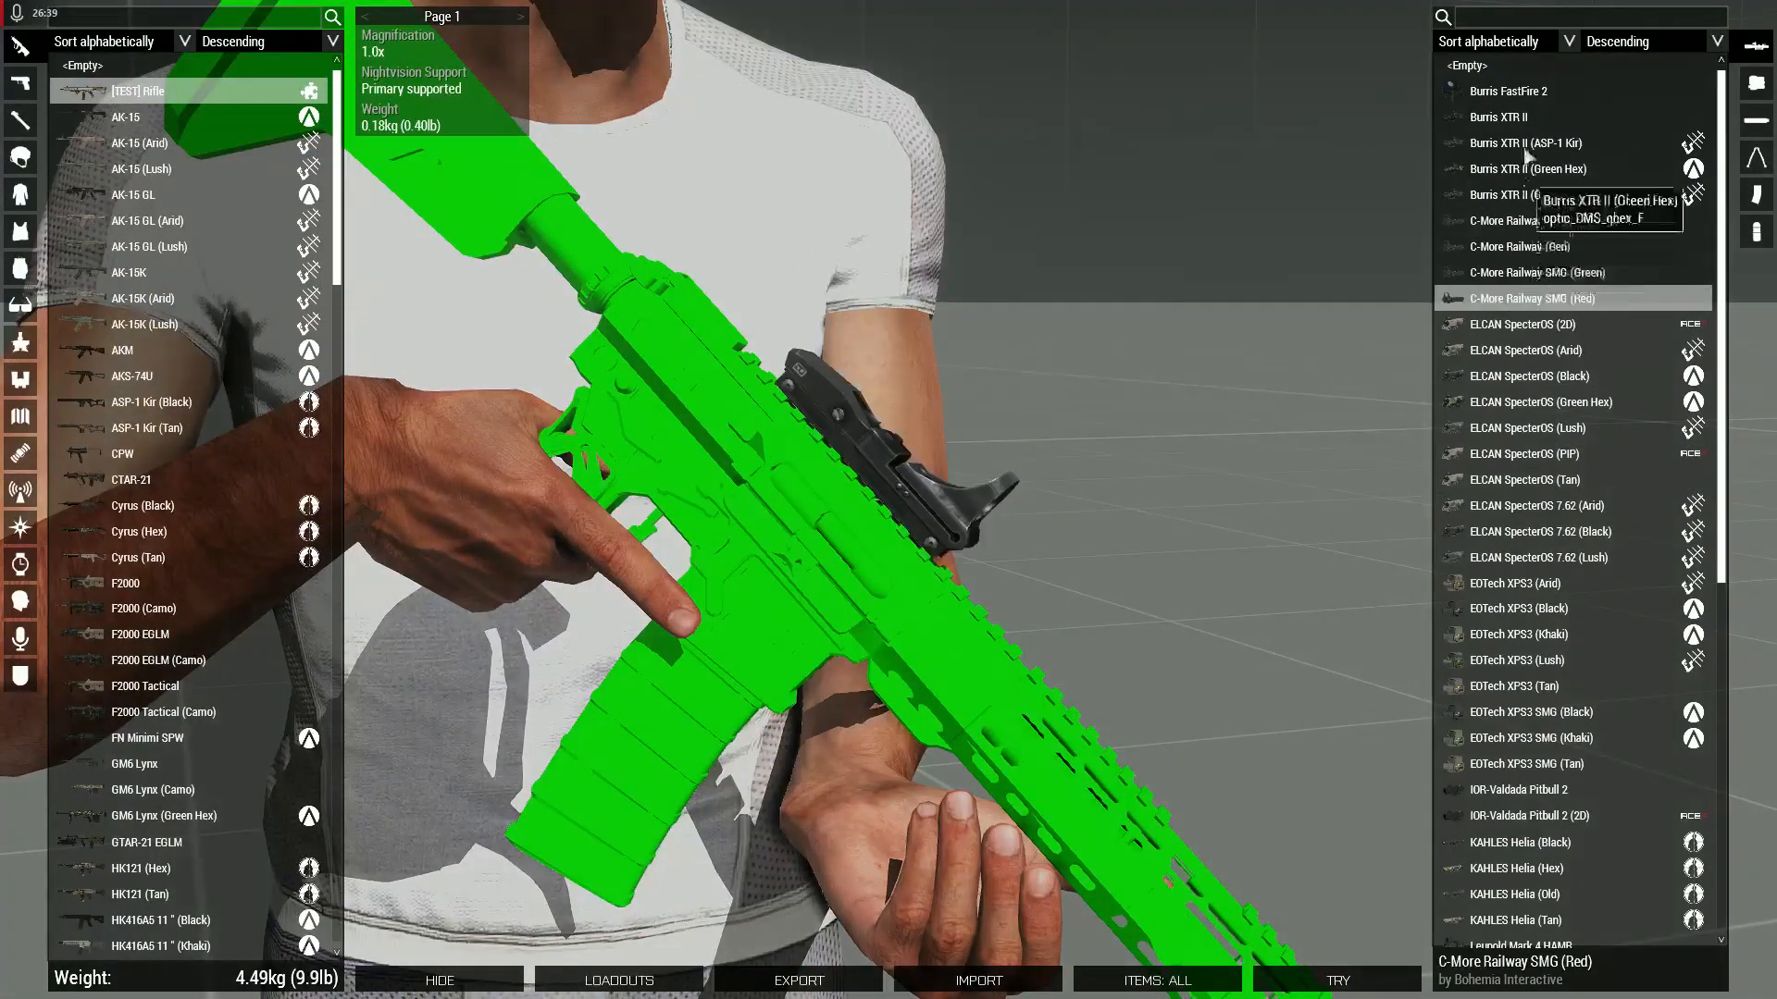
click(1491, 69)
scroll(746, 512, down, 5)
right_drag(905, 499, 907, 540)
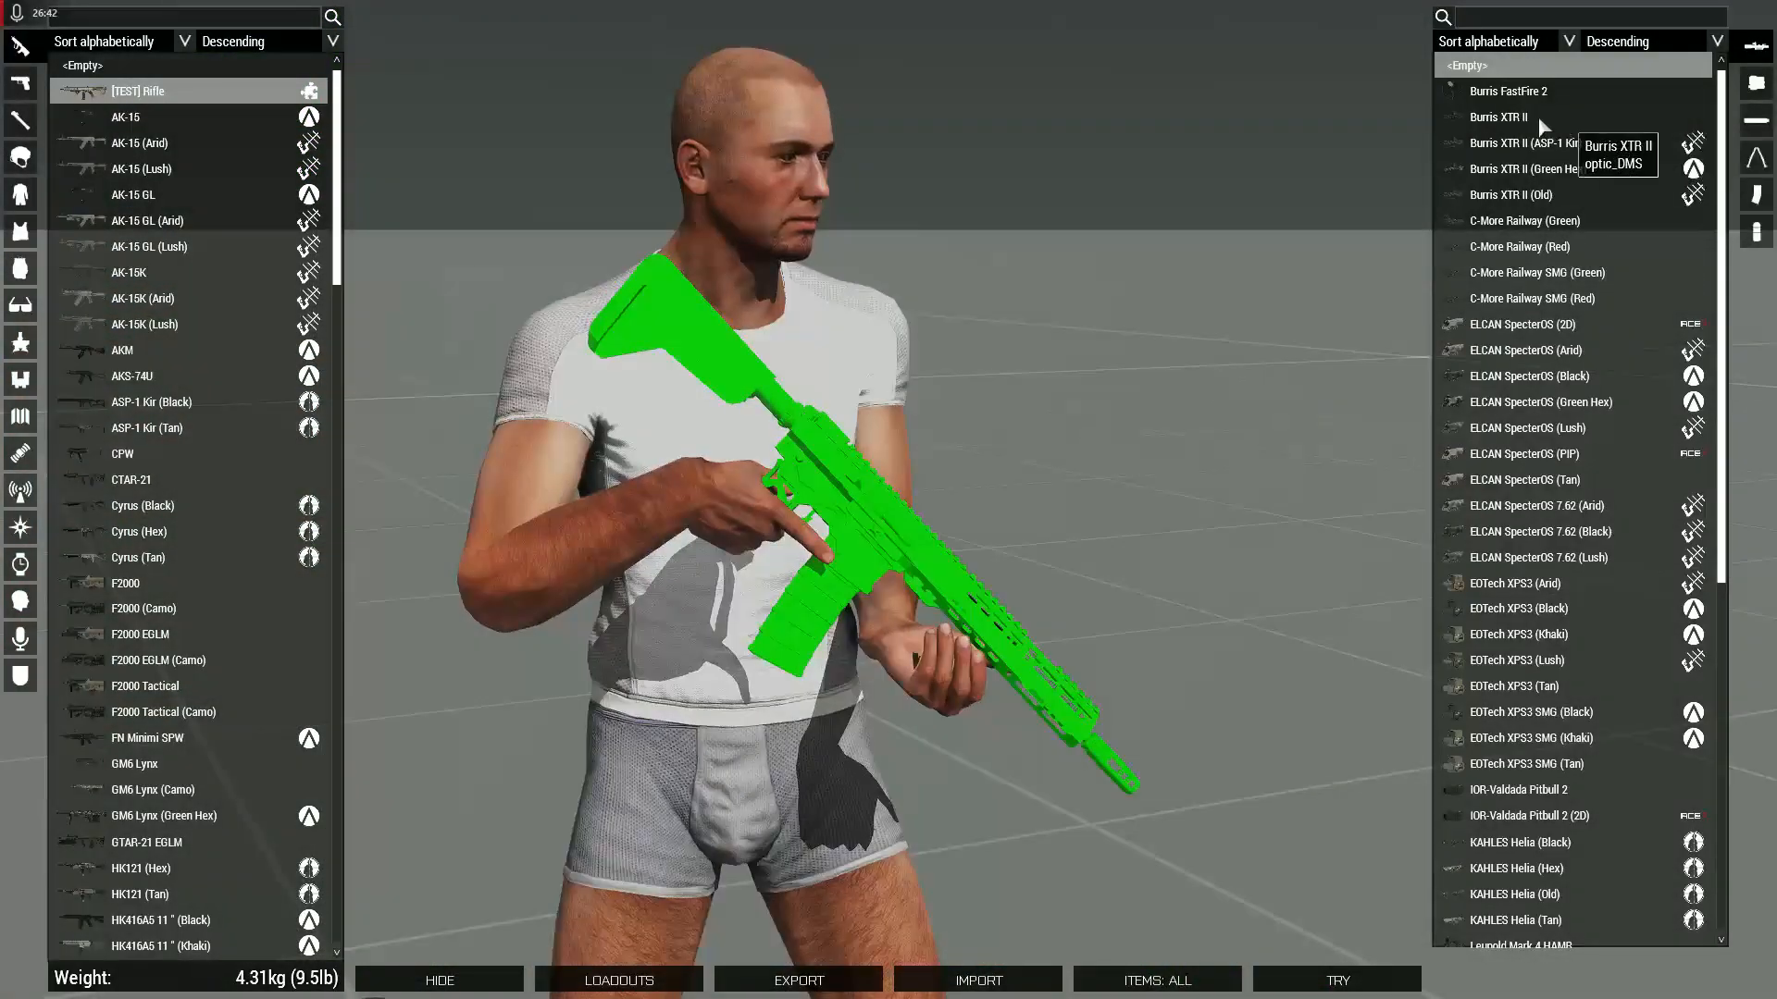
Step: Fit the Burris FastFire 2 sight on the [TEST] Rifle and test-fire it through the sight on the range
click(1508, 93)
click(1338, 980)
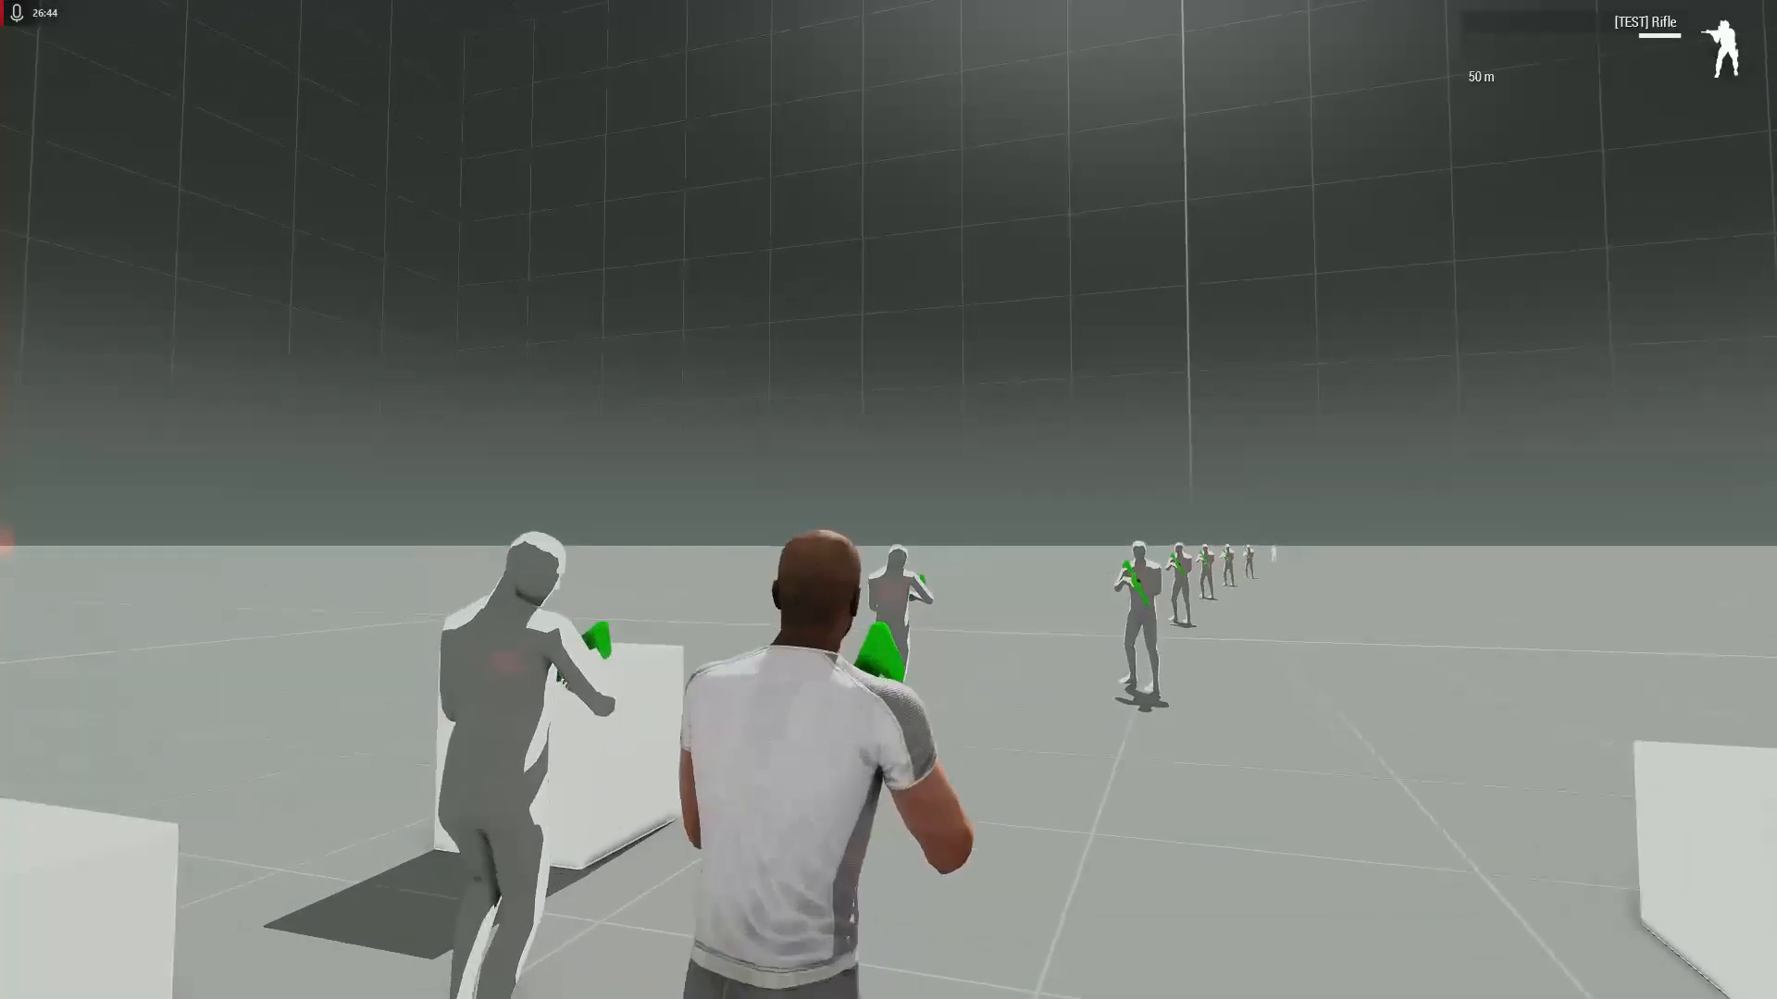
right_click(889, 500)
click(889, 500)
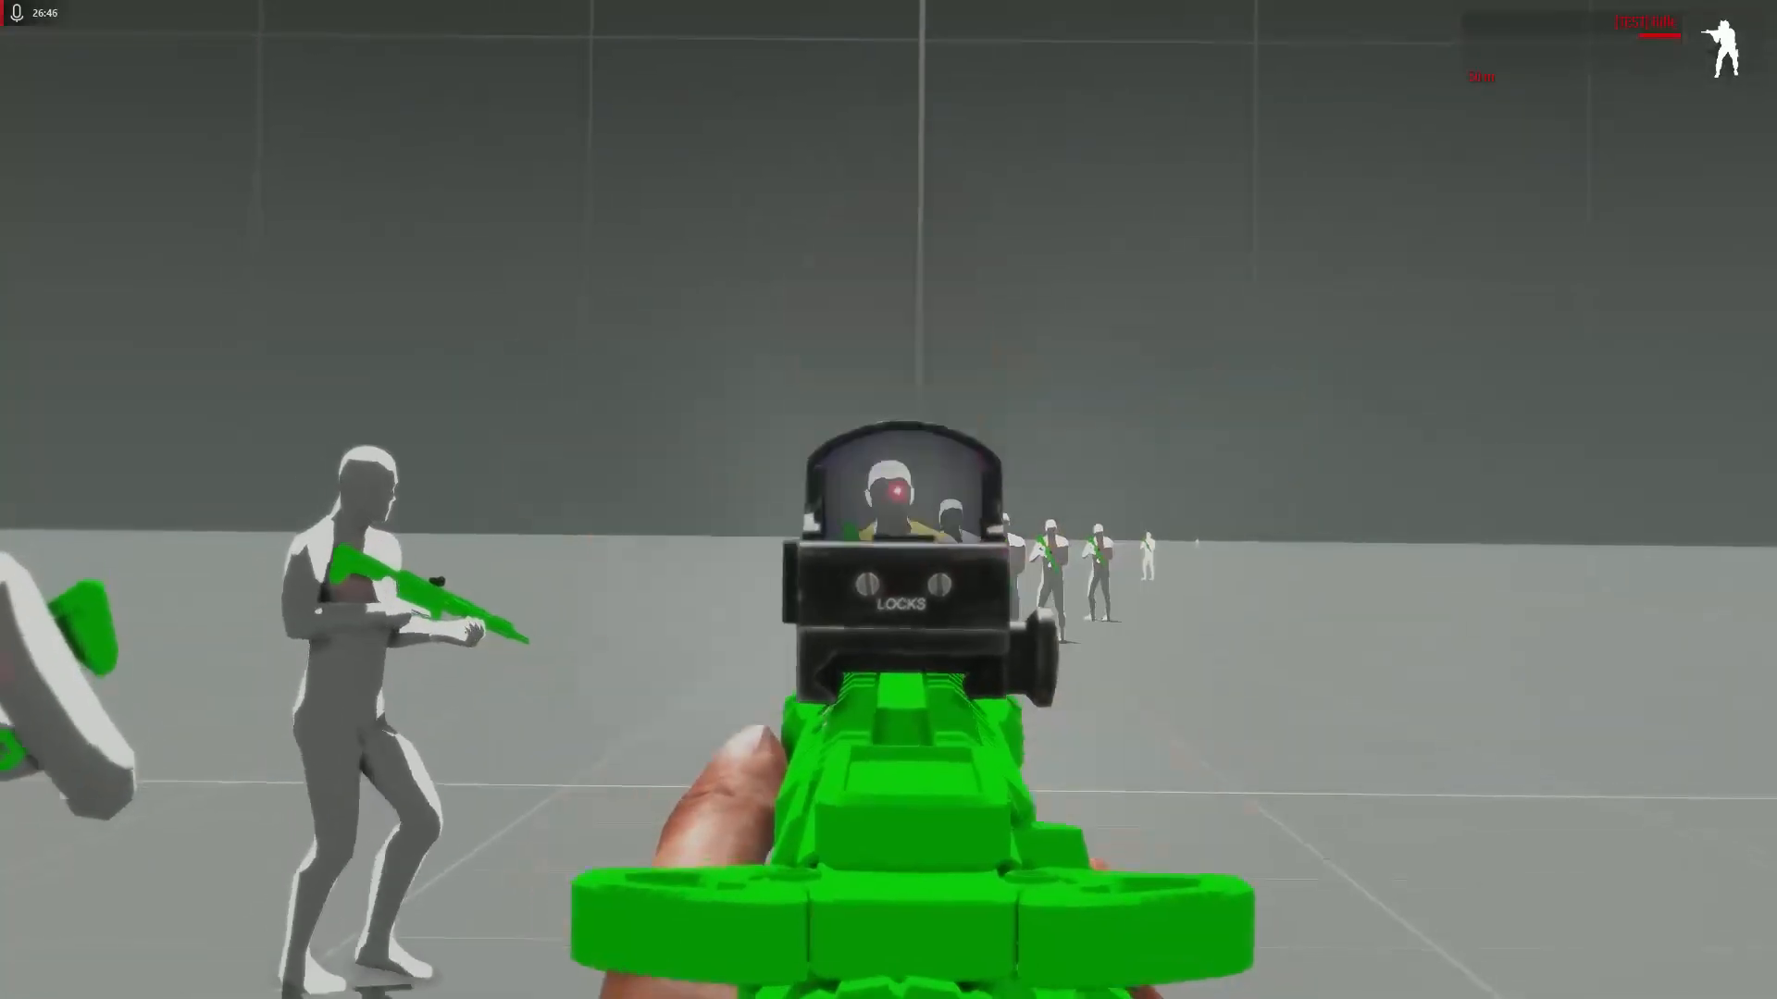
key(KP_Enter)
Step: Return to the ACE Arsenal, equip the Carrier Lite (Black) vest with rifle magazines and start the try-out mode
key(Escape)
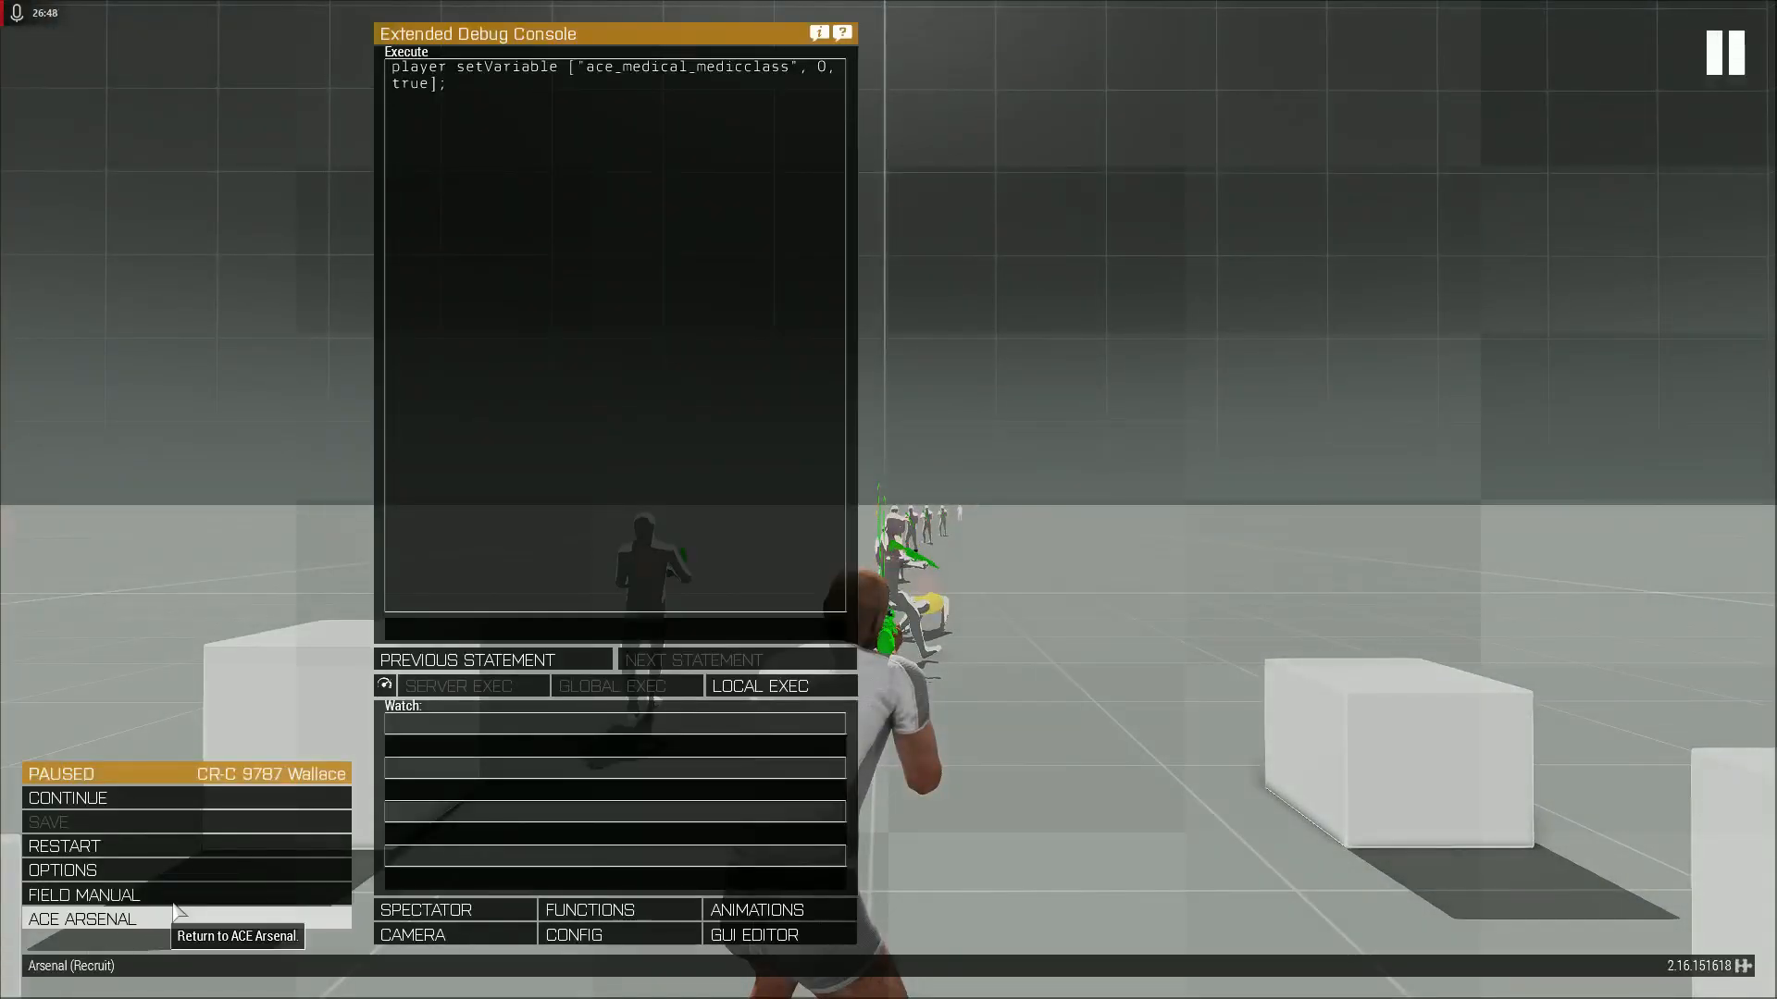
click(139, 919)
click(21, 232)
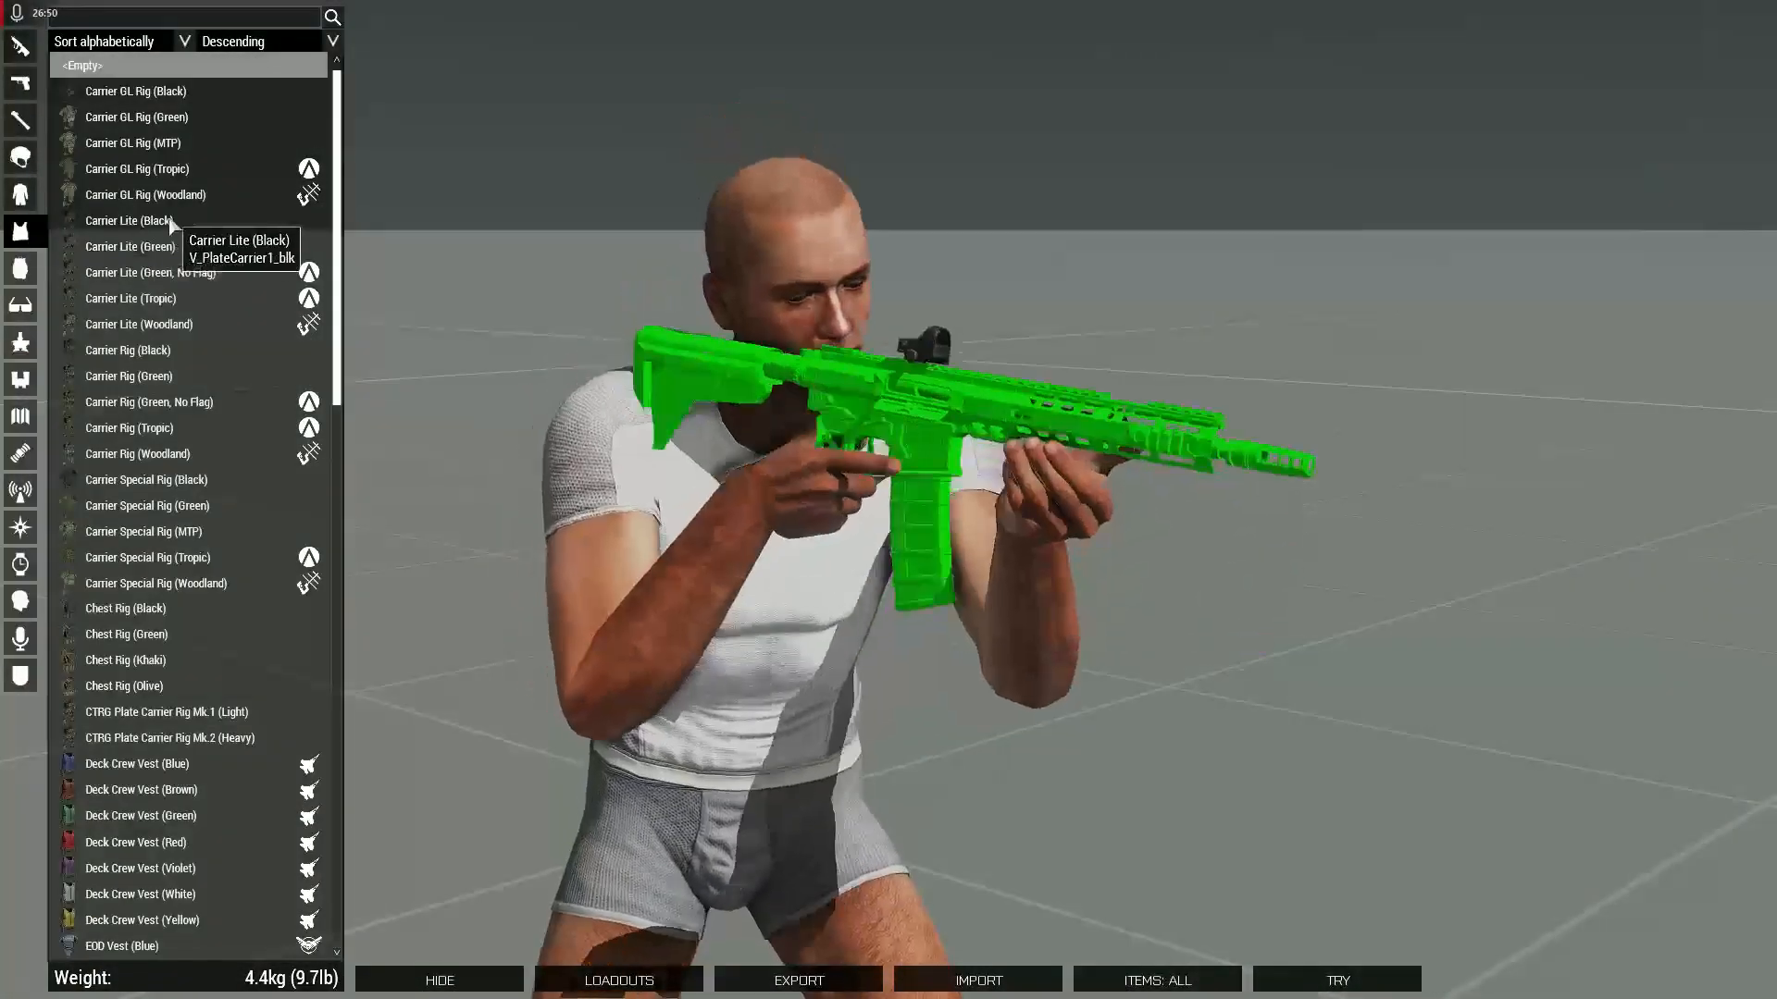
click(129, 221)
click(1756, 195)
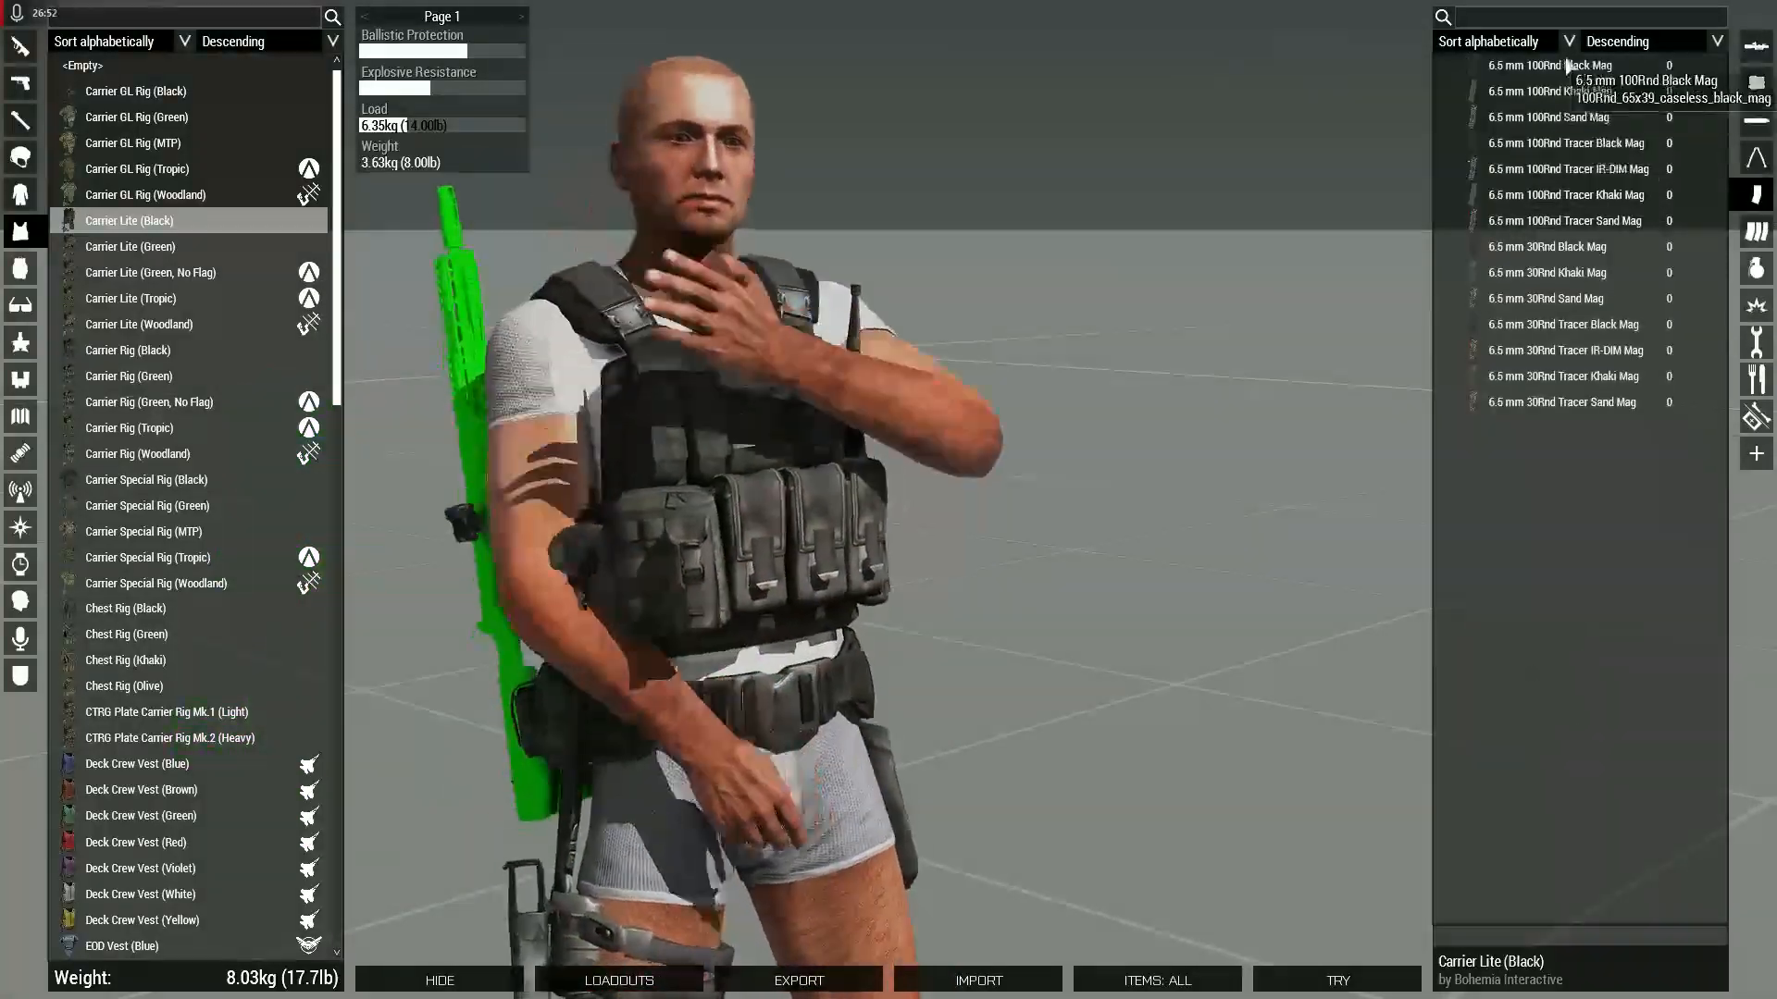
click(1300, 984)
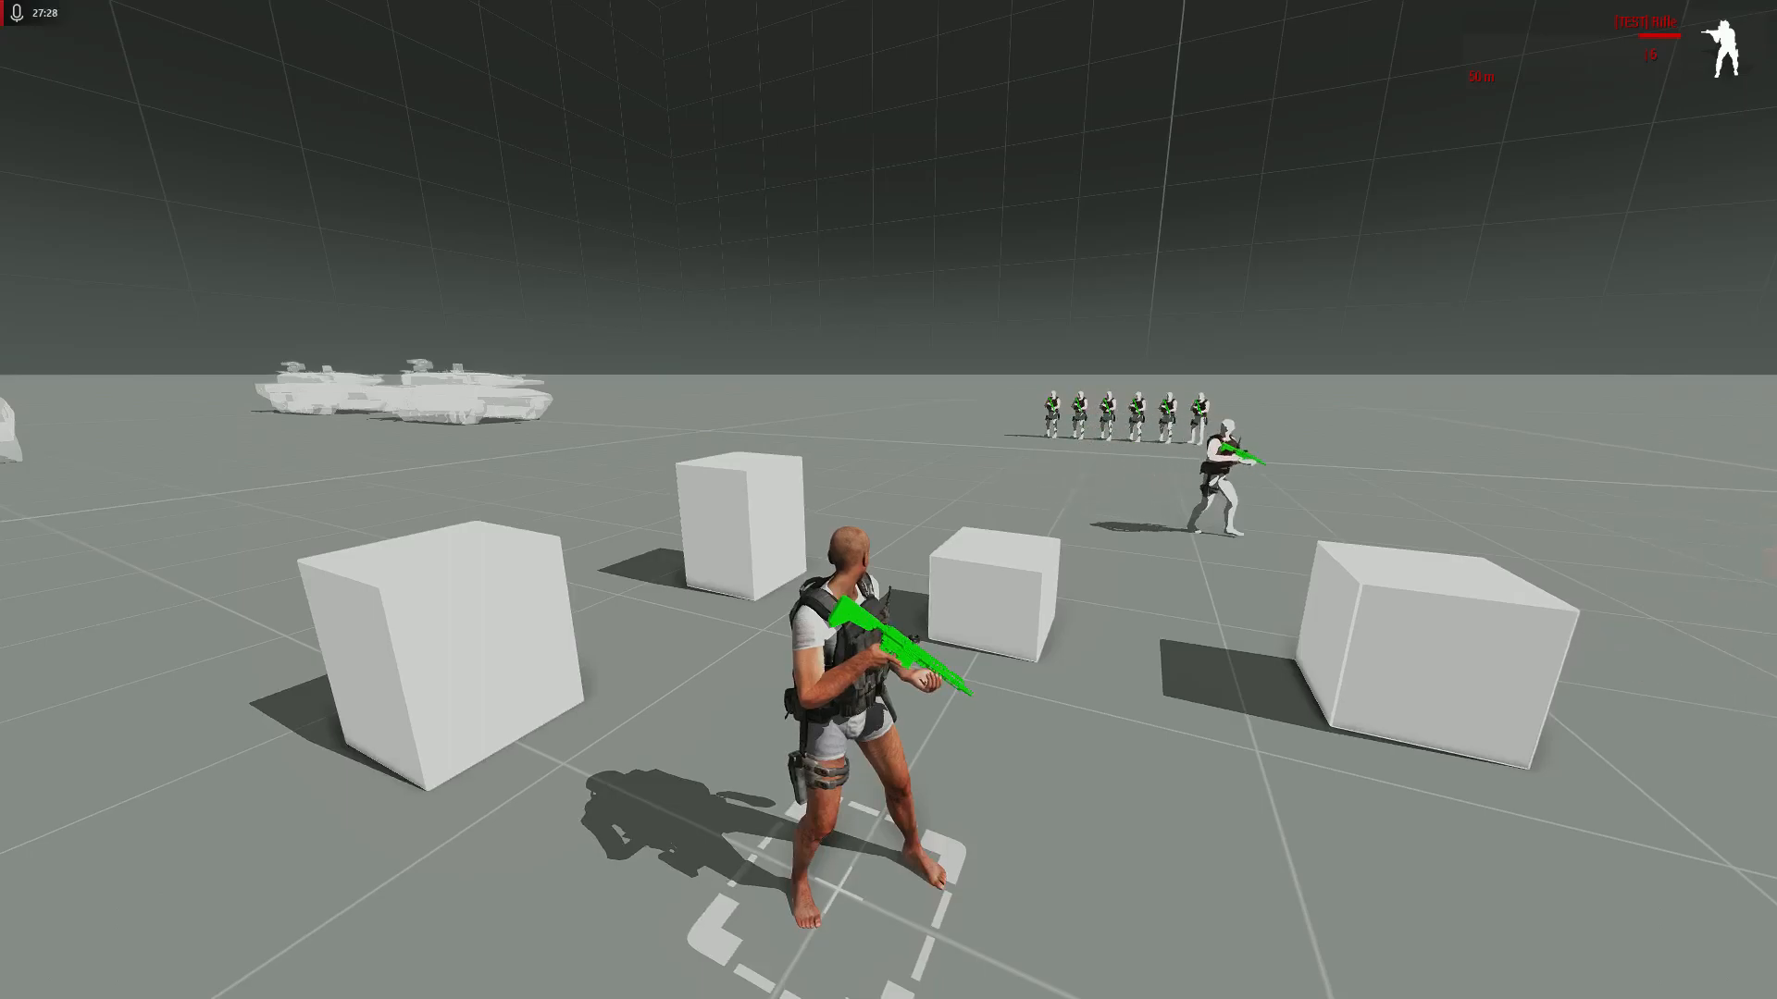
Step: Move across the range, aim and fire the [TEST] Rifle through its sight, and view the armed soldier from the front
key(w)
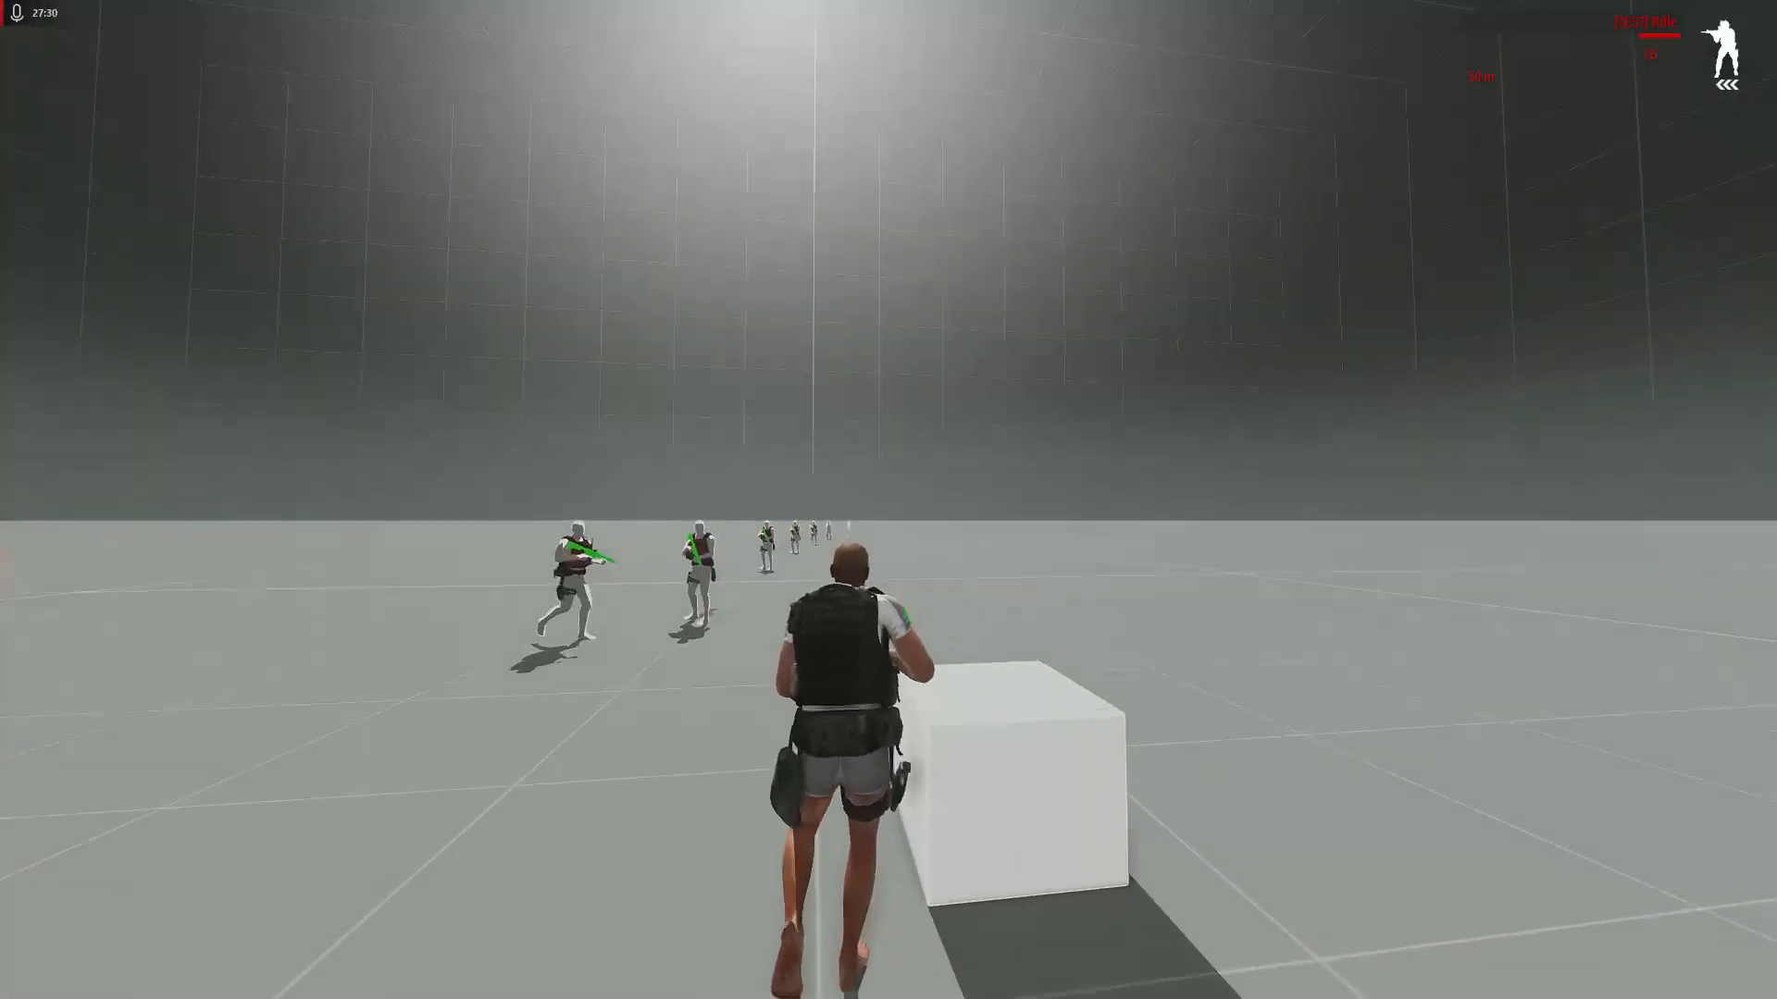
key(w)
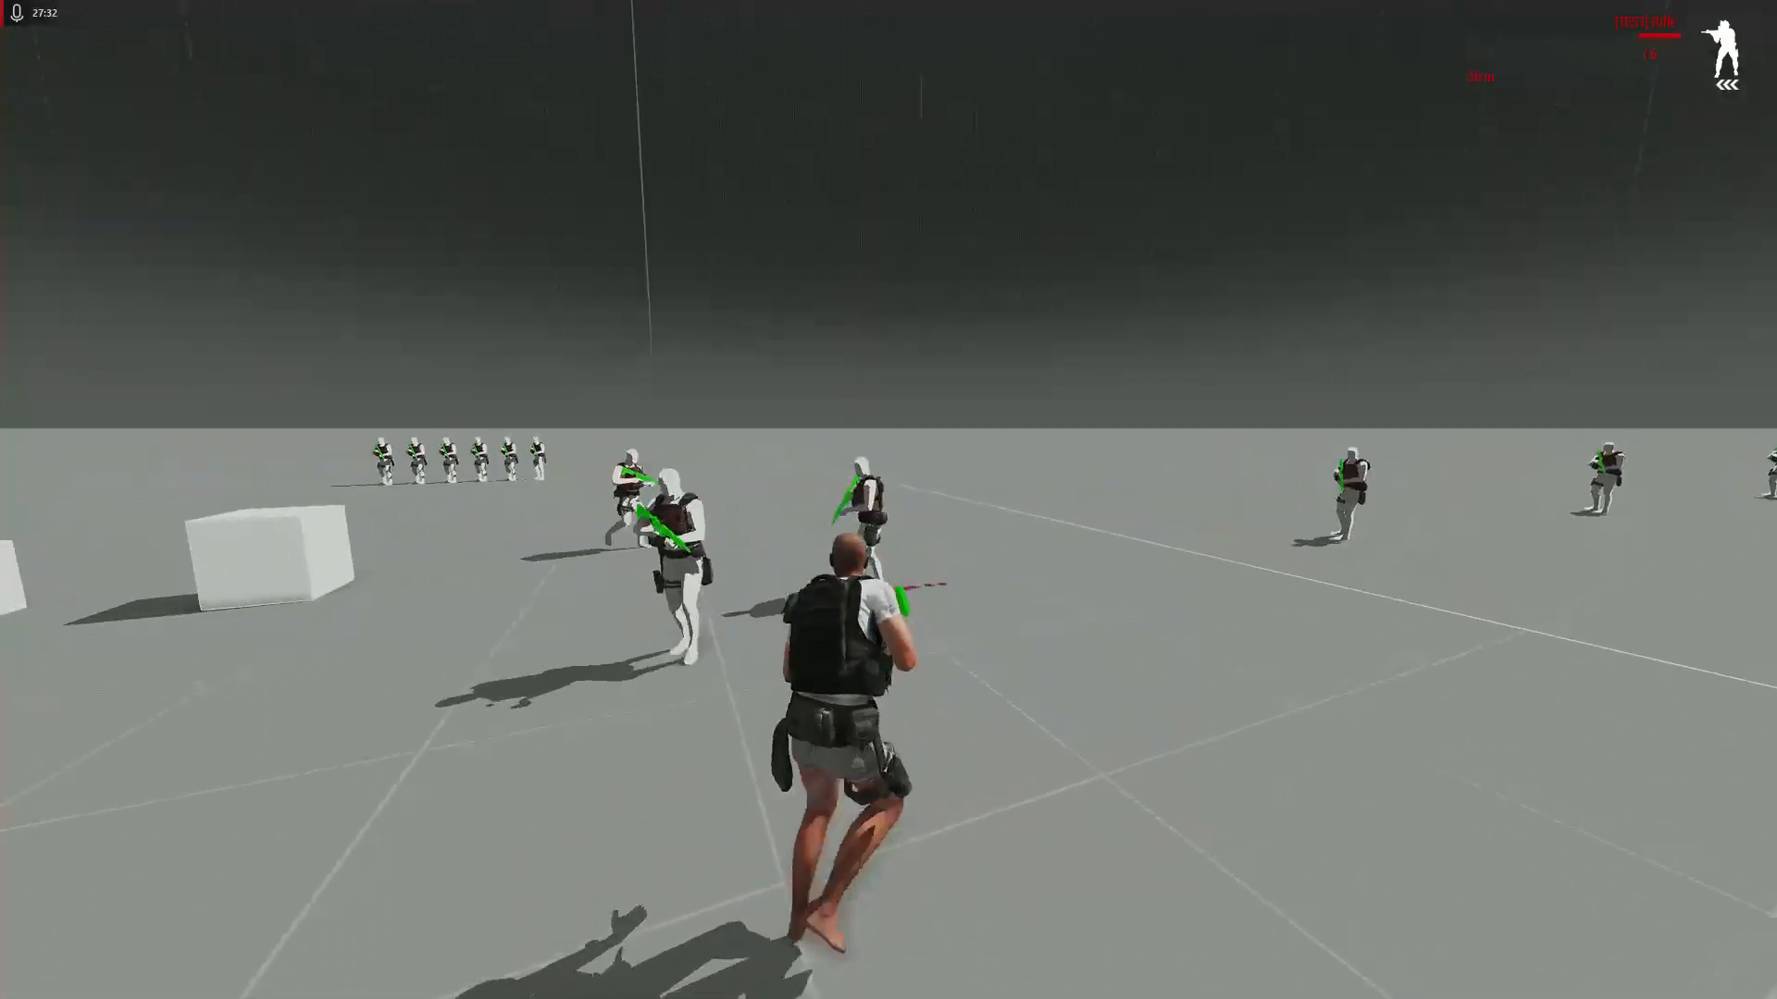
right_click(888, 499)
right_click(889, 500)
key(w)
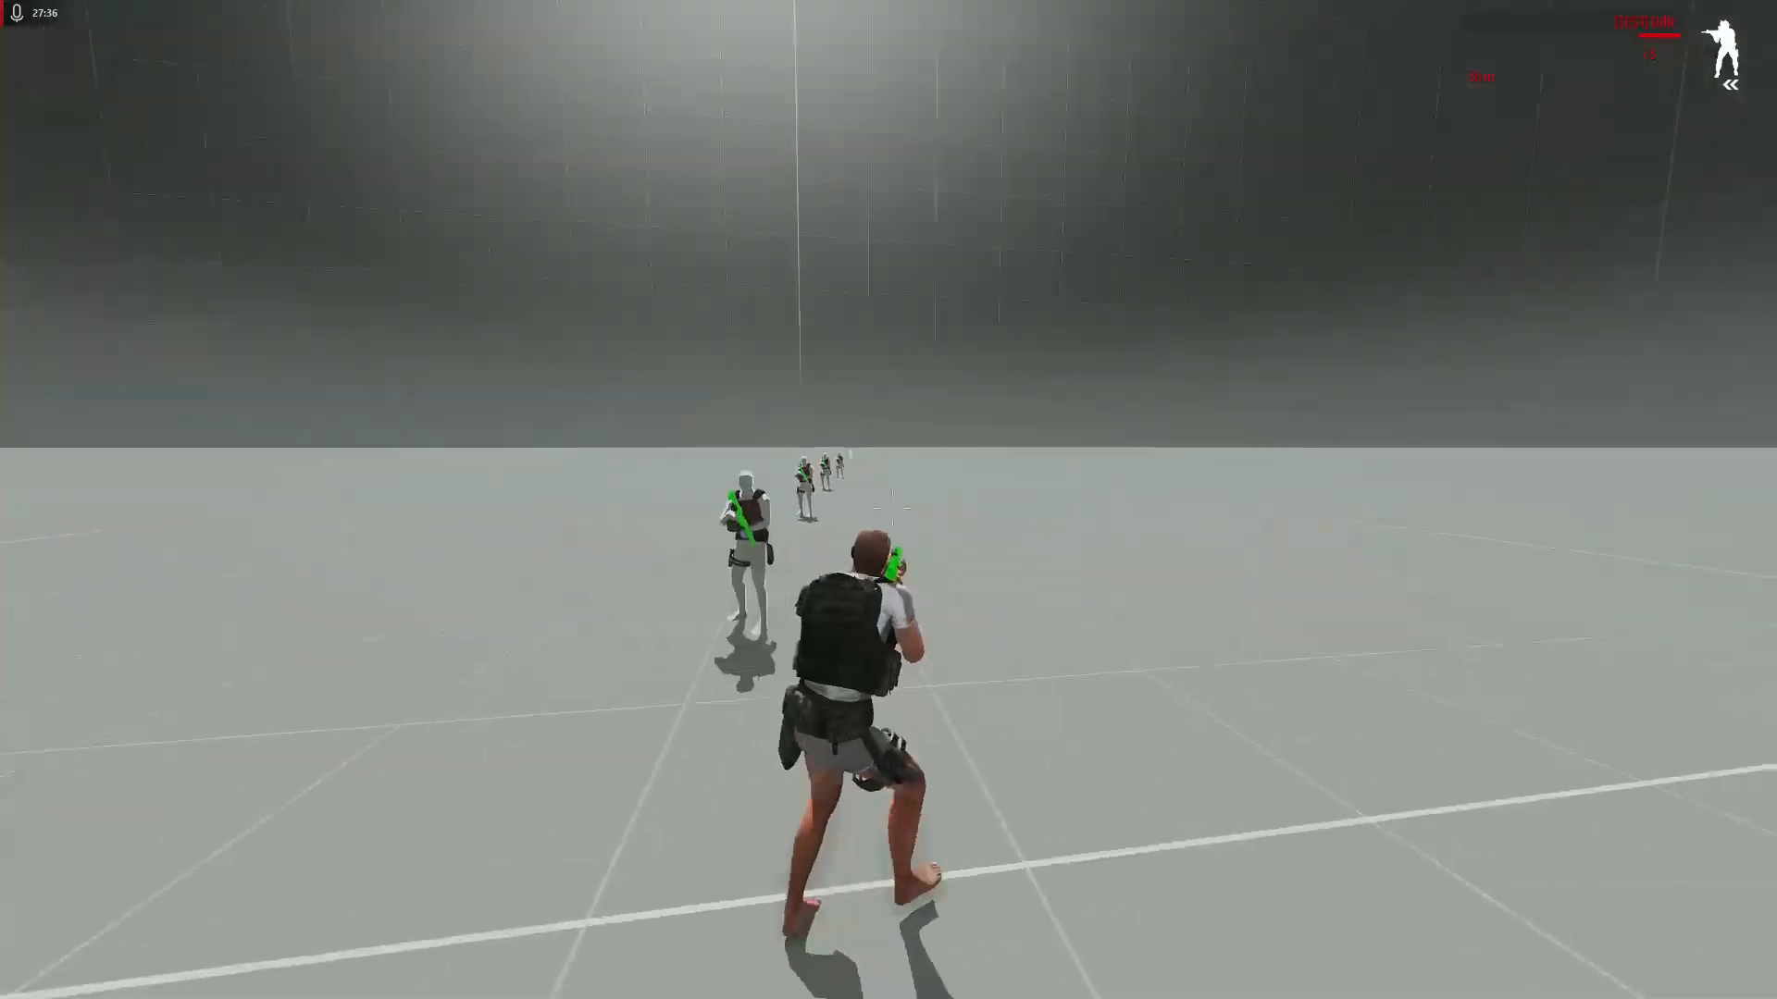
right_click(888, 500)
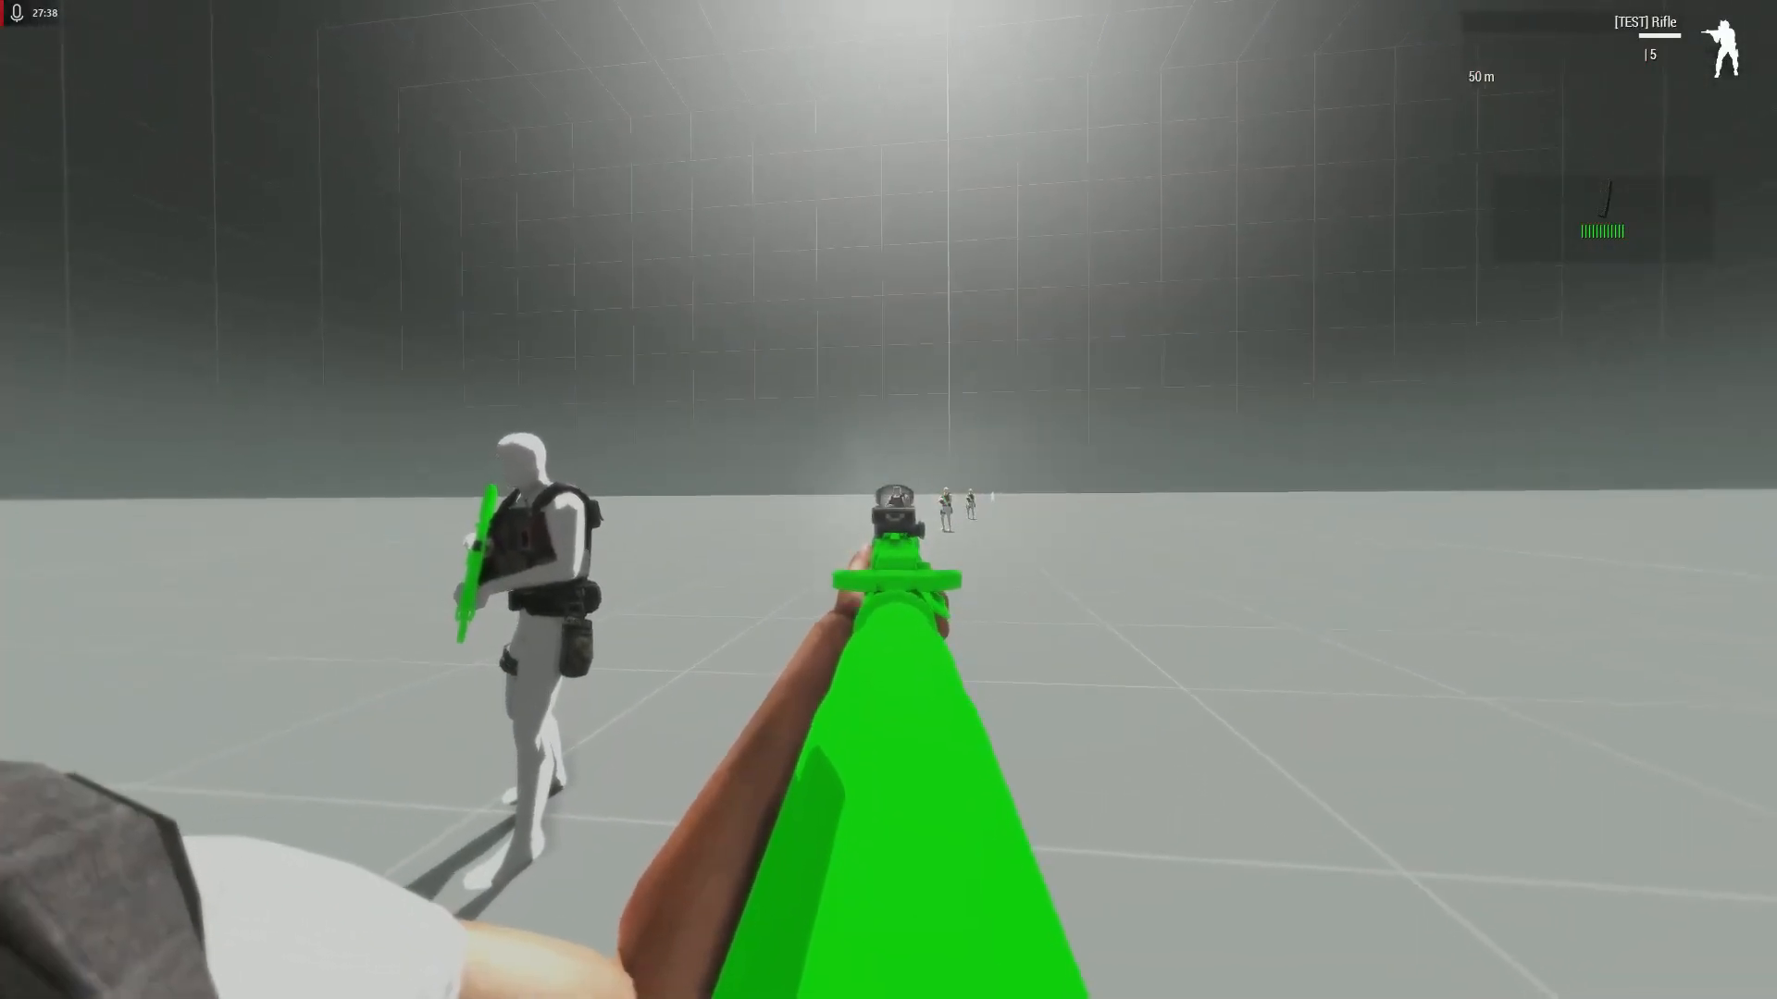
right_click(889, 500)
click(889, 500)
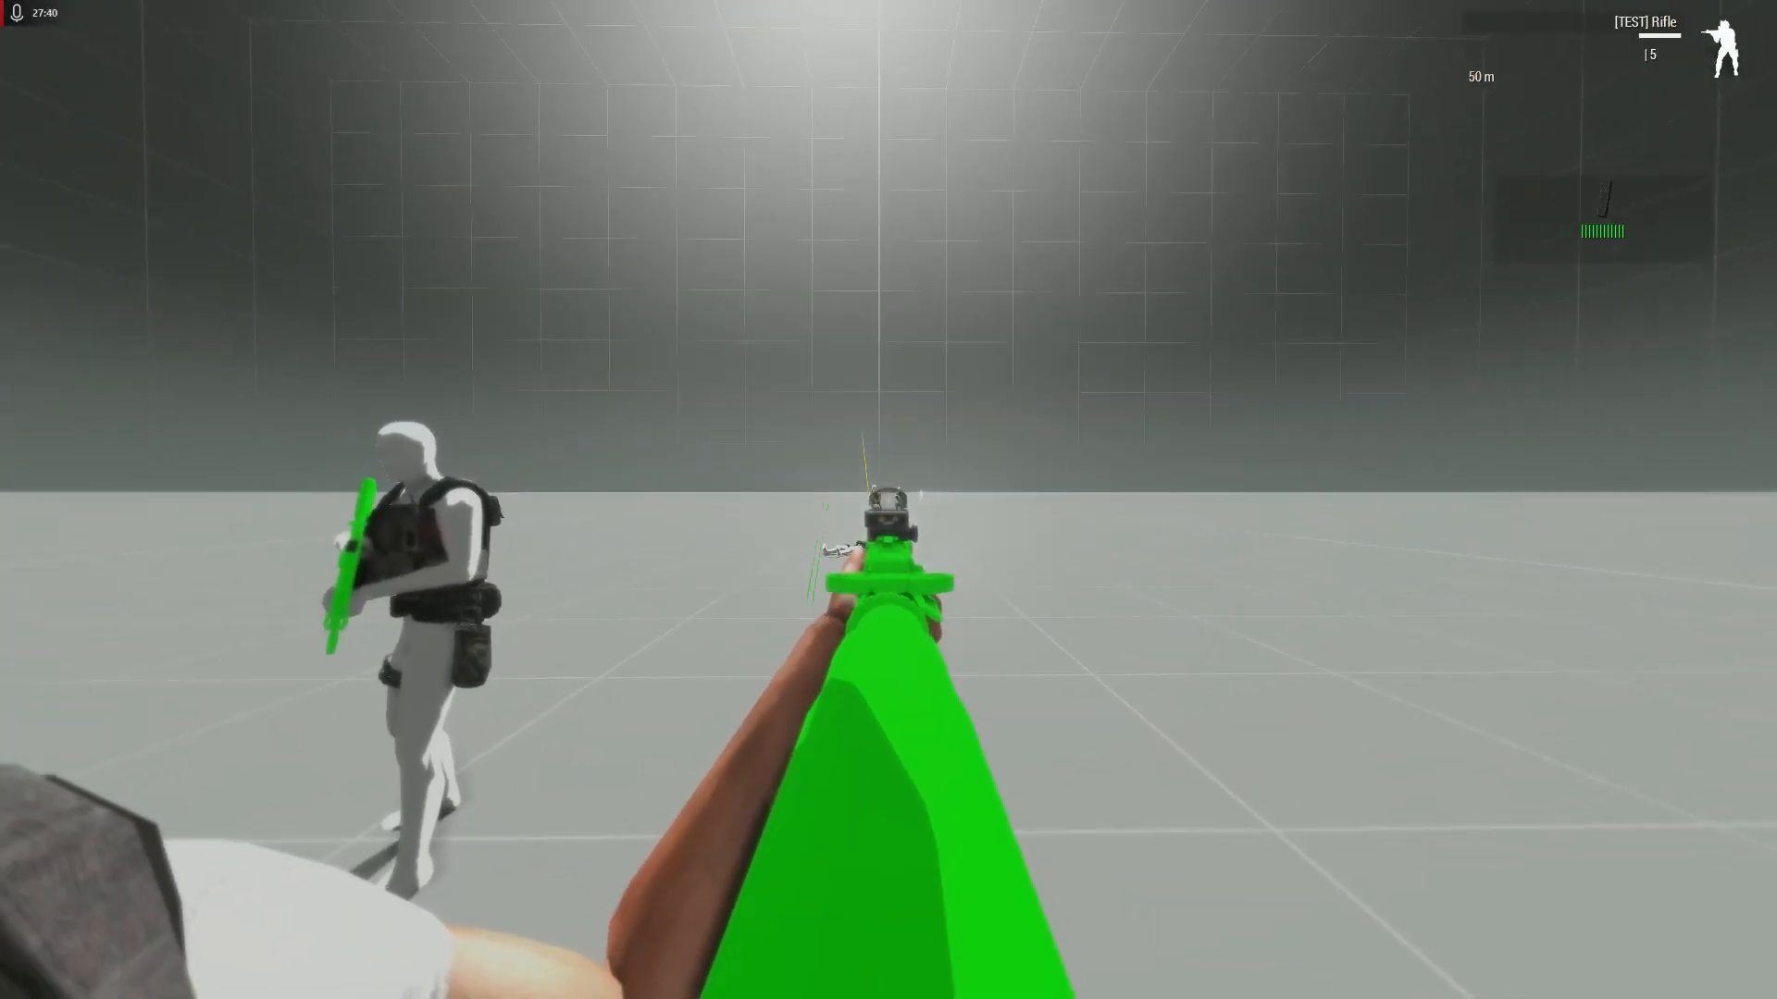
right_click(888, 499)
key(alt)
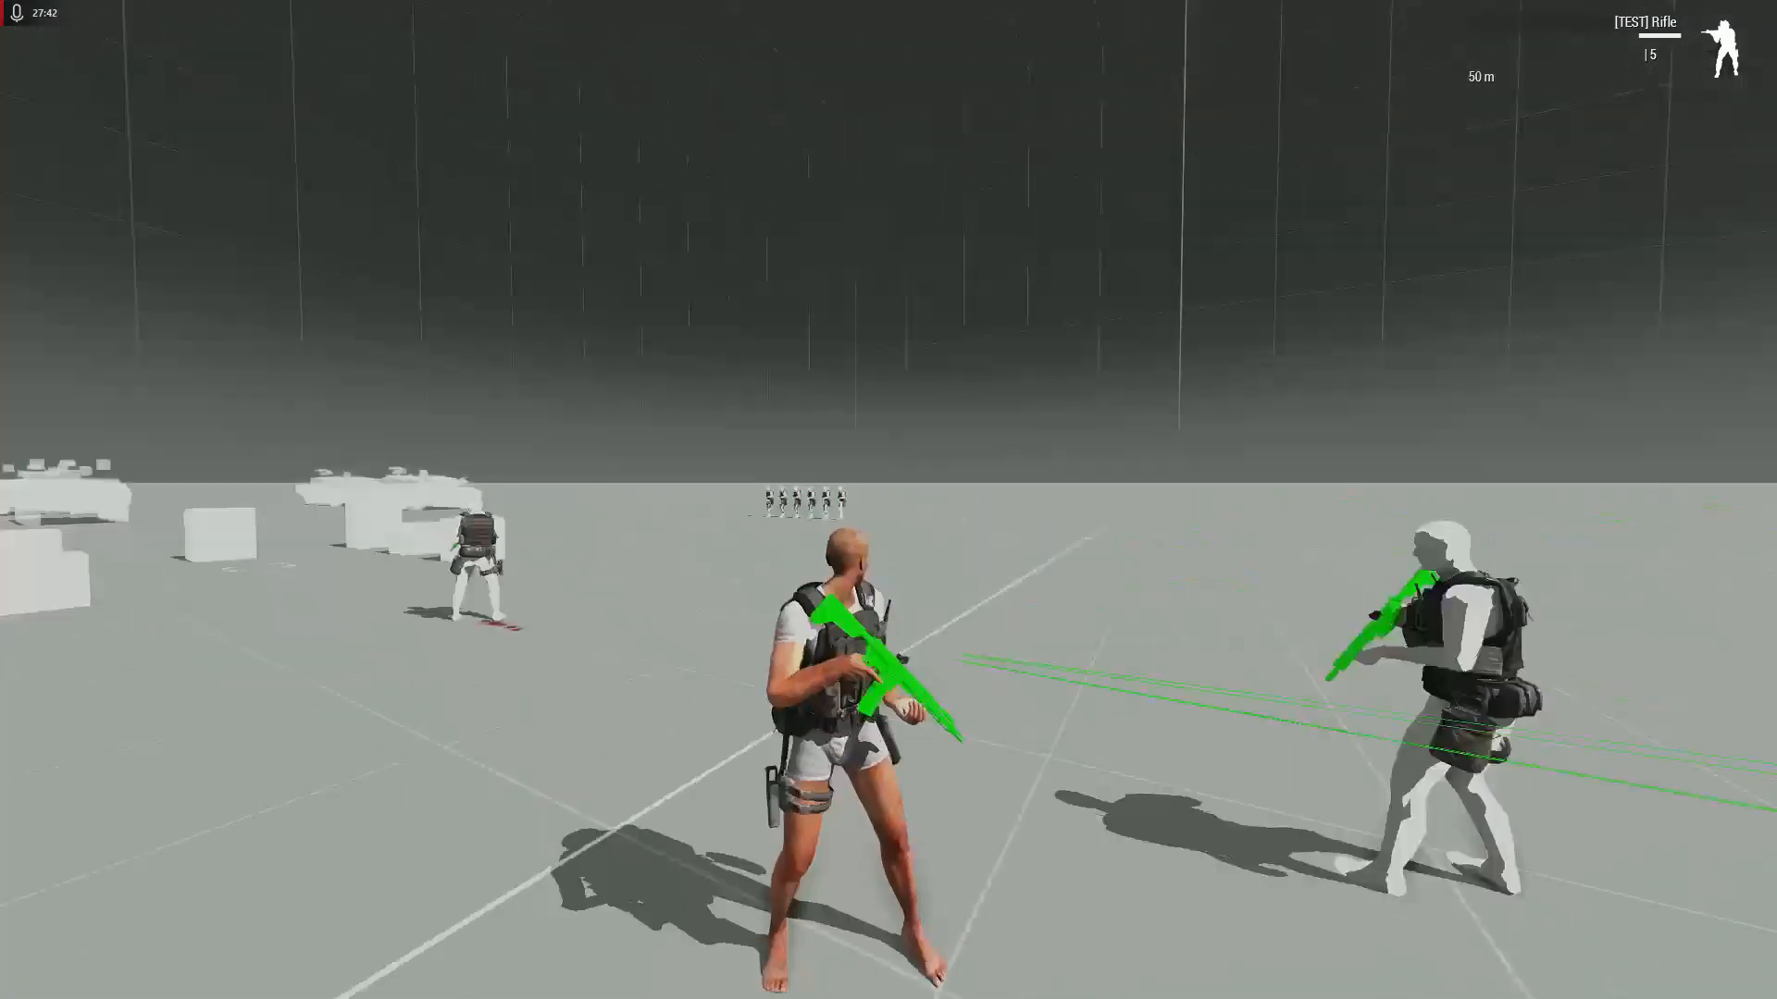